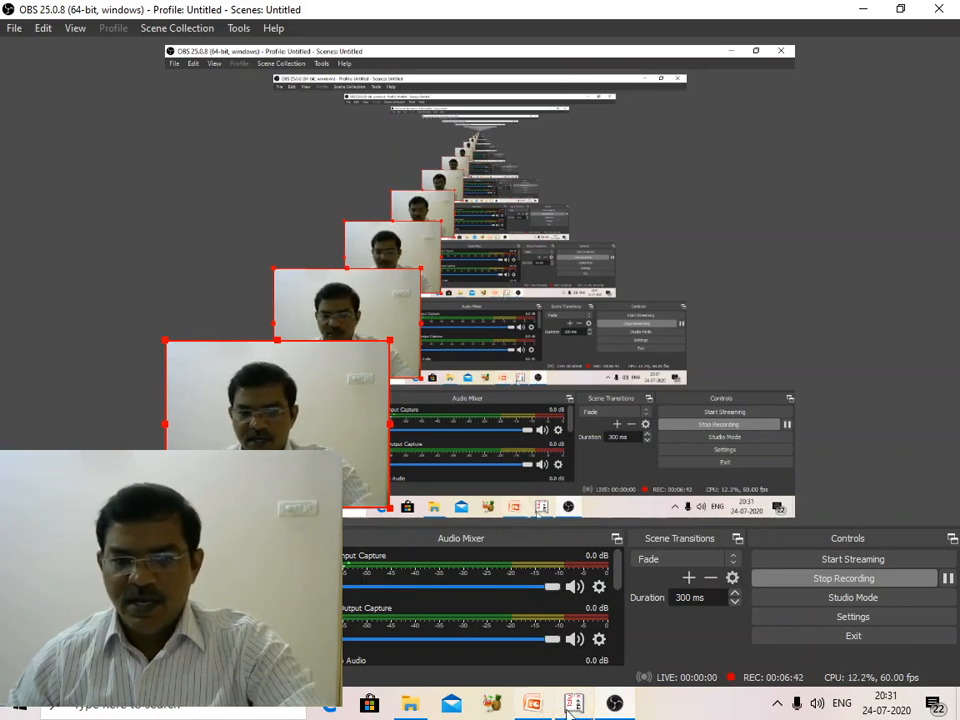
Switch to Tally.ERP 9 and open the form for creating a new company
click(573, 704)
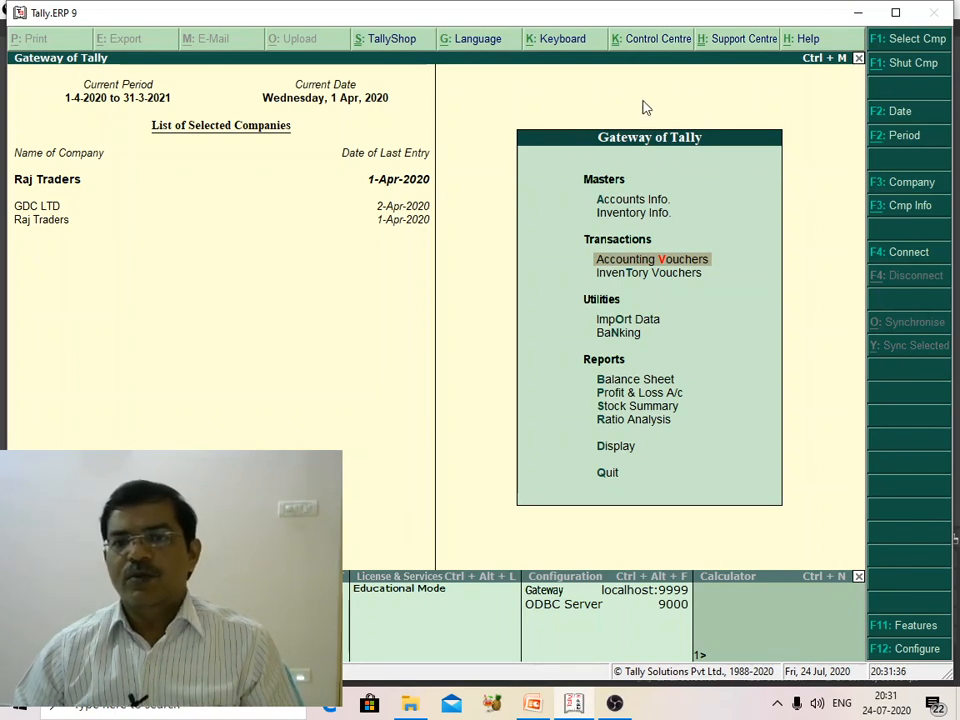
click(907, 210)
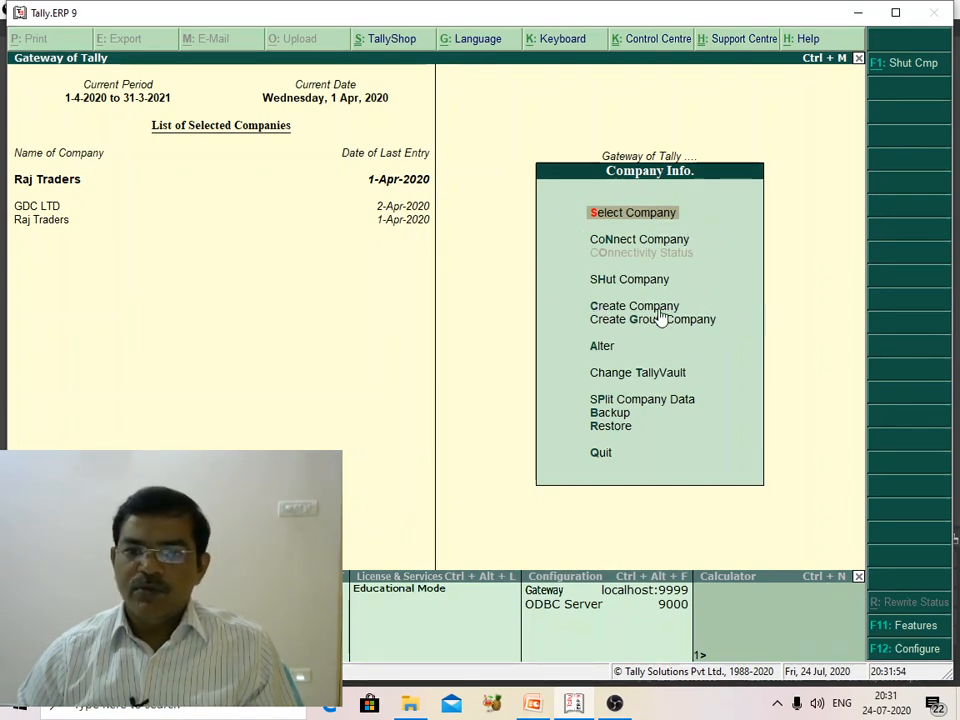
click(624, 309)
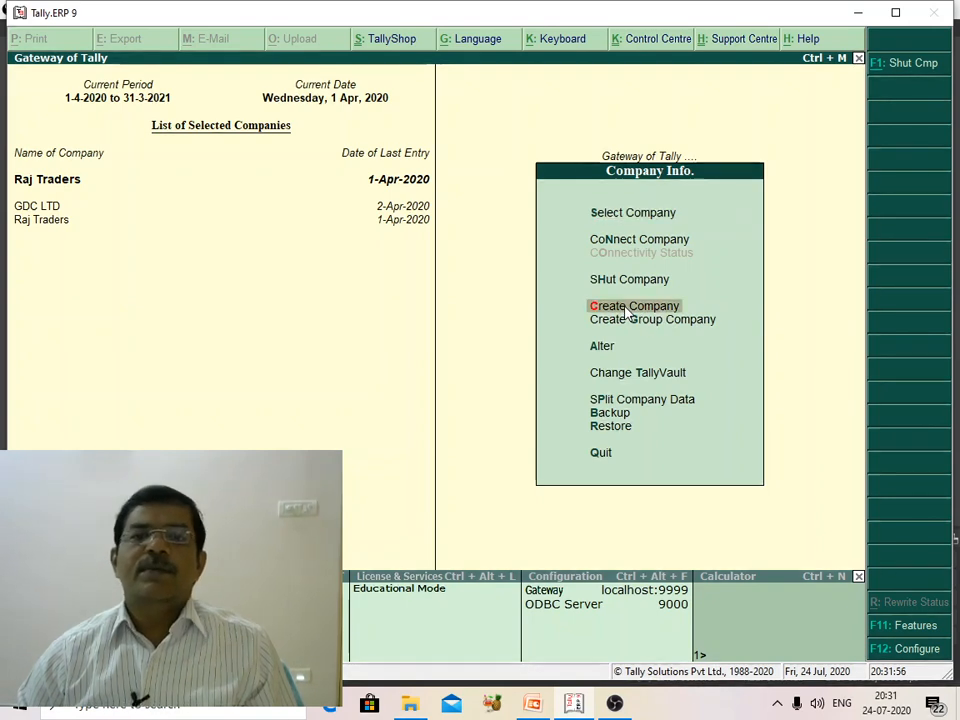
click(623, 307)
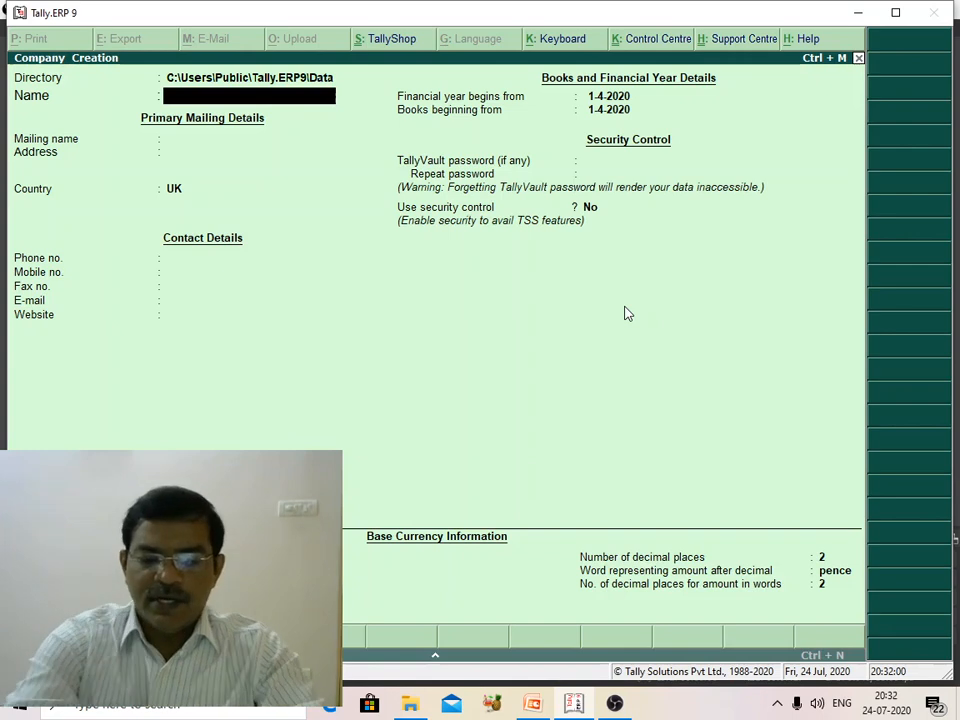
Name the new company Raja Rani Traders, keep the same mailing name and leave the address blank
text(Raj)
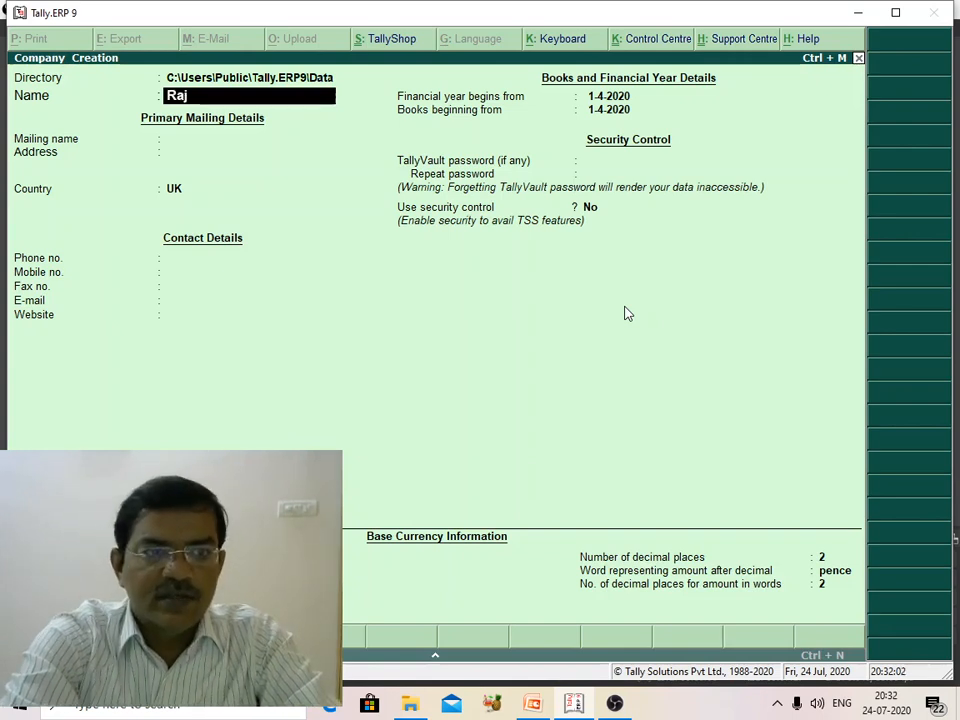
text( P)
key(BackSpace)
key(BackSpace)
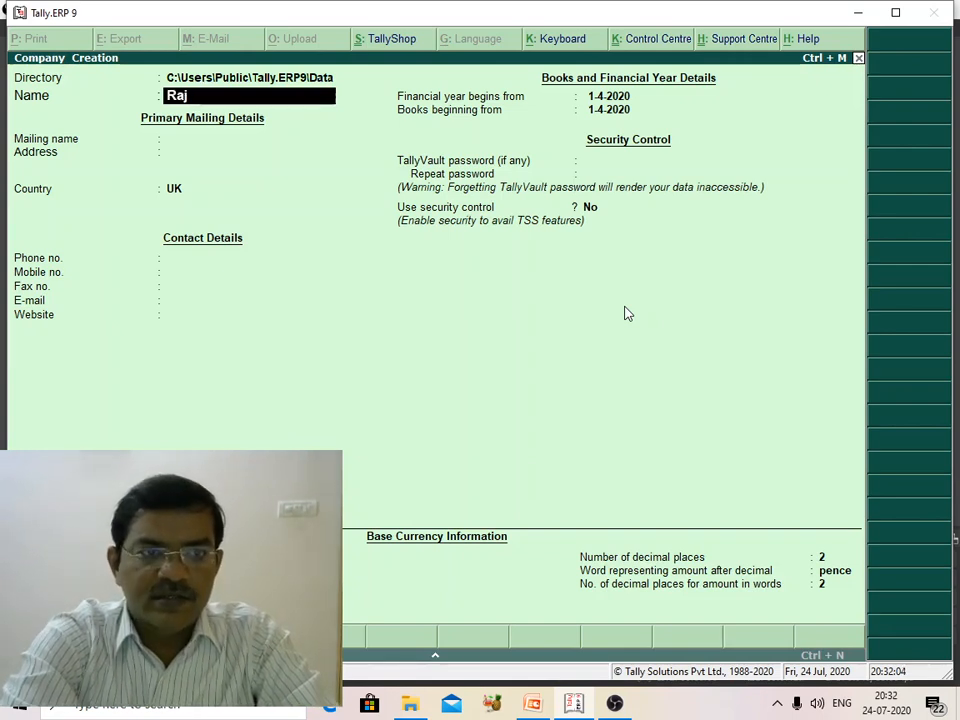
text(a Rani)
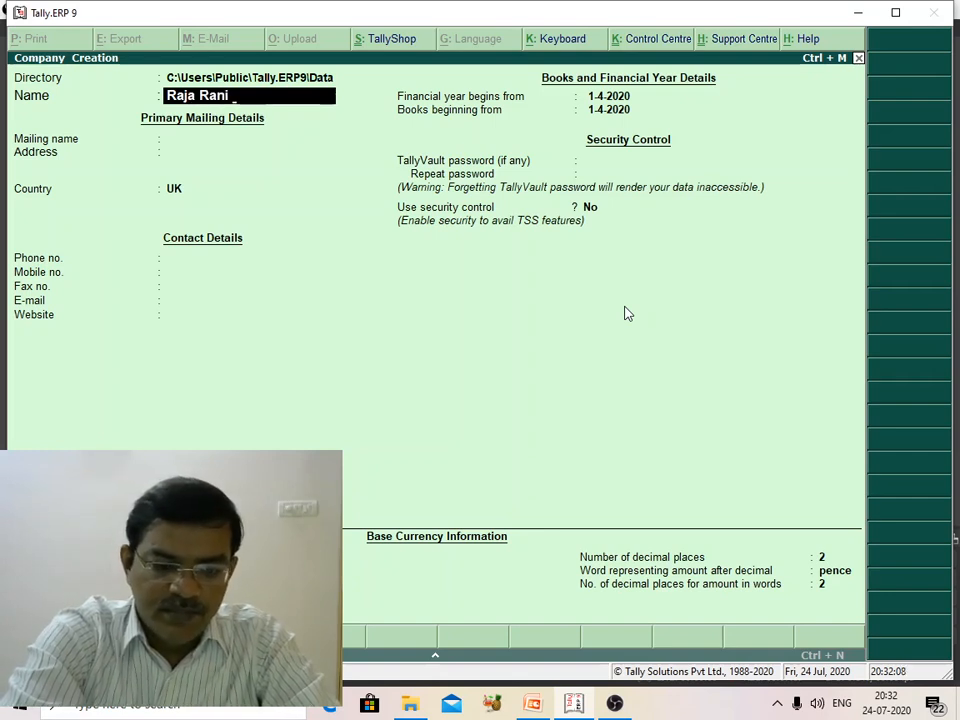
text( Traders)
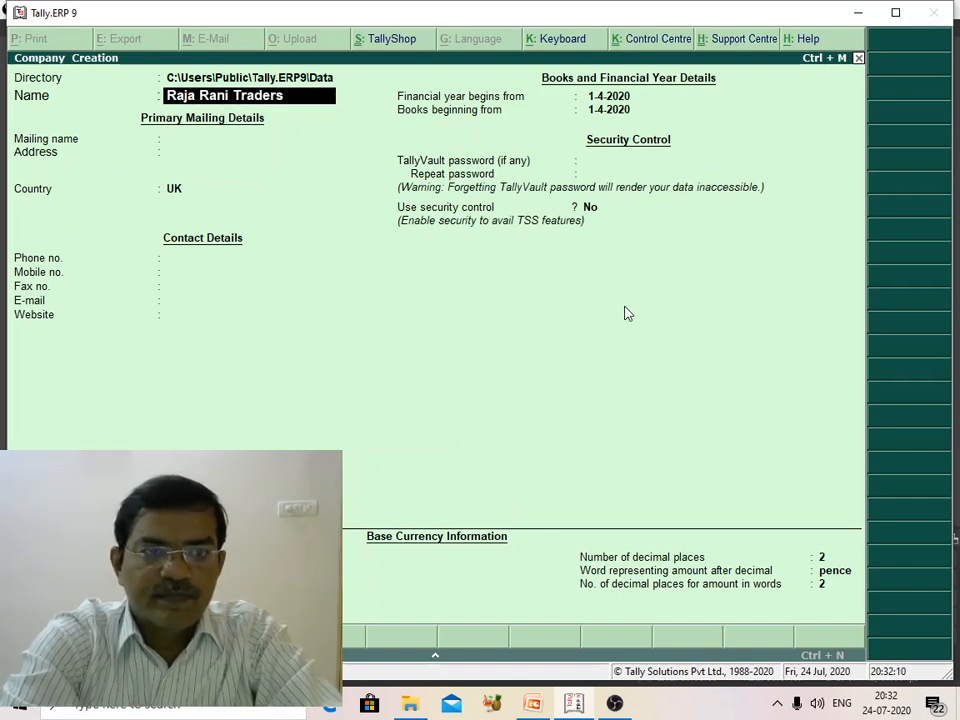
key(Return)
key(Return)
key(Return)
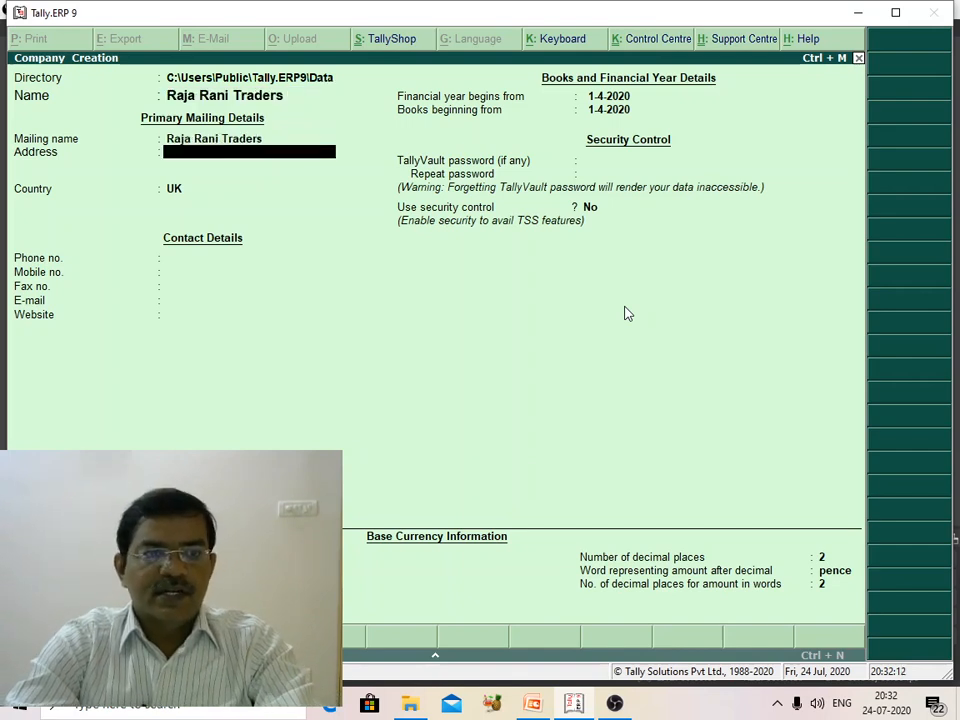
Set the company's country to India and state to Telangana, and enter its postal pincode
text(i)
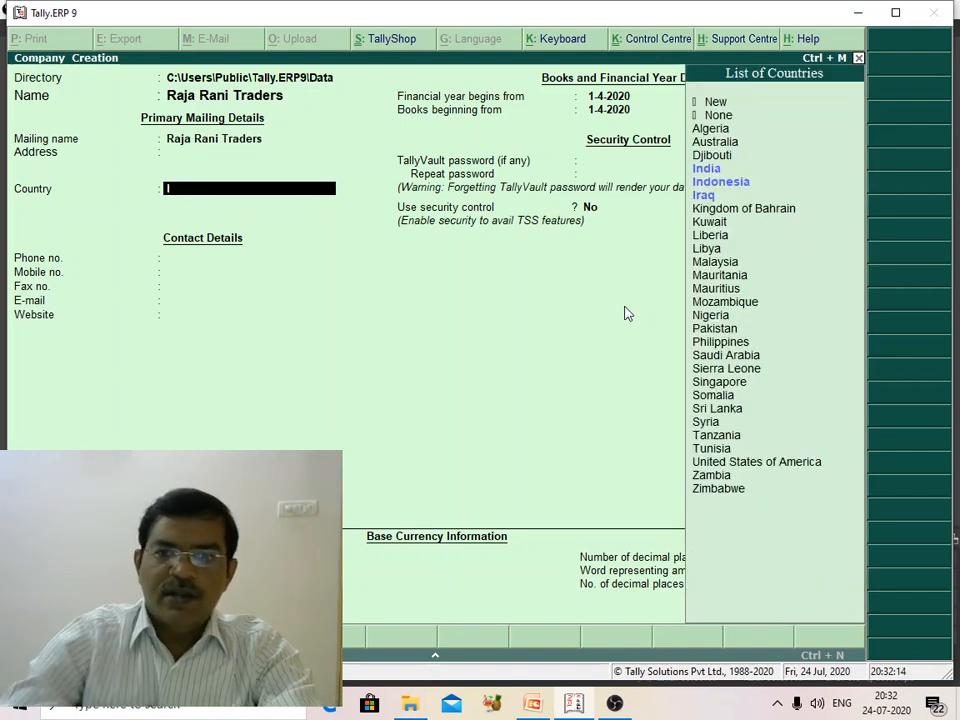
text(ndia)
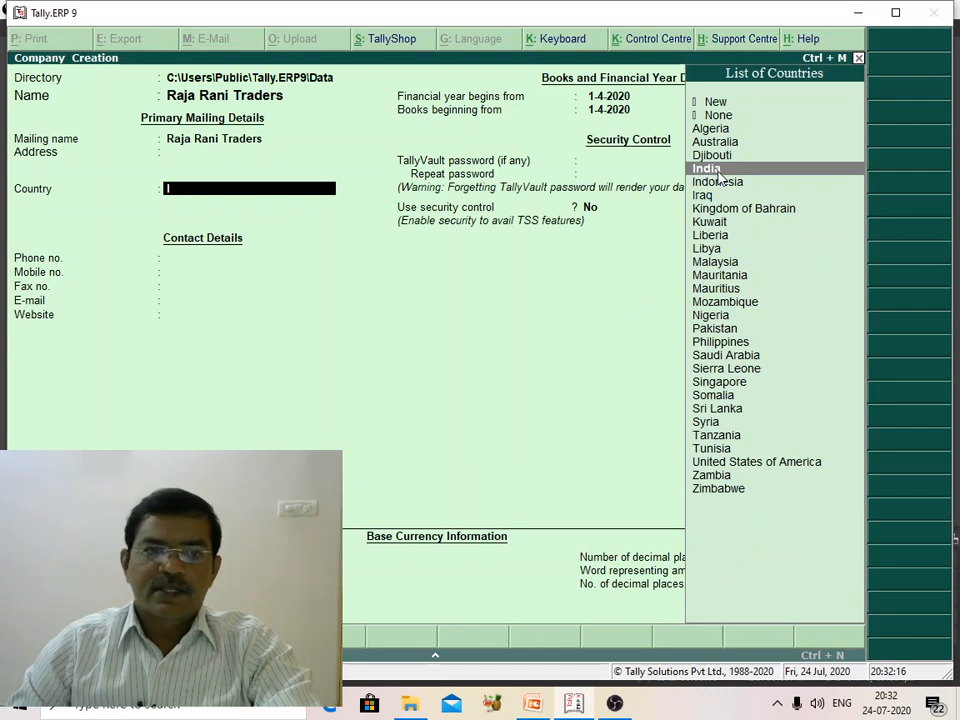
key(Return)
text(t)
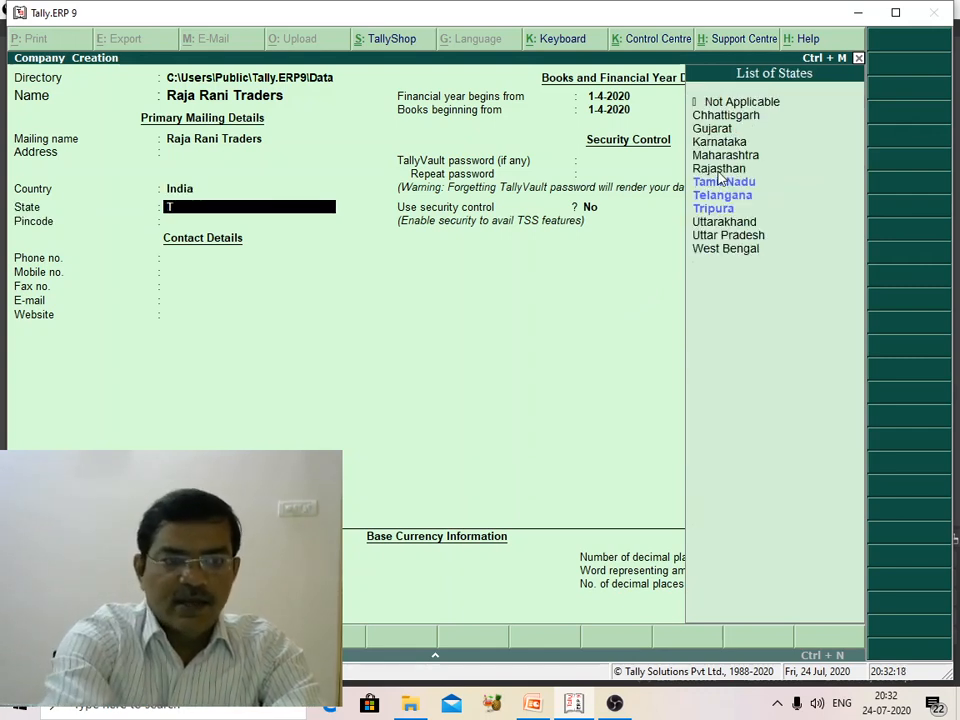
click(722, 200)
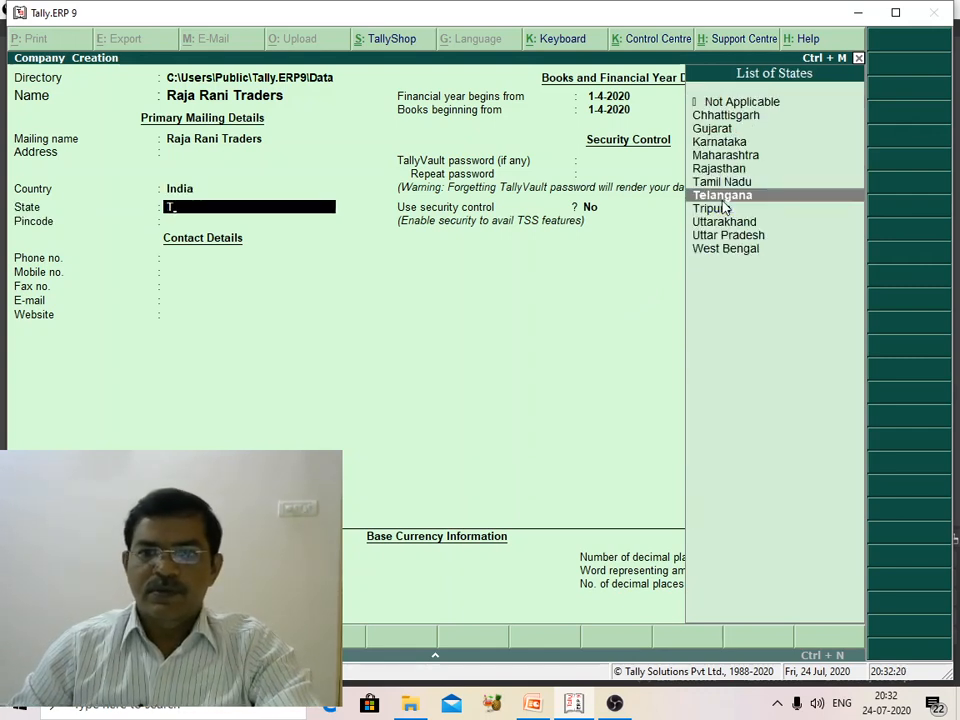
key(Return)
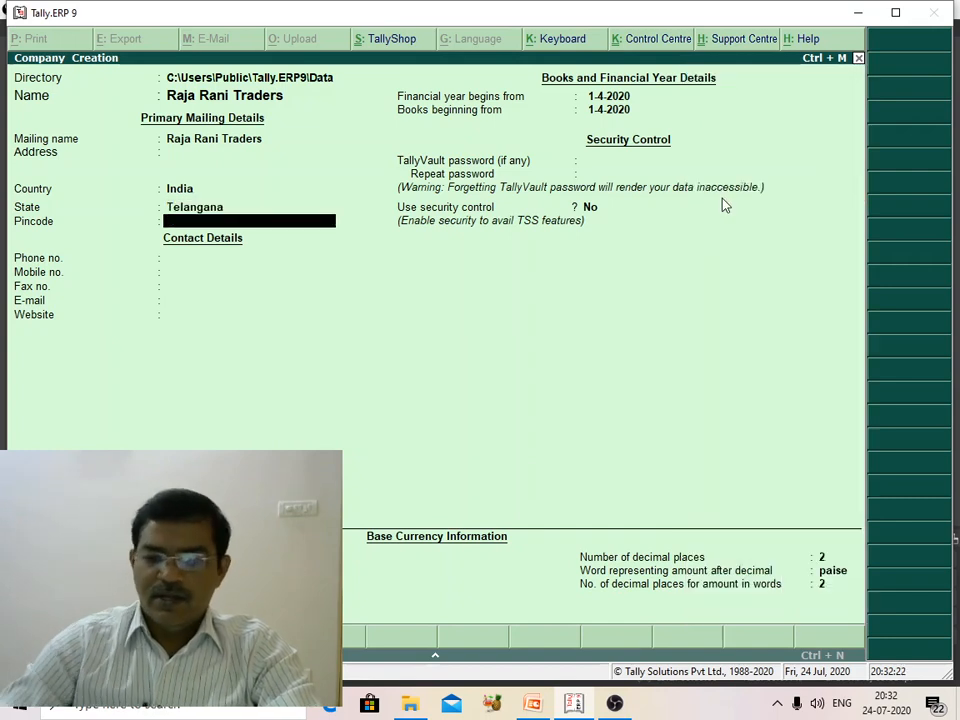
text(50007)
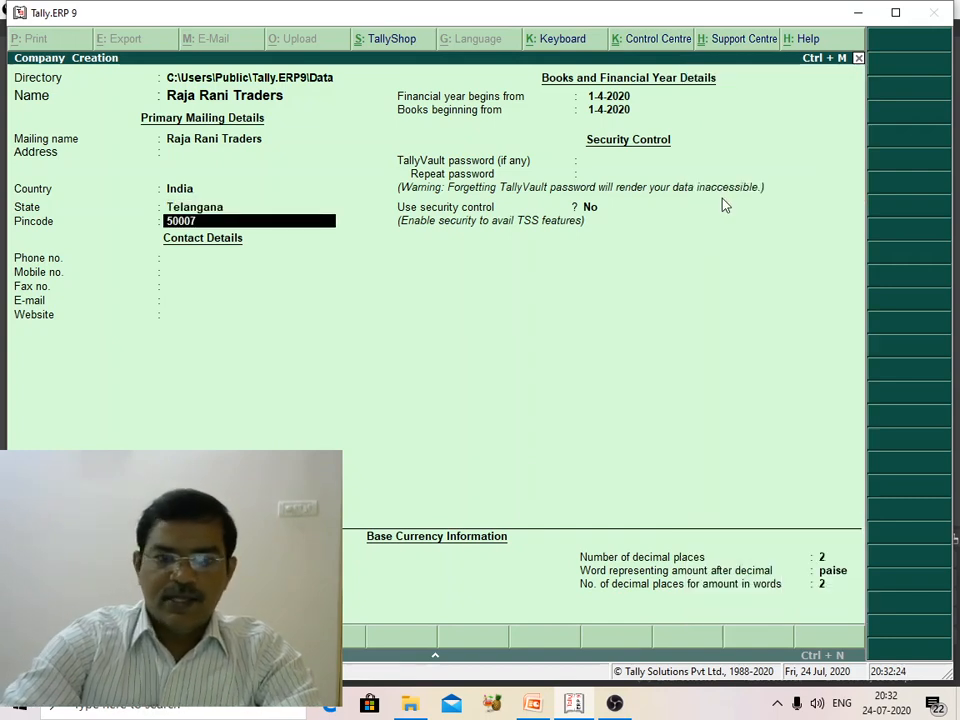
text(2)
key(Return)
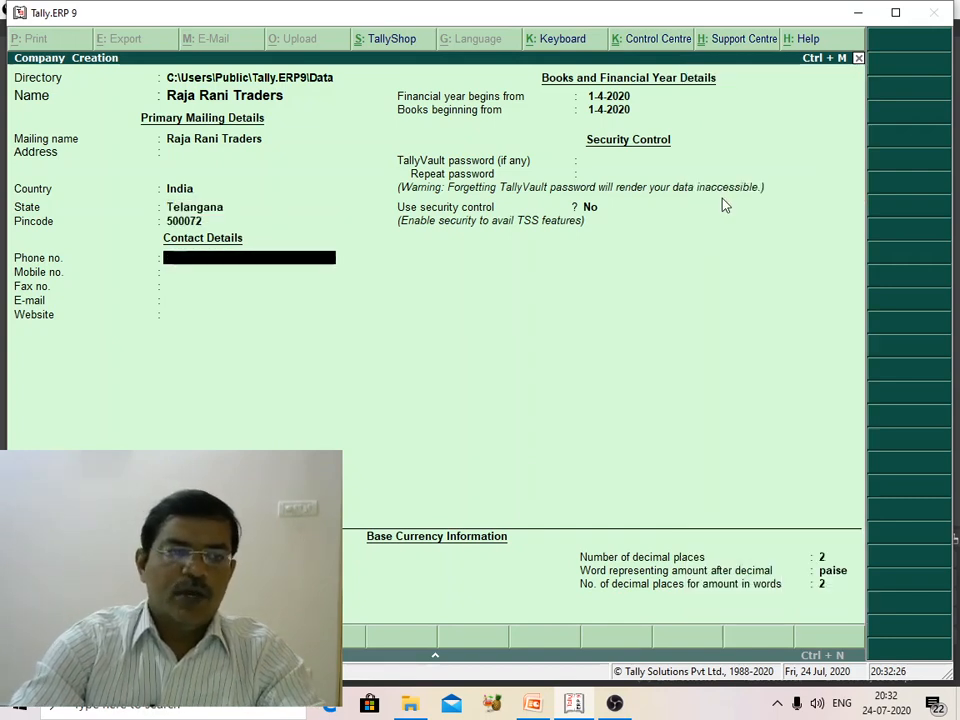
Leave the contact details blank, keep the 1-4-2020 book dates and default security and currency settings, and save the company
key(Return)
key(Return)
key(Return)
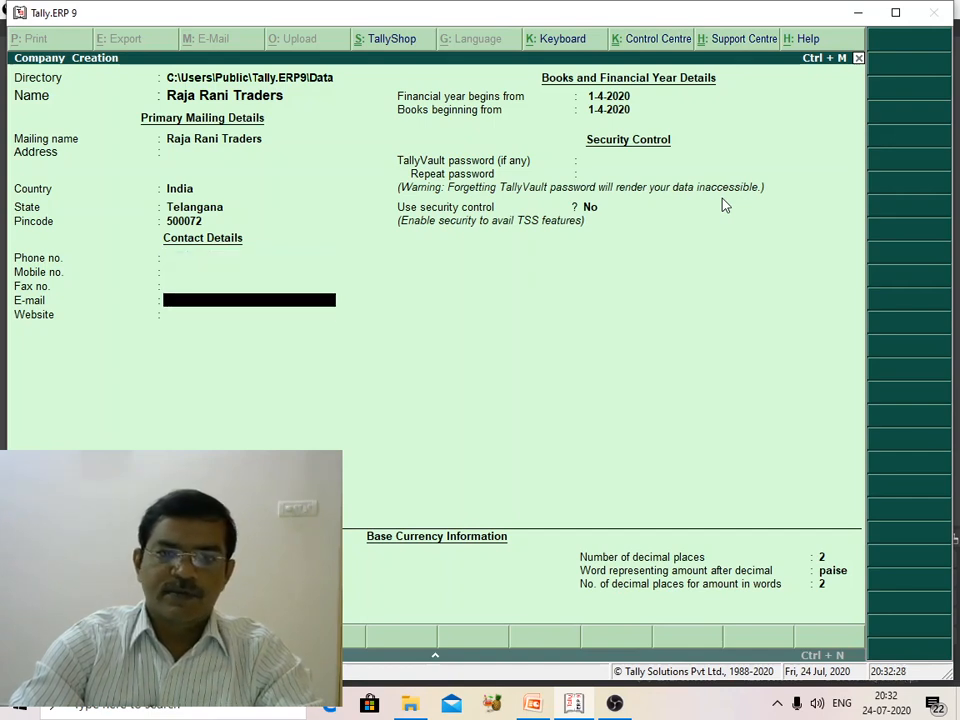
key(Return)
key(Return)
key(Return)
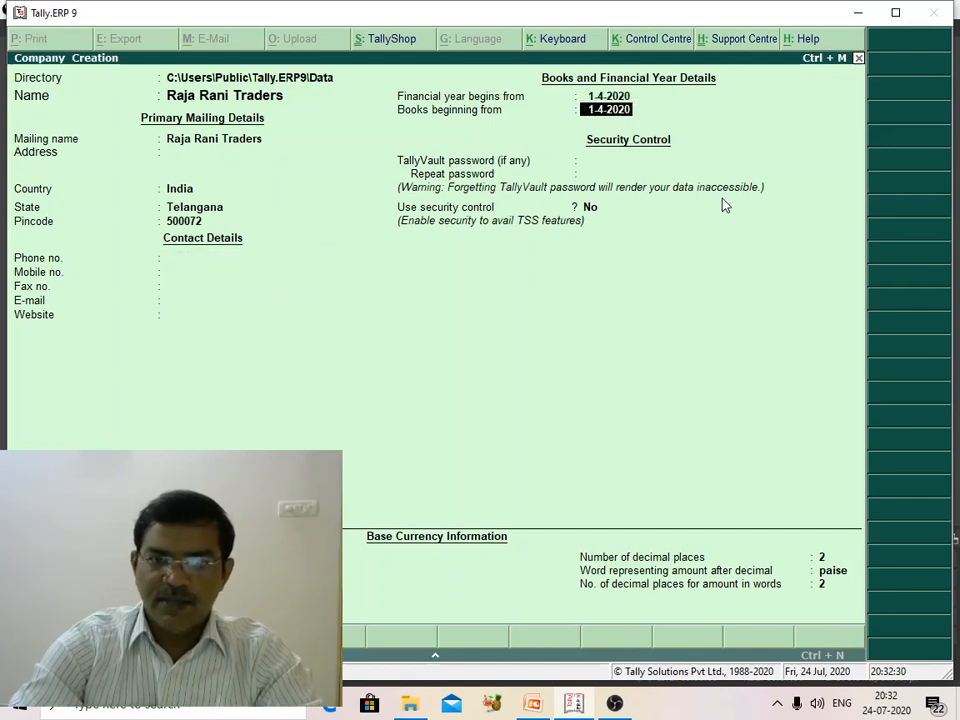
key(Return)
key(Return)
key(Return)
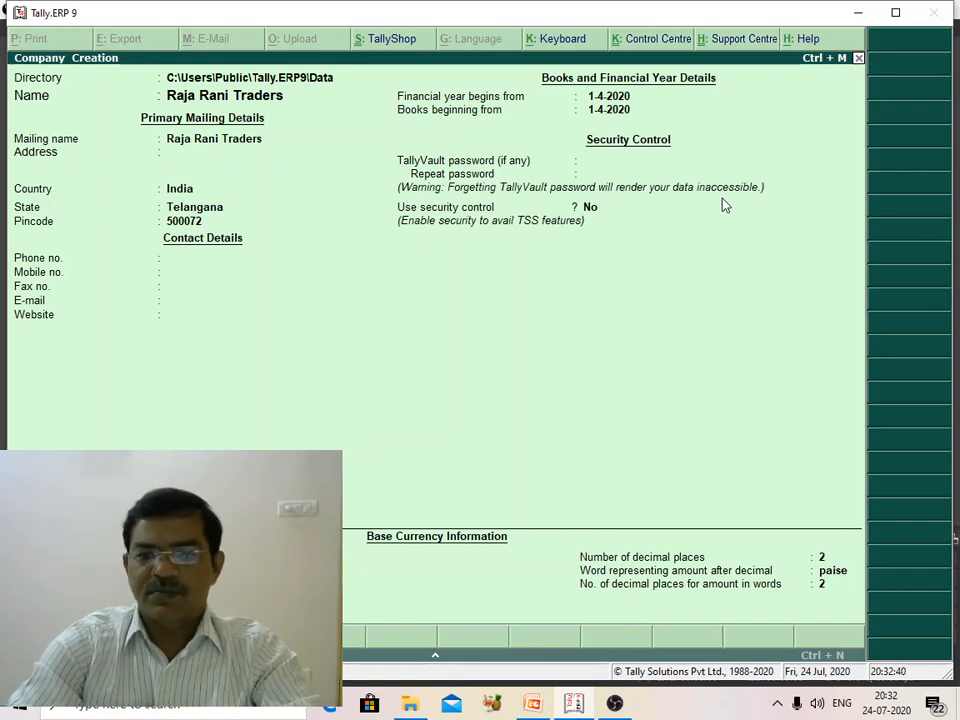
key(Return)
key(Return)
key(Return)
key(Return)
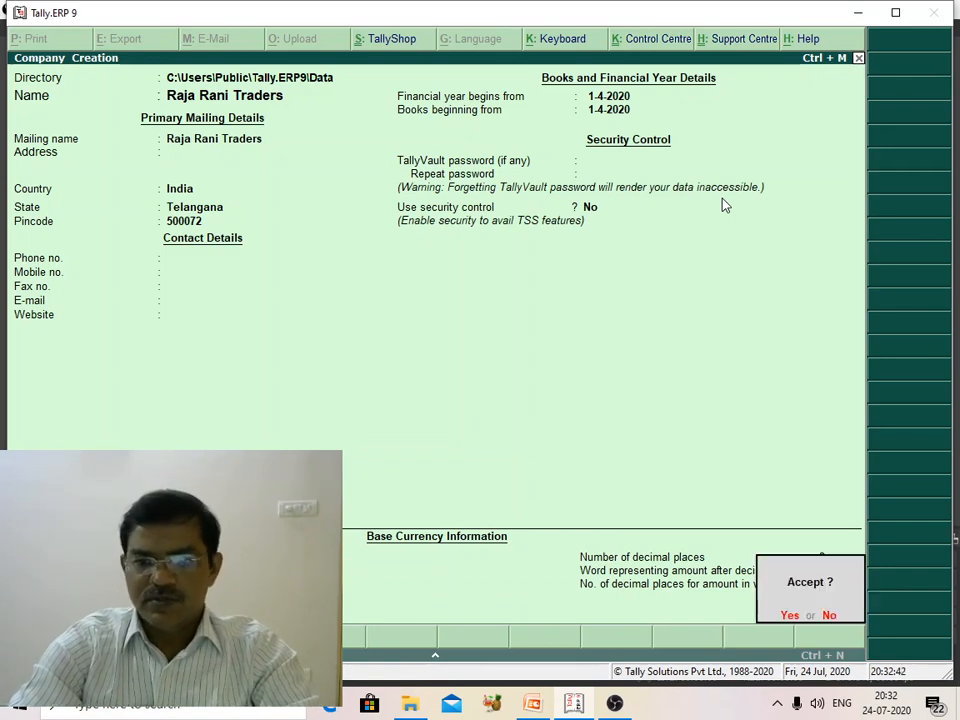
key(Return)
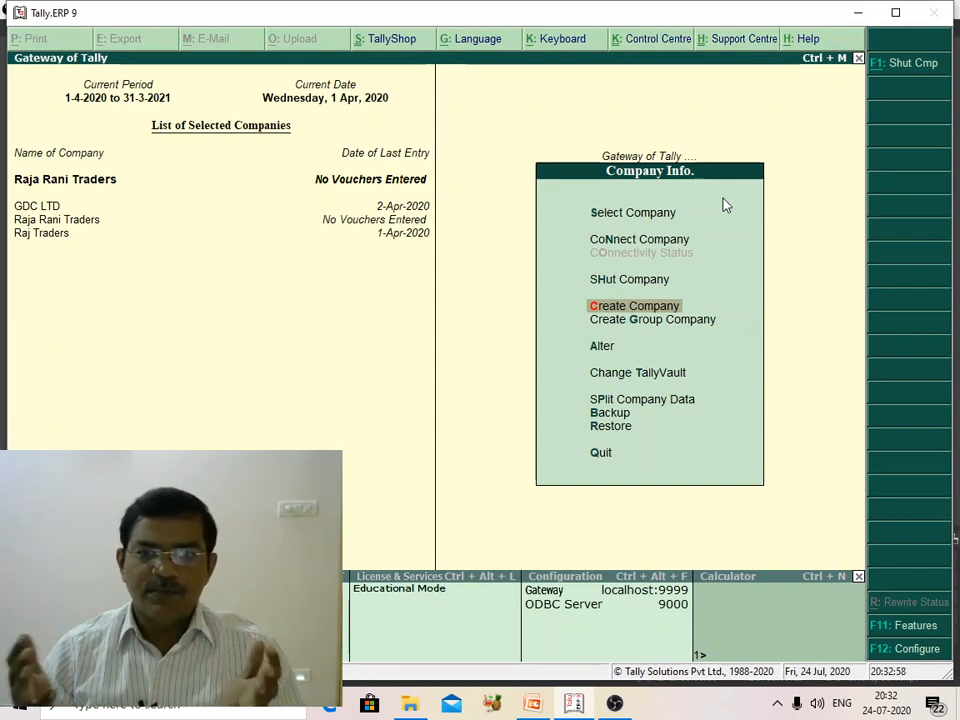
Return to the Gateway of Tally and open the Statutory & Taxation features for Raja Rani Traders
key(Escape)
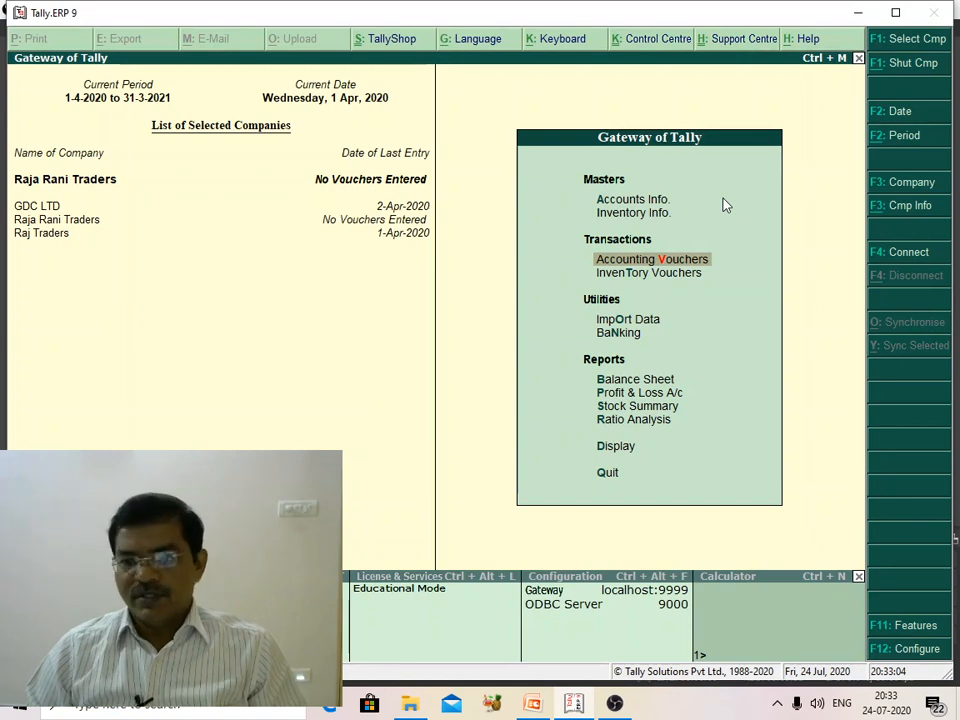
click(913, 630)
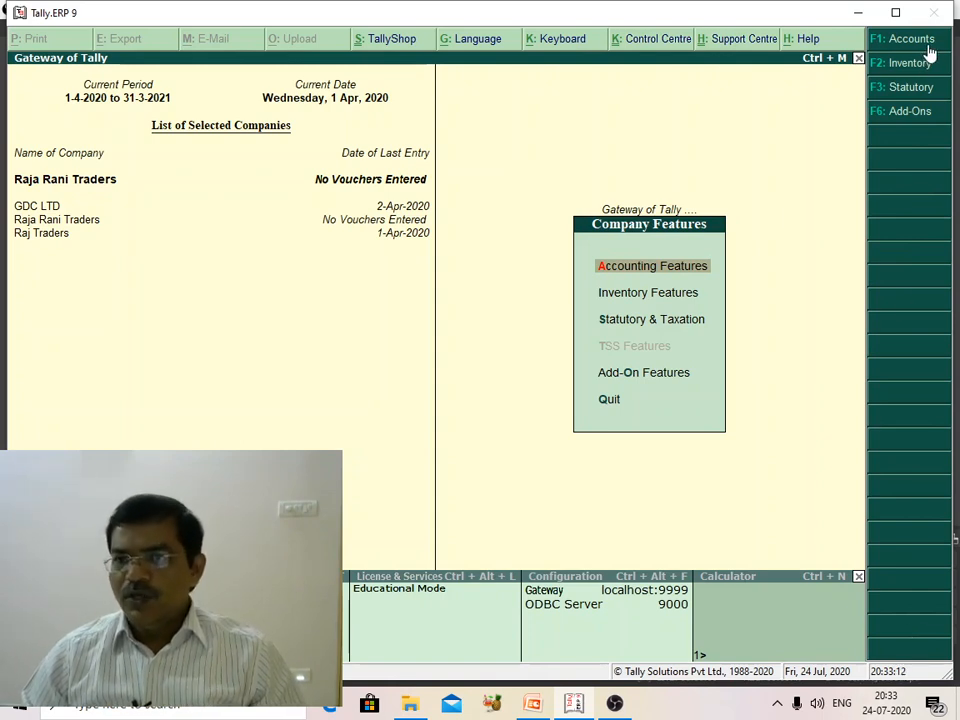
click(674, 329)
click(672, 325)
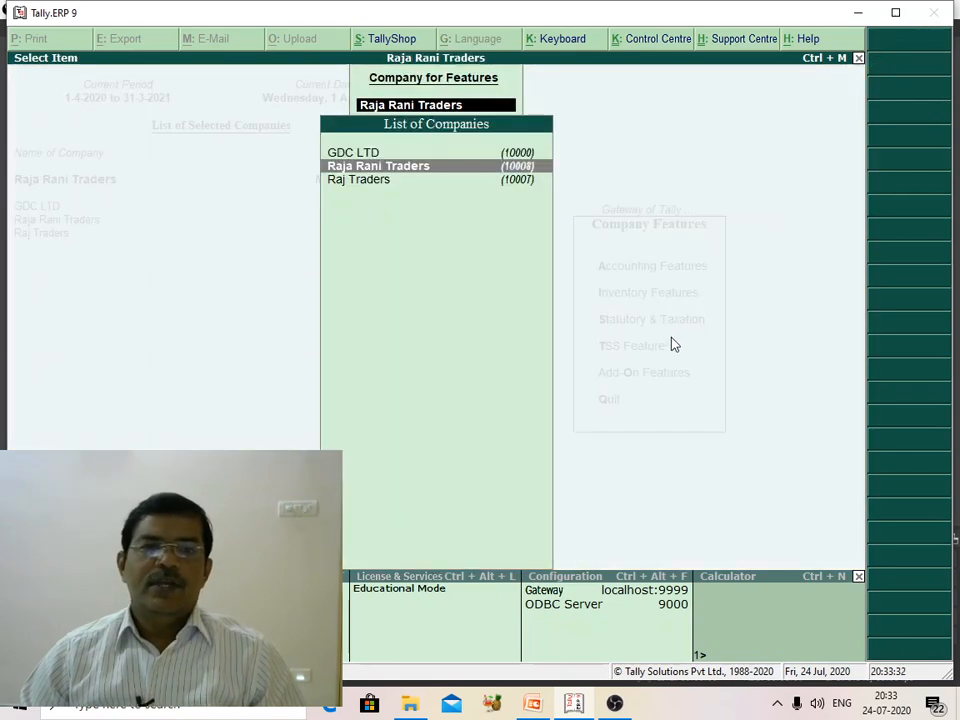
click(407, 168)
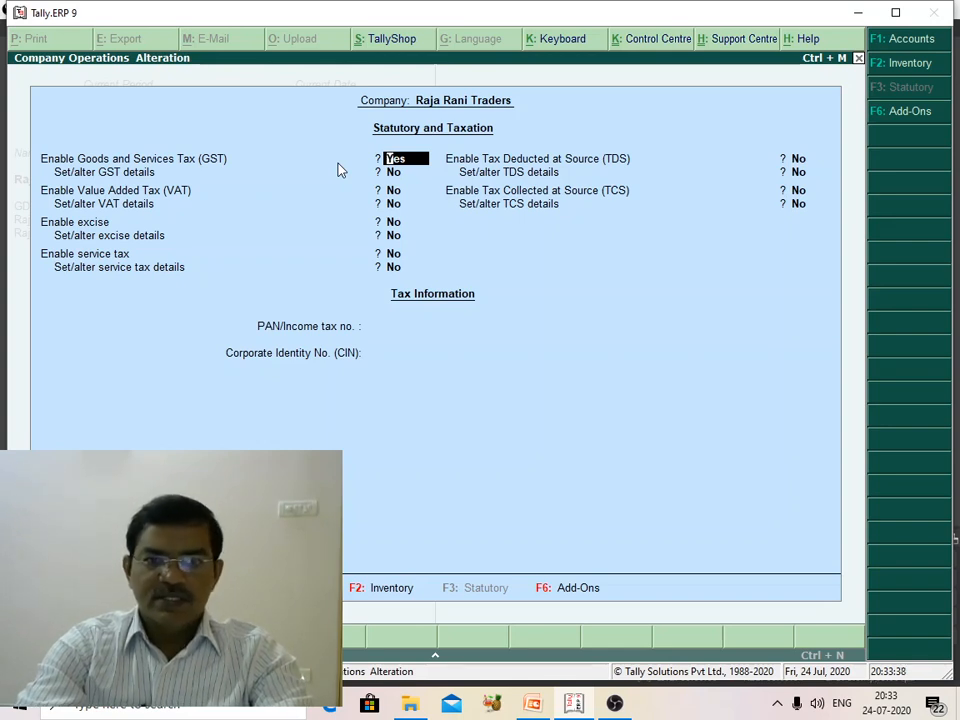
Keep Goods and Services Tax enabled and set Set/alter GST details to Yes to open the GST details
key(Return)
key(Up)
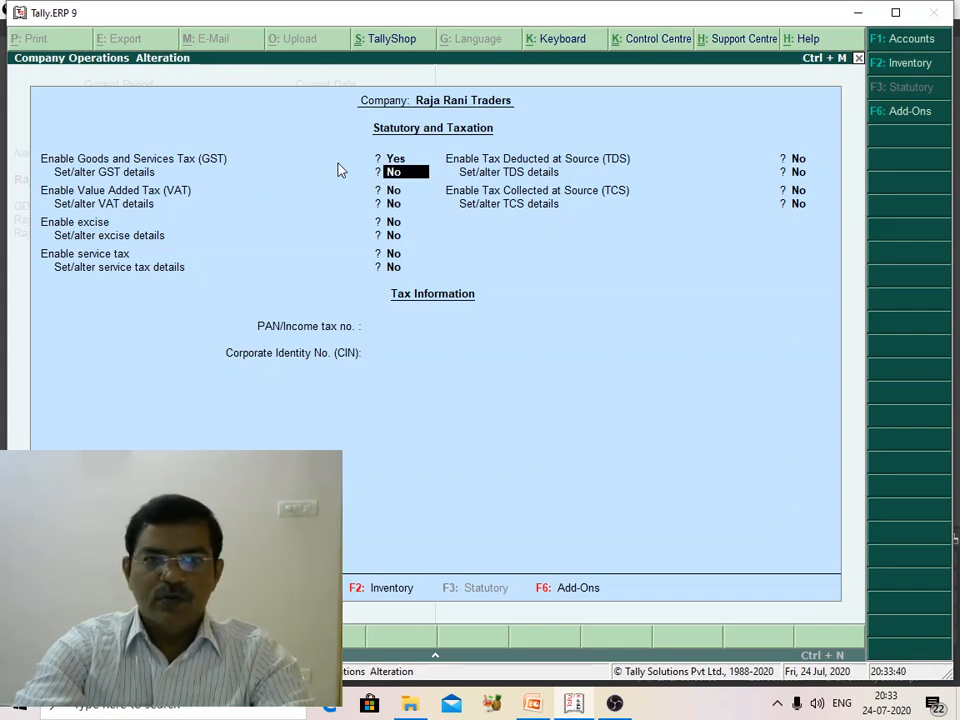
text(yes)
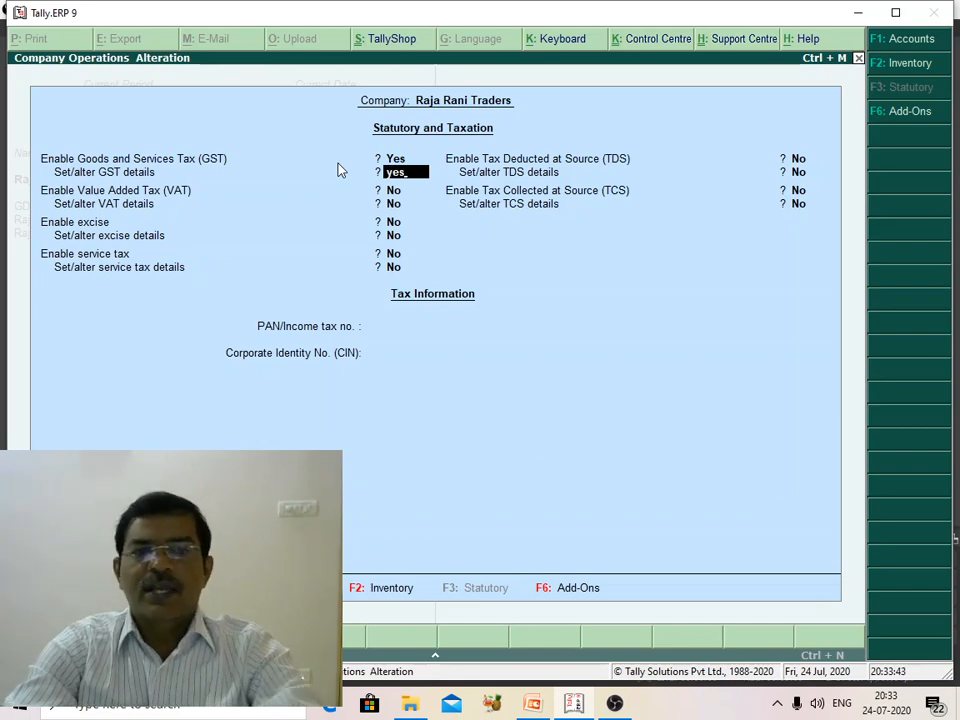
key(Return)
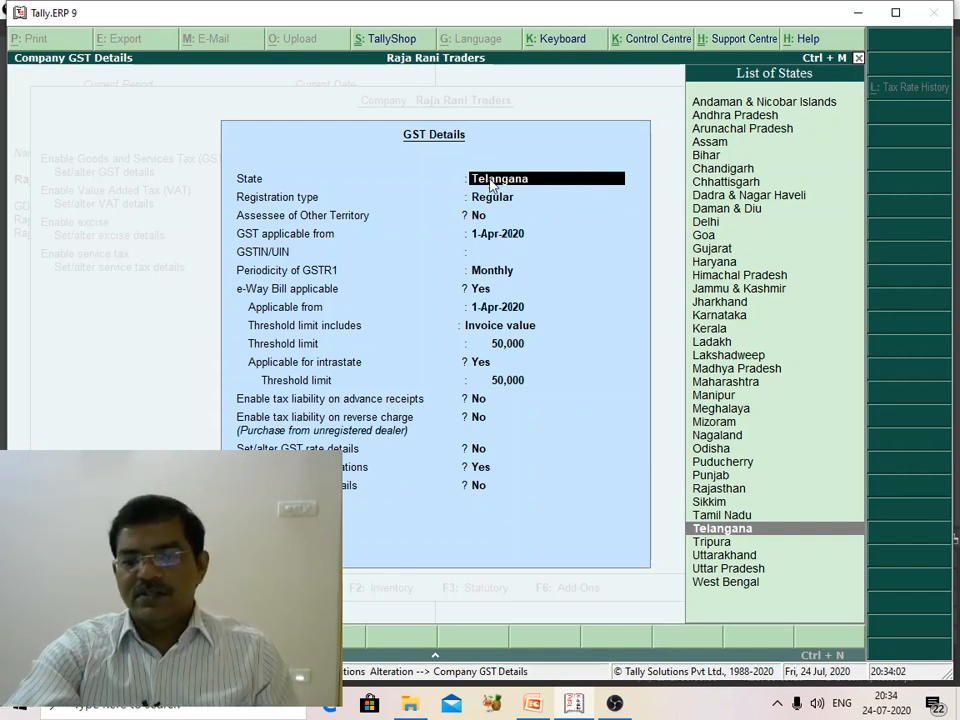
Accept Telangana as the GST state, Regular registration, No for other territory, and 1-Apr-2020 as the GST applicable date
key(Return)
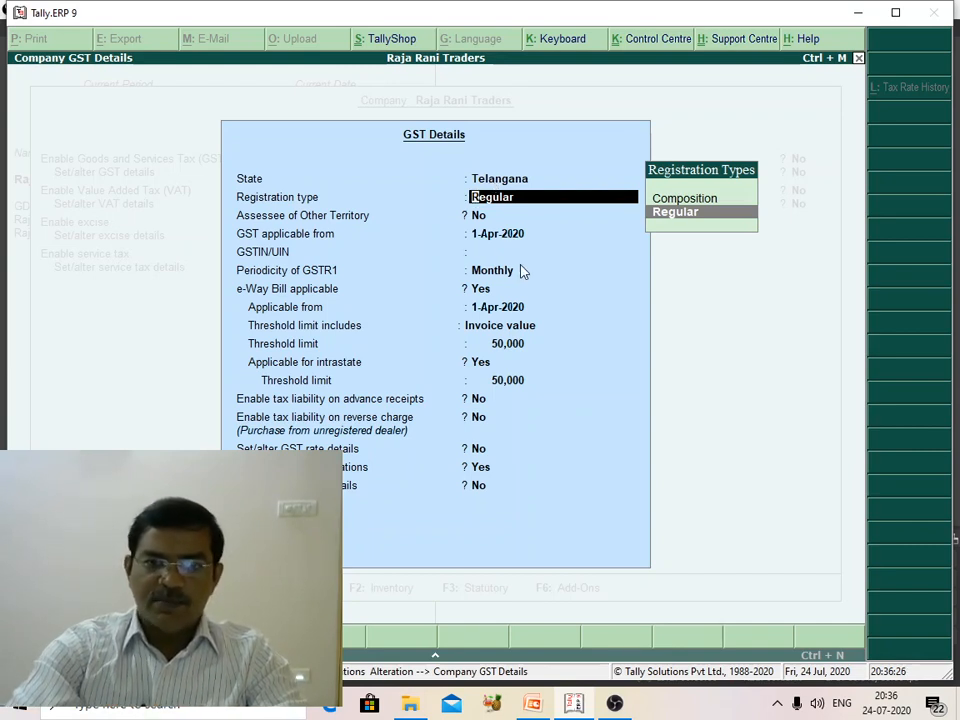
key(Return)
key(Return)
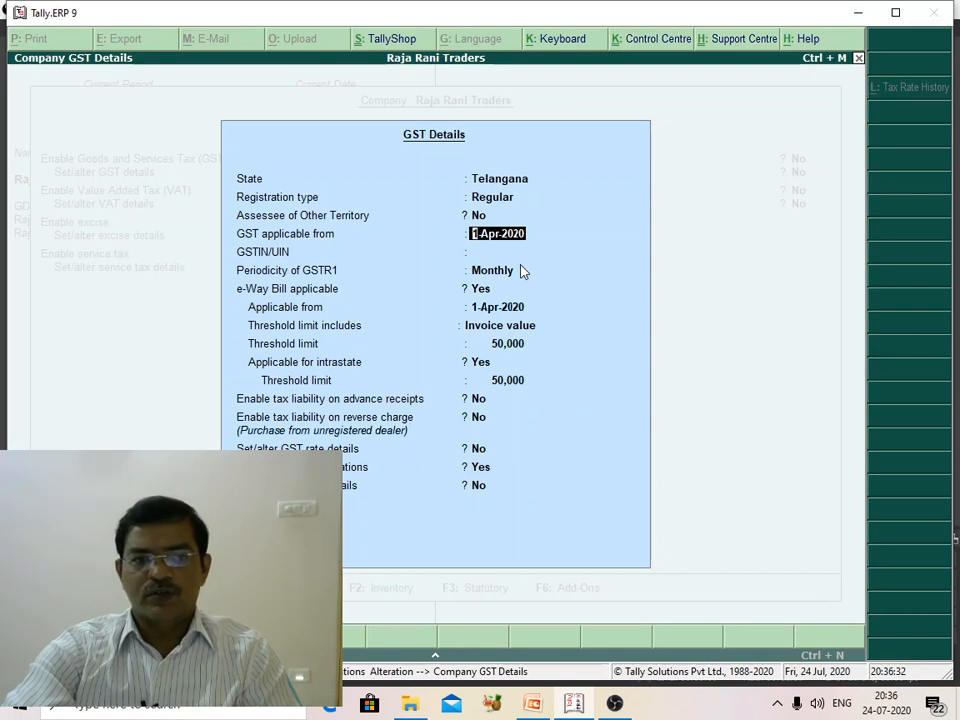
key(Return)
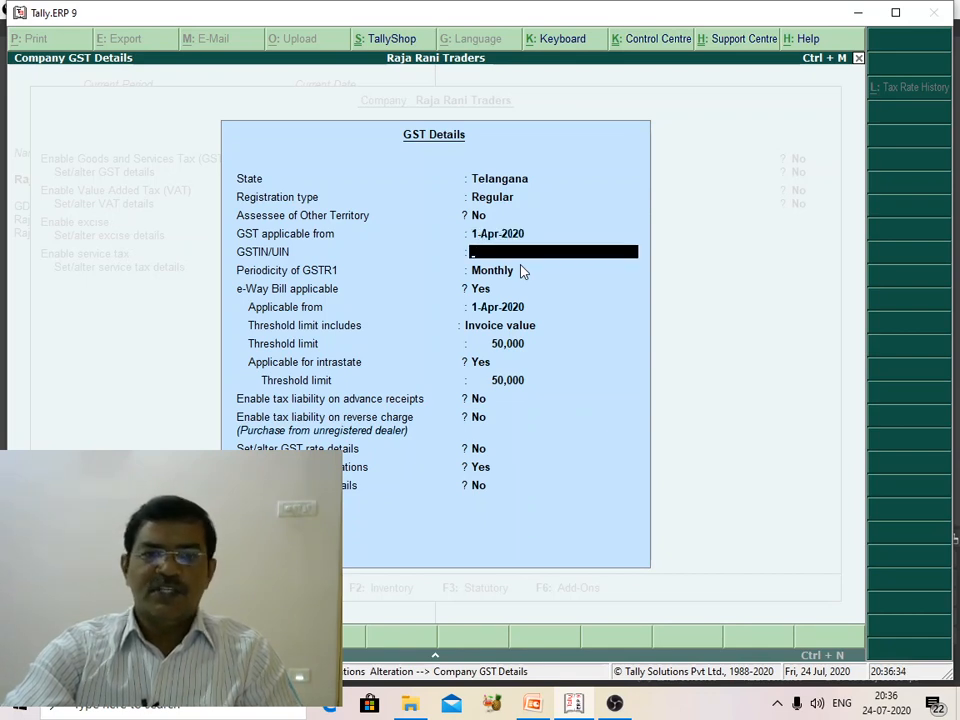
Enter 36 as the GSTIN/UIN, keep the GSTR1 periodicity Monthly, and set e-Way Bill applicable to No
text(36)
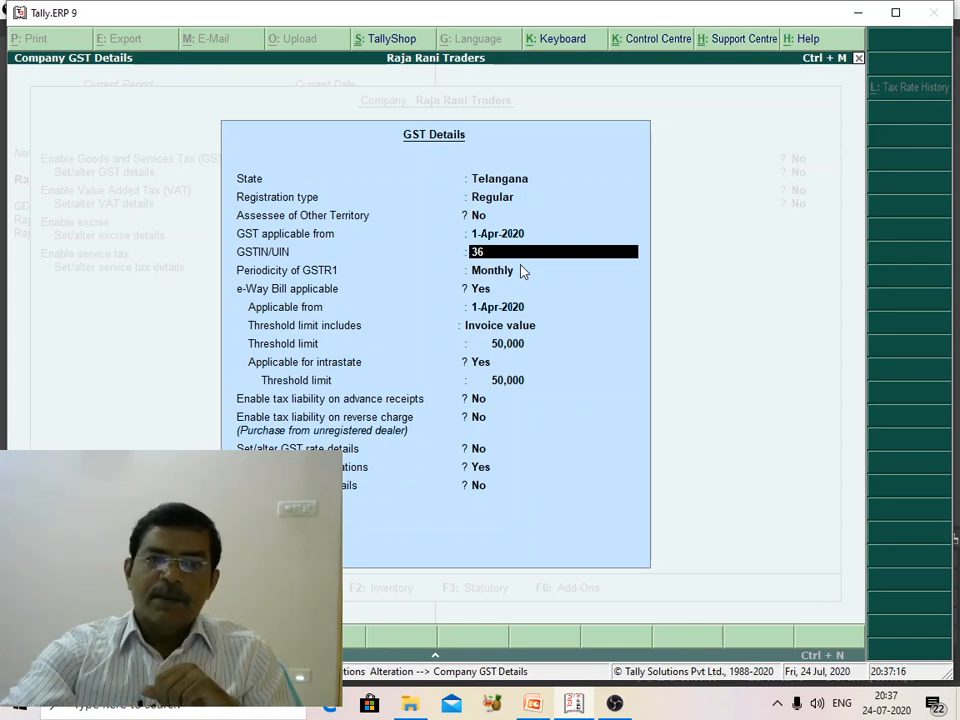
key(Return)
key(Return)
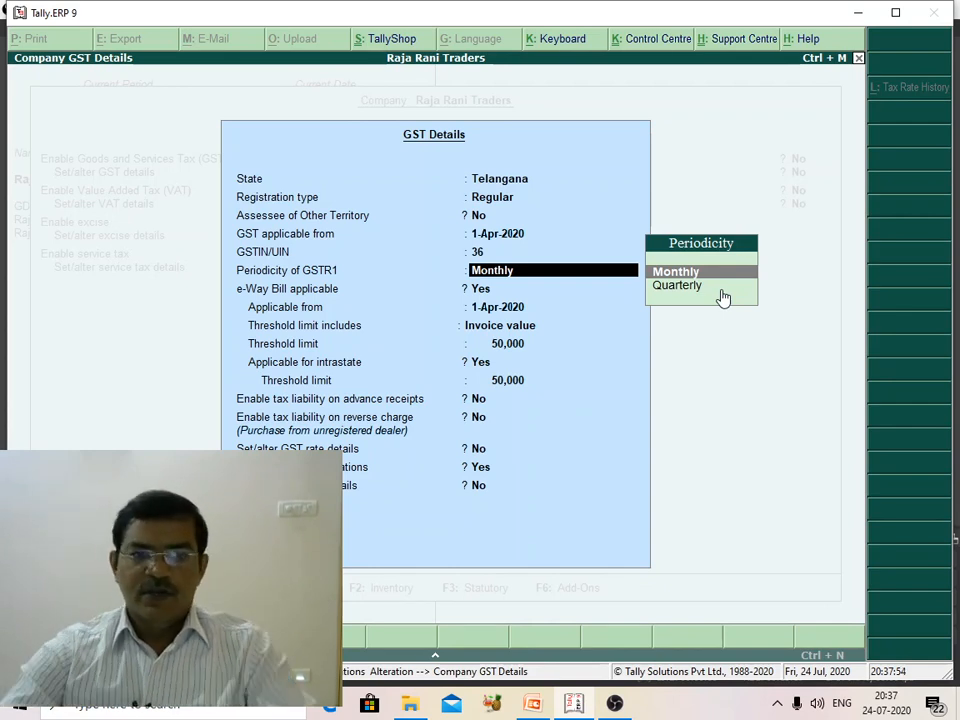
key(Return)
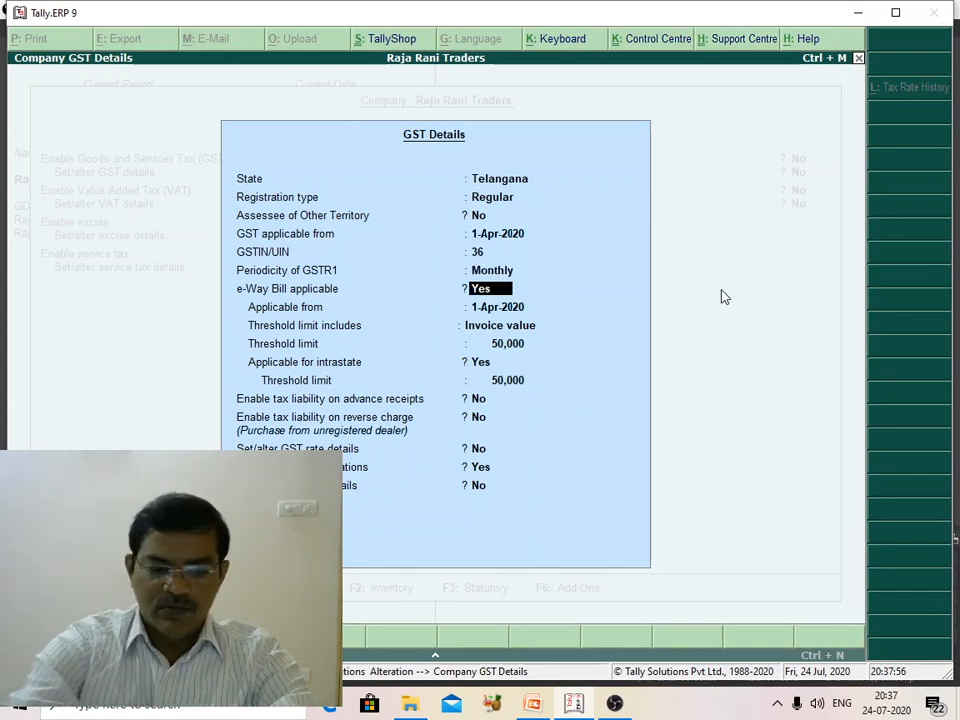
text(no)
key(Return)
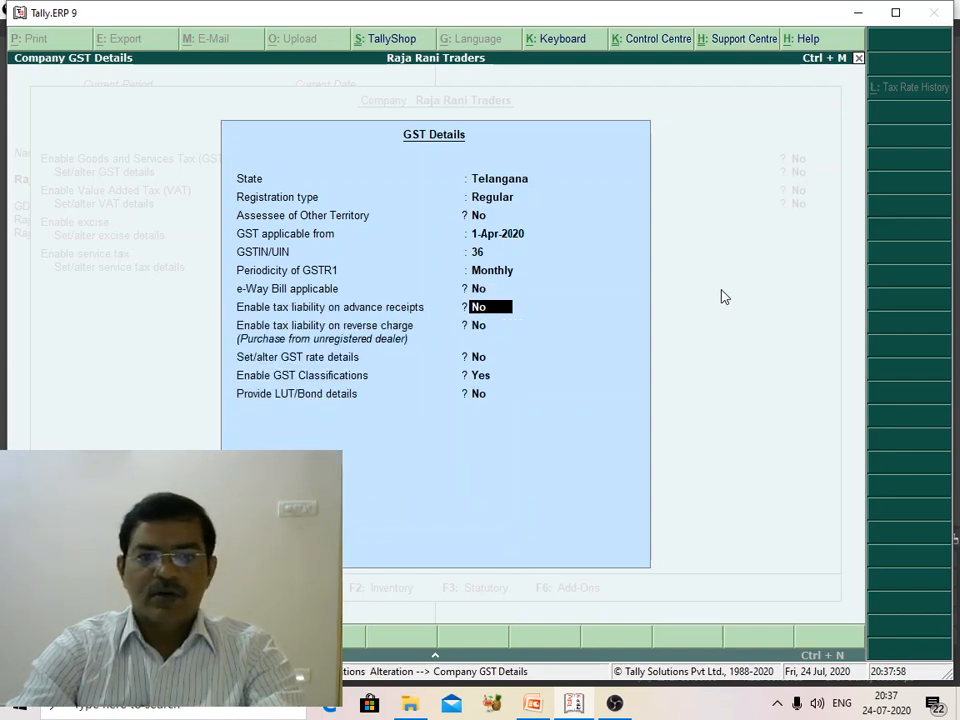
Keep tax liability on advance receipts and reverse charge at No, and set Set/alter GST rate details to Yes
key(Return)
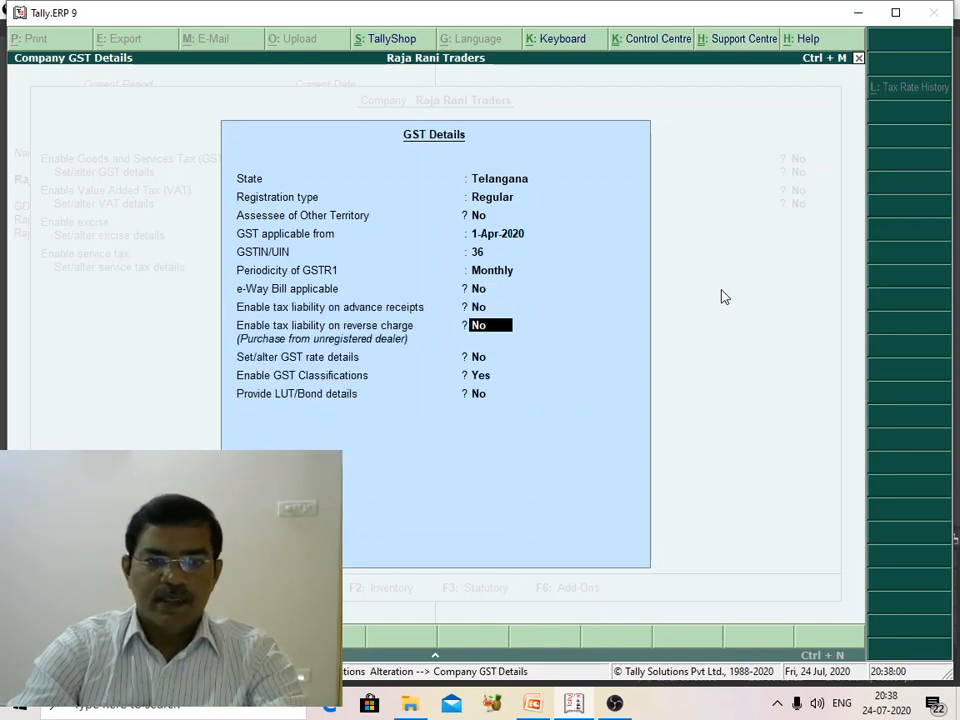
key(Return)
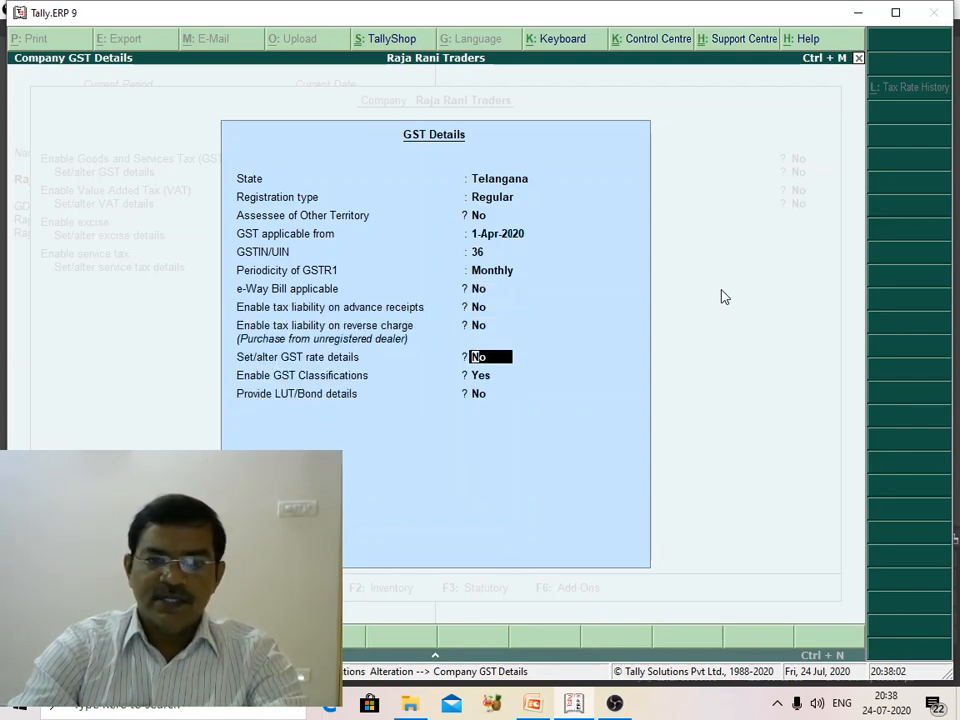
text(yes)
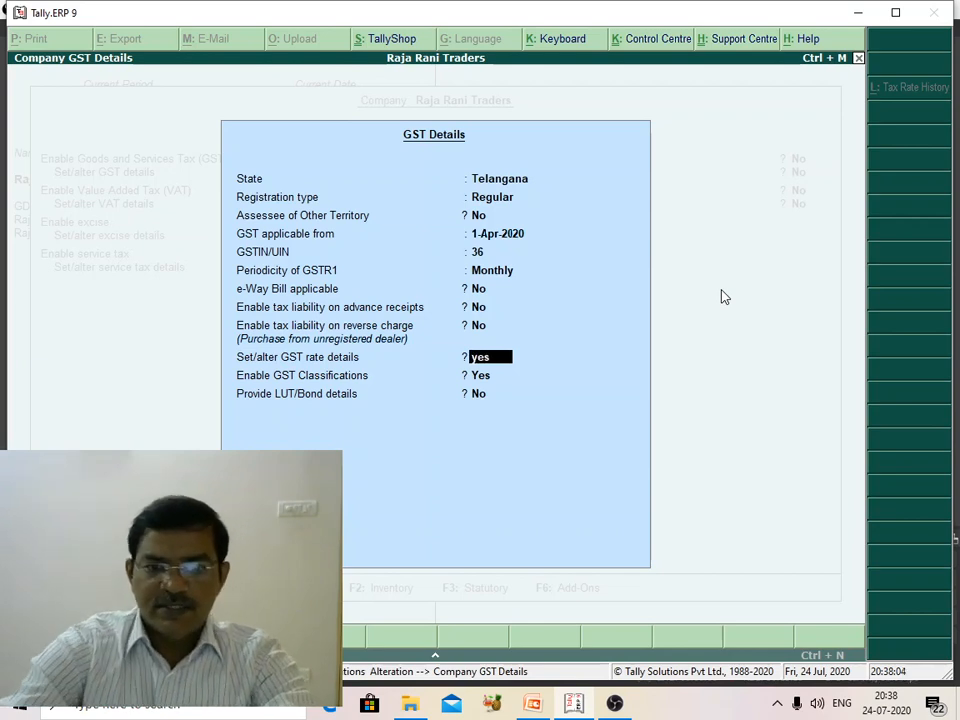
key(Return)
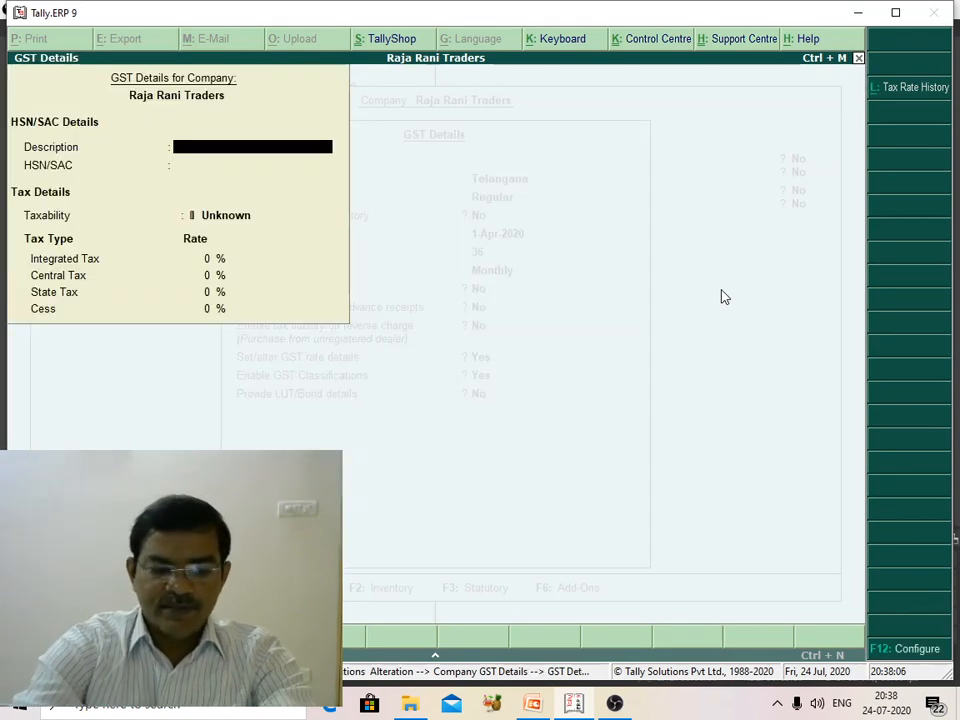
Enter Computer as the description and 123455 as the HSN/SAC in the company's GST rate details
text(Computer)
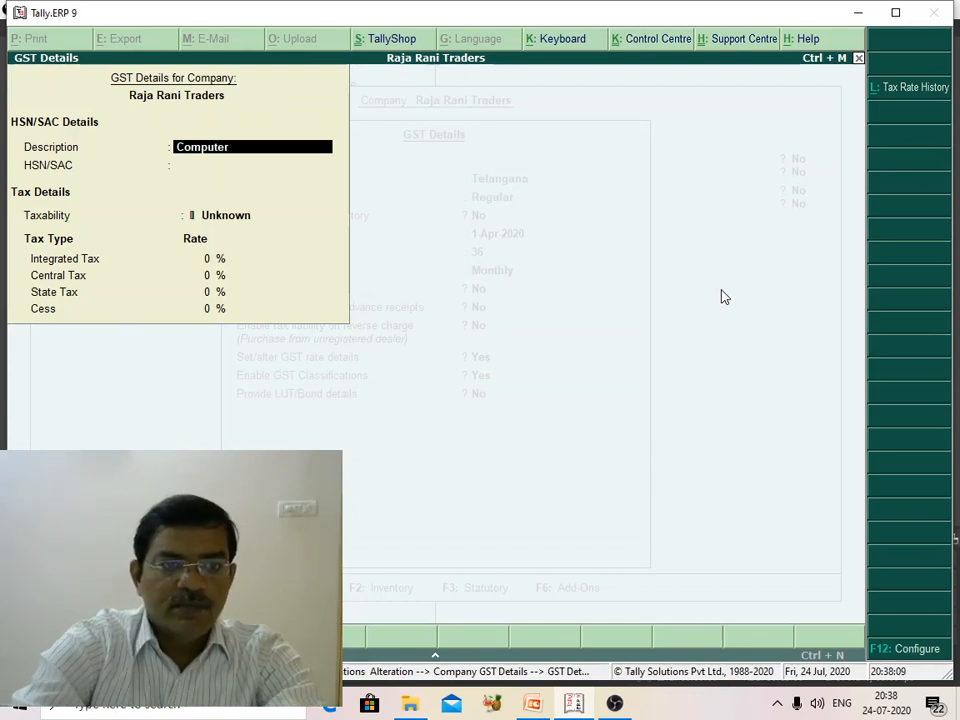
key(Return)
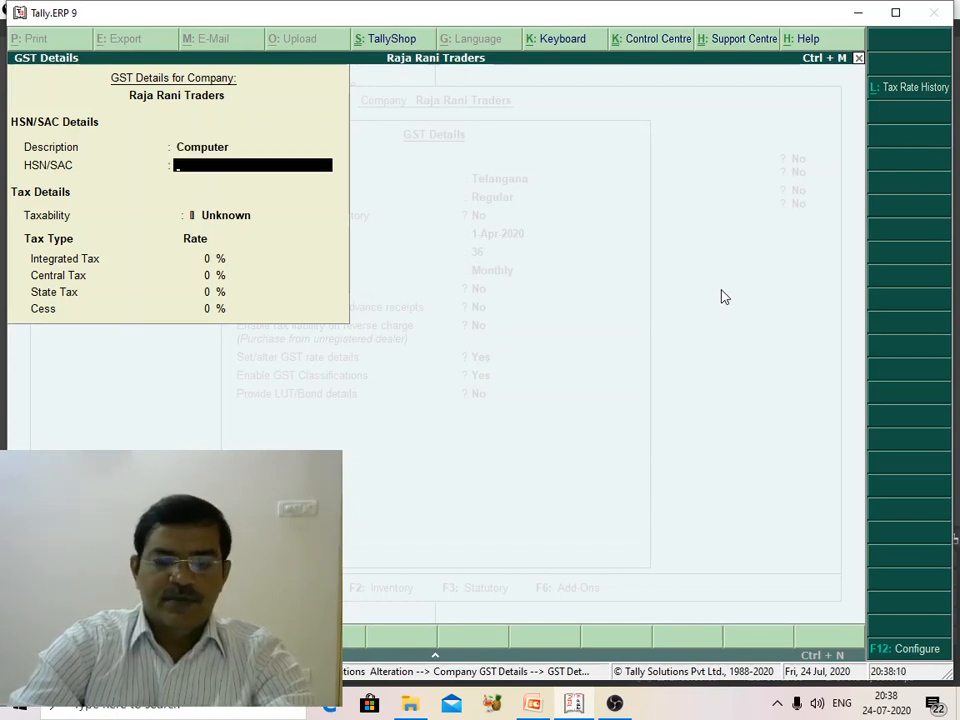
text(123455)
key(Return)
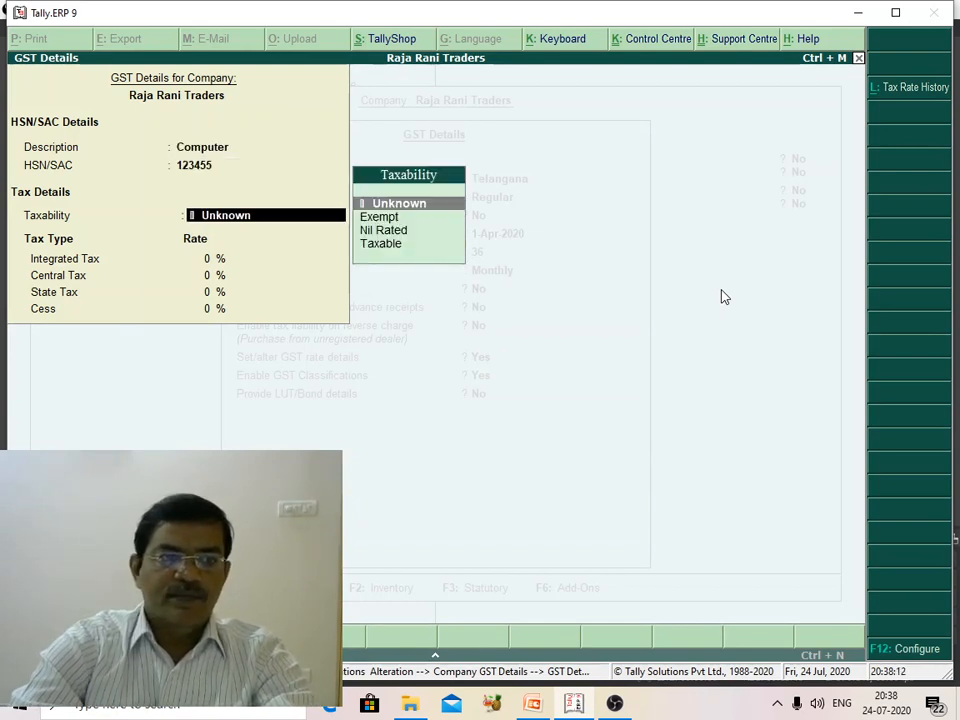
Set the taxability to Taxable with Integrated Tax 18%, and accept Central Tax 9%, State Tax 9% and Cess 0%
key(Down)
key(Down)
key(Down)
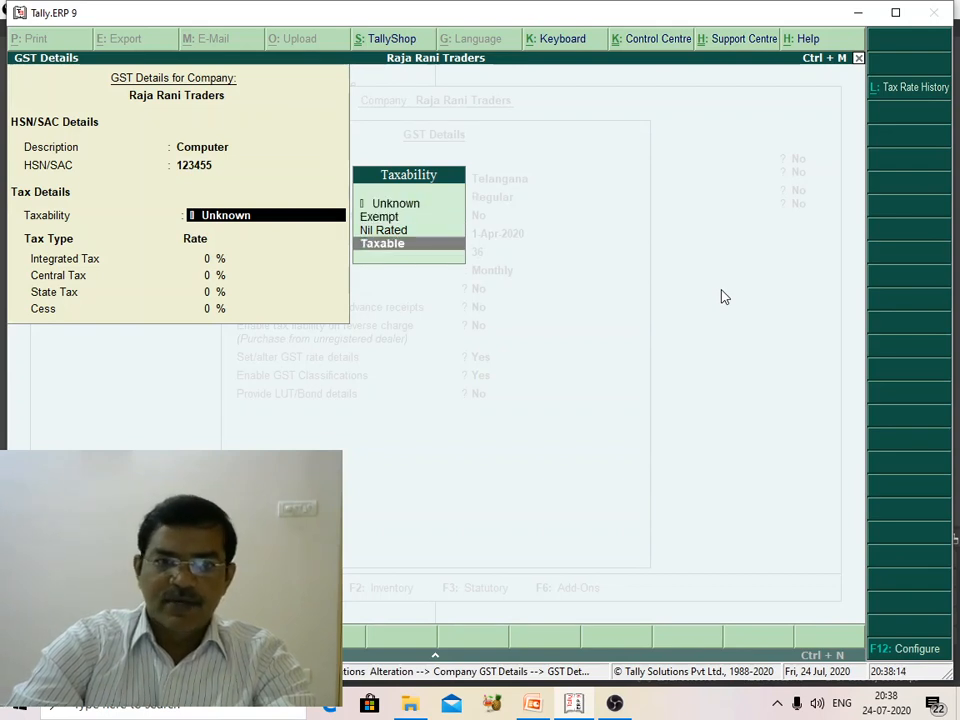
key(Return)
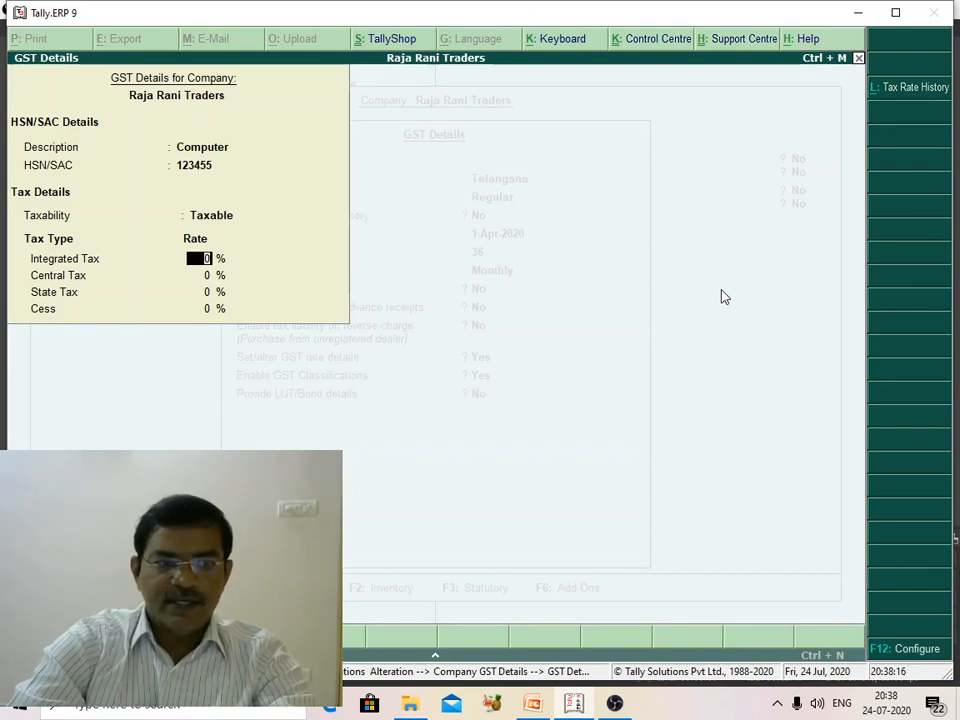
text(18)
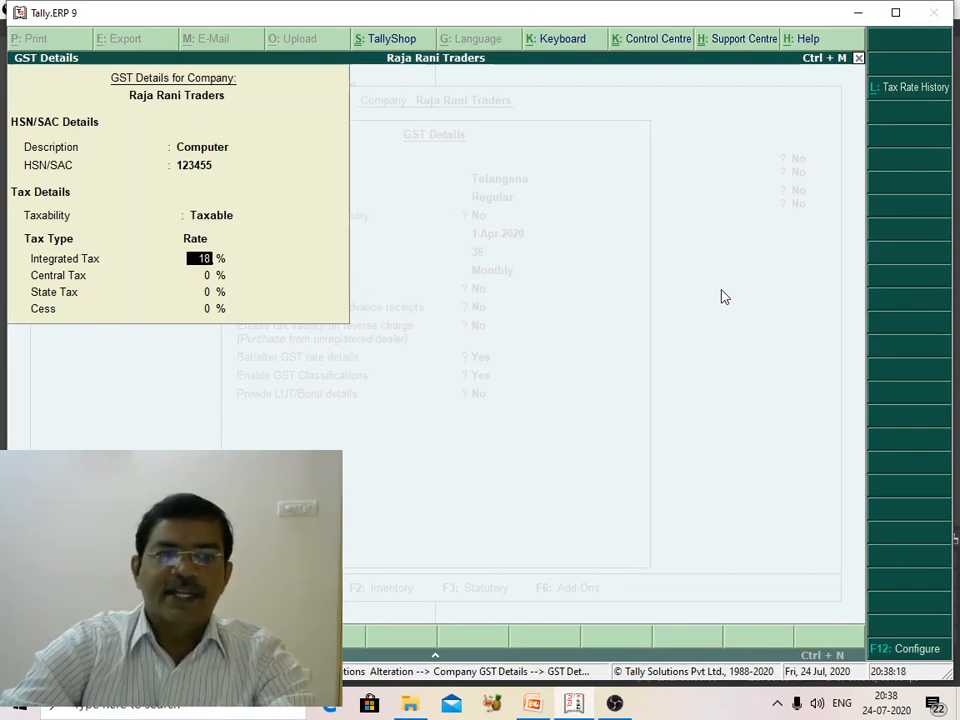
key(Return)
key(Return)
key(Return)
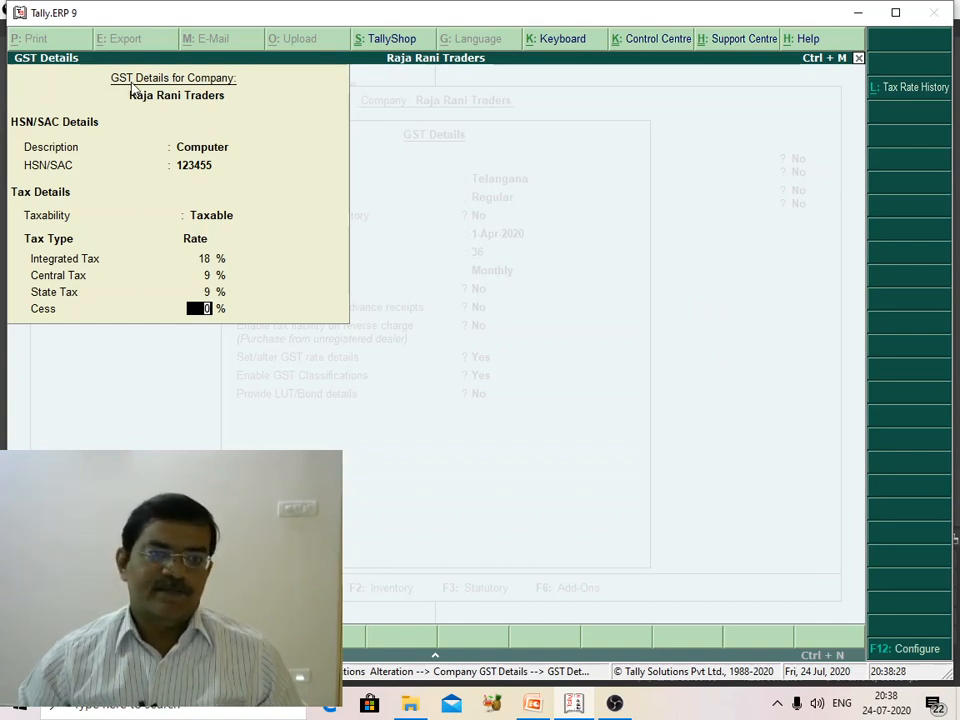
key(Return)
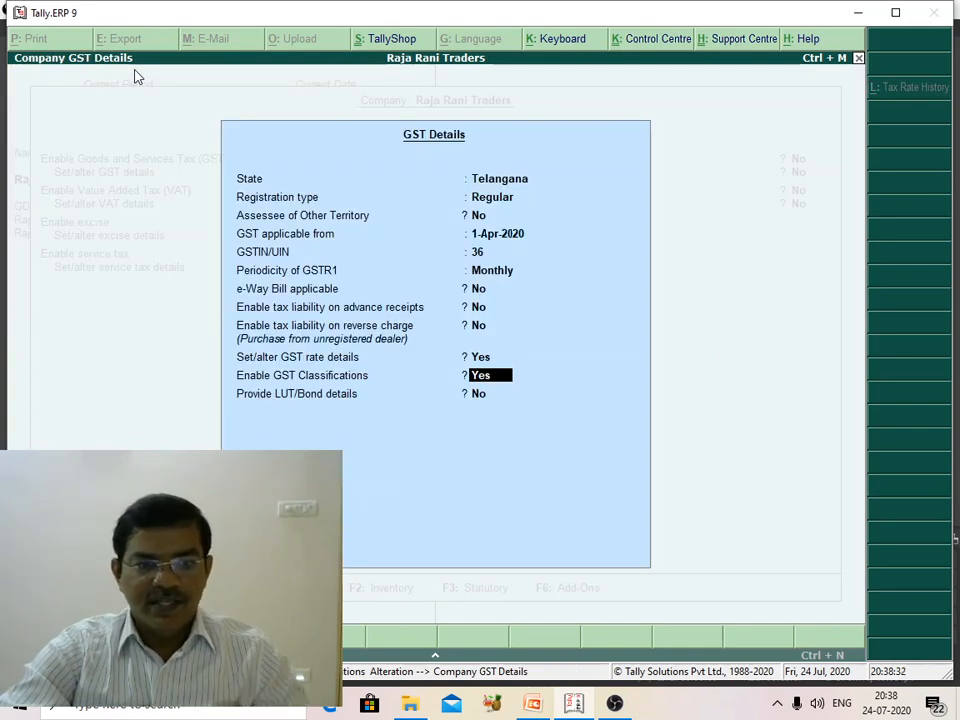
Keep GST Classifications at Yes and LUT/Bond details at No, and save the company GST details
key(Return)
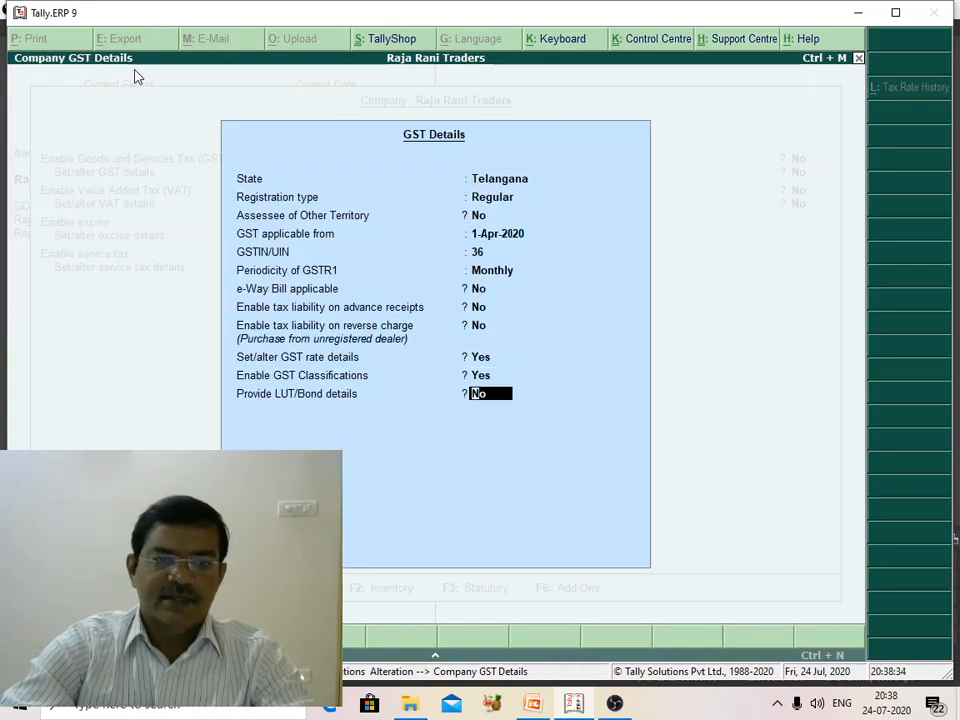
key(Return)
key(Return)
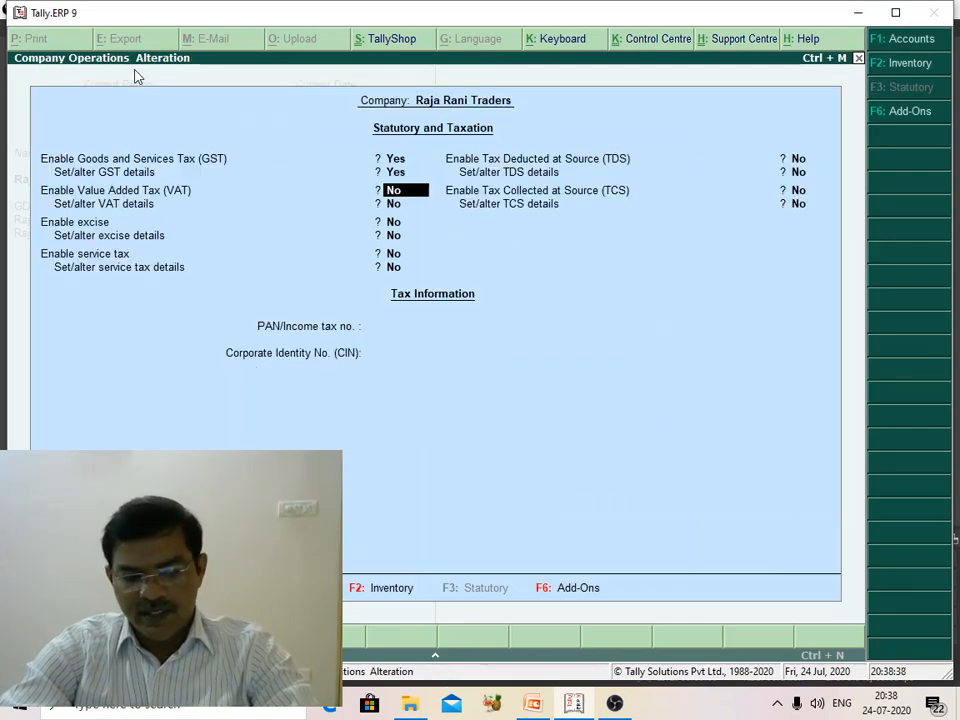
Leave and reopen the Statutory & Taxation features, and set Set/alter GST details to Yes to reopen the GST details
key(Escape)
key(Return)
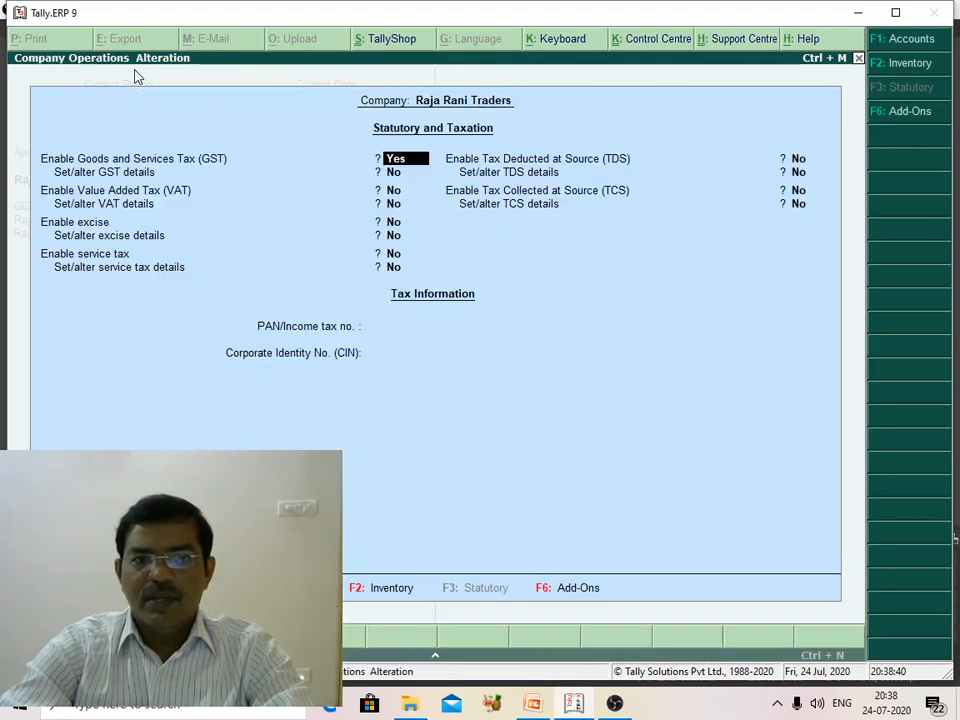
key(Return)
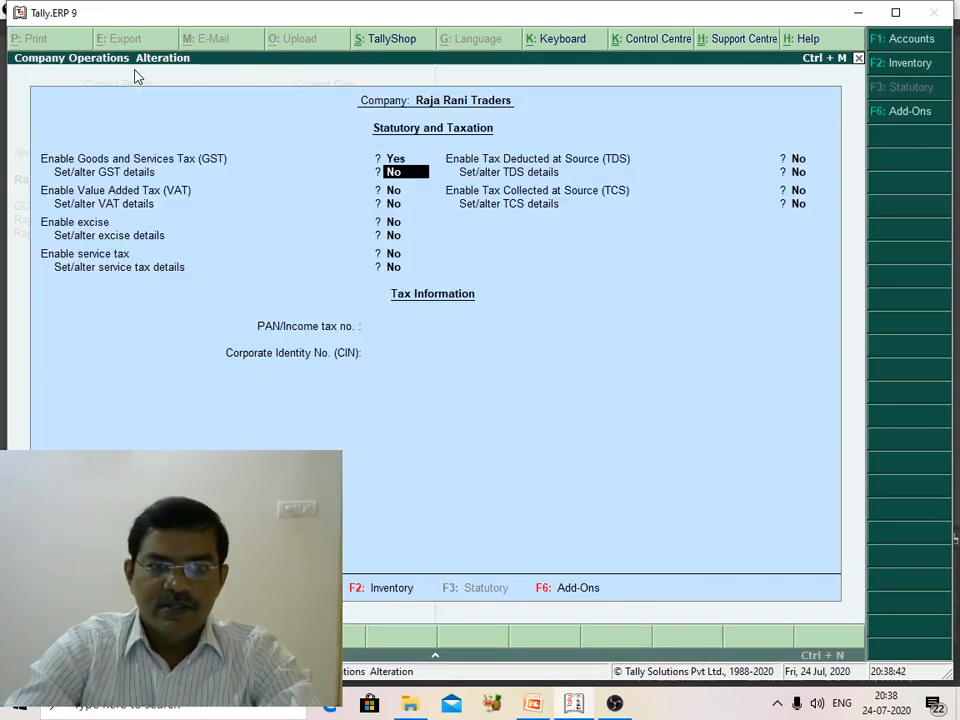
text(yes)
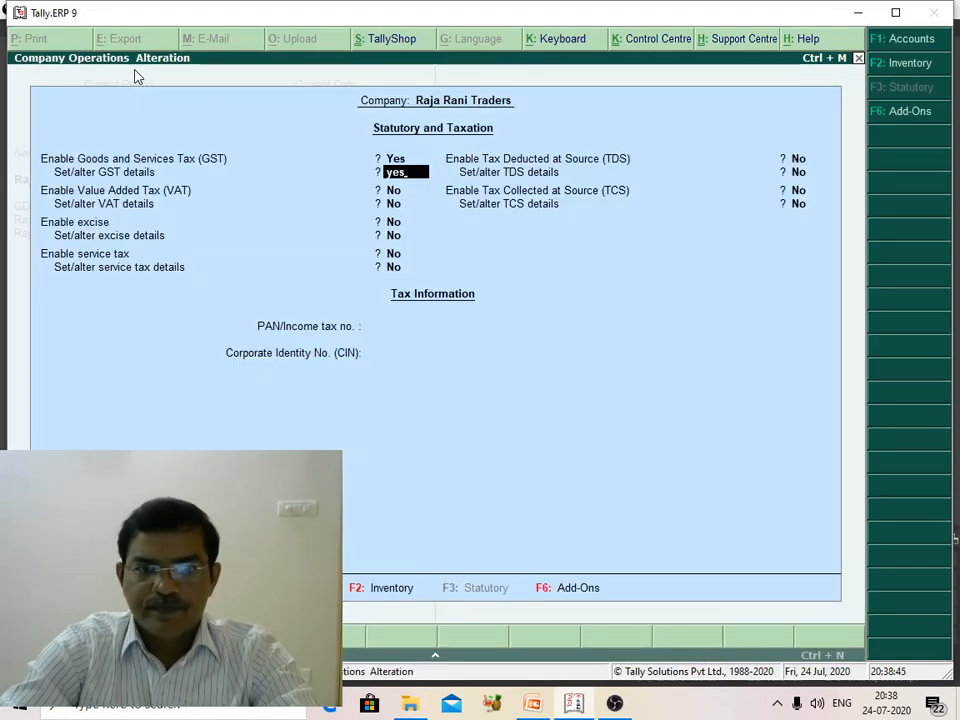
key(Return)
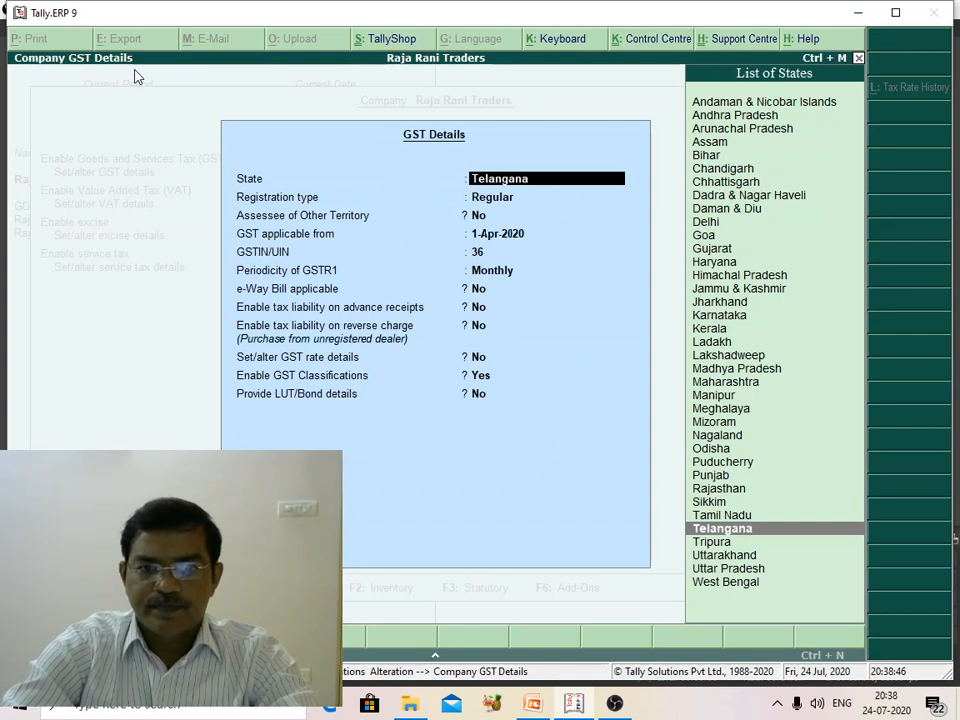
Review every field of the company GST details from State to LUT/Bond details, and accept them without changes
key(Return)
key(Return)
key(Return)
key(Return)
key(Return)
key(Return)
key(Return)
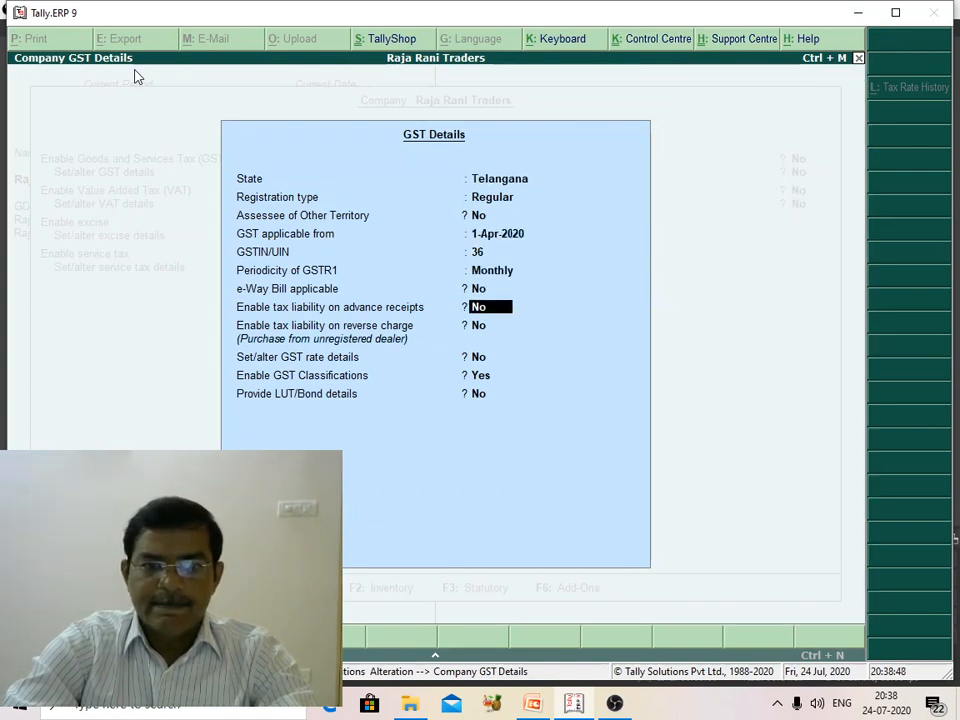
key(Return)
key(Return)
key(Return)
key(Return)
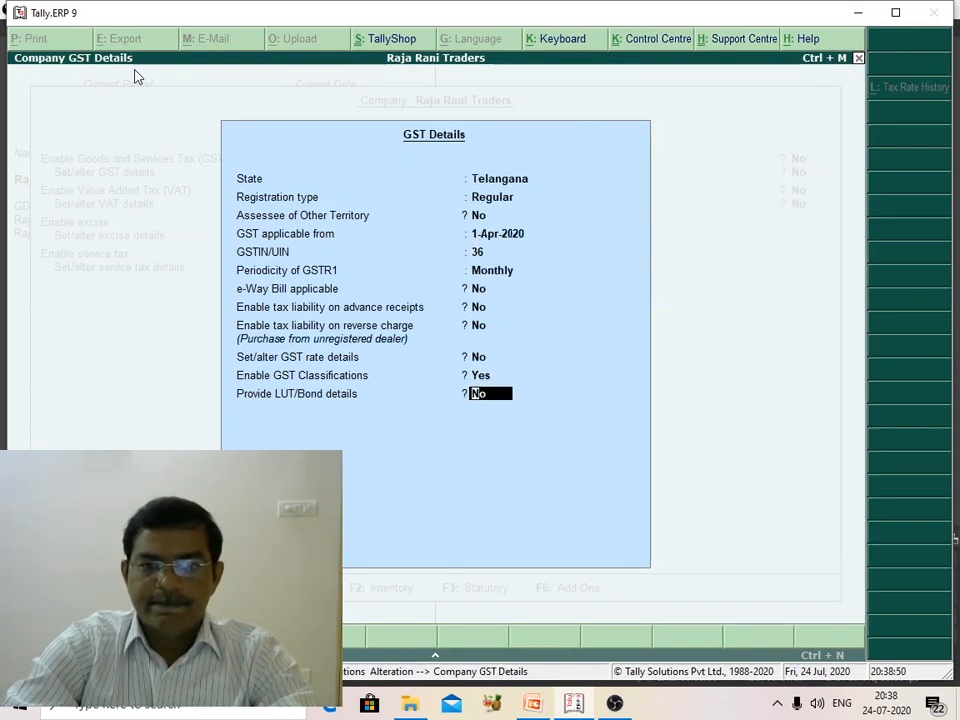
key(Return)
key(Return)
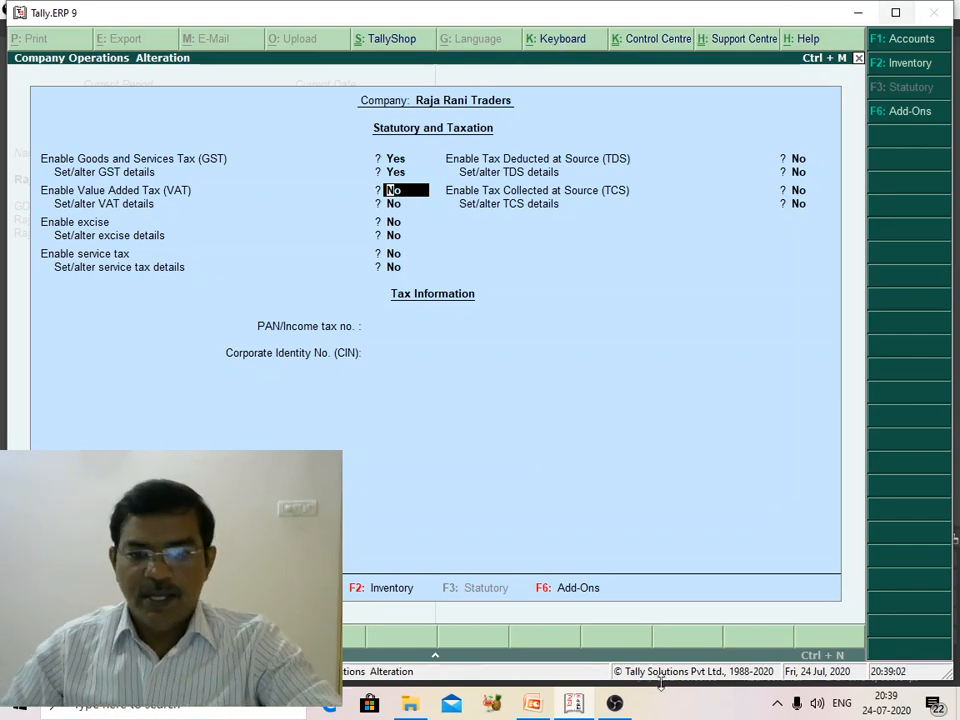
Switch to the PowerPoint presentation and display slide 4, Intrastate Supply of Goods
click(614, 703)
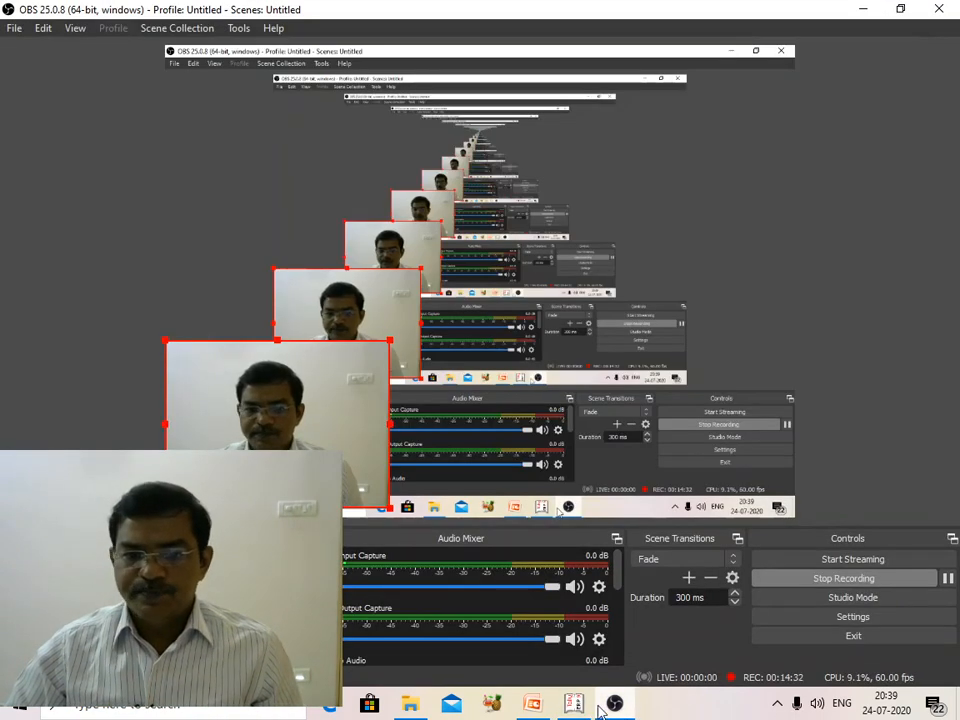
click(531, 706)
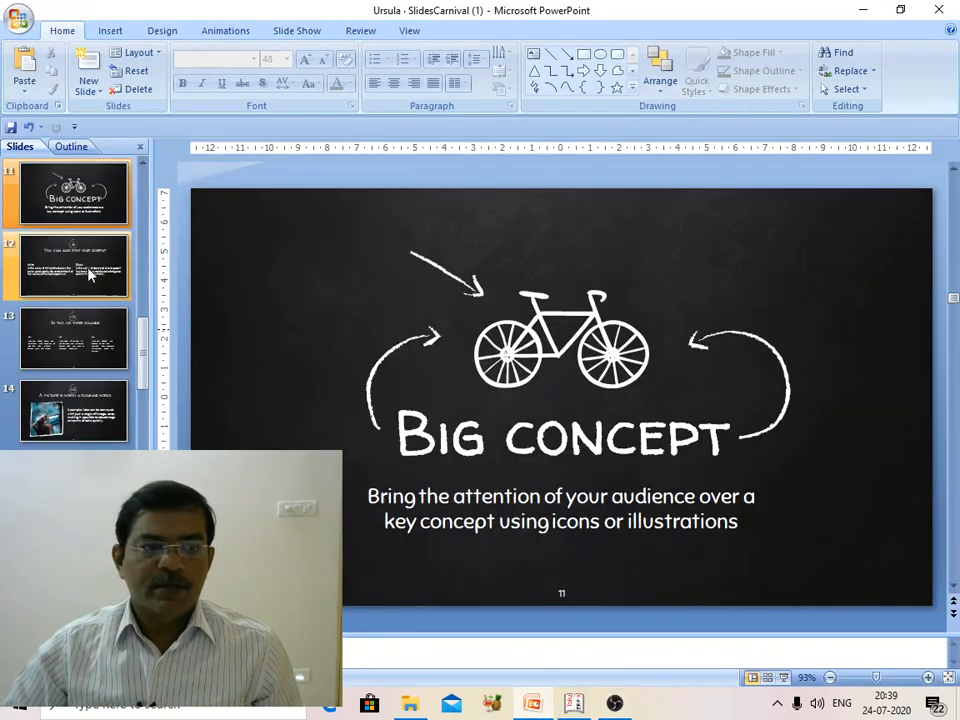
scroll(65, 200, up, 3)
click(68, 205)
scroll(86, 242, up, 1)
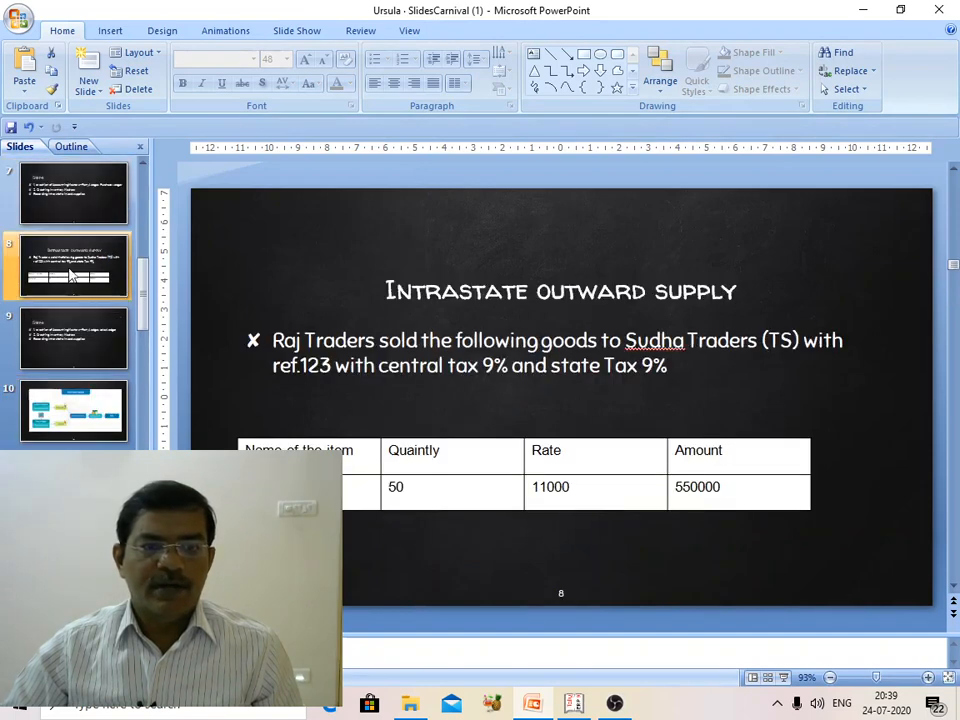
scroll(106, 205, up, 3)
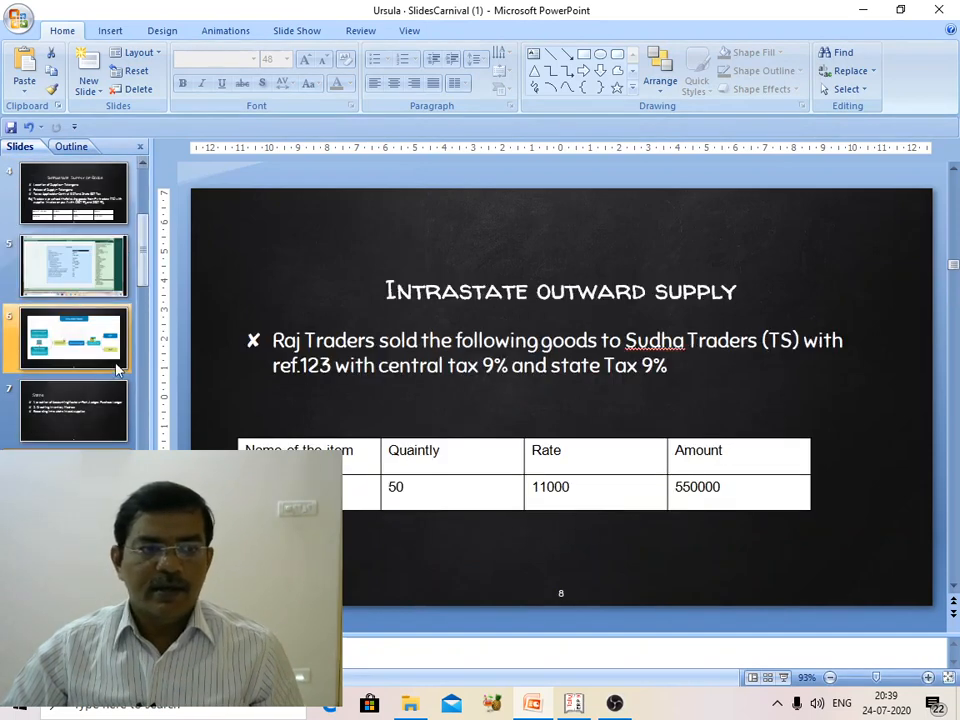
click(73, 195)
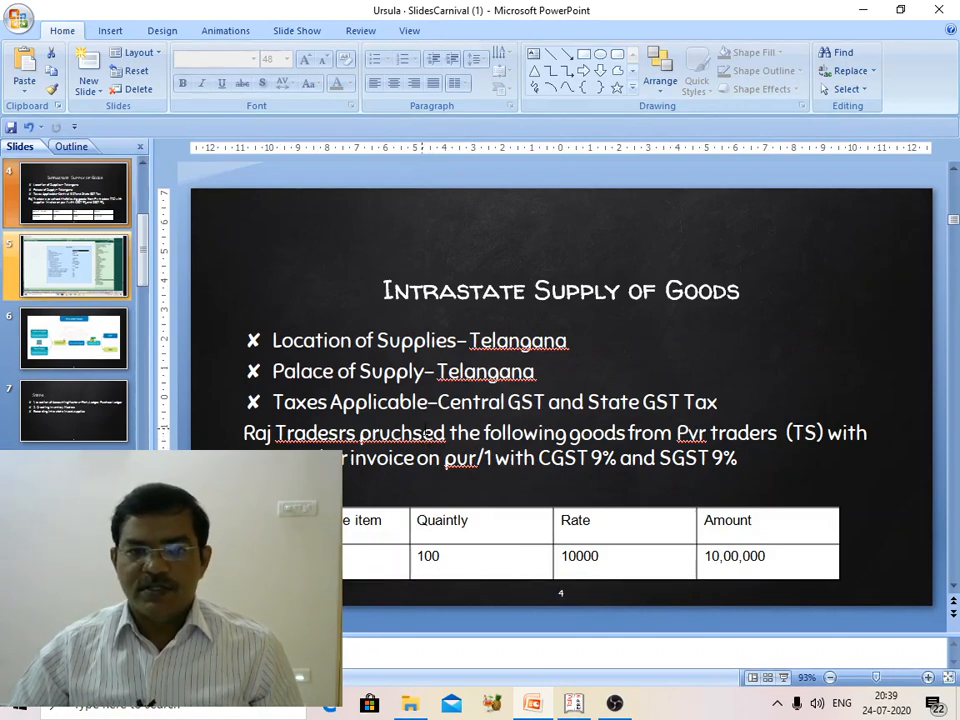
Correct the misspelled word "pruchsed" to "purchased" in the transaction text on slide 4
click(320, 328)
right_click(428, 433)
click(474, 439)
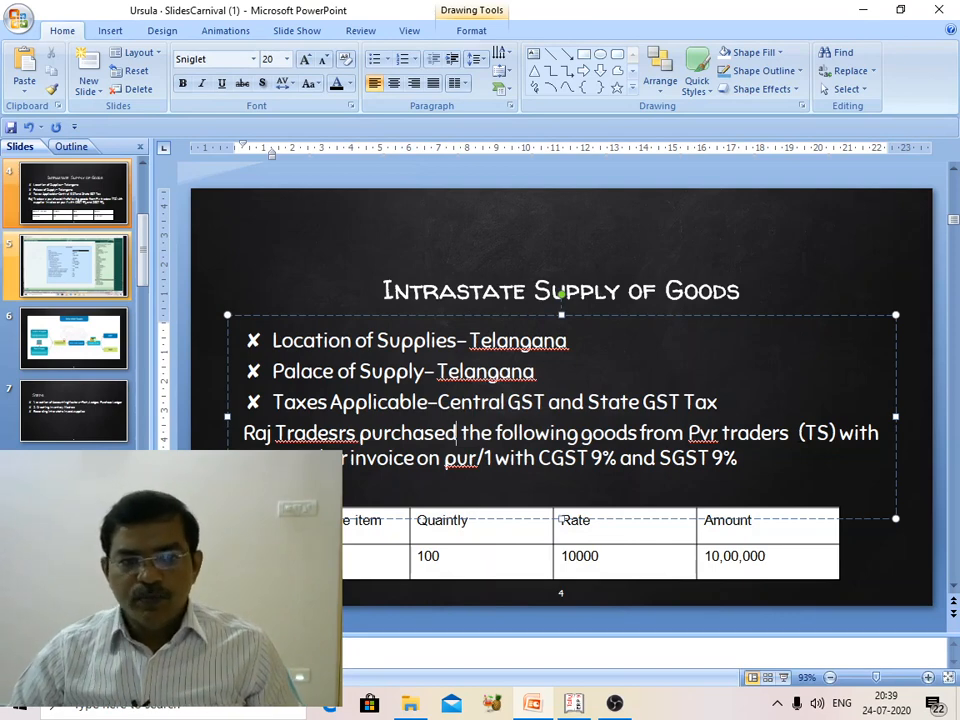
Highlight the purchase transaction text on slide 4 and the Accounting Masters line on the Steps slide
drag(246, 432, 740, 460)
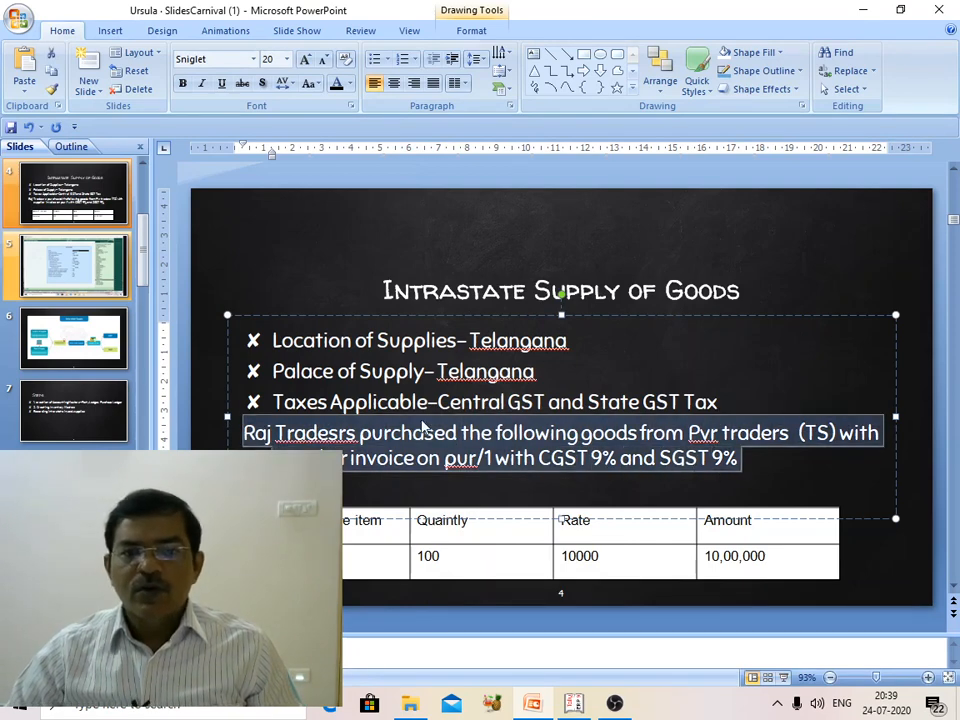
click(116, 421)
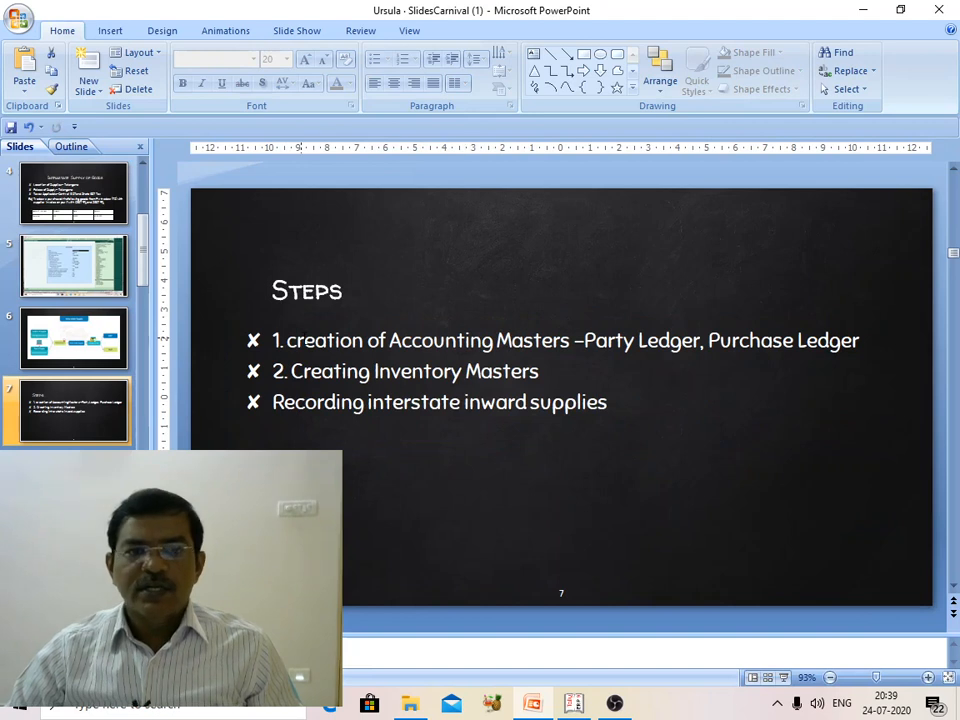
drag(288, 340, 860, 342)
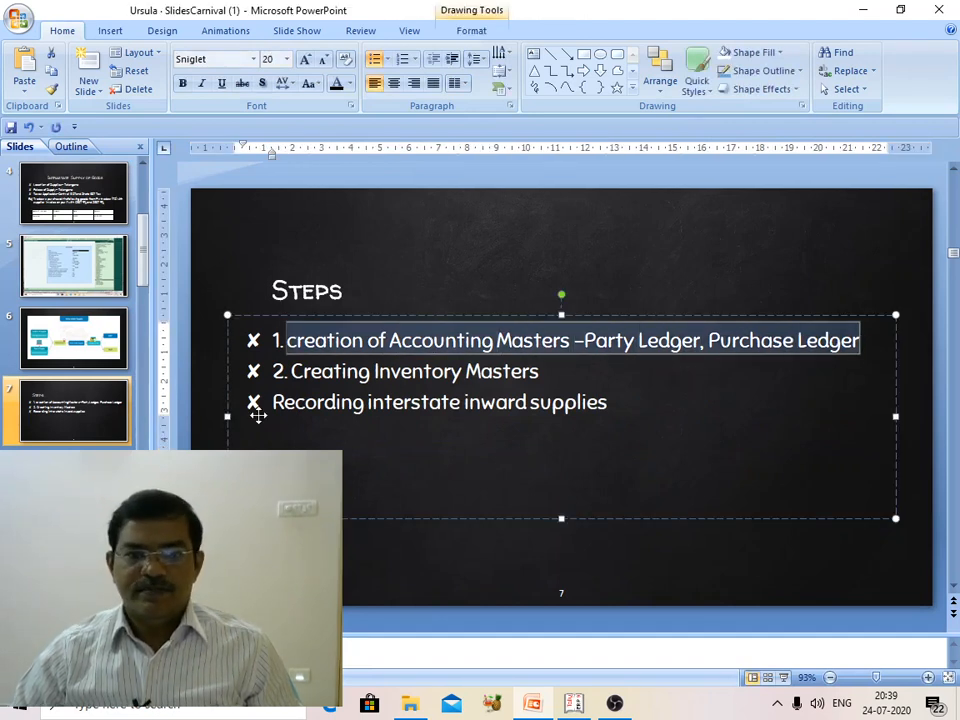
Switch back to Tally.ERP 9, quit the company features to the Gateway of Tally, and select Accounts Info
click(533, 713)
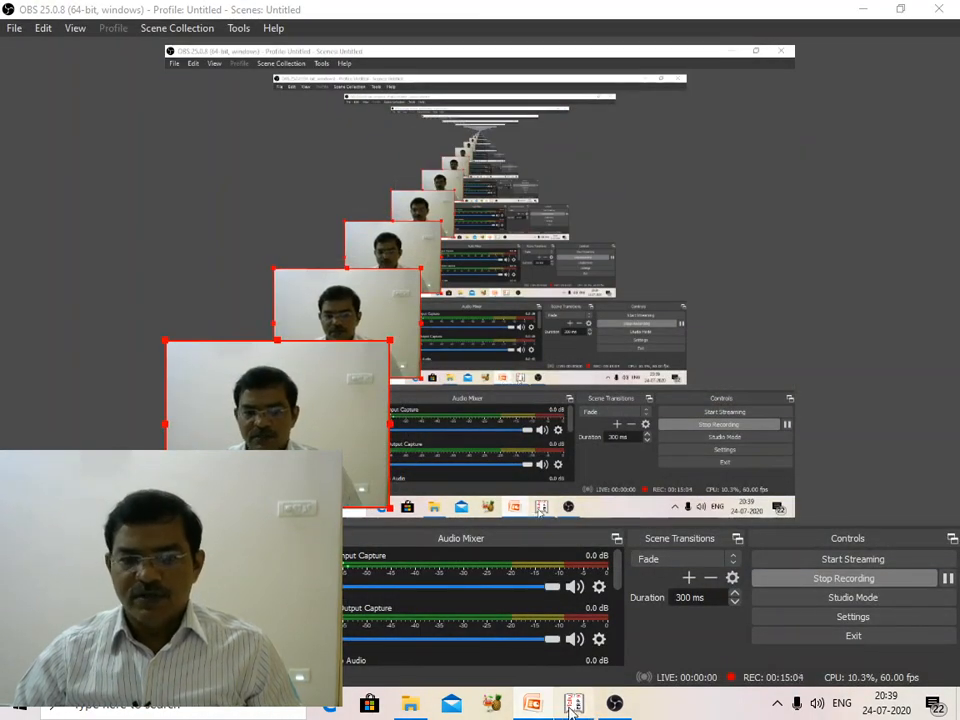
click(575, 711)
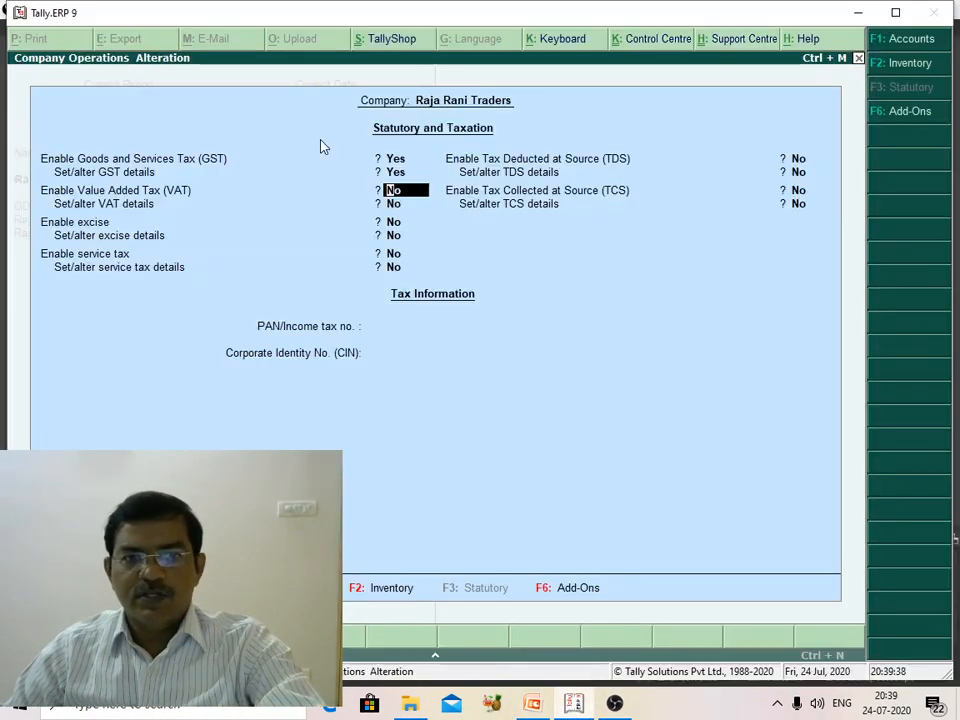
key(Escape)
key(Return)
key(Escape)
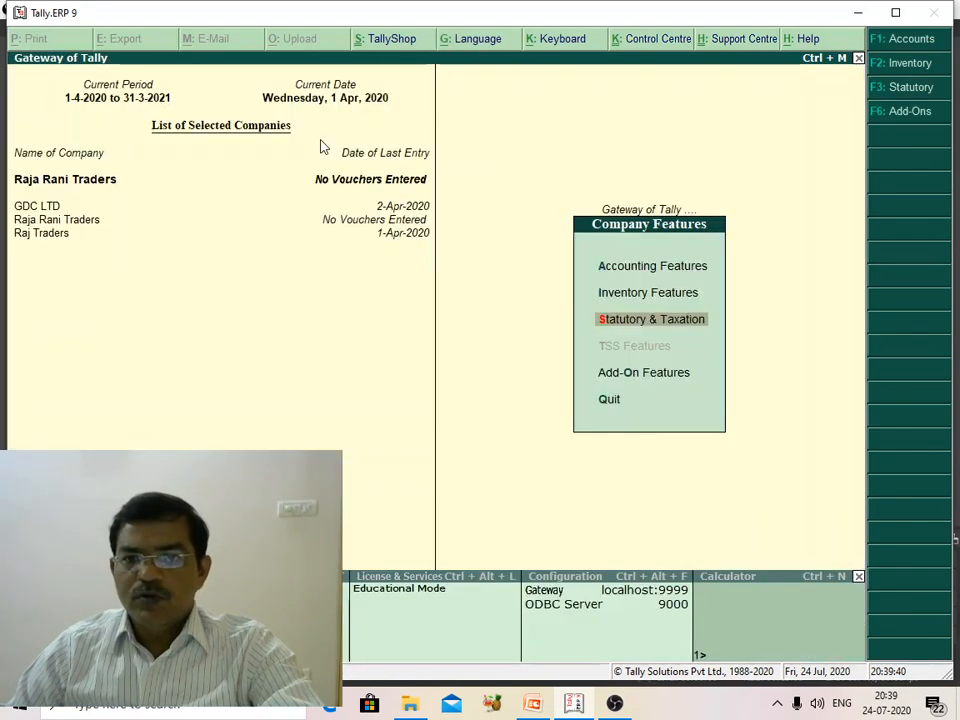
key(Escape)
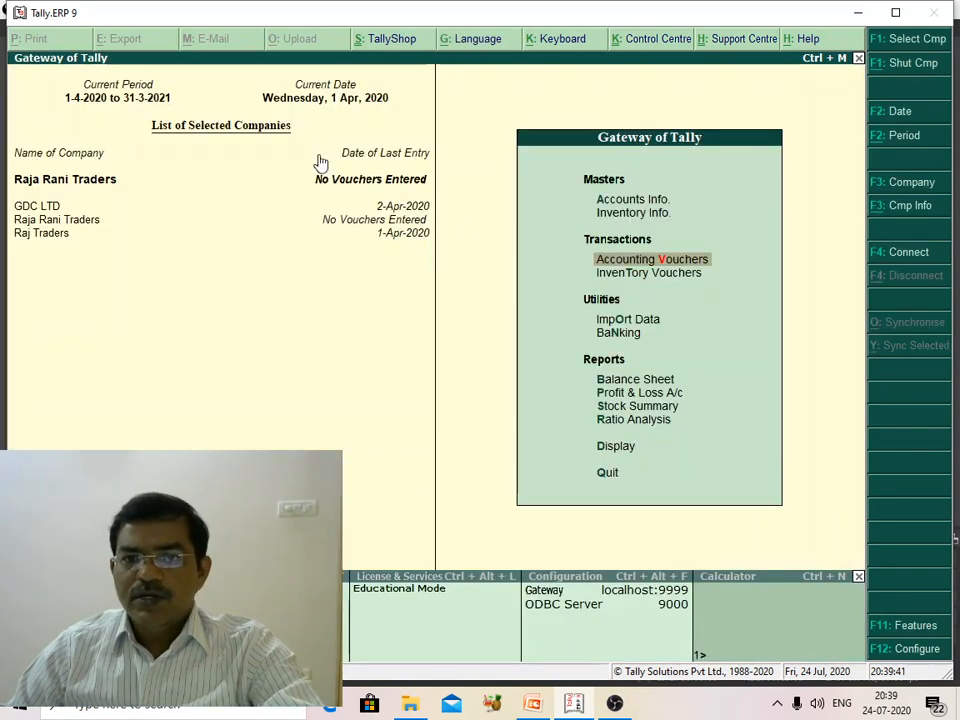
click(653, 204)
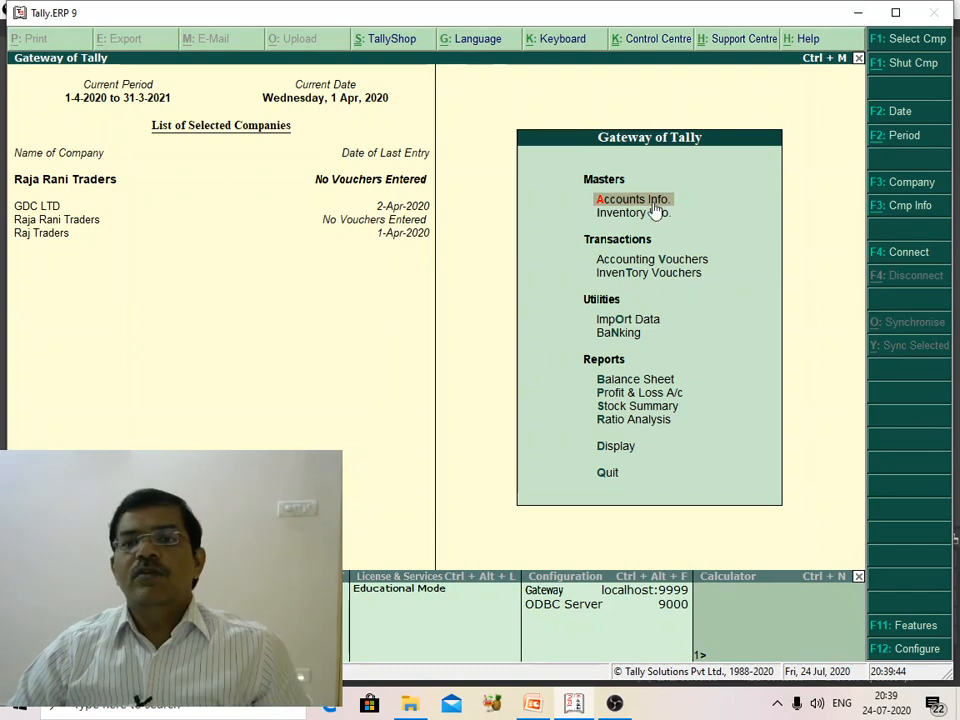
Start a new single ledger named Padma Traders and place it under the Sundry Creditors group
click(652, 281)
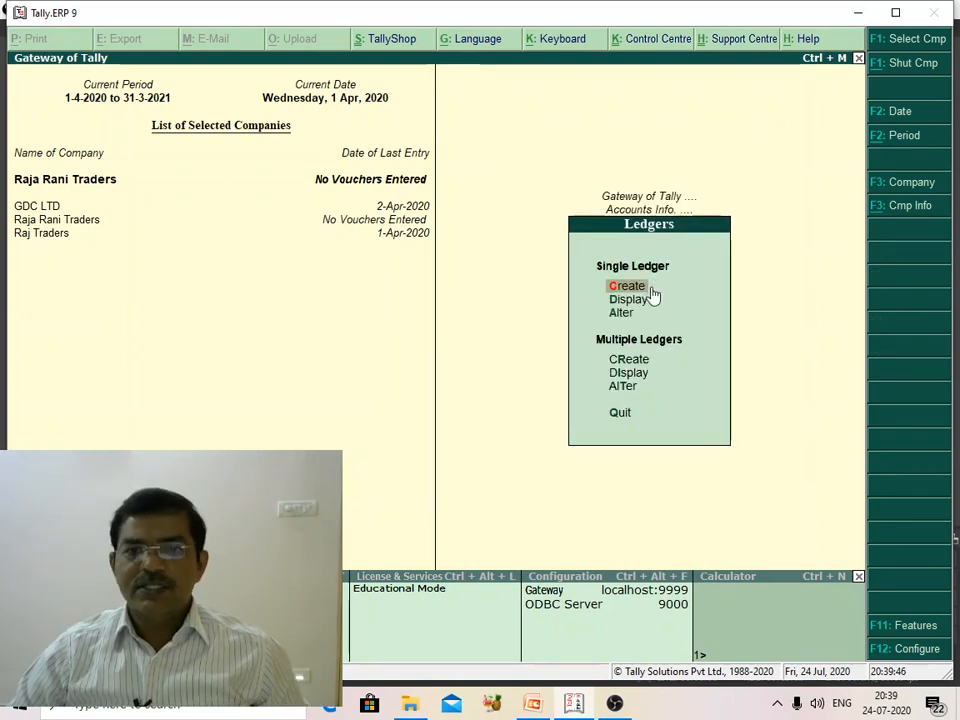
click(637, 288)
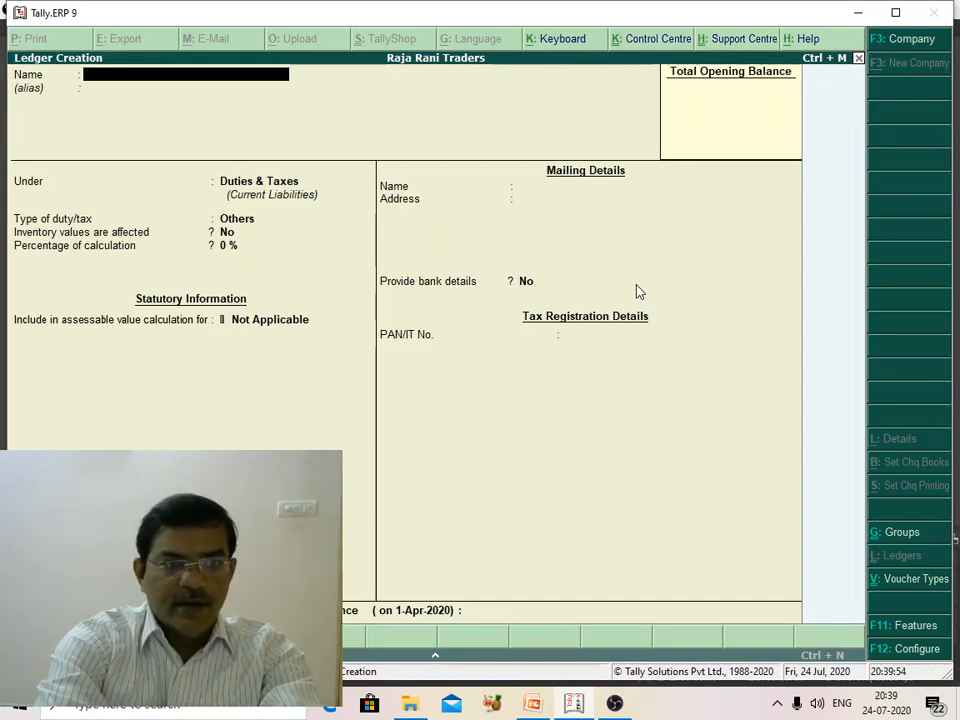
text(Pad)
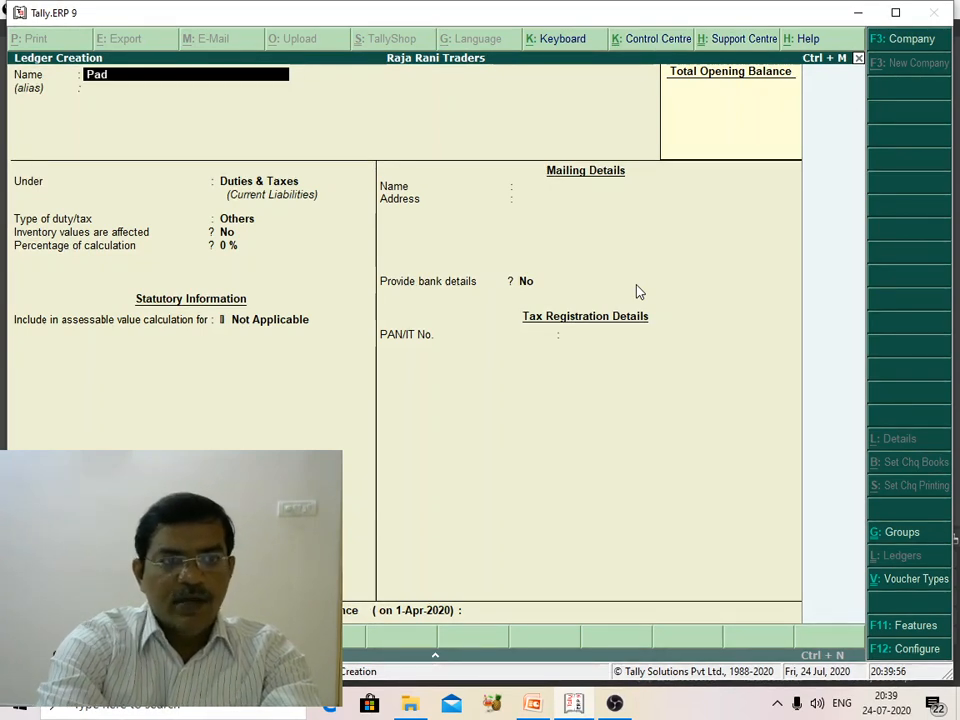
text(ma Tr)
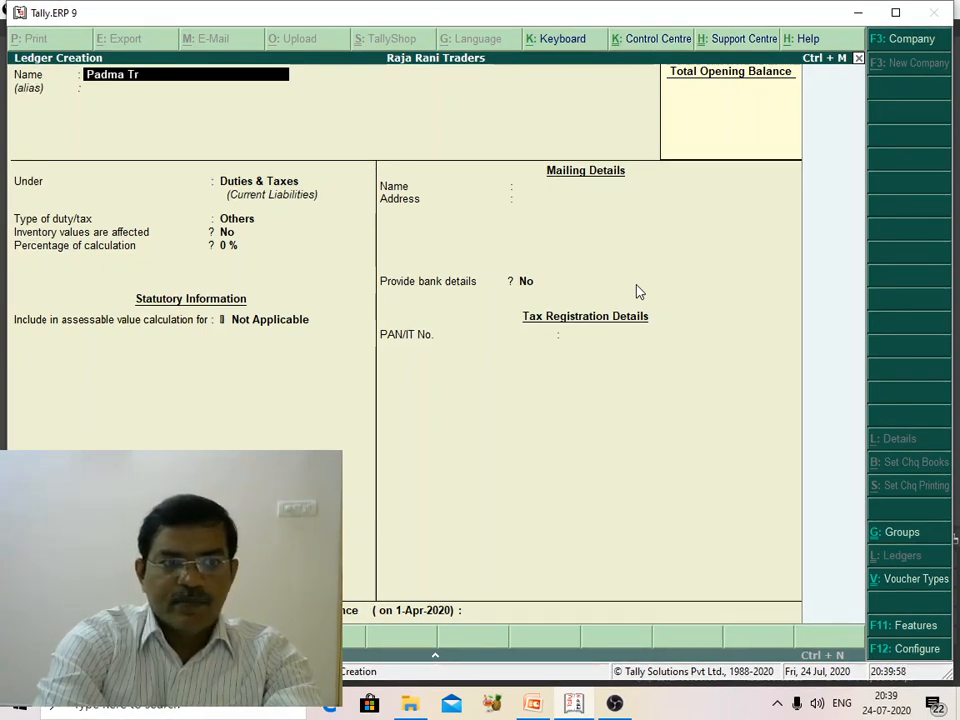
text(ades)
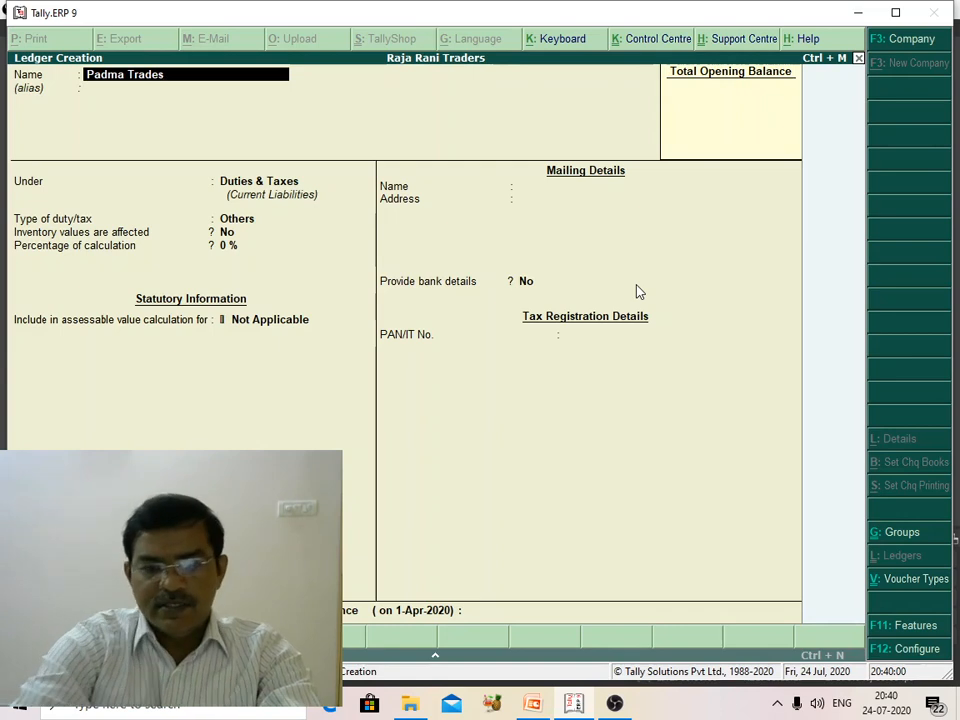
key(Return)
key(Return)
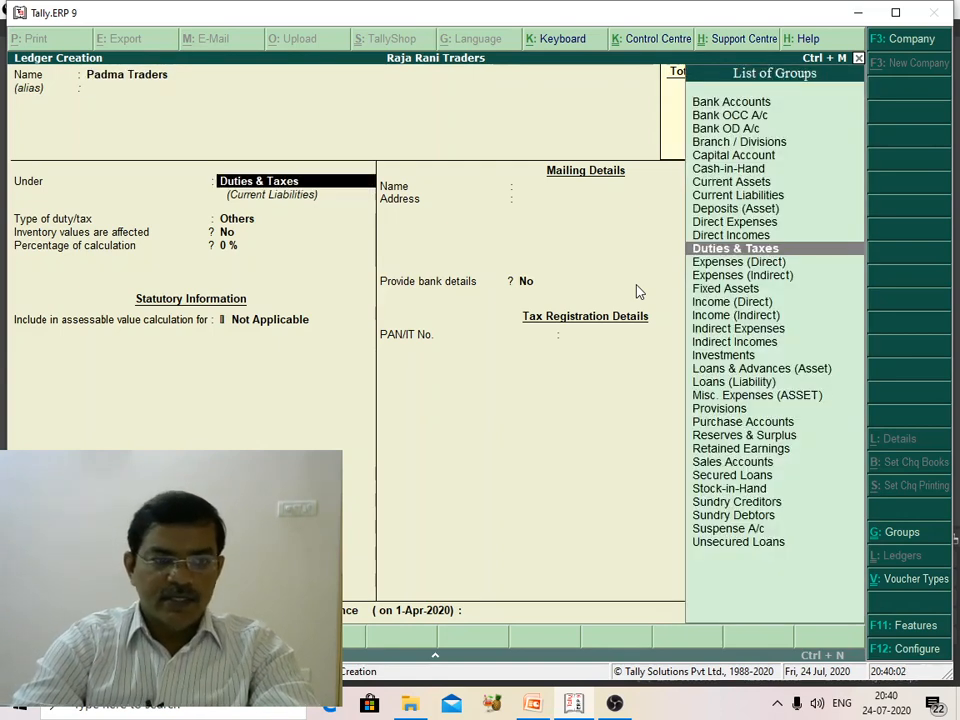
text(S)
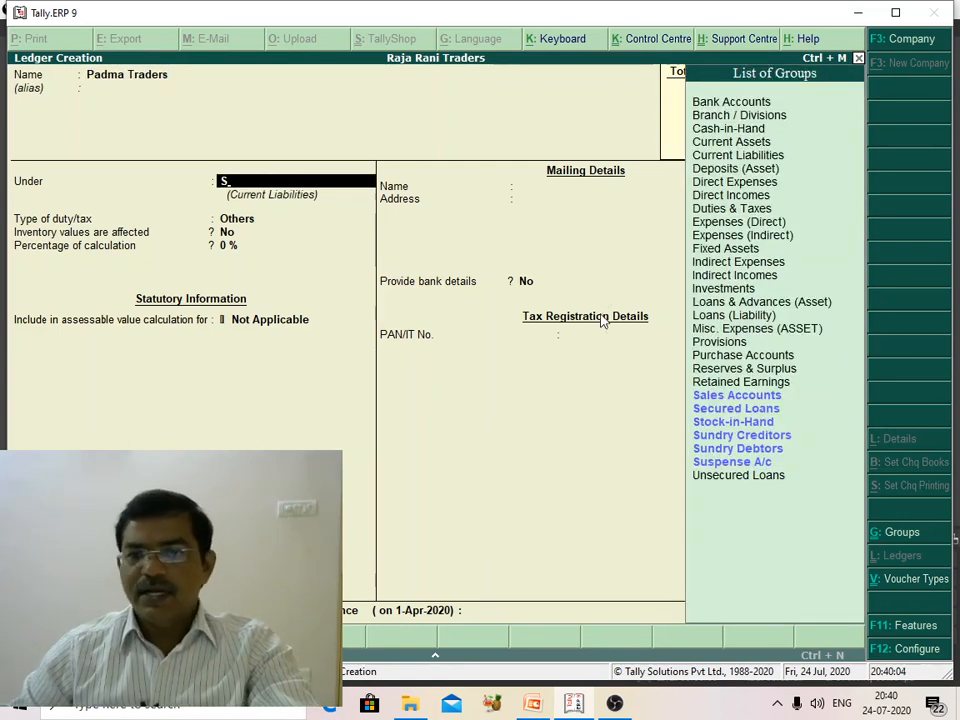
click(737, 440)
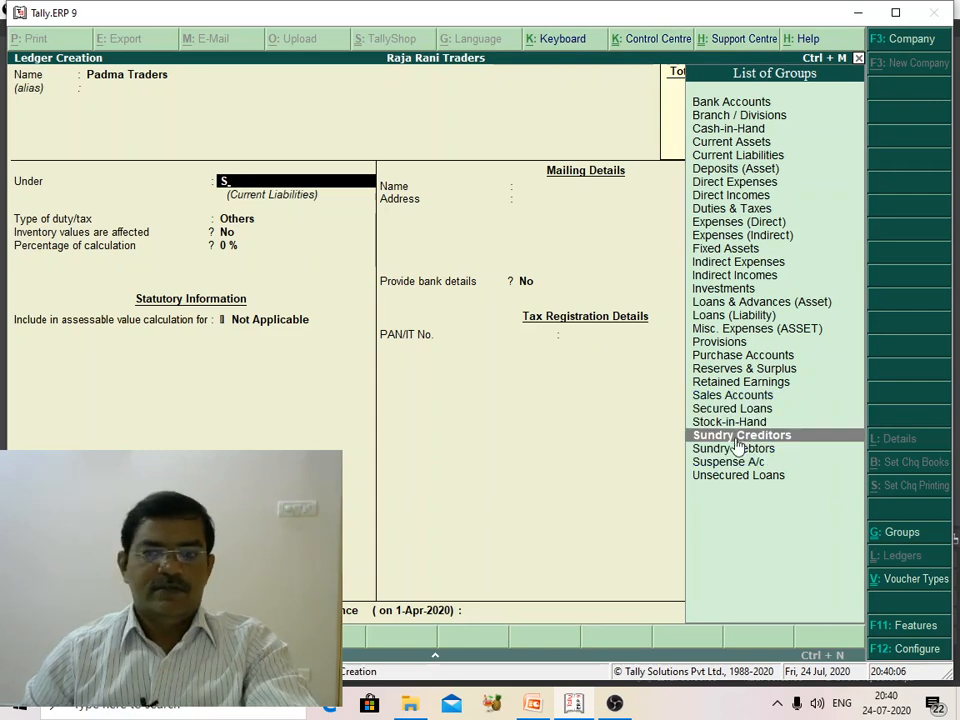
click(735, 437)
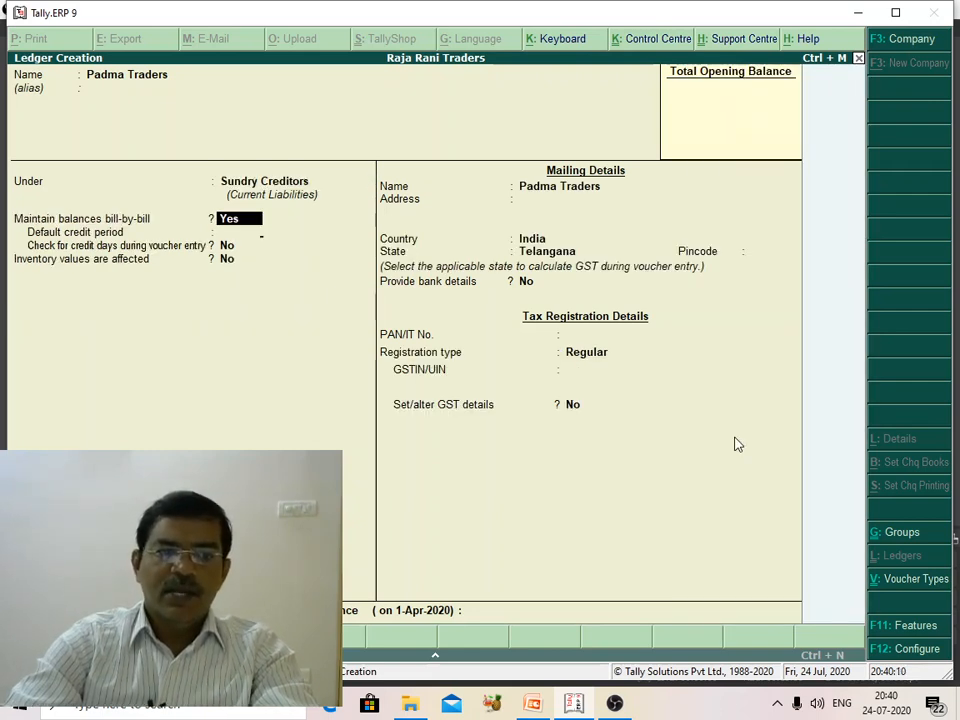
Keep bill-by-bill balances on for Padma Traders, with state Telangana, no address or pincode, and no bank details
key(Return)
key(Return)
key(Return)
key(Return)
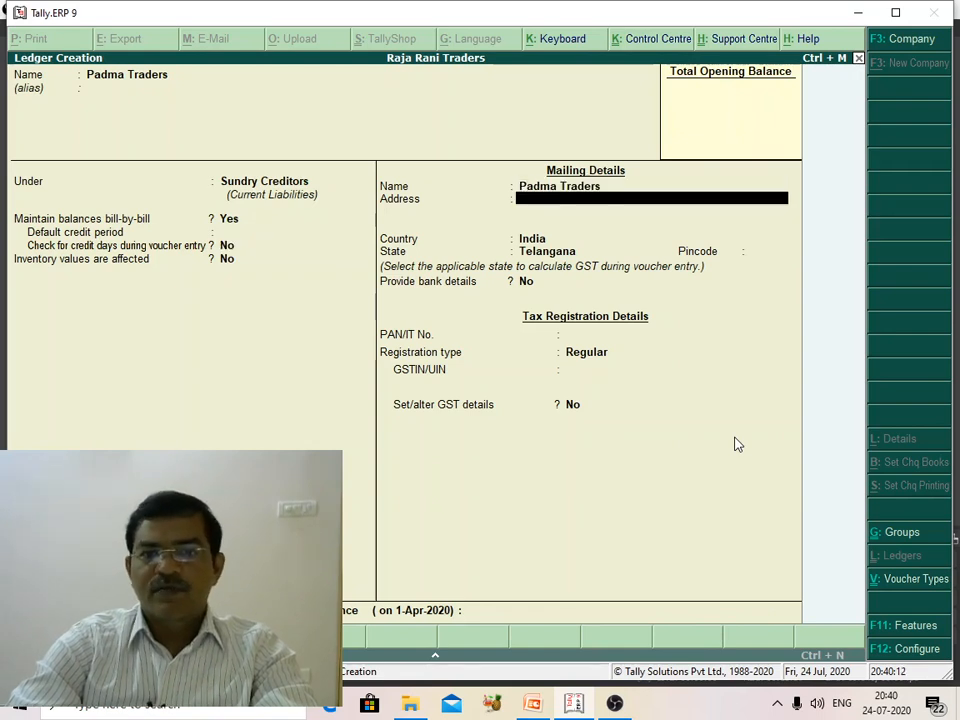
key(Return)
key(Return)
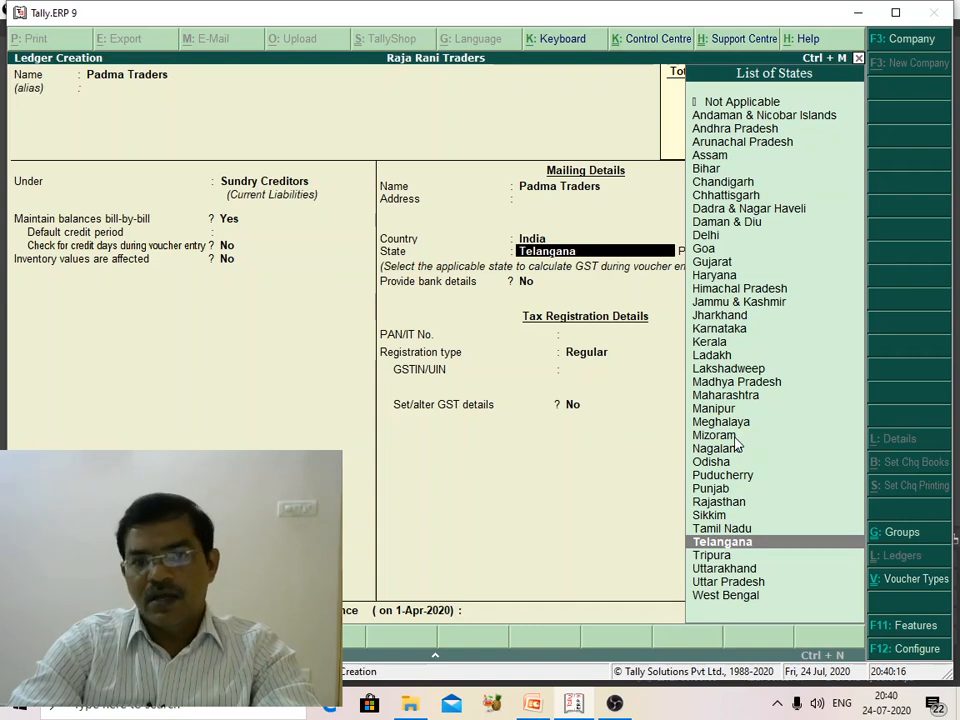
key(Return)
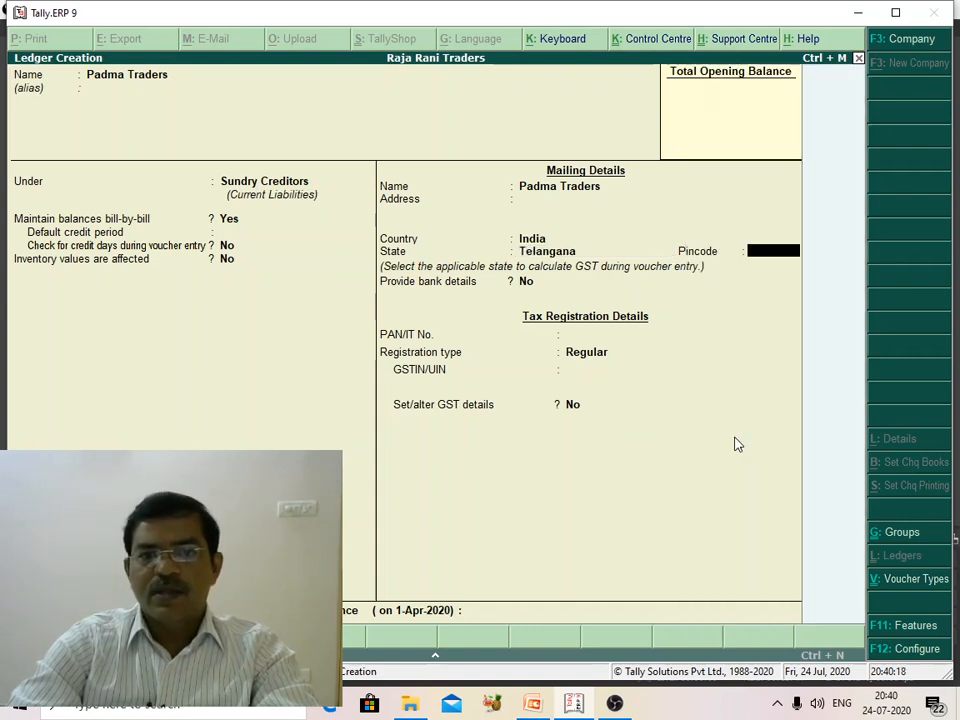
key(Return)
key(Return)
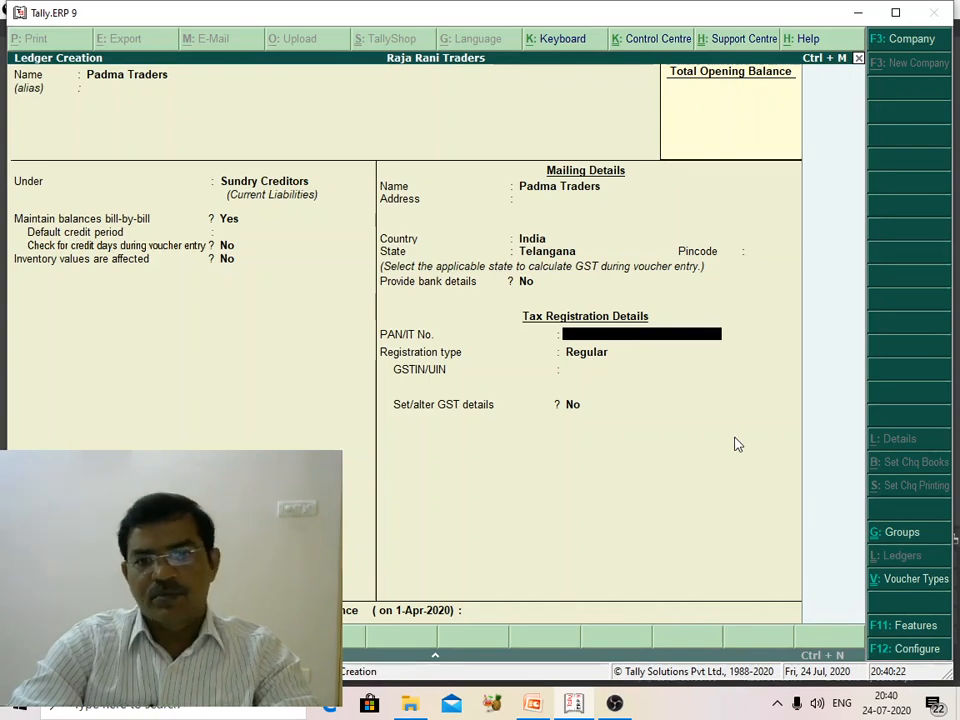
Keep the party's registration type as Regular and leave its PAN and GSTIN blank
key(Return)
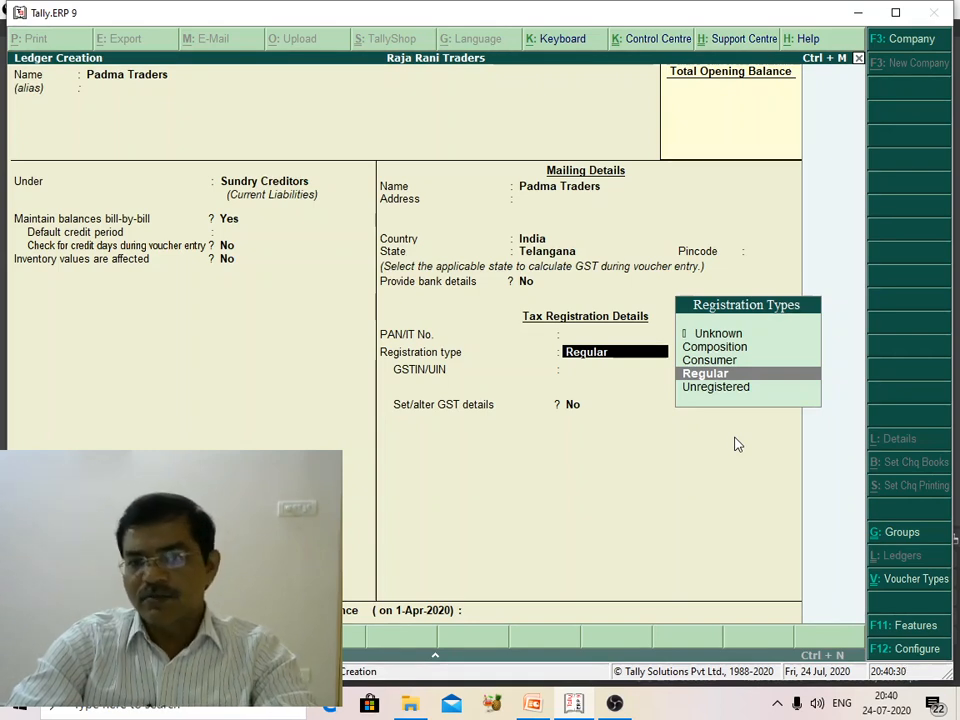
key(Return)
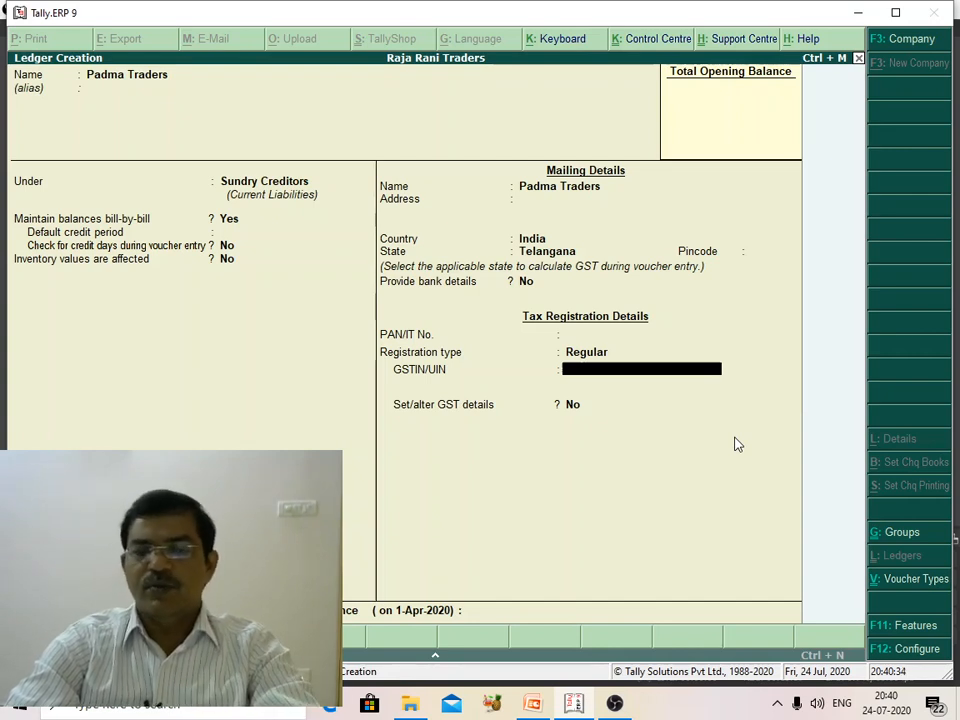
key(Return)
key(Return)
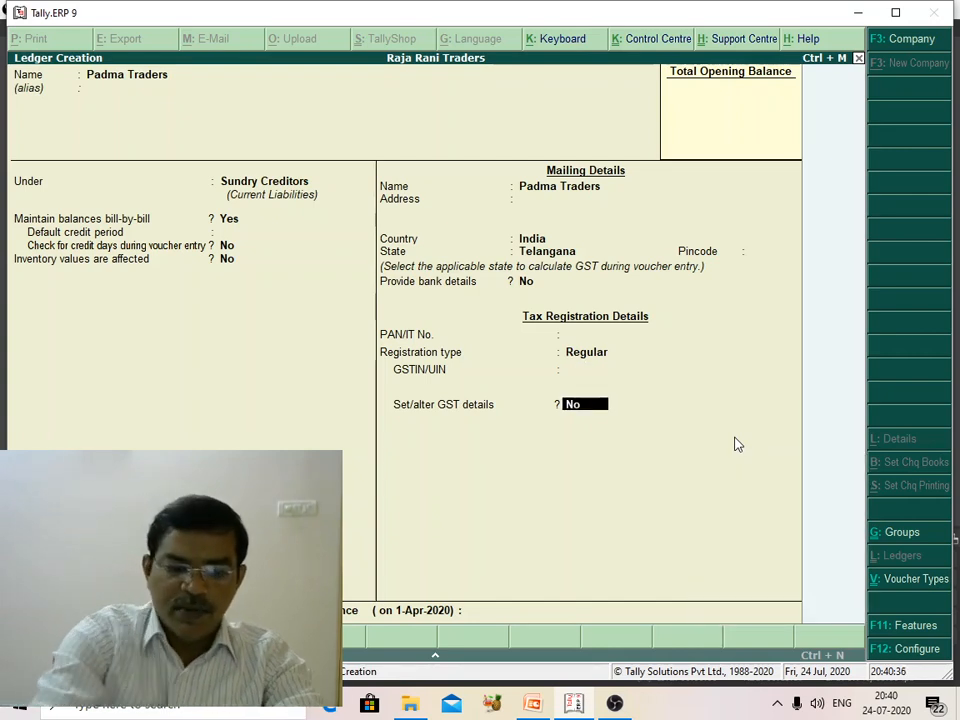
Enable Set/alter GST details, accept Regular registration with party type Not Applicable and a blank GSTIN, and save the Padma Traders ledger
text(yes)
key(Return)
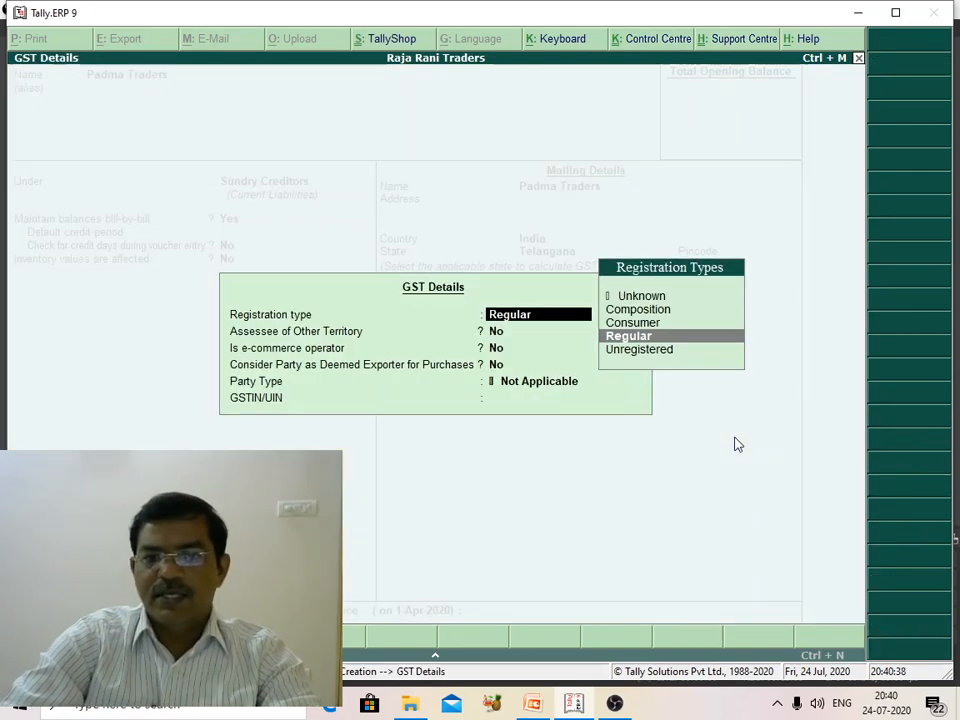
key(Return)
key(Return)
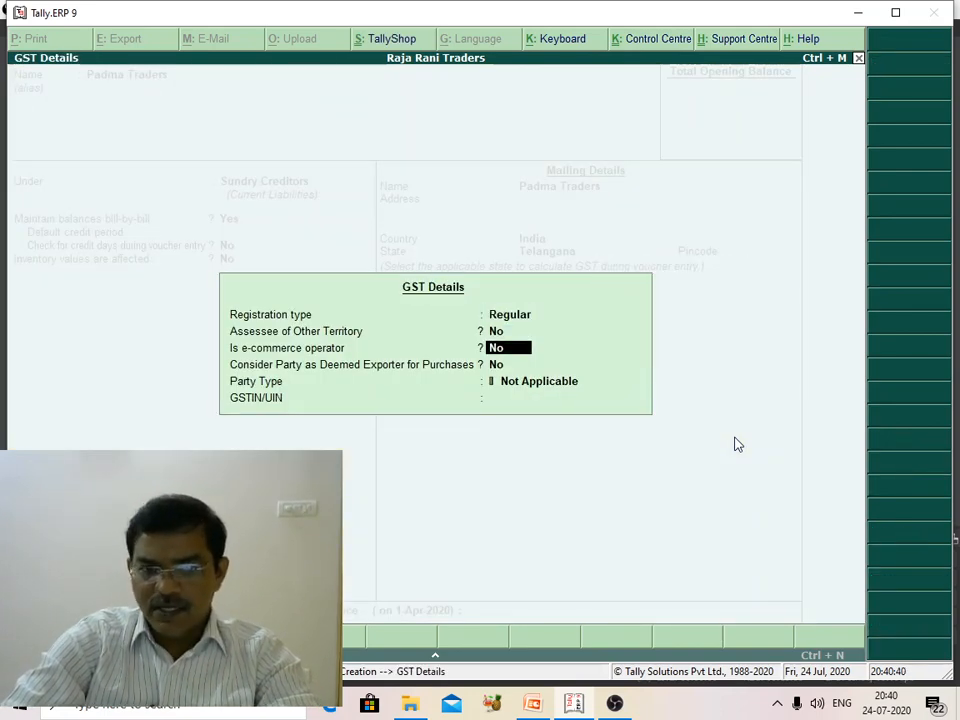
key(Return)
key(Return)
key(Return)
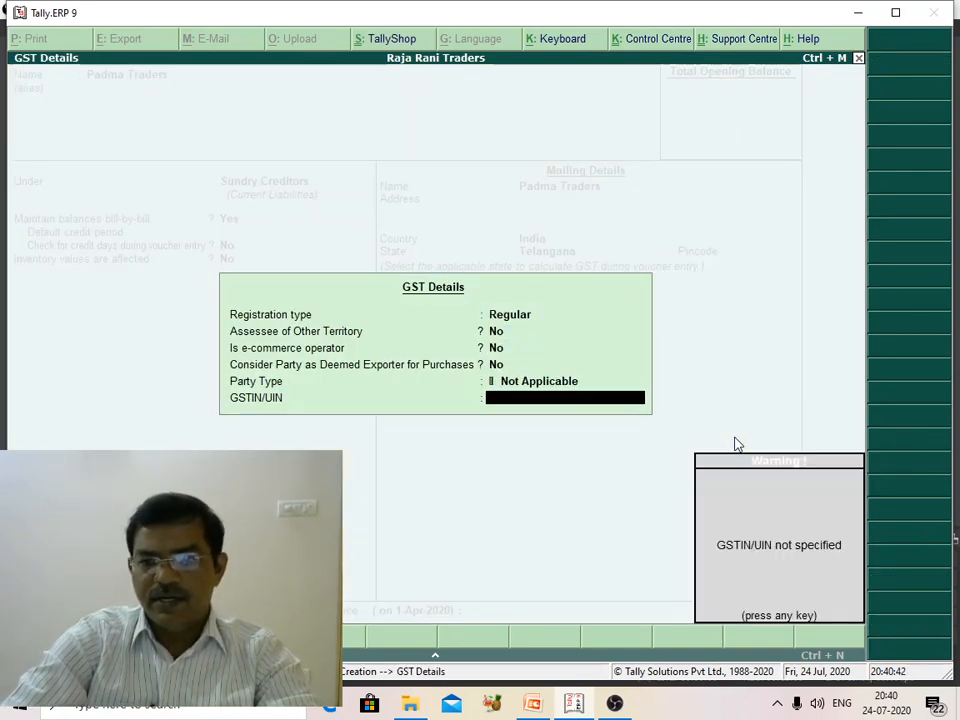
key(Return)
key(Return)
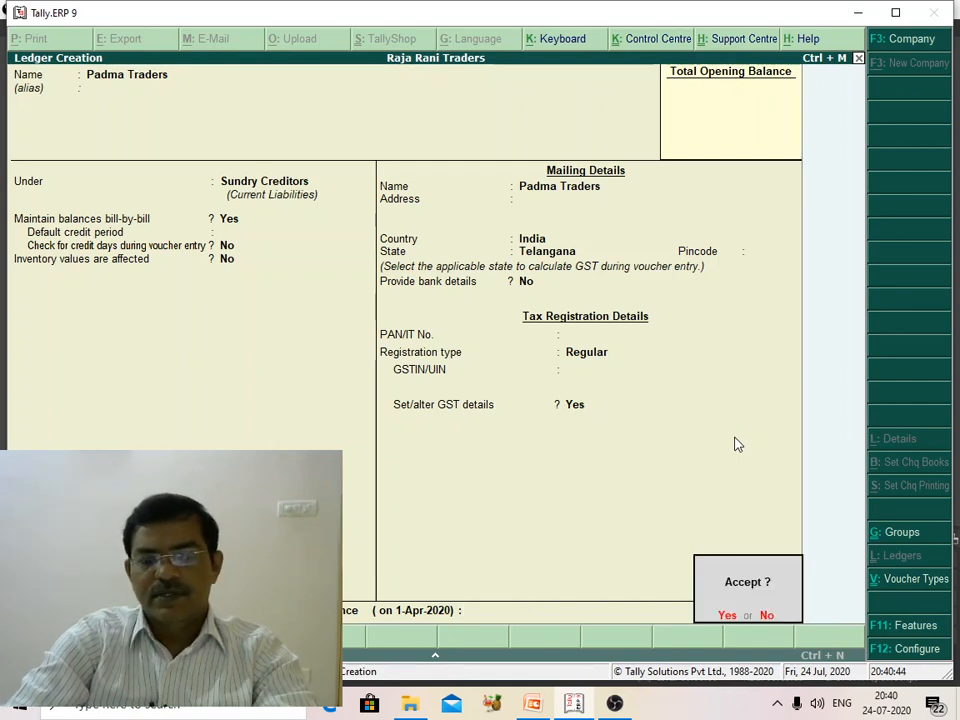
key(Return)
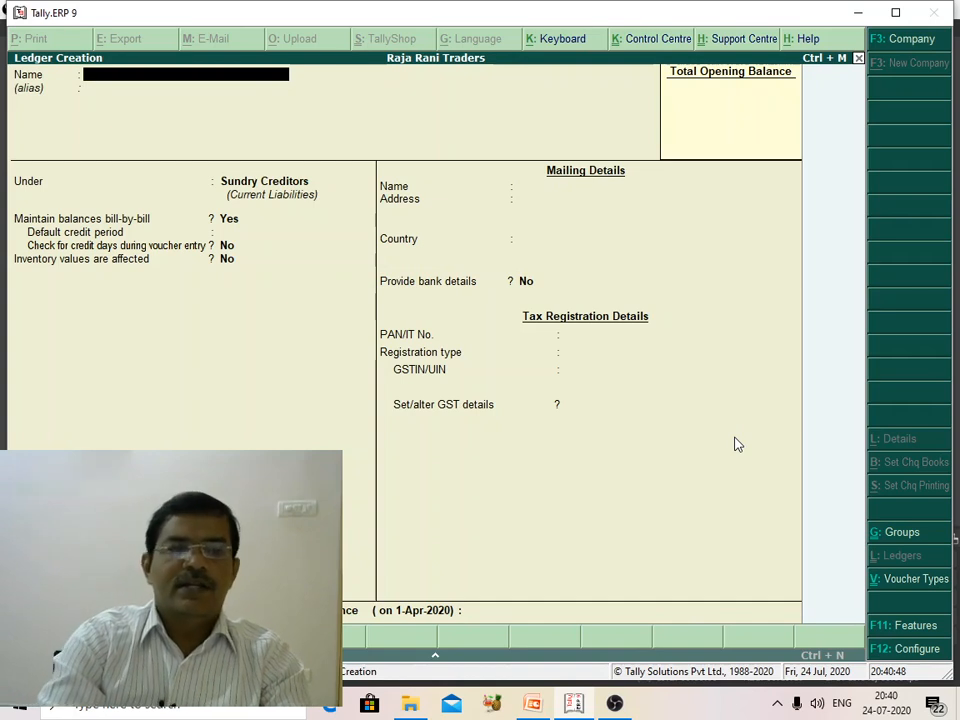
Start another ledger named Local Purchases Account and place it under the Purchase Accounts group
text(P)
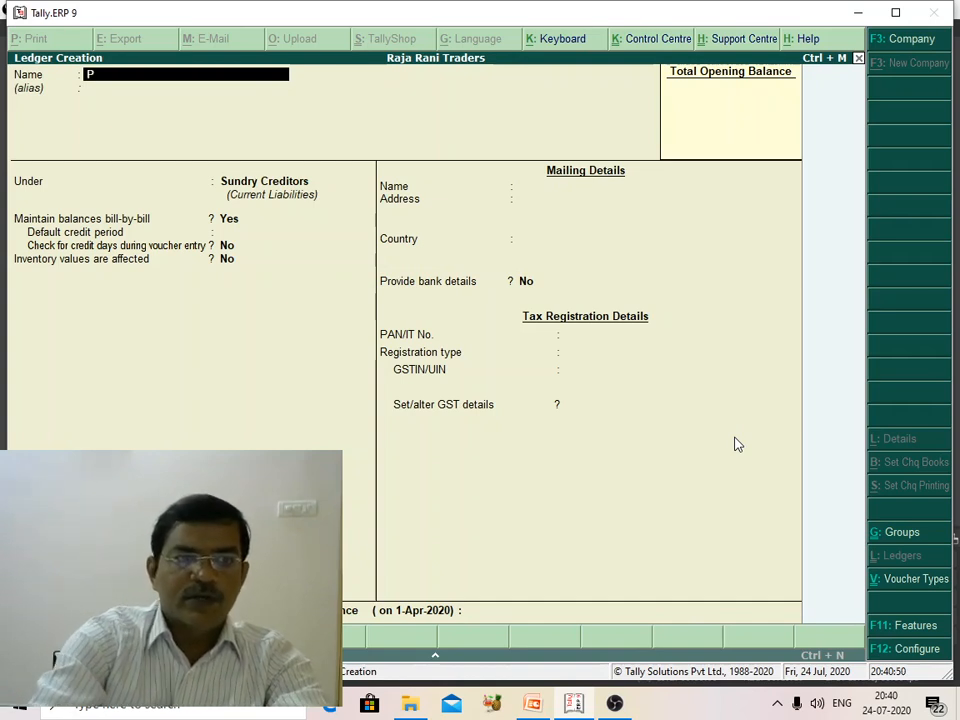
text(oc)
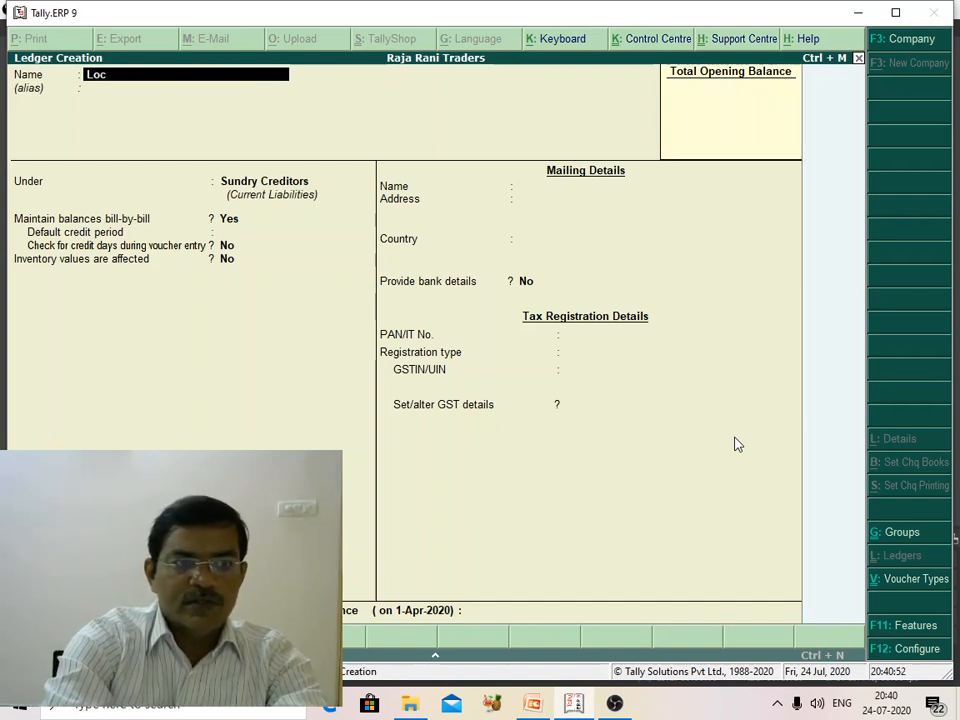
text(al Pur)
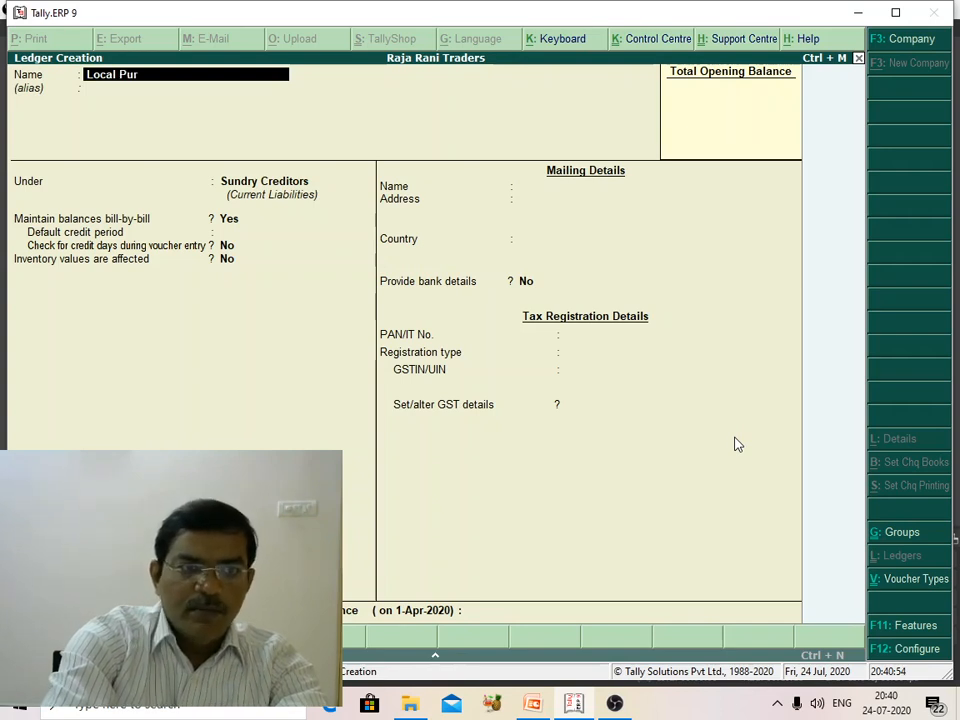
text(chases)
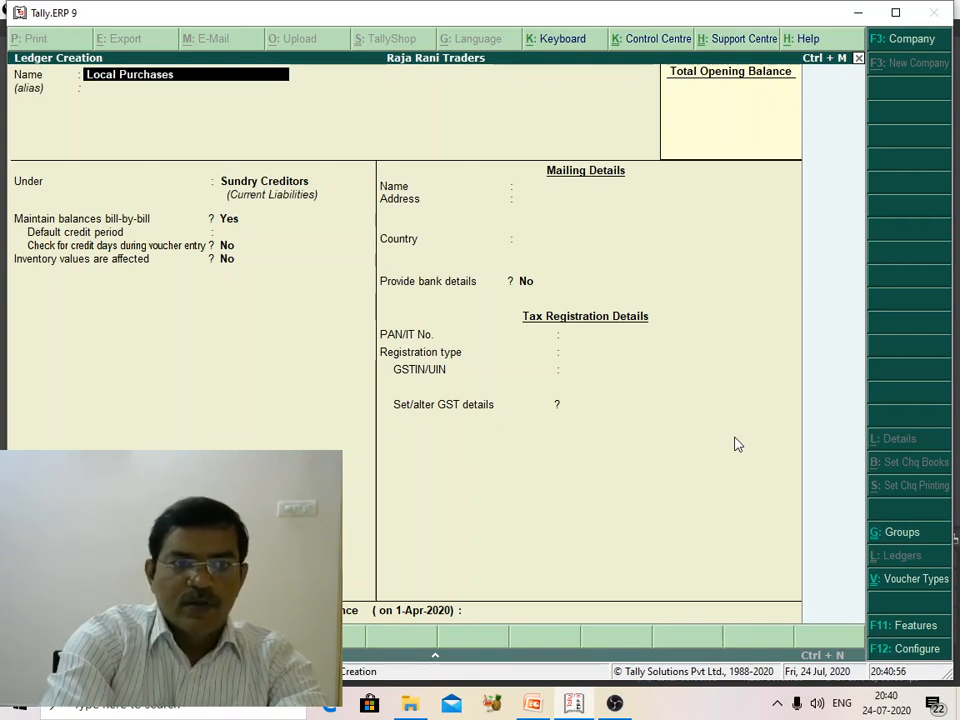
text( Accou)
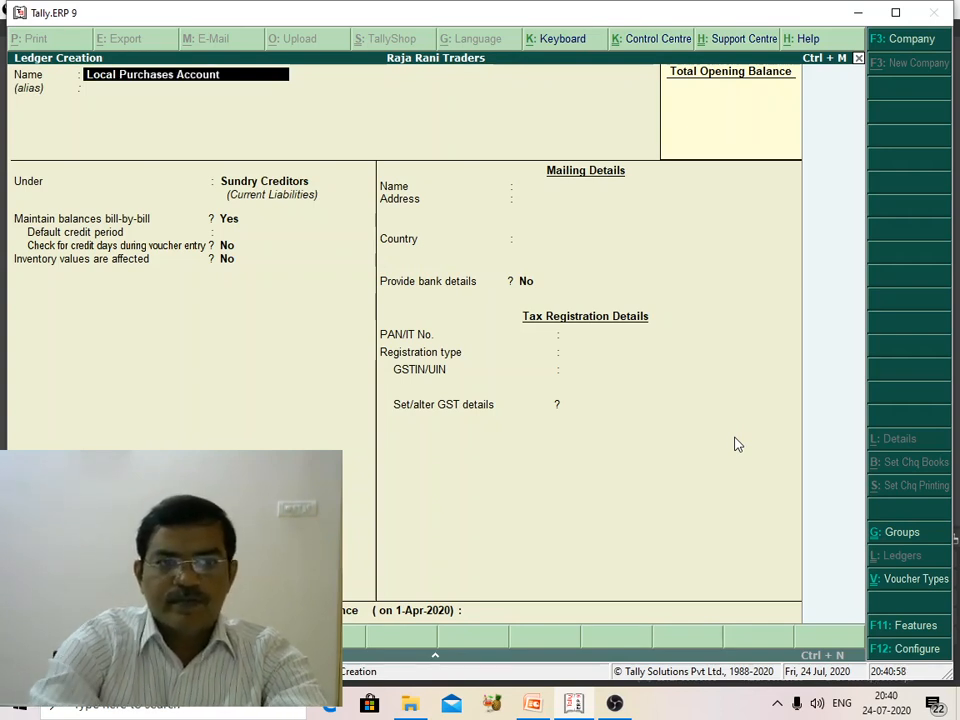
text(nt)
key(Return)
key(Return)
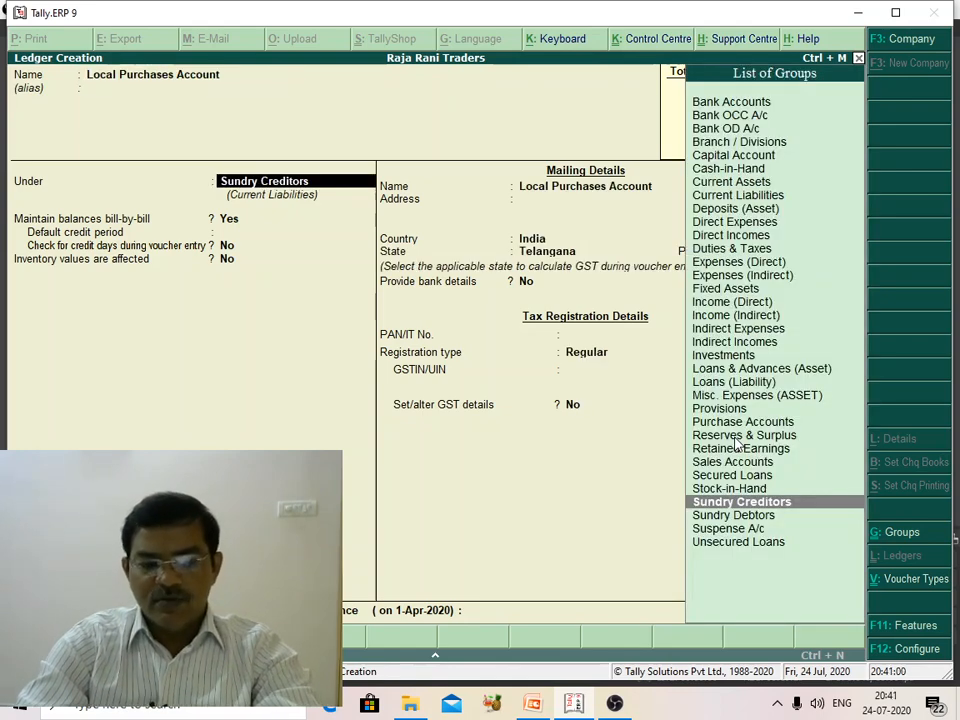
text(S)
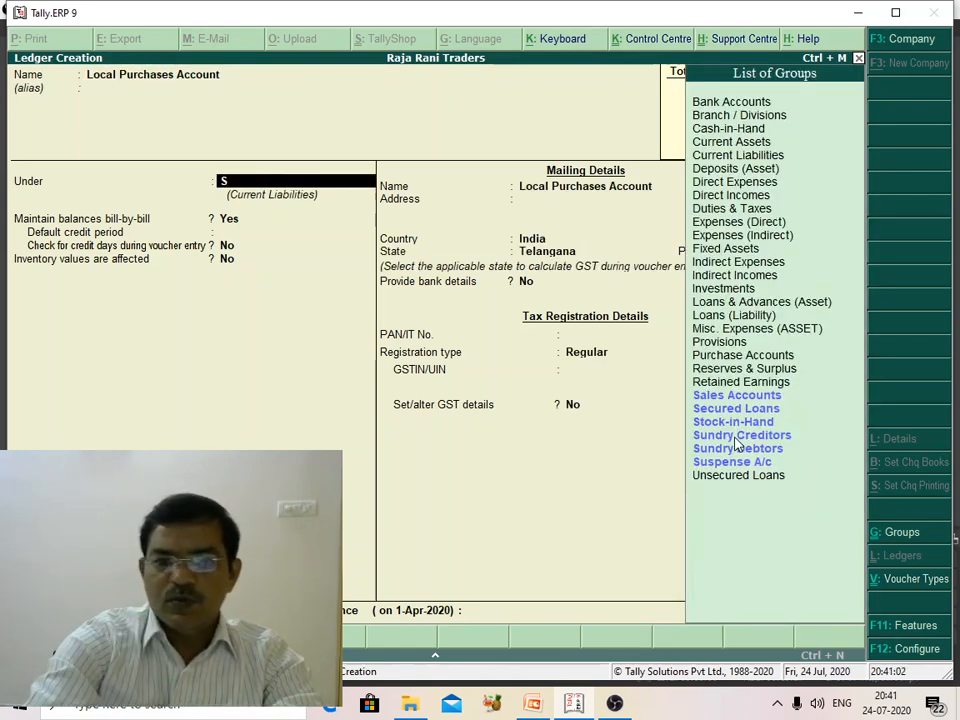
key(BackSpace)
text(P)
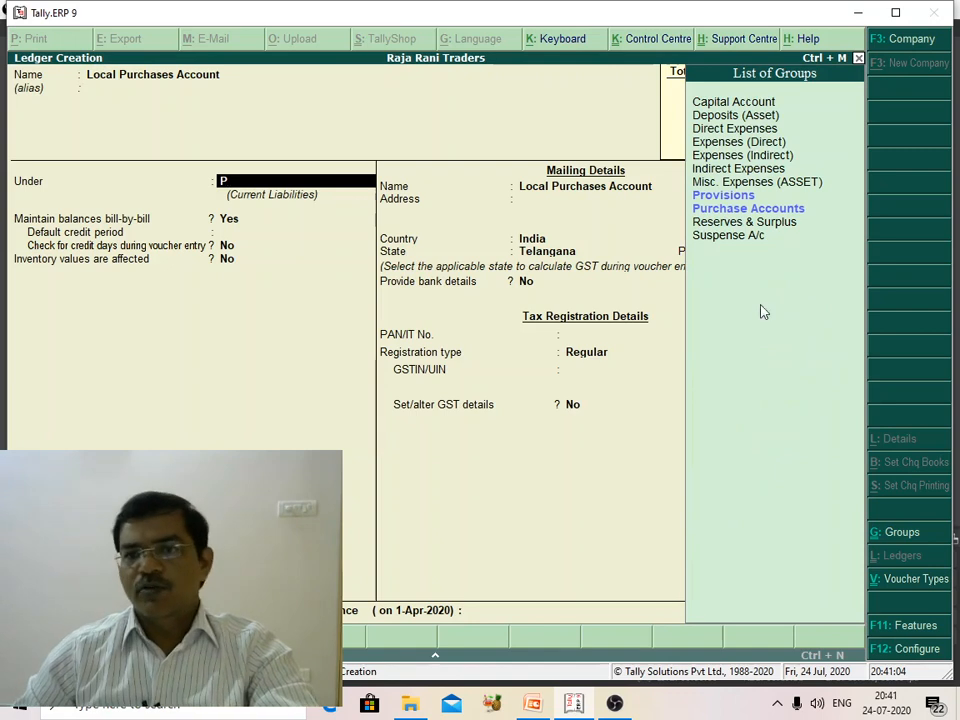
click(713, 211)
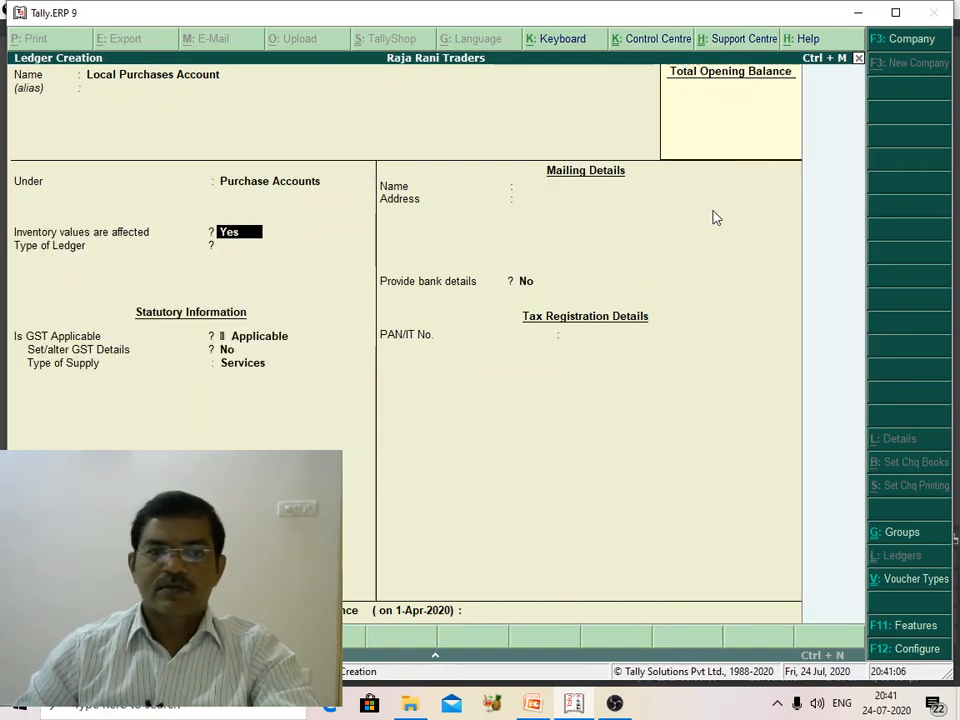
Keep inventory values affected, ledger type Not Applicable and GST Applicable for Local Purchases Account, and enable Set/alter GST Details
key(Return)
key(Return)
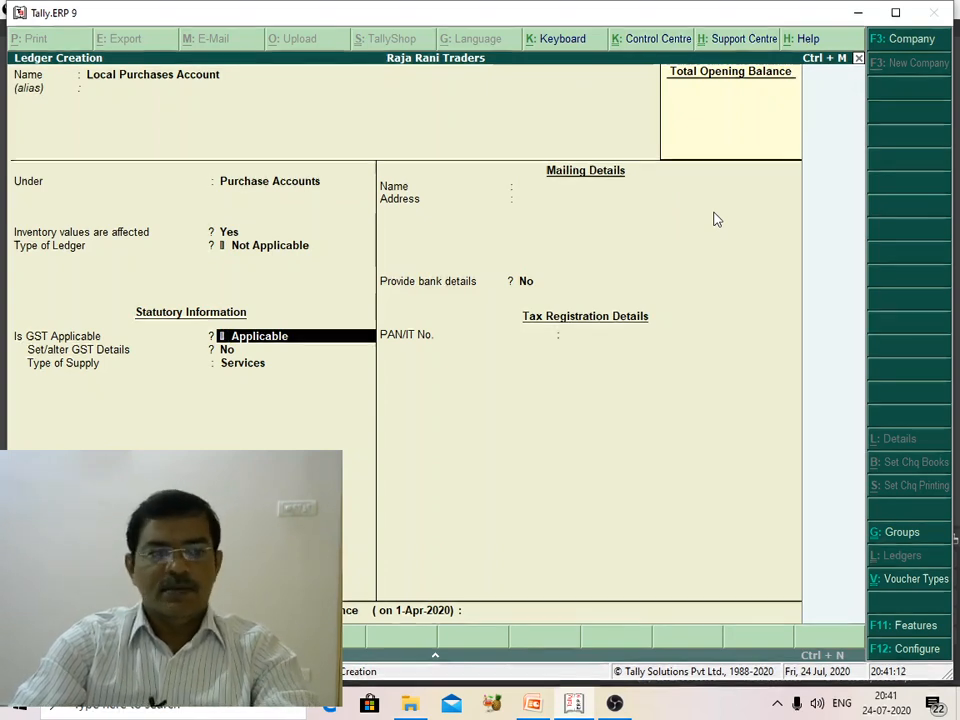
key(Return)
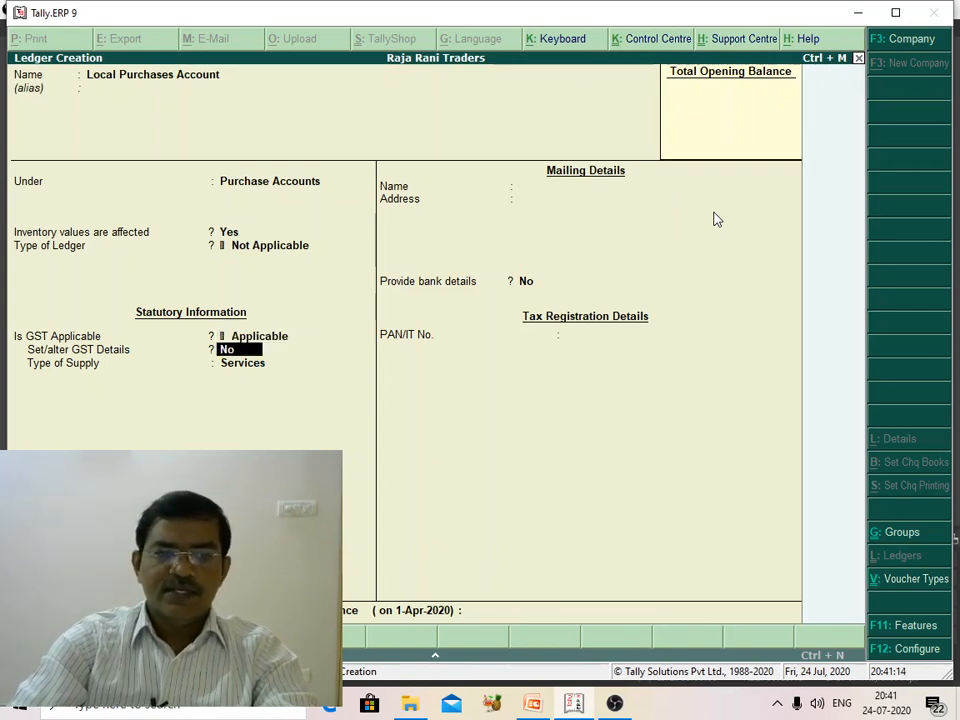
text(yes)
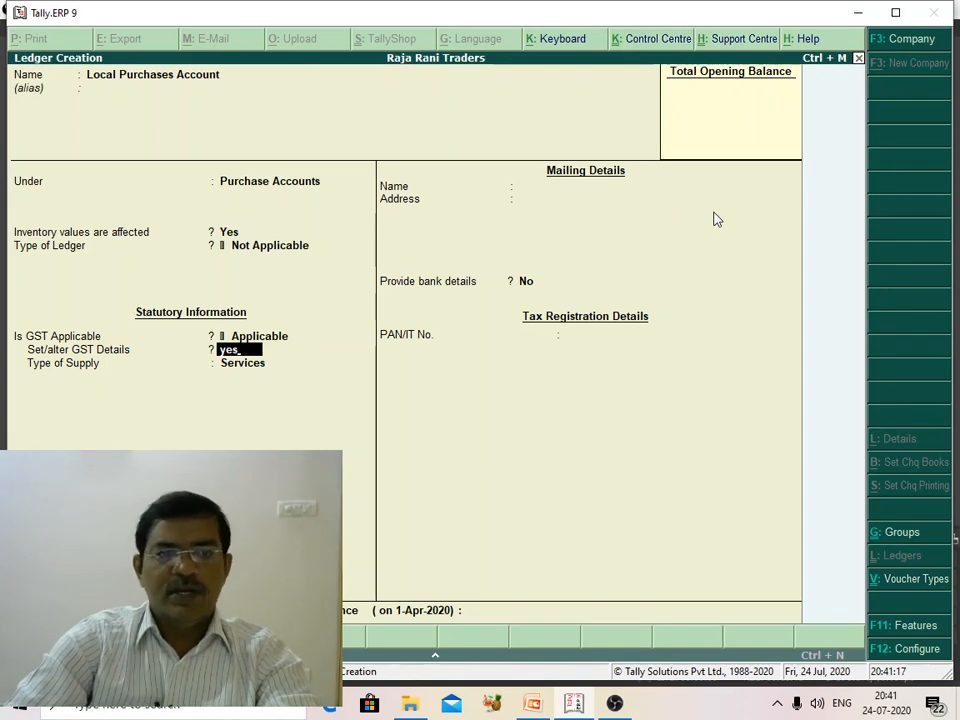
key(Return)
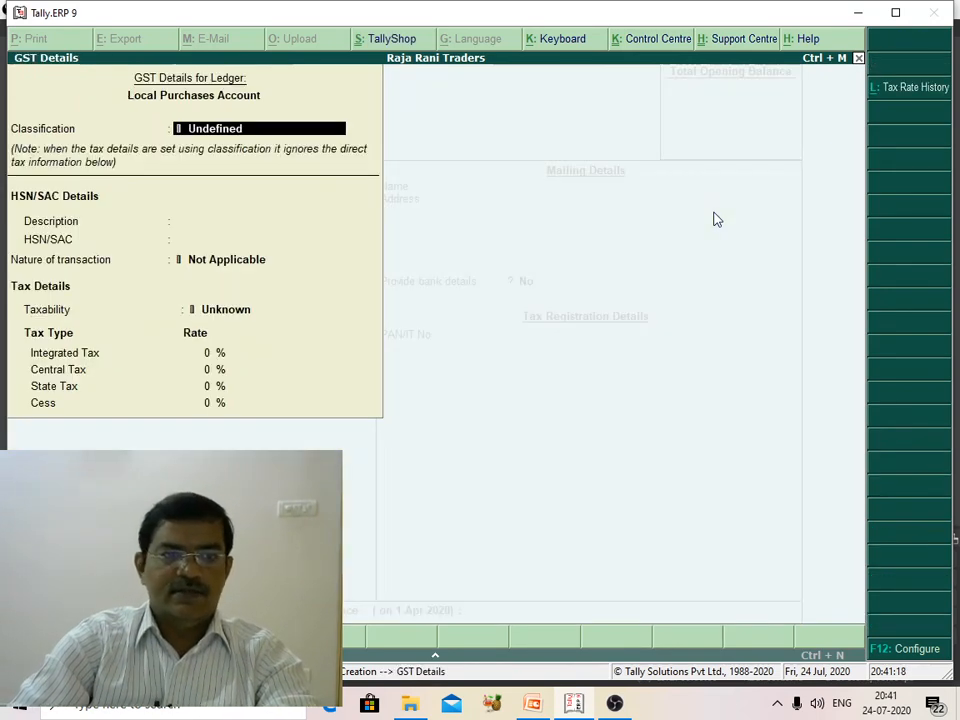
In the ledger's GST details, keep the classification Undefined, enter the description Computers and leave HSN/SAC blank
key(Return)
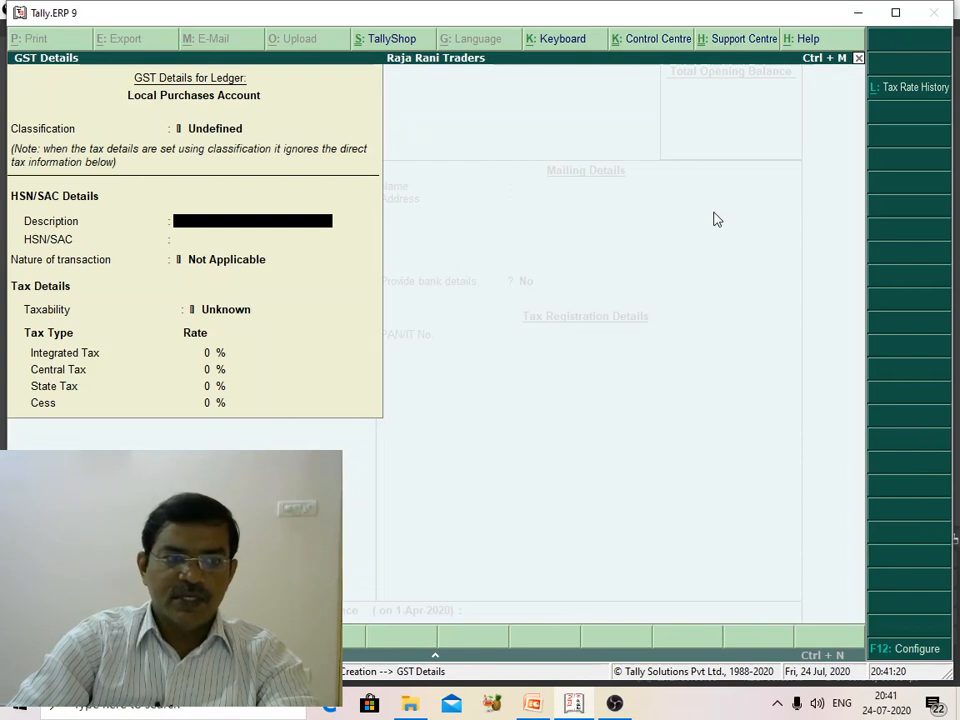
text(Co)
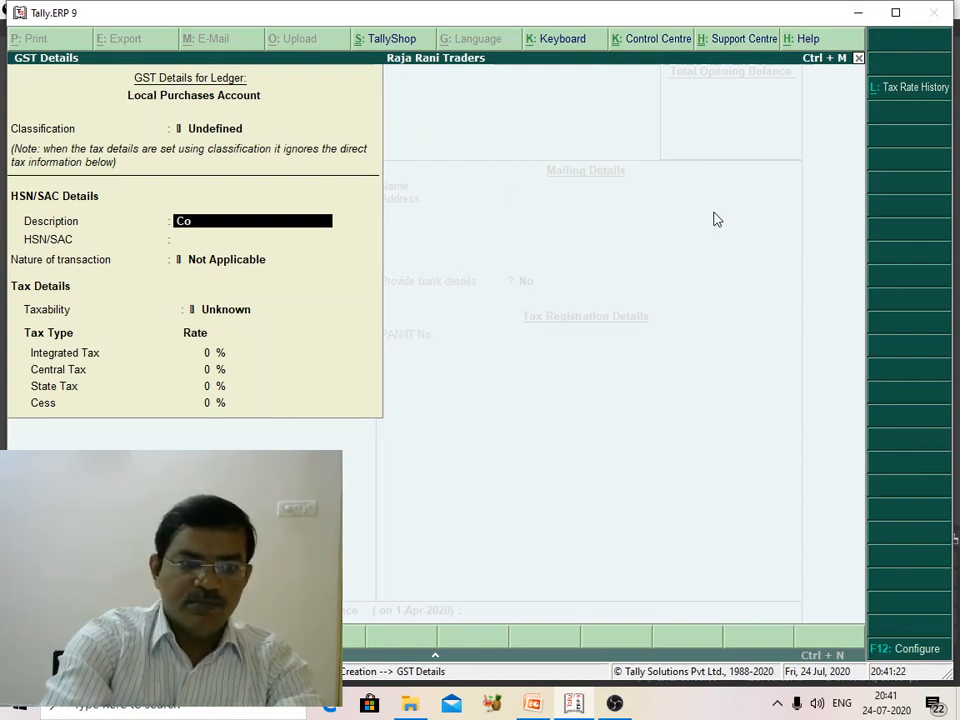
text(mput)
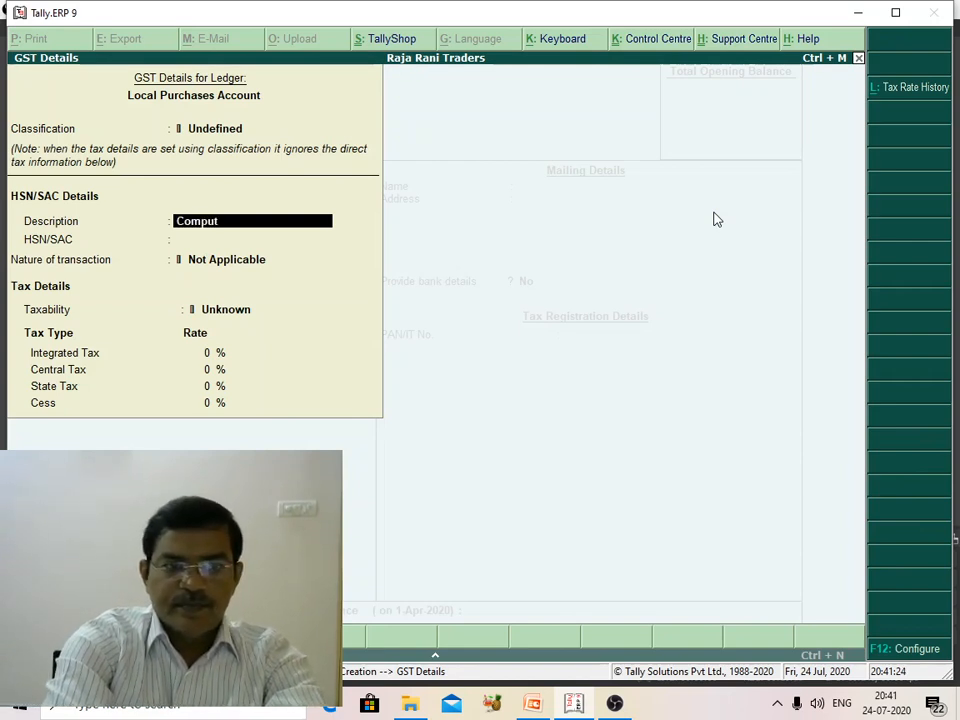
text(tters)
key(BackSpace)
key(BackSpace)
key(BackSpace)
key(BackSpace)
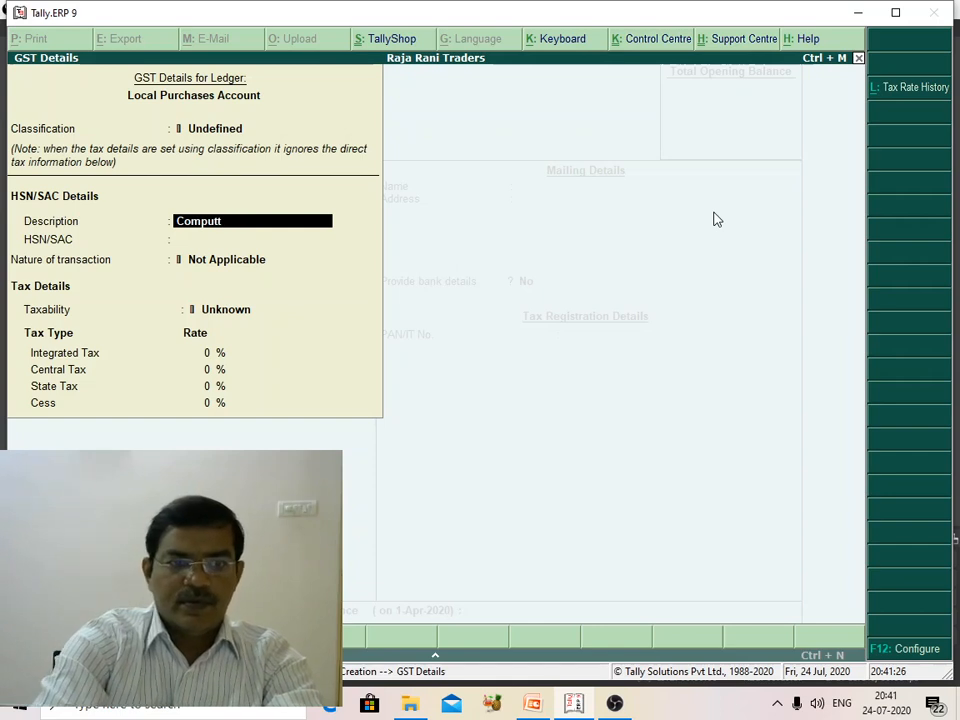
text(ers)
key(Return)
key(Return)
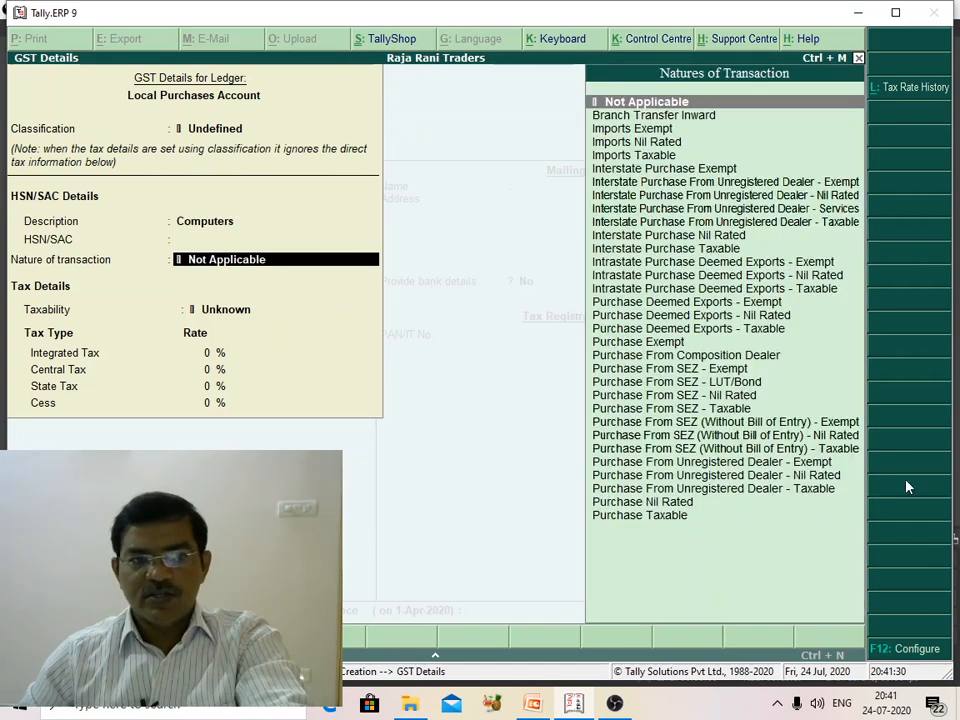
Set the nature of transaction to Purchase Taxable with 18% integrated tax, and accept the GST details with 9% central and 9% state tax
click(620, 519)
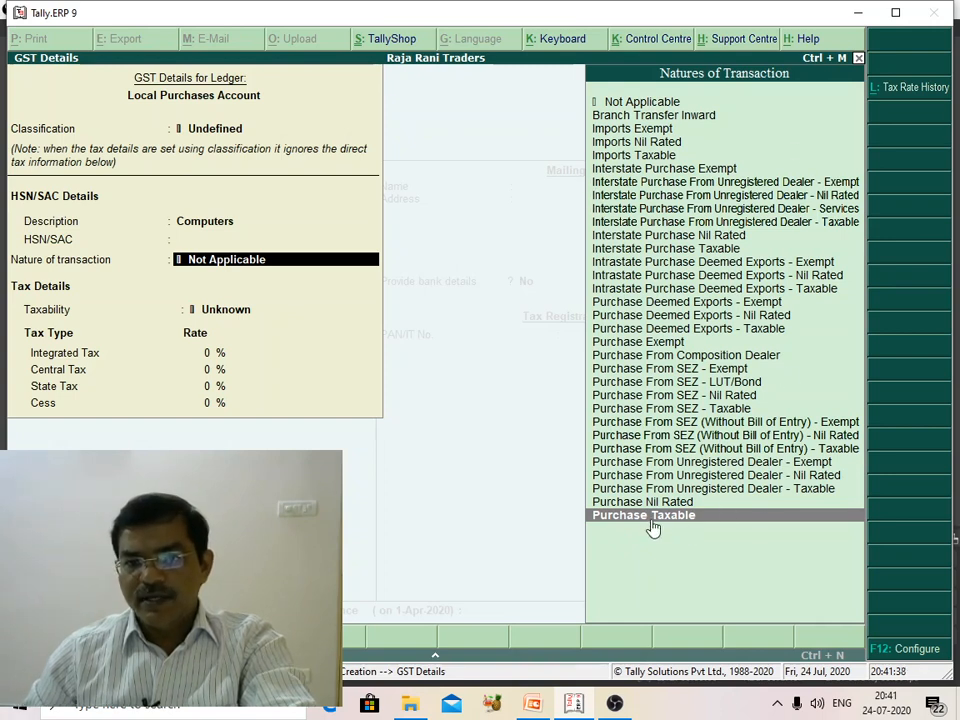
key(Return)
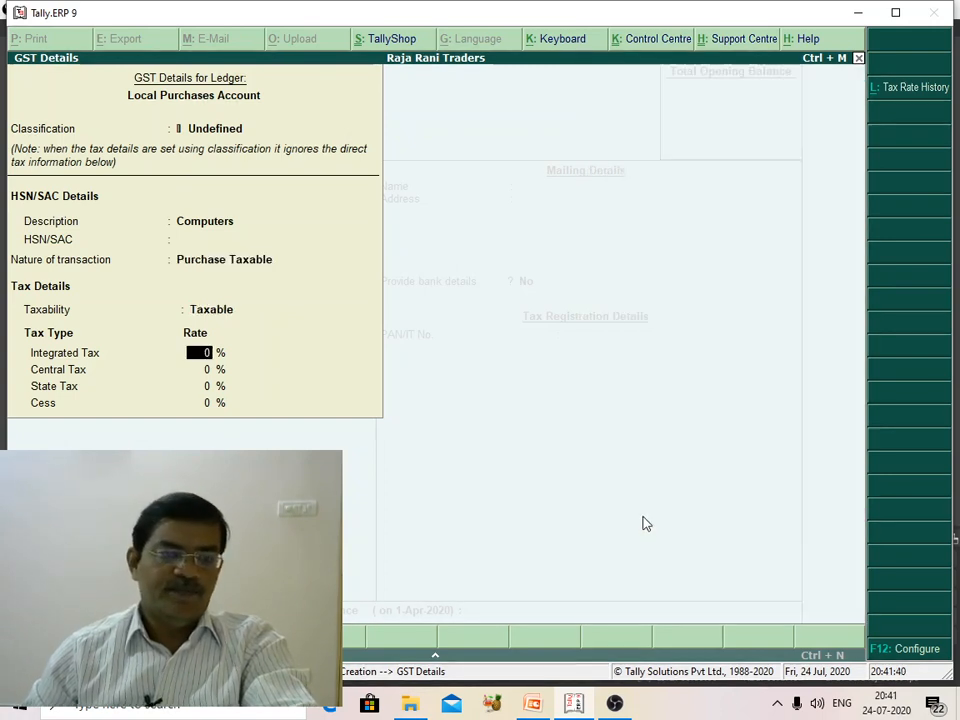
text(18)
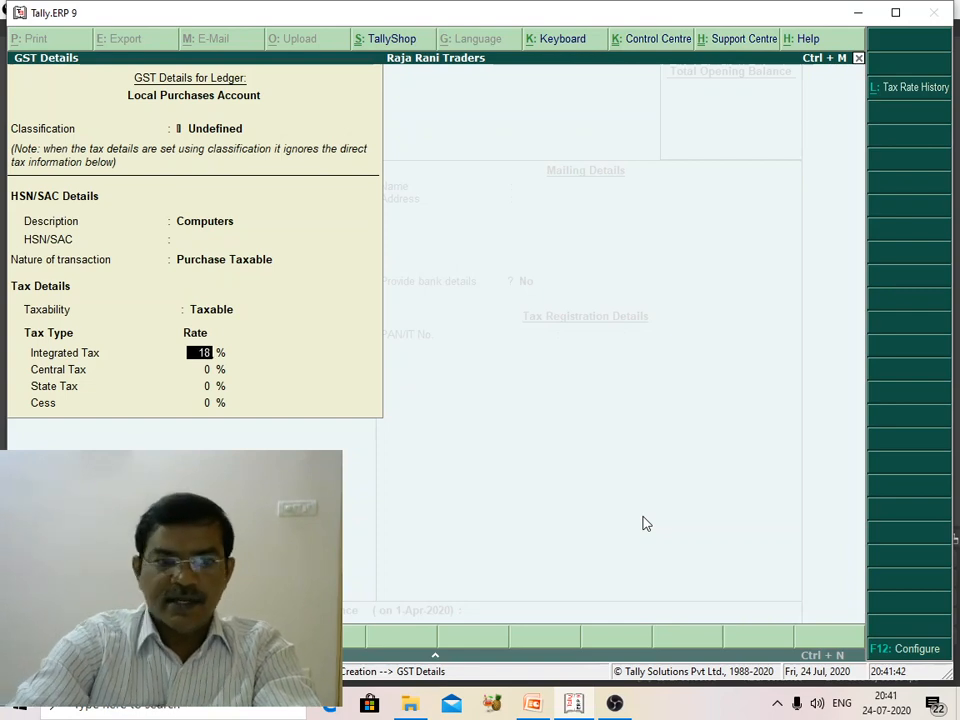
key(Return)
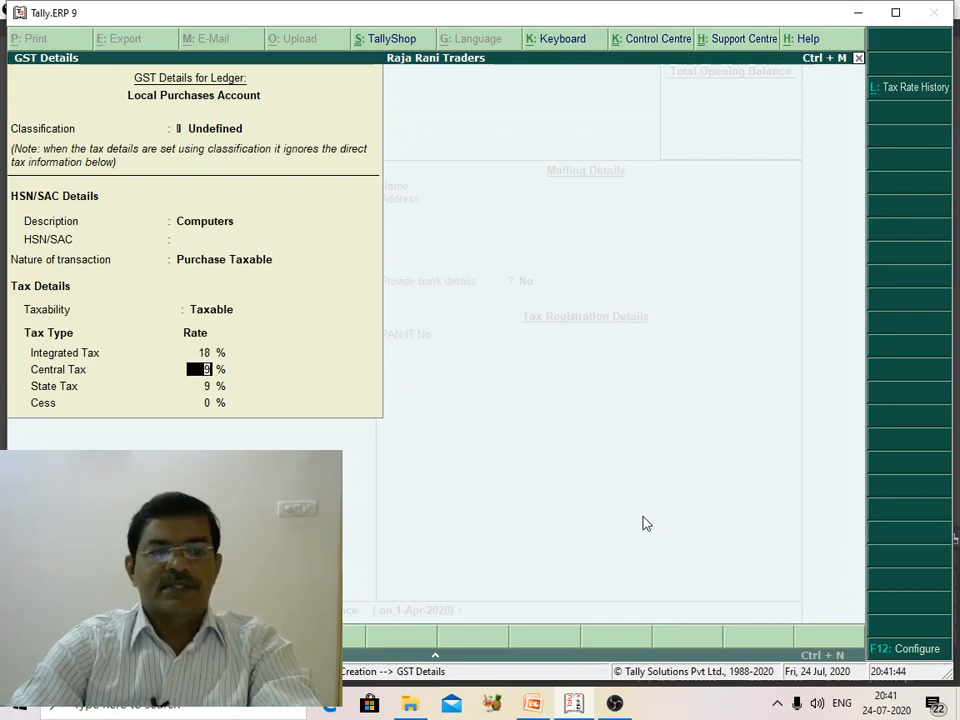
key(Return)
key(Return)
key(Return)
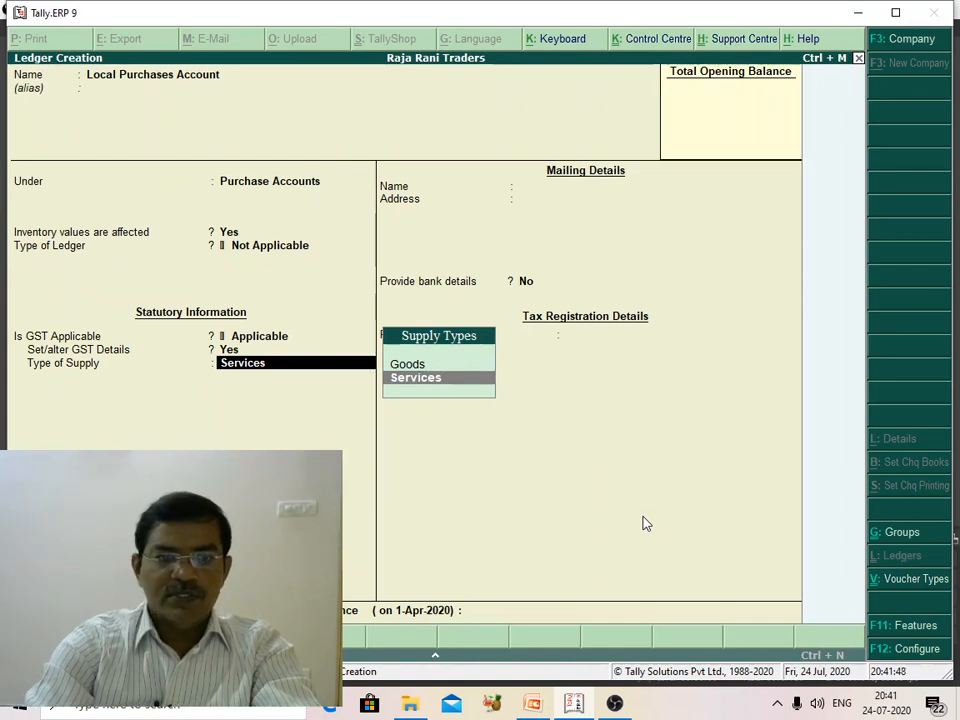
Set the type of supply to Goods, leave the opening balance blank, and save the Local Purchases Account ledger
key(Up)
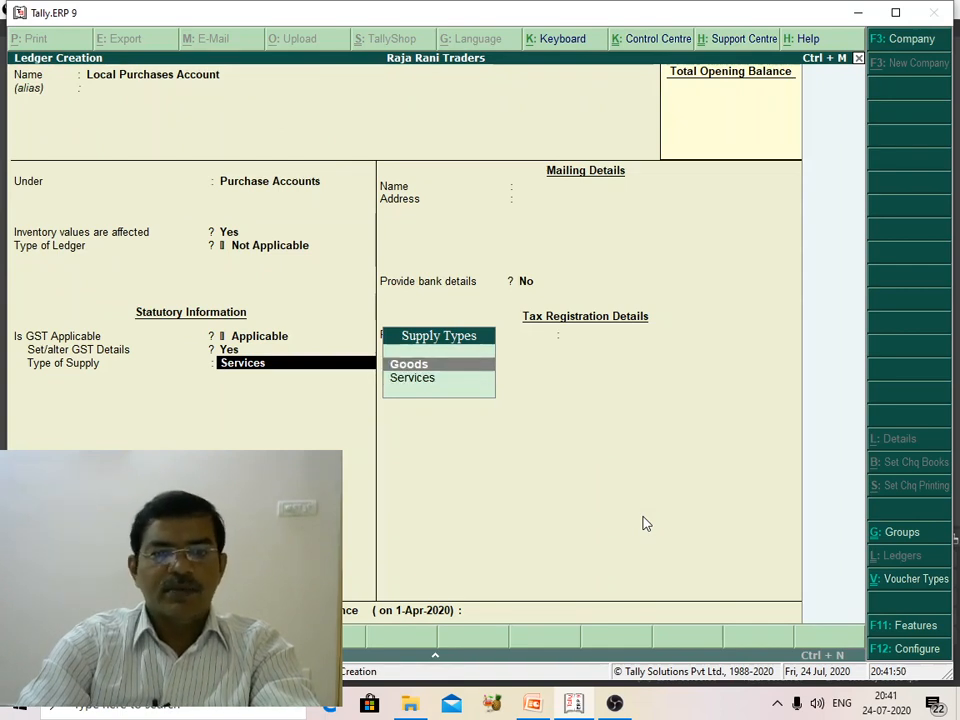
key(Return)
key(Return)
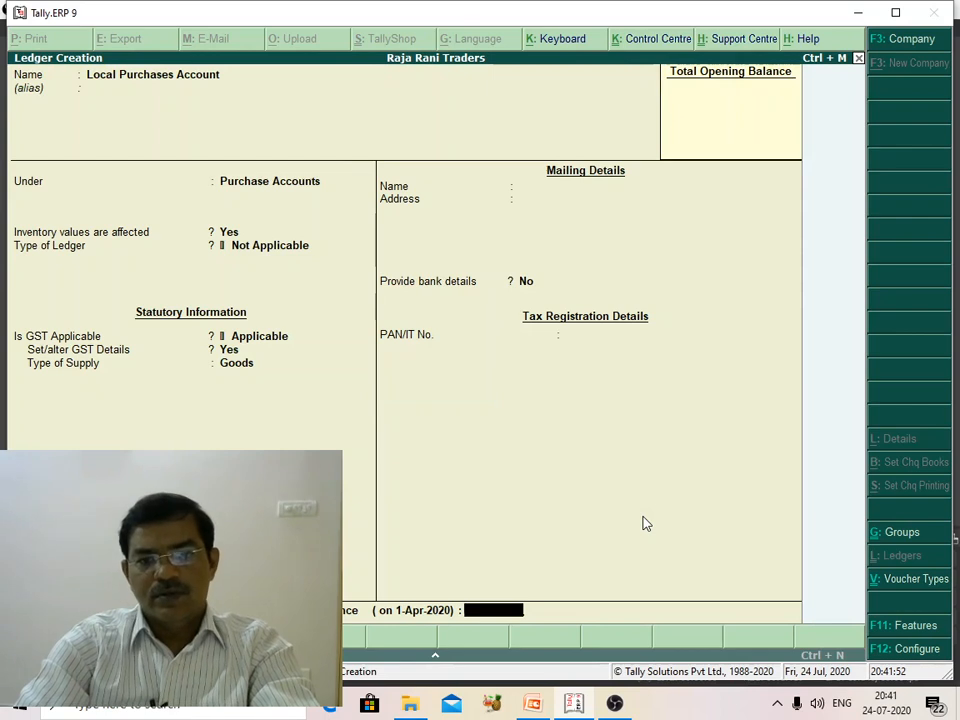
key(Return)
key(Return)
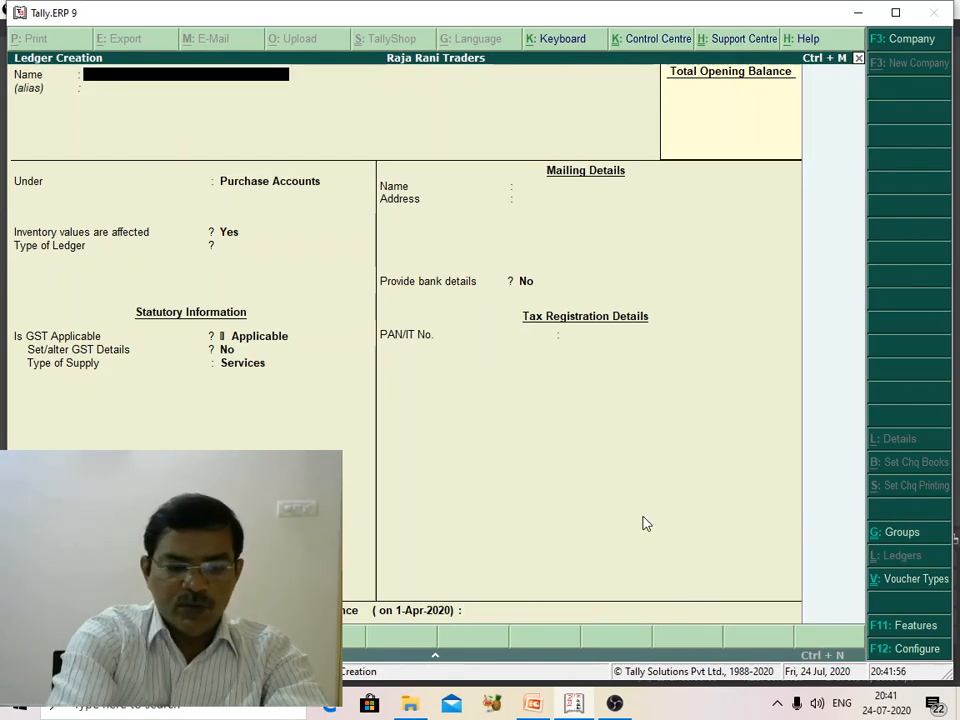
Name the next new ledger State GST @9 % and leave its alias blank
text(St)
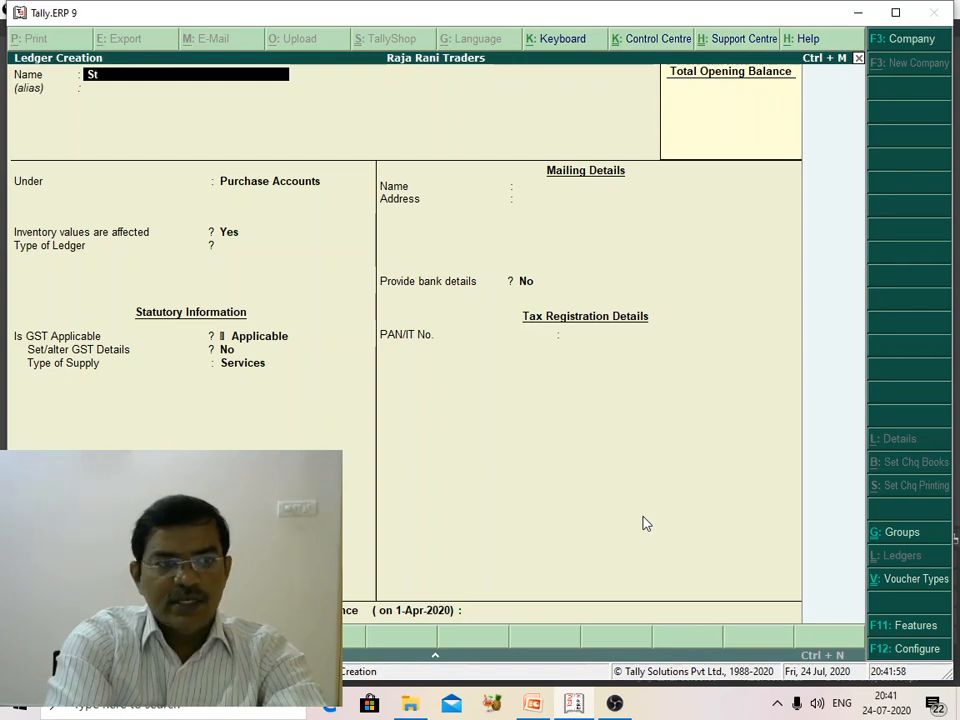
text(ate)
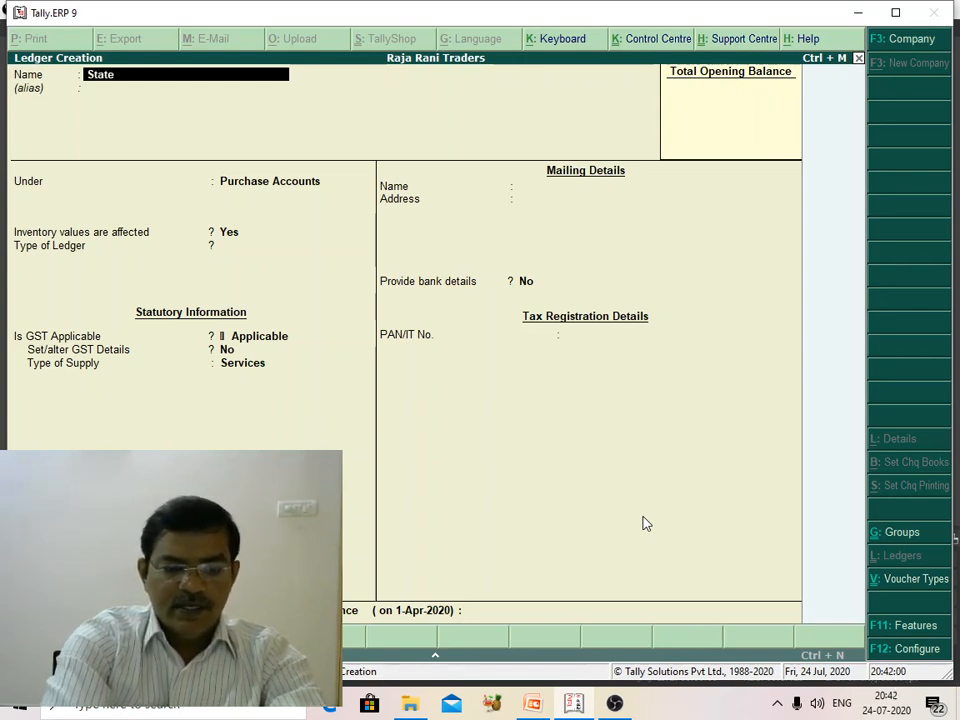
text( GS)
key(BackSpace)
text(GS)
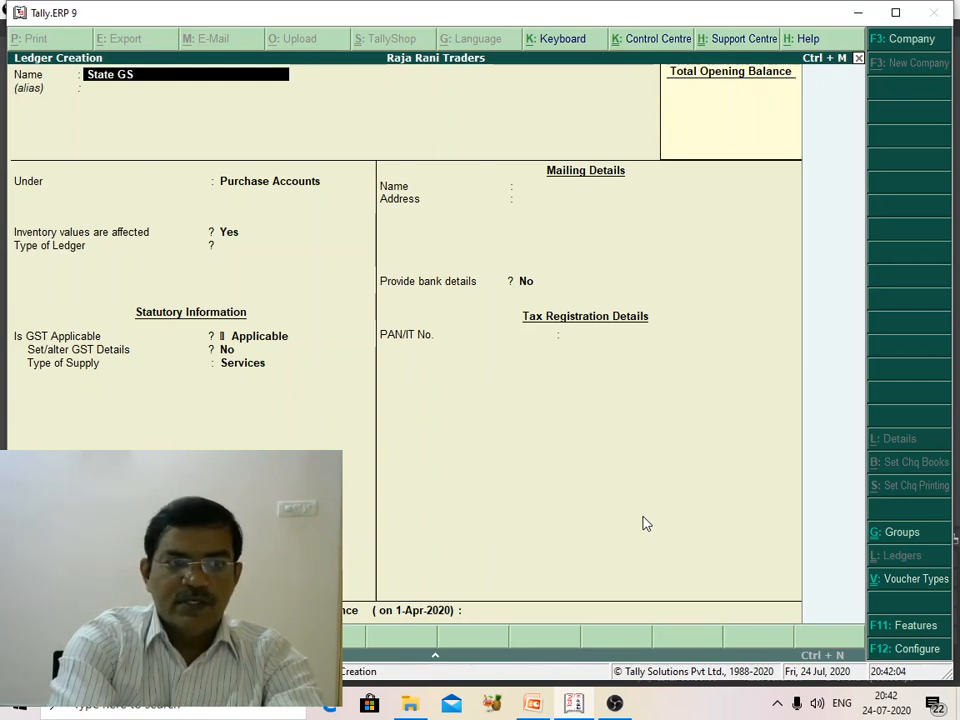
text(T)
key(BackSpace)
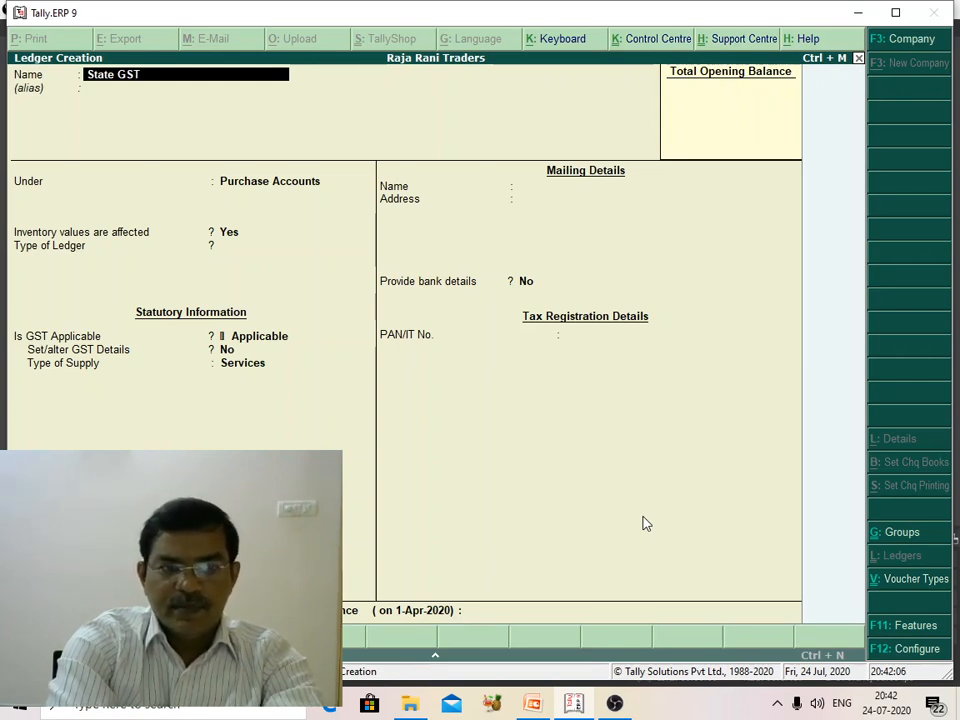
text(T @)
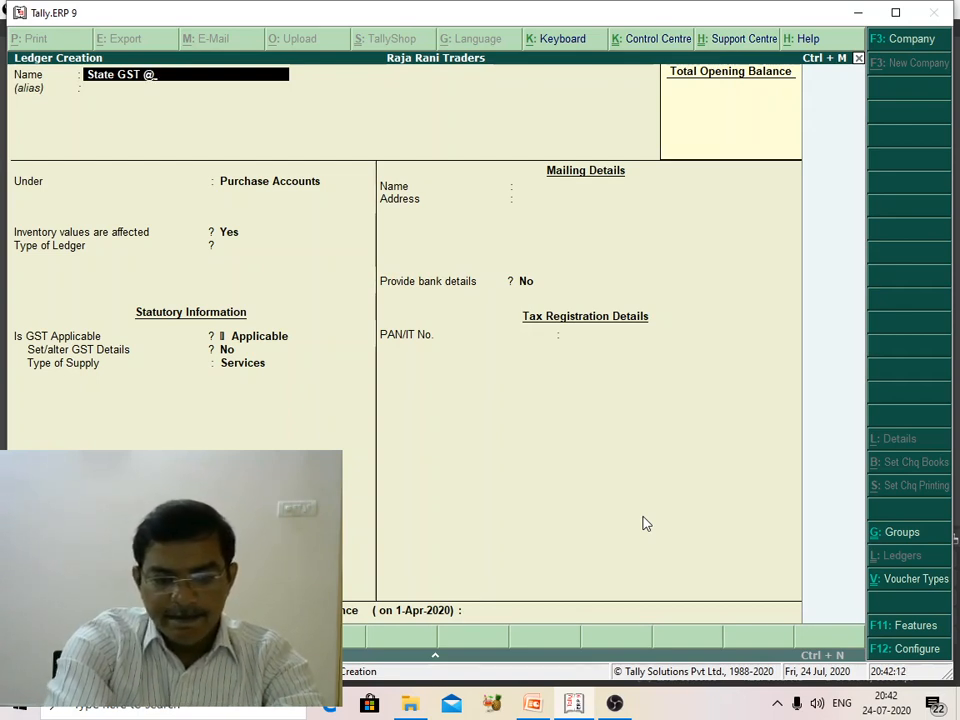
text(9)
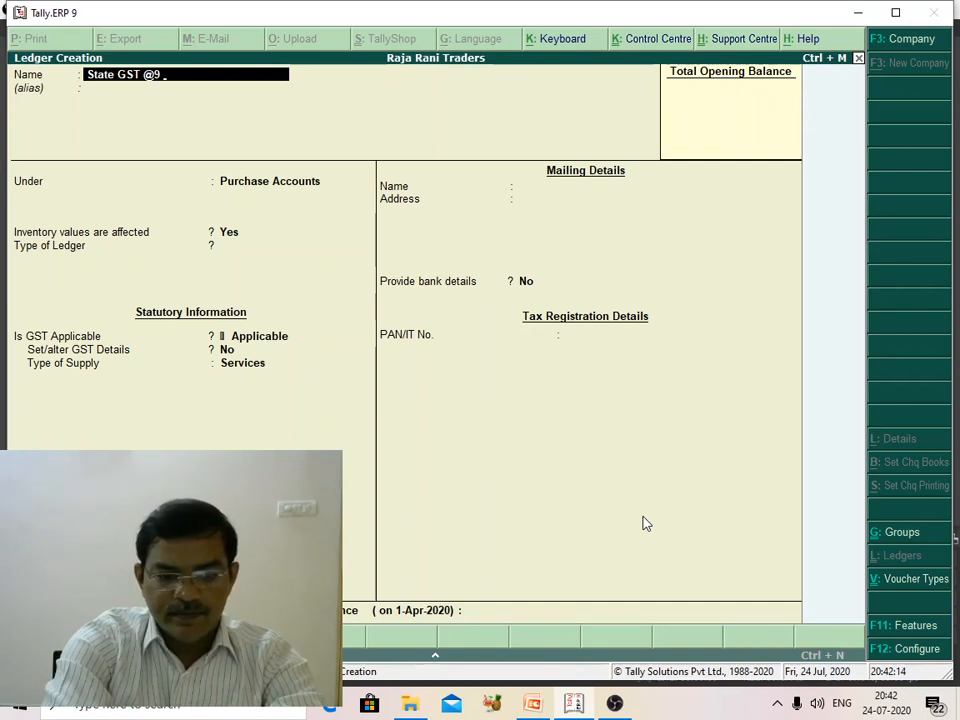
text( %)
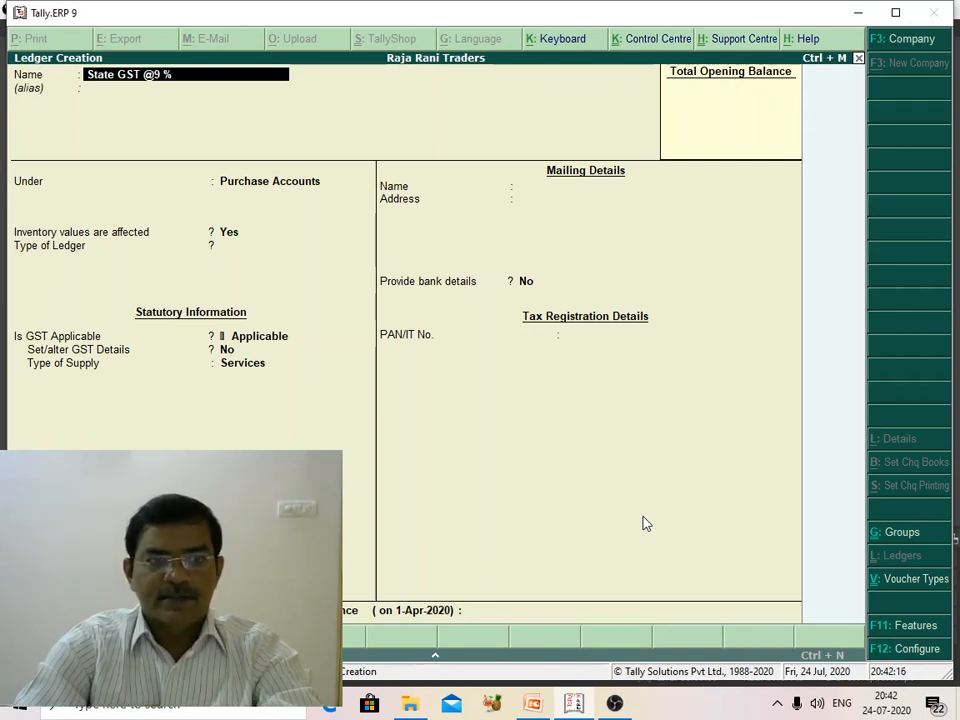
key(Return)
key(Return)
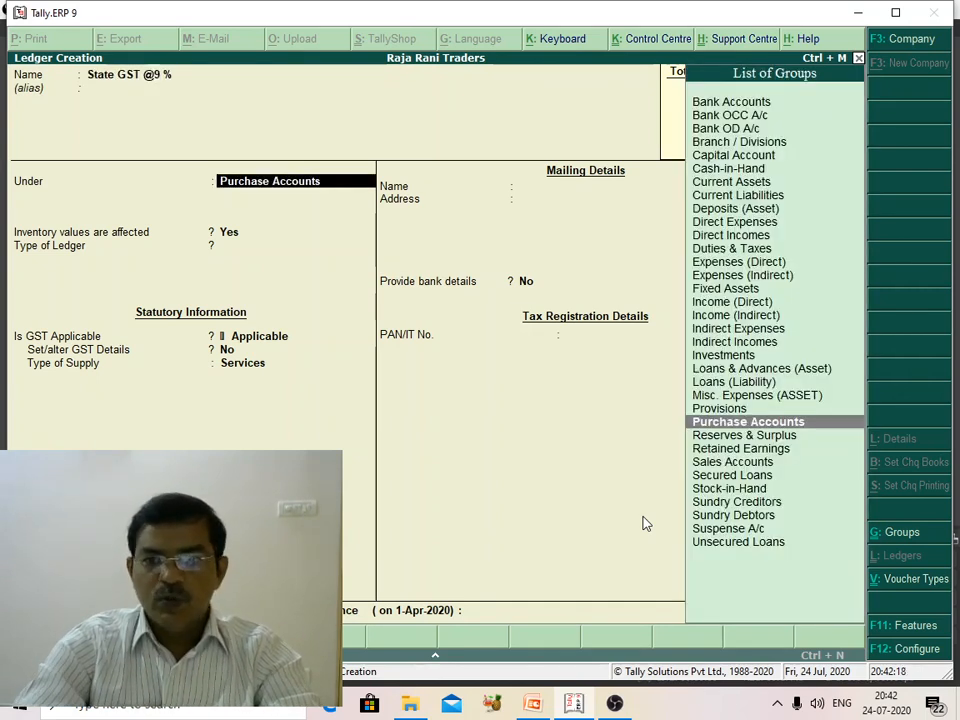
Place the State GST ledger under Duties & Taxes, with duty type GST and tax type State Tax
text(D)
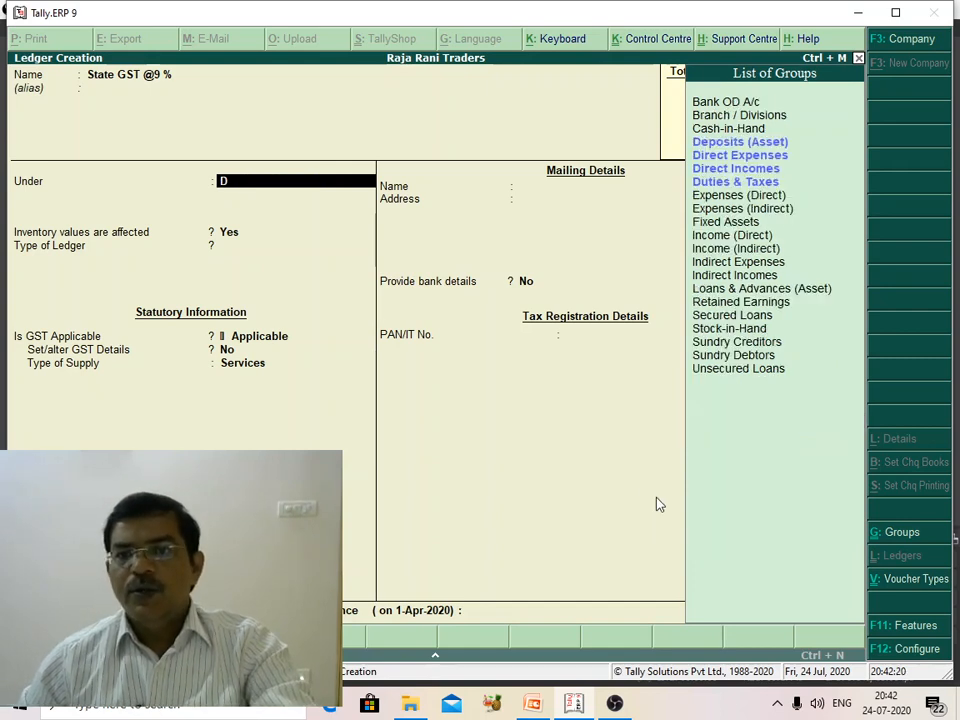
click(739, 184)
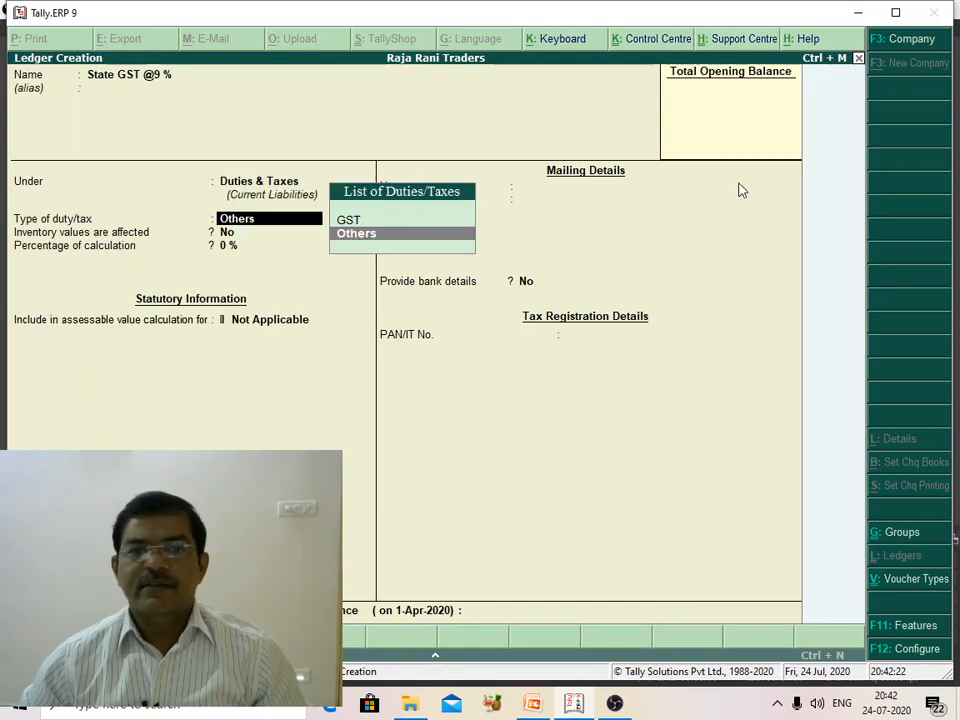
click(349, 221)
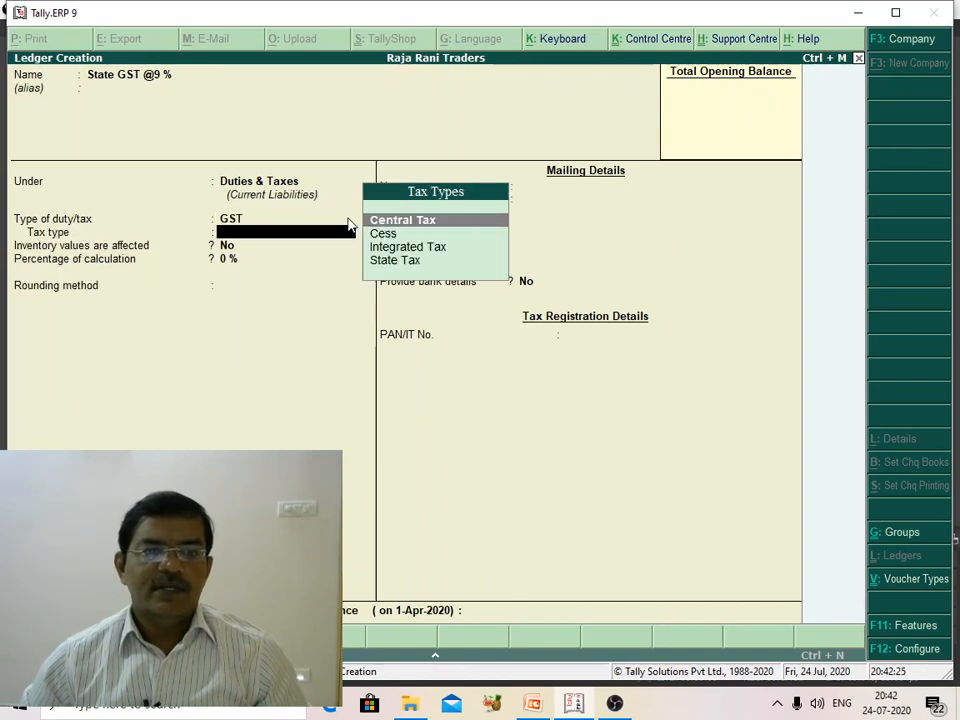
click(403, 262)
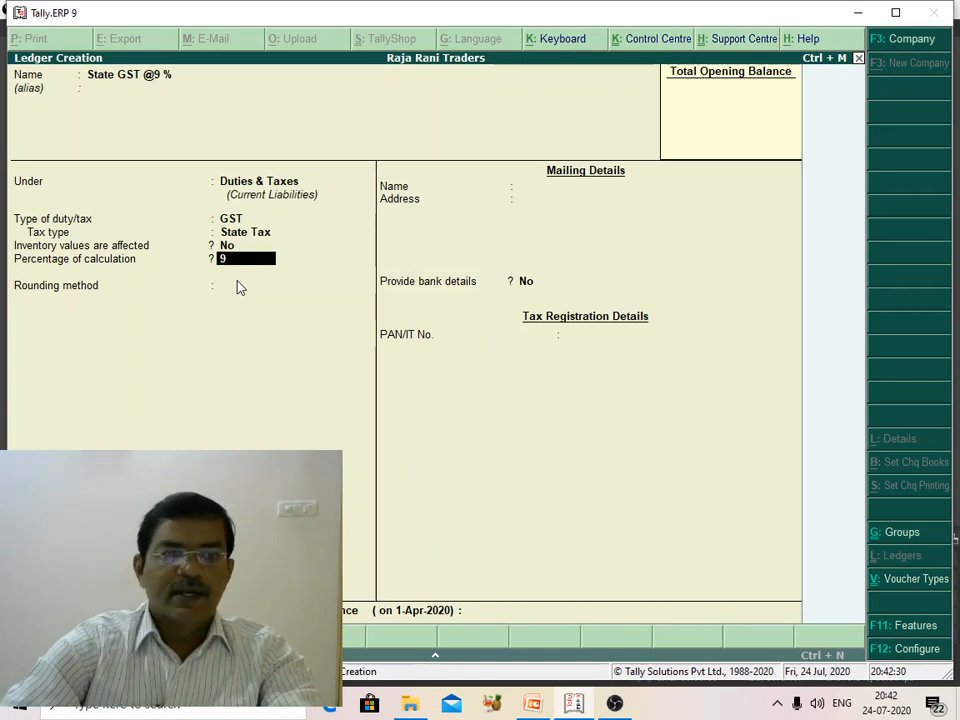
Set the percentage of calculation to 9%, keep rounding Not Applicable and no bank details, and save the State GST ledger
key(Return)
key(Return)
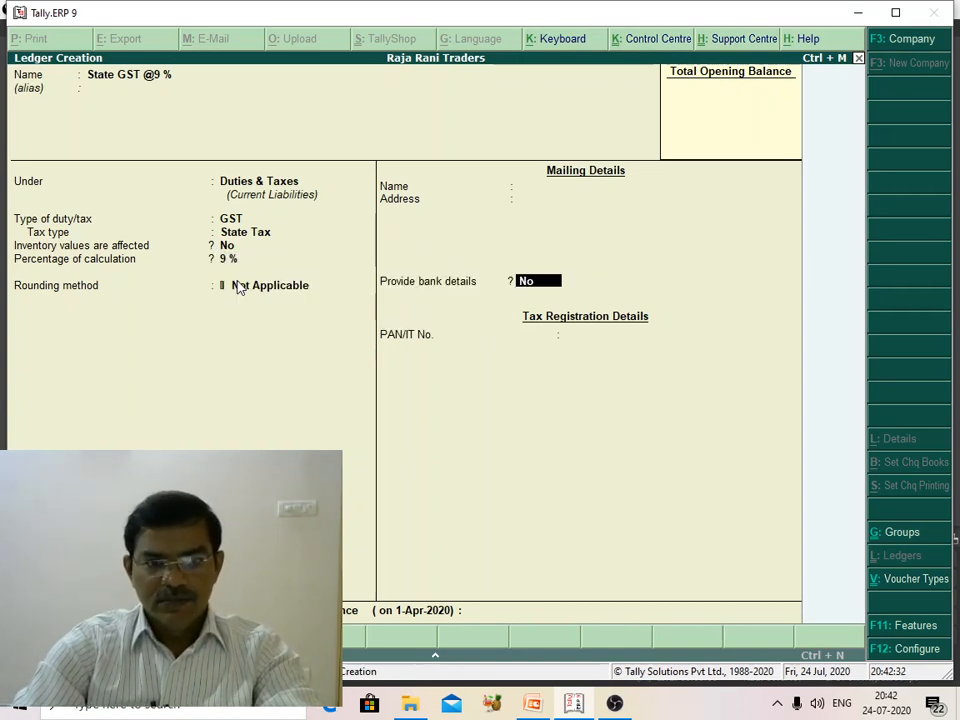
key(Return)
key(Return)
key(Return)
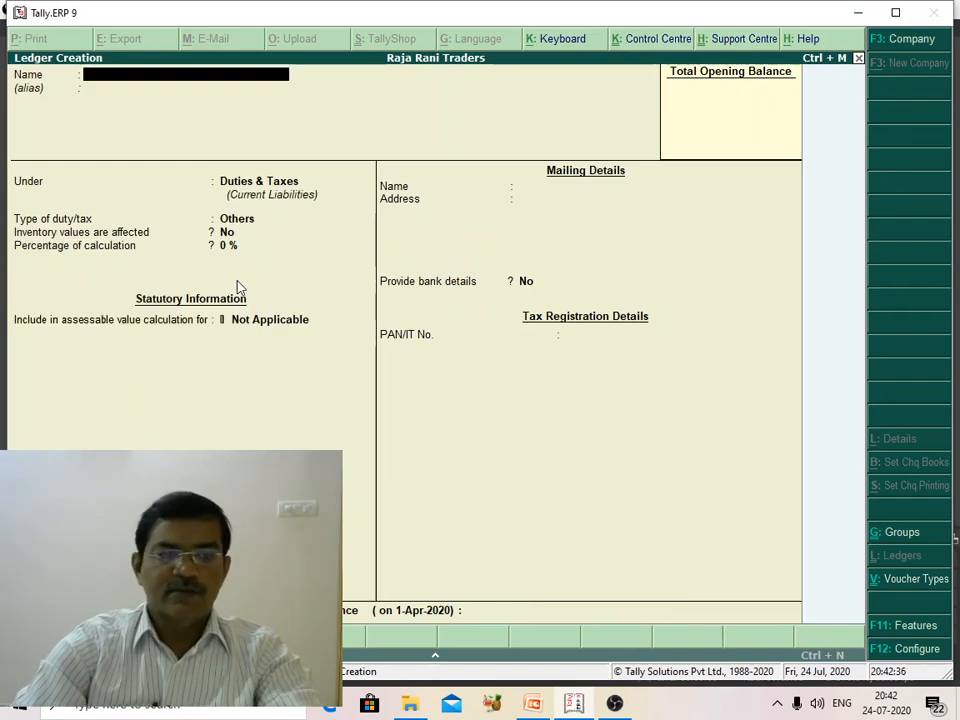
Name the next new ledger C GST @ 9% and leave its alias blank
text(CENTRAL)
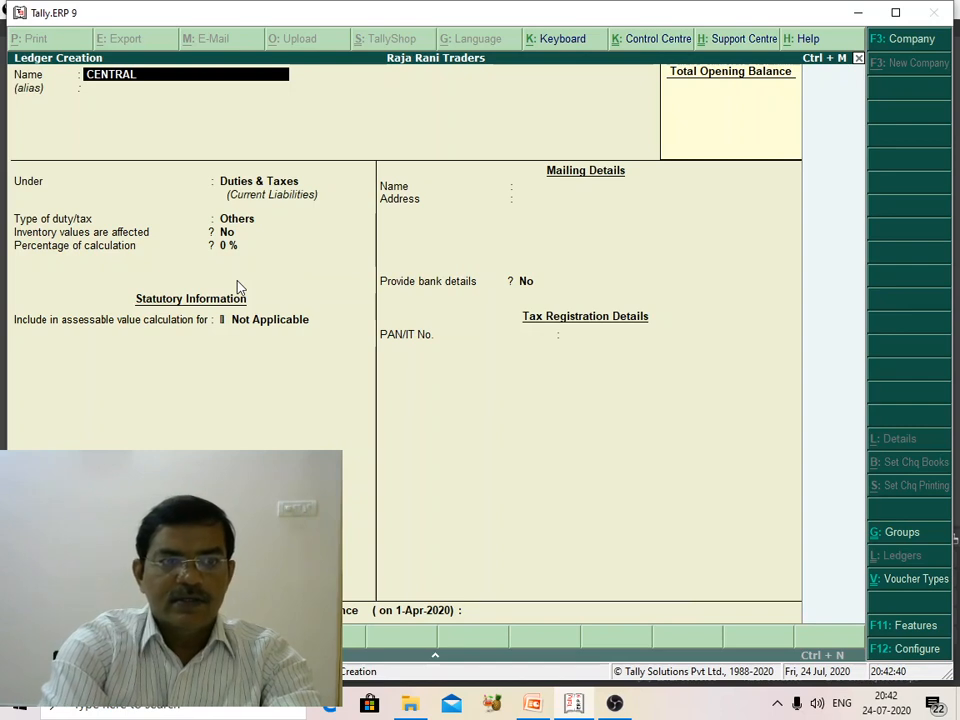
key(BackSpace)
key(BackSpace)
key(BackSpace)
key(BackSpace)
key(BackSpace)
key(BackSpace)
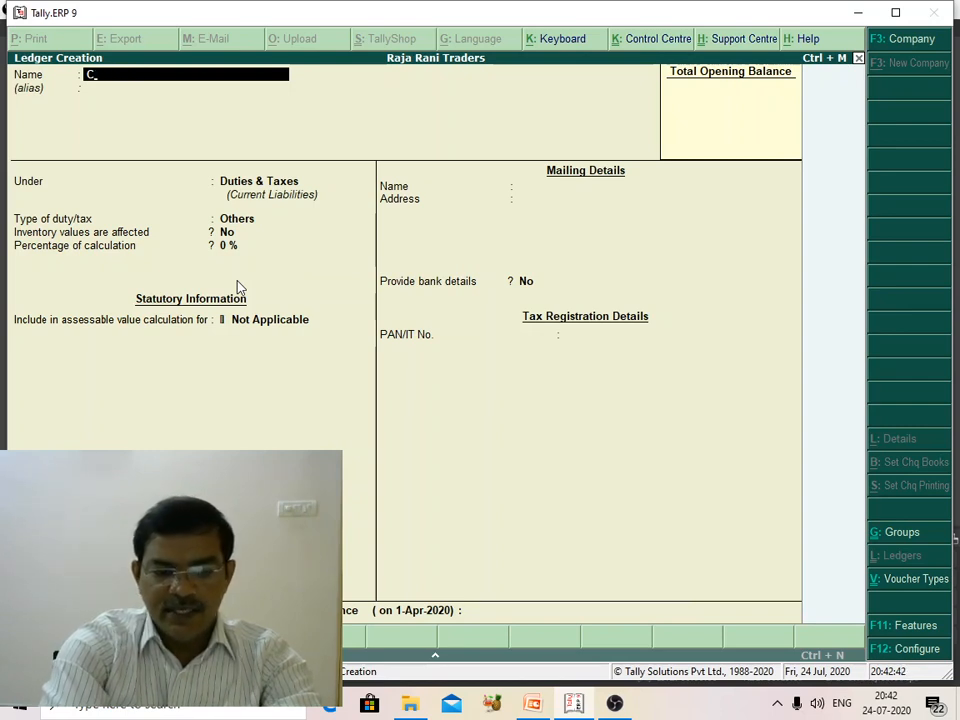
text(G)
key(BackSpace)
key(BackSpace)
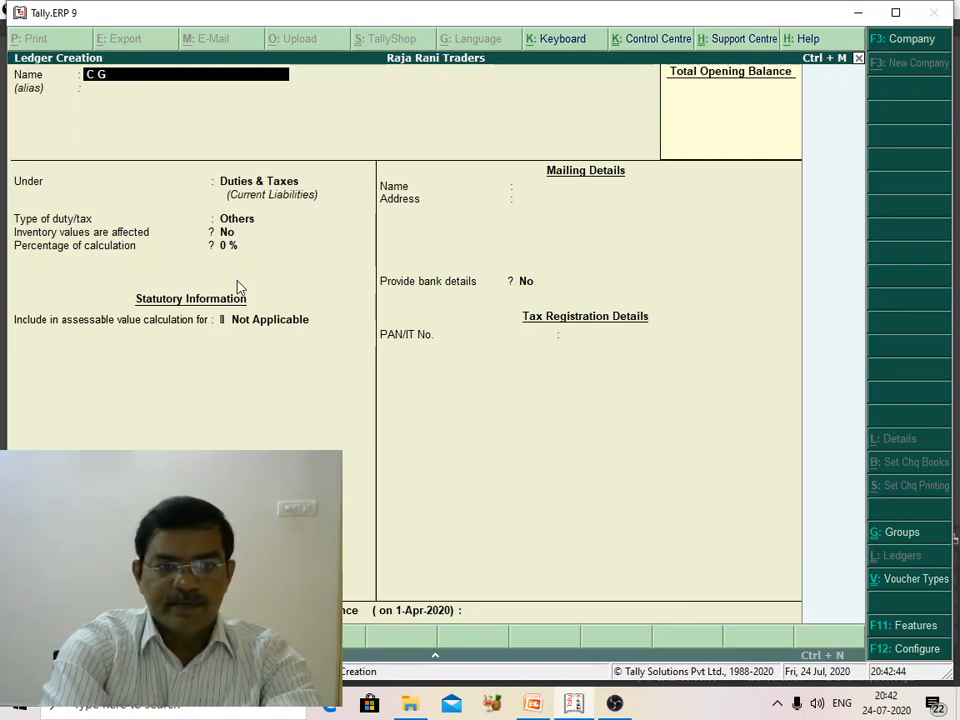
text(GST)
key(BackSpace)
key(BackSpace)
key(BackSpace)
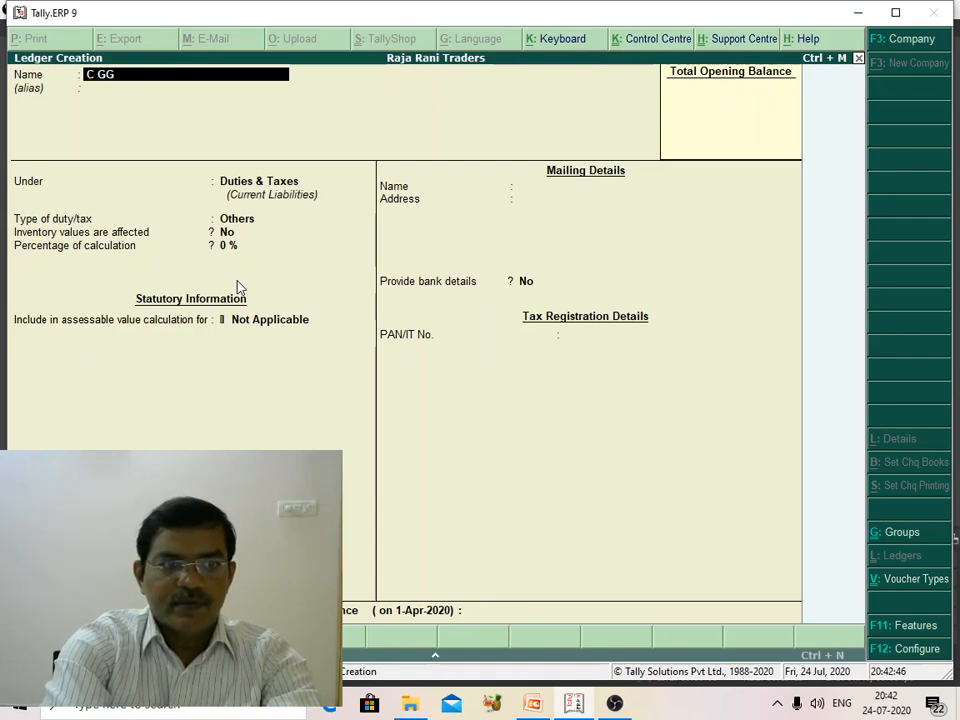
text(SD)
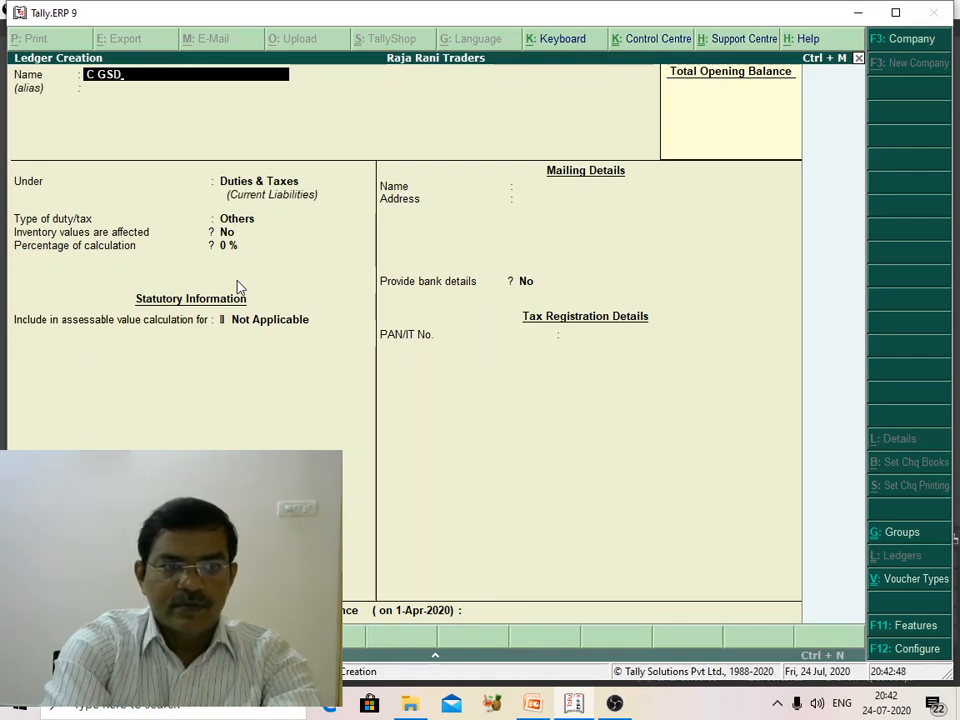
key(BackSpace)
text(T)
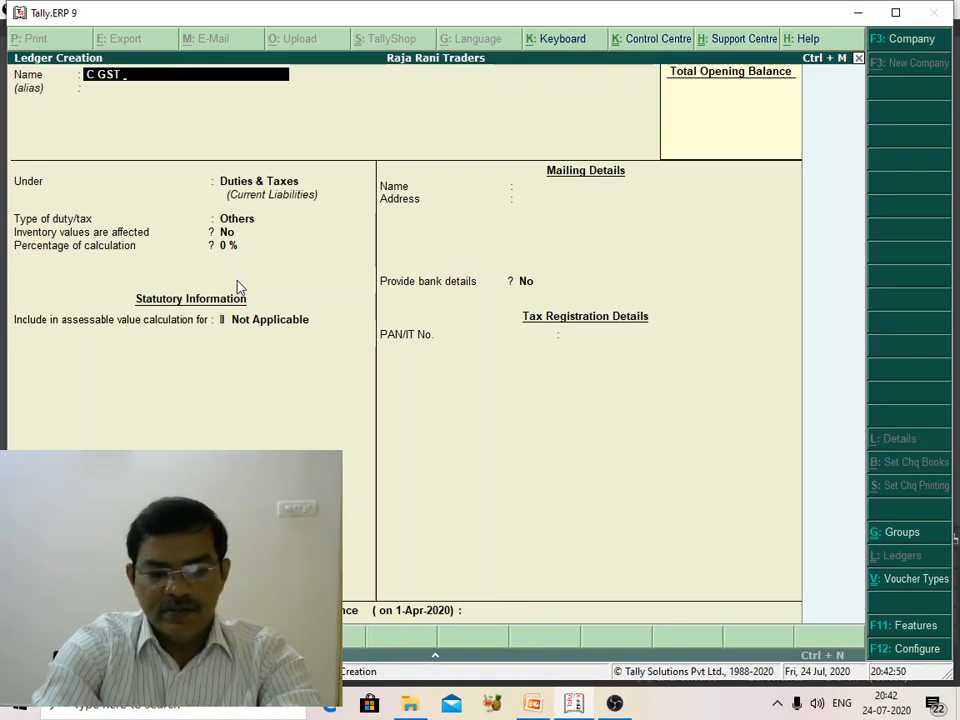
text( @)
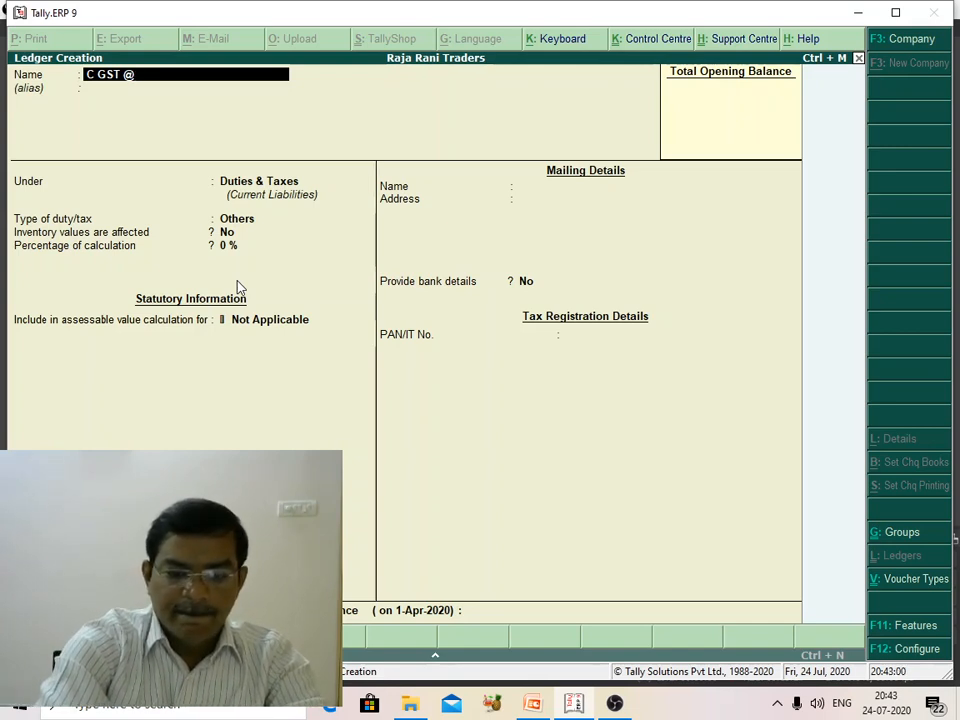
text(9%)
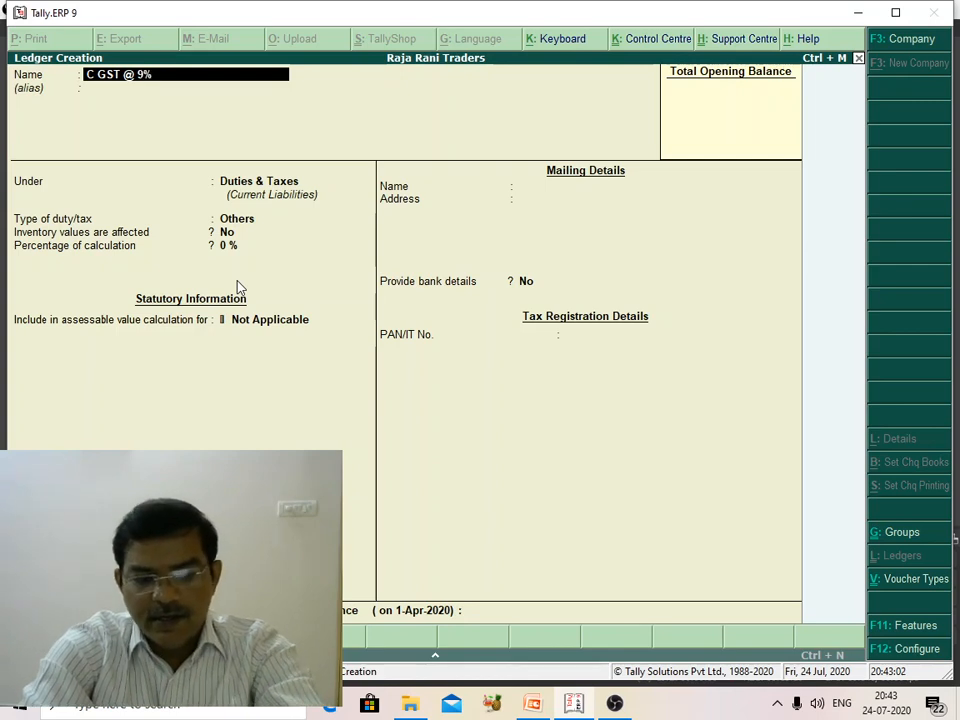
key(Return)
key(Return)
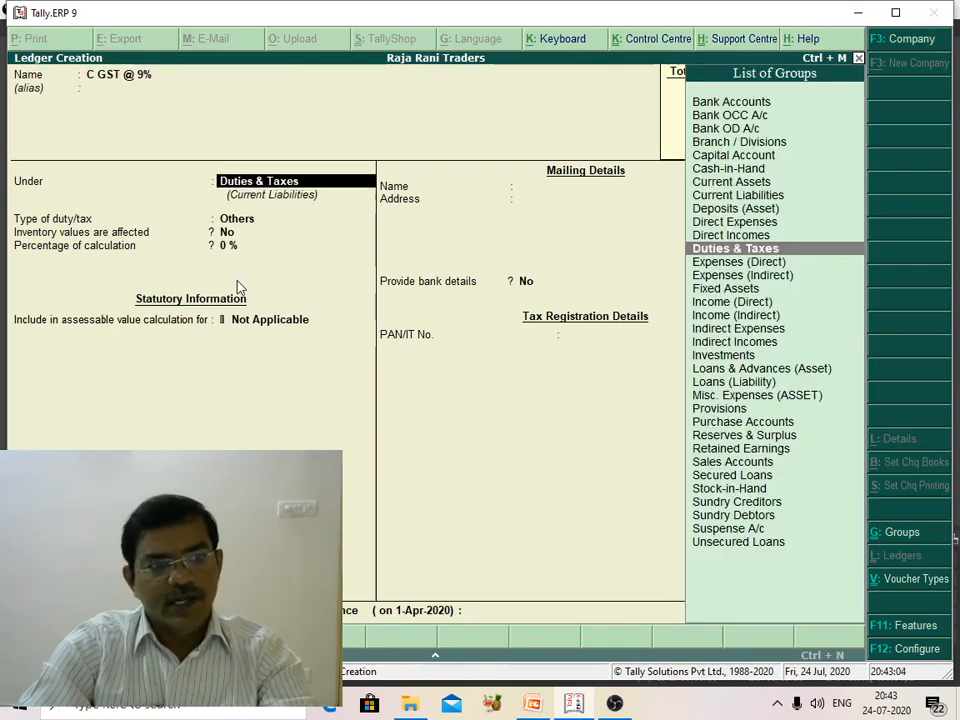
Place the C GST ledger under Duties & Taxes, with duty type GST and tax type Central Tax
key(Return)
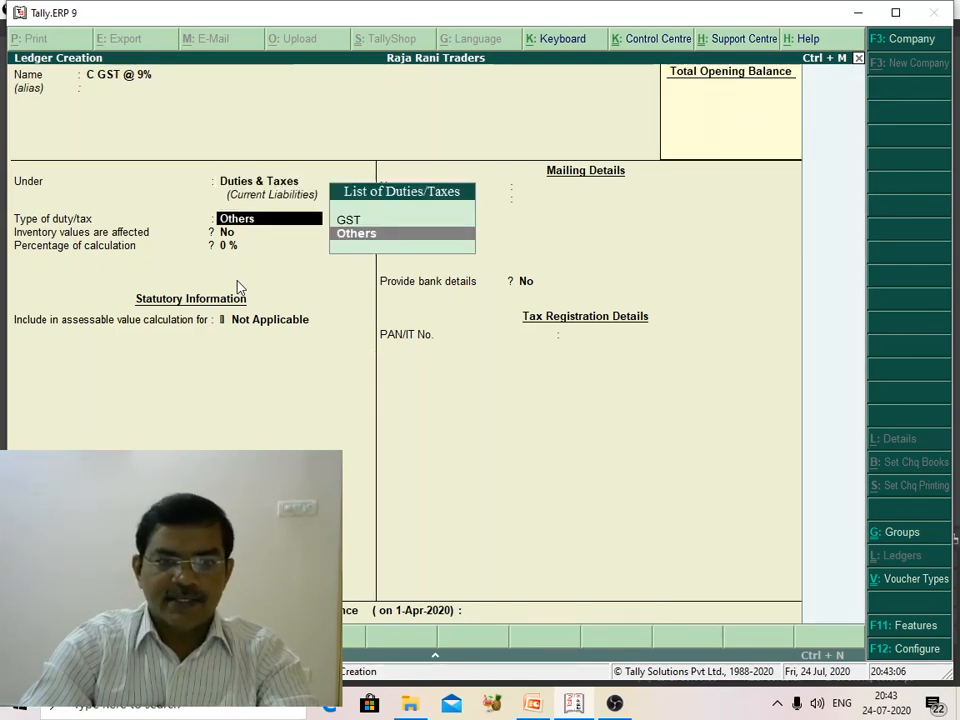
key(Up)
key(Return)
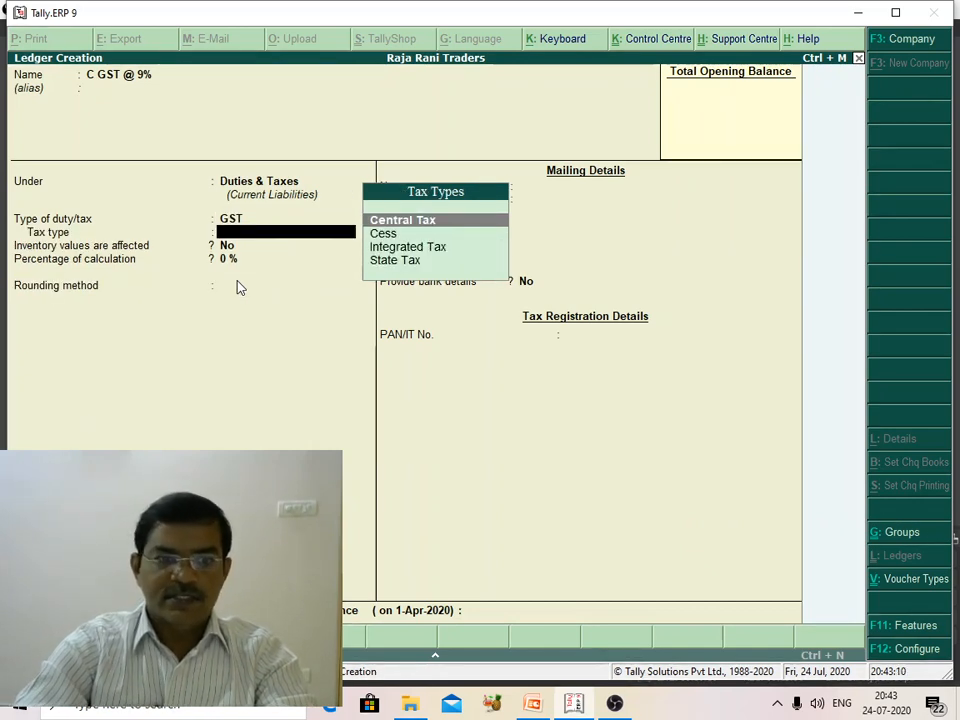
key(Return)
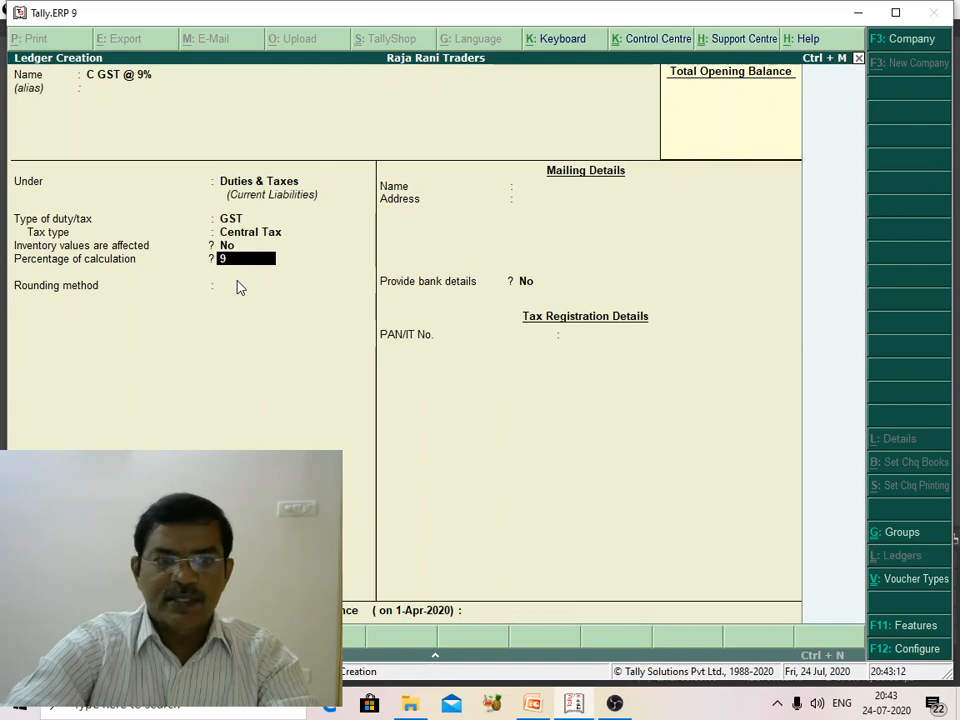
Set the percentage of calculation to 9%, keep rounding Not Applicable and no bank details, and save the C GST ledger
key(Return)
key(Return)
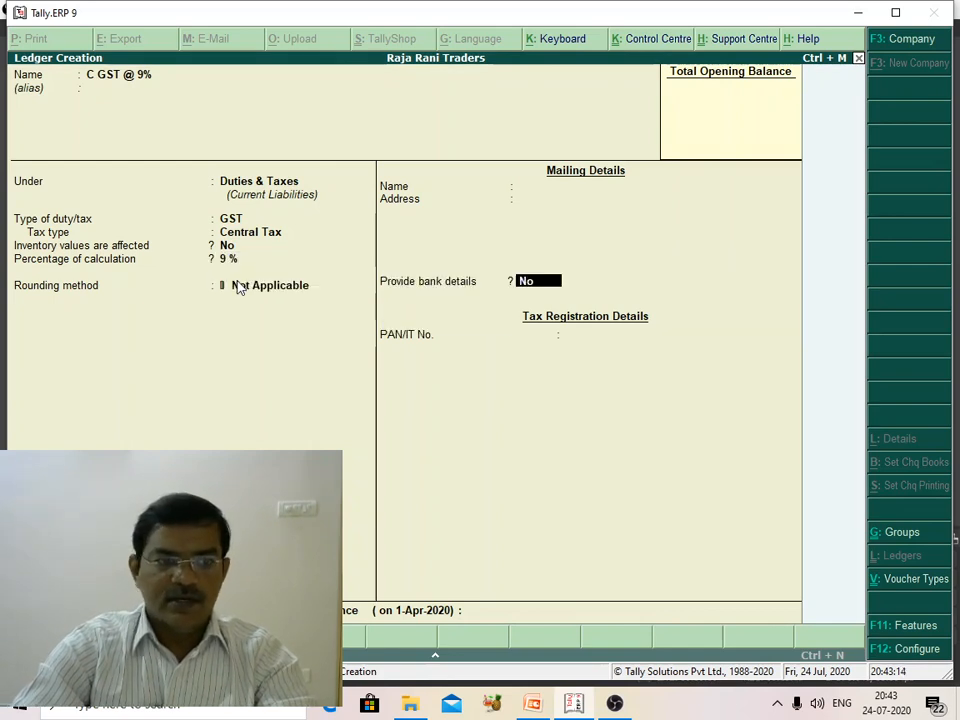
key(Return)
key(Return)
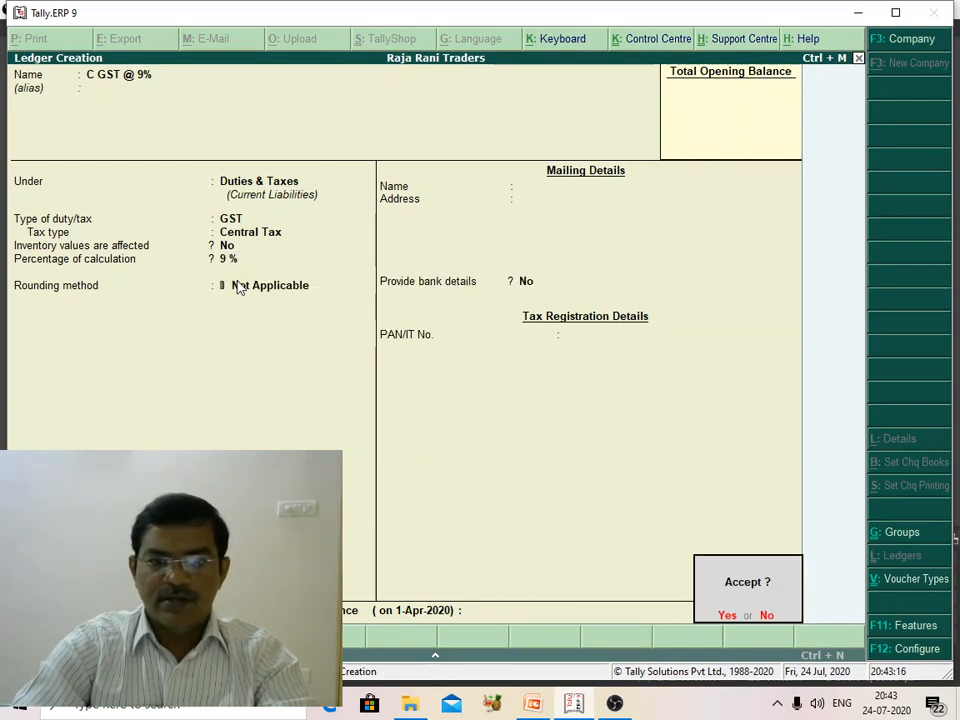
key(Return)
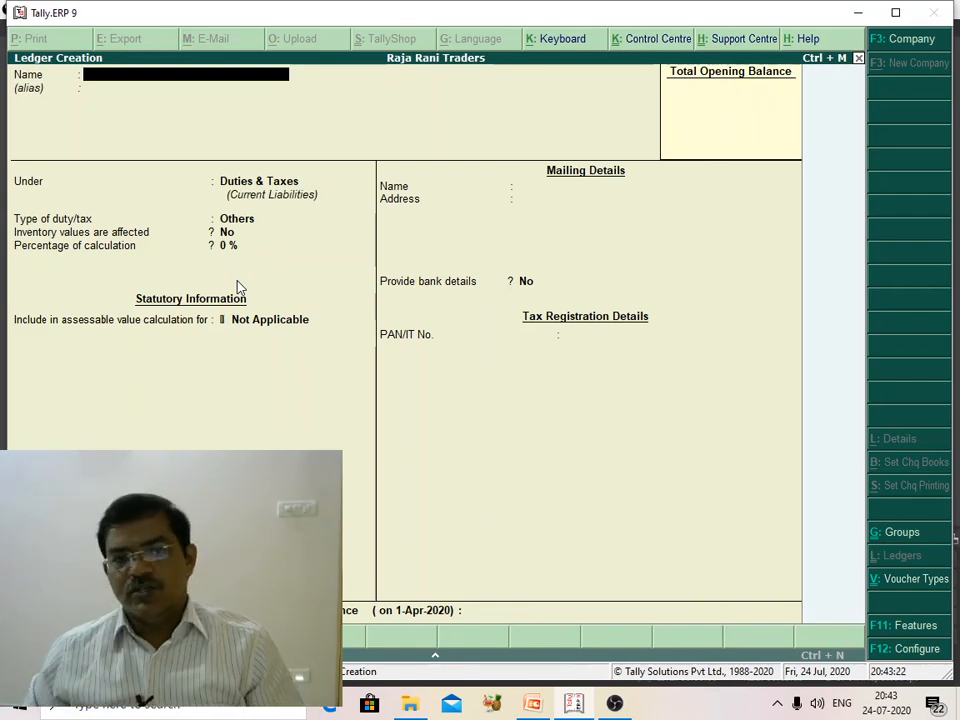
Quit ledger creation and return to the Gateway of Tally
key(Escape)
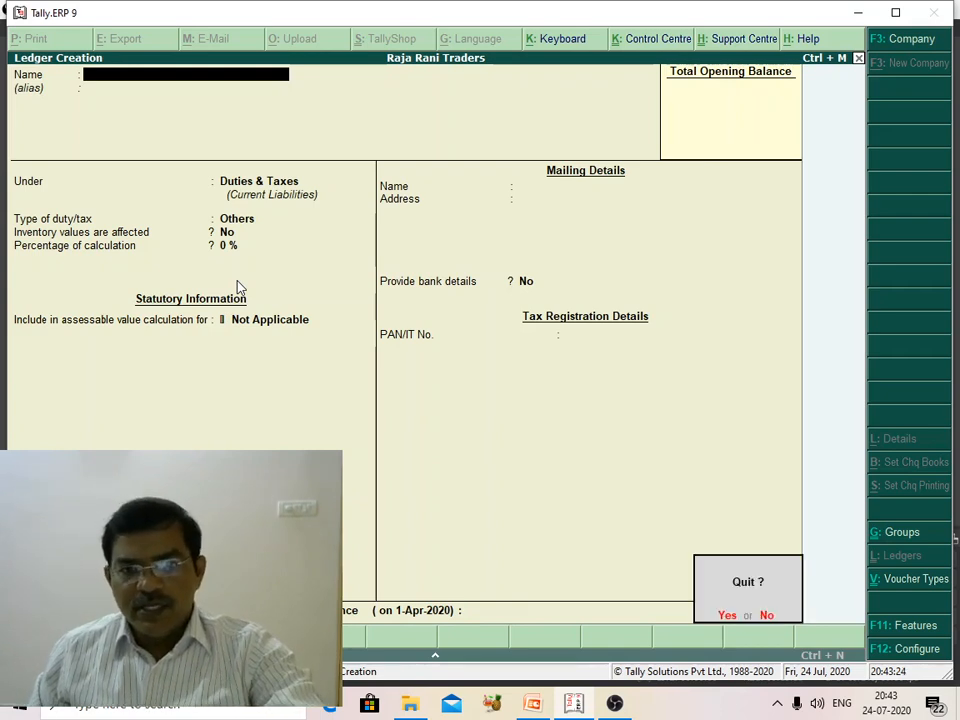
key(Return)
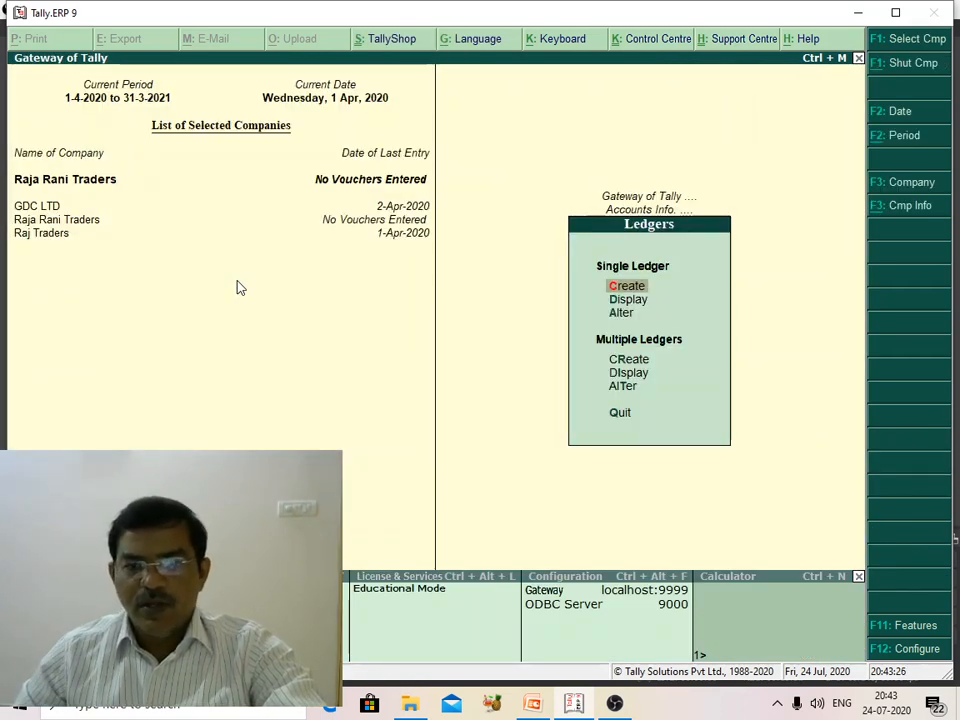
key(Escape)
key(Escape)
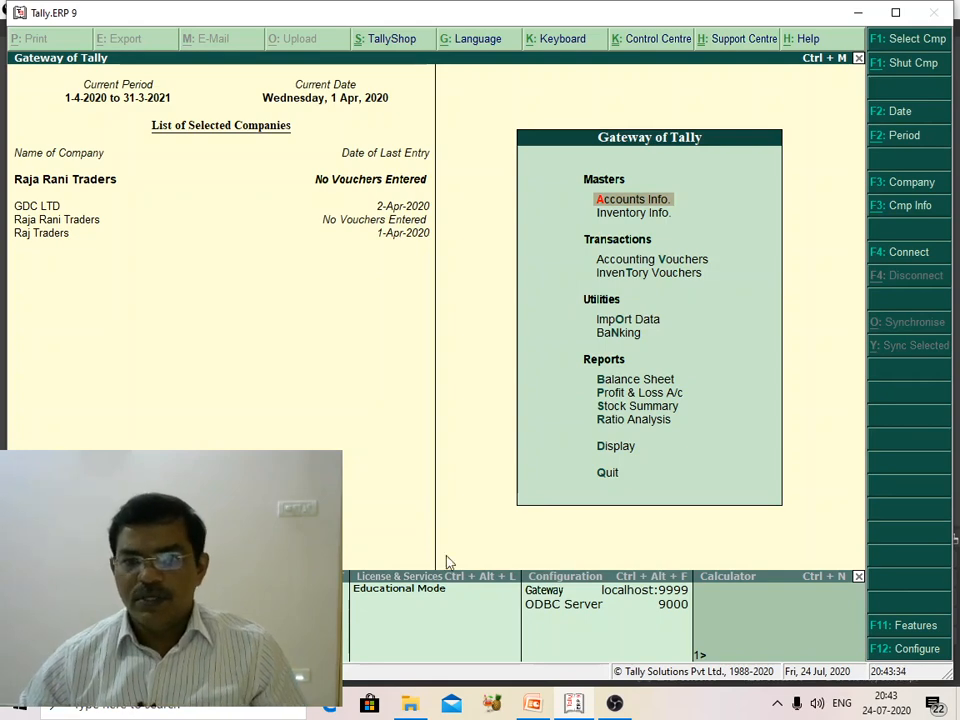
click(614, 703)
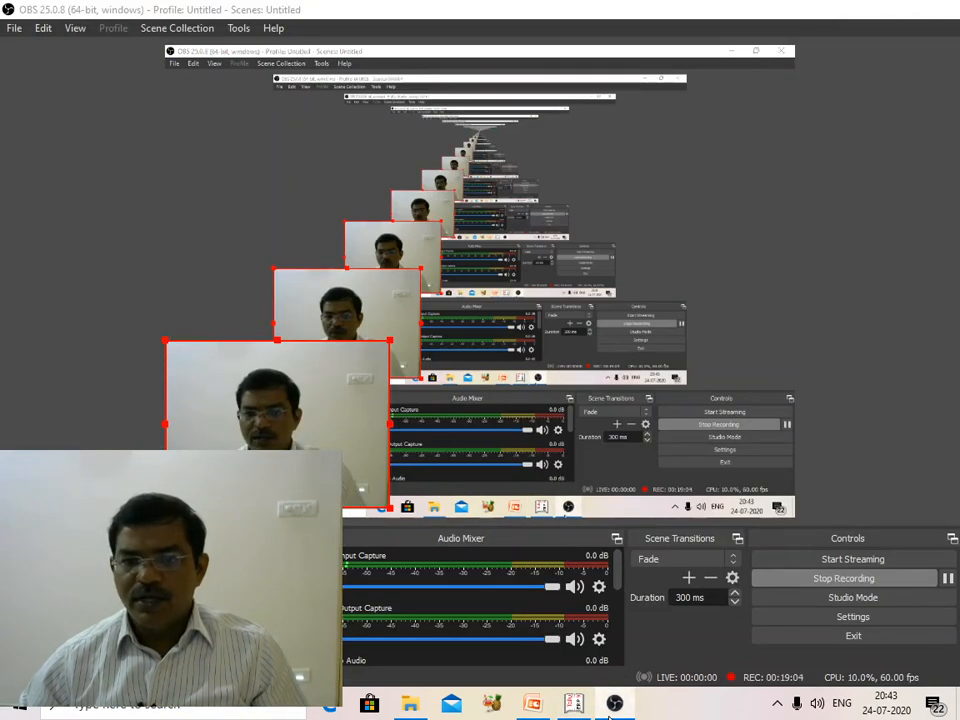
click(610, 710)
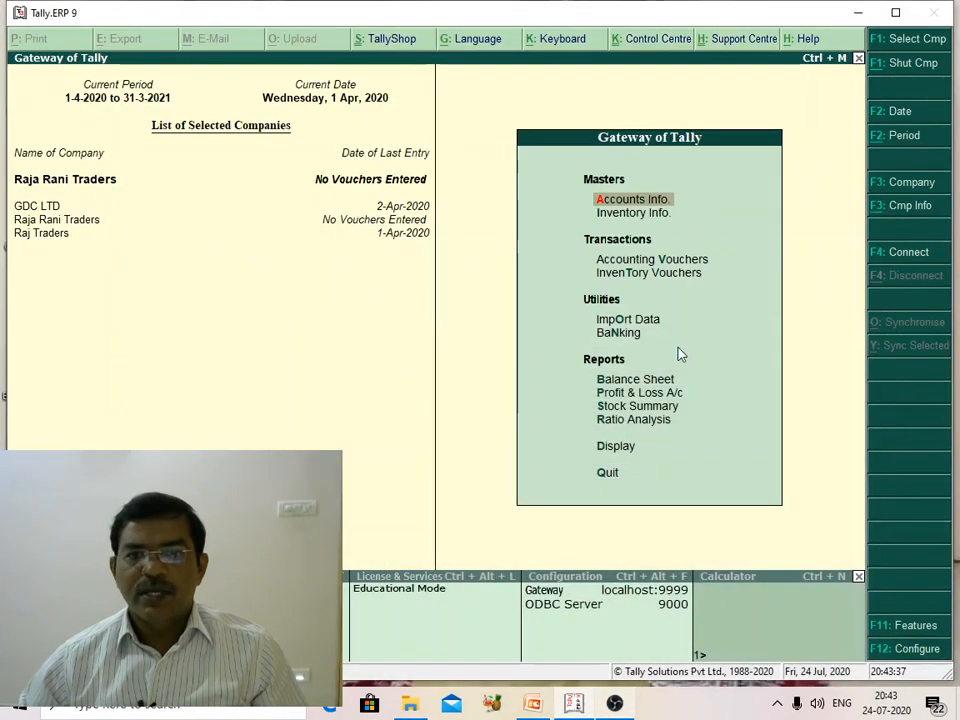
click(623, 214)
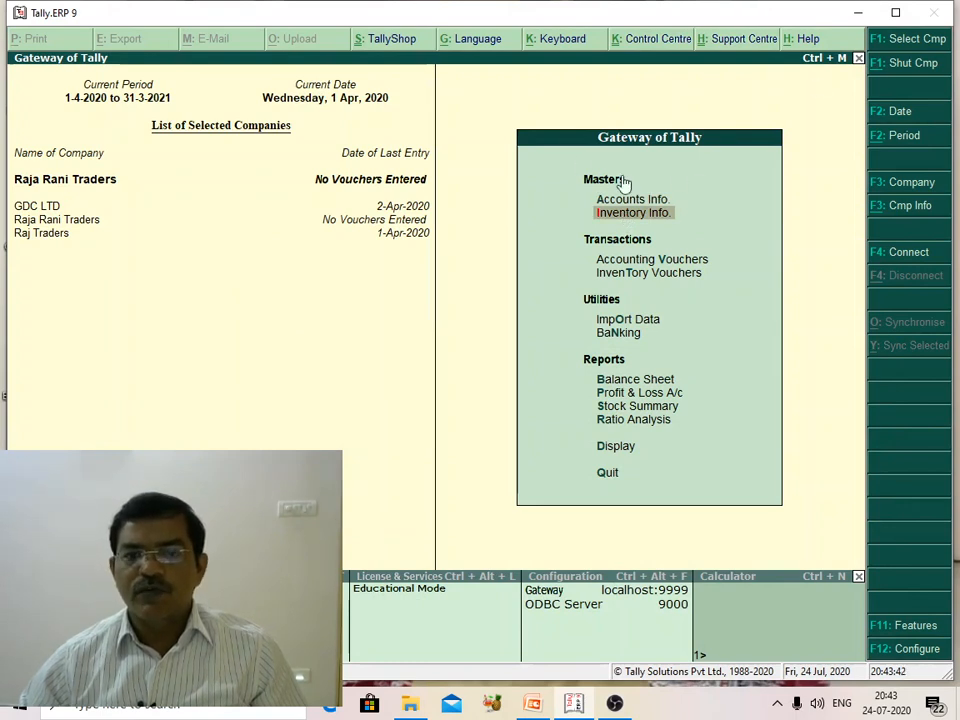
click(622, 215)
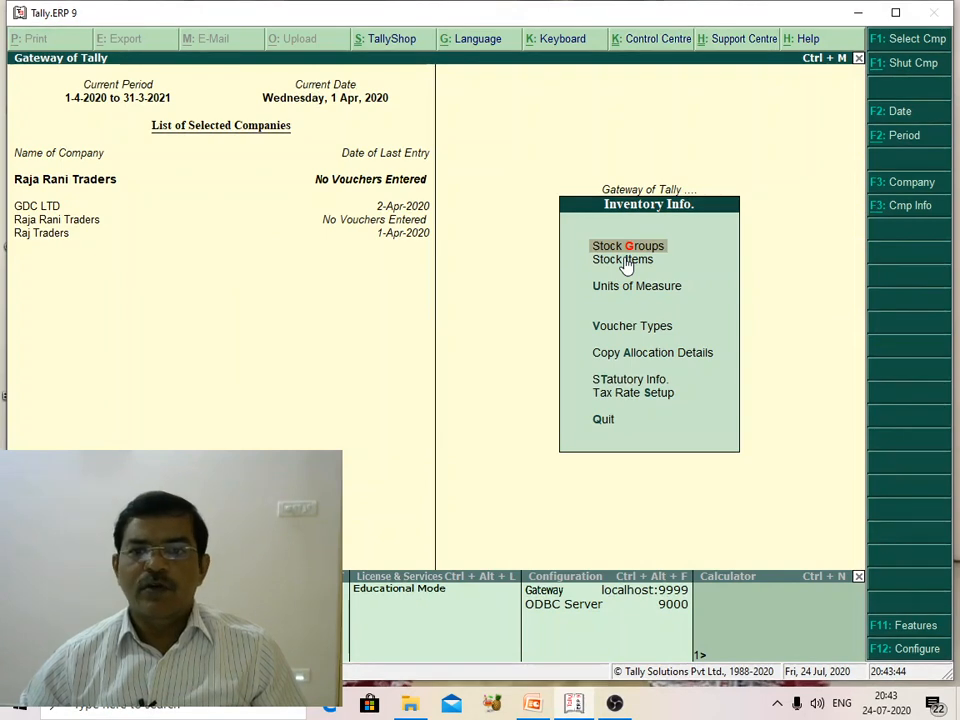
click(622, 261)
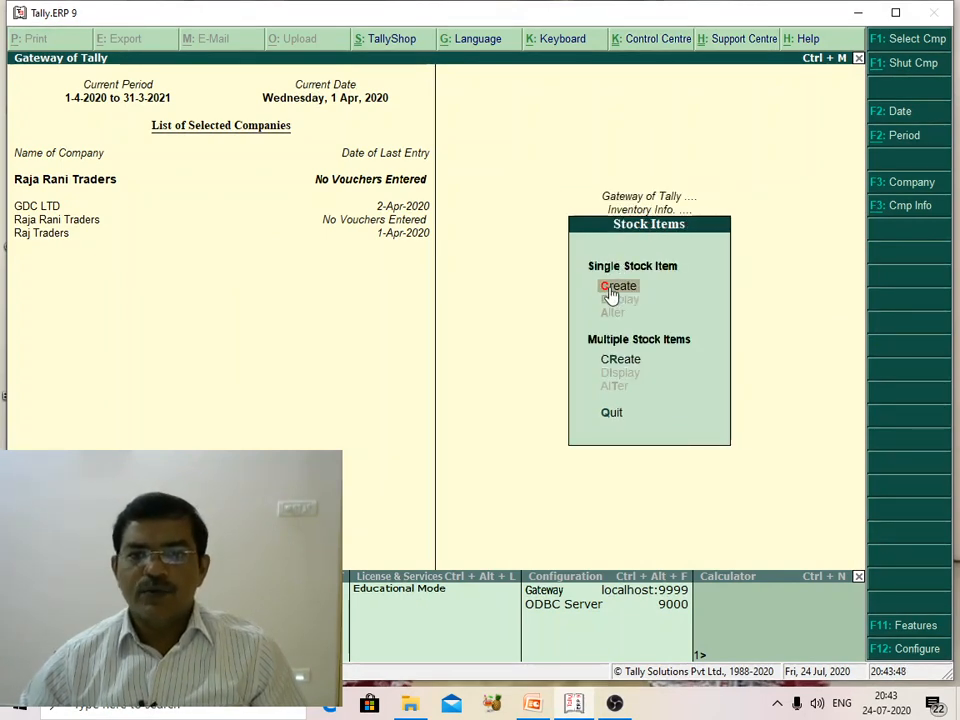
click(612, 292)
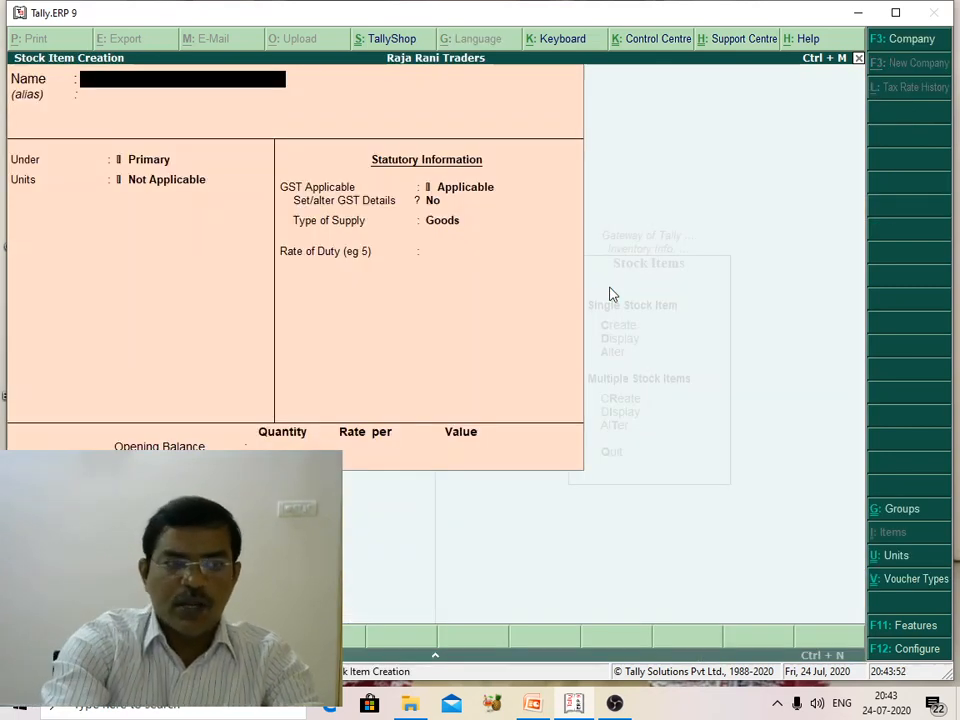
text(CO)
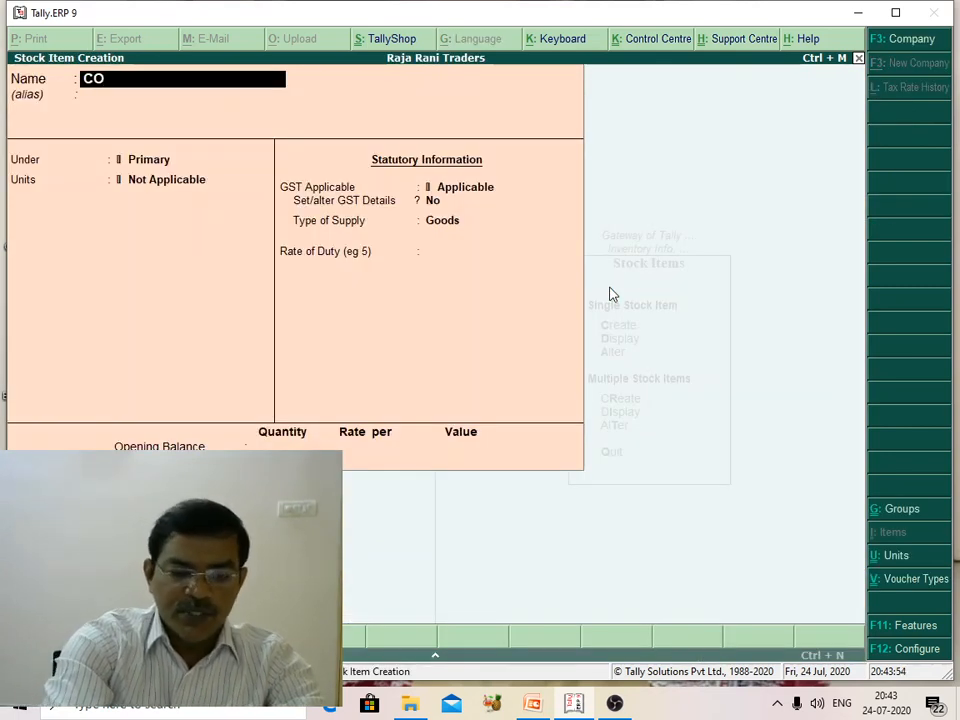
text(MPUTERS)
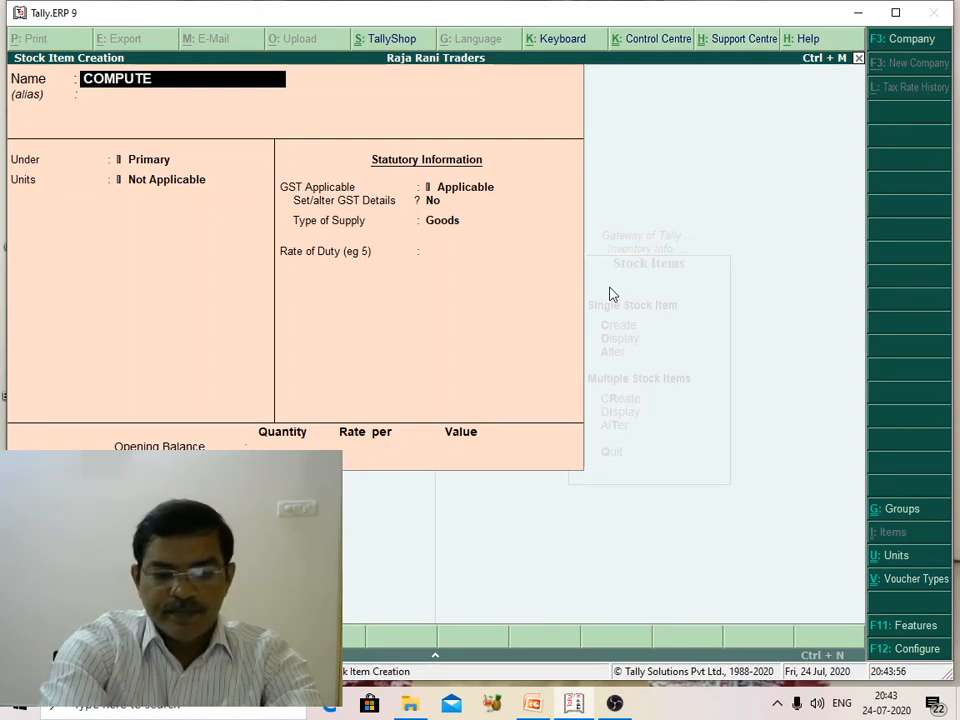
key(Return)
key(Return)
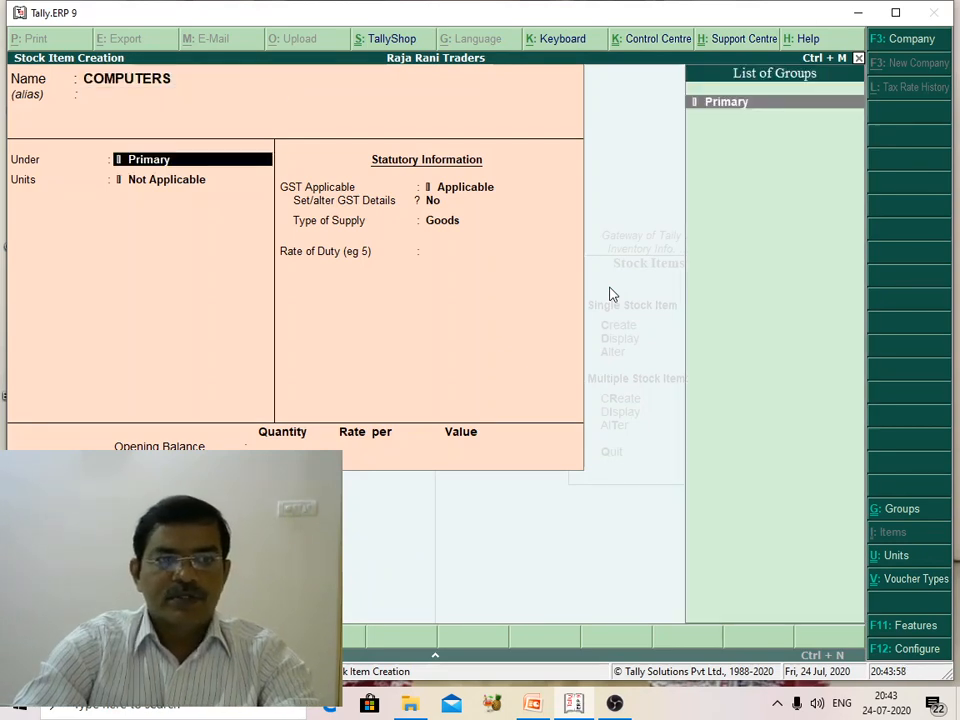
key(Return)
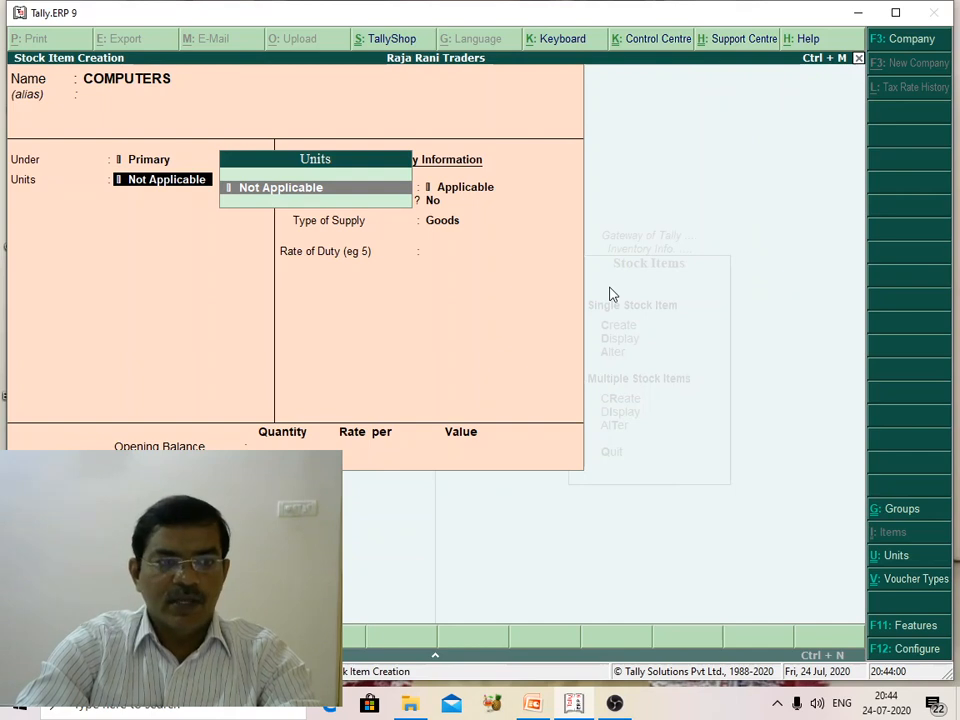
key(Escape)
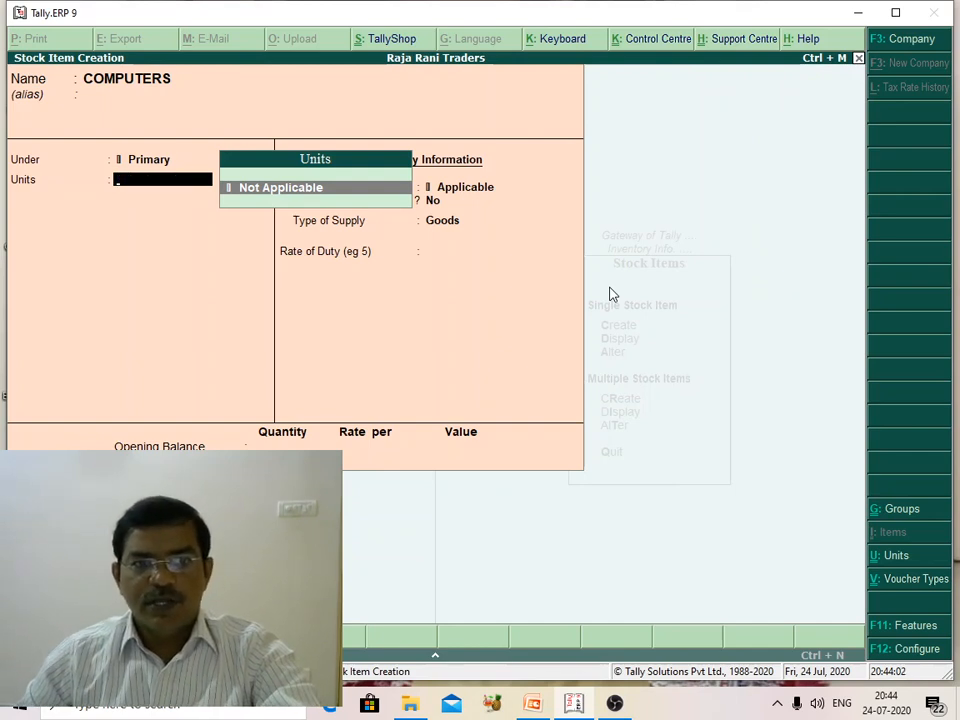
key(Escape)
key(Return)
key(Escape)
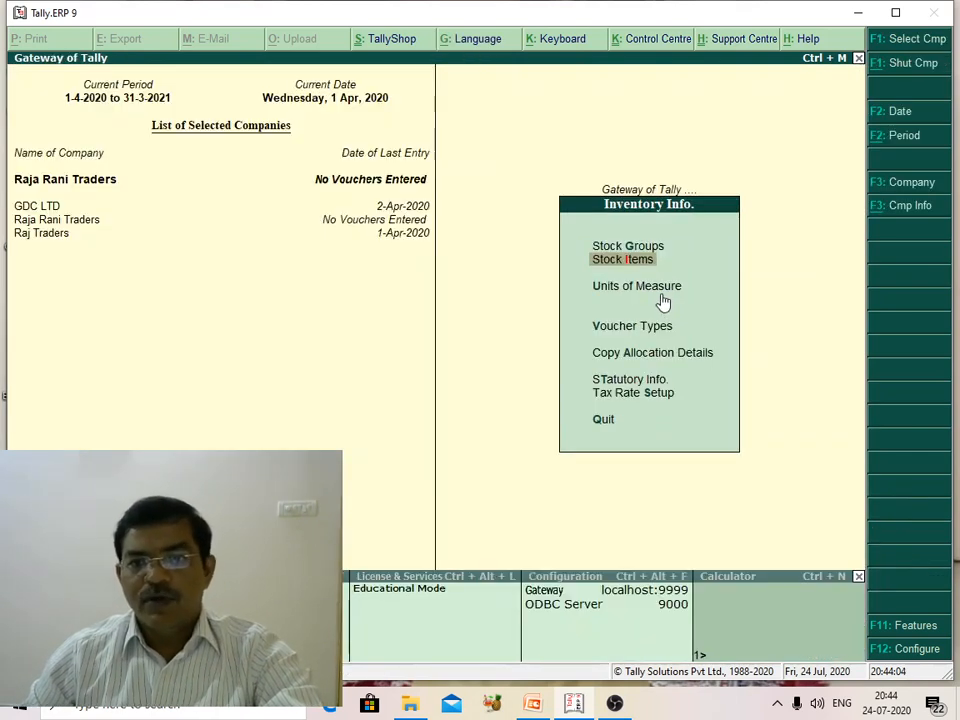
key(Escape)
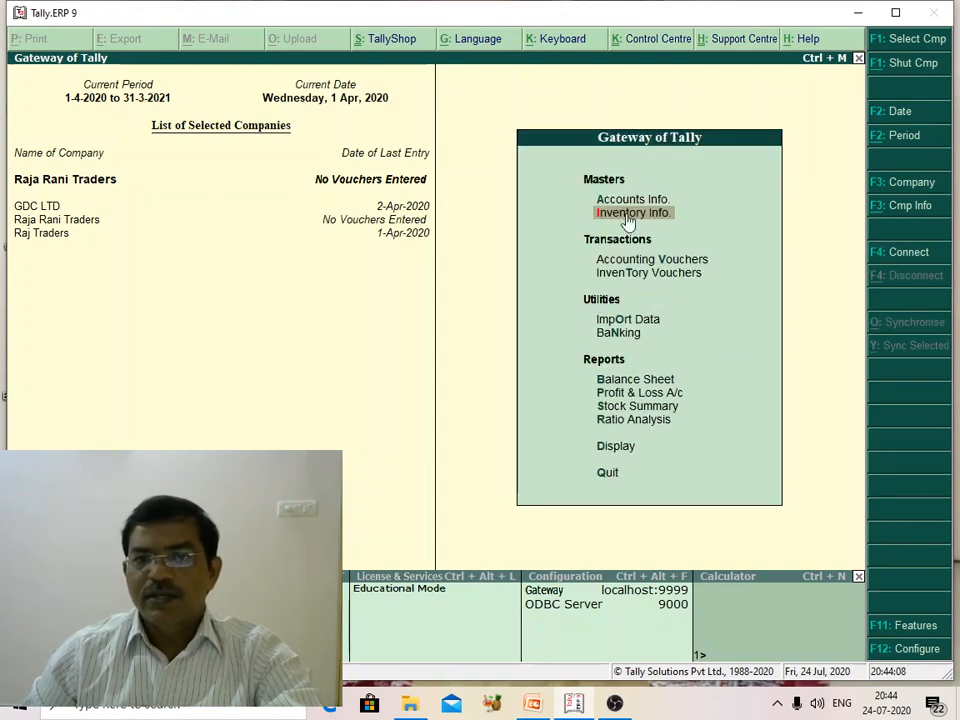
Begin a new unit of measure in the inventory masters and choose Simple as its type
click(630, 215)
click(640, 288)
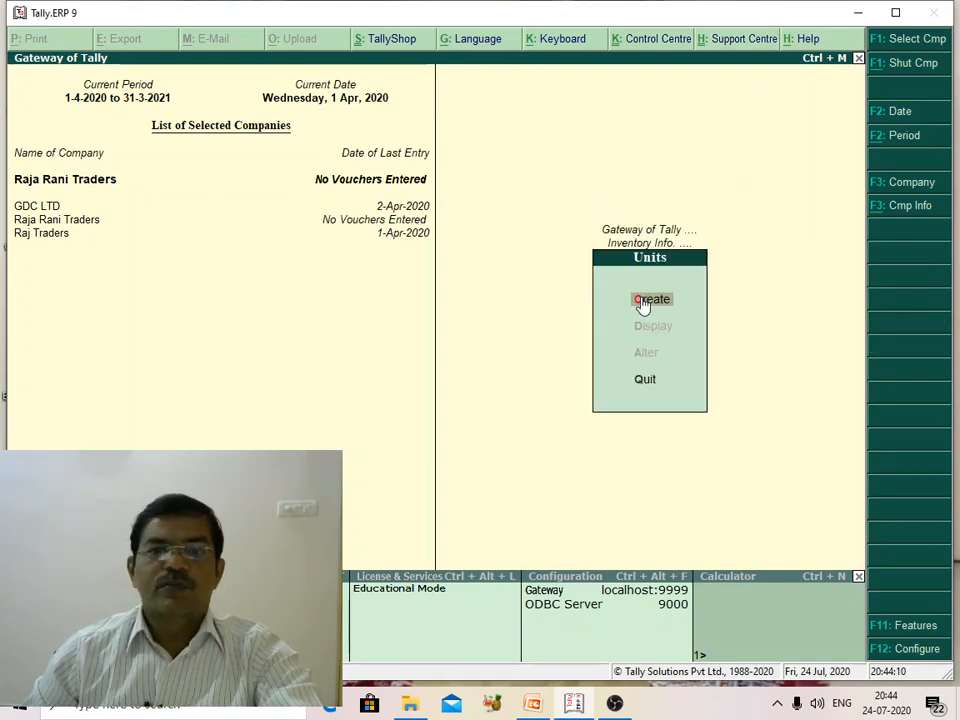
click(642, 302)
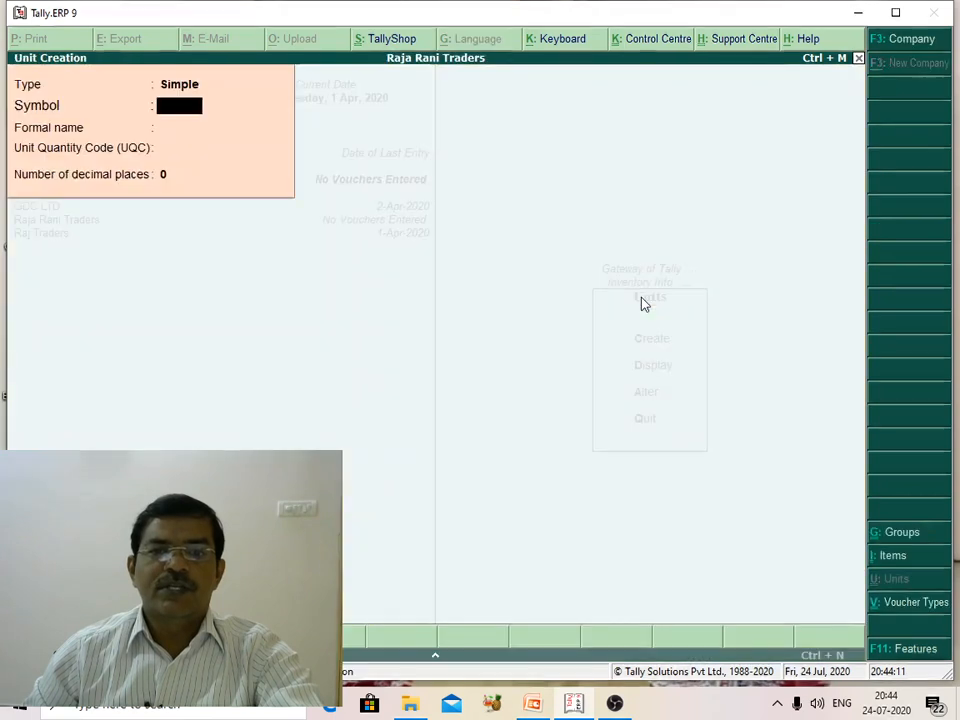
click(194, 88)
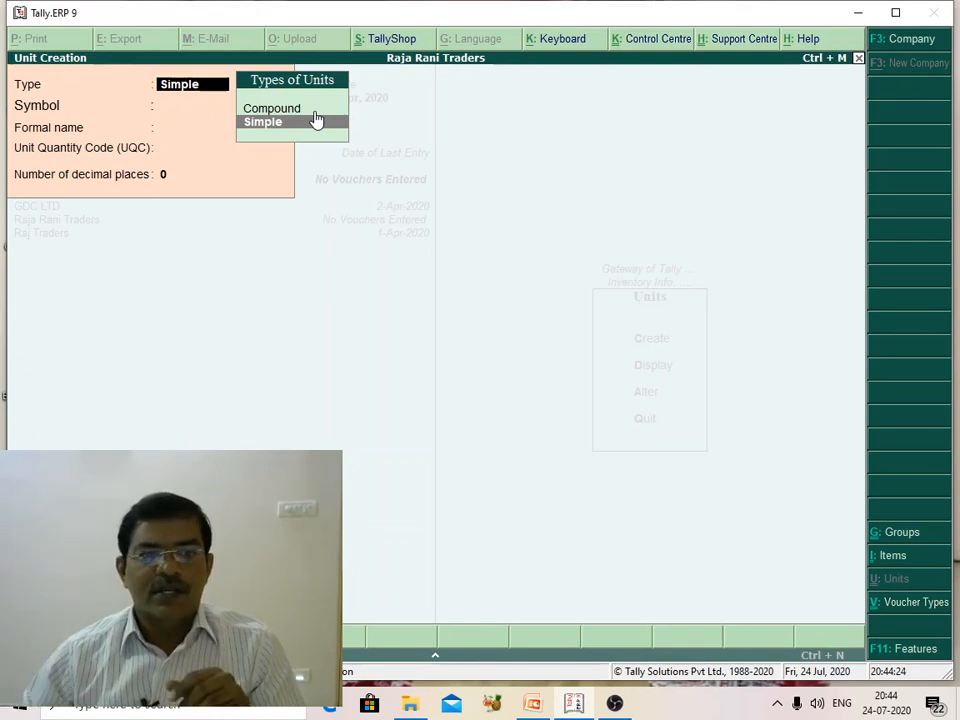
click(285, 124)
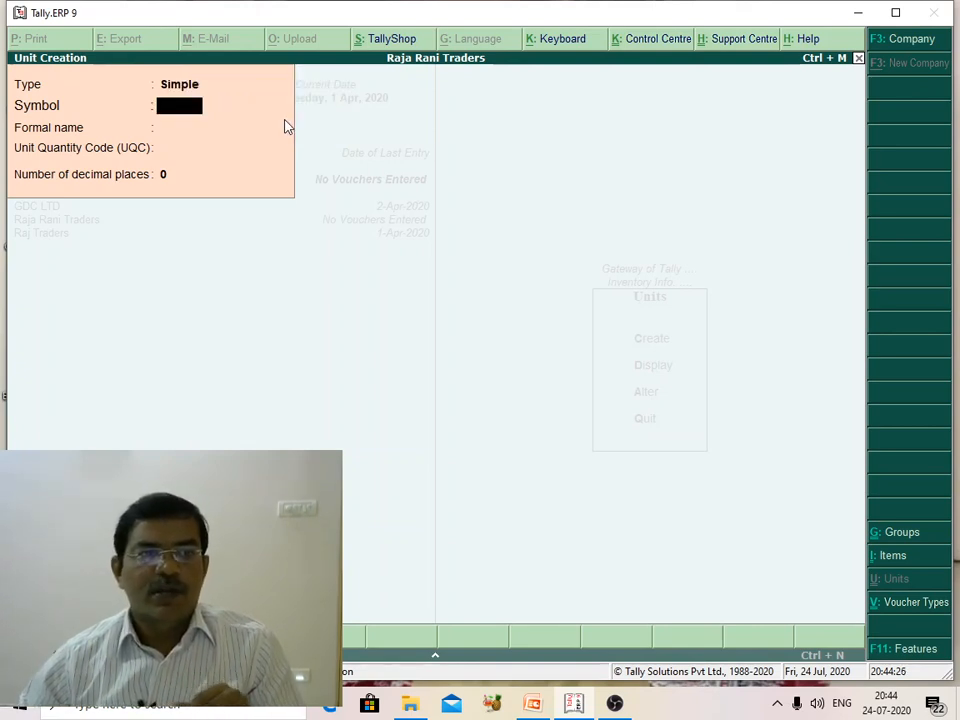
Enter Numbers as the symbol of the new simple unit
text(NUMBE)
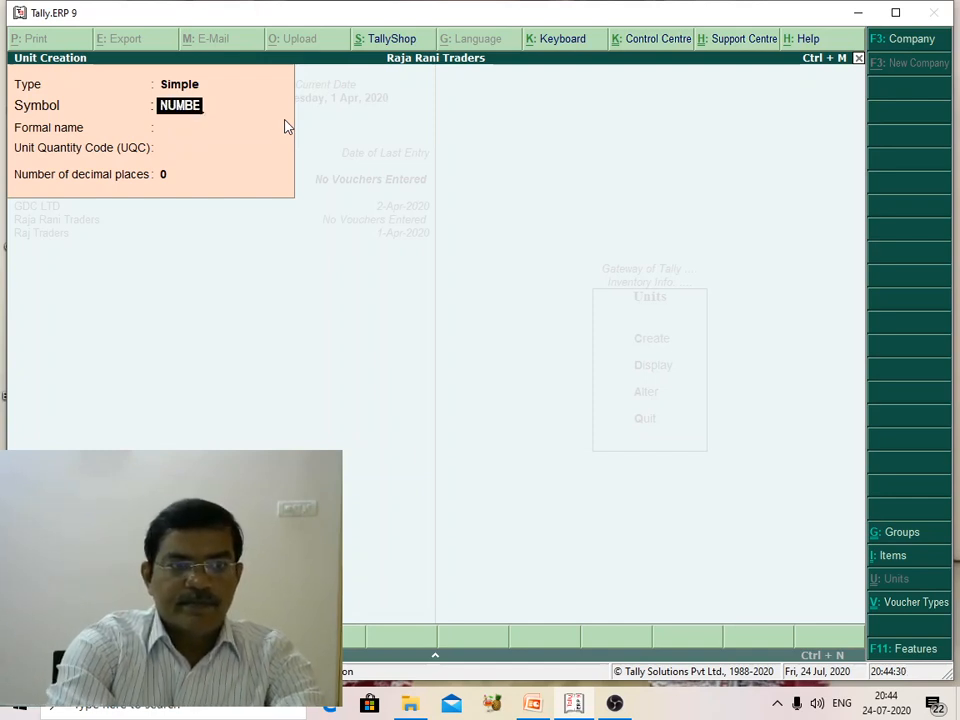
key(BackSpace)
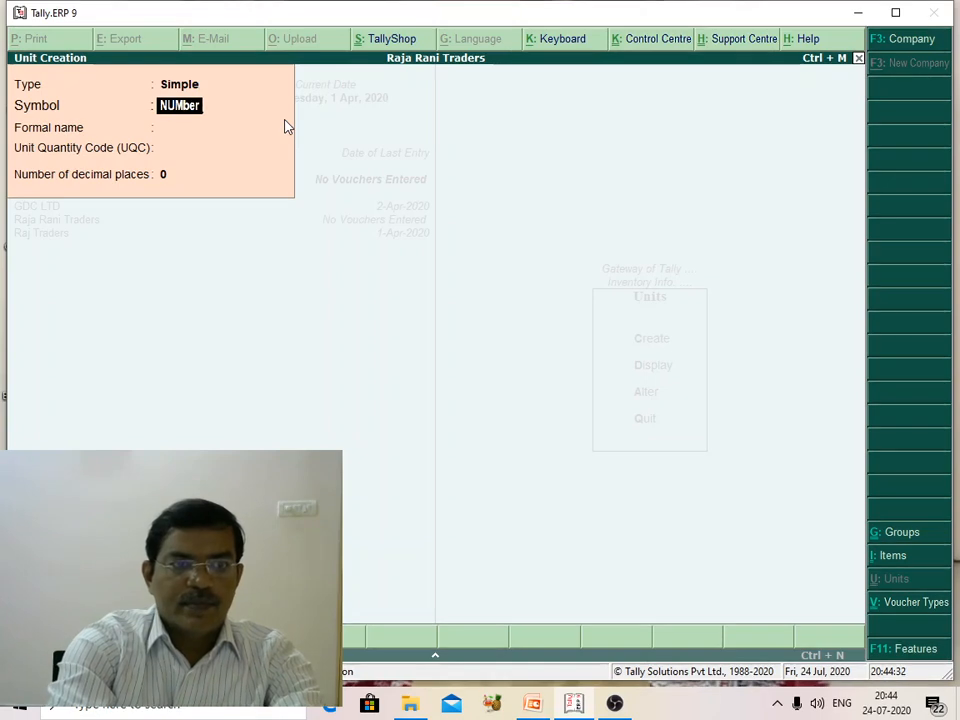
key(BackSpace)
key(BackSpace)
key(BackSpace)
key(BackSpace)
key(BackSpace)
text(umbers)
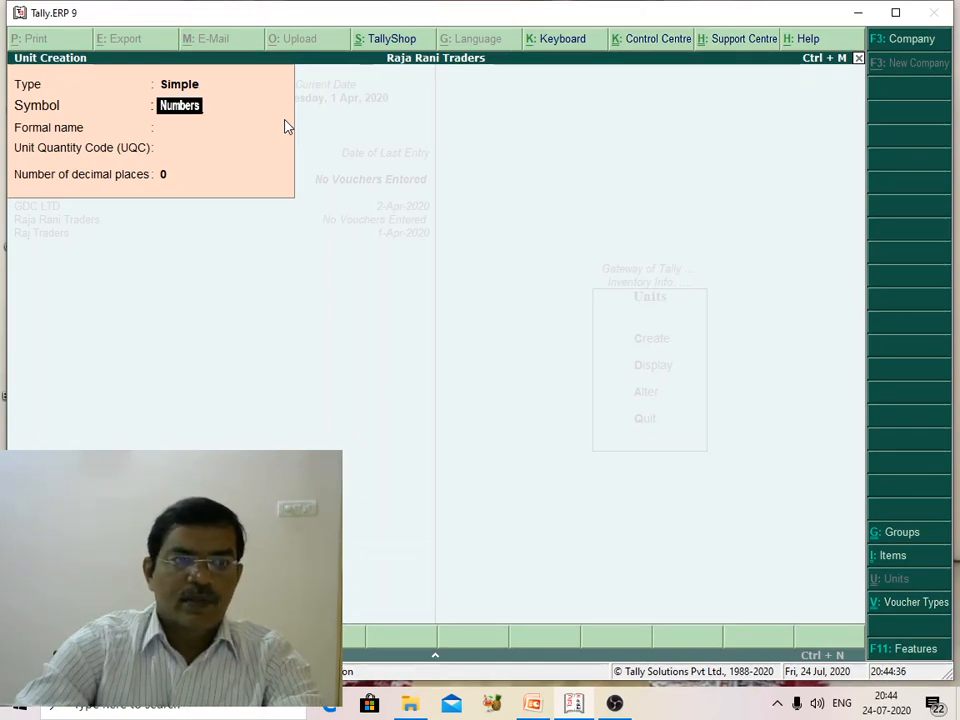
Give the unit the formal name Nos, the quantity code NOS-NUMBERS and 0 decimal places, and save it
key(Return)
text(Nos)
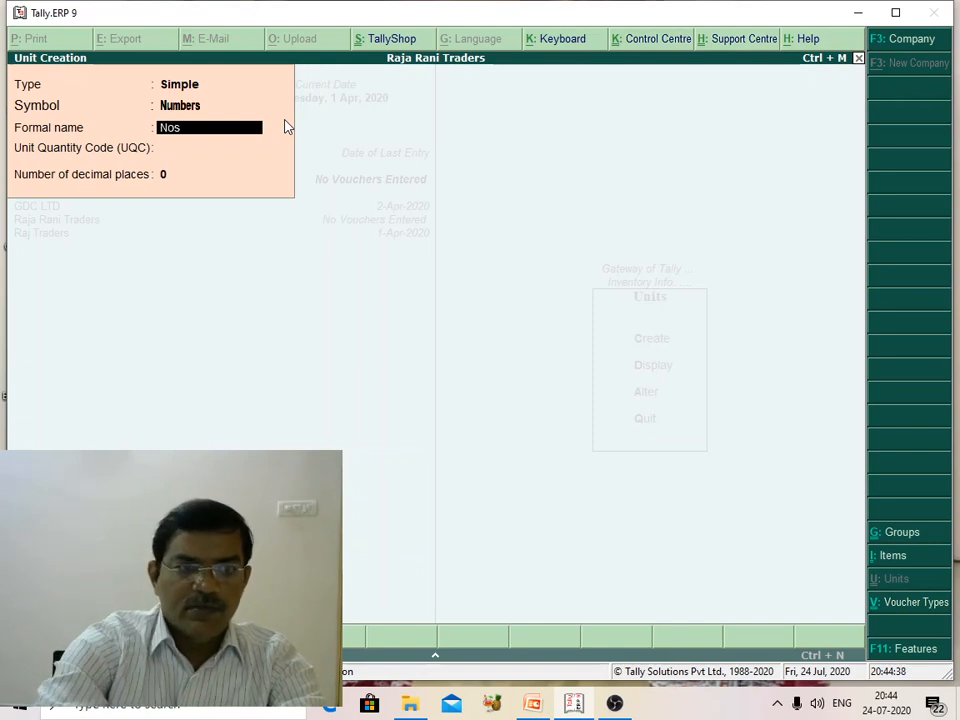
key(Return)
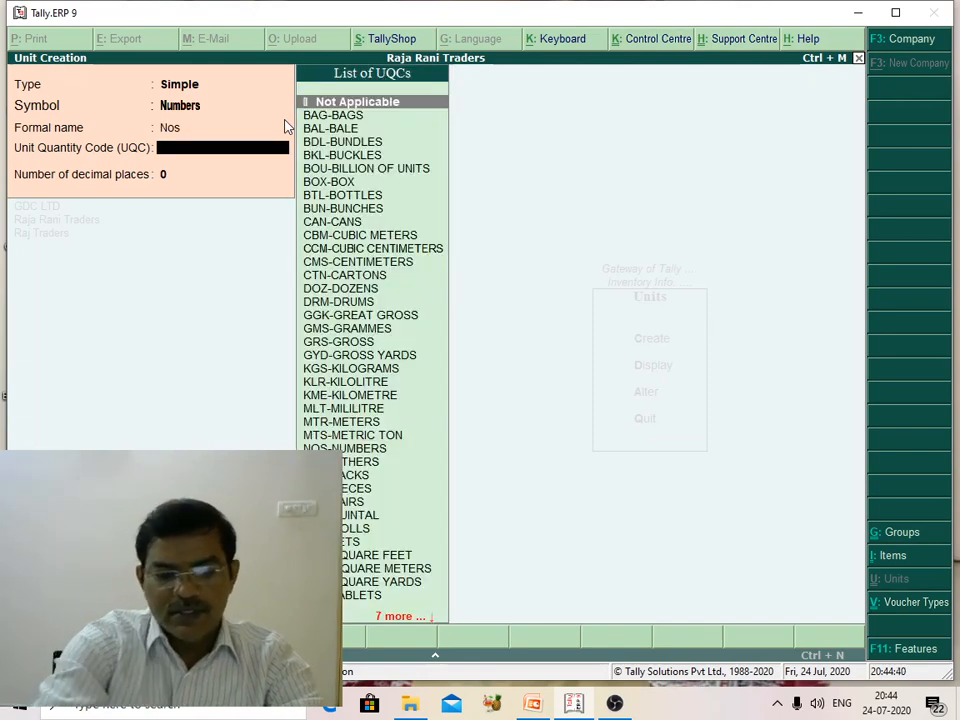
text(n)
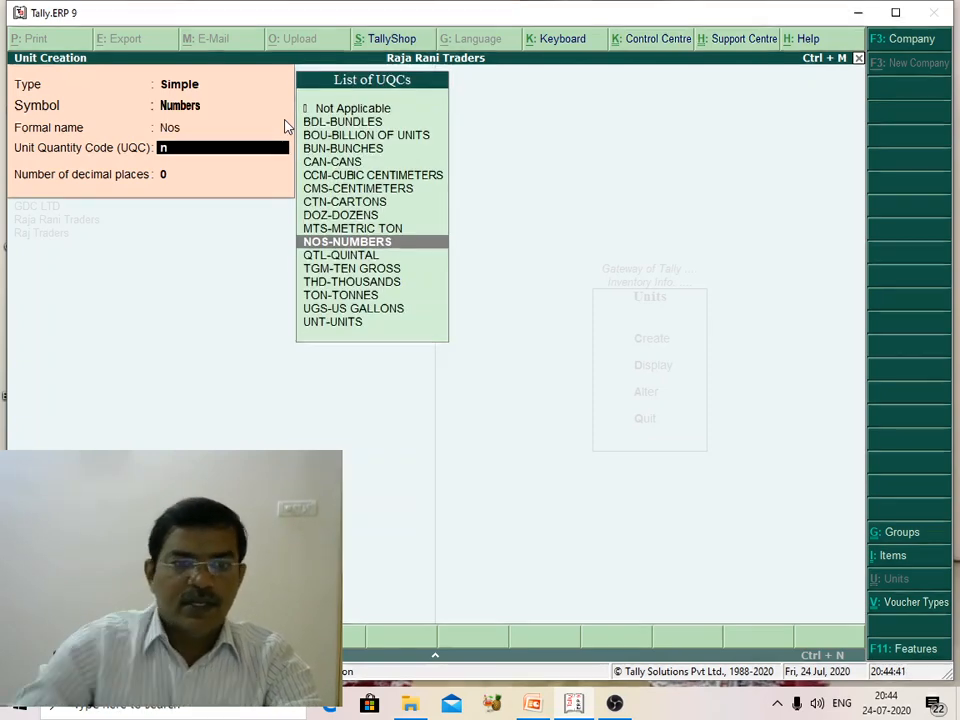
click(330, 242)
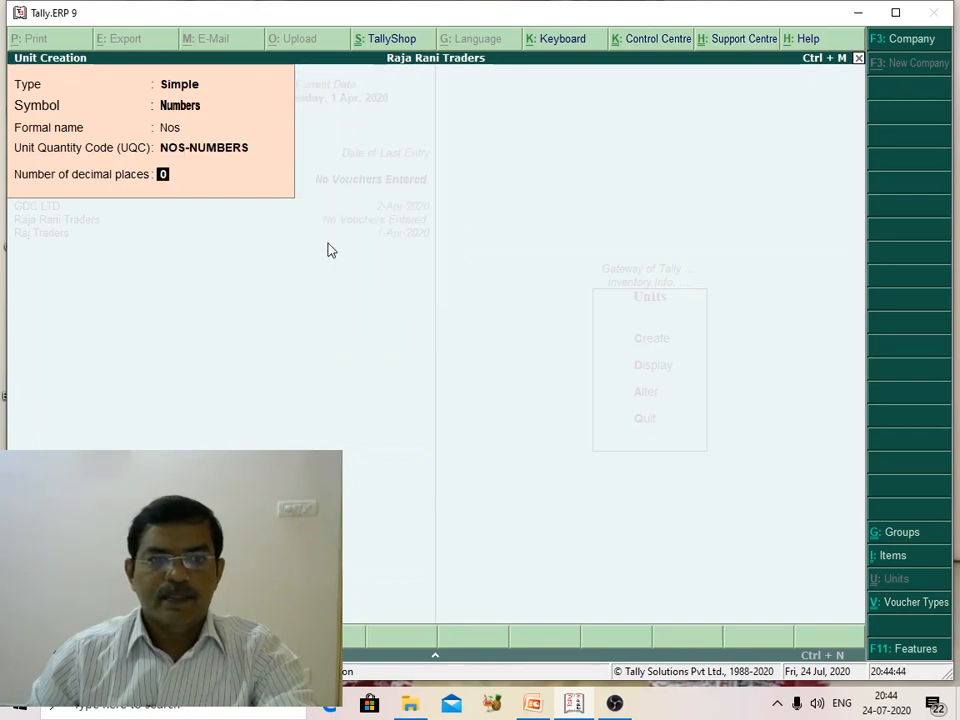
key(Return)
key(Return)
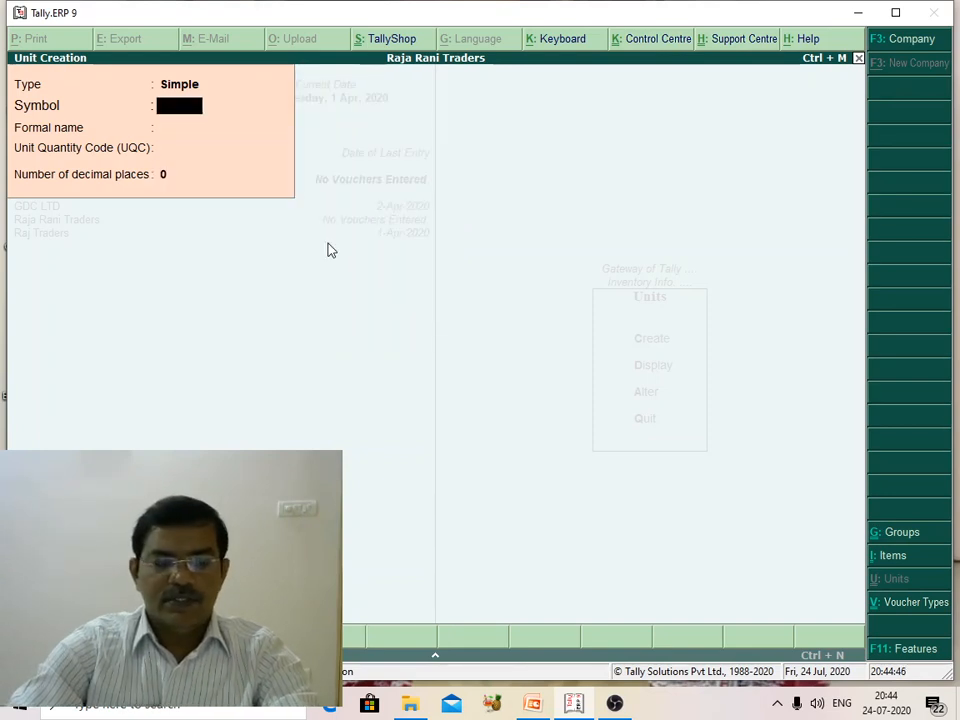
Leave unit creation and begin a new single stock item in the inventory masters
key(Escape)
key(Escape)
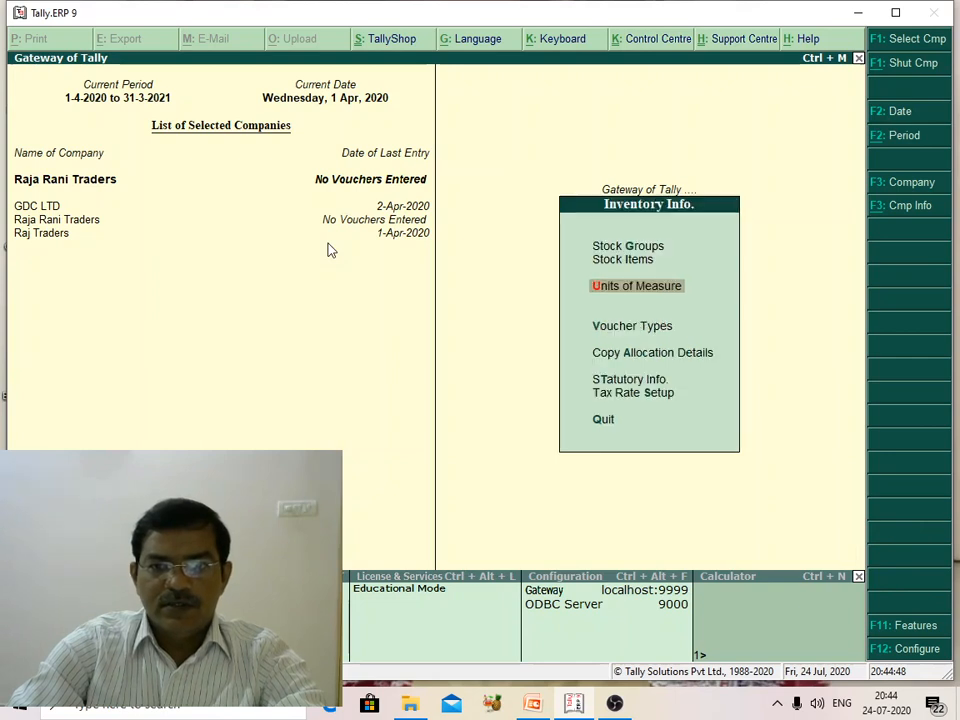
key(Escape)
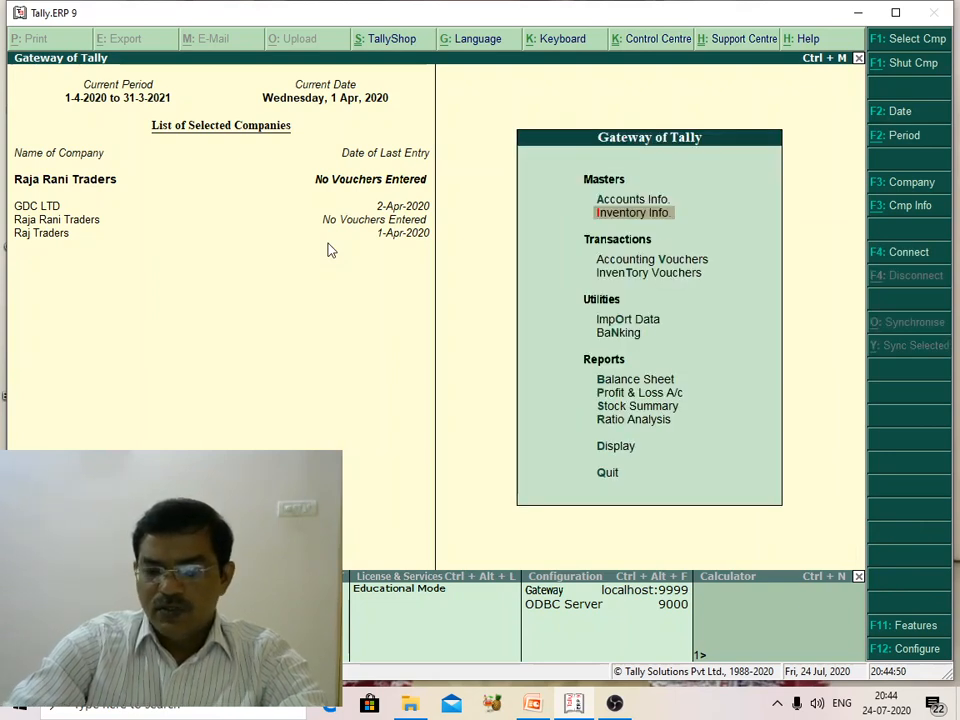
key(Return)
key(Down)
key(Return)
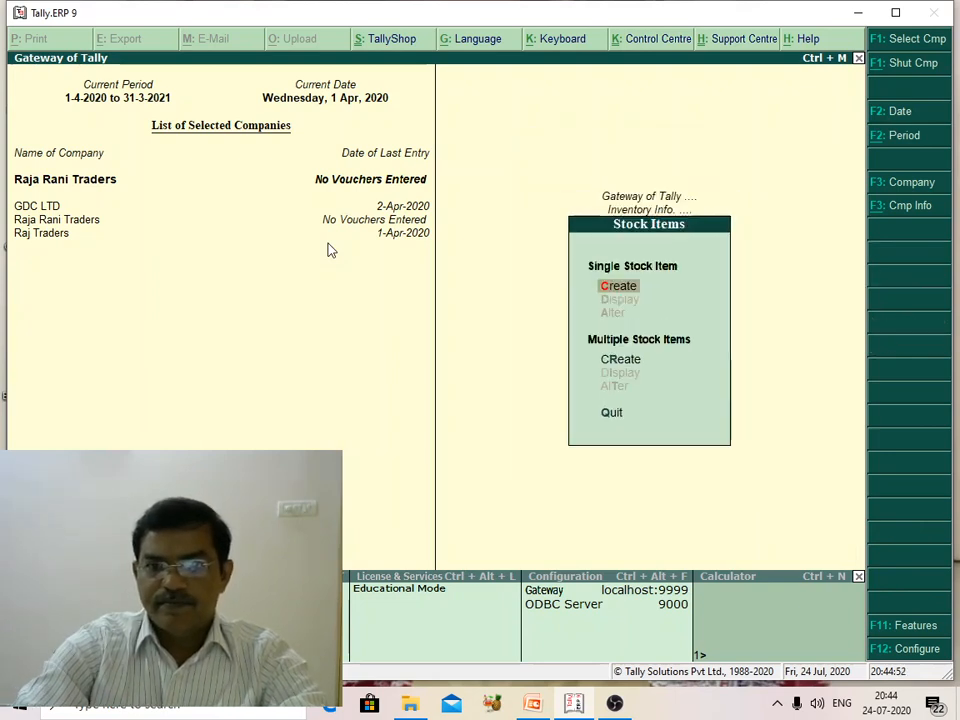
key(Return)
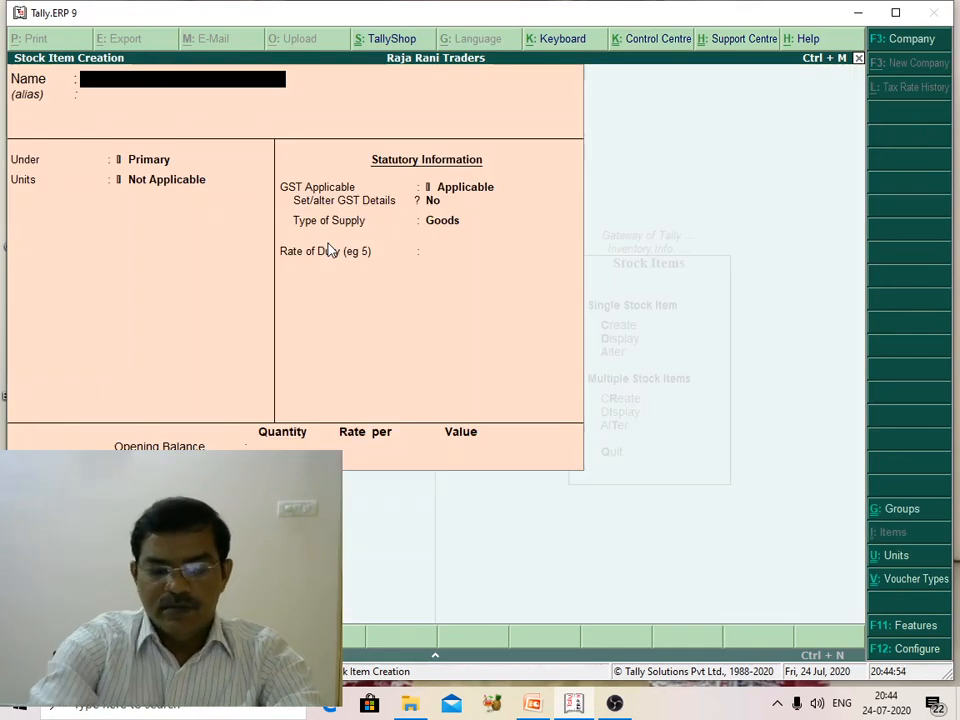
Name the stock item Computers, keep it under Primary and set its unit to Numbers
text(Com)
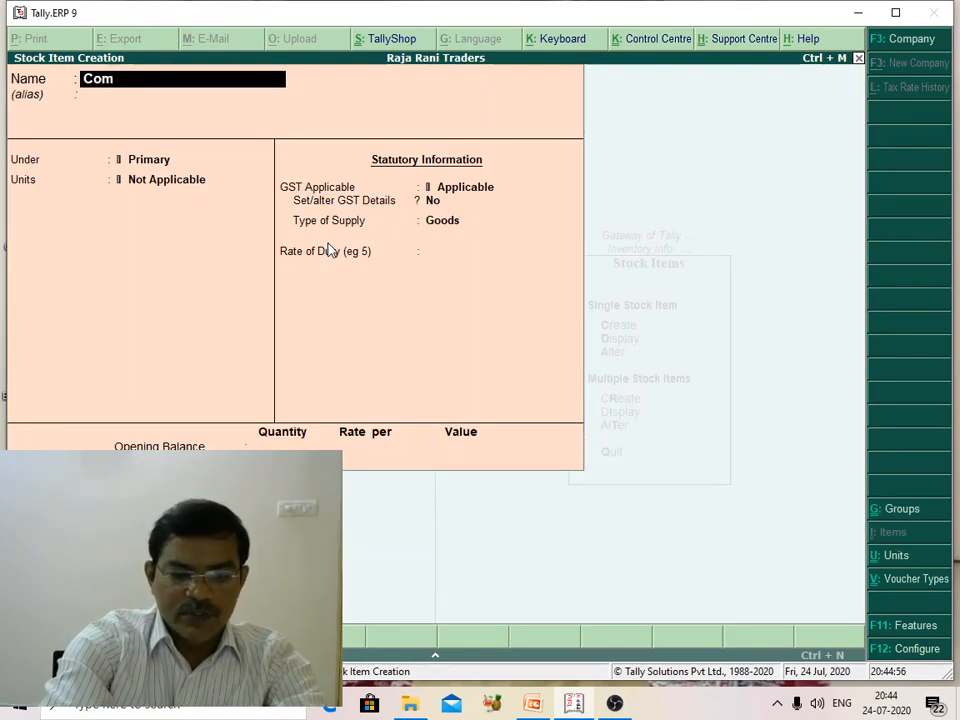
text(puters)
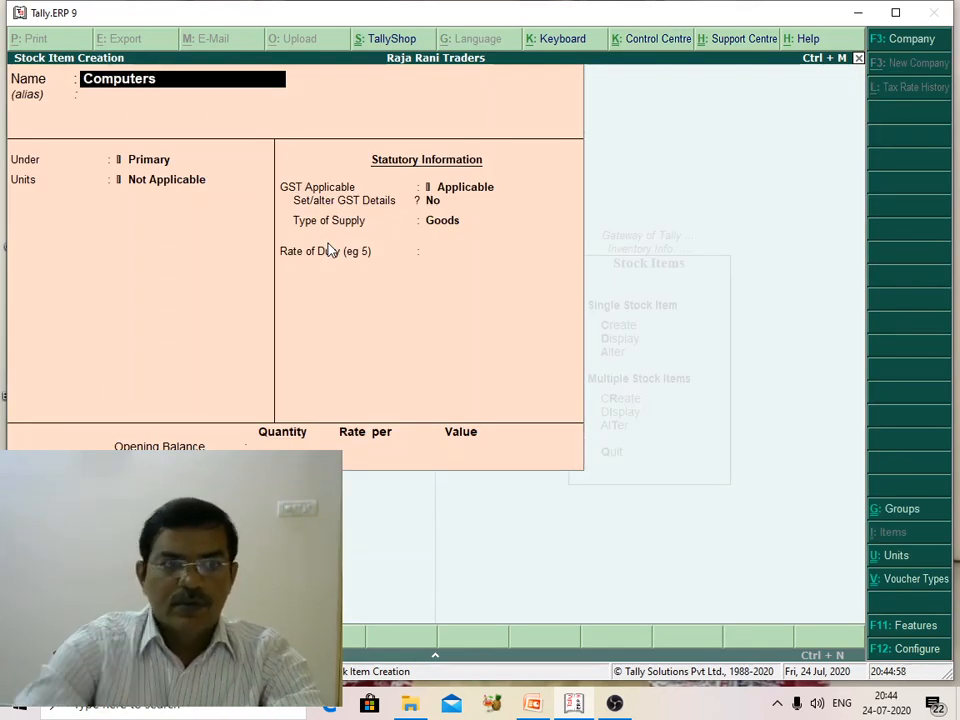
key(Return)
key(Return)
key(Return)
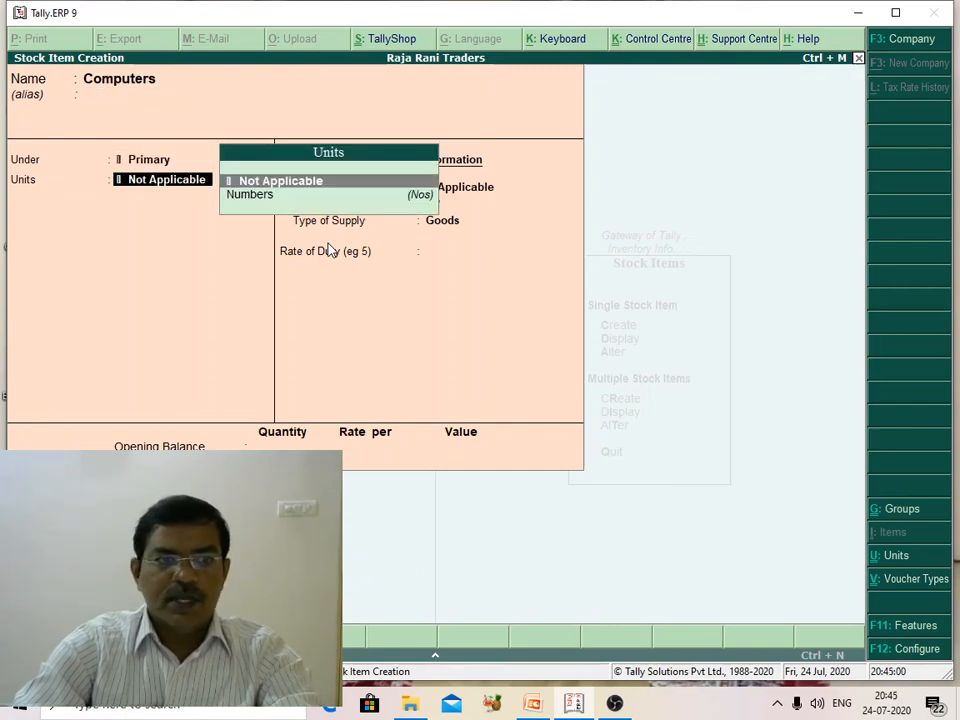
key(Down)
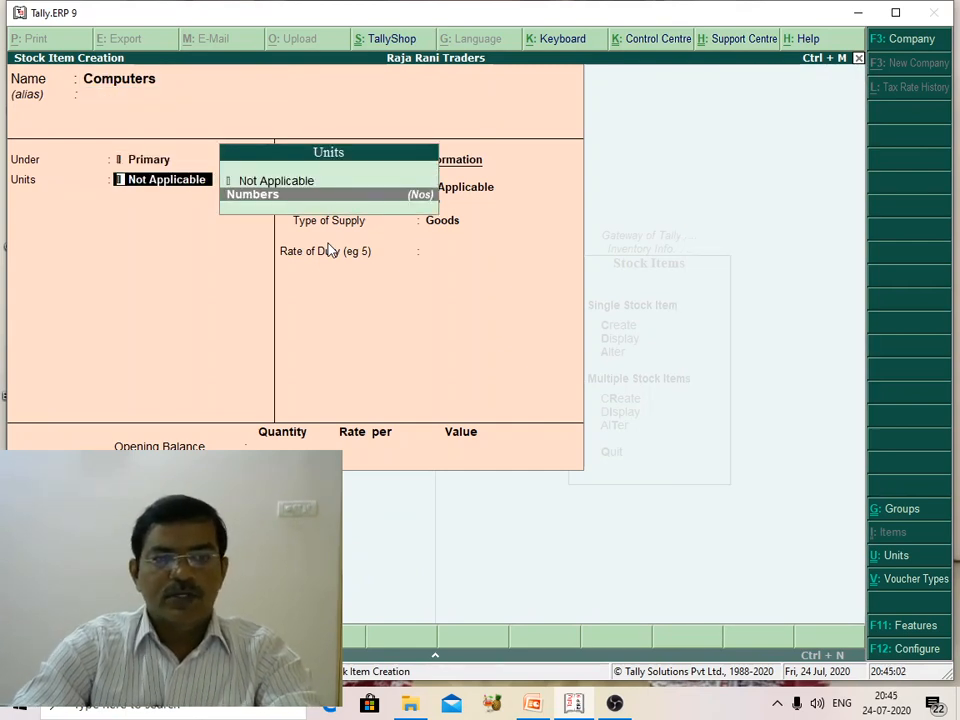
key(Return)
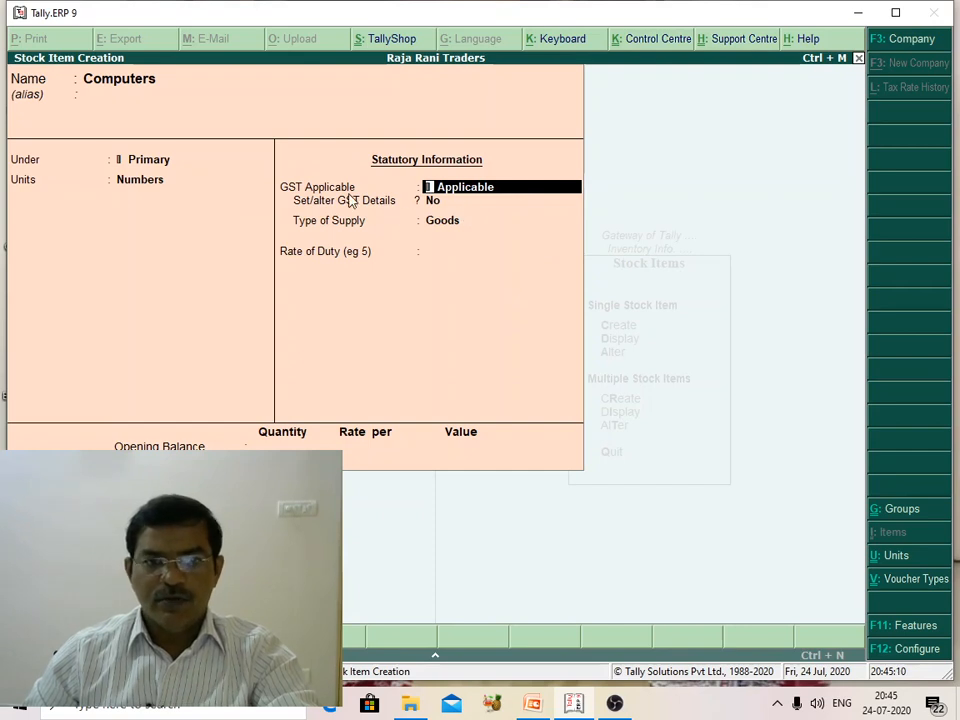
Keep GST applicable for the item, turn on its GST details, and enter the description Computers and HSN/SAC code 123456
key(Return)
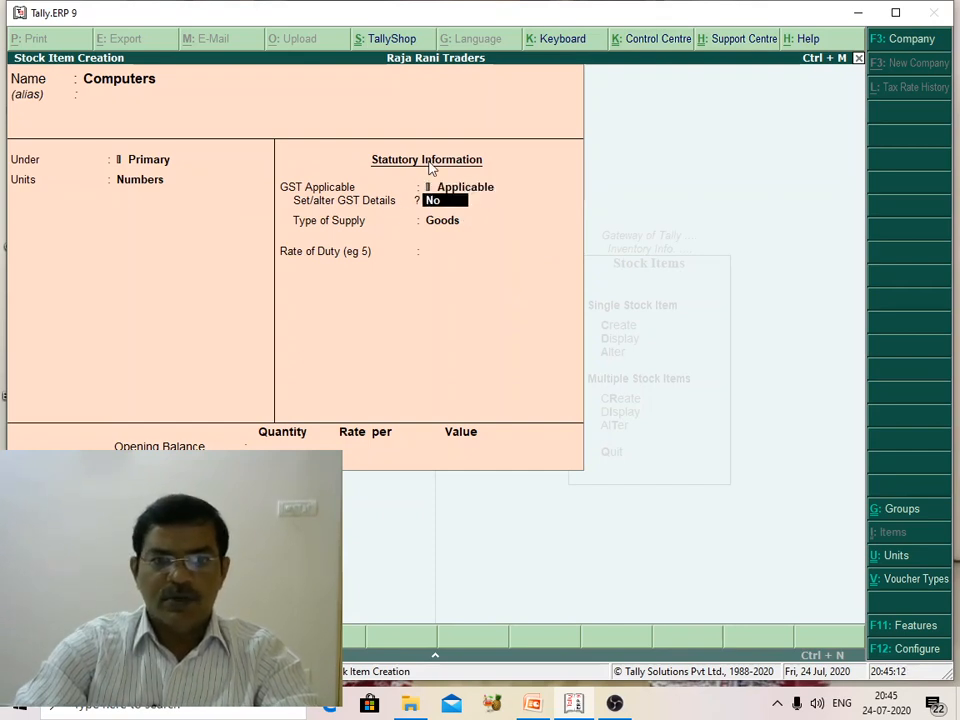
text(yes)
key(Return)
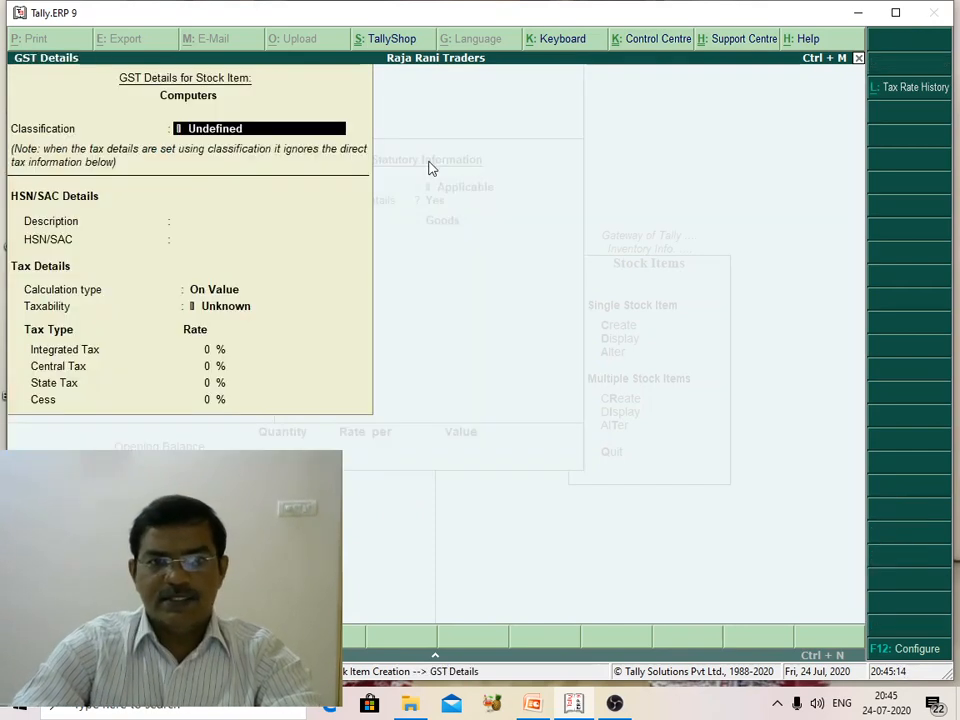
key(Return)
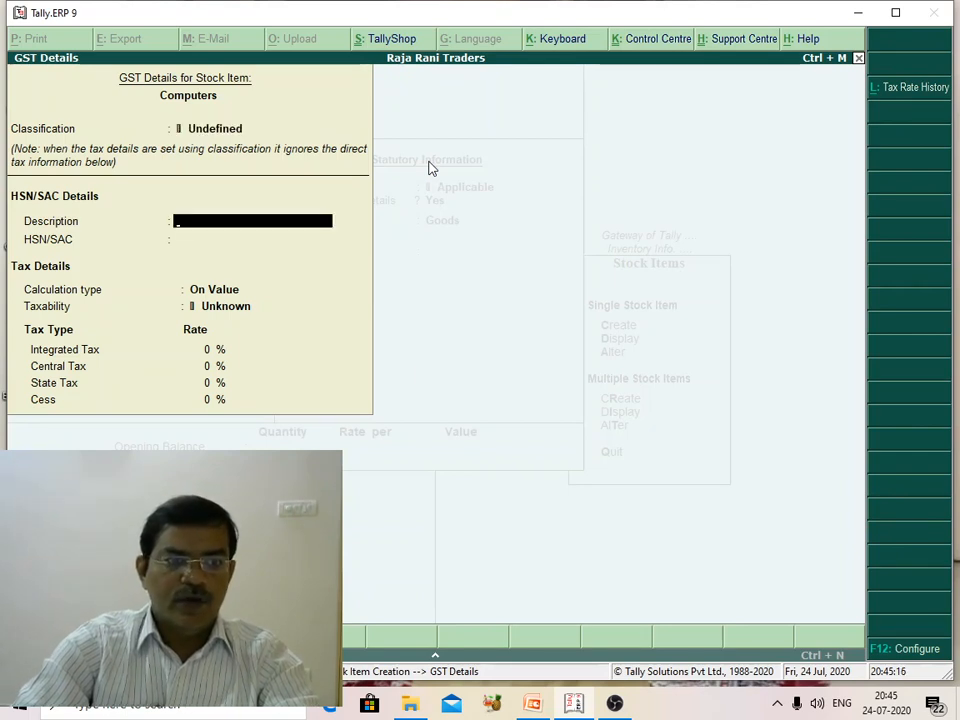
text(Com)
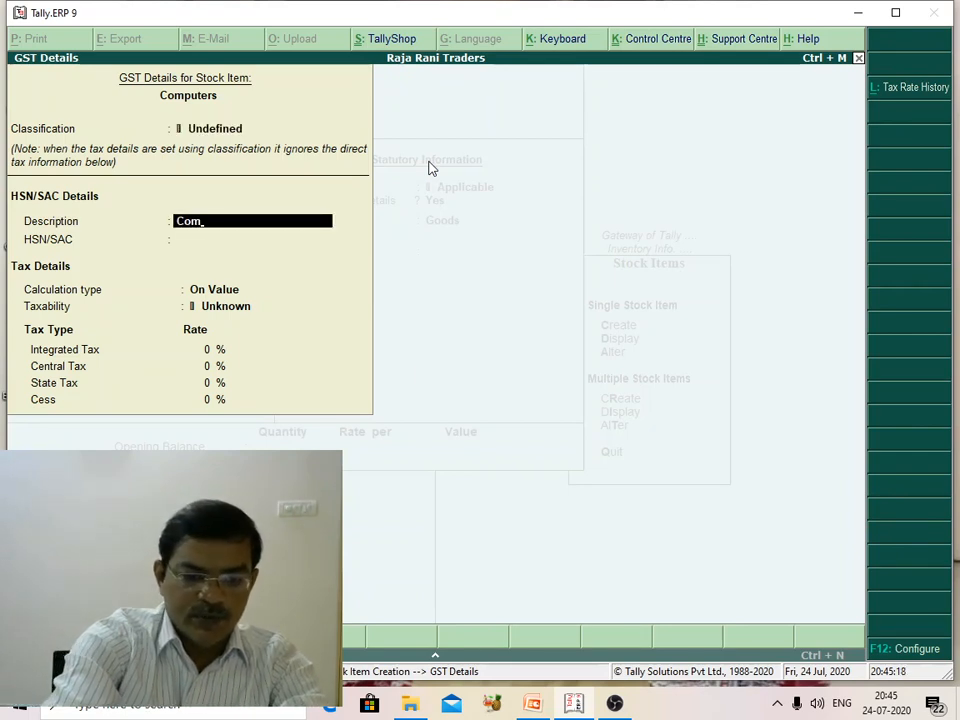
text(puters)
key(Return)
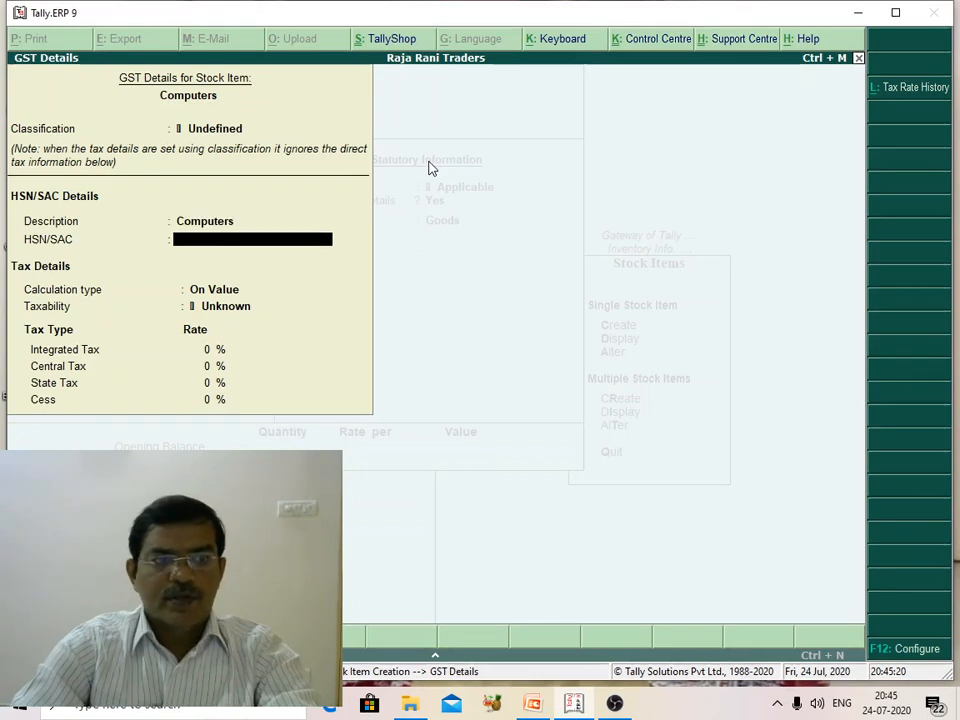
text(123456)
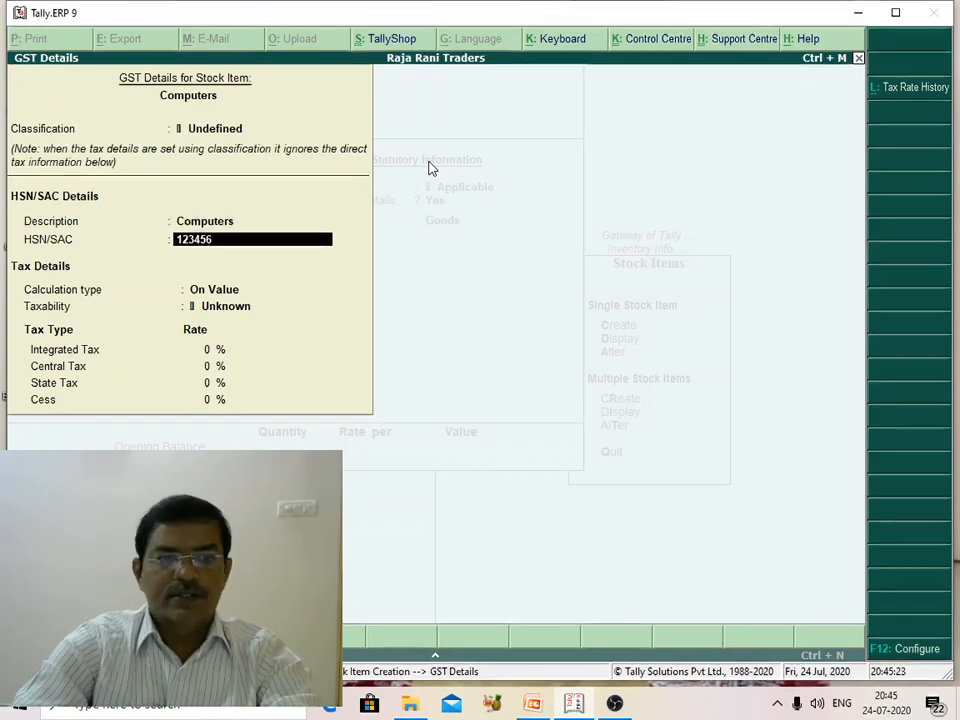
key(Return)
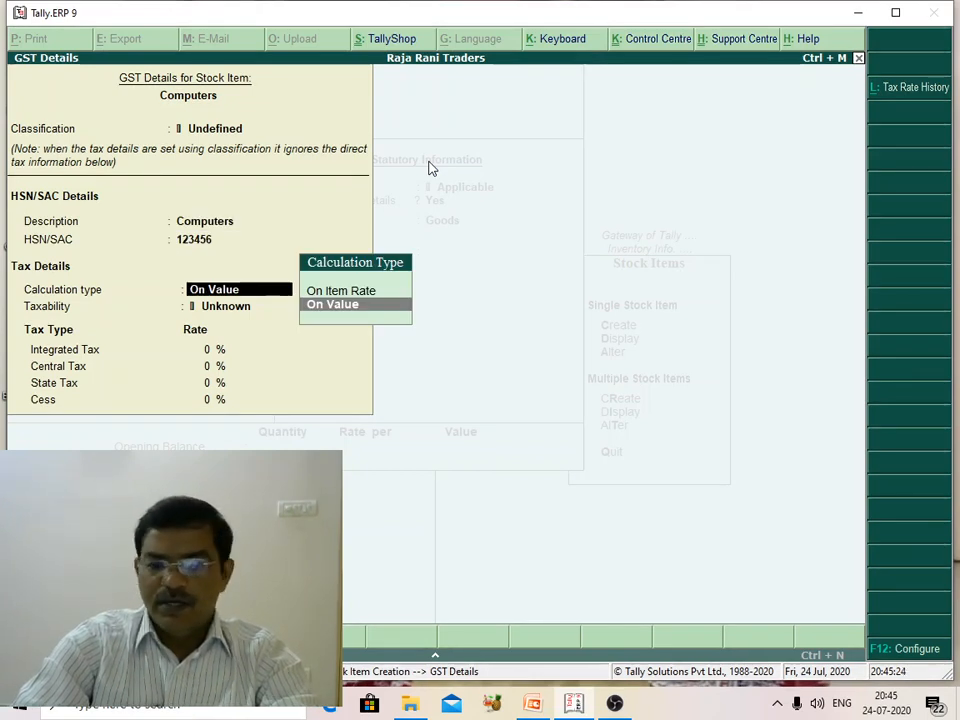
Keep the tax calculation type On Value and set the item's taxability to Taxable
key(Return)
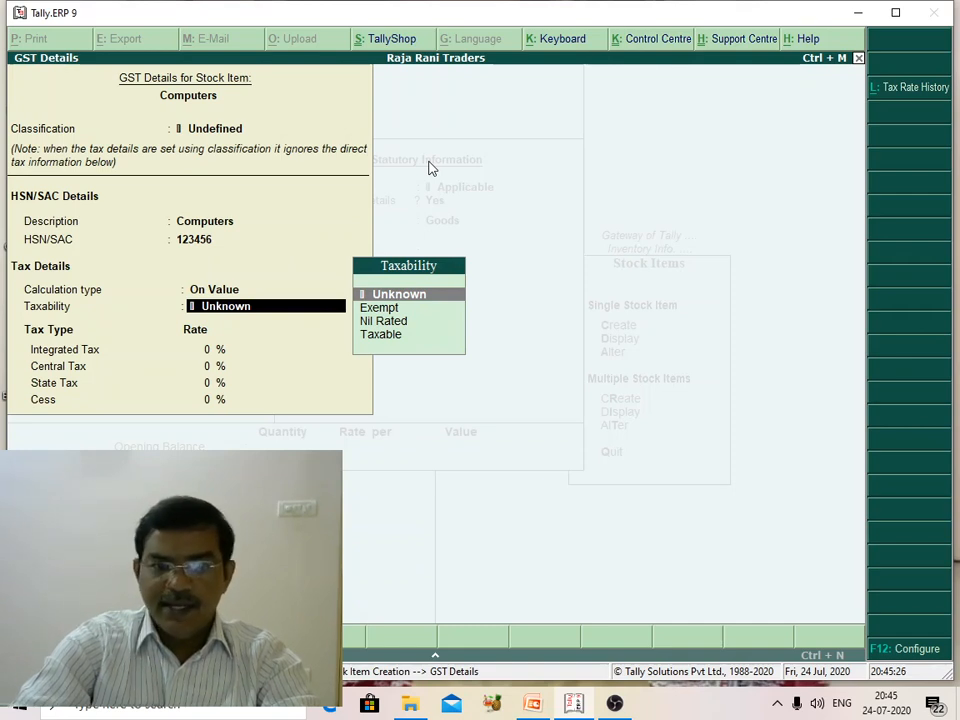
key(Down)
key(Down)
key(Down)
key(Return)
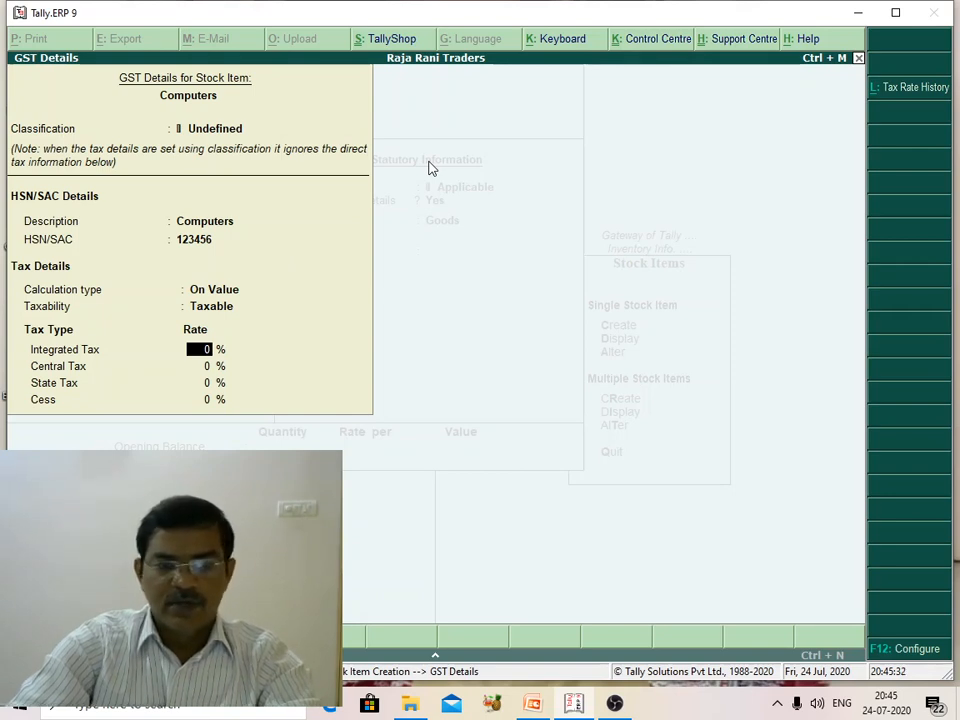
Set the integrated tax rate to 18%, accept 9% central and 9% state tax with 0% cess, and accept the GST details
text(18)
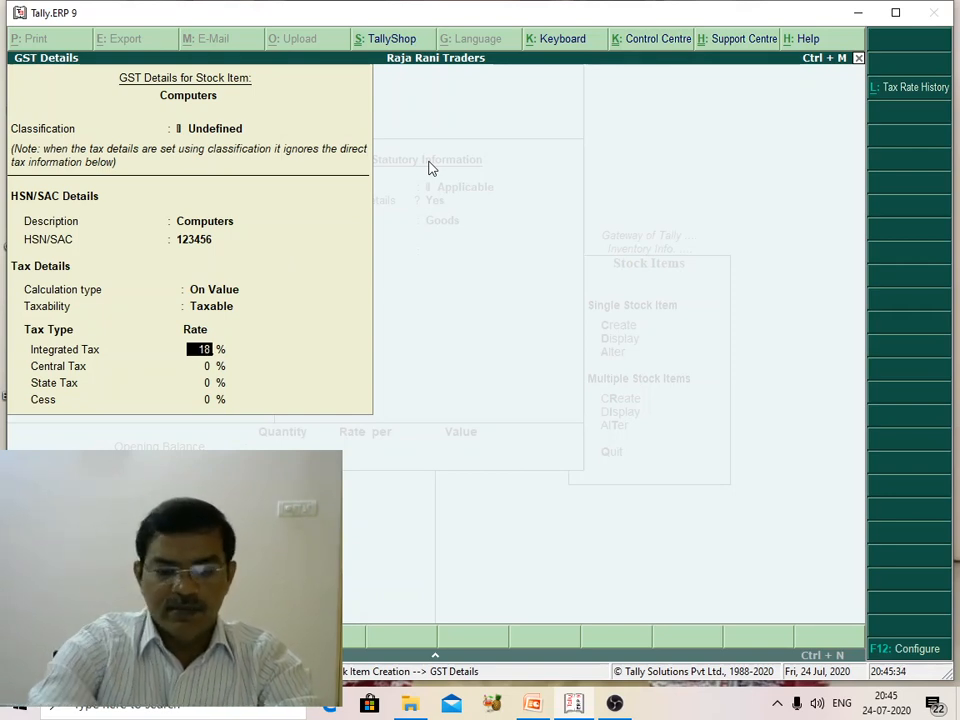
text(%)
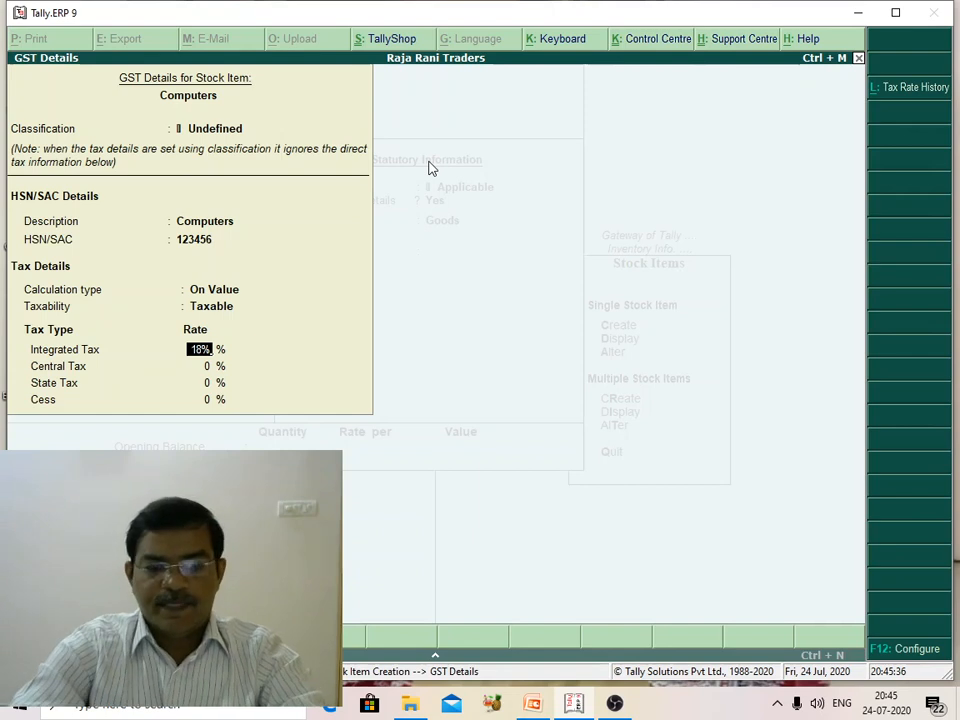
key(BackSpace)
key(Return)
key(Return)
key(Return)
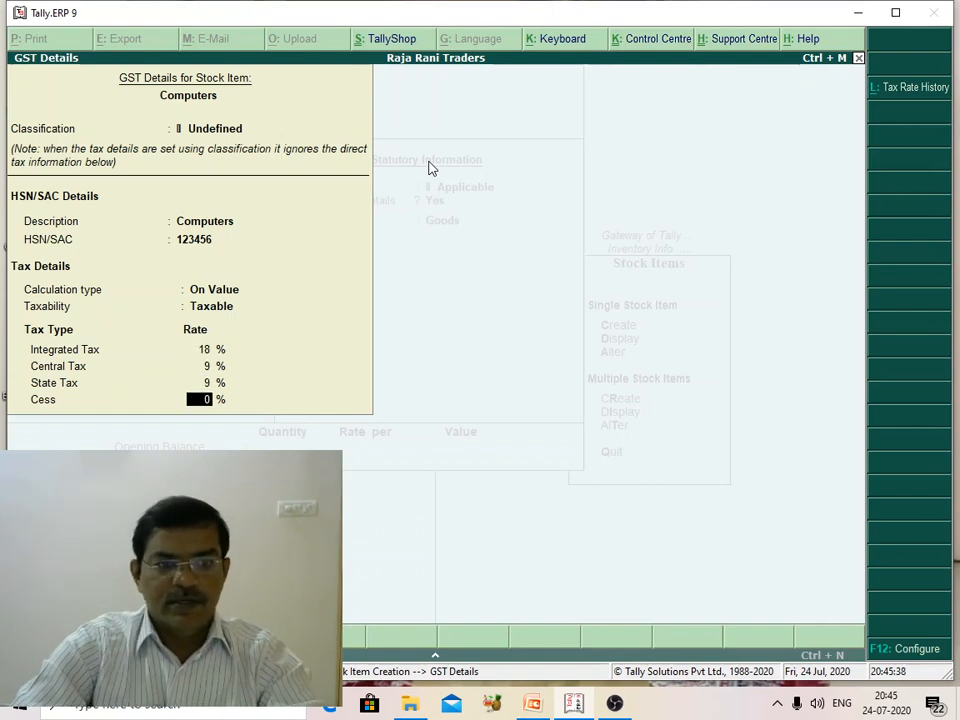
key(Return)
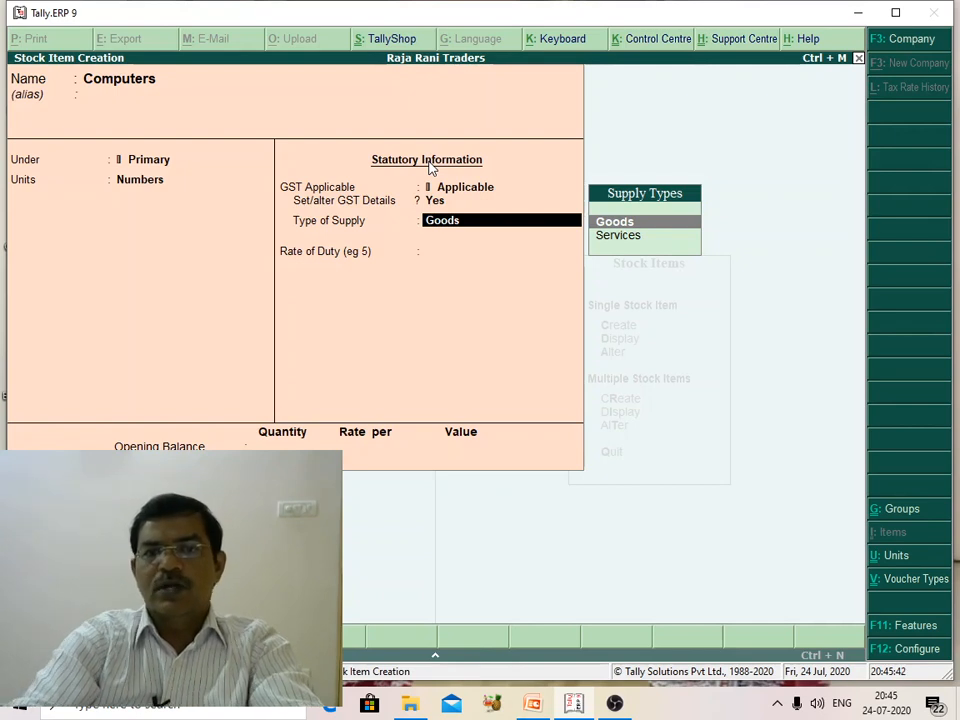
Keep Goods as the type of supply, enter no duty rate or opening balance, and save the Computers stock item
key(Return)
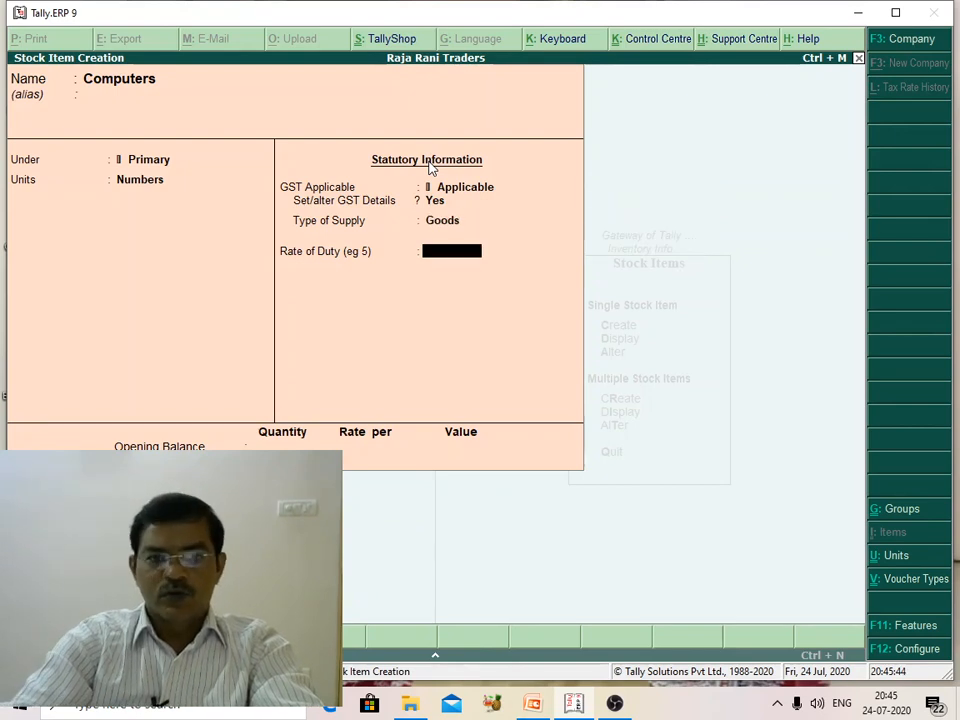
key(Return)
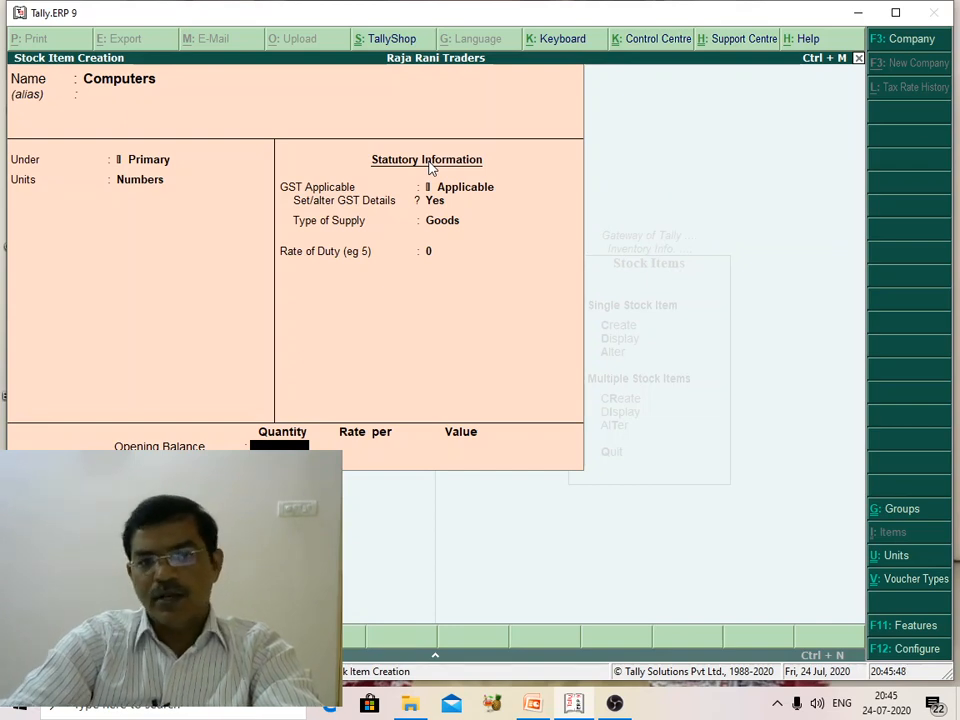
key(Return)
key(Return)
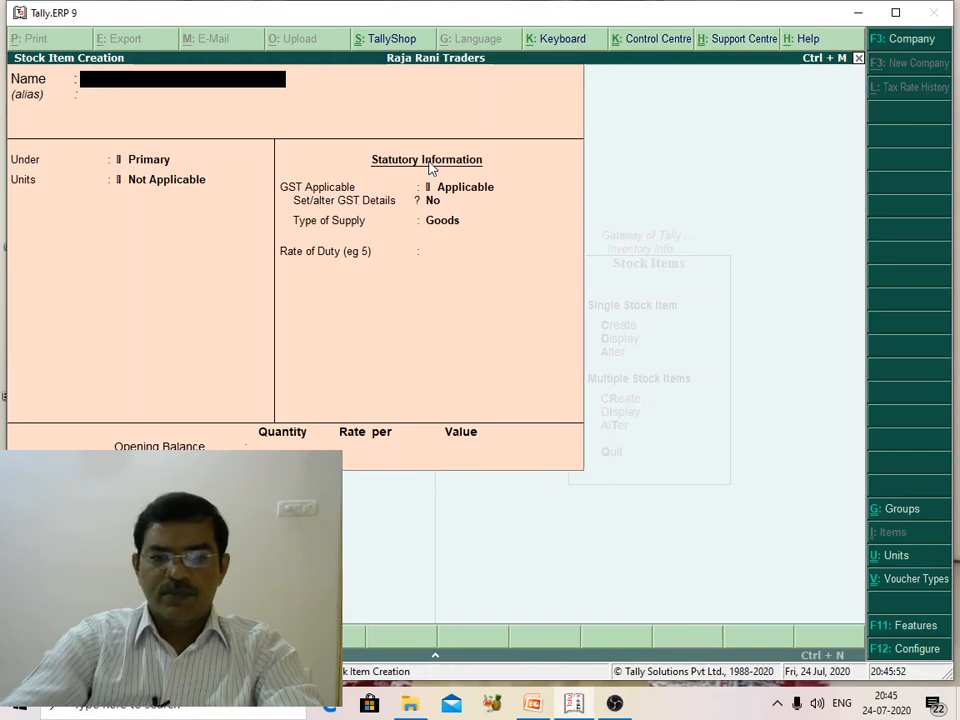
Switch to PowerPoint and add the bullet "CGST A/C , SGST A/C" below the accounting masters line on the Steps slide
click(529, 706)
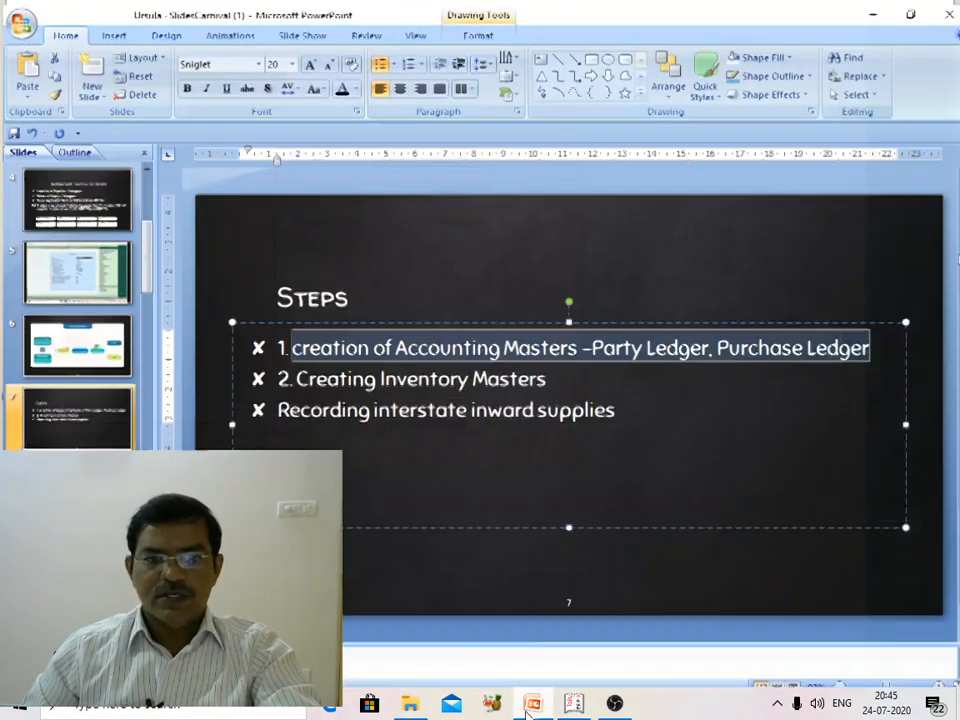
click(460, 350)
double_click(604, 341)
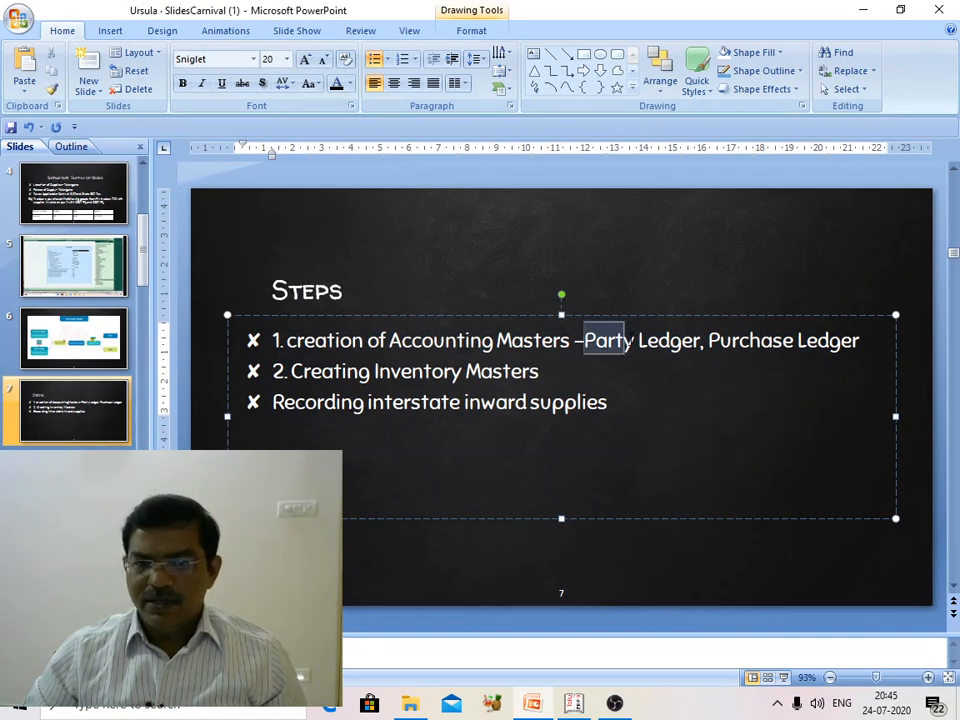
drag(628, 343, 855, 341)
double_click(745, 341)
click(890, 342)
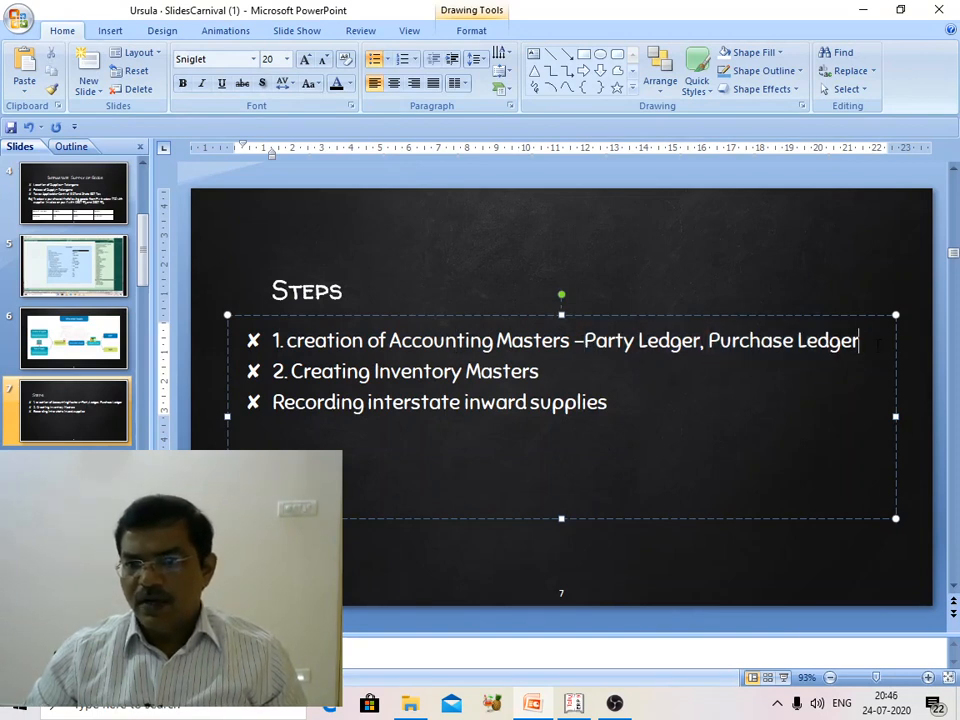
key(Return)
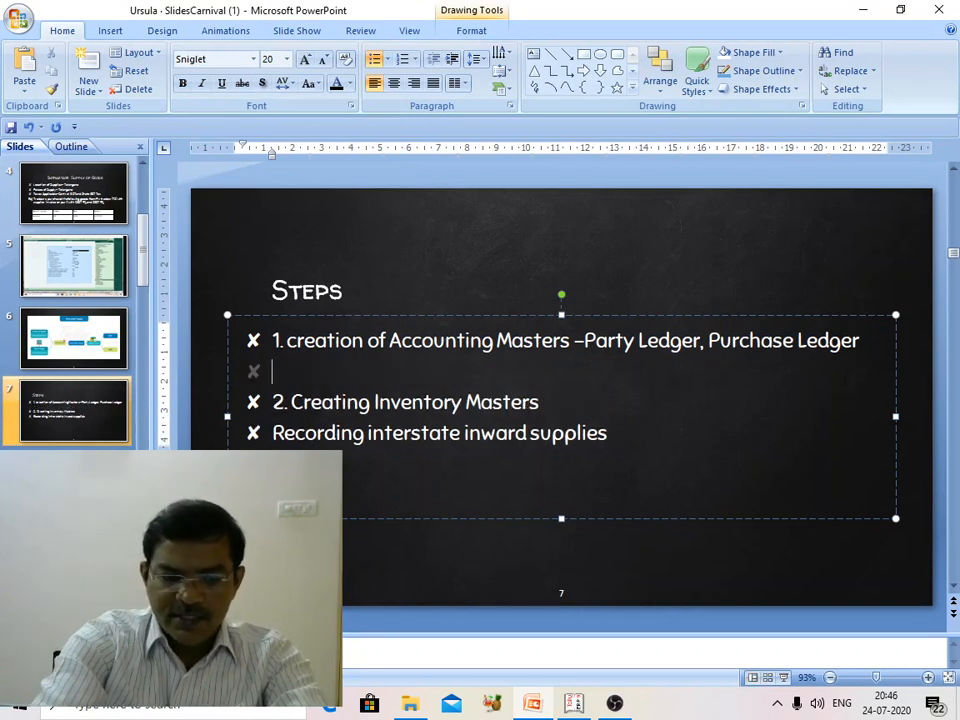
text(CS)
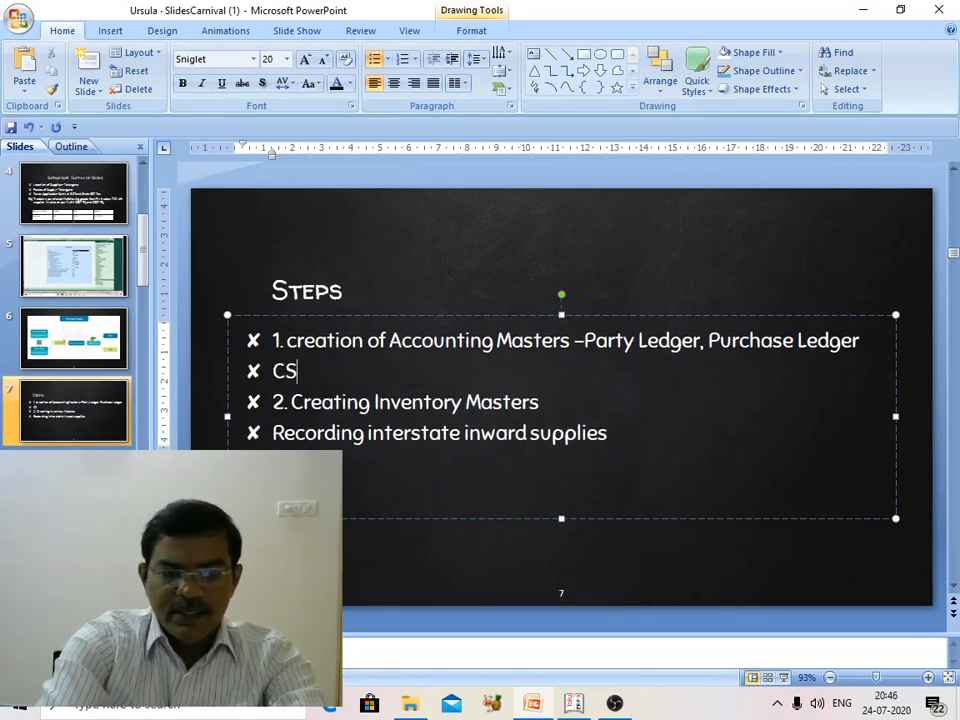
key(BackSpace)
text(GST A)
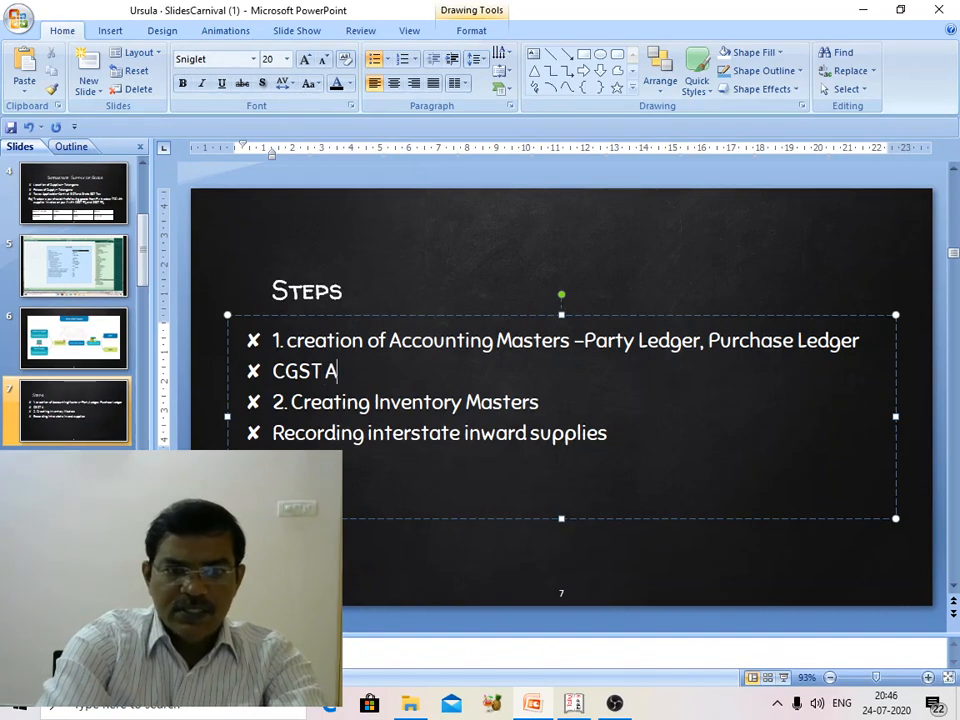
text(/C)
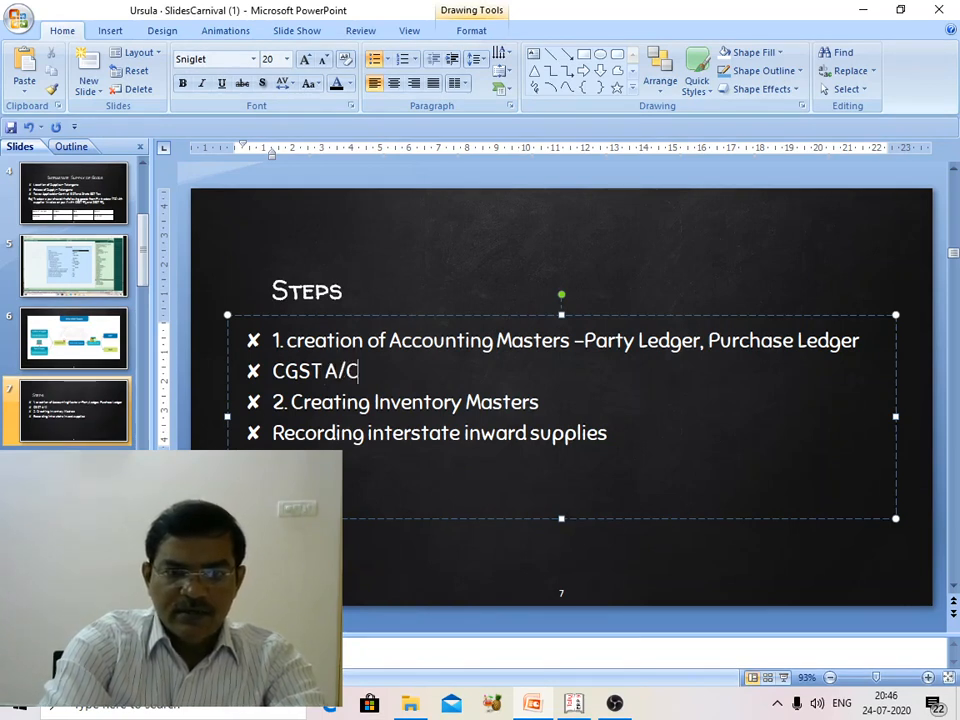
text(, S)
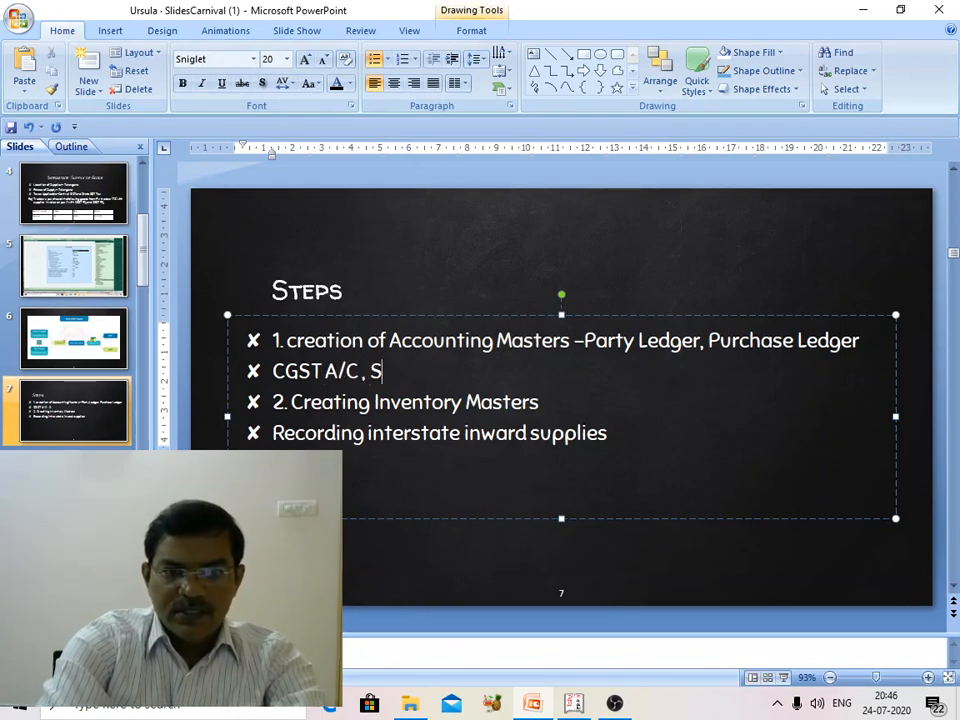
text(GST A)
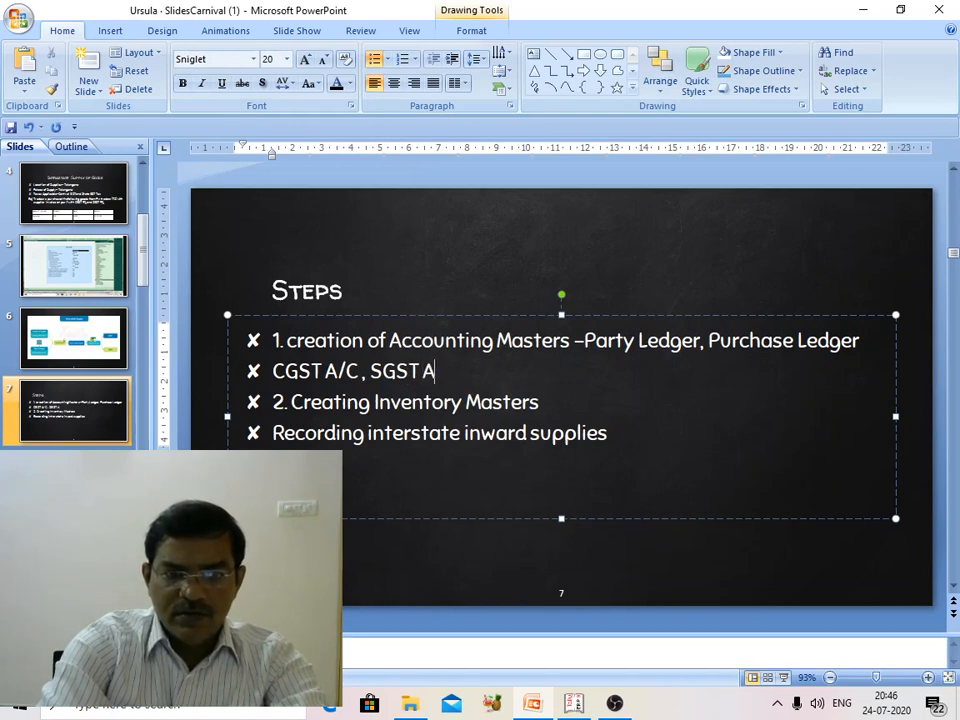
text(/C)
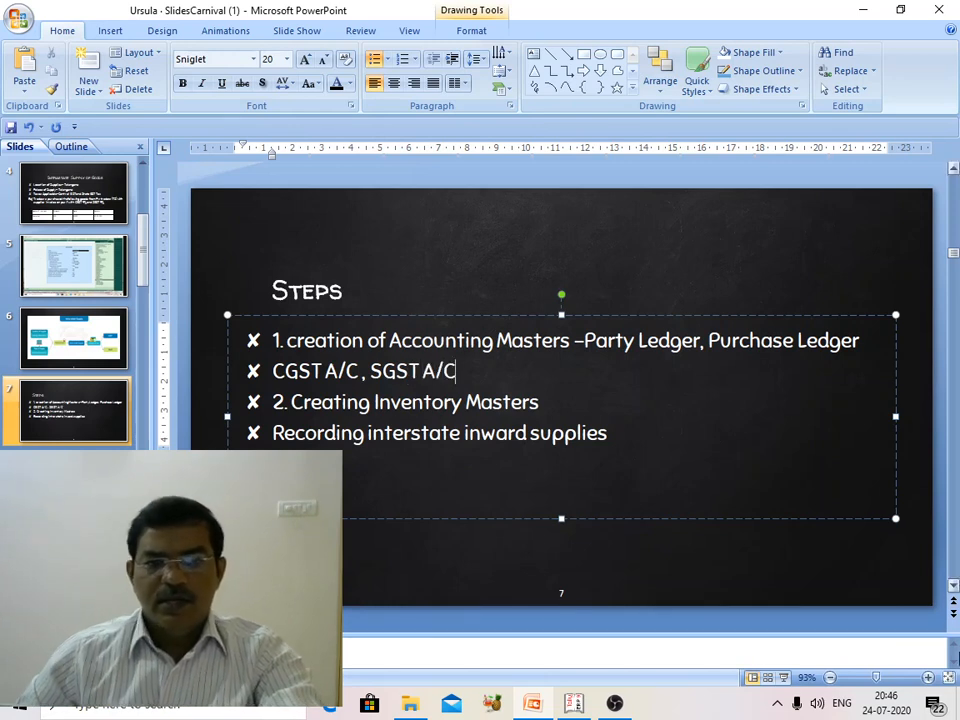
Append "Computers" to the end of the Creating Inventory Masters bullet
click(559, 410)
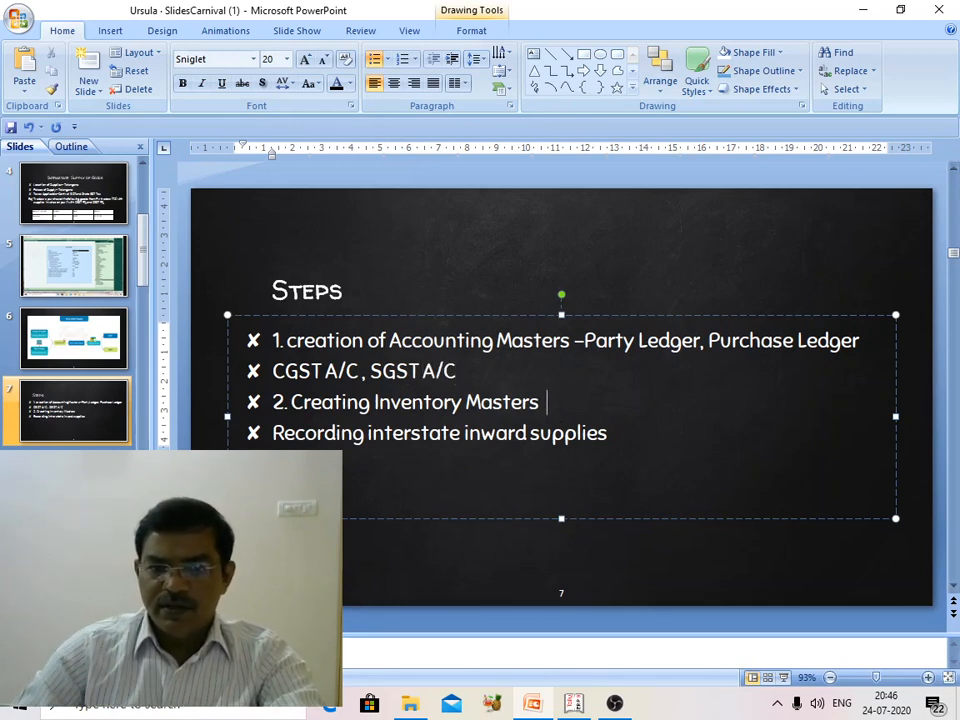
text(Computers)
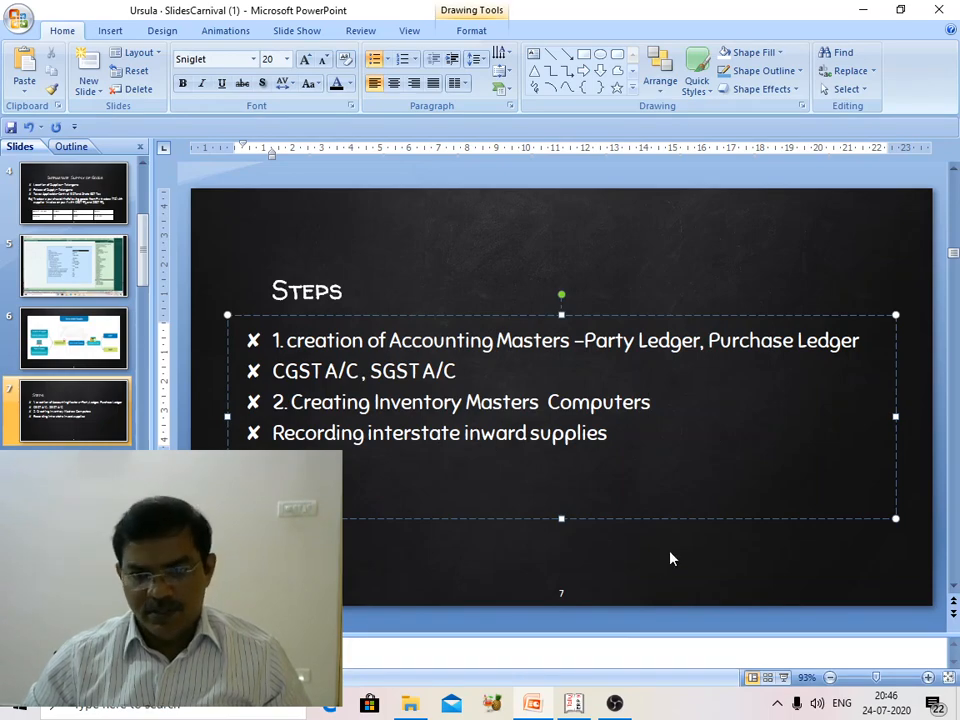
click(612, 706)
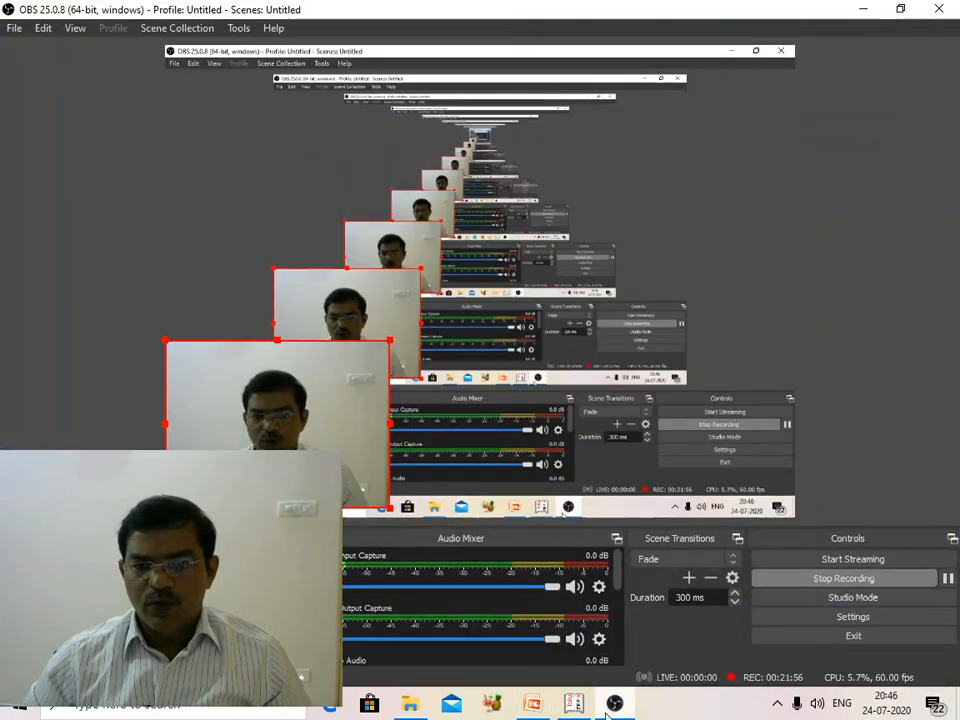
click(612, 706)
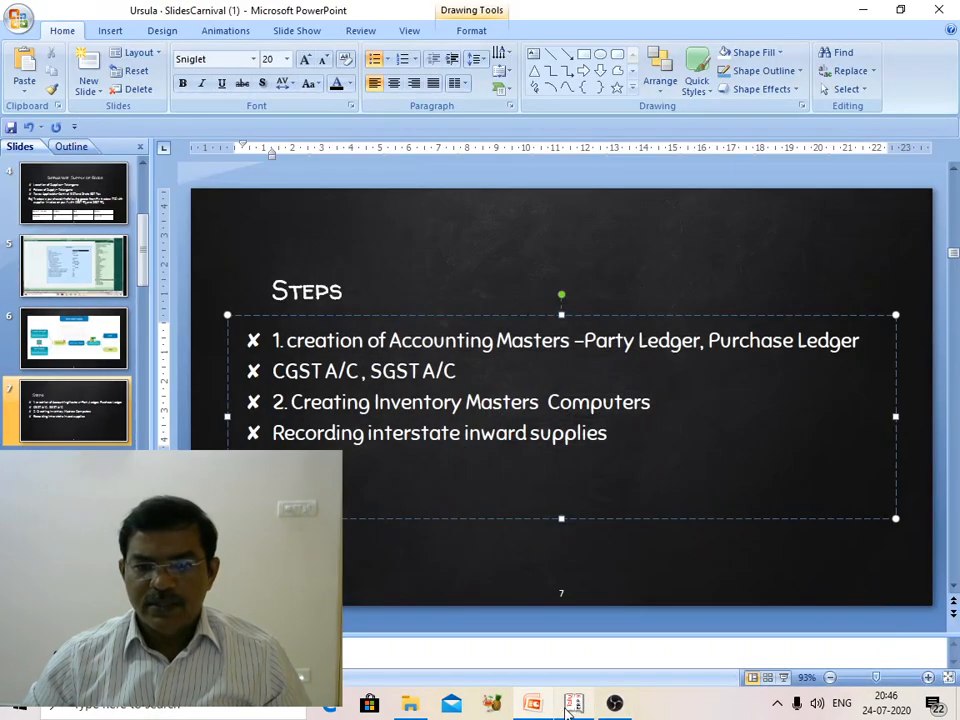
Switch to Tally.ERP 9, leave stock item creation, and open a purchase voucher under accounting vouchers
click(571, 705)
key(Escape)
key(Escape)
key(Escape)
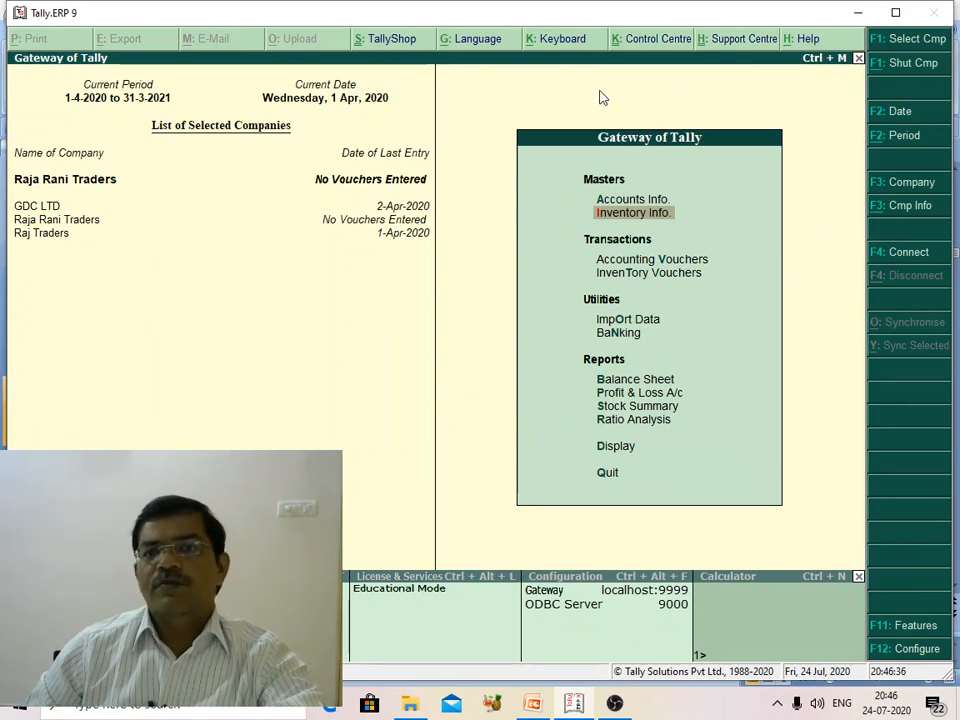
click(637, 266)
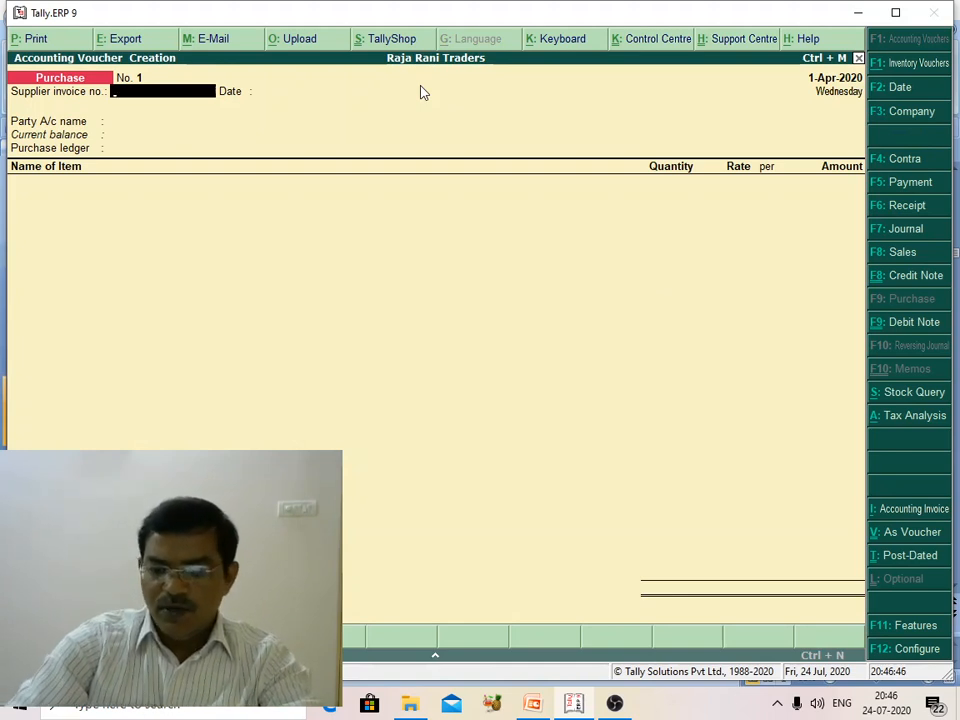
Enter supplier invoice number 123 in the purchase voucher and keep the invoice date 1-Apr-2020
text(123)
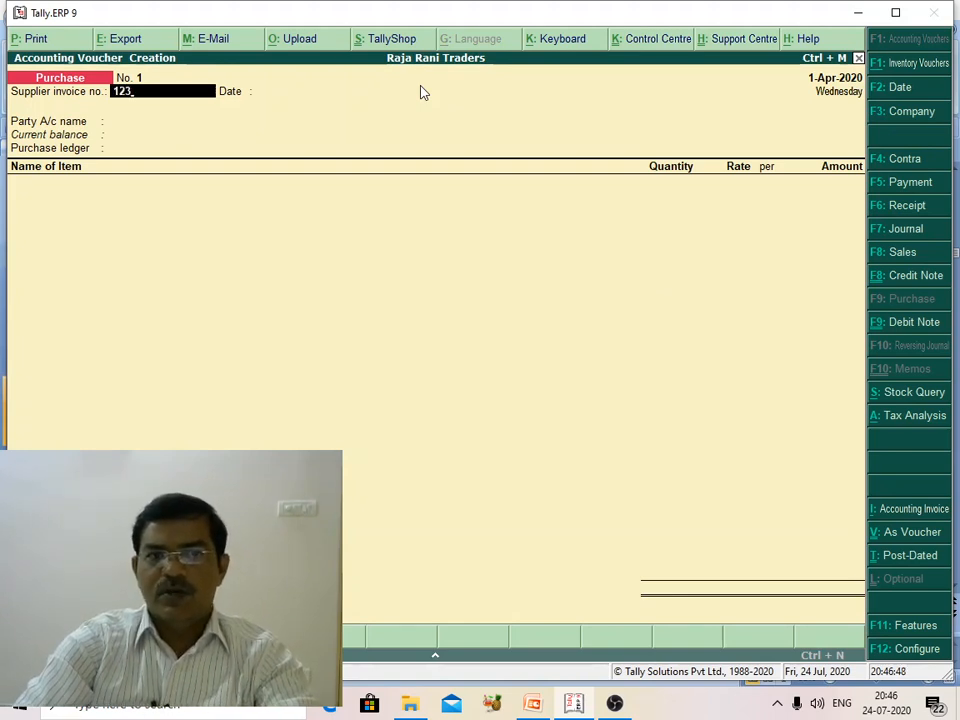
key(Return)
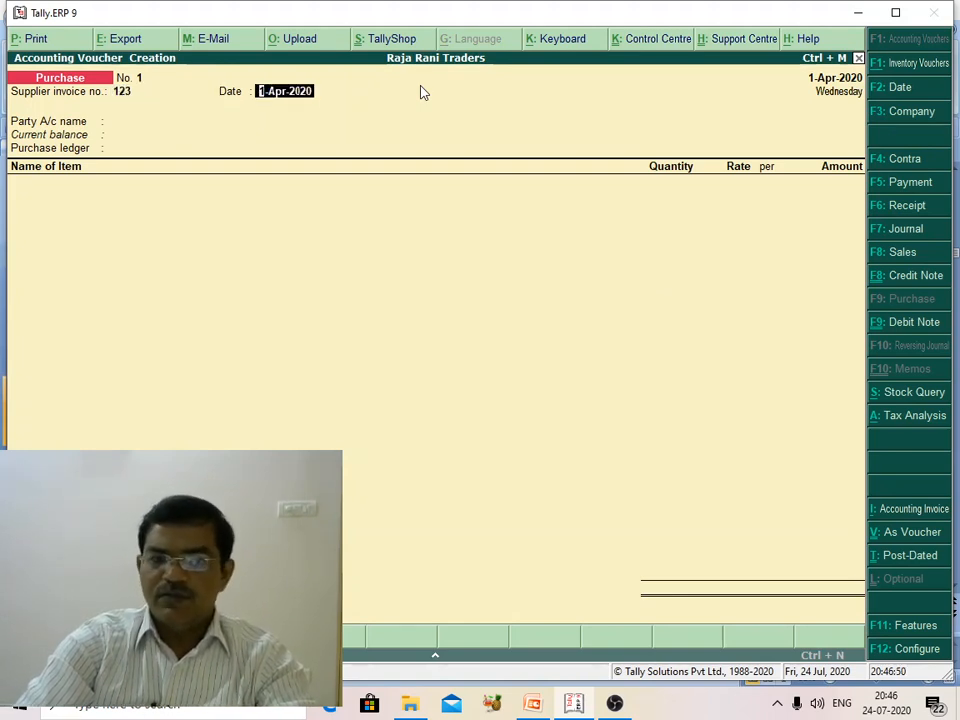
key(Return)
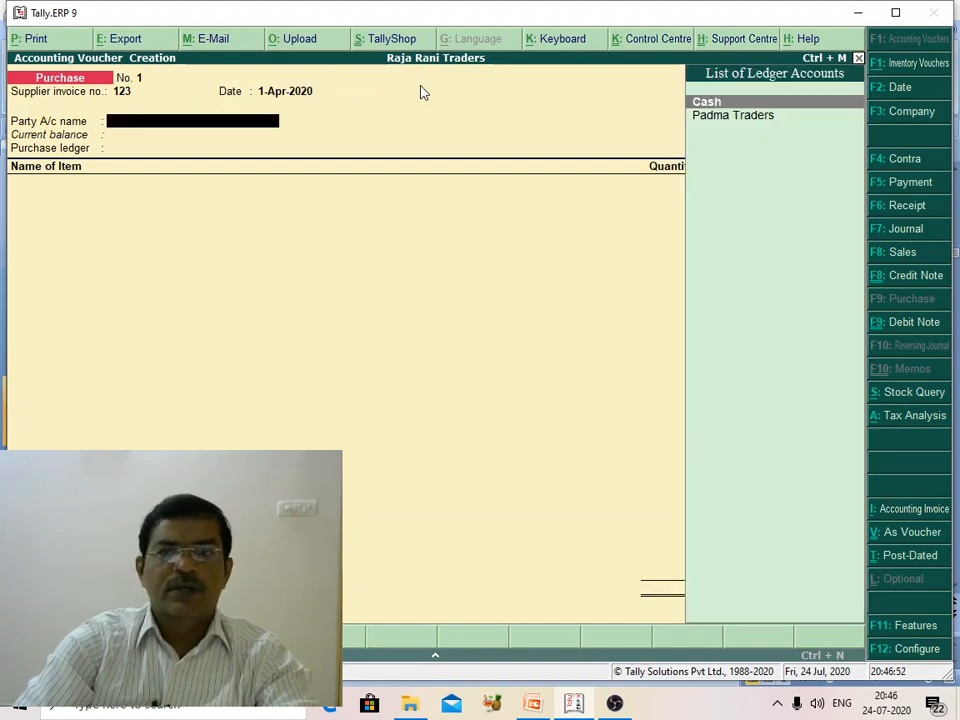
Choose Padma Traders as the party, accept its supplier details with state Telangana, and set the purchase ledger to Local Purchases Account
key(Down)
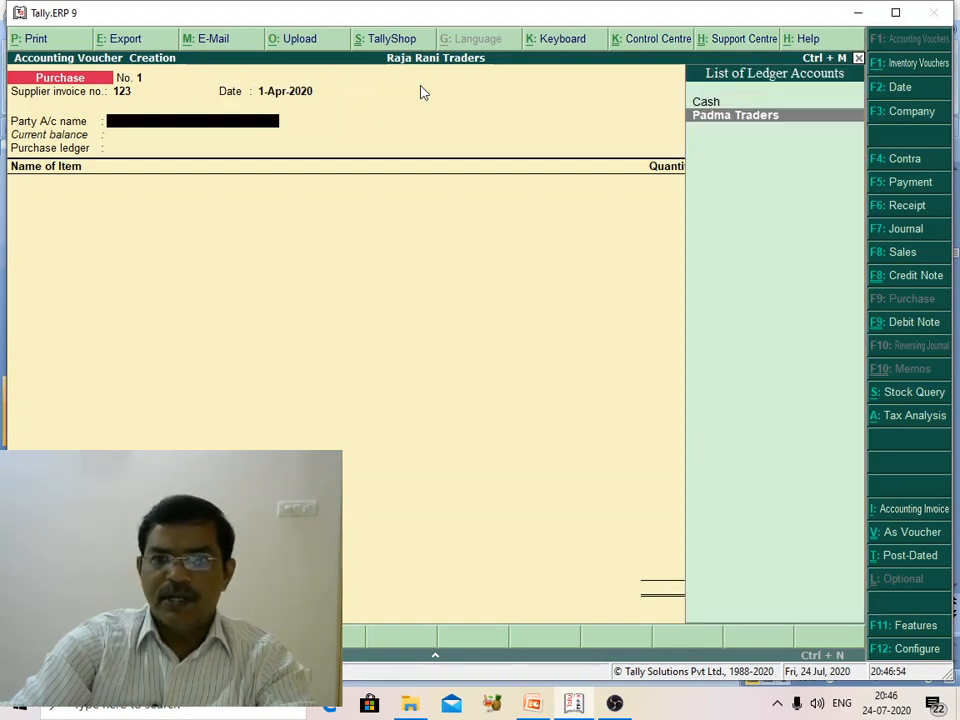
key(Return)
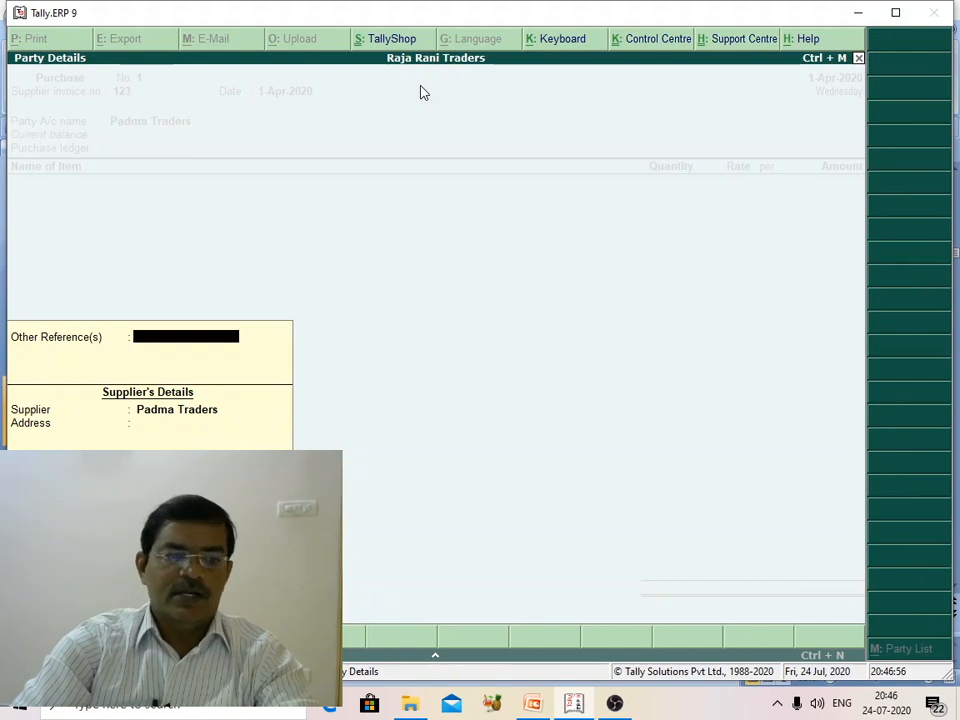
key(Return)
key(Return)
key(Return)
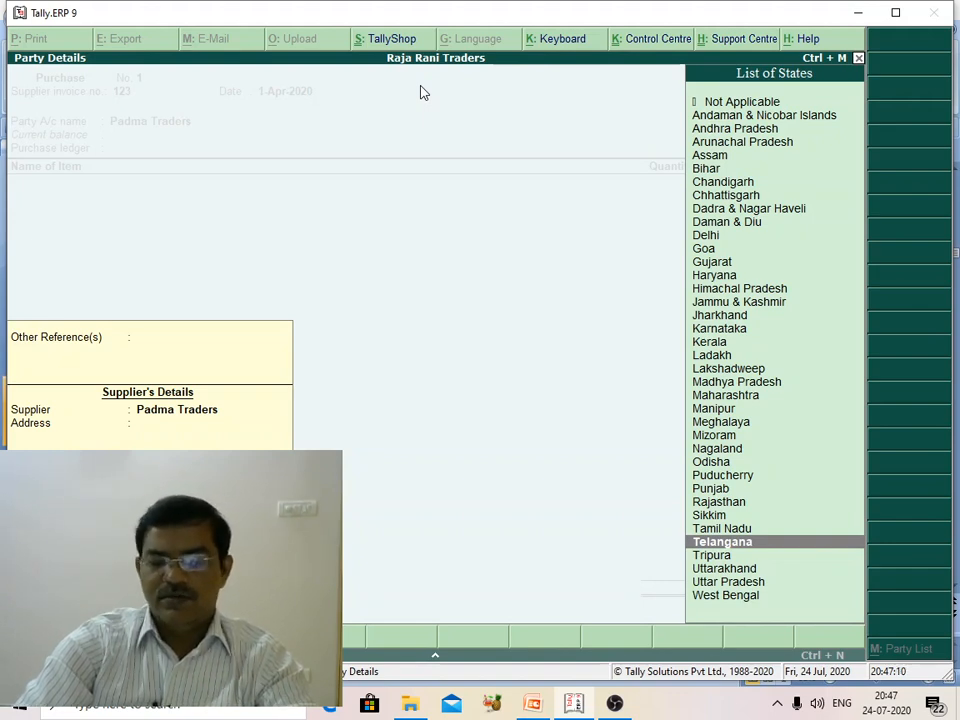
key(Return)
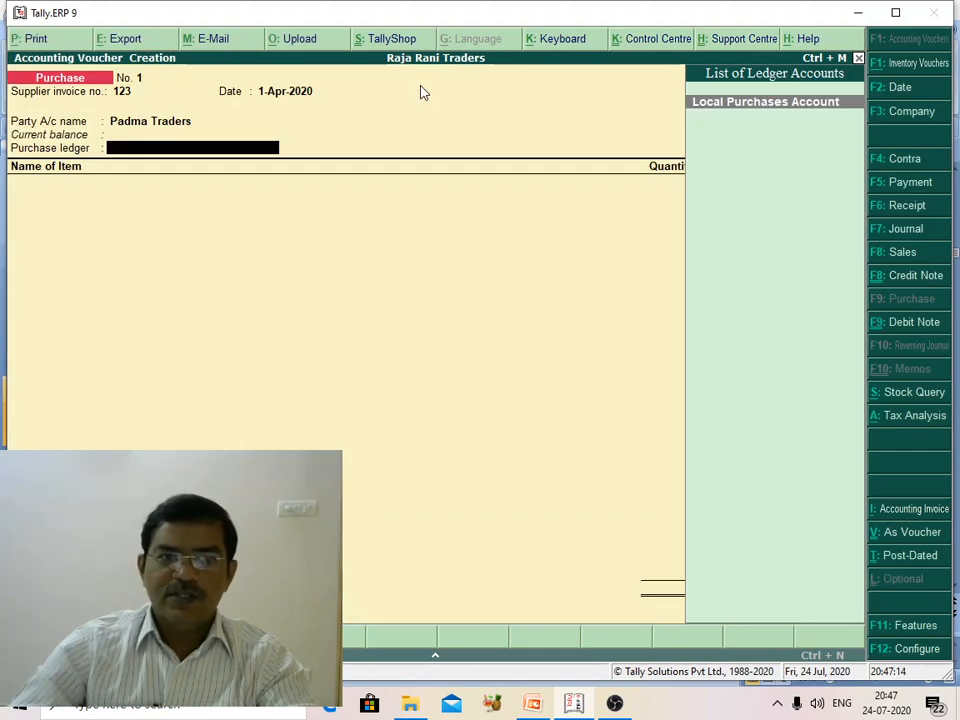
click(716, 112)
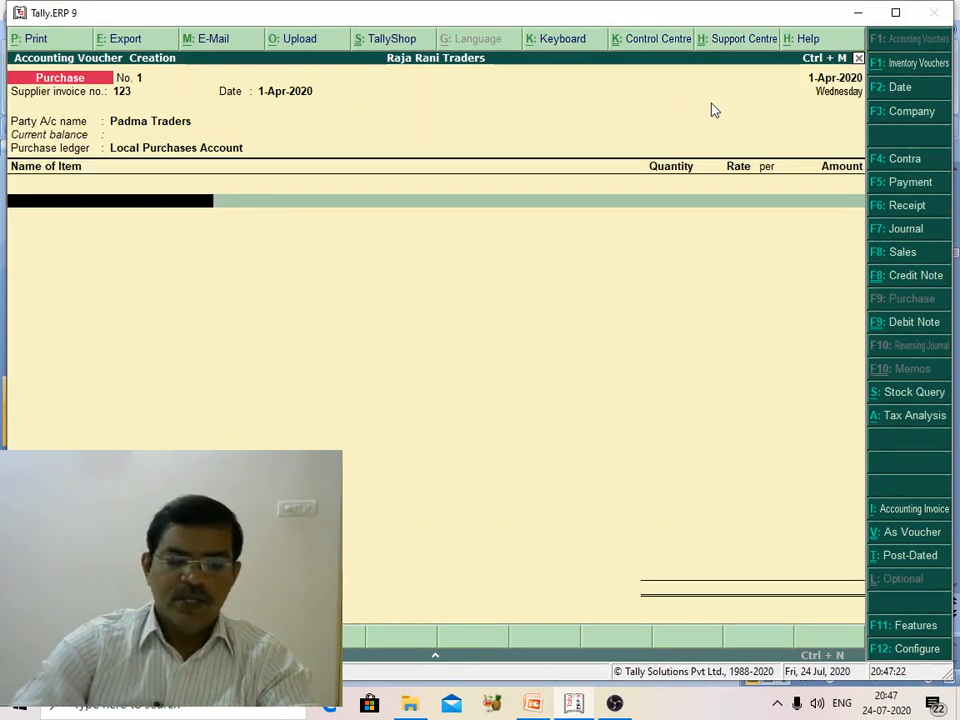
Add the Computers stock item to the voucher with quantity 100 Numbers at a rate of 40000
text(C)
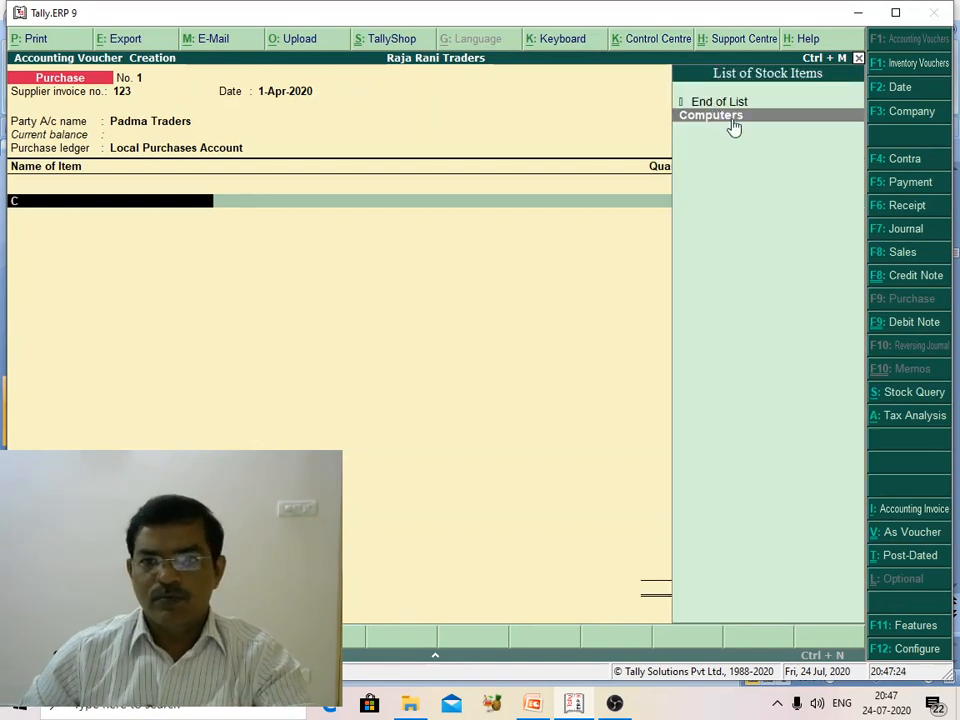
click(733, 119)
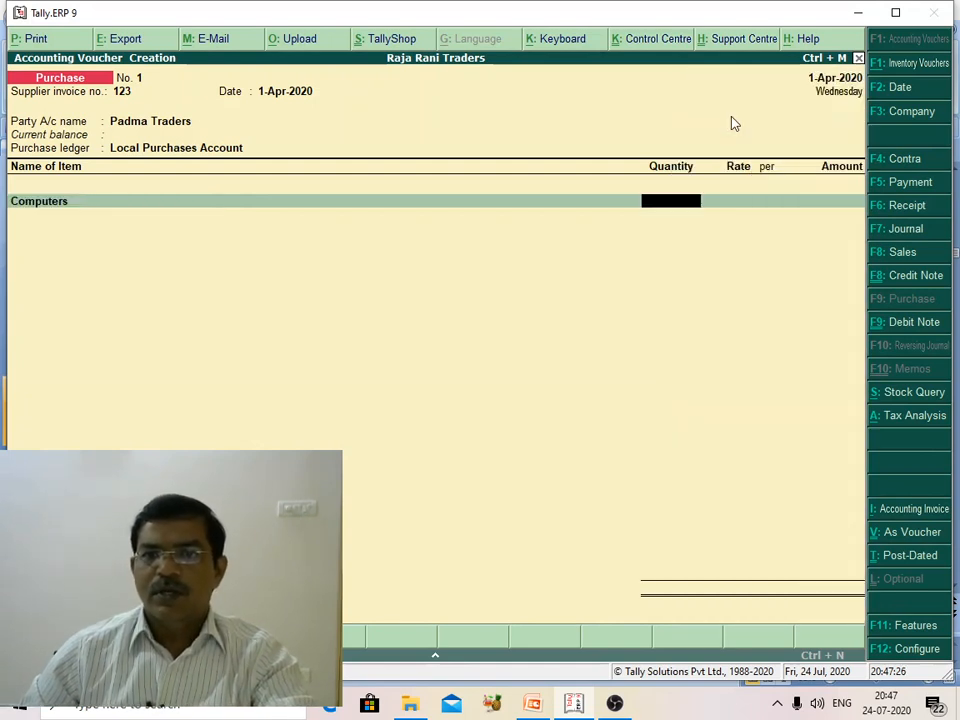
text(1000)
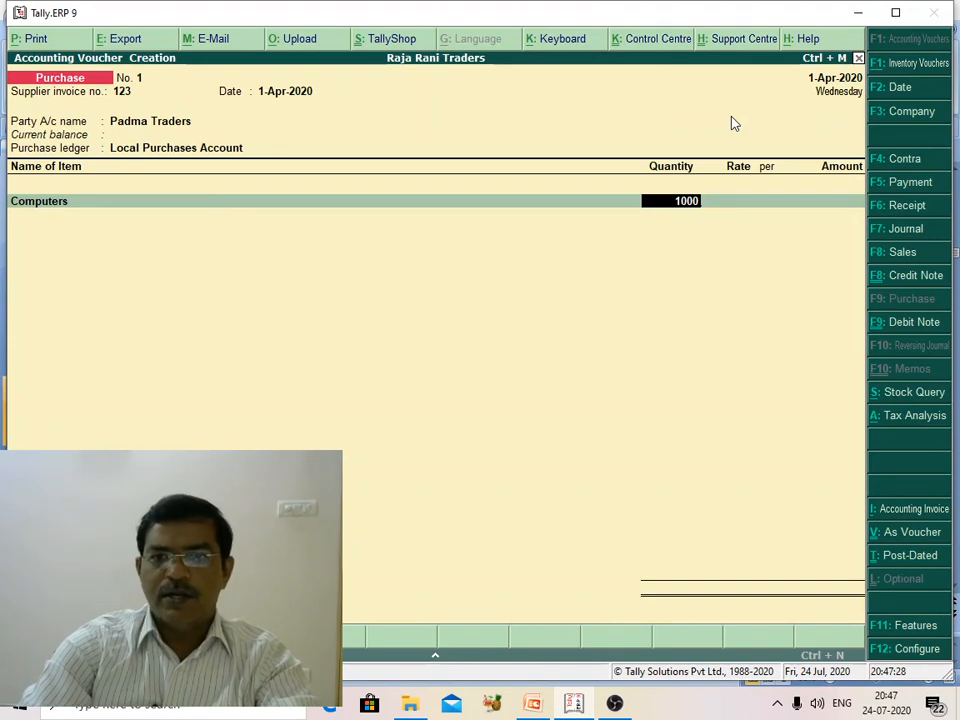
key(BackSpace)
key(Return)
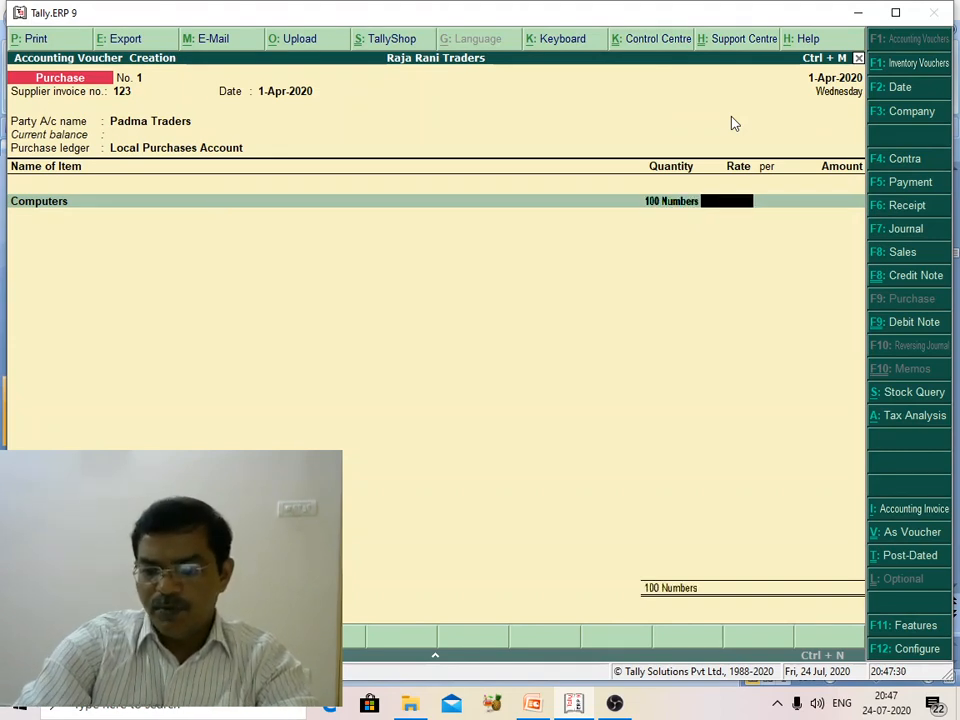
text(40000)
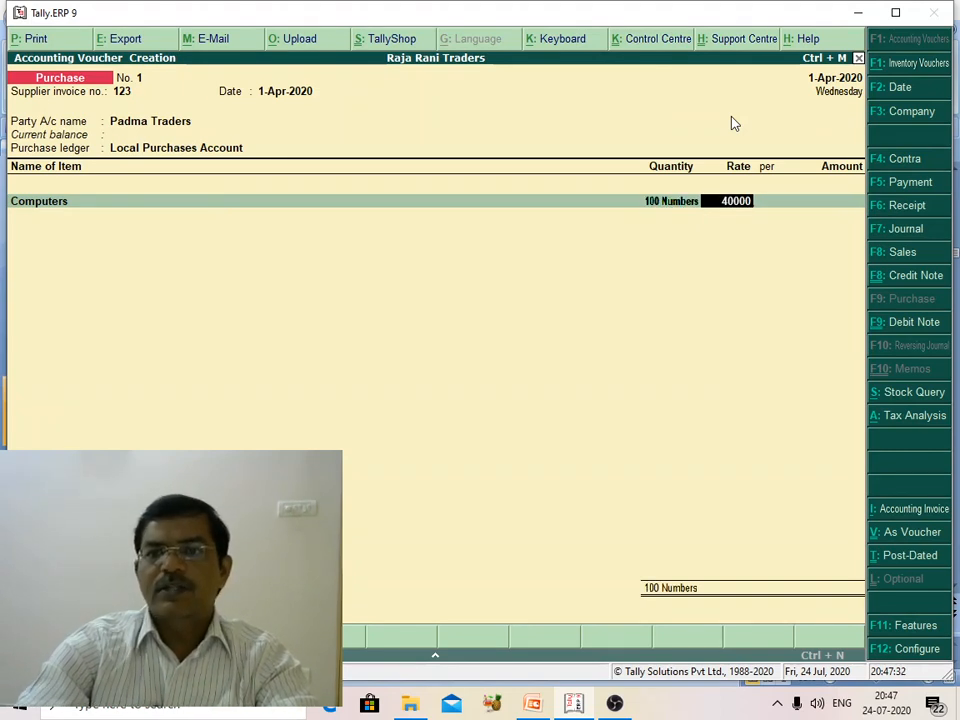
key(Return)
key(Return)
key(Return)
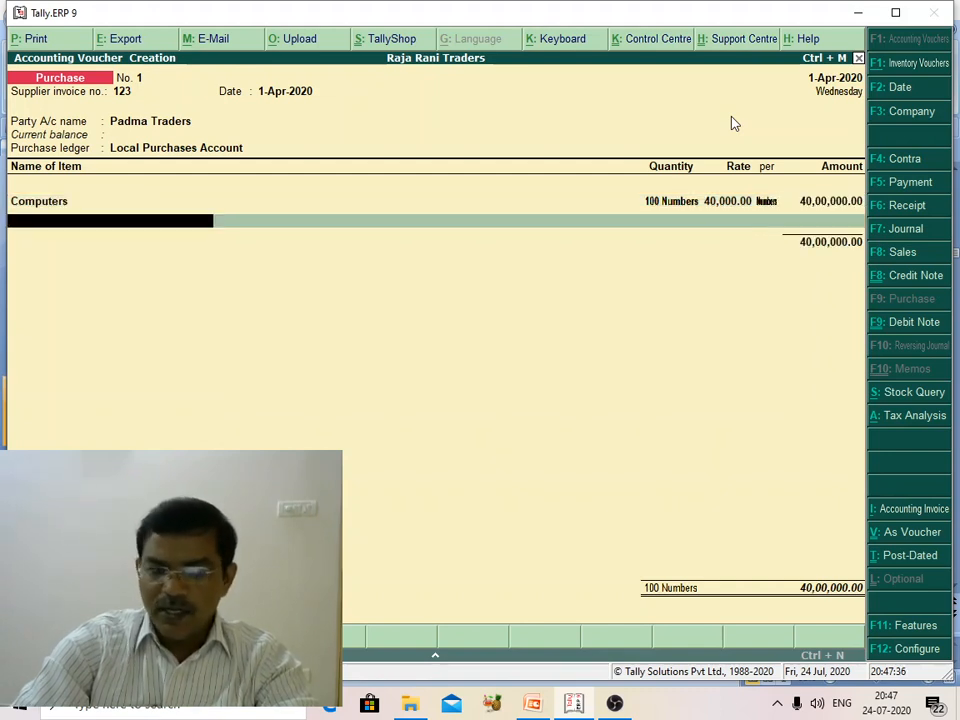
End the item list and add the State GST @9 % and C GST @ 9 % tax ledgers to the voucher
key(Return)
text(S)
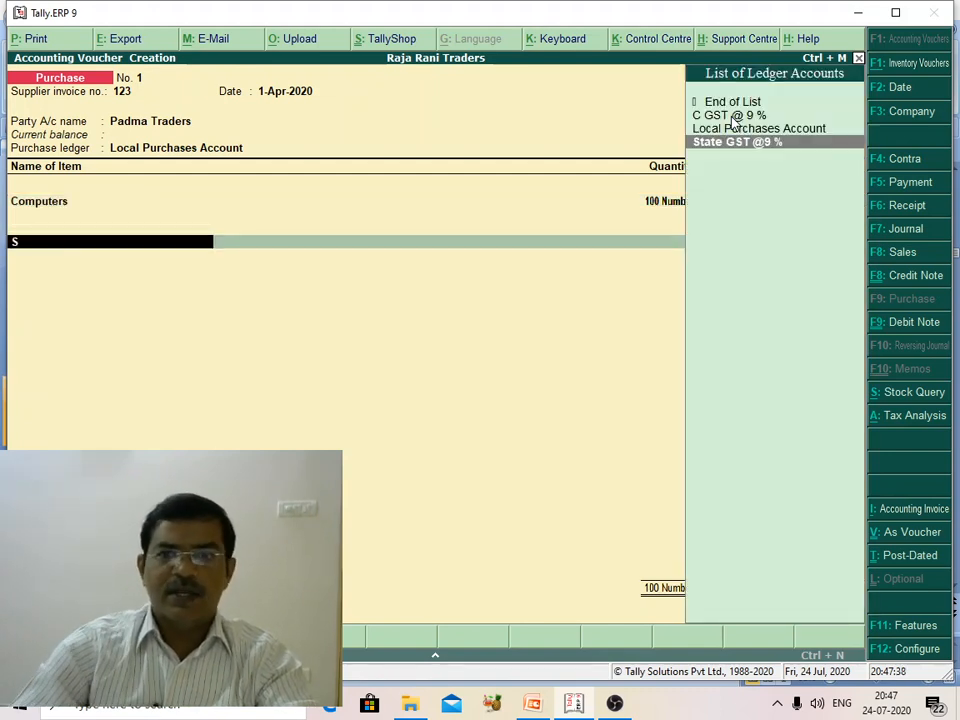
key(Return)
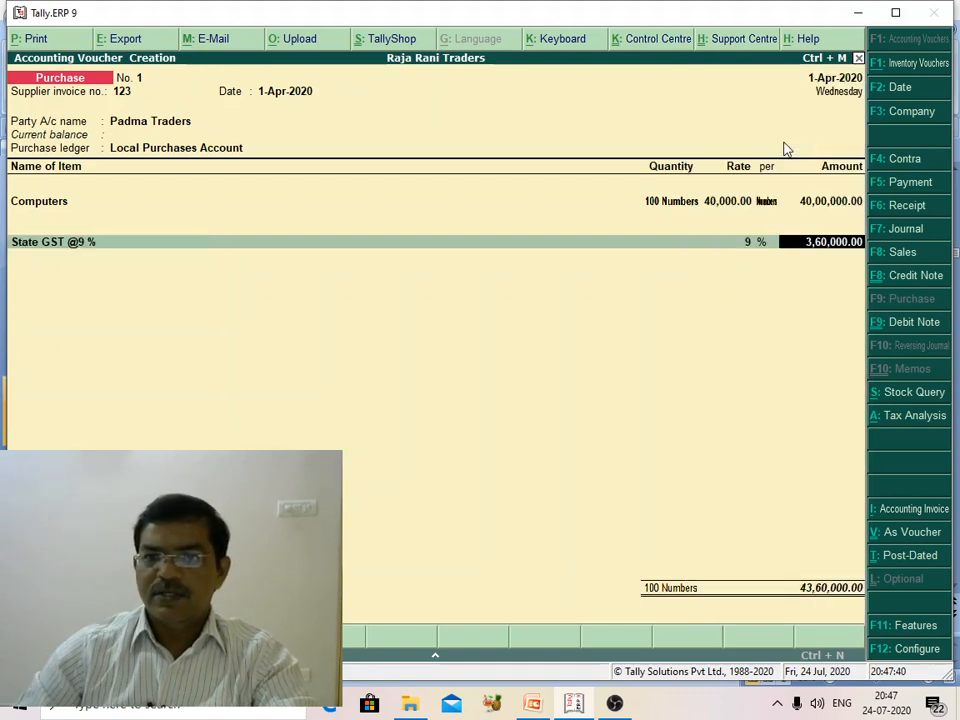
key(Return)
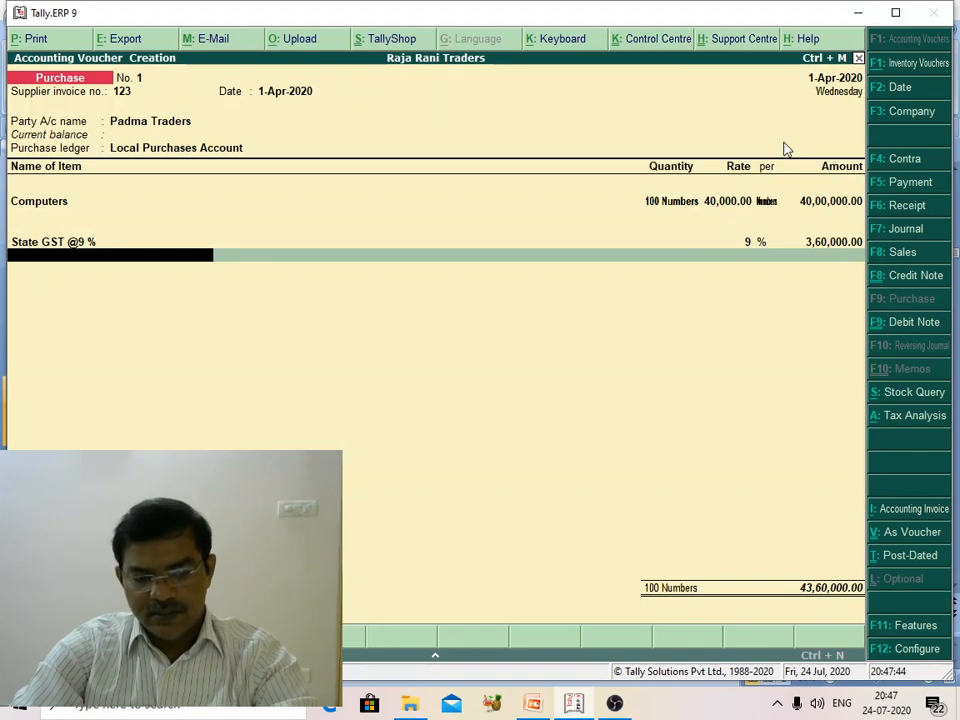
text(S)
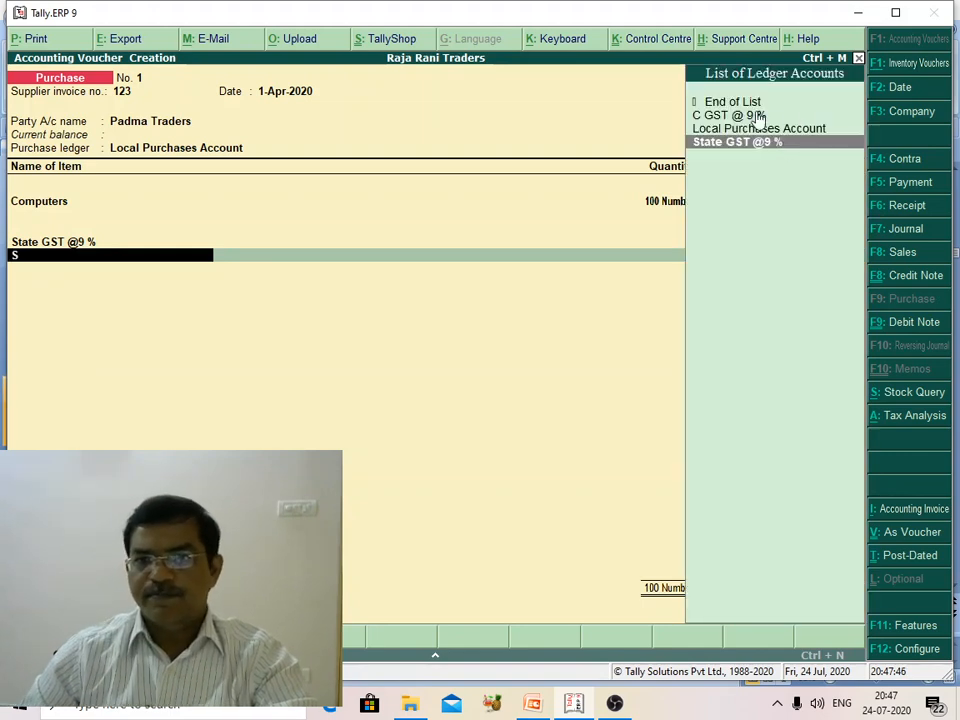
click(756, 116)
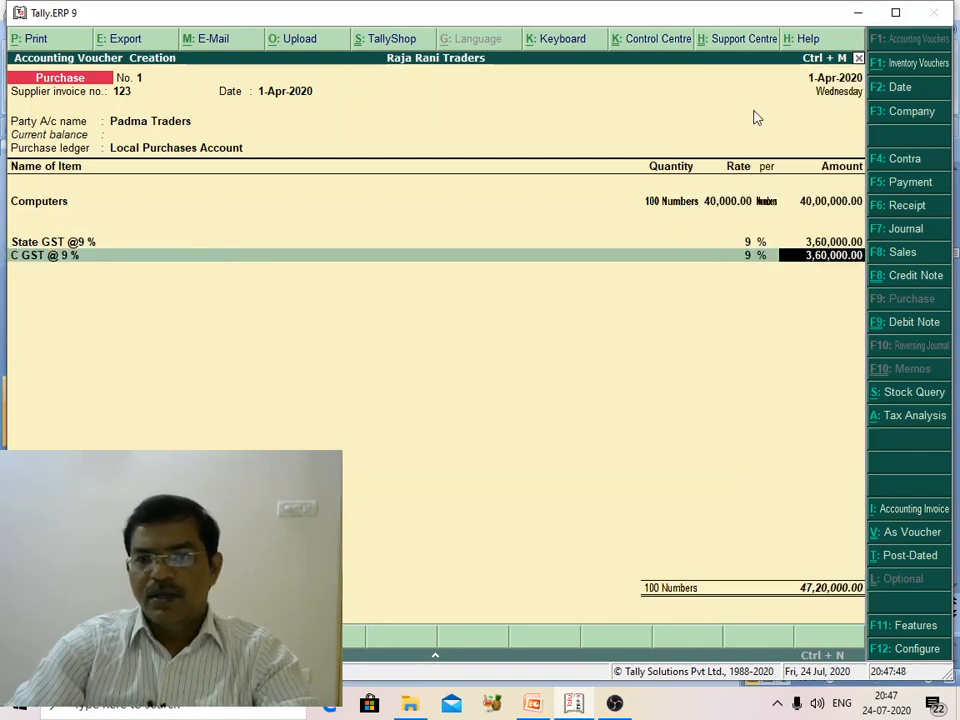
End the tax ledger list and examine the GST details in the purchase voucher's Tax Analysis
key(Return)
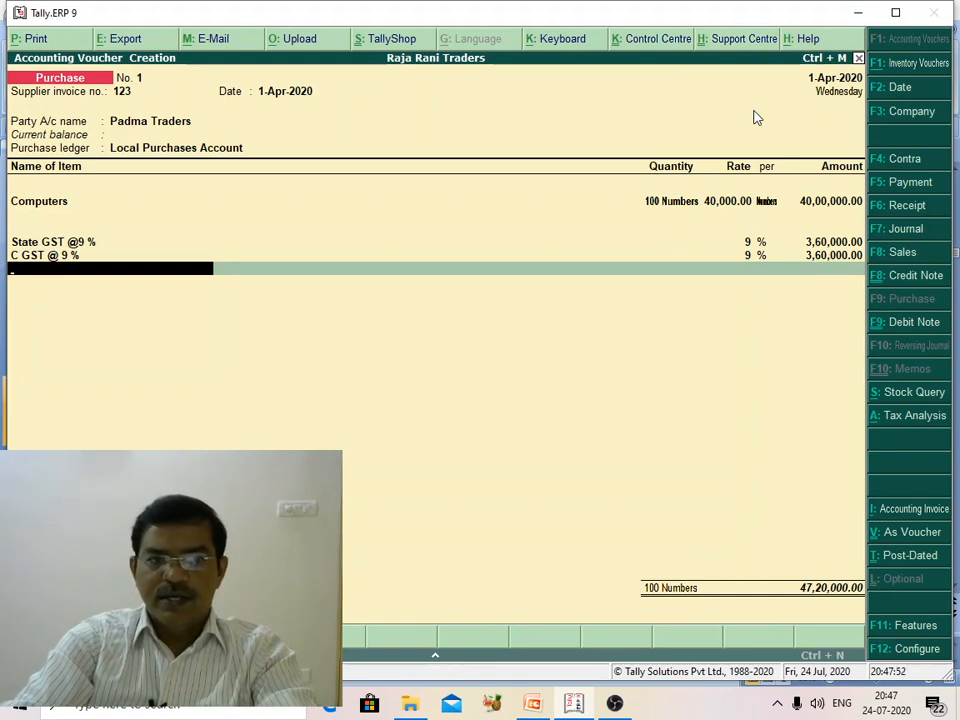
key(Return)
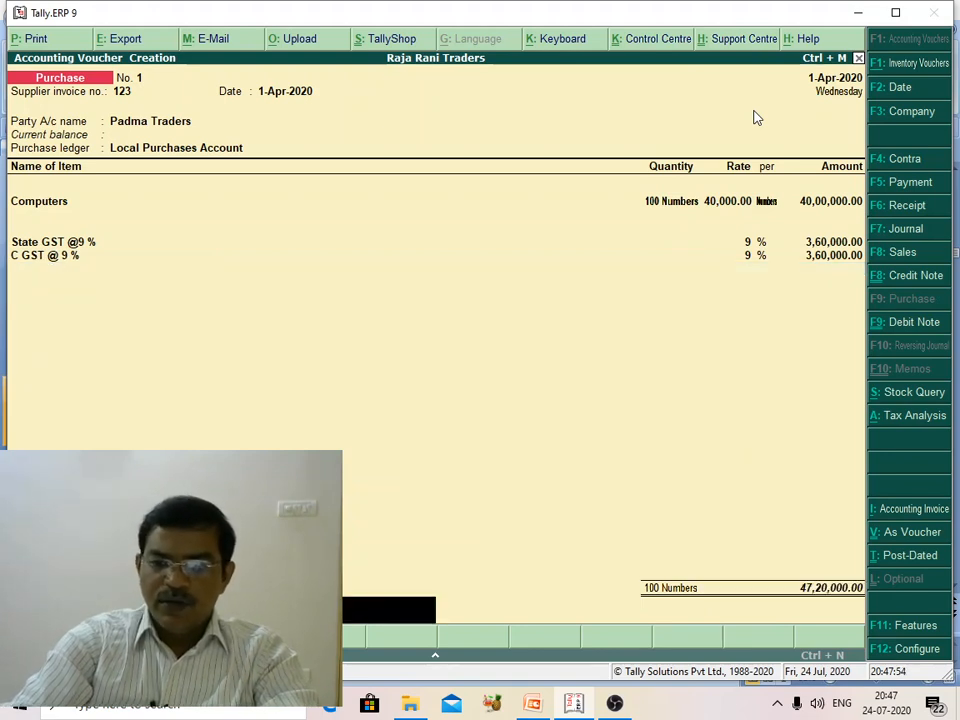
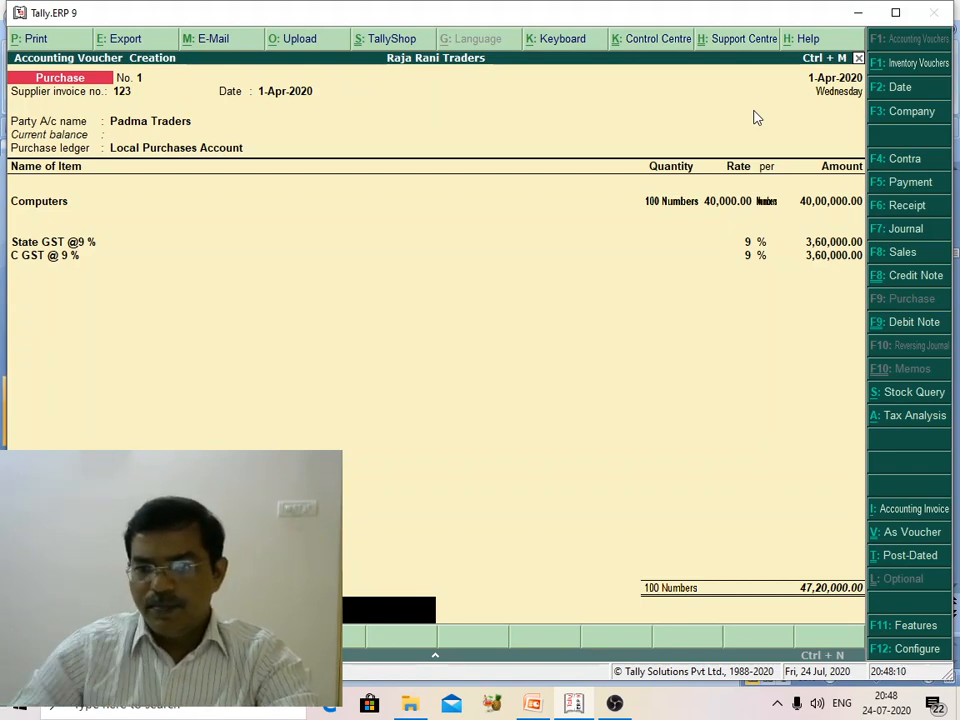
click(908, 418)
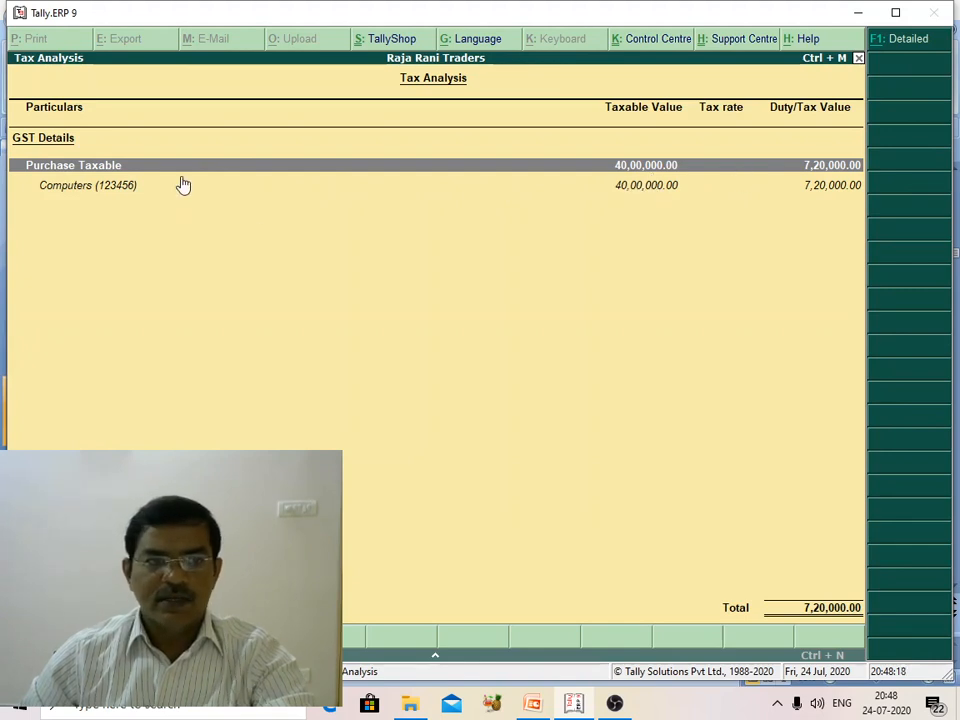
key(Escape)
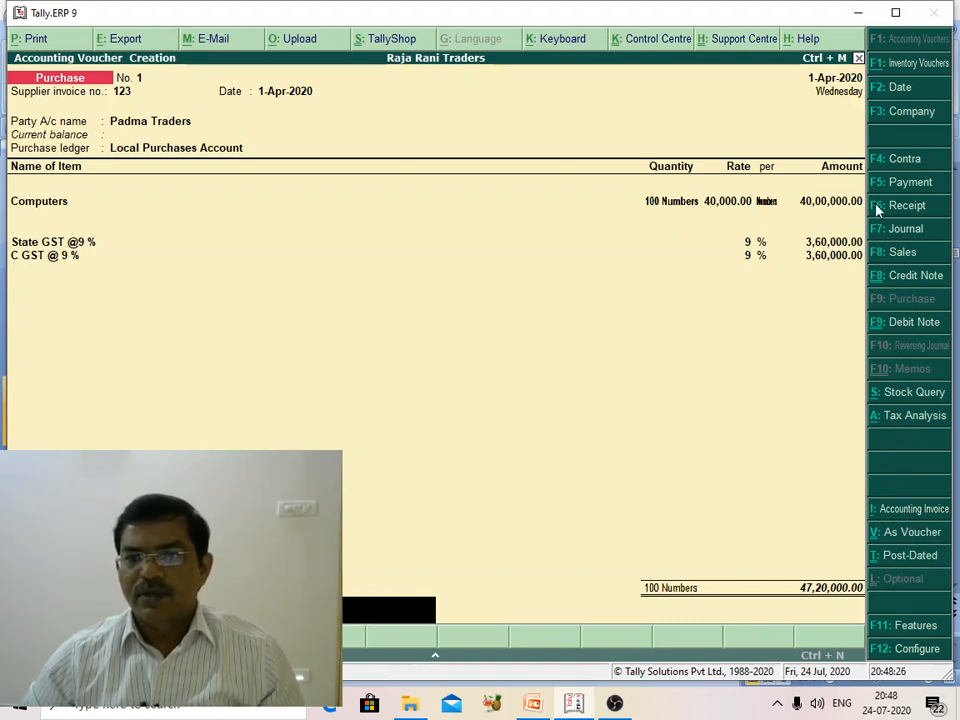
click(906, 64)
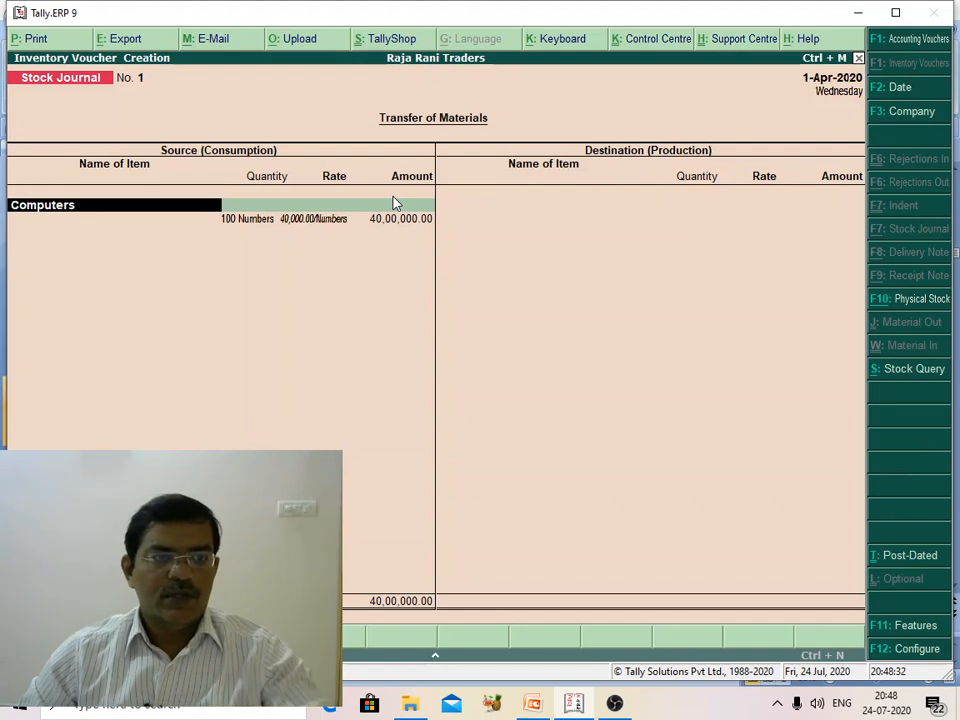
key(space)
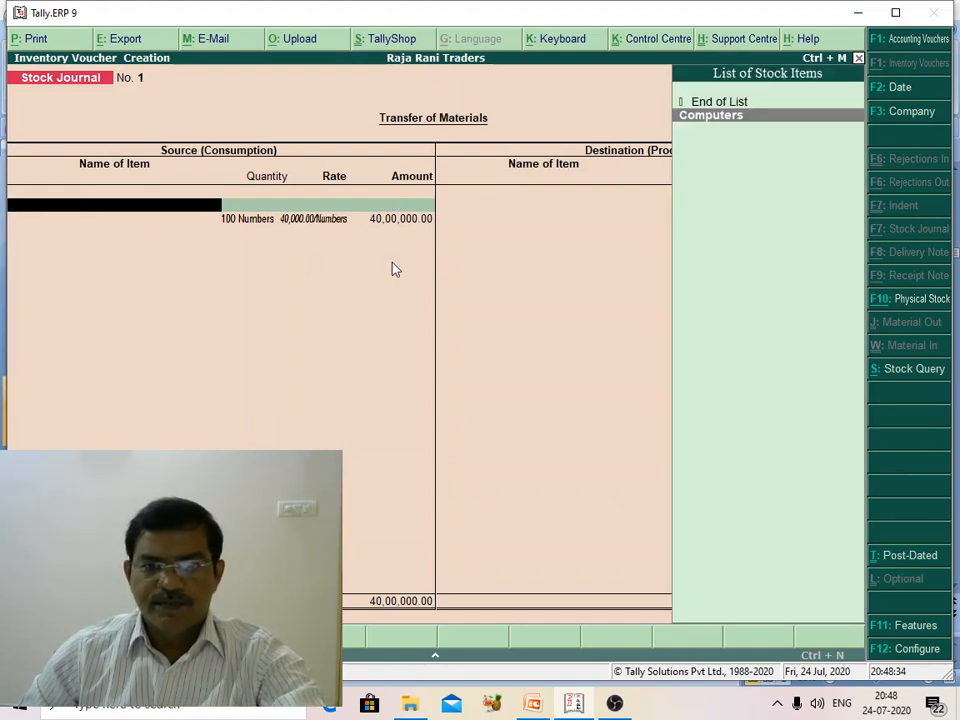
key(Escape)
key(y)
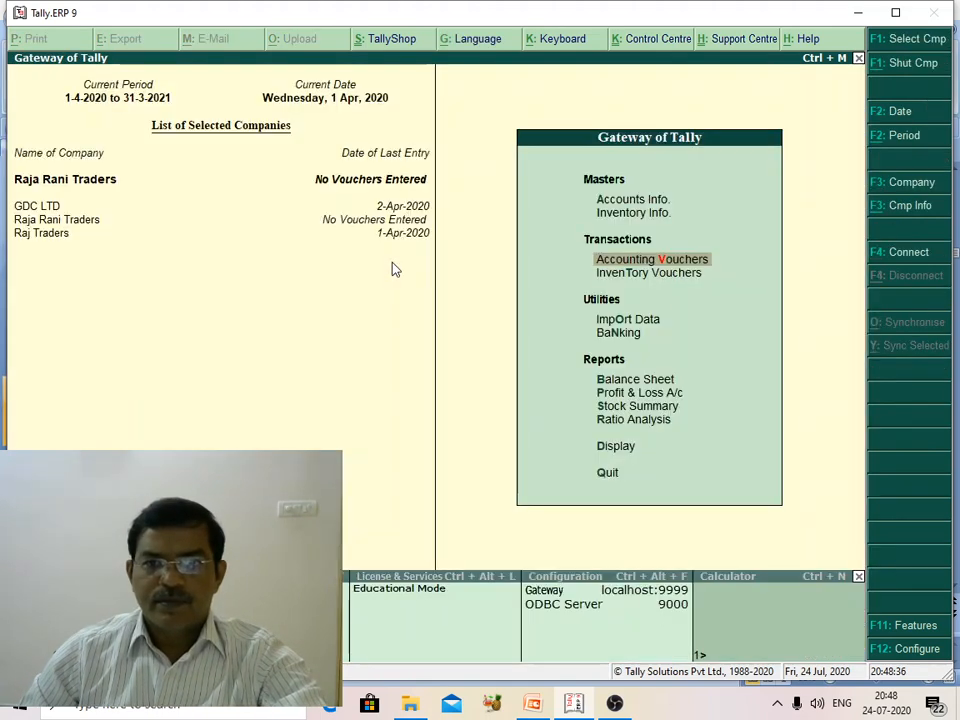
Start a new purchase voucher with supplier invoice number 123 and keep the invoice date 1-Apr-2020
click(631, 262)
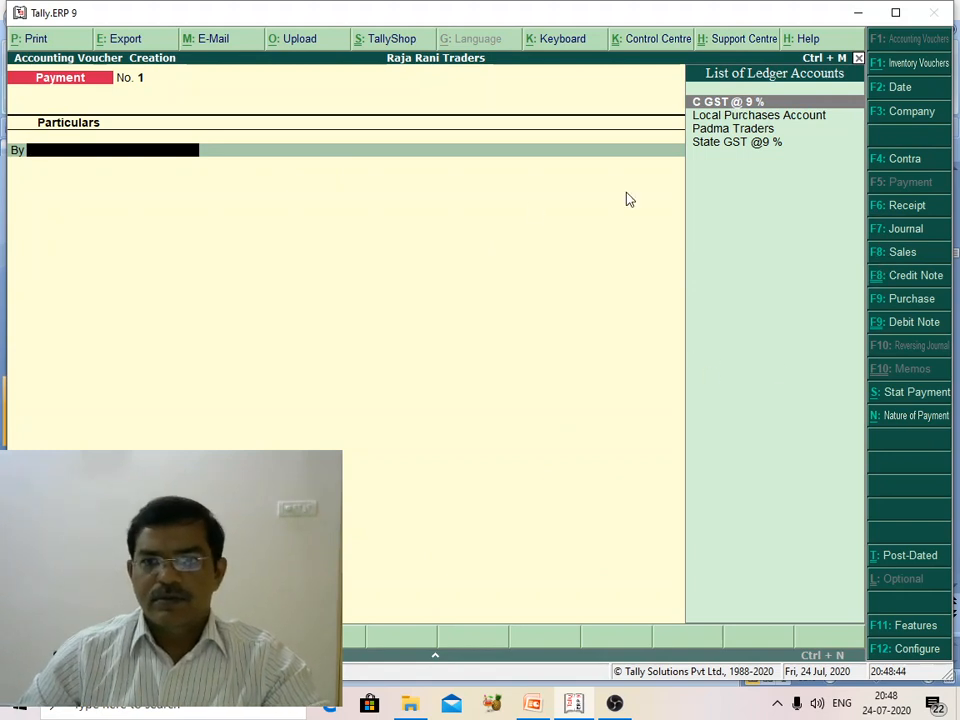
click(912, 300)
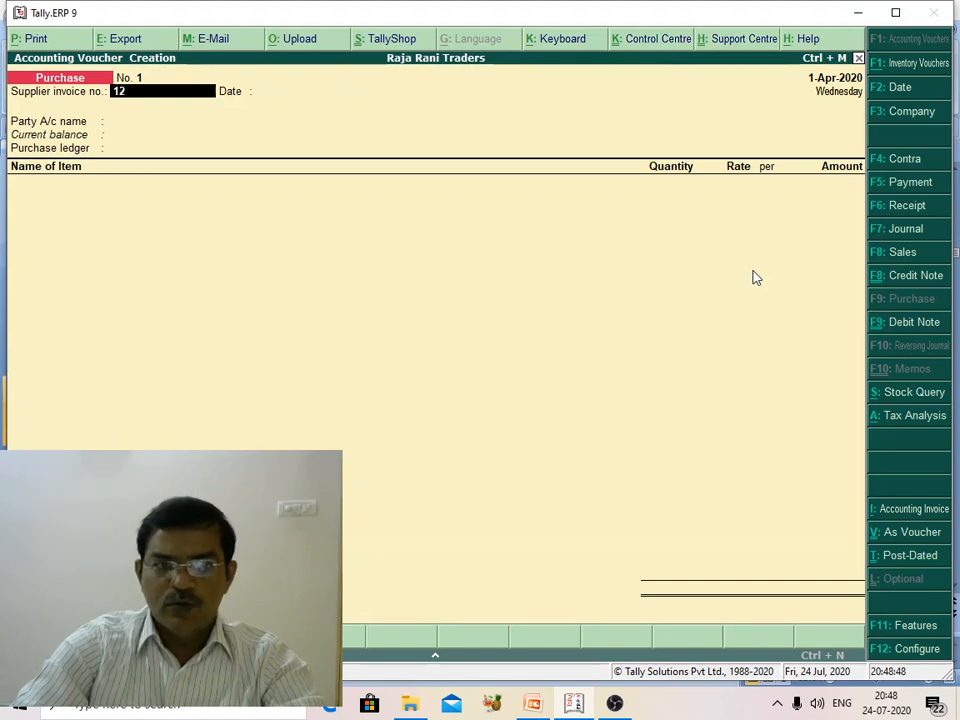
key(Return)
key(Return)
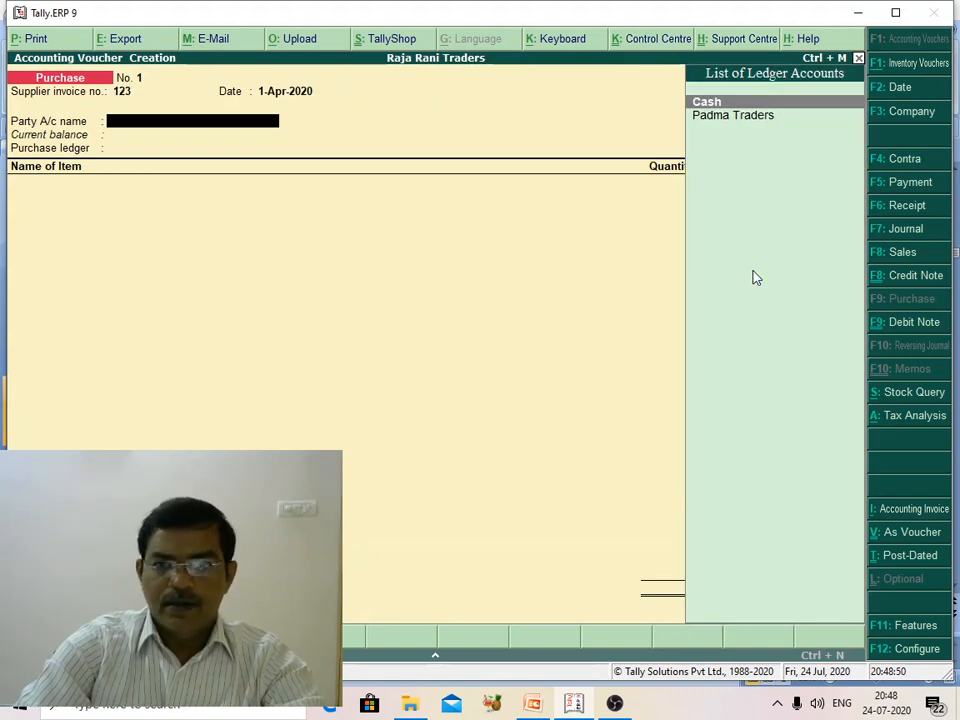
Choose Padma Traders as the party, accept its supplier details, and select Local Purchases Account as the purchase ledger
click(761, 119)
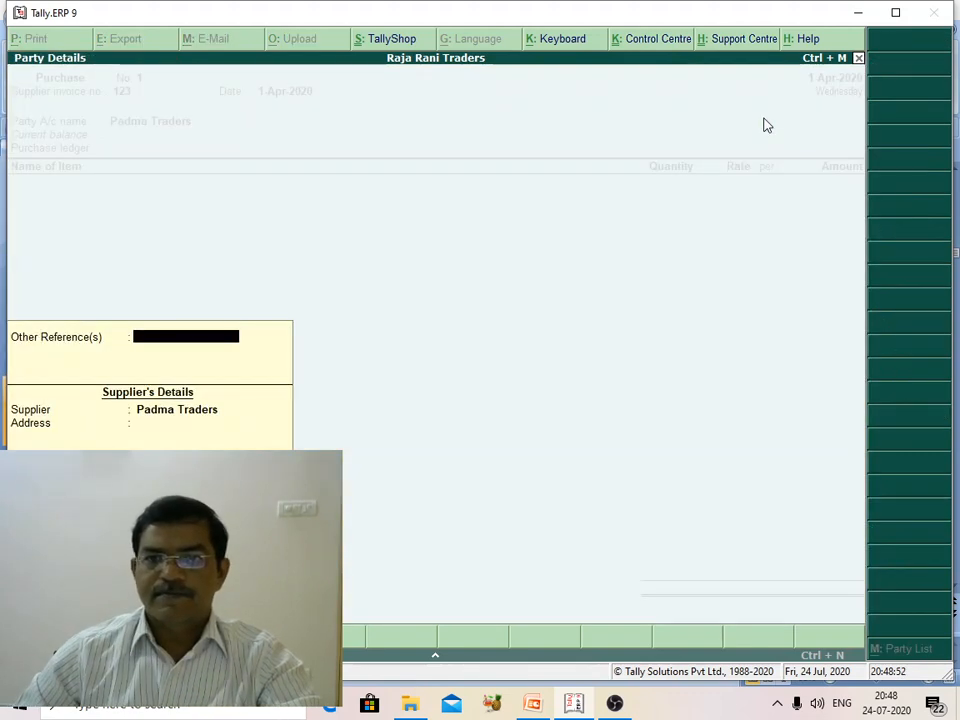
key(Return)
key(Return)
key(Return)
key(Return)
key(Return)
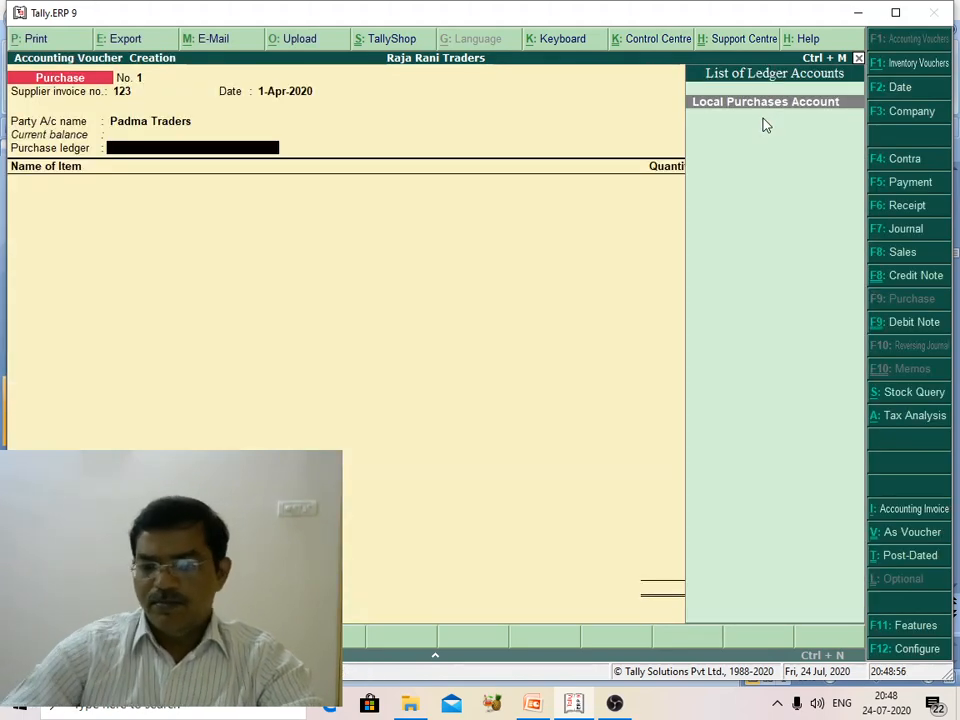
key(Return)
Add the Computers stock item with quantity 100 Numbers at a rate of 40,000 to the purchase voucher
text(C)
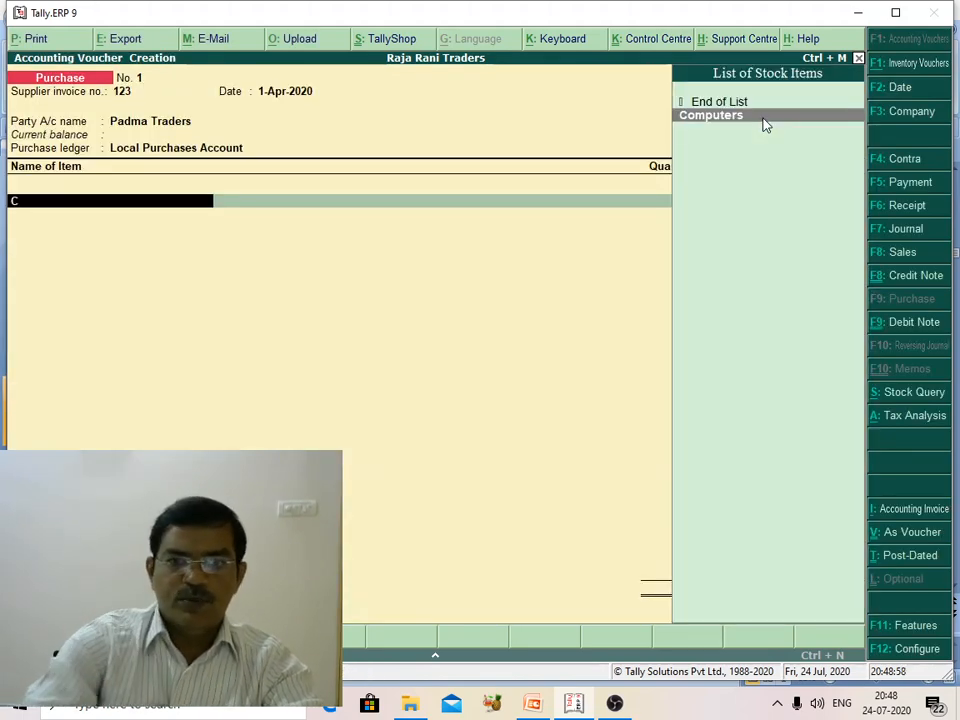
key(Return)
text(1000)
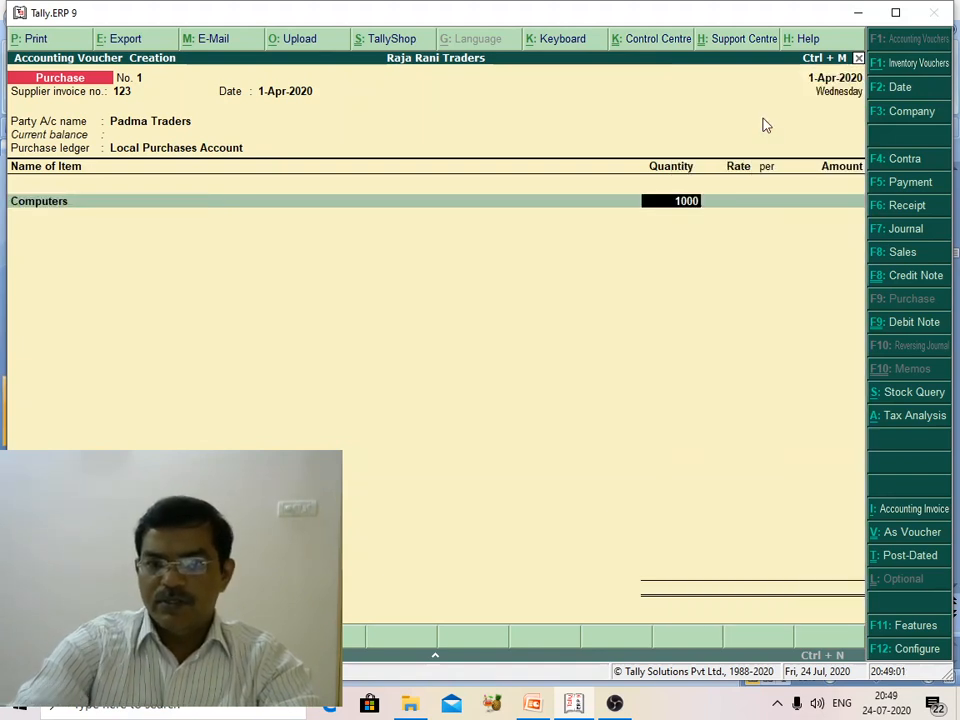
key(BackSpace)
key(Return)
text(4)
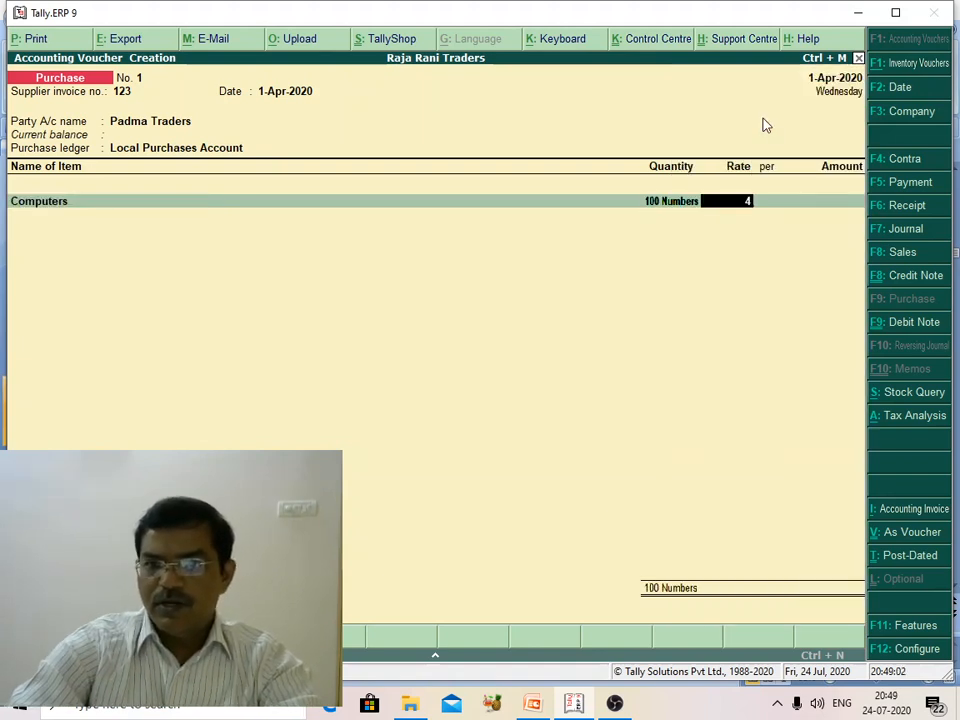
text(0,000)
key(Return)
key(Return)
key(Return)
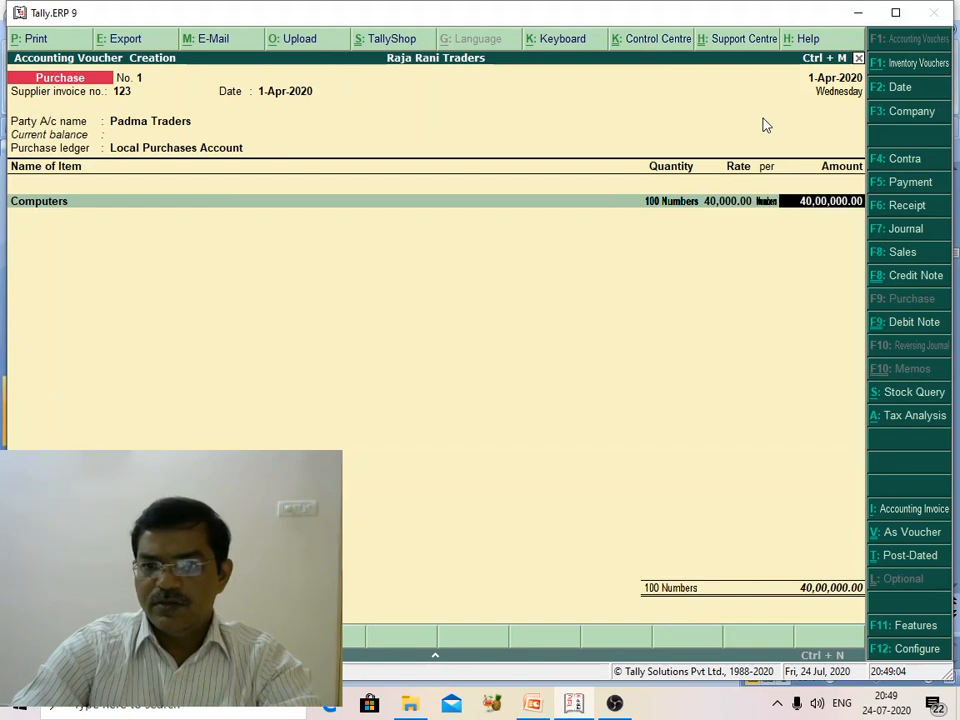
Add the C GST @ 9 % and State GST @9 % tax ledgers to the voucher and end the ledger list
text(C)
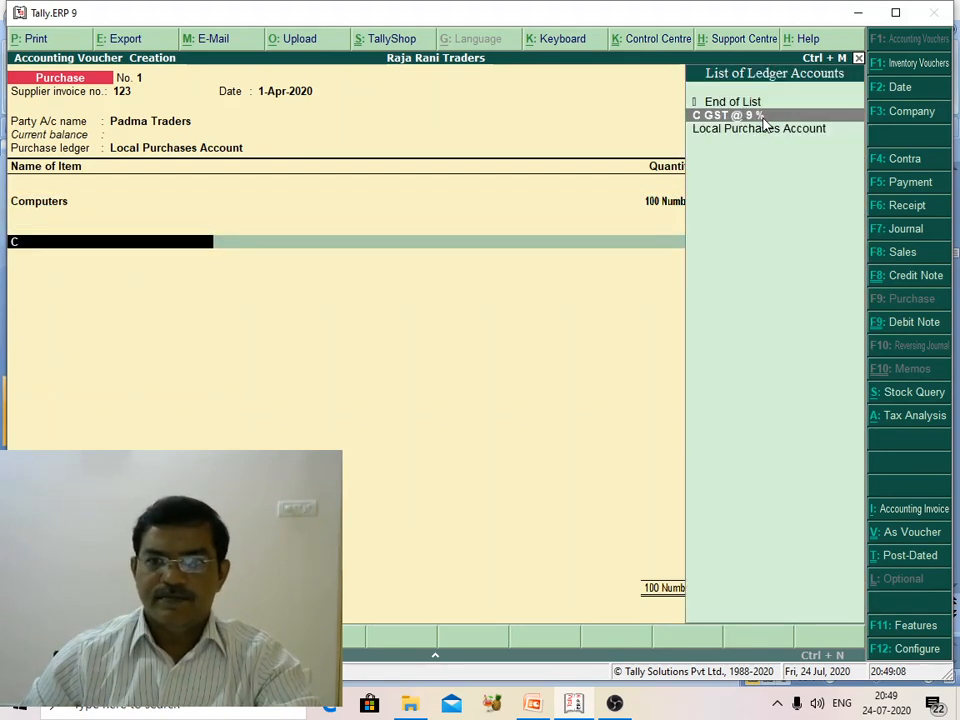
key(Return)
key(Return)
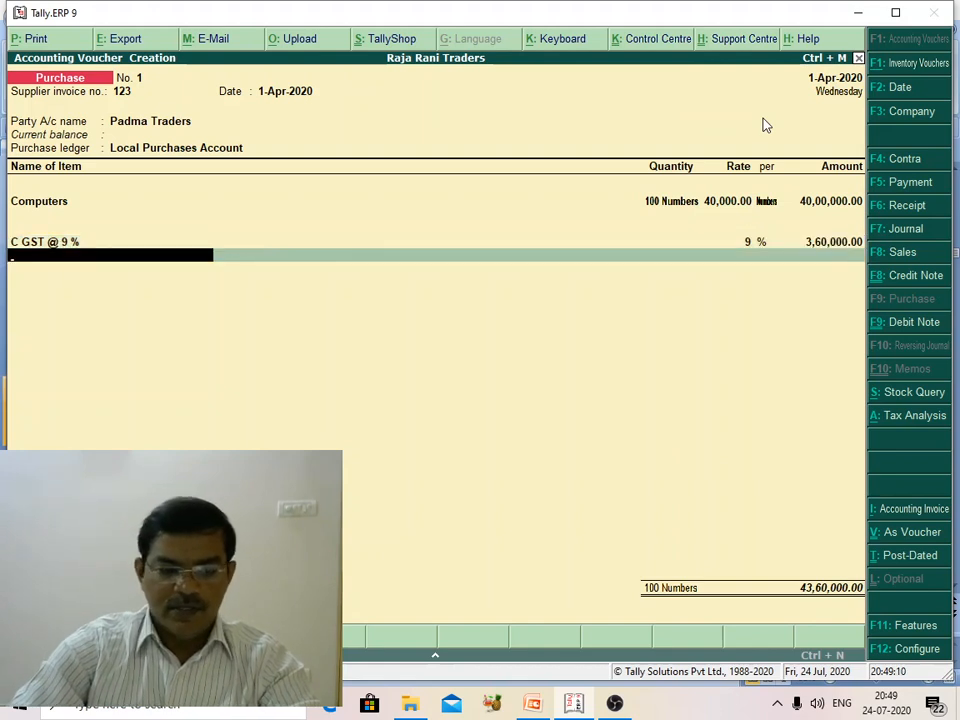
text(S)
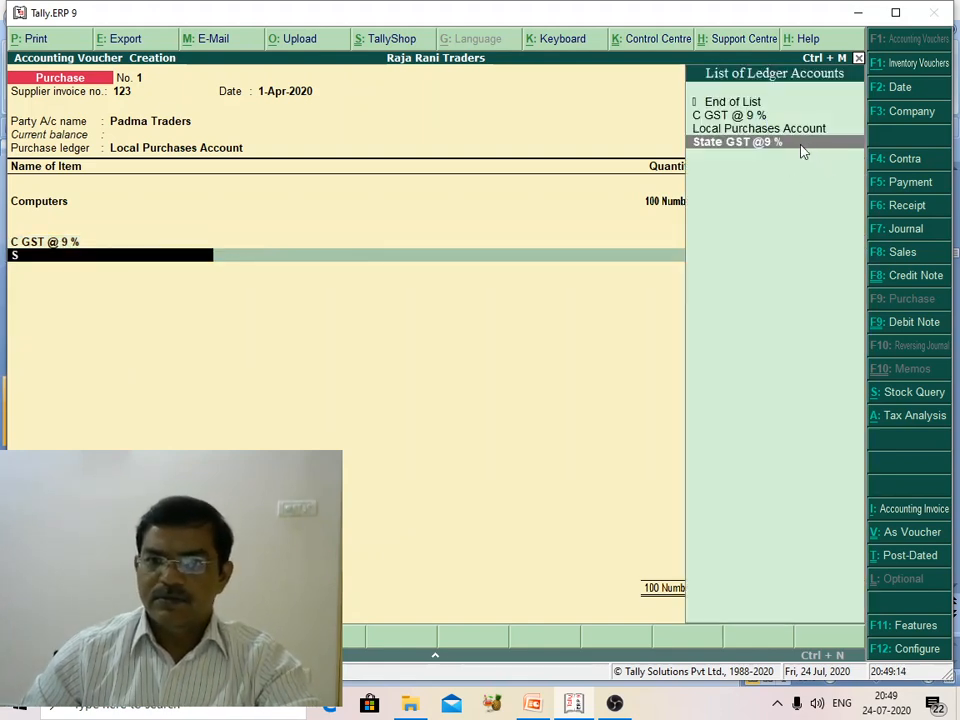
click(797, 147)
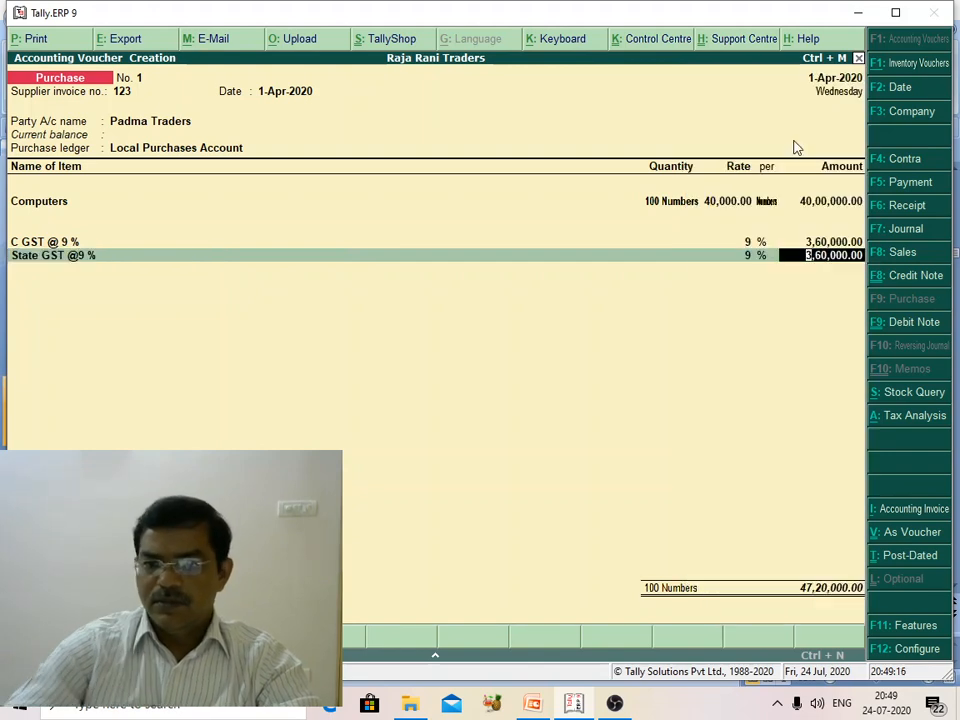
key(Return)
key(Return)
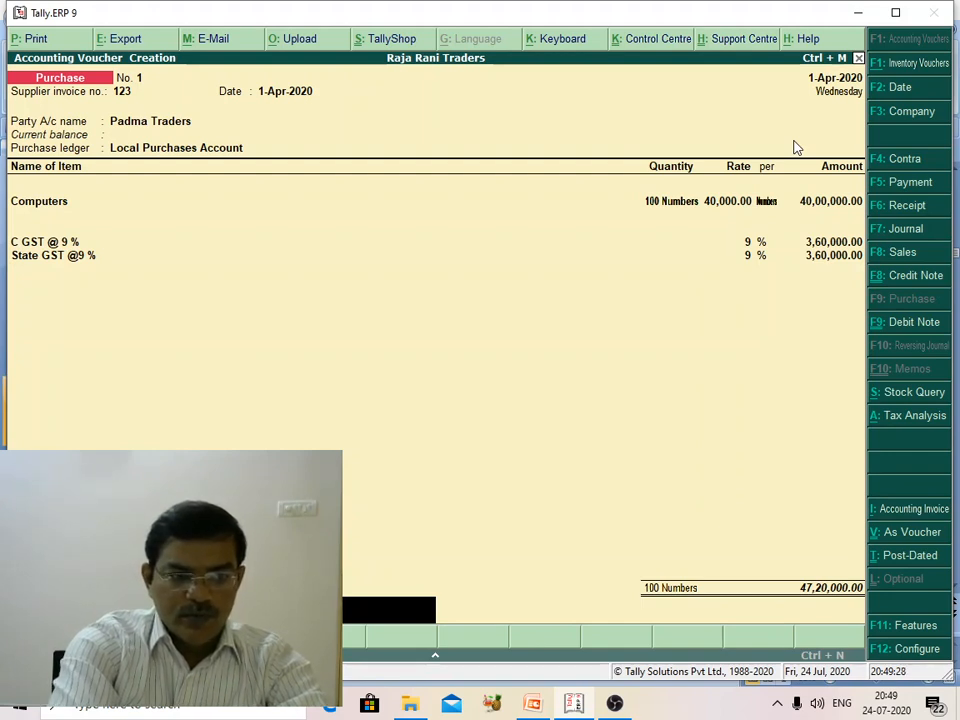
Leave the narration empty, save the purchase voucher, and quit voucher entry to the Gateway of Tally
key(Return)
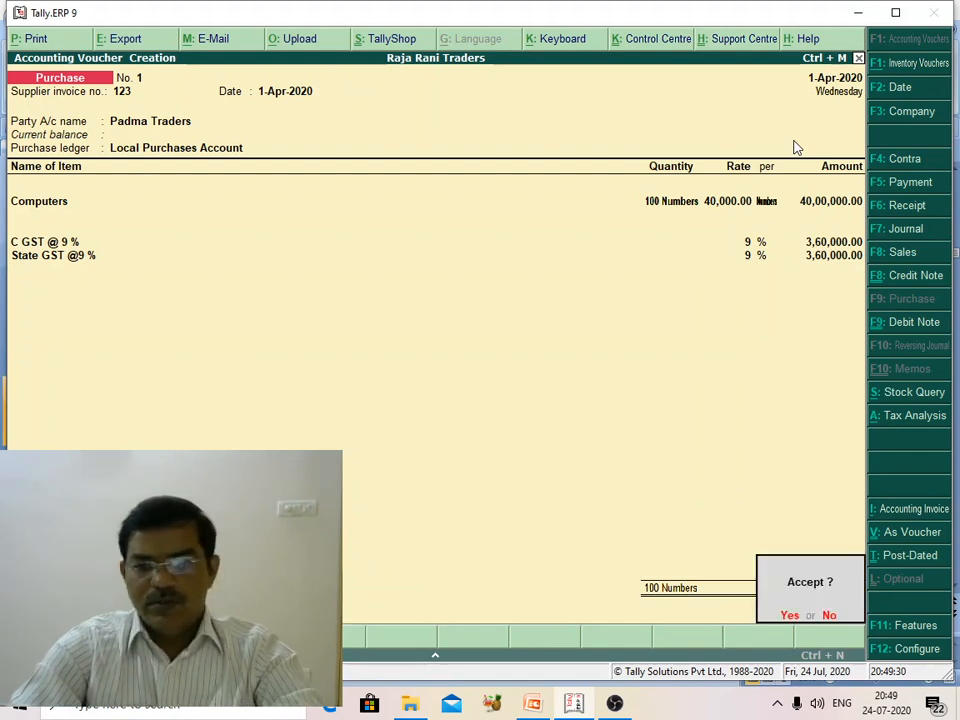
key(Return)
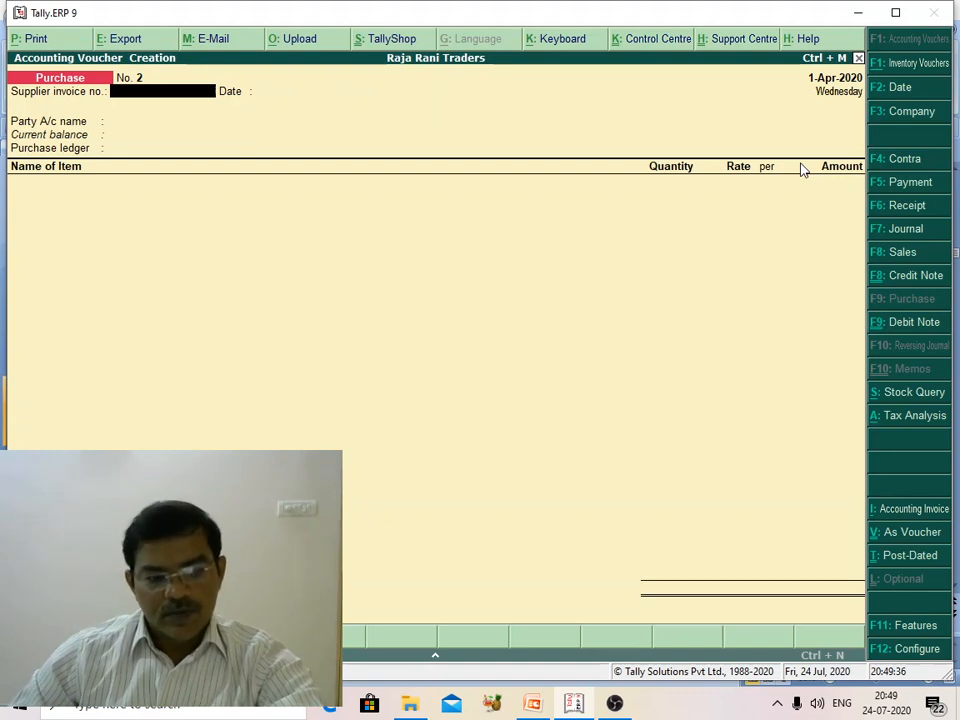
key(Escape)
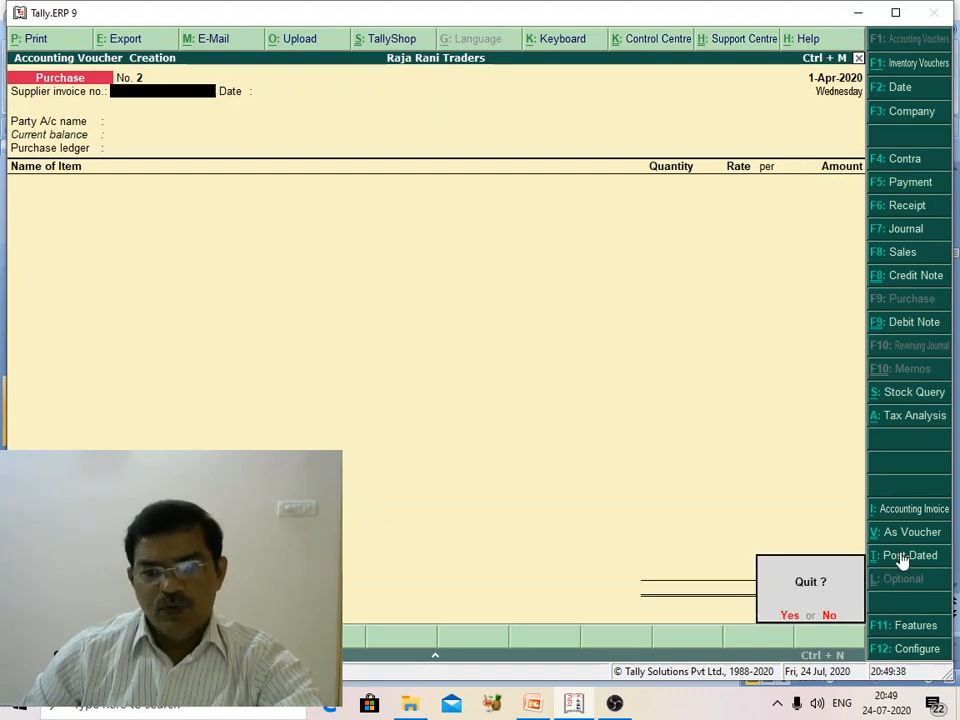
click(790, 619)
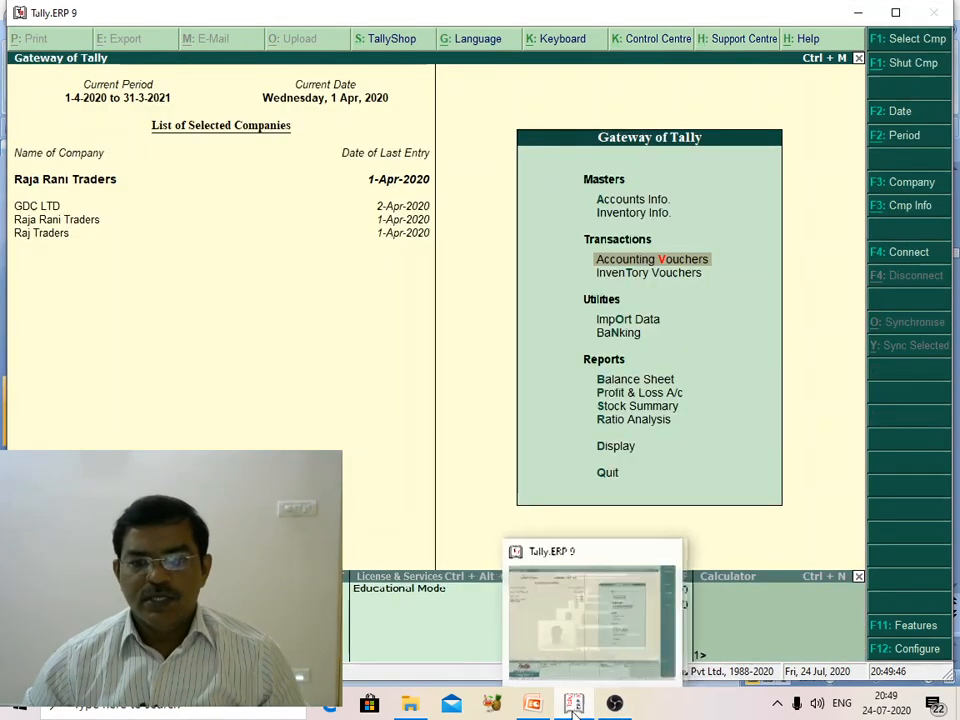
Switch to the PowerPoint presentation and read the intrastate outward supply example on slide 8
click(615, 704)
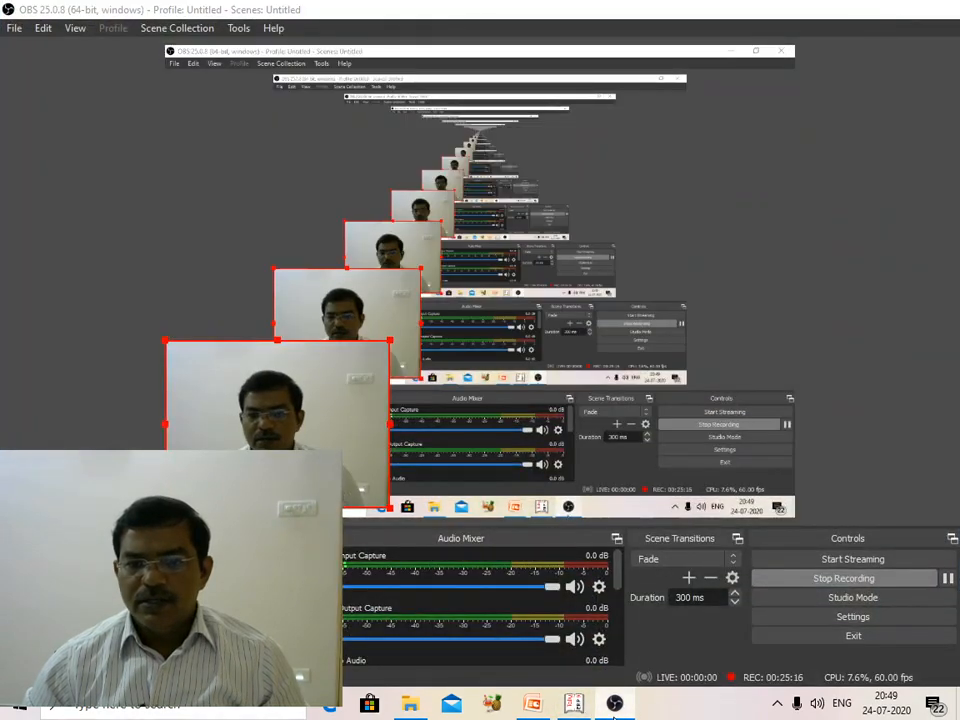
click(615, 704)
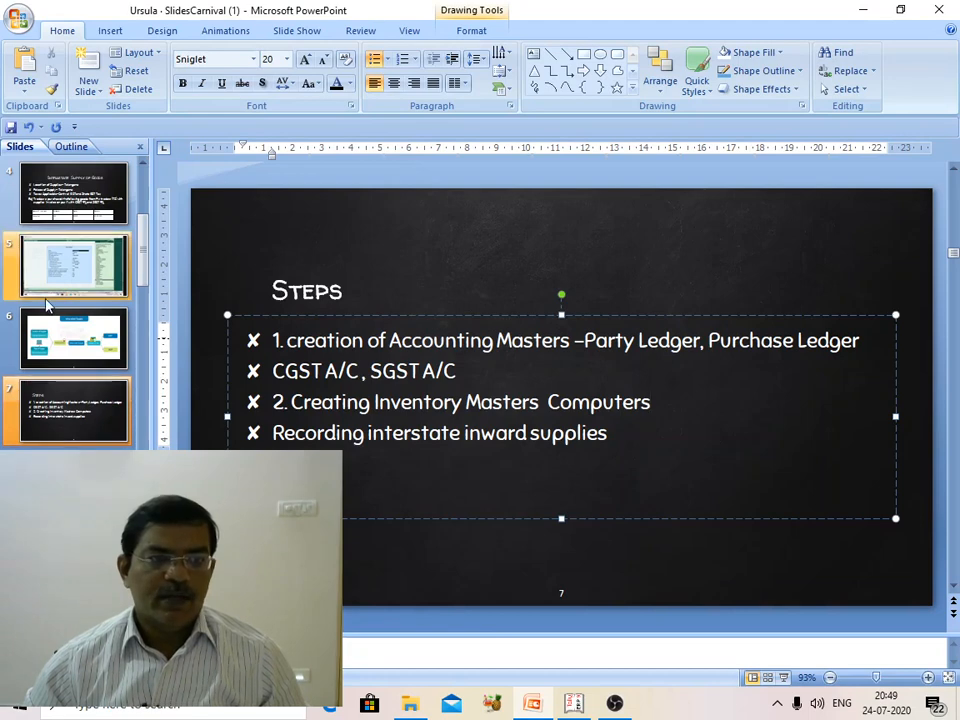
click(72, 482)
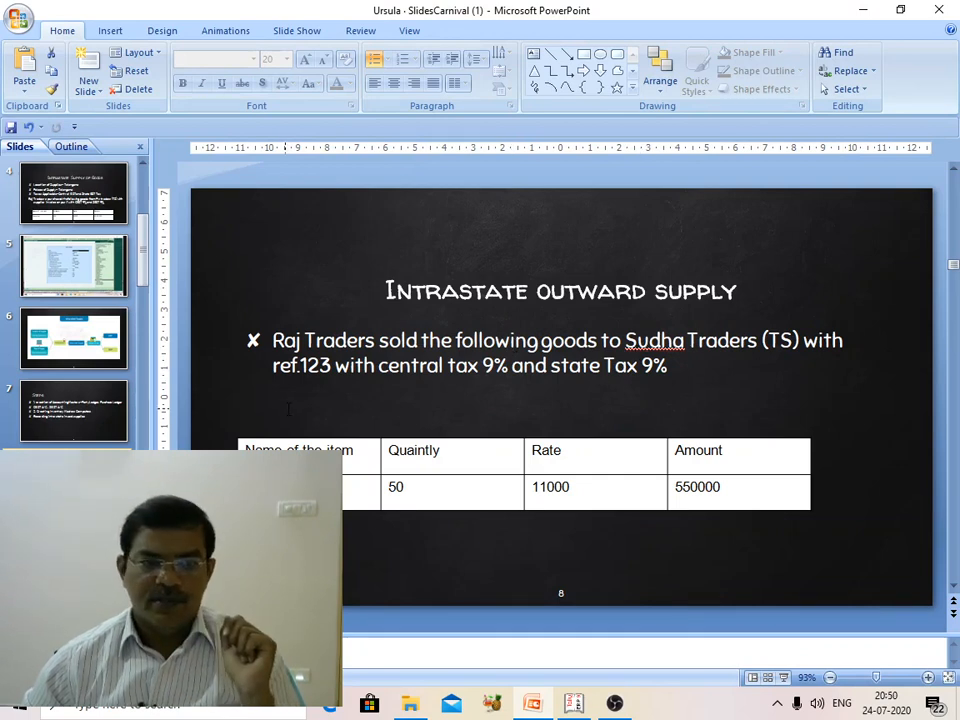
Switch back to Tally.ERP 9 and open the creation form for a new single ledger in Raja Rani Traders
click(575, 707)
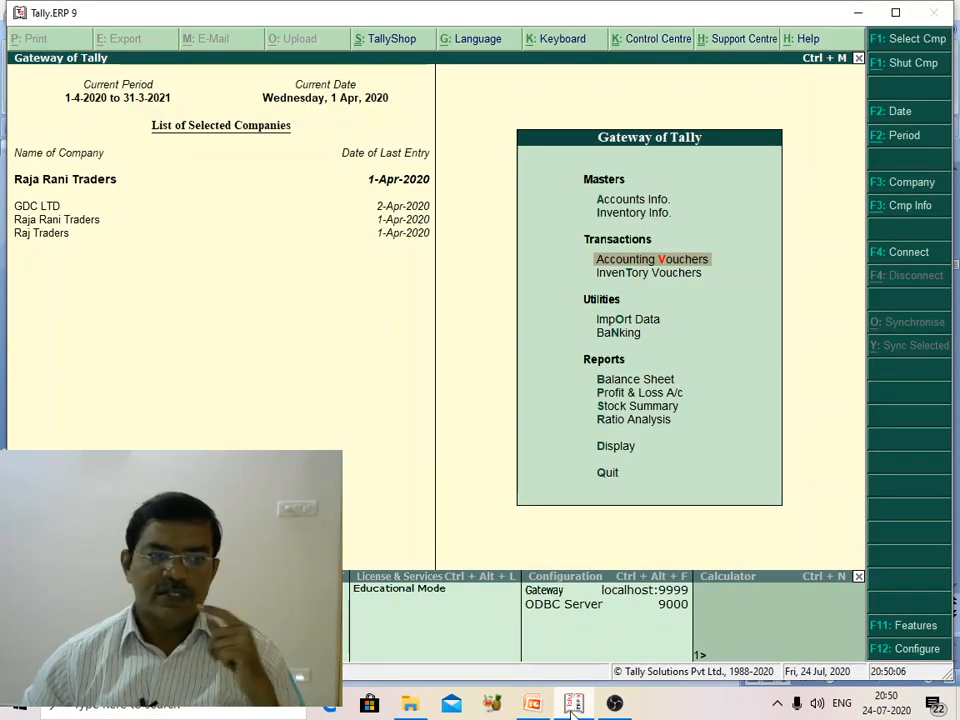
click(640, 200)
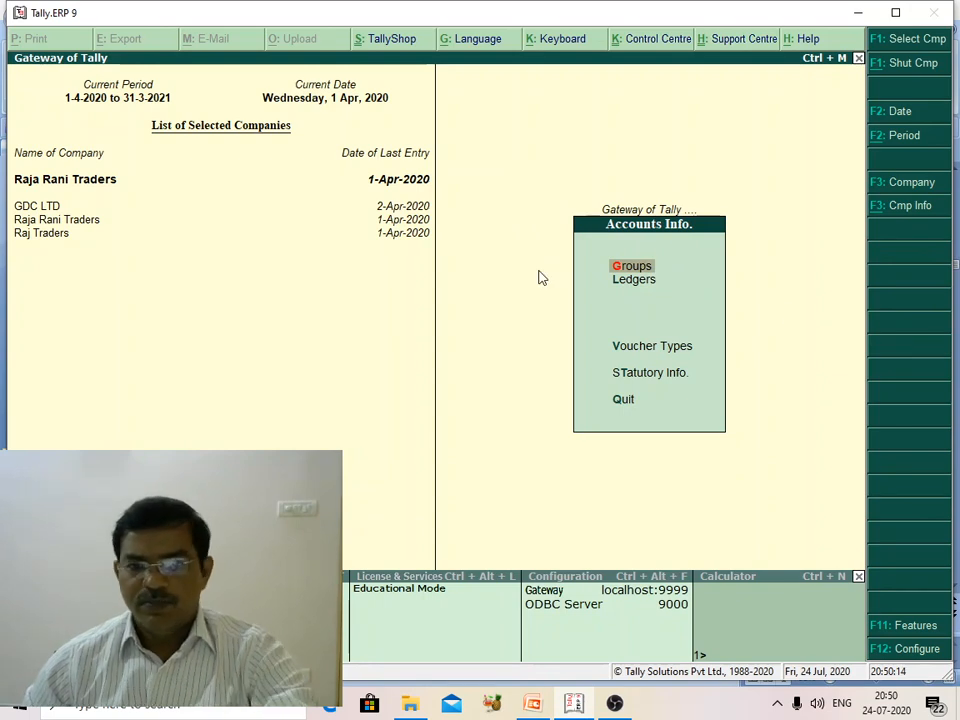
key(Escape)
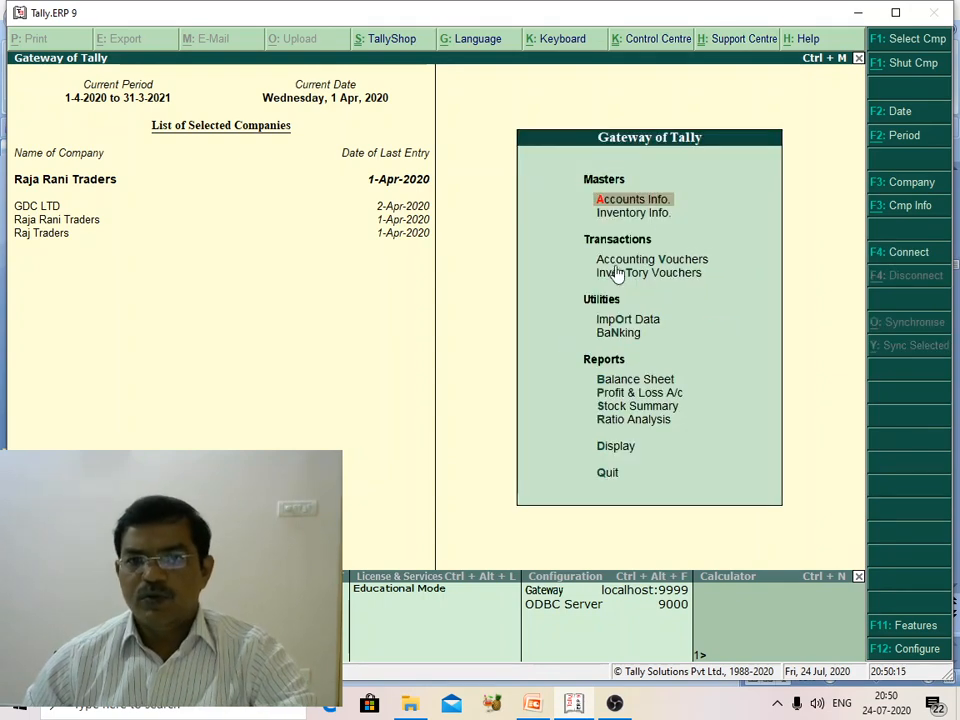
click(636, 200)
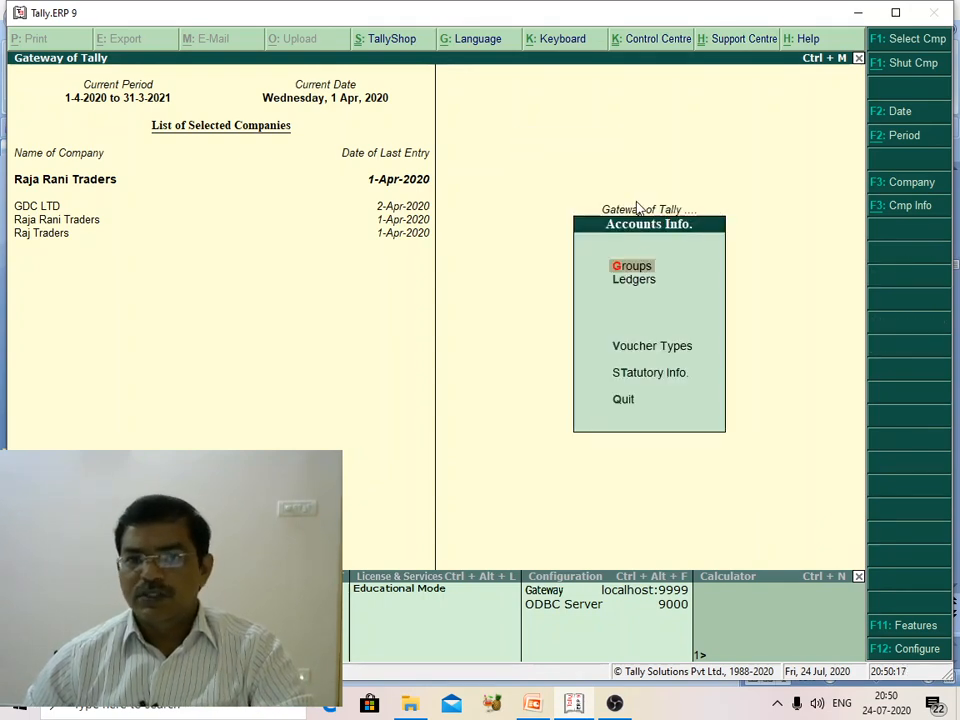
click(627, 283)
click(622, 289)
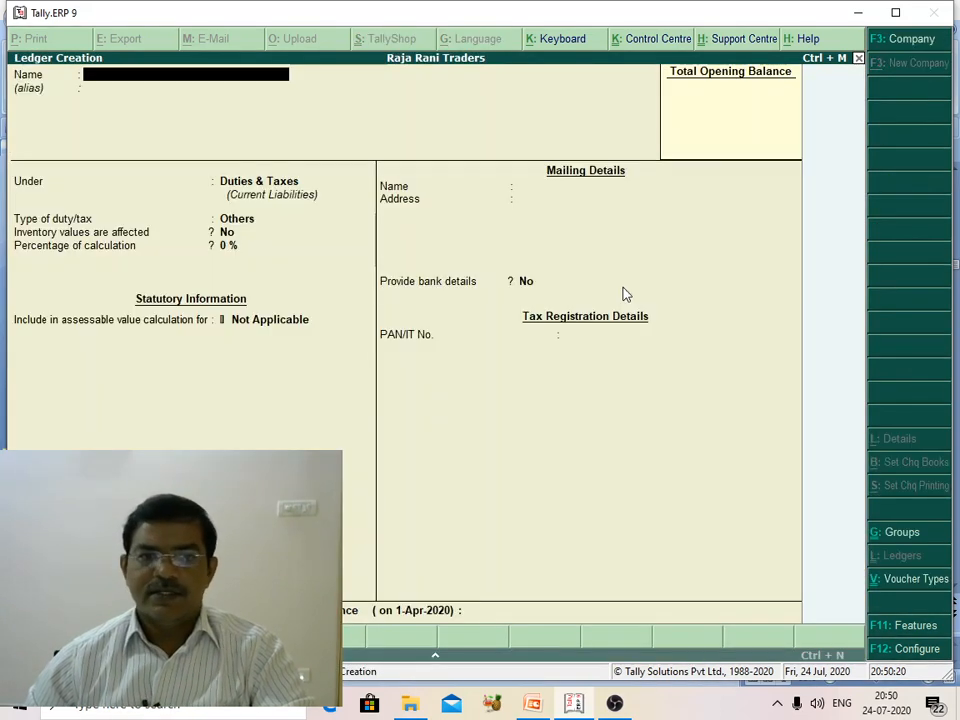
Name the new ledger Sudha Traders, leave the alias empty, and place it under Sundry Debtors
text(S)
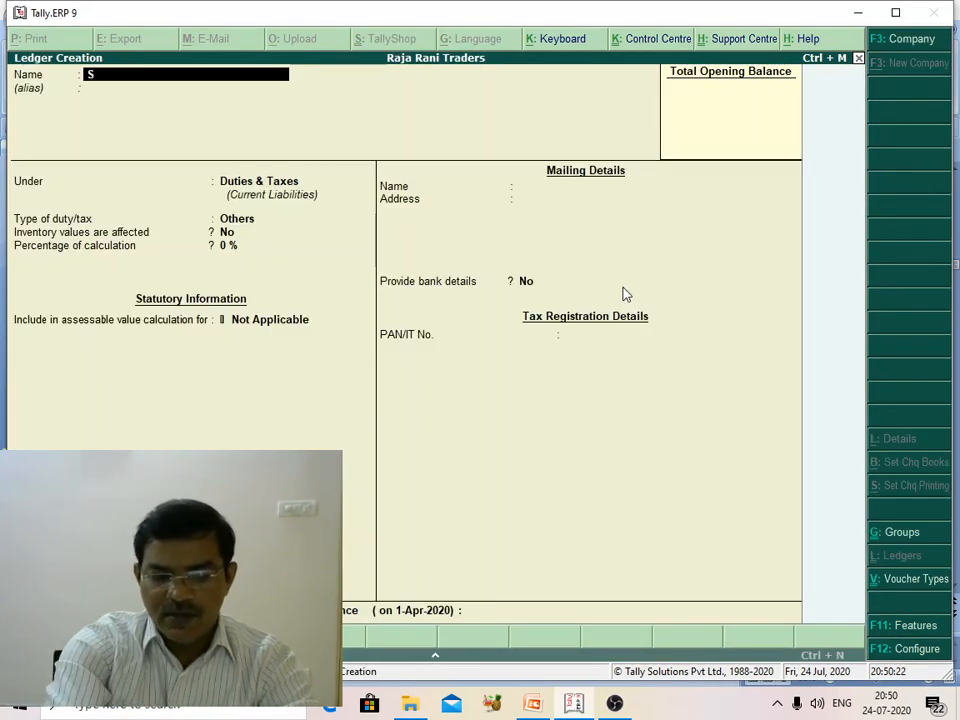
text(udha Ta)
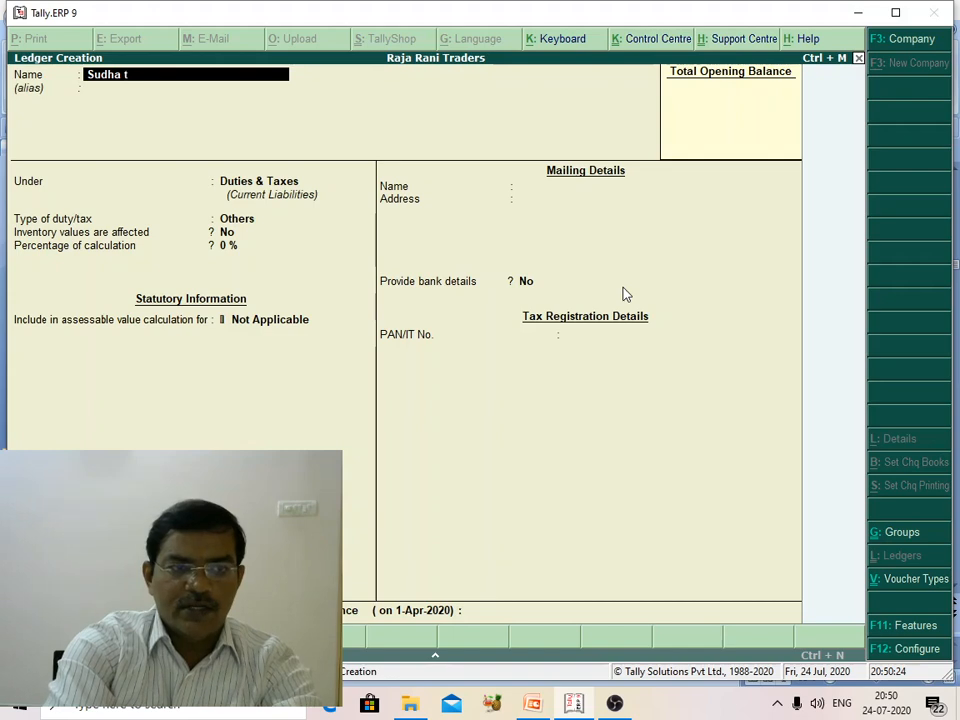
key(BackSpace)
text(radesr)
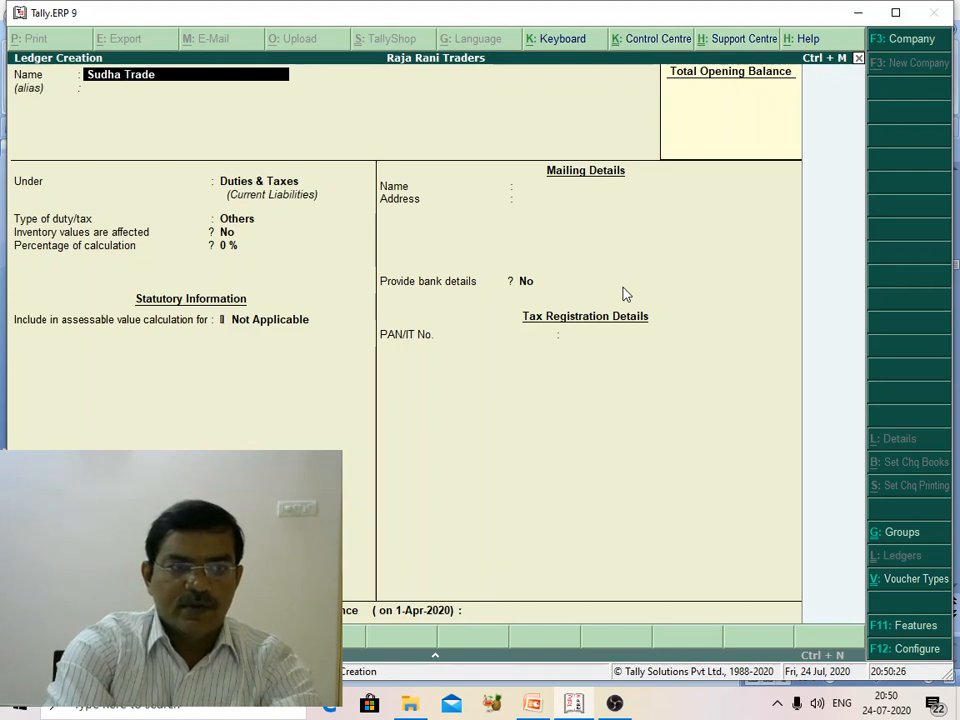
key(Return)
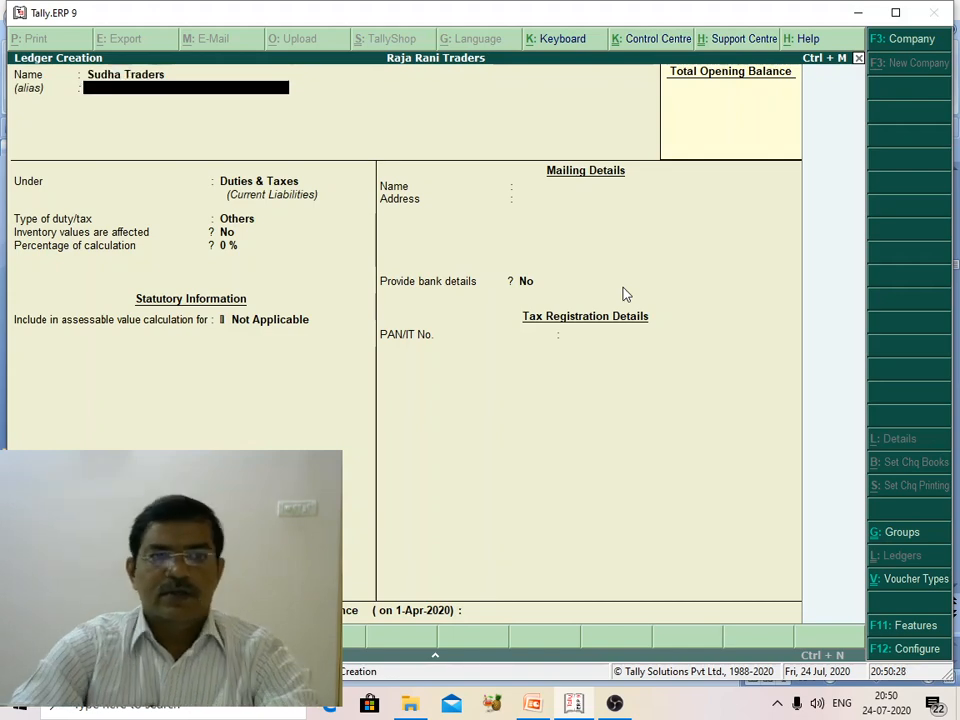
key(Return)
text(S)
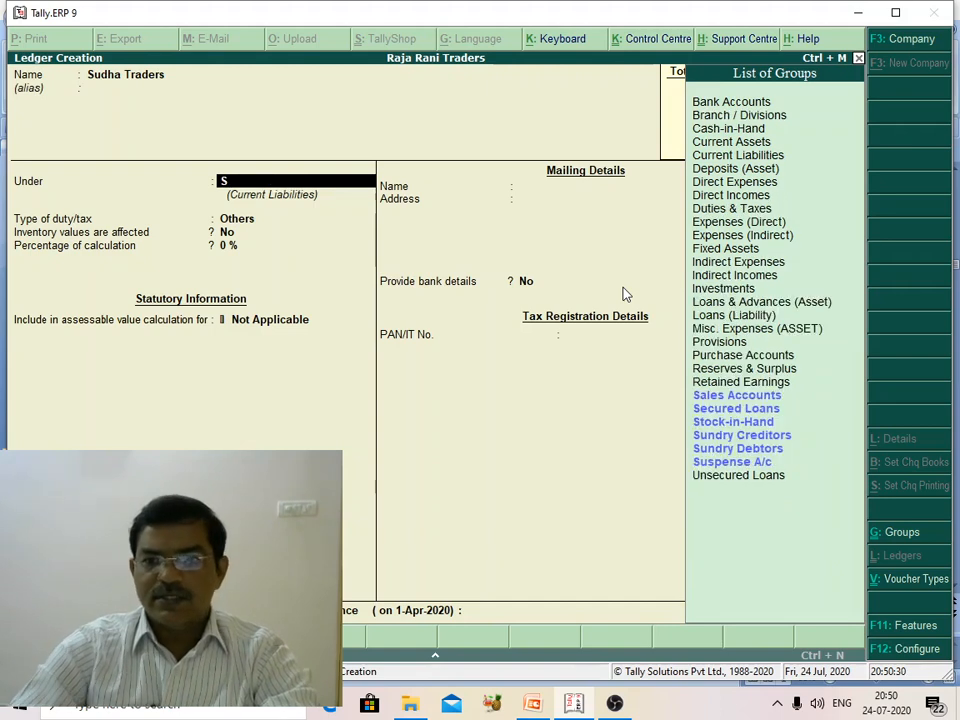
click(748, 450)
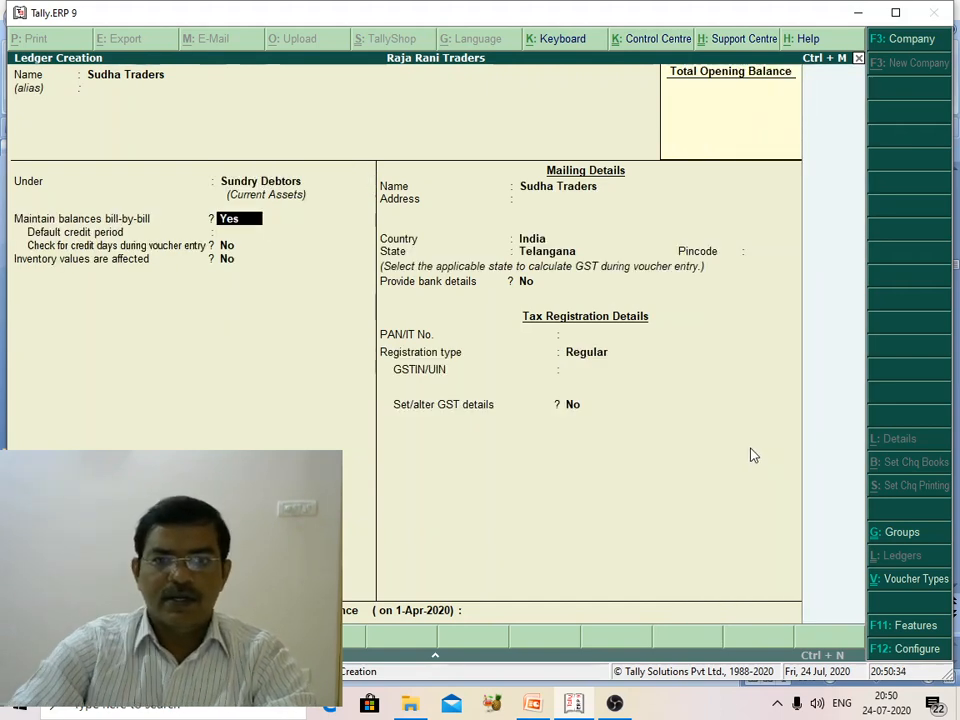
Keep bill-by-bill balances at Yes and the other account defaults, leave address and pincode empty, and accept Telangana as the state
key(Return)
key(Return)
key(Return)
key(Return)
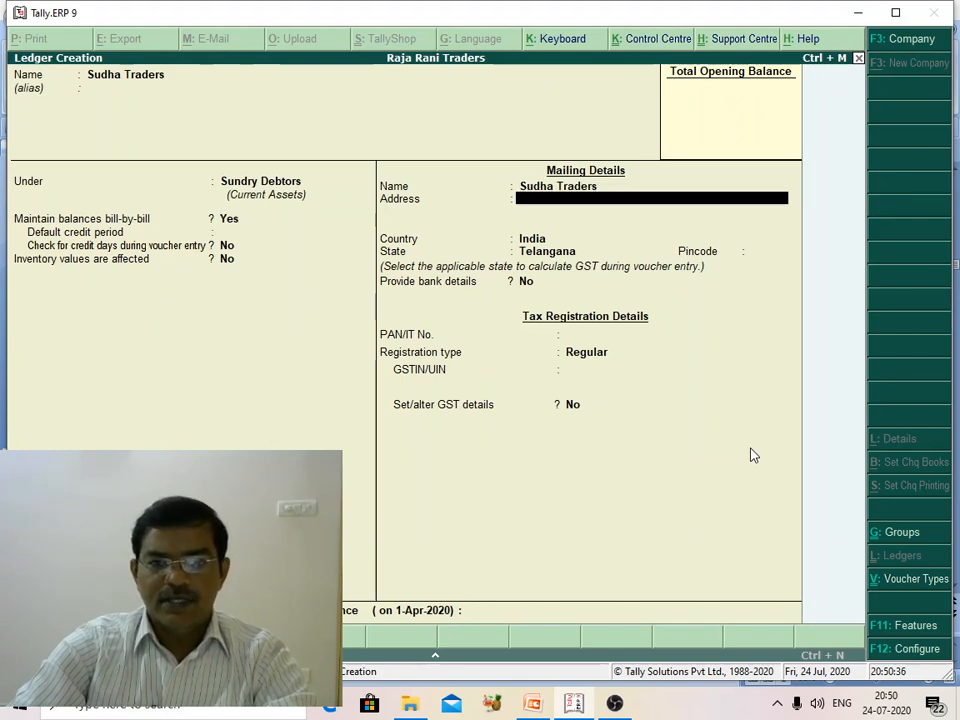
key(Return)
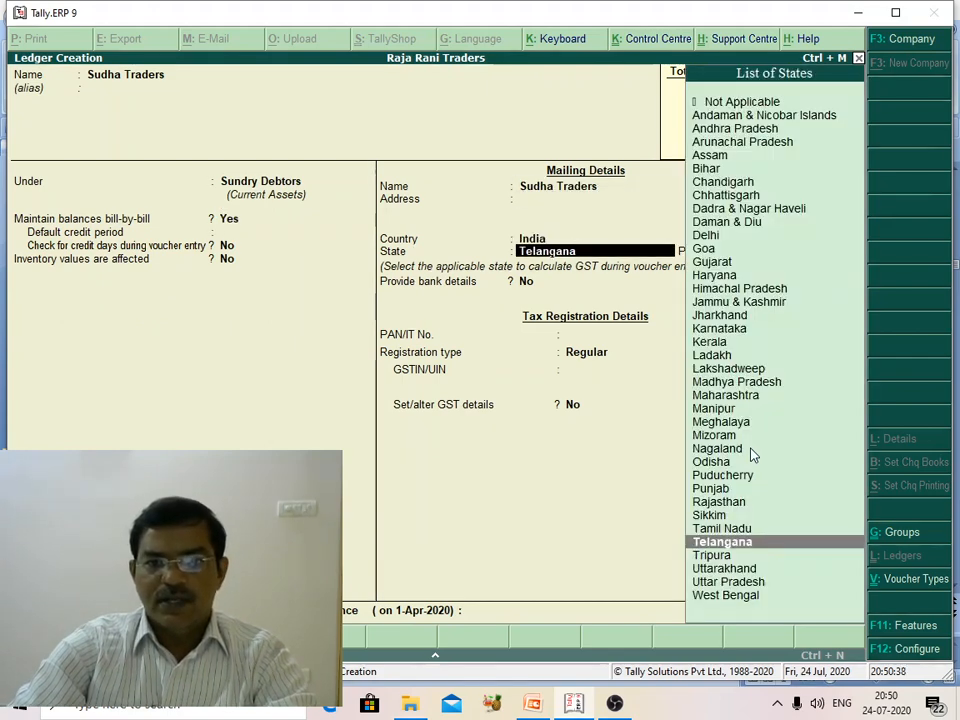
key(Return)
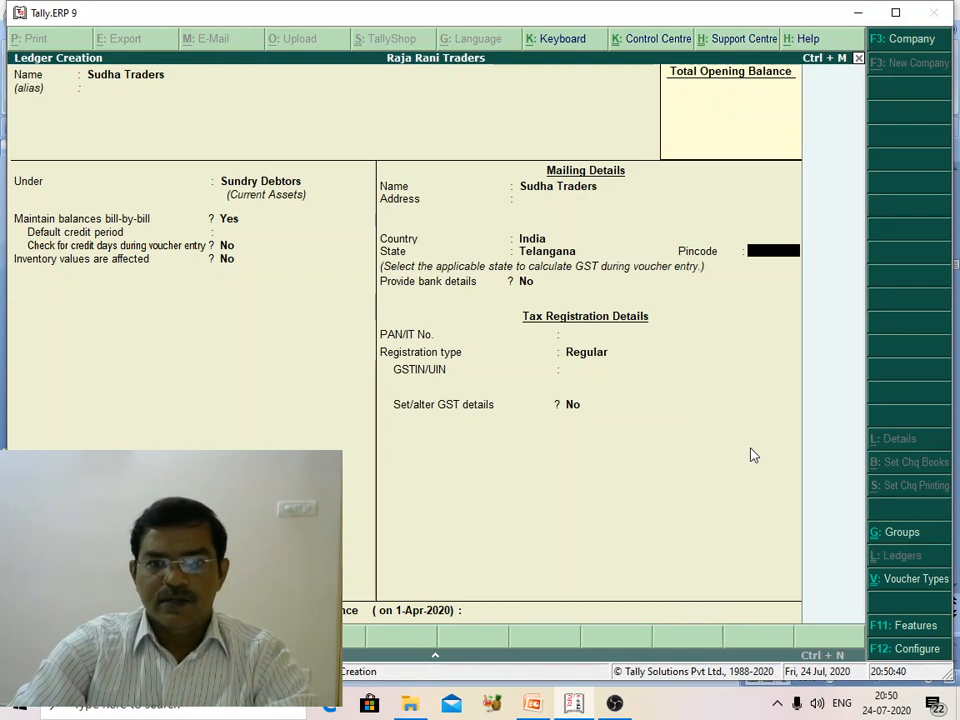
key(Return)
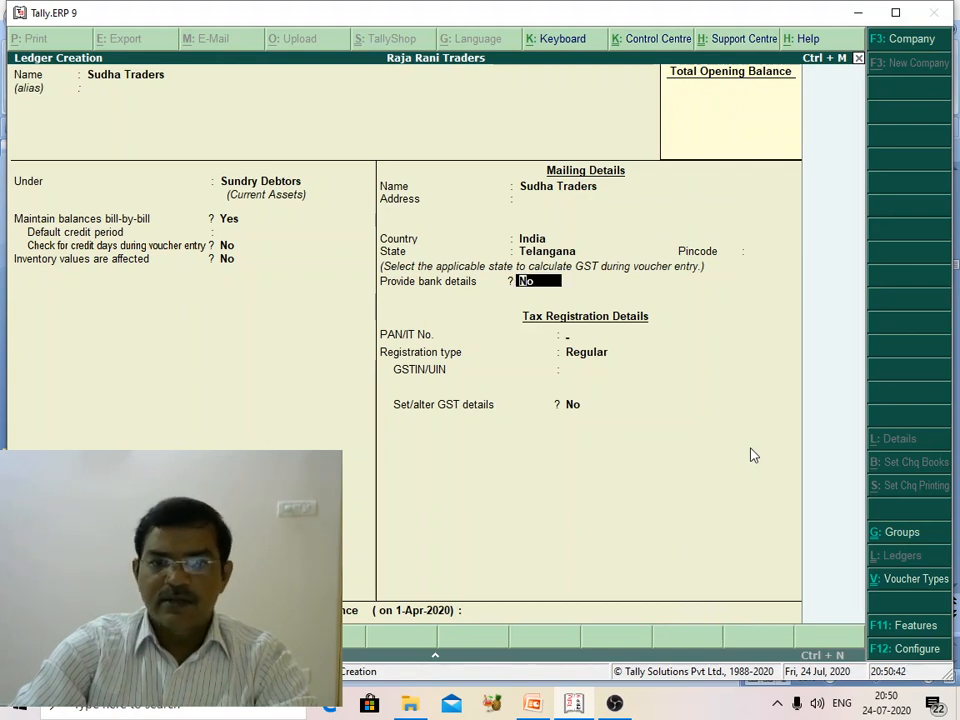
Keep Sudha Traders without bank details as a Regular registration with no GSTIN, and enable Set/alter GST details
key(Return)
key(Return)
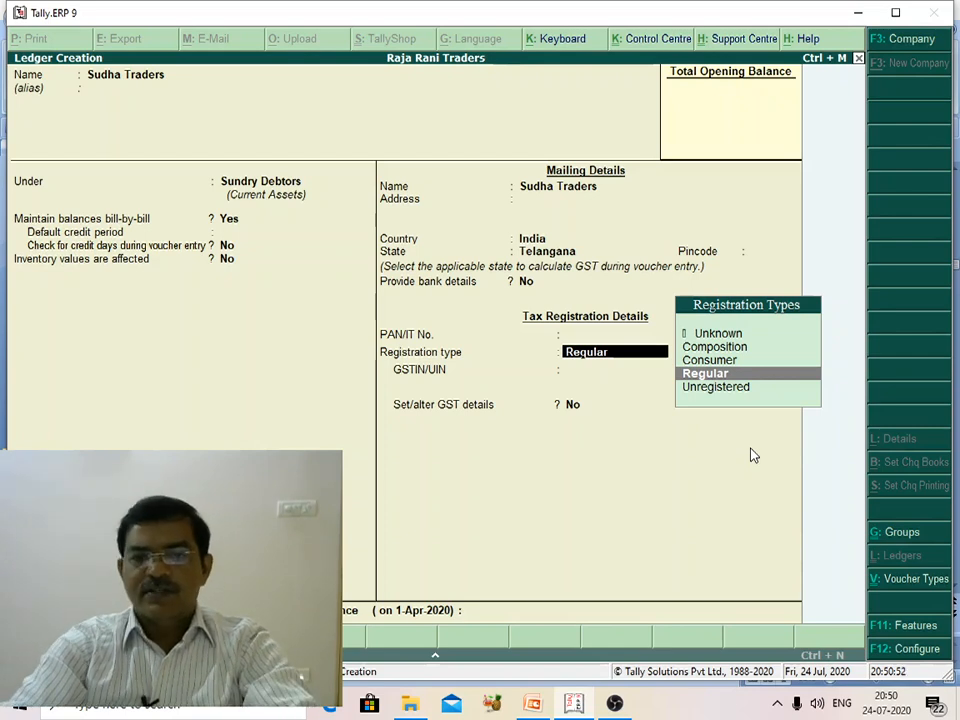
key(Return)
key(Return)
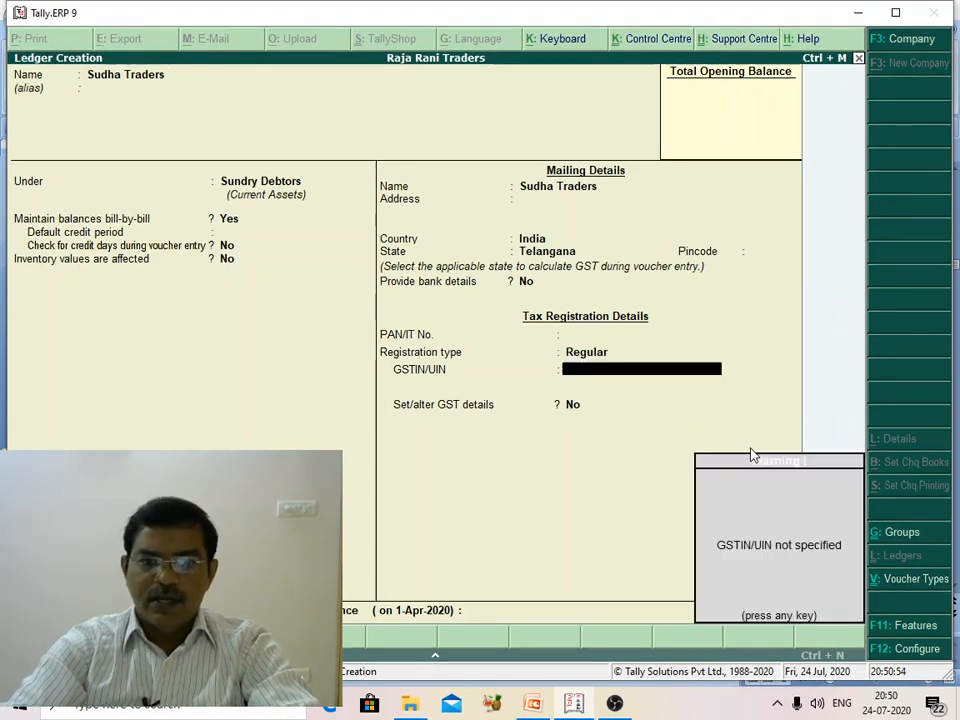
key(Return)
text(yes)
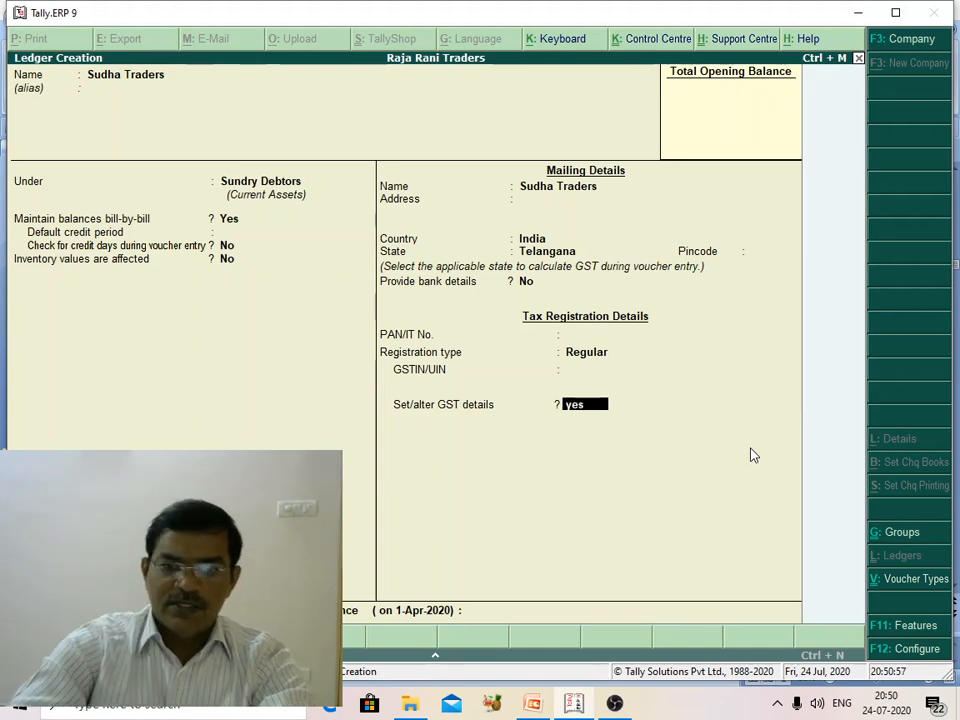
key(Return)
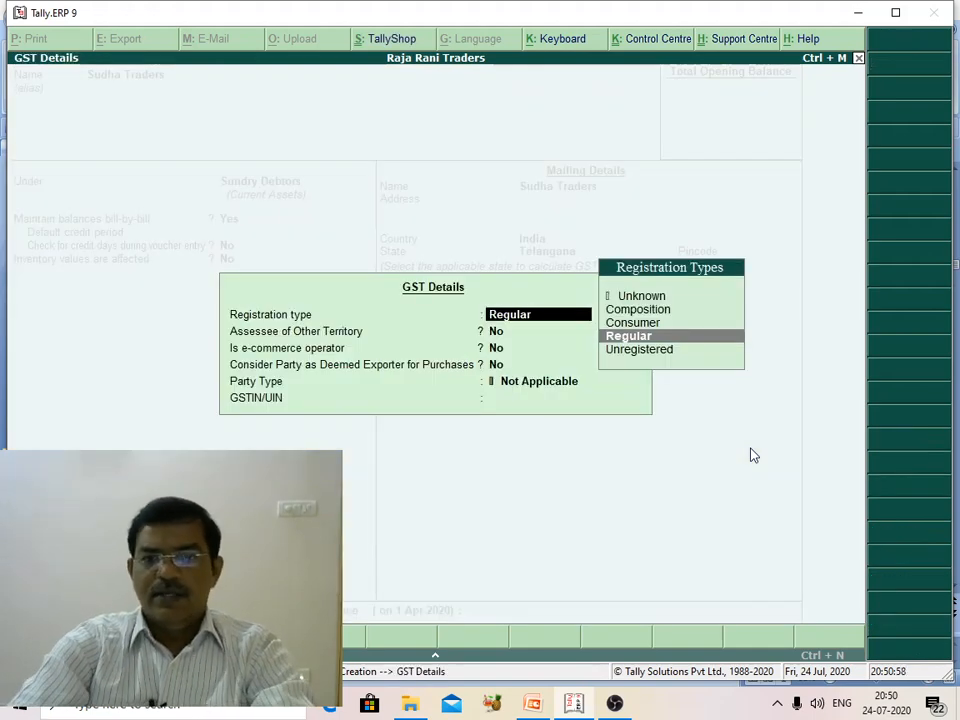
Accept the GST details with Regular registration and no GSTIN, leave the opening balance empty, and save the Sudha Traders ledger
key(Return)
key(Return)
key(Return)
key(Return)
key(Return)
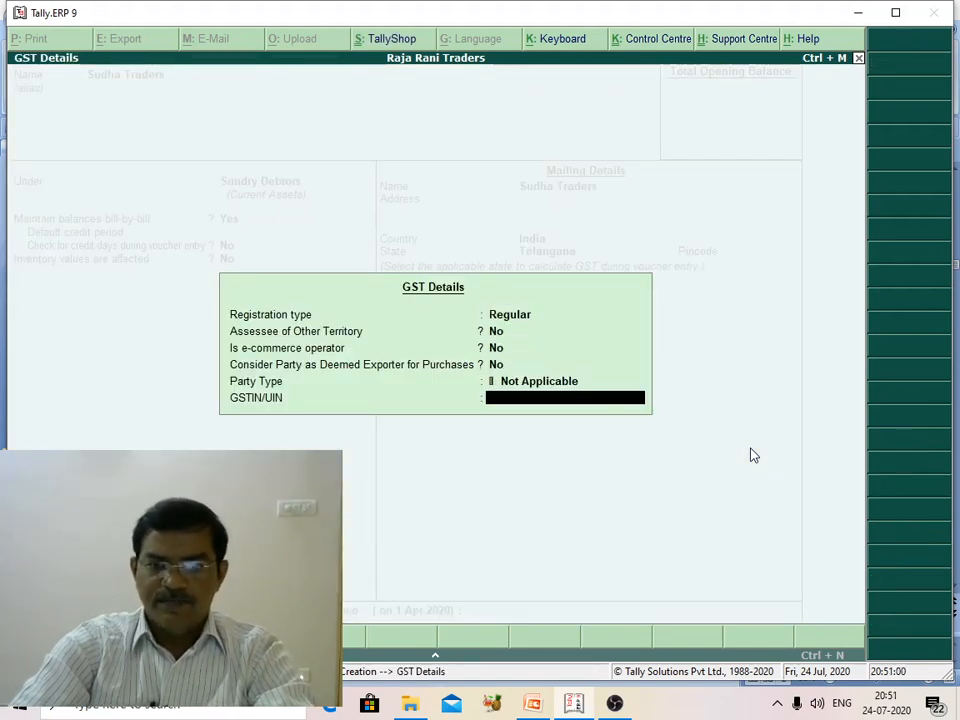
key(Return)
key(Return)
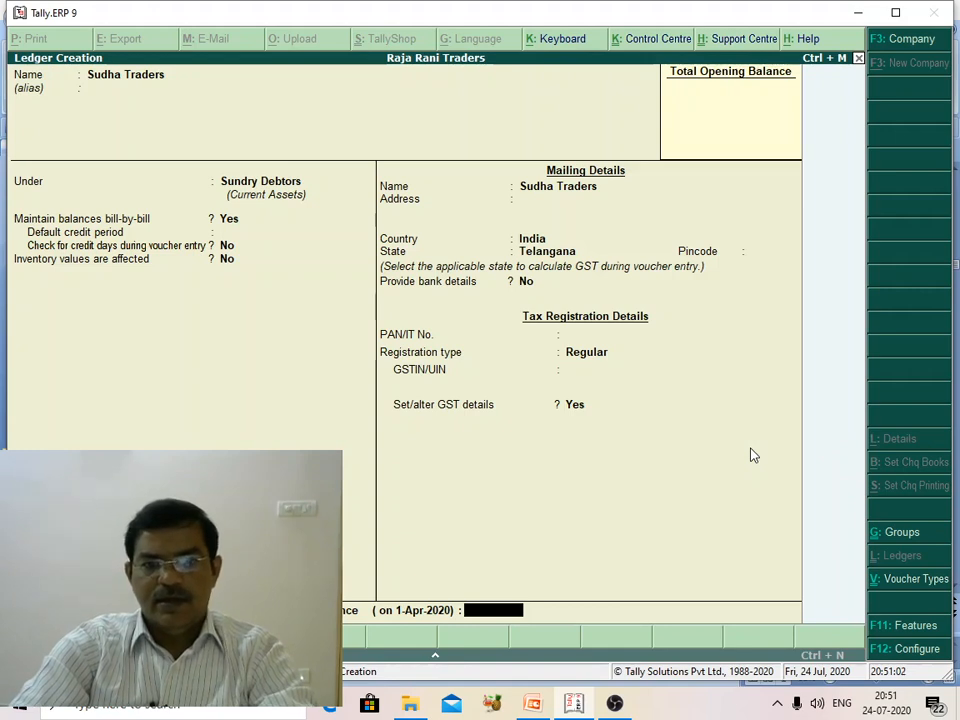
key(Return)
key(Return)
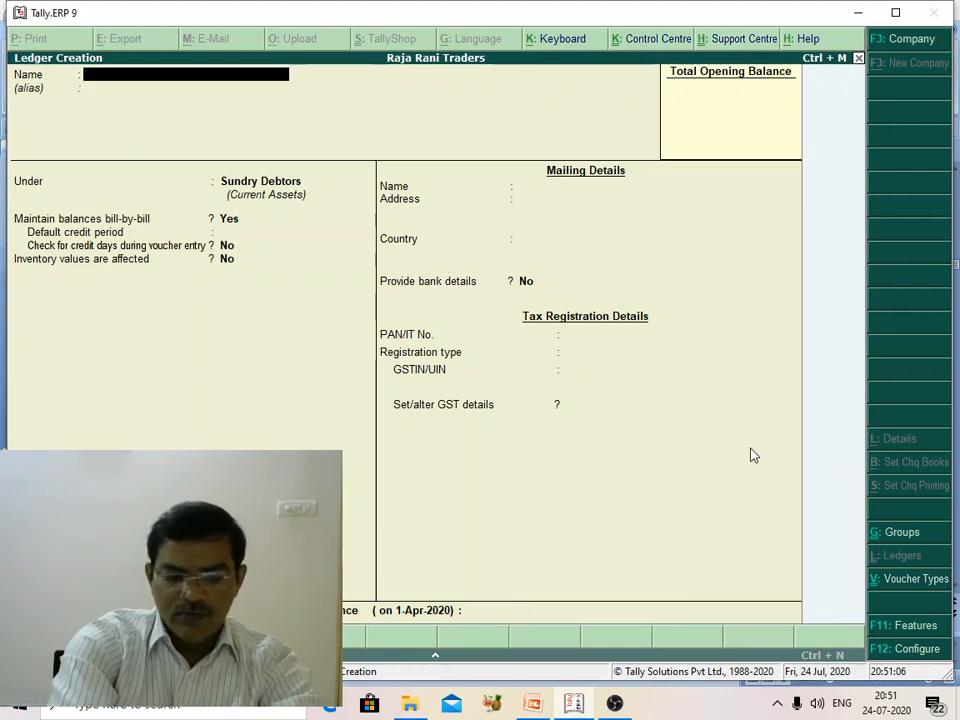
Name the new ledger Local Sales Account
text(Local)
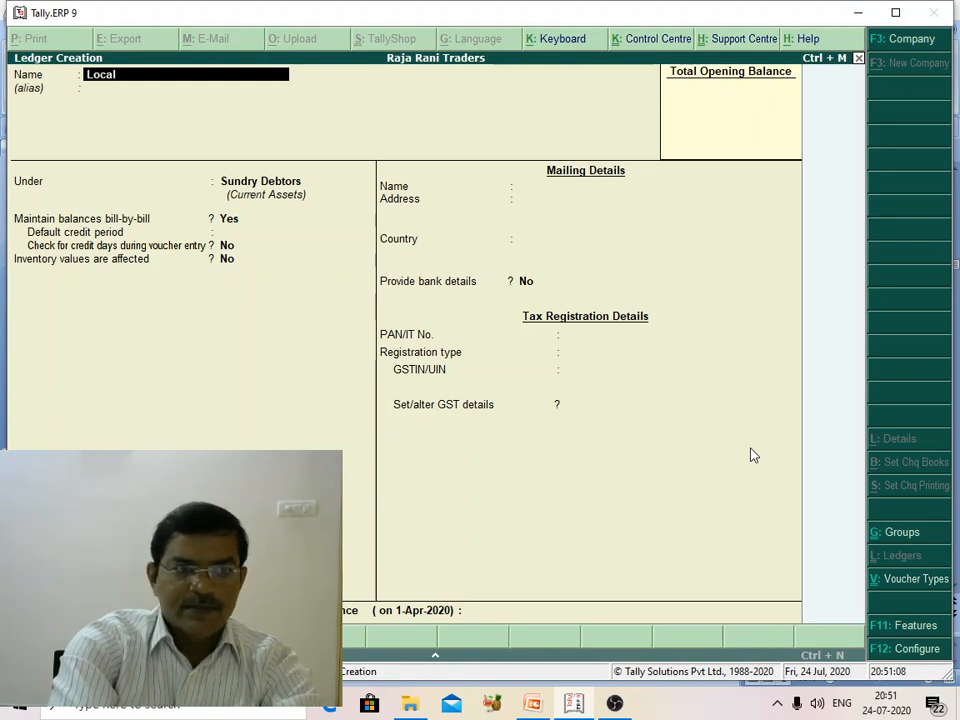
text( Sales Accou)
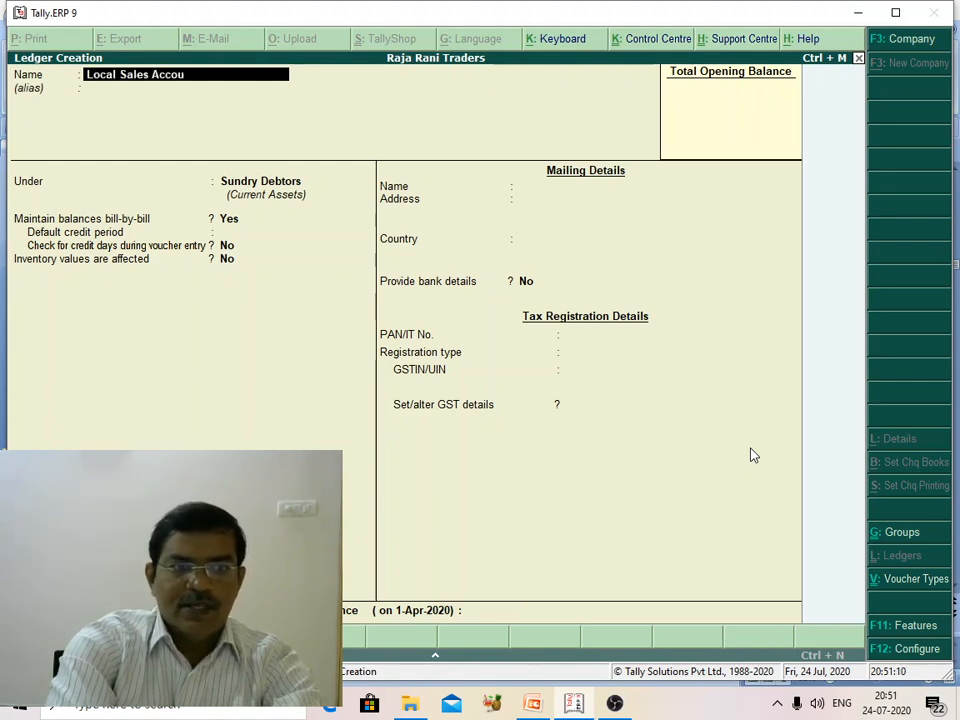
text(nt Account)
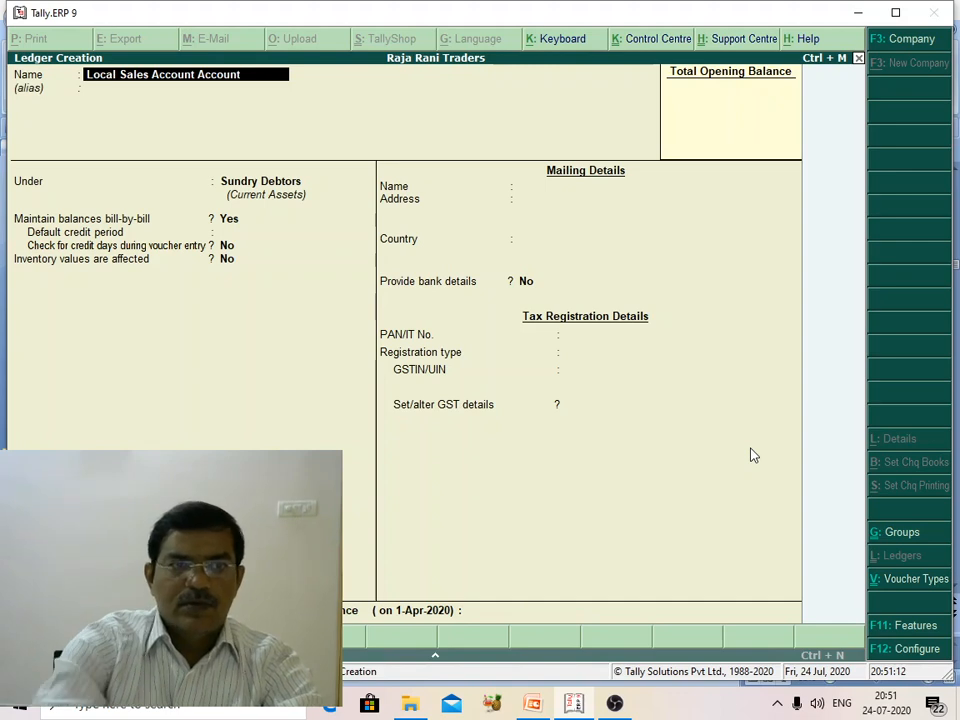
key(BackSpace)
key(BackSpace)
key(BackSpace)
key(BackSpace)
key(BackSpace)
key(BackSpace)
key(BackSpace)
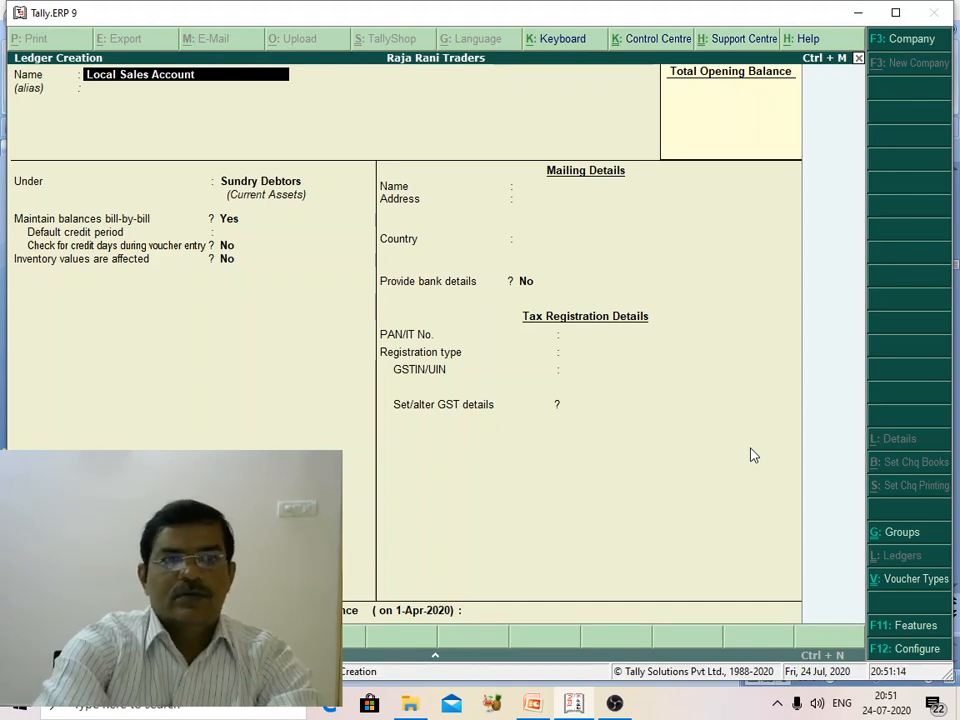
Place the ledger under the Sales Accounts group, keeping inventory values affected and GST applicable
key(Return)
key(Return)
text(S)
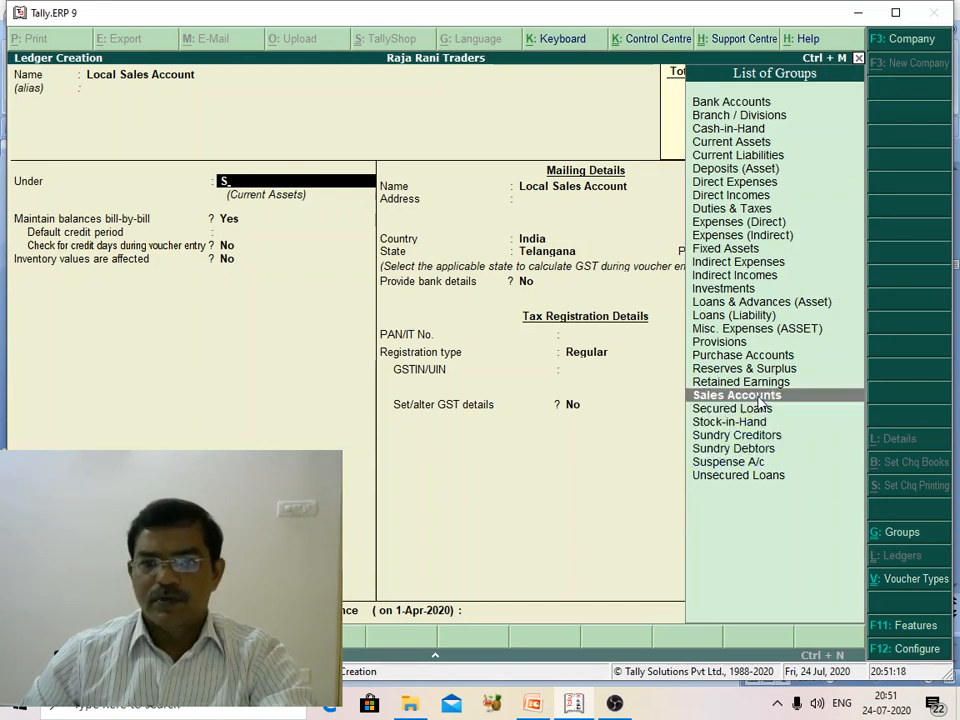
click(758, 398)
key(Return)
key(Return)
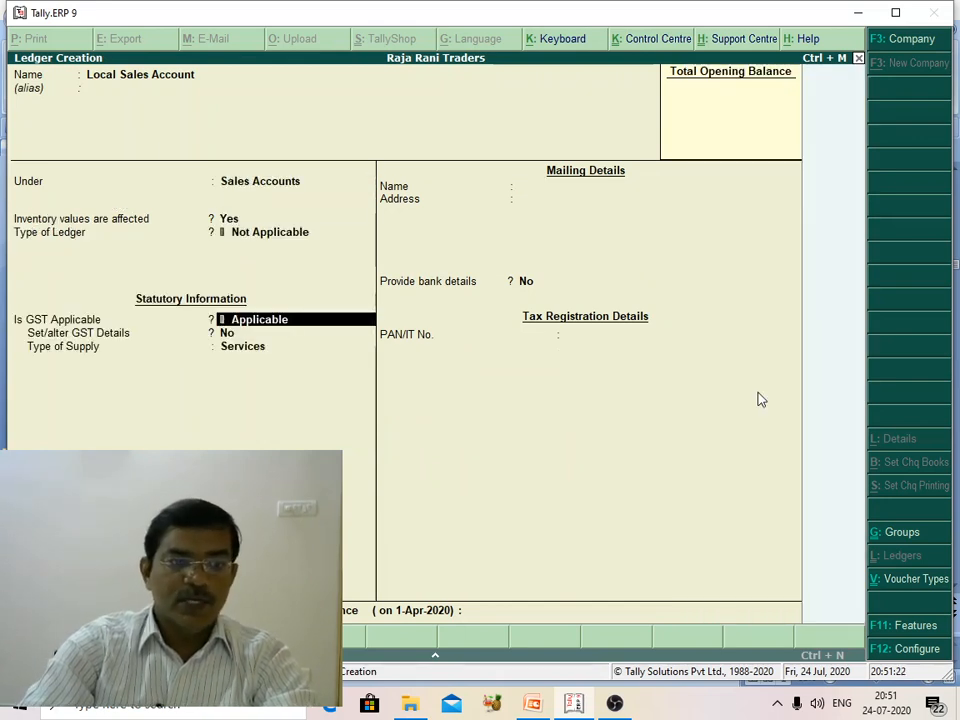
key(Return)
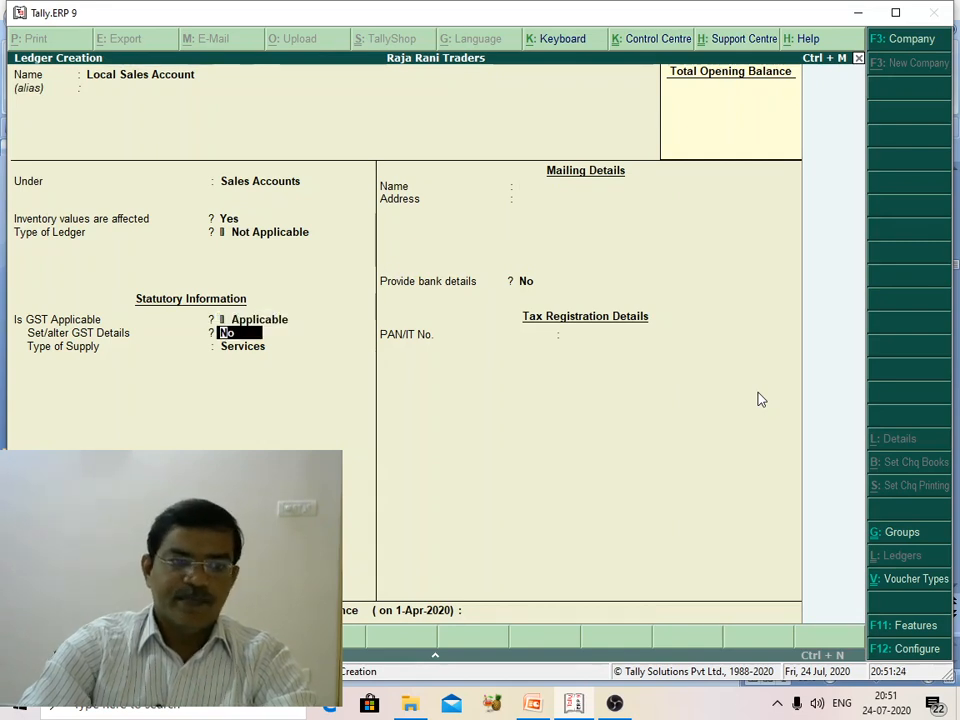
Enable Set/alter GST Details for the sales ledger and enter Computers as the description, leaving HSN/SAC blank
text(yes)
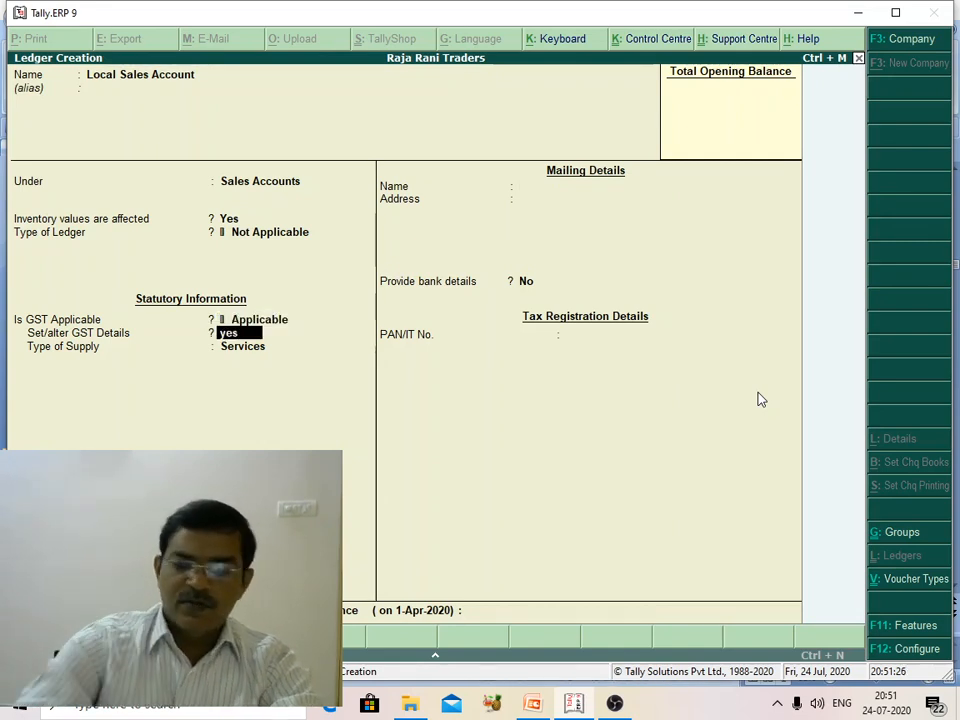
key(Return)
key(Return)
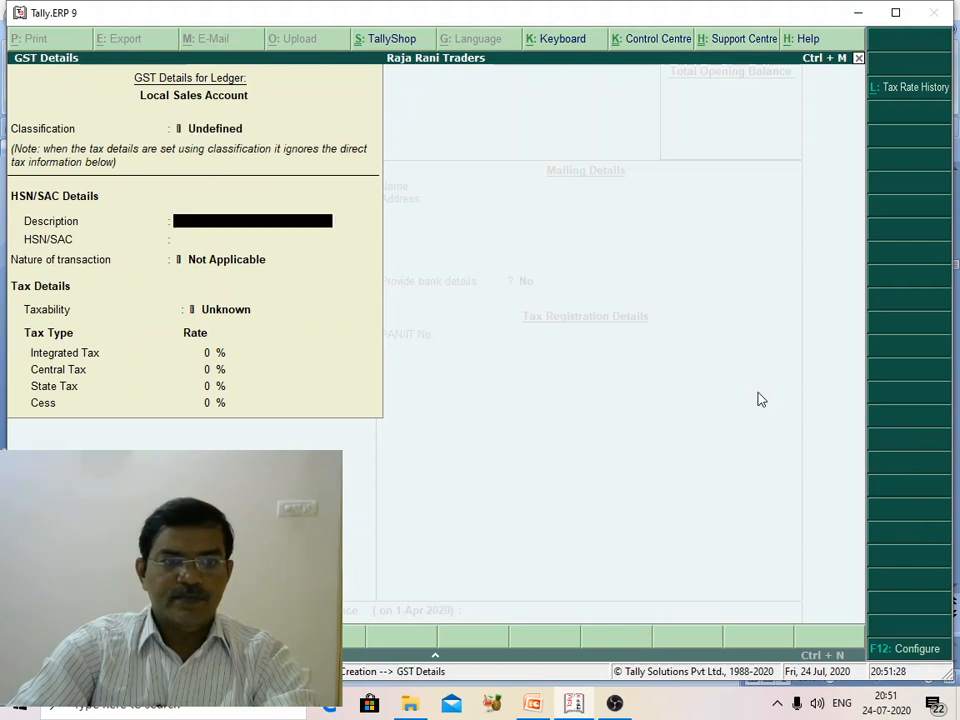
text(Com)
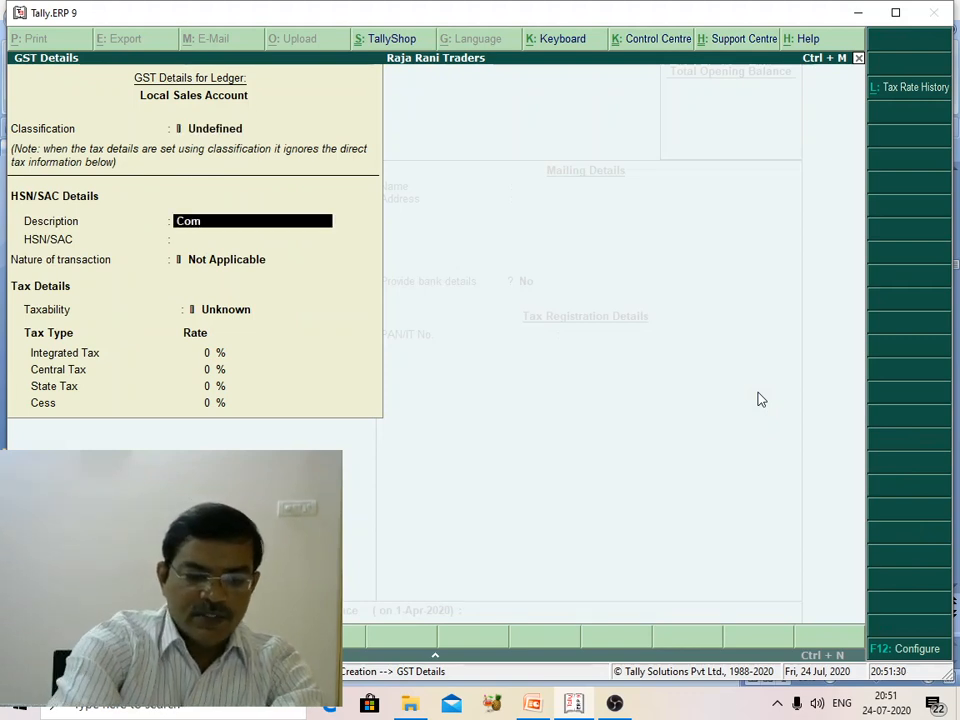
text(puters)
key(Return)
key(Return)
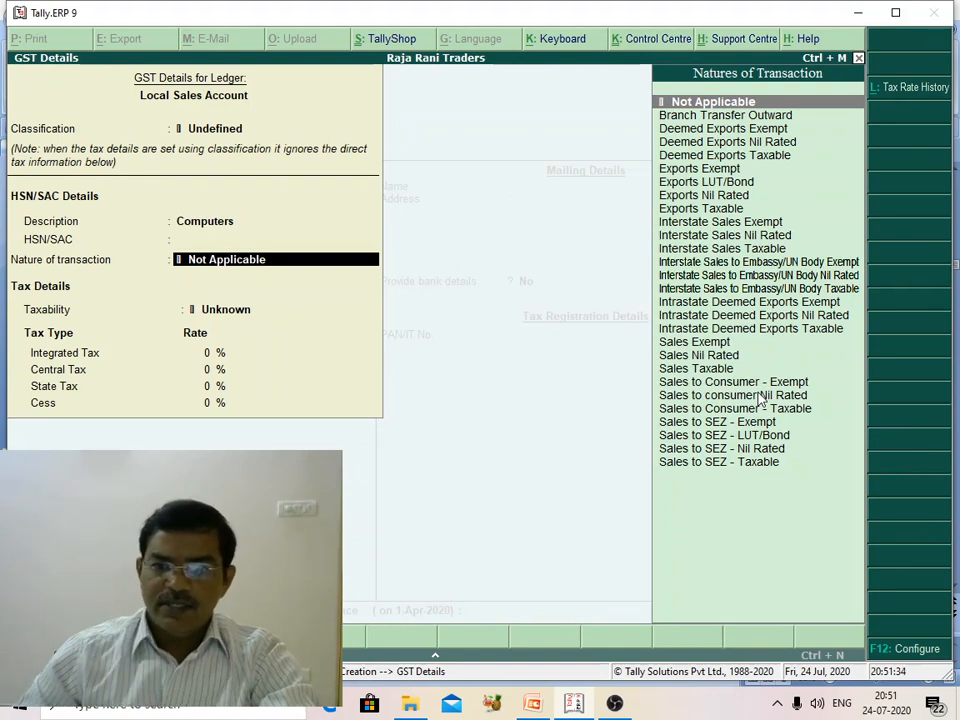
Set the nature of transaction to Sales Taxable with an Integrated Tax rate of 18%, and accept the GST details
click(672, 371)
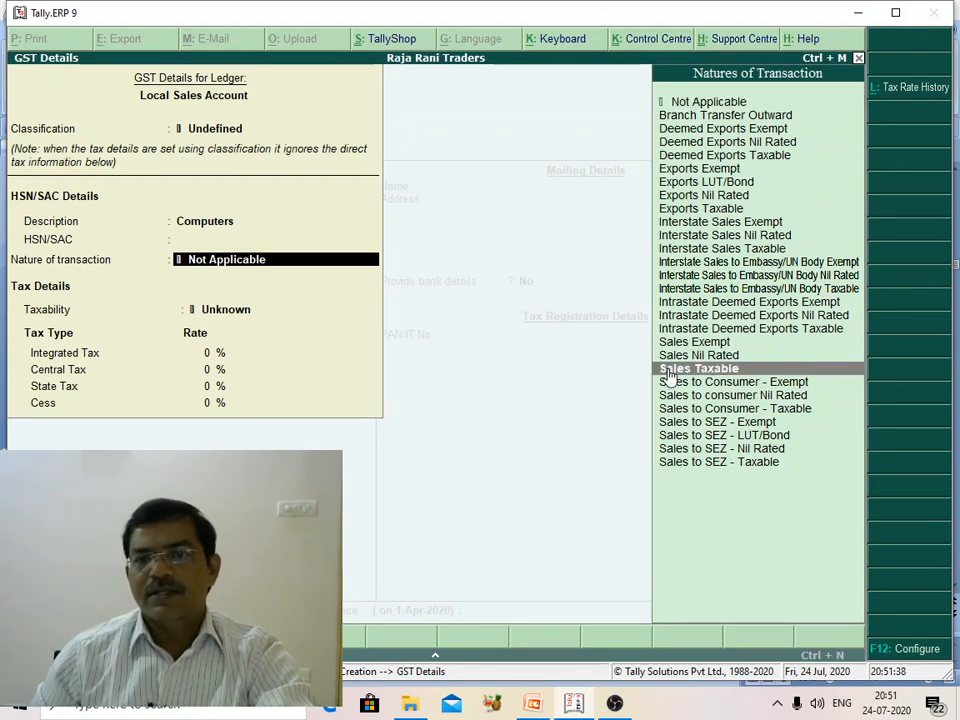
click(669, 371)
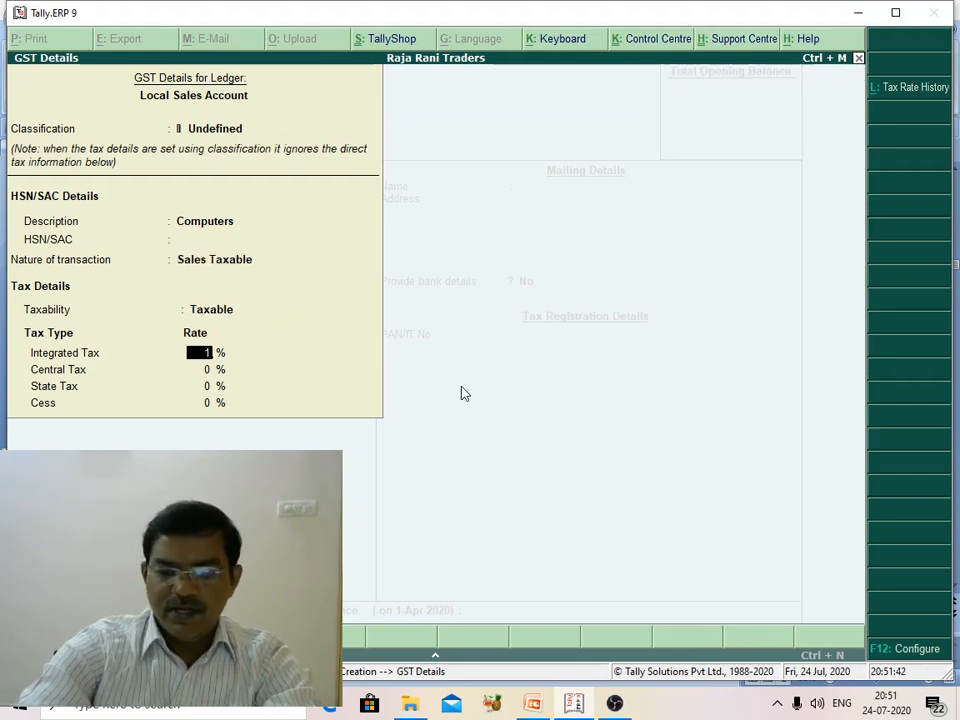
text(18)
key(Return)
key(Return)
key(Return)
key(Return)
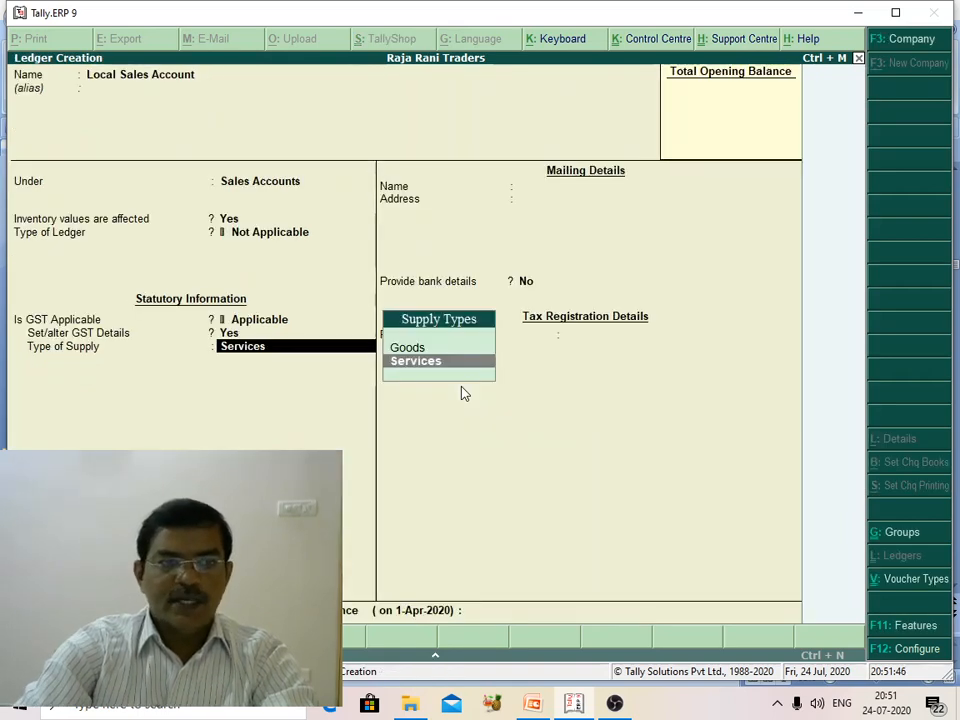
Set the type of supply to Goods and save the Local Sales Account ledger
key(Up)
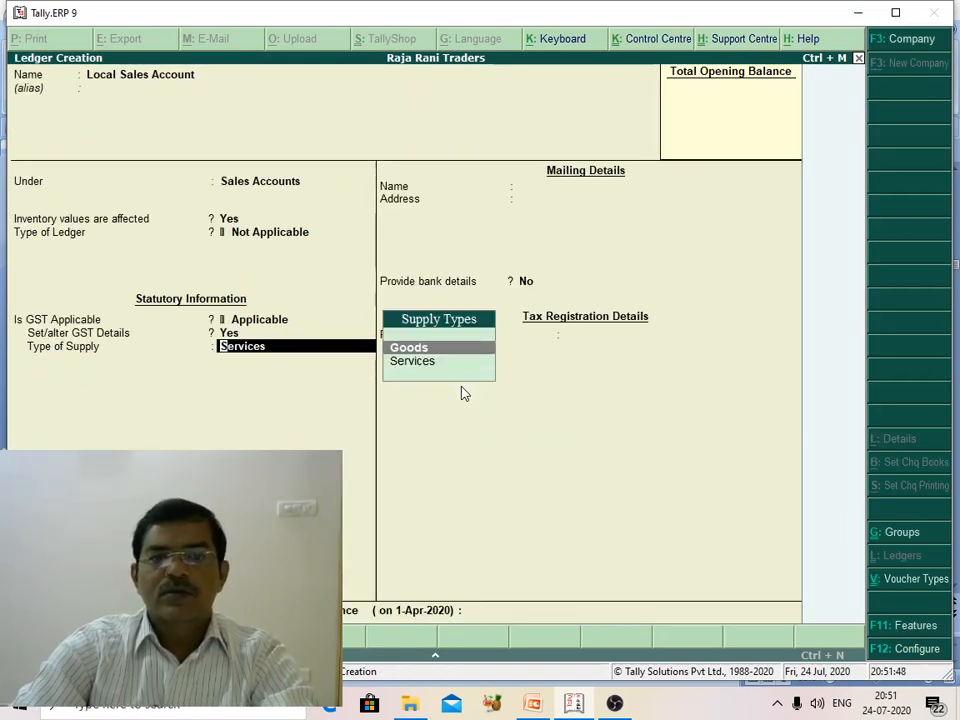
key(Return)
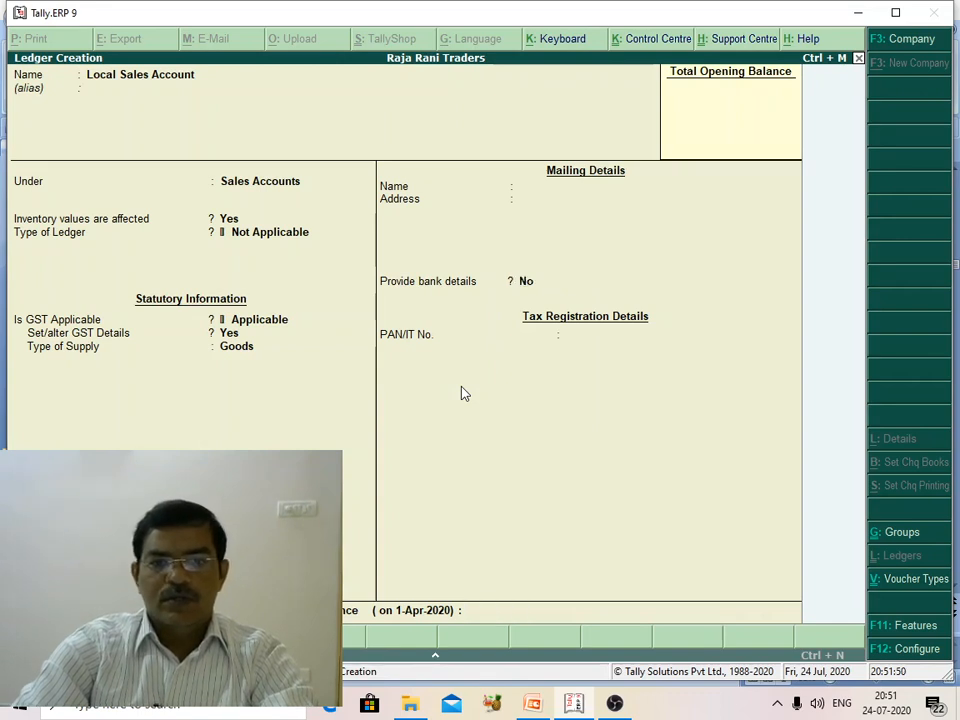
key(Return)
key(Return)
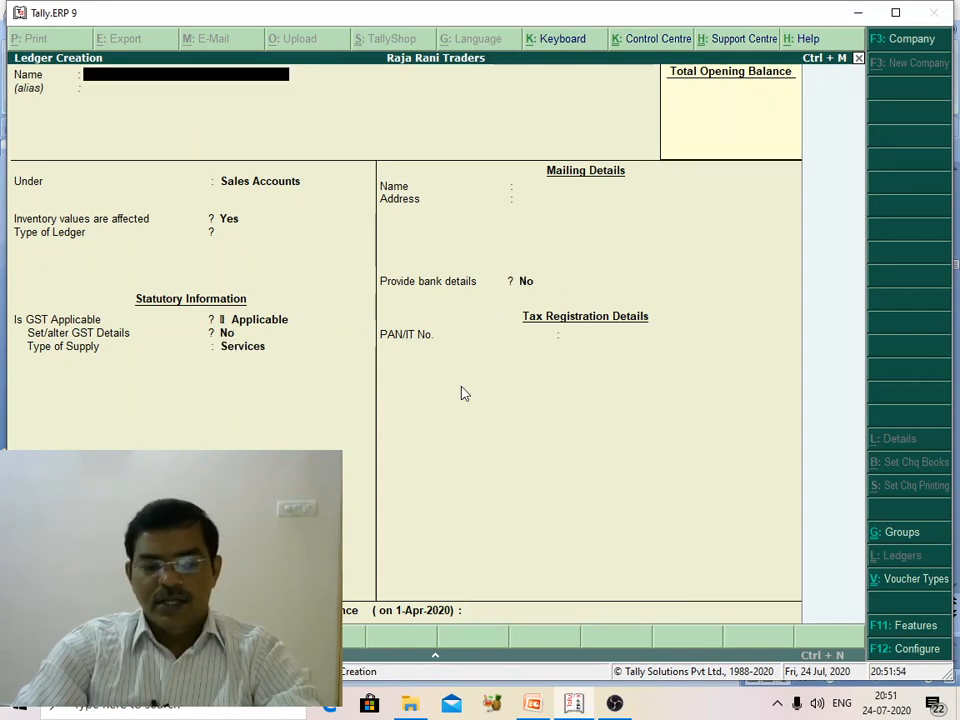
Leave ledger creation, return to the Gateway of Tally, and start a new Sales accounting voucher
key(Escape)
key(Return)
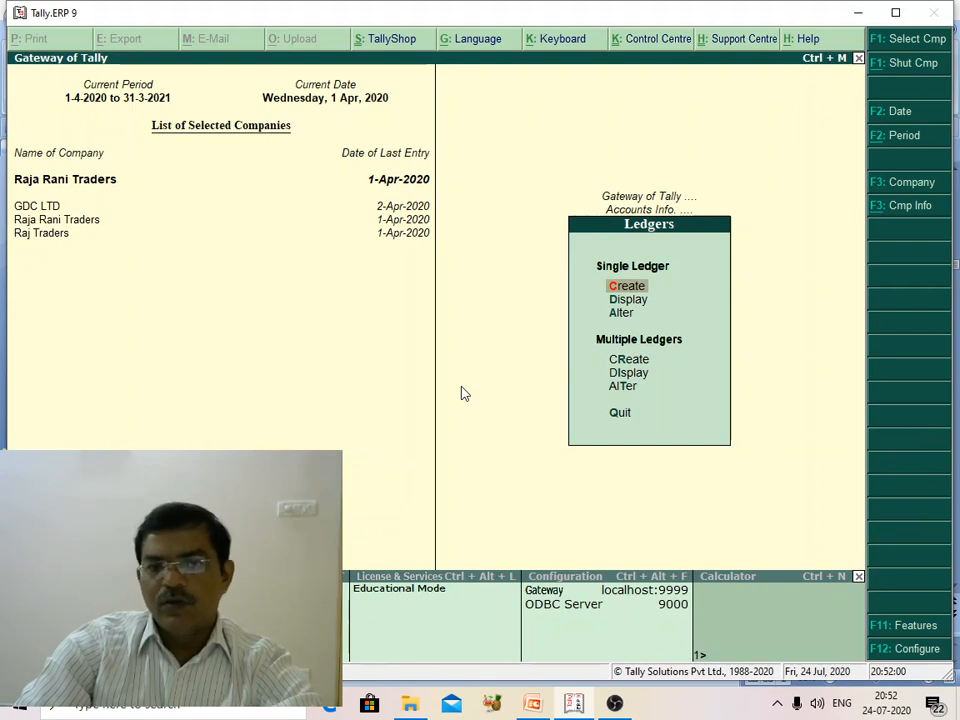
key(Escape)
key(Escape)
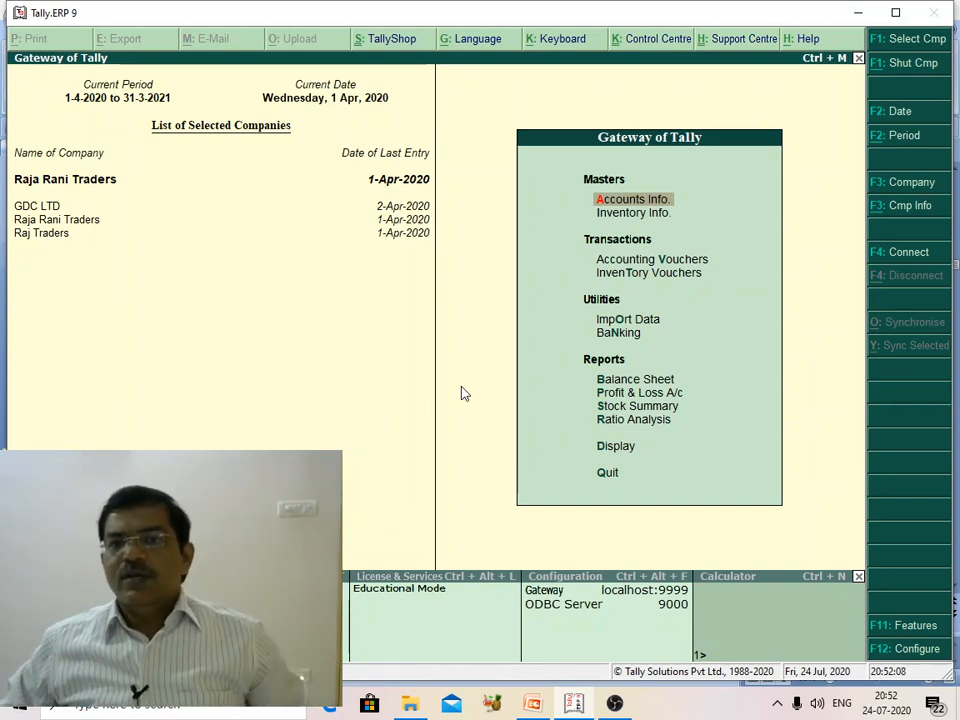
click(636, 266)
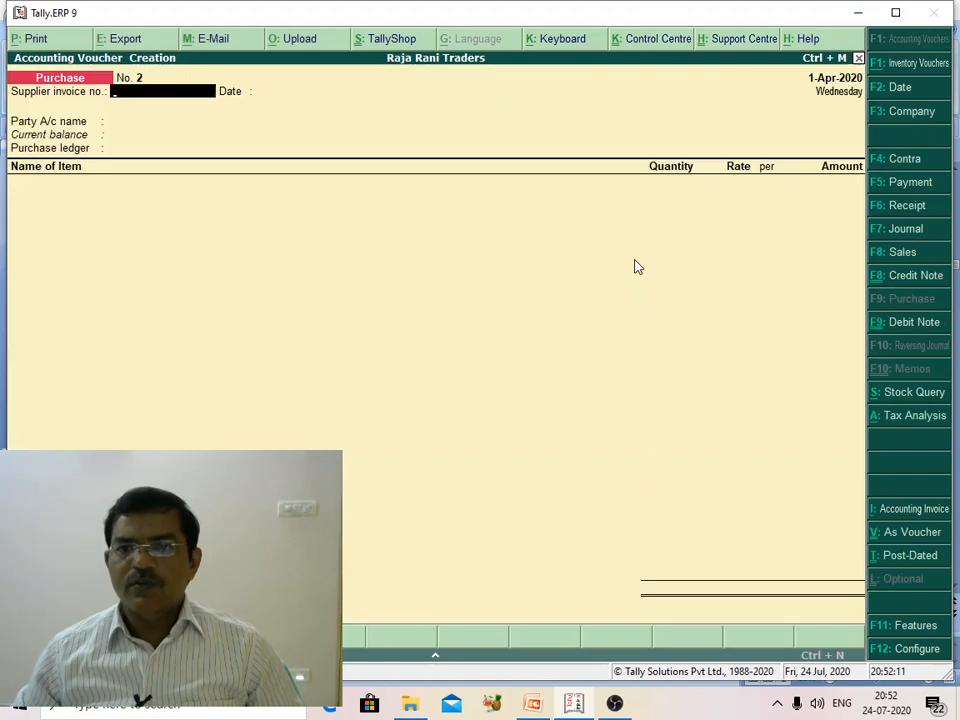
click(903, 252)
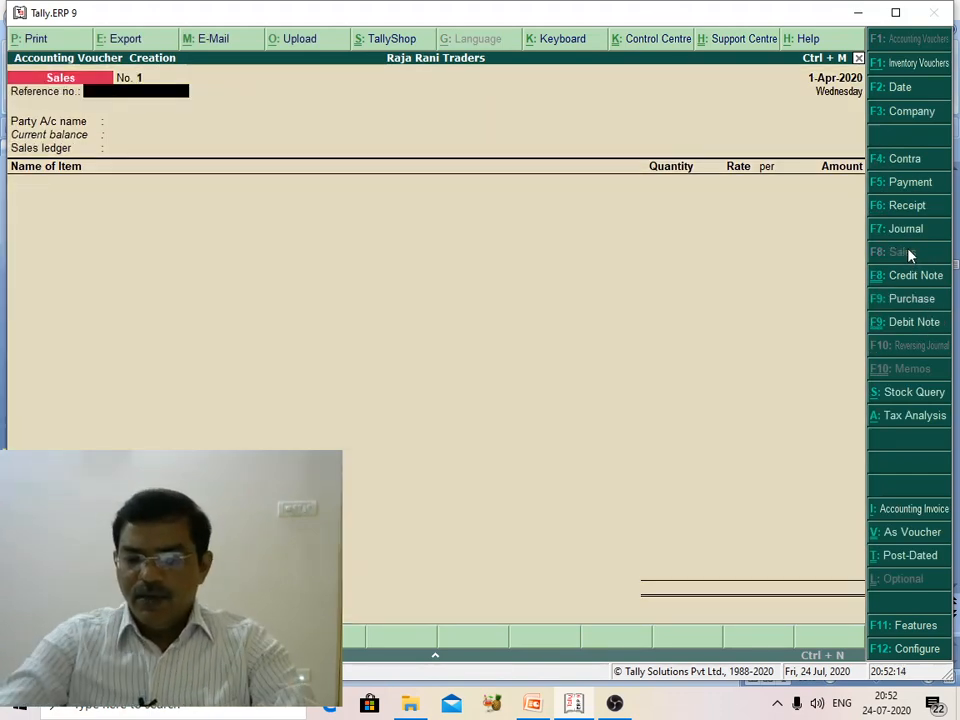
Enter reference number 123 and choose Sudha Traders as the party account of the sales voucher
text(123)
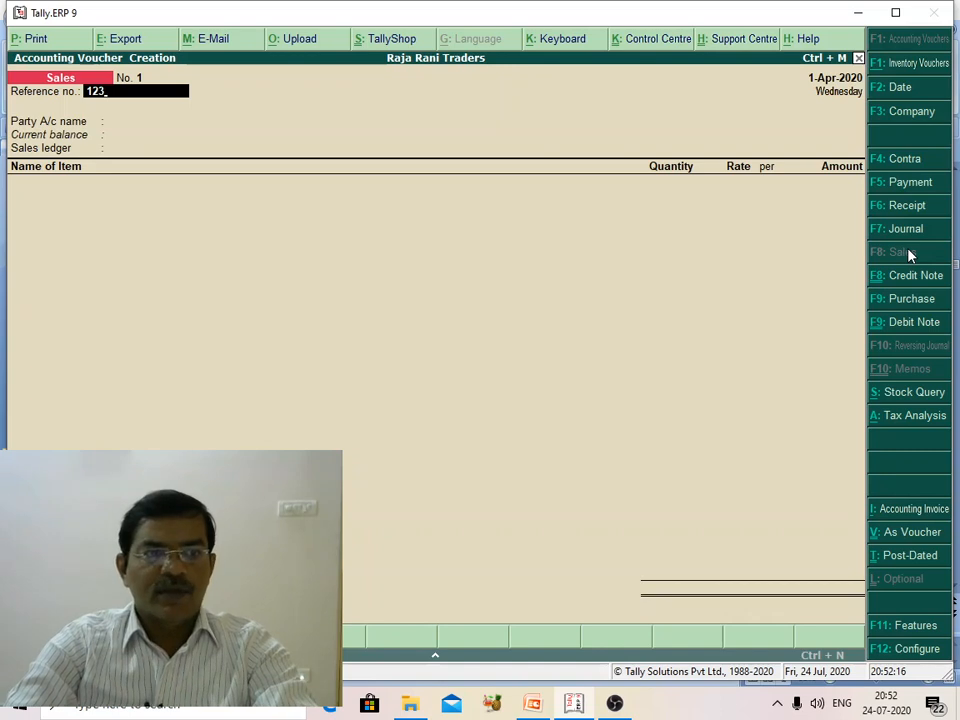
key(Return)
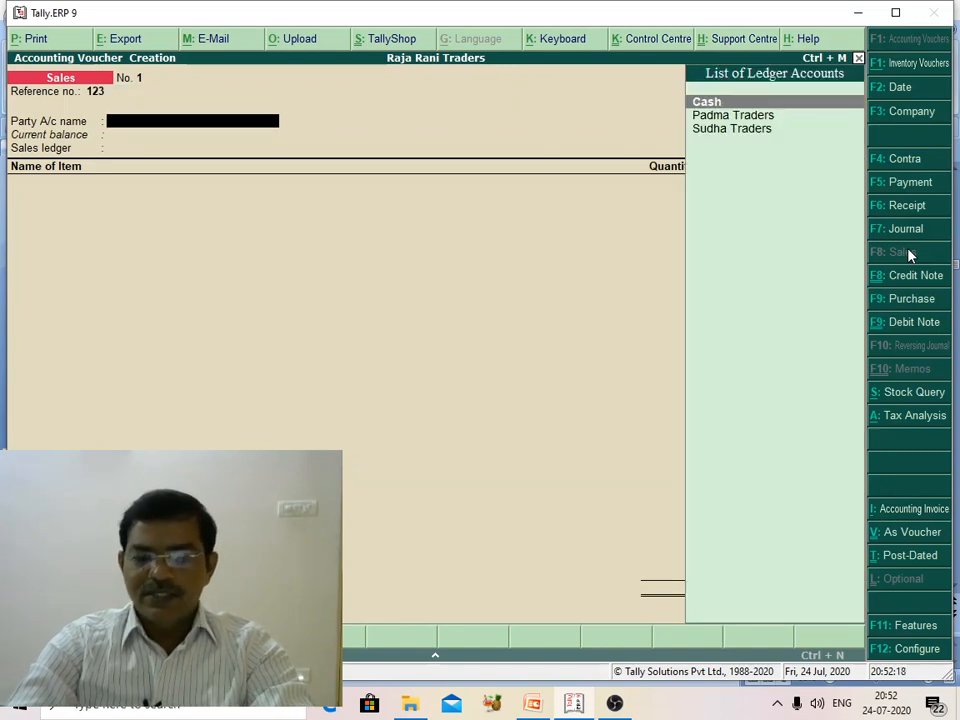
key(Down)
key(Down)
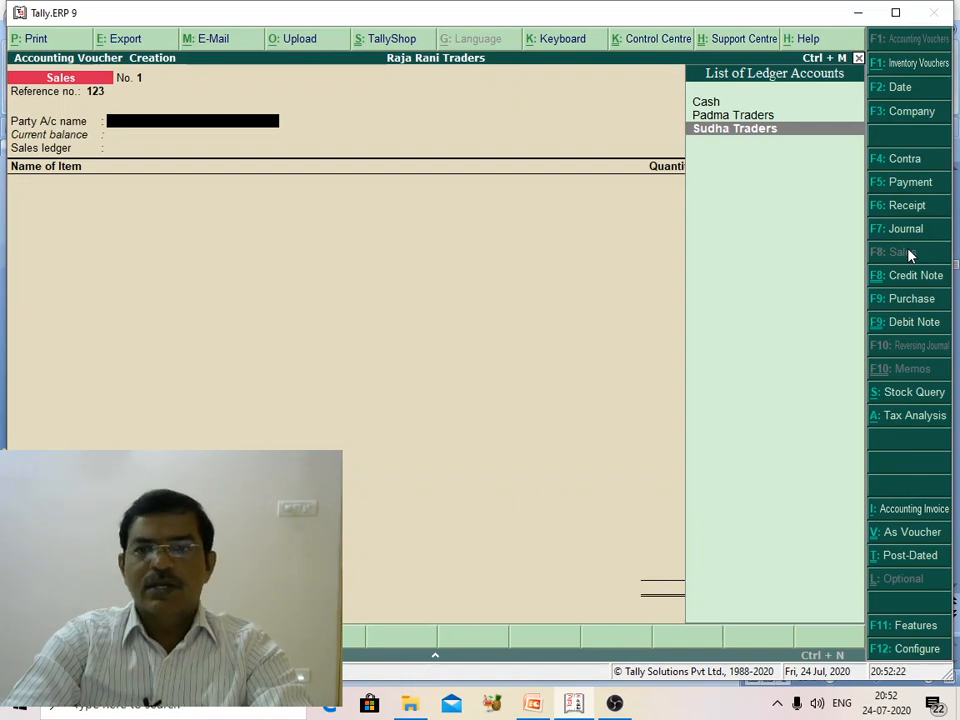
key(Return)
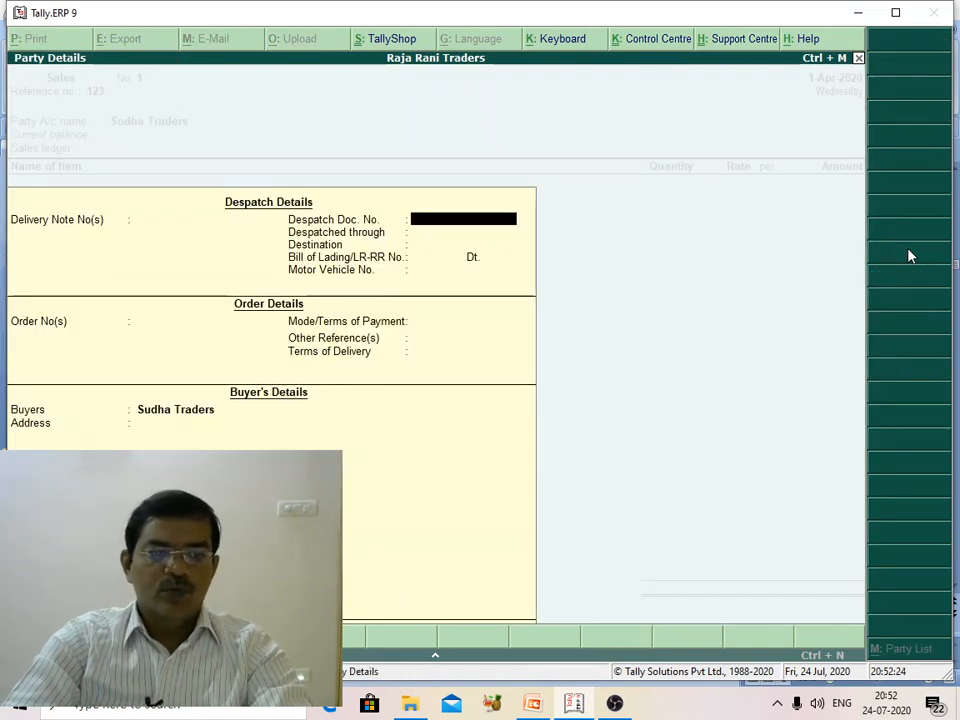
Accept the party details with despatch and order fields blank, and choose Local Sales Account as the sales ledger
key(Return)
key(Return)
key(Return)
key(Return)
key(Return)
key(Return)
key(Return)
key(Return)
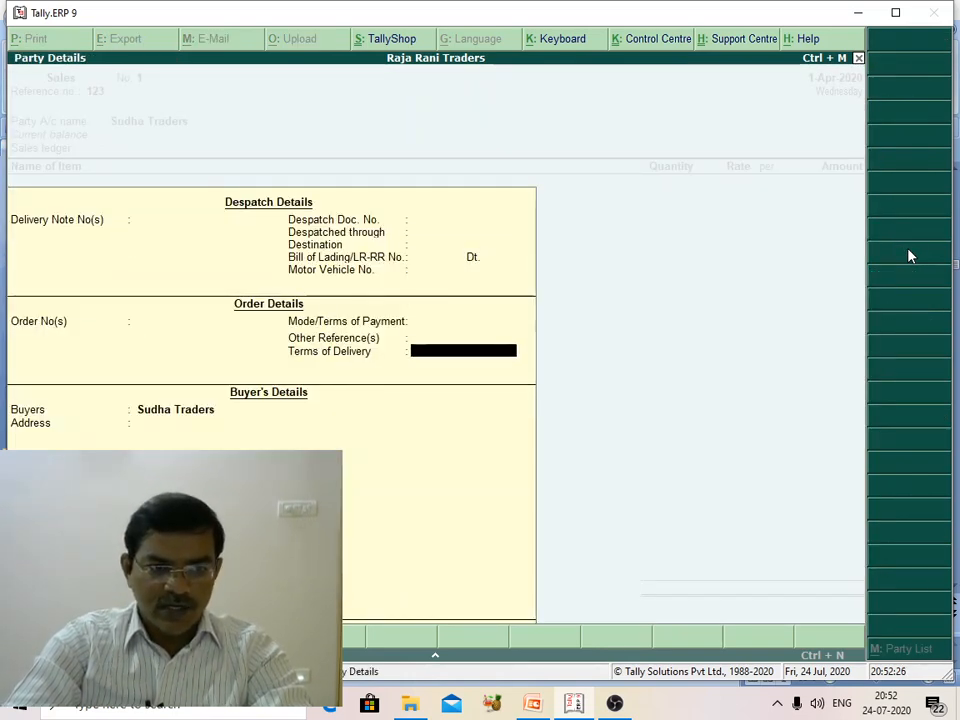
key(Return)
key(Return)
key(Return)
key(Return)
key(Return)
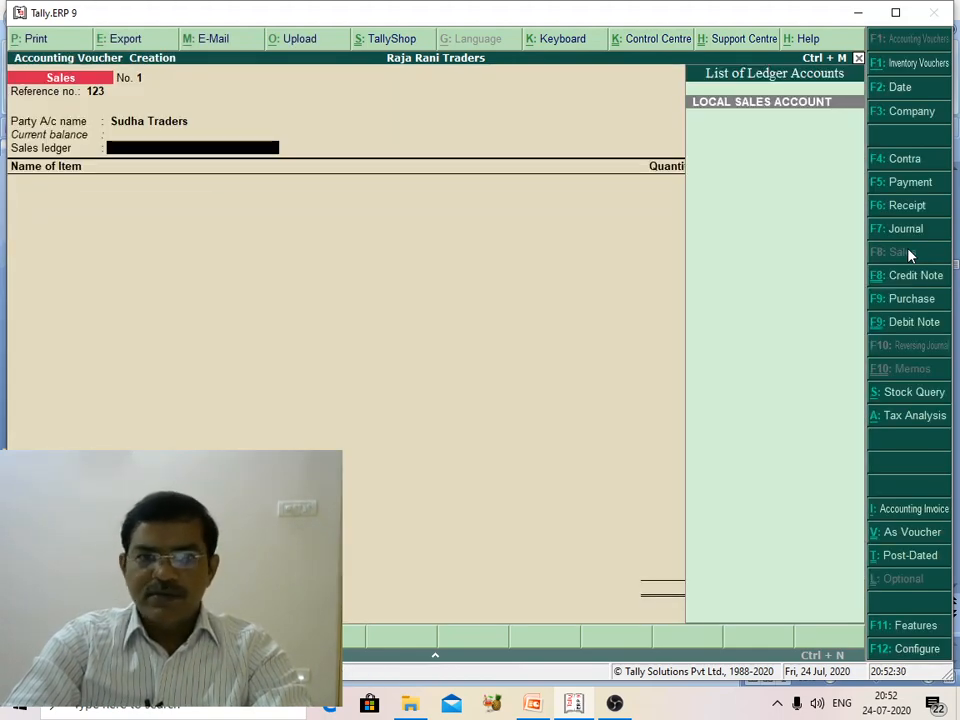
key(Return)
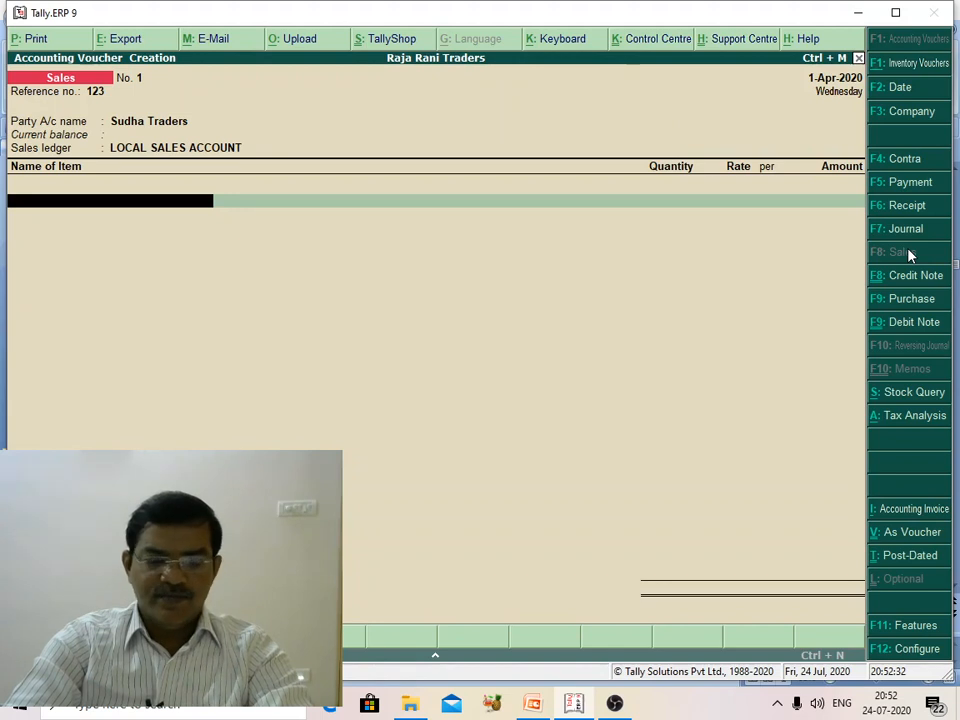
Add 50 Numbers of the Computers stock item at a rate of 50,000 to the sales voucher
text(C)
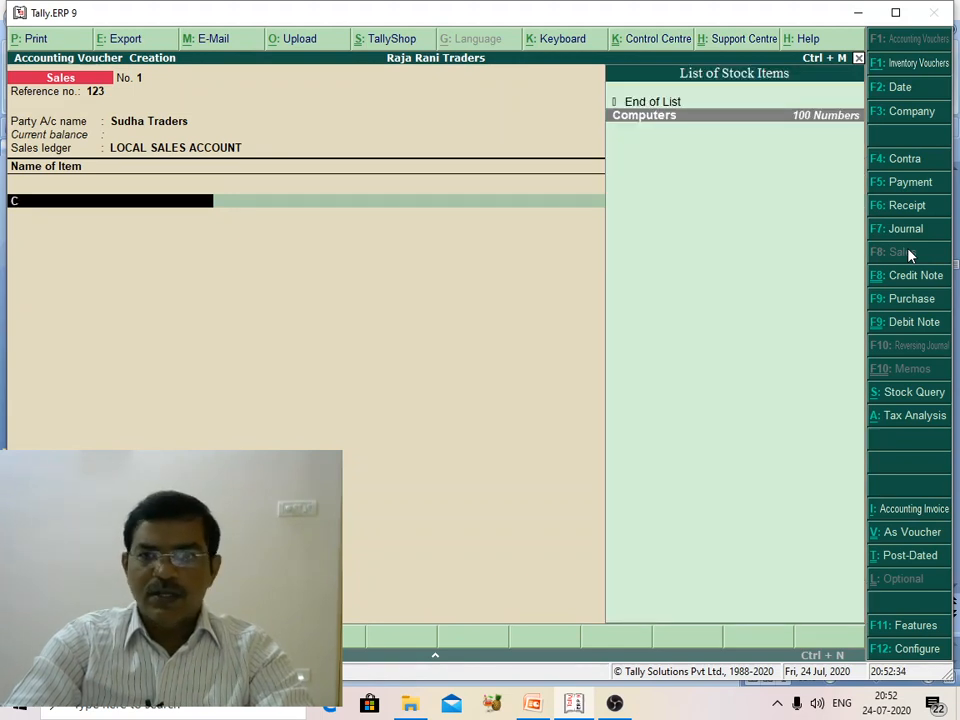
key(Return)
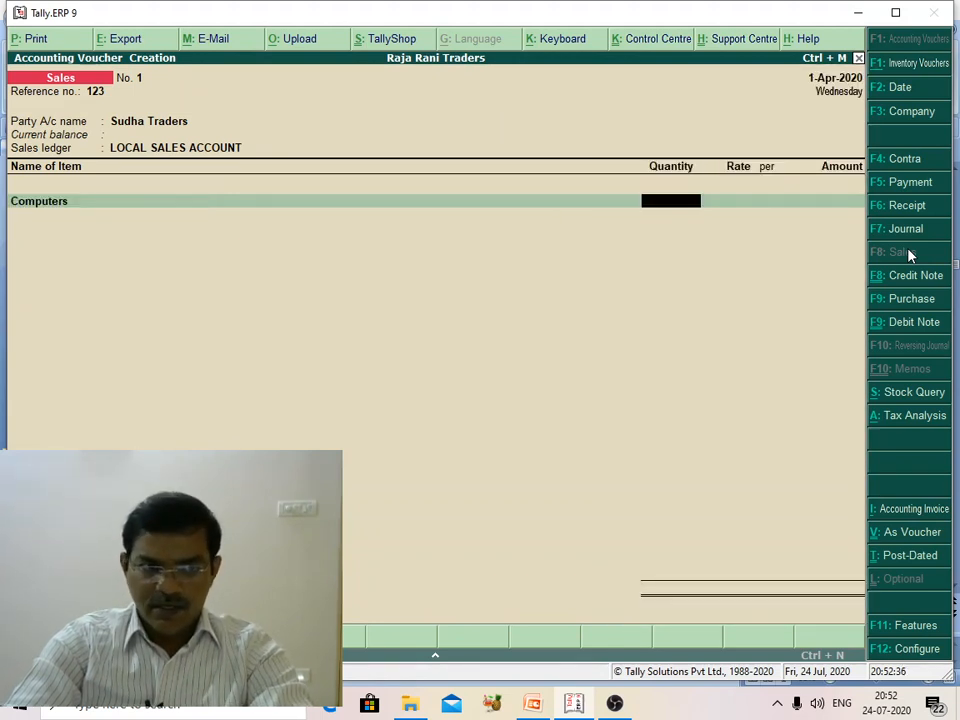
text(50)
key(Return)
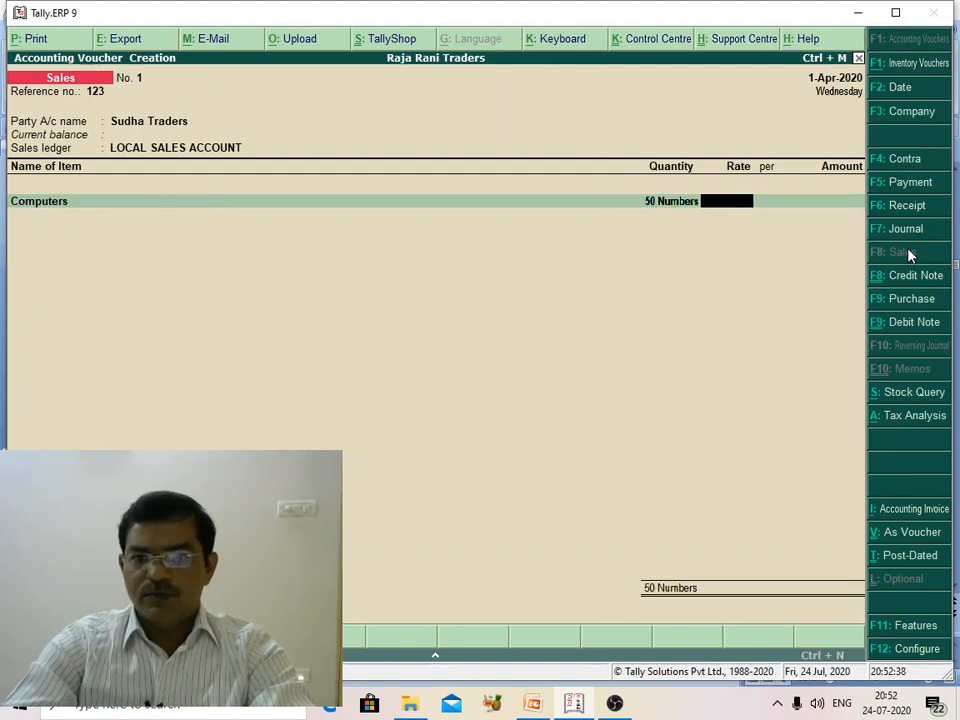
text(50000)
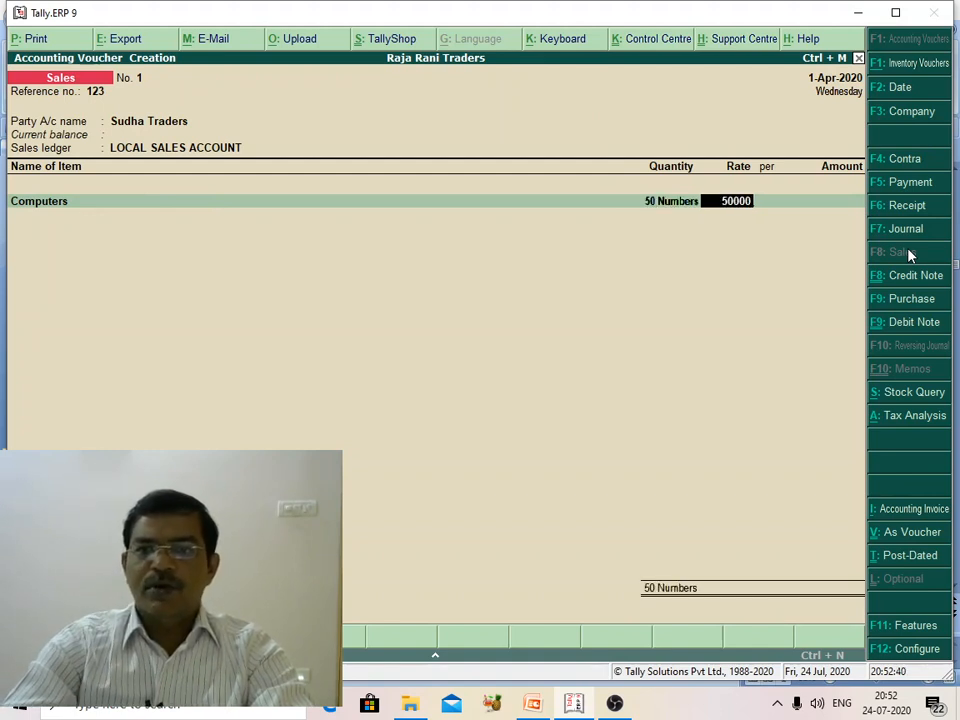
key(Return)
key(Return)
key(Return)
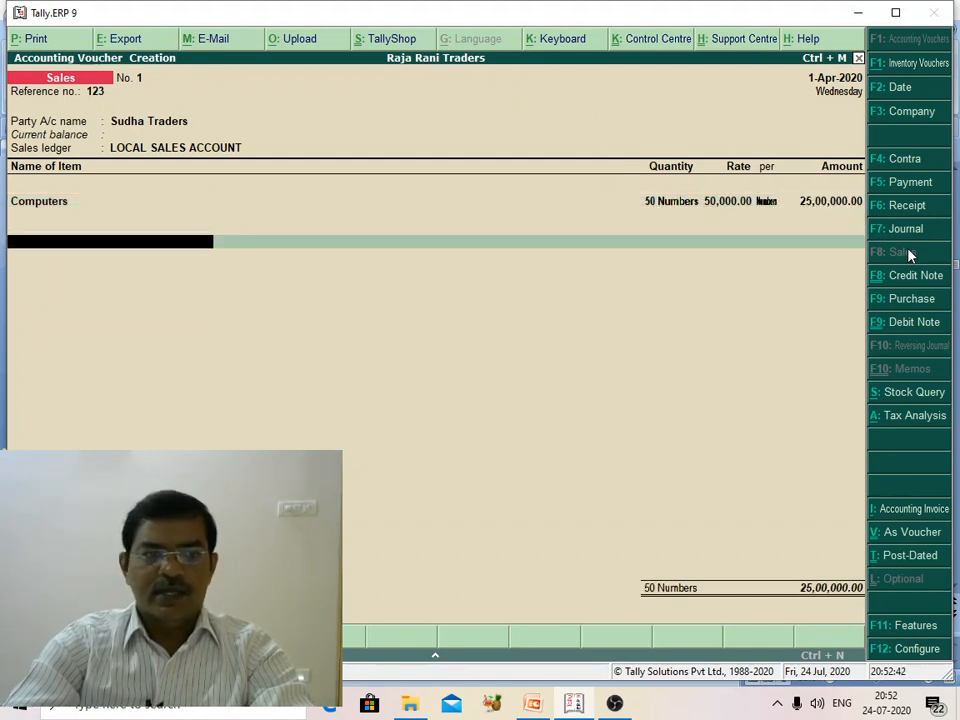
End the item list and add the C GST @ 9 % and State GST @9 % tax ledgers to the sales voucher
key(Return)
text(C)
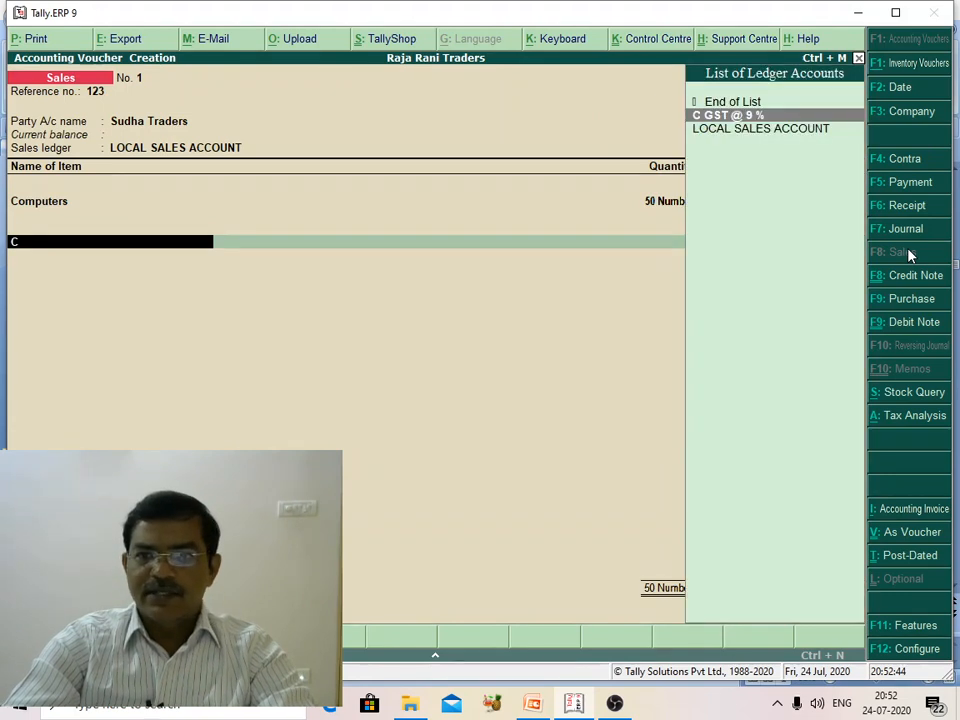
key(Return)
key(Return)
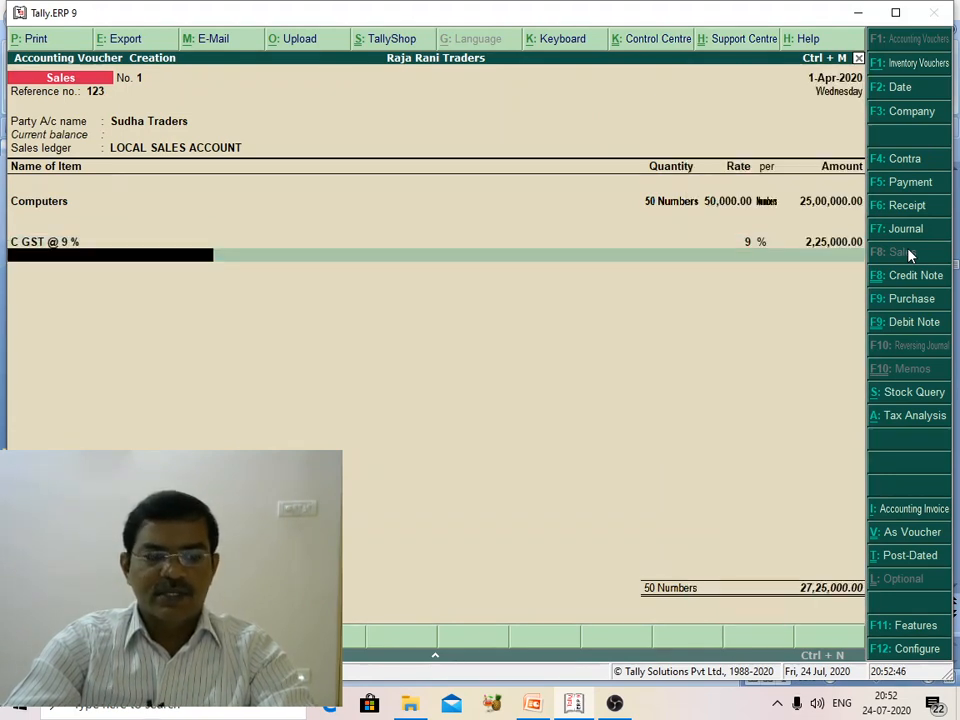
text(S)
key(Return)
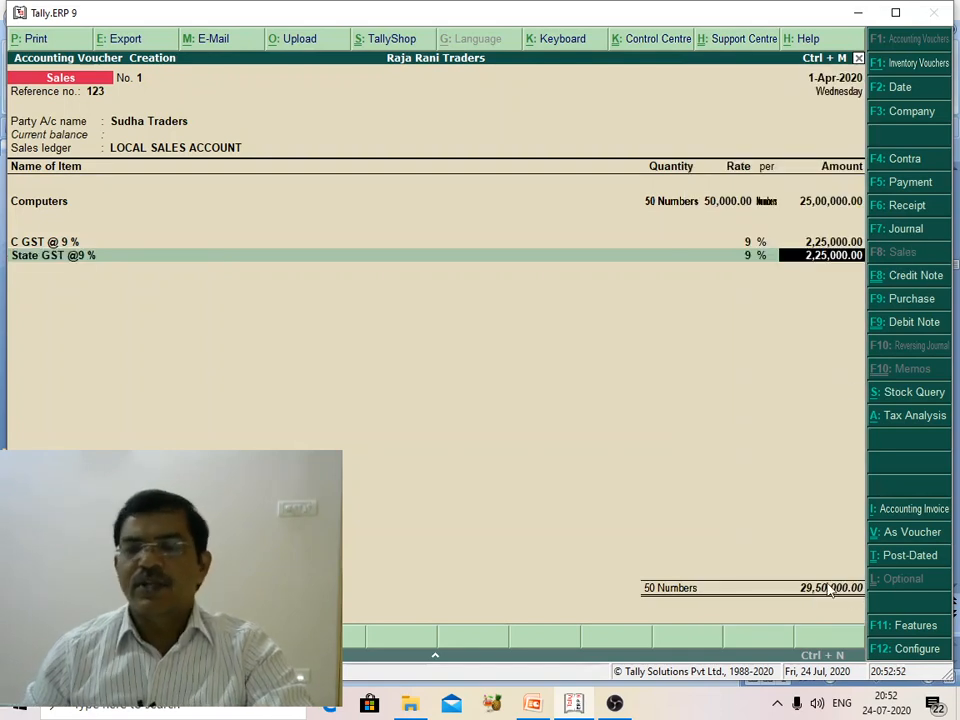
key(Return)
key(Return)
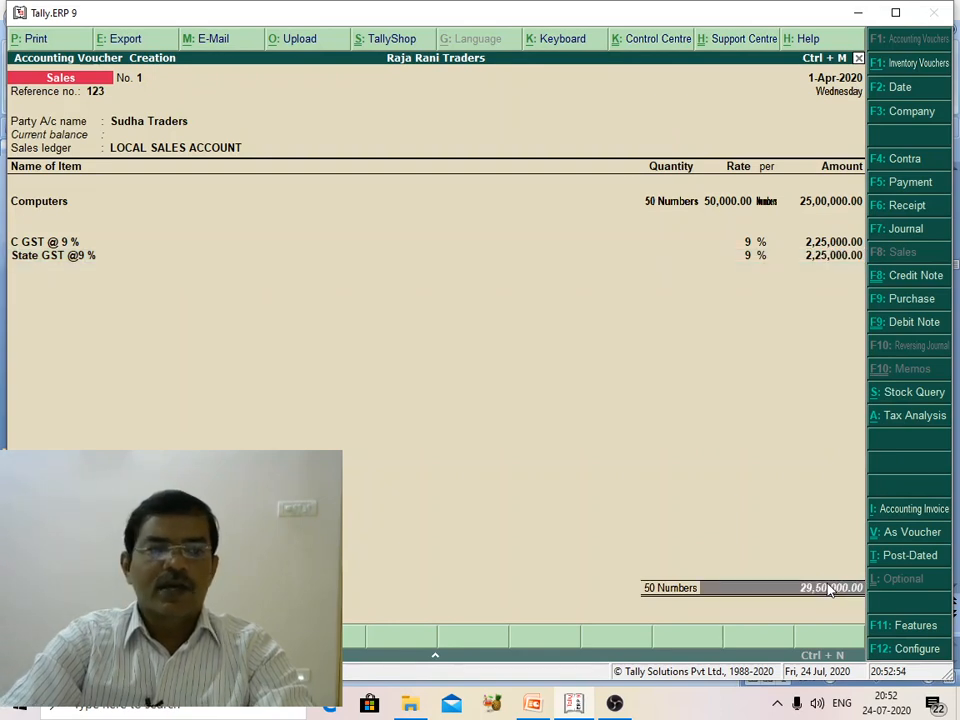
Save the sales voucher with a blank narration, leave voucher entry, and return to the Gateway of Tally
key(Return)
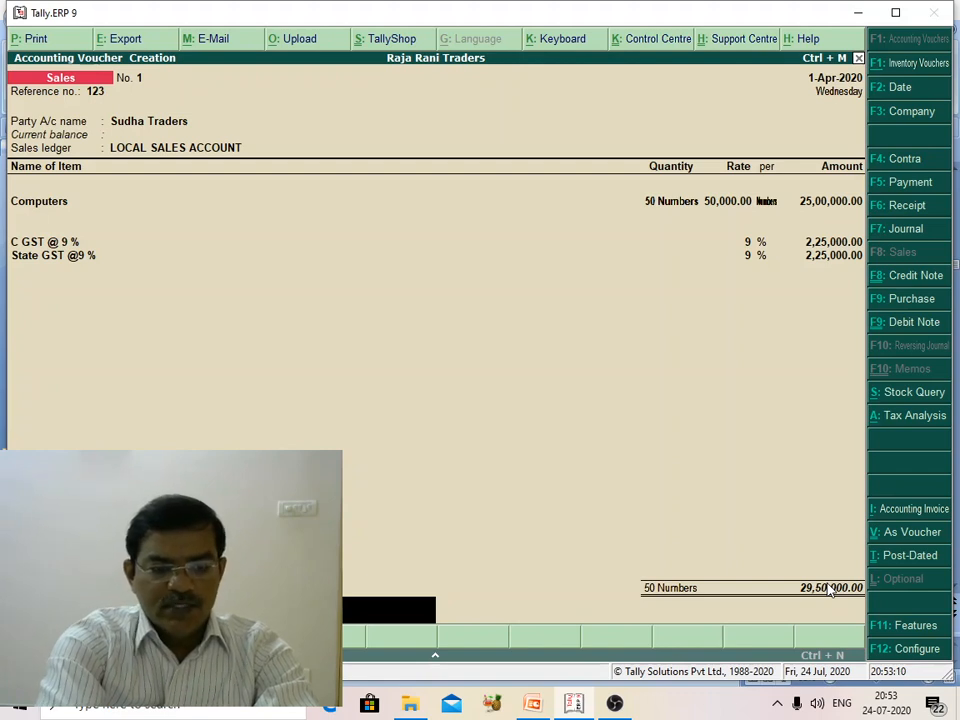
key(Return)
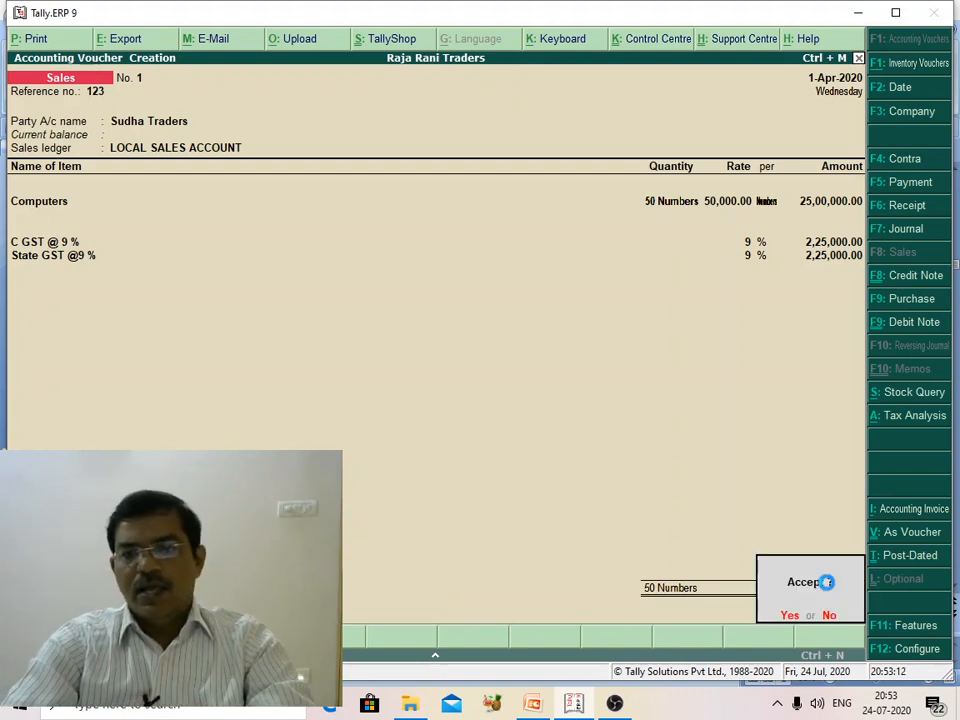
key(Return)
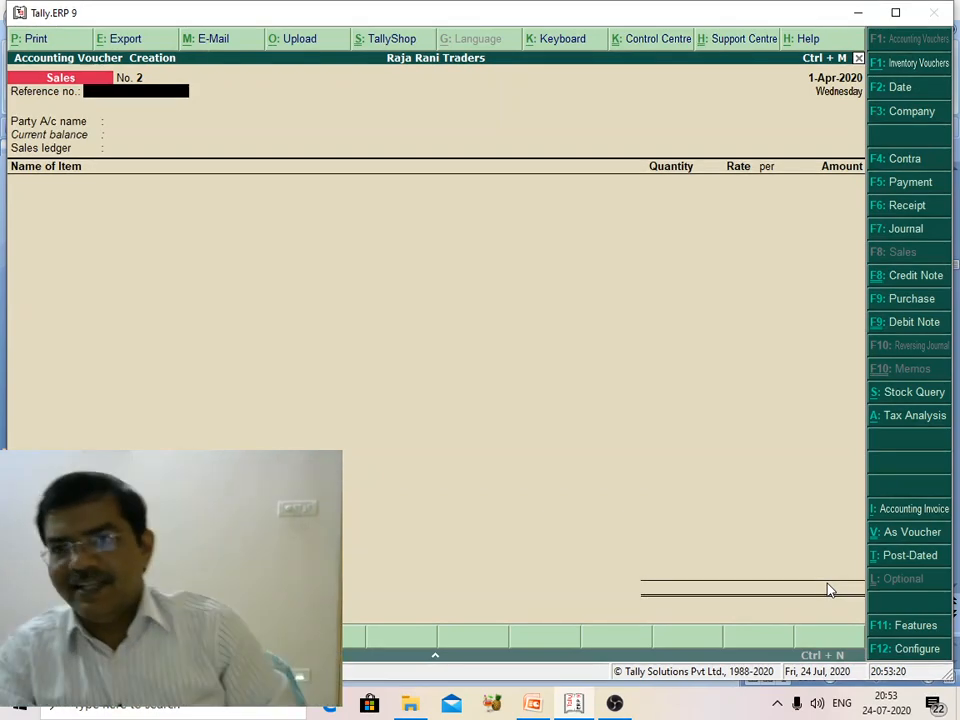
key(Escape)
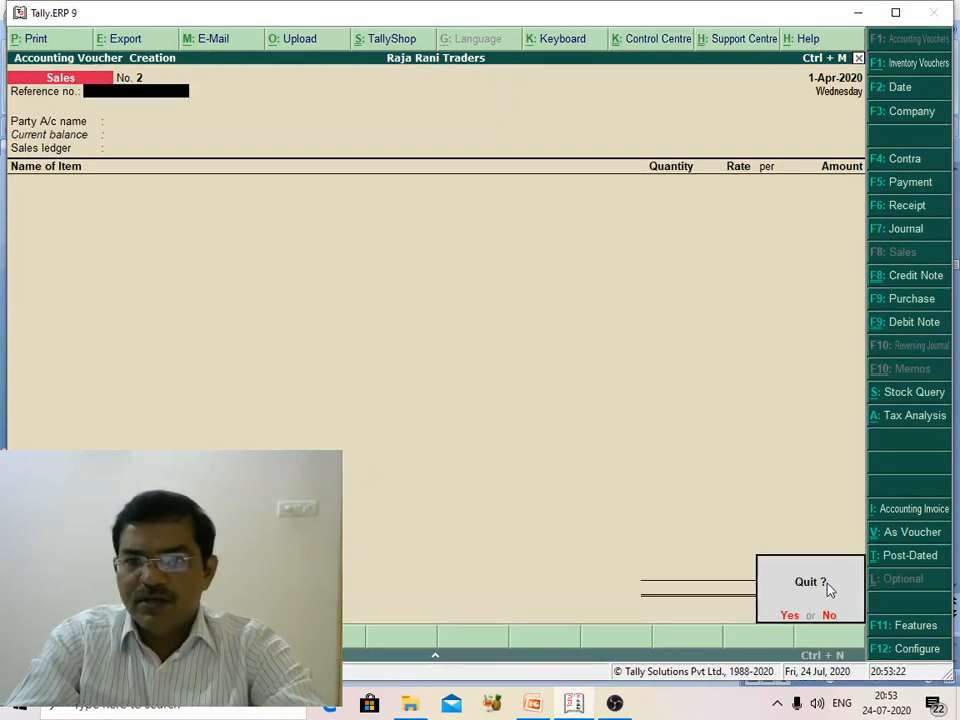
key(y)
key(Escape)
key(Escape)
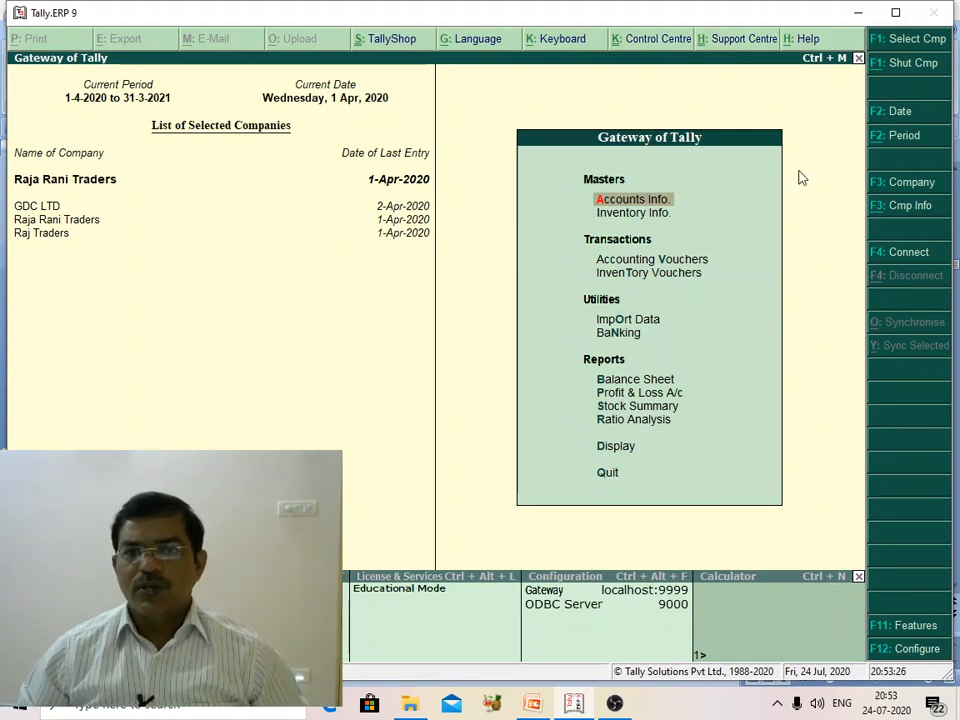
click(608, 475)
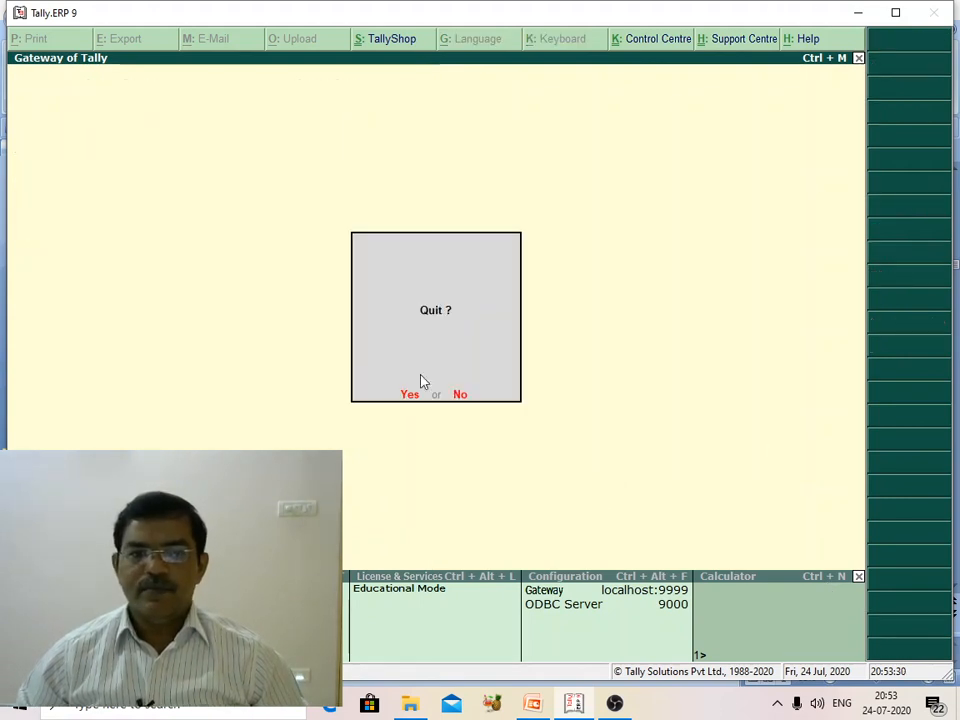
click(462, 396)
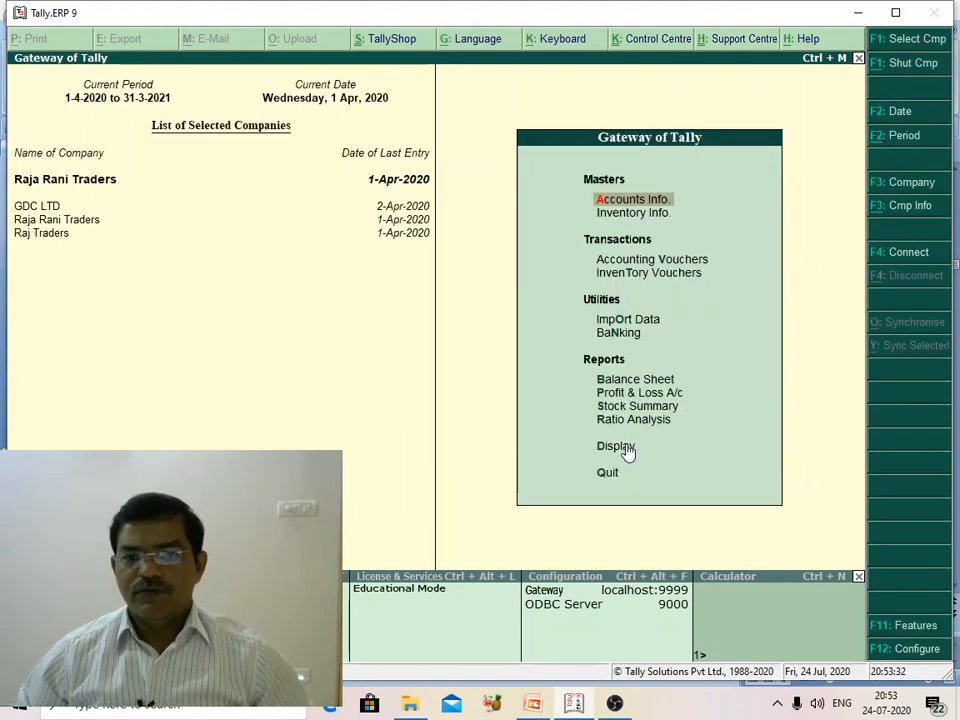
Display the GSTR-1 report, view the voucher statistics behind its total number of vouchers, and go back to the GST reports
click(622, 451)
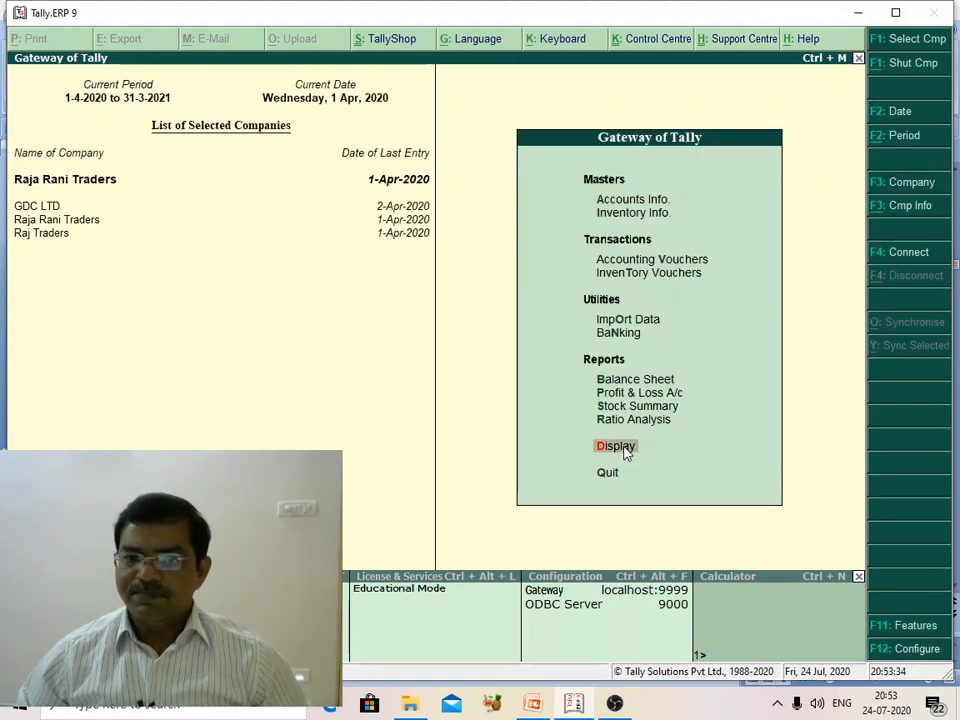
click(622, 451)
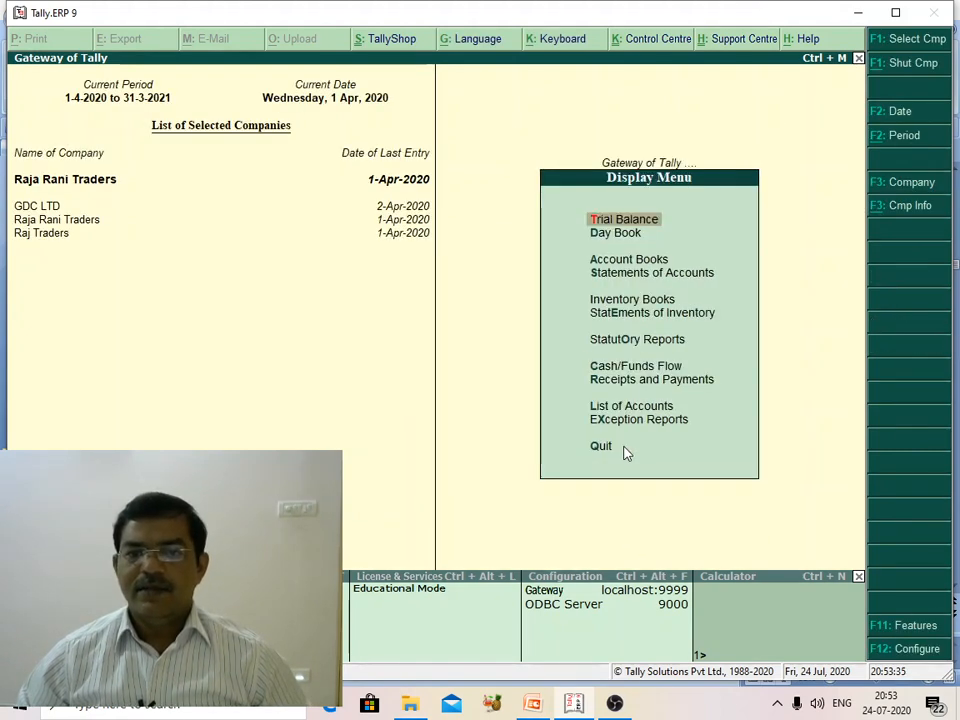
click(646, 341)
click(649, 319)
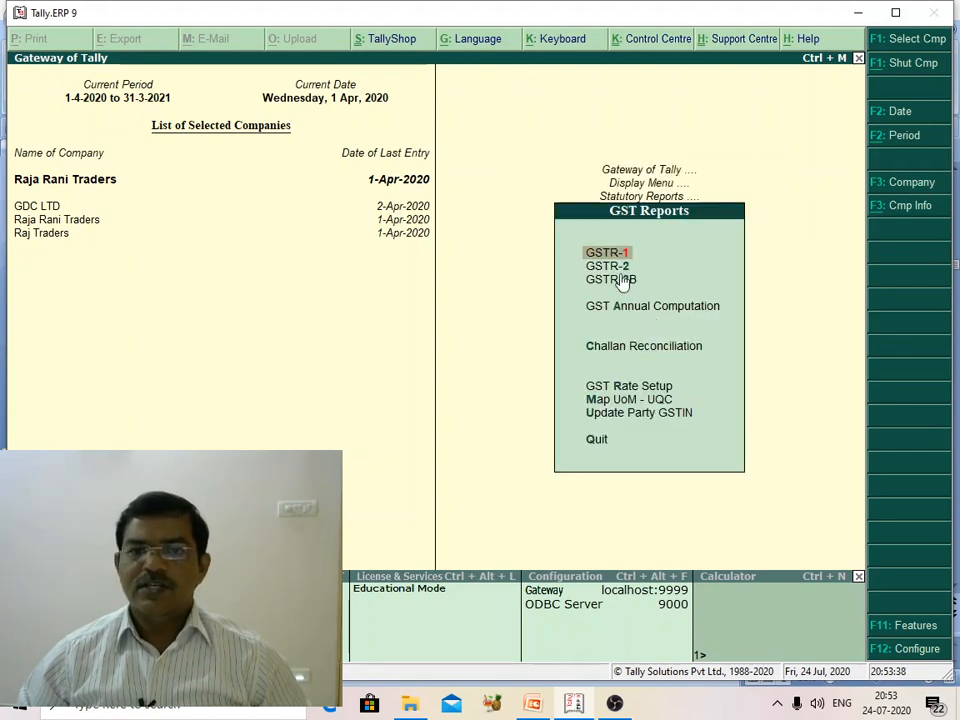
click(610, 256)
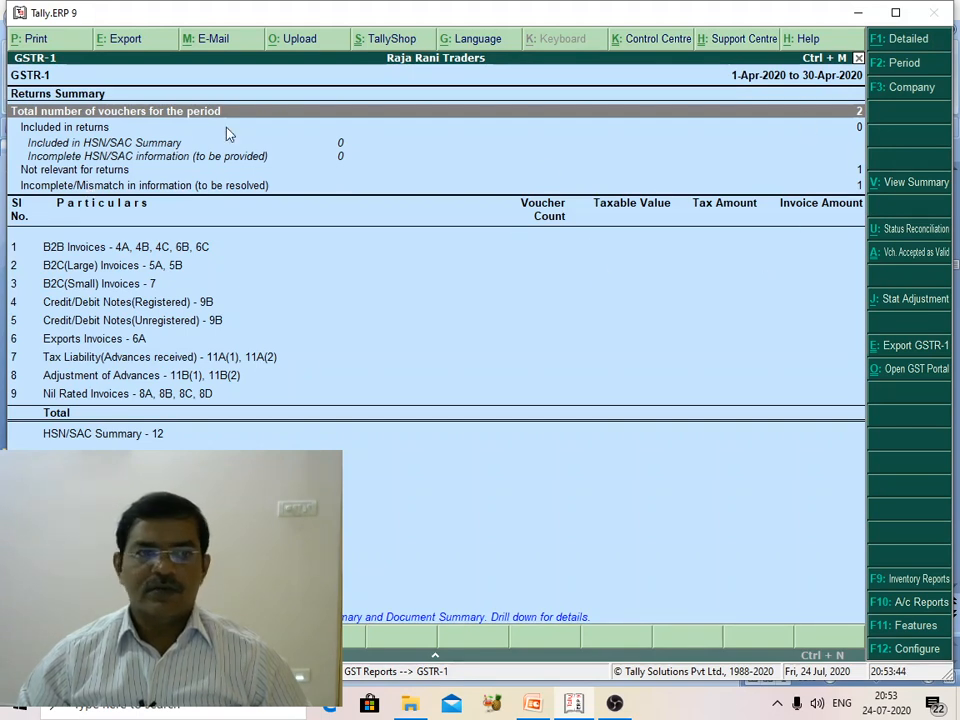
click(163, 114)
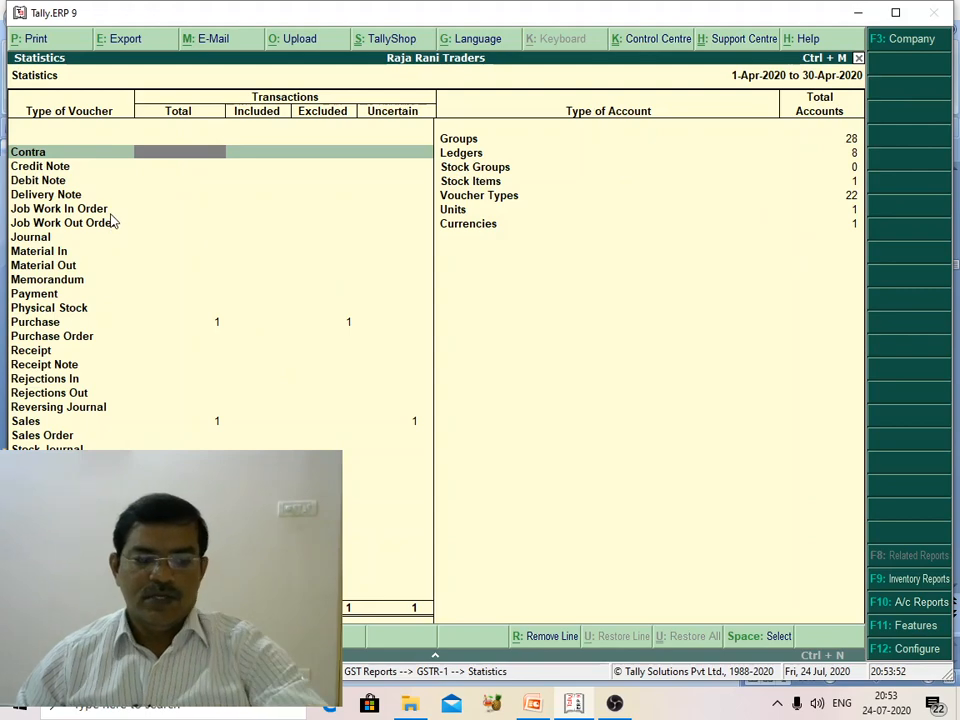
key(Escape)
key(Escape)
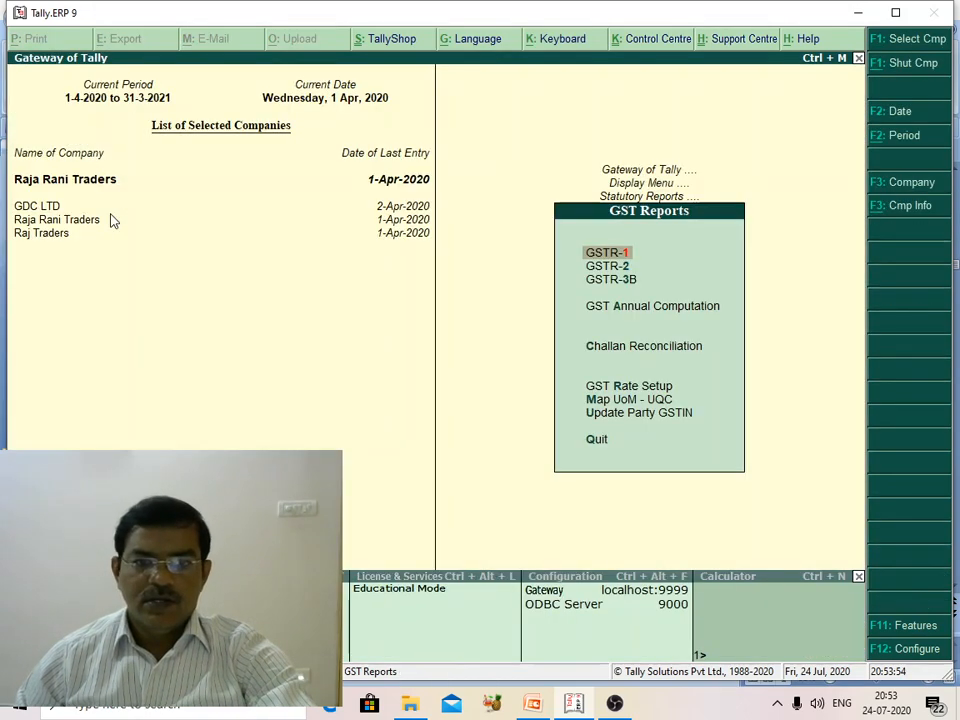
View the GSTR-2 returns summary for the period, and return to the Gateway of Tally
click(620, 268)
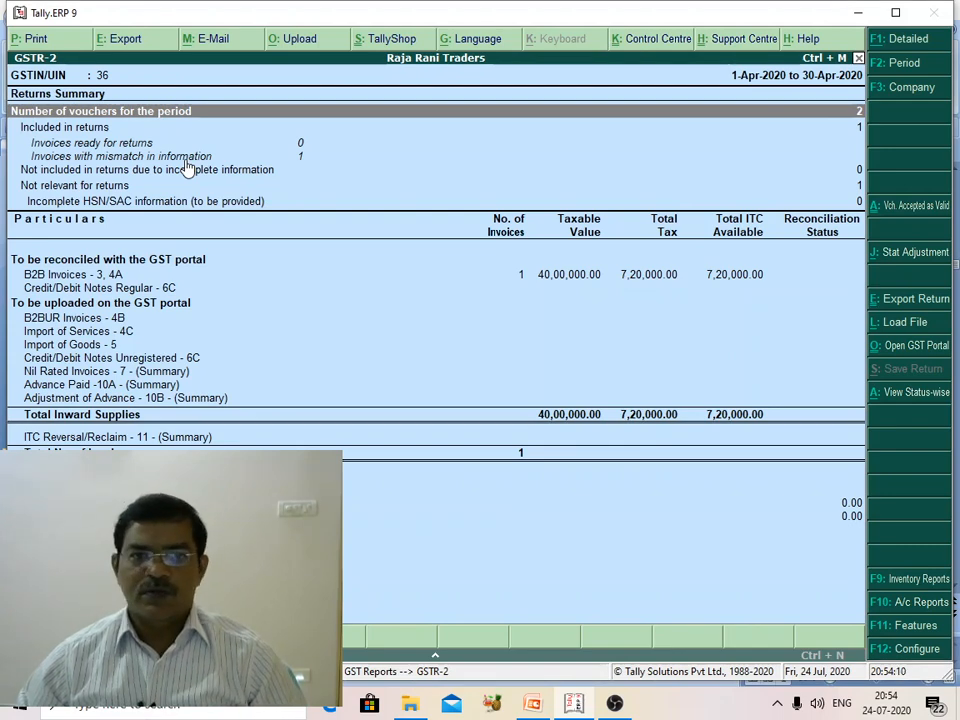
key(Escape)
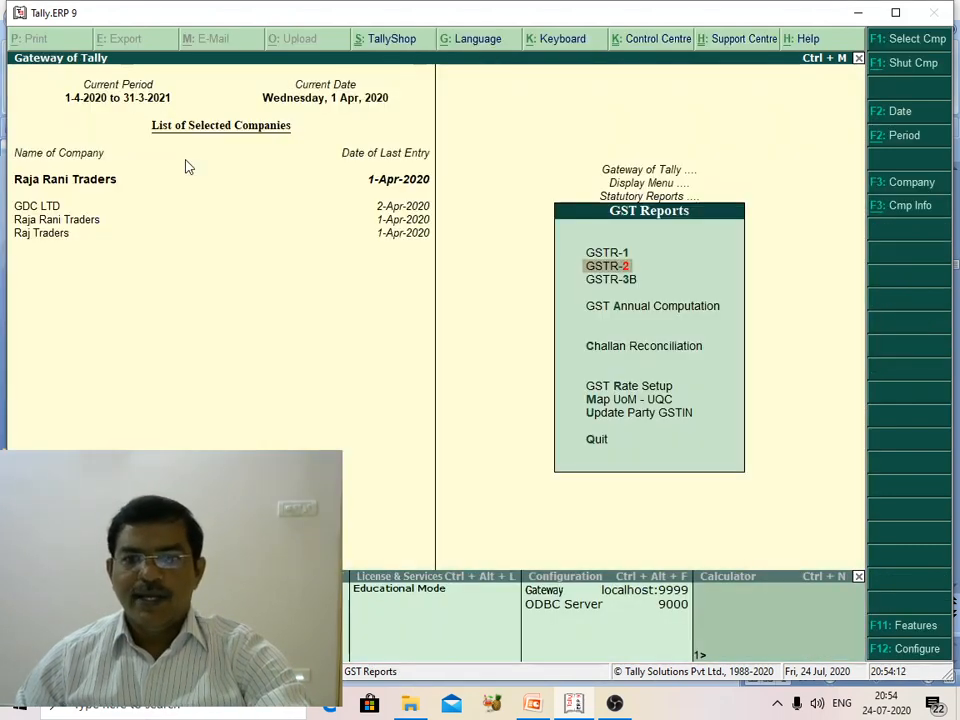
key(Escape)
key(Escape)
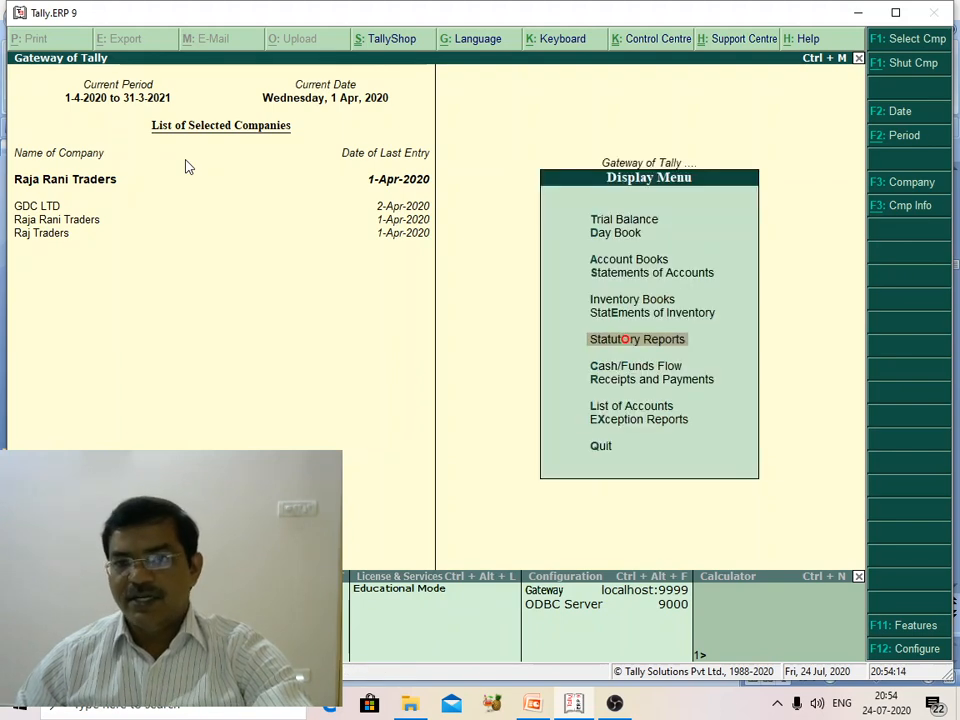
key(Escape)
key(Escape)
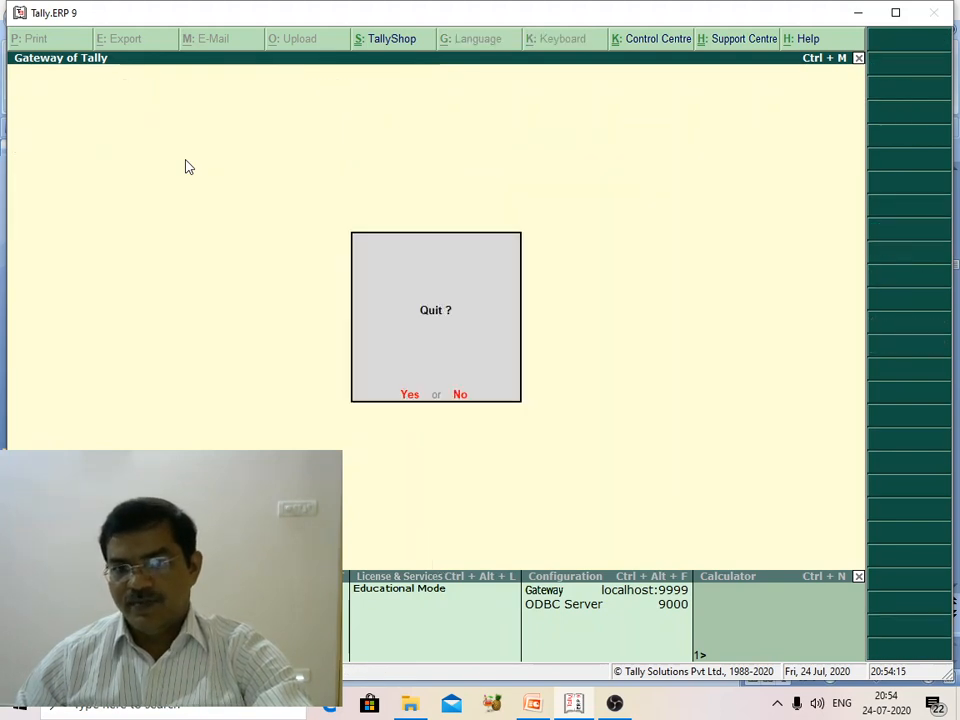
click(459, 397)
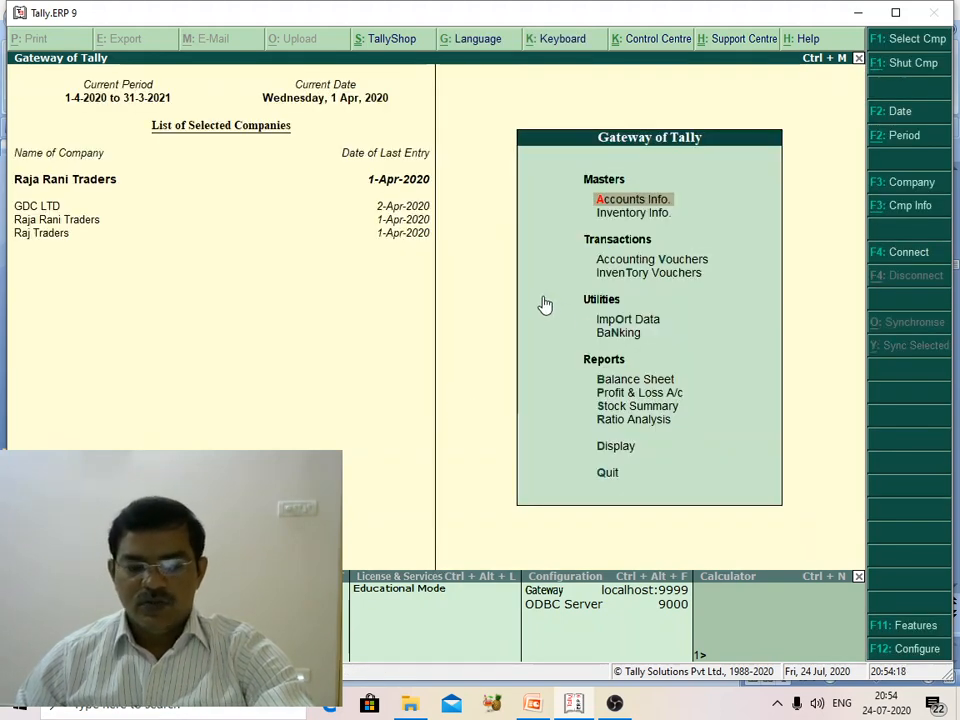
Switch to the PowerPoint presentation and show slide 10, the Inter state Supply diagram
click(614, 704)
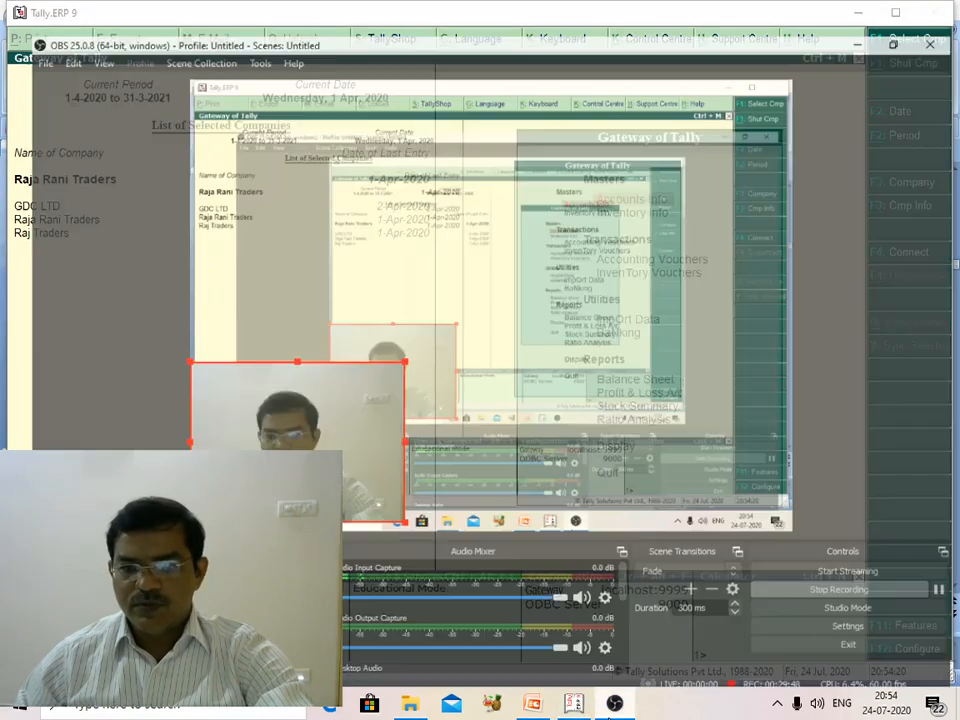
click(533, 705)
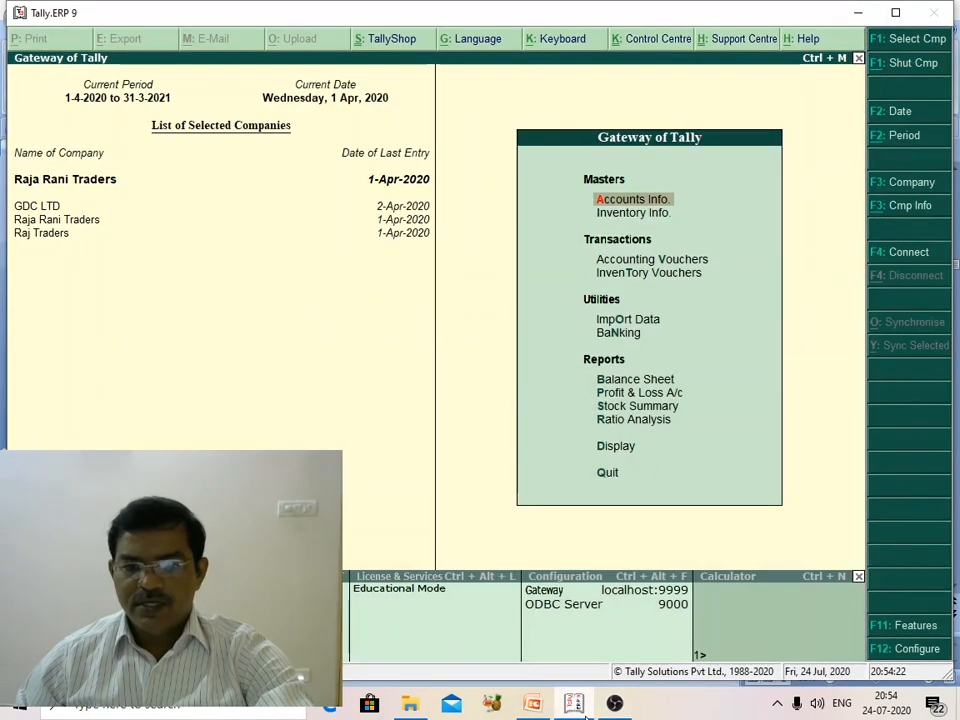
click(535, 707)
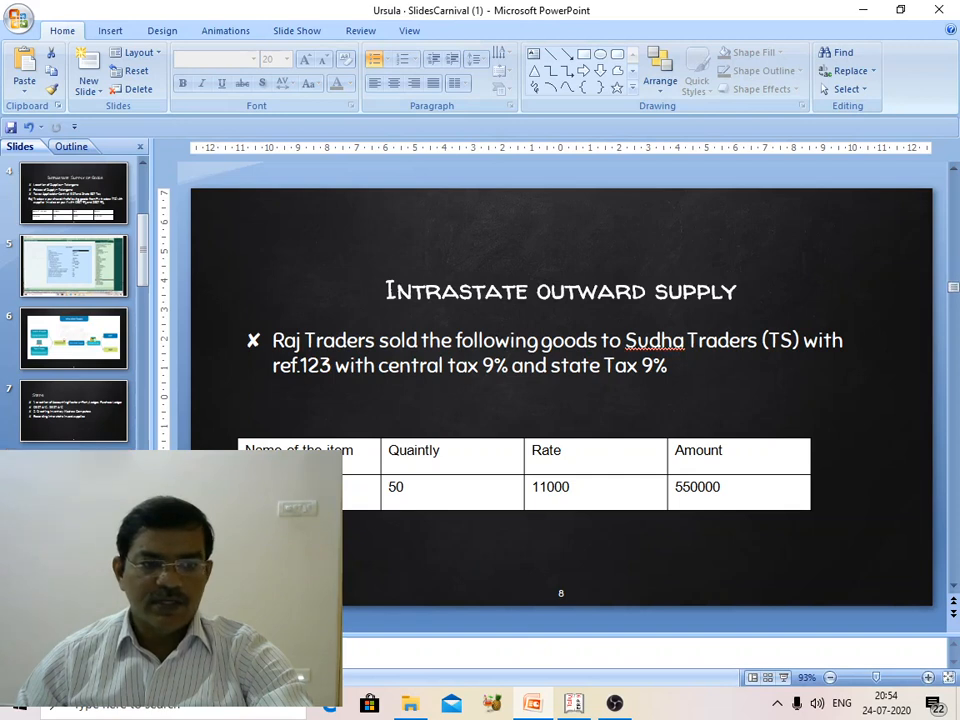
click(74, 628)
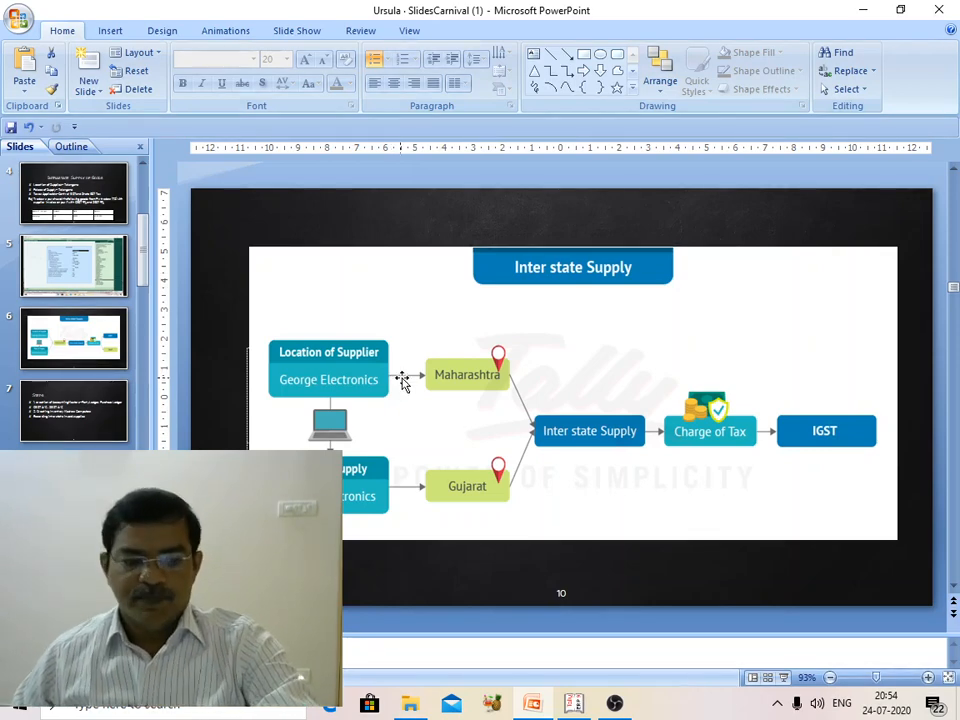
Switch back to Tally.ERP 9 and open a blank single-ledger creation form for Raja Rani Traders
click(598, 715)
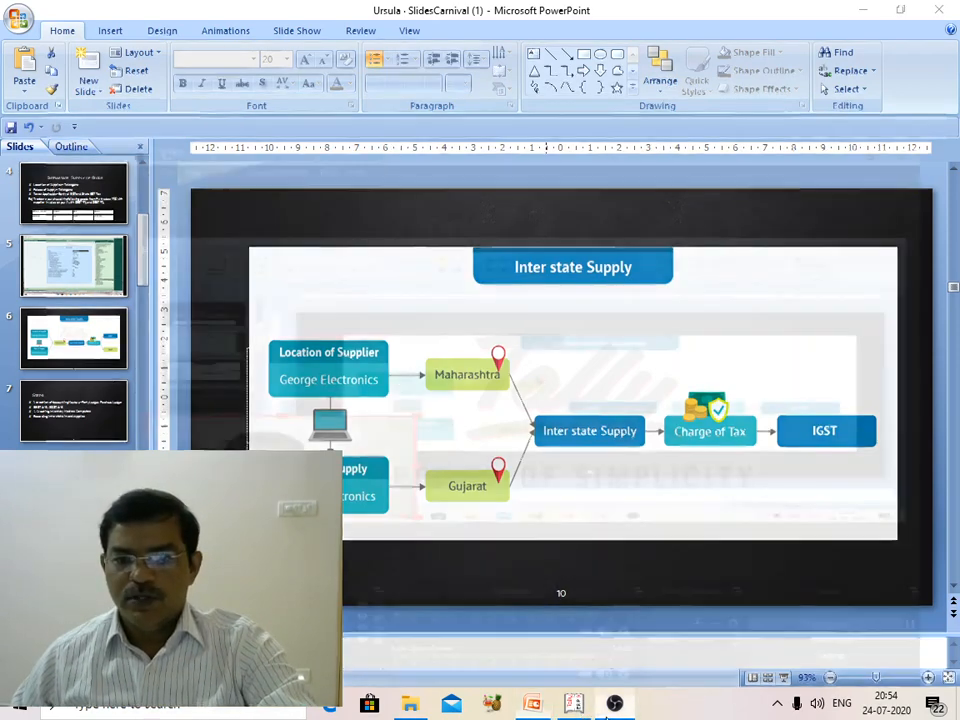
click(584, 711)
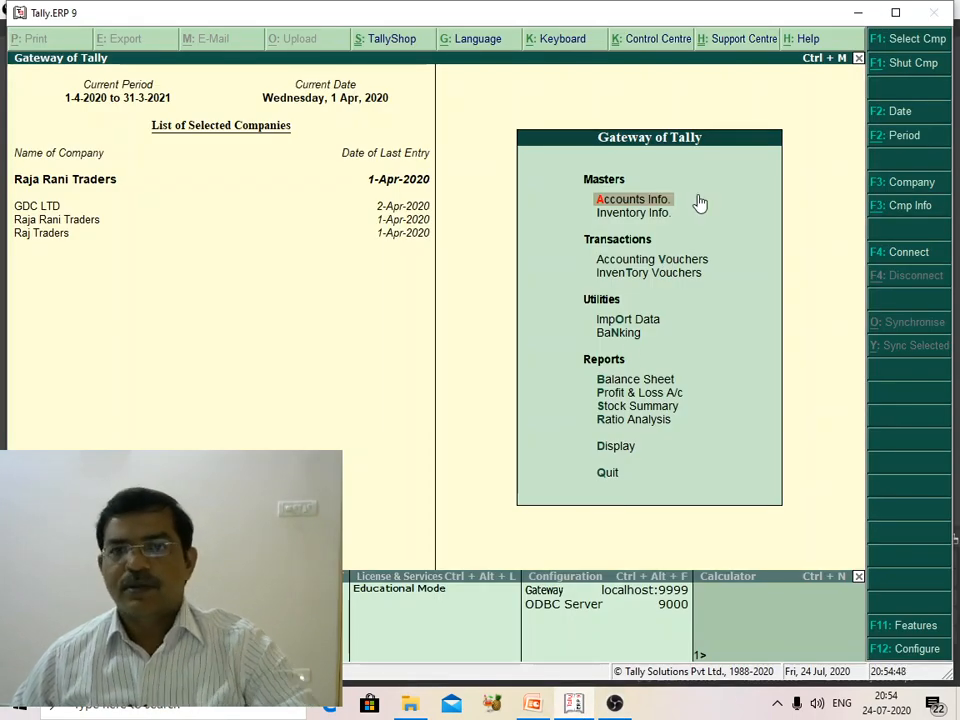
click(612, 206)
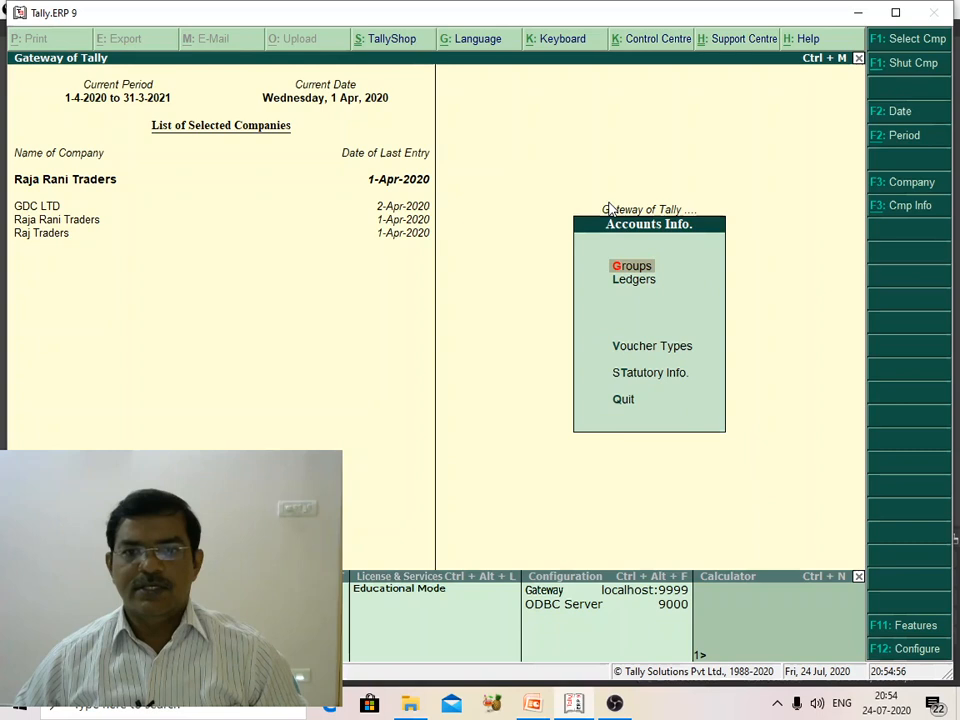
click(640, 281)
click(627, 287)
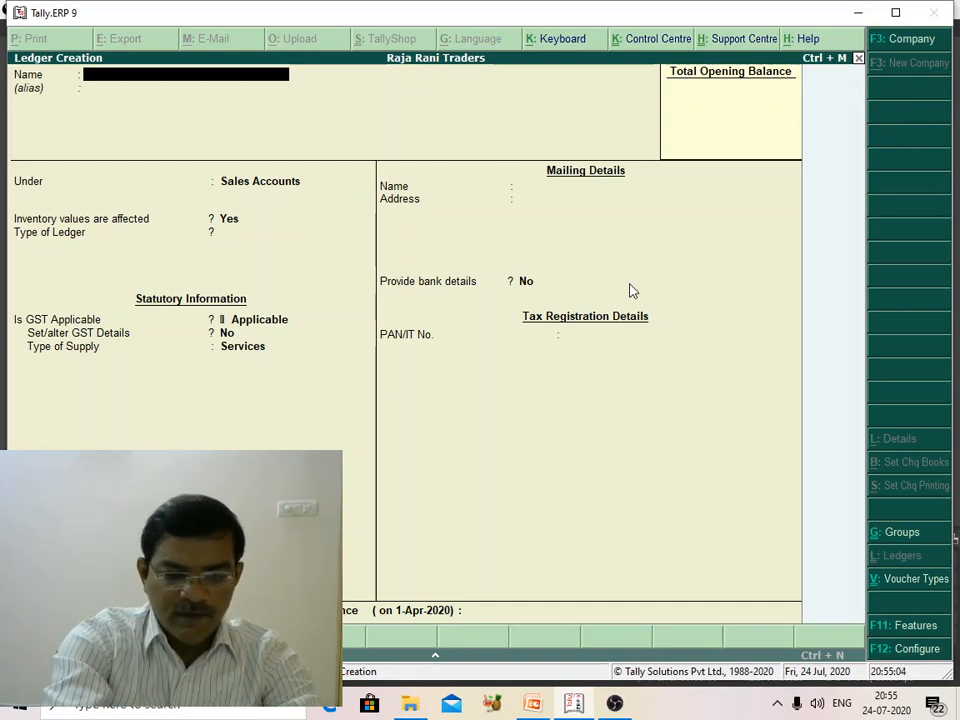
Name the new ledger Praveen Tarders and place it under the Sundry Creditors group
text(Pra)
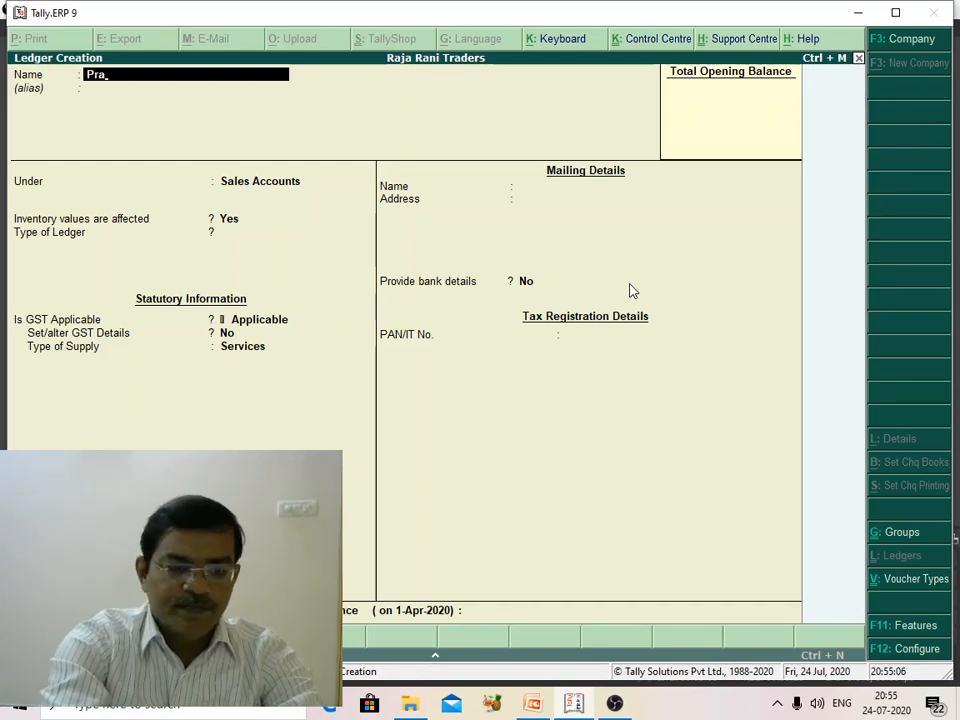
text(veen Tarders)
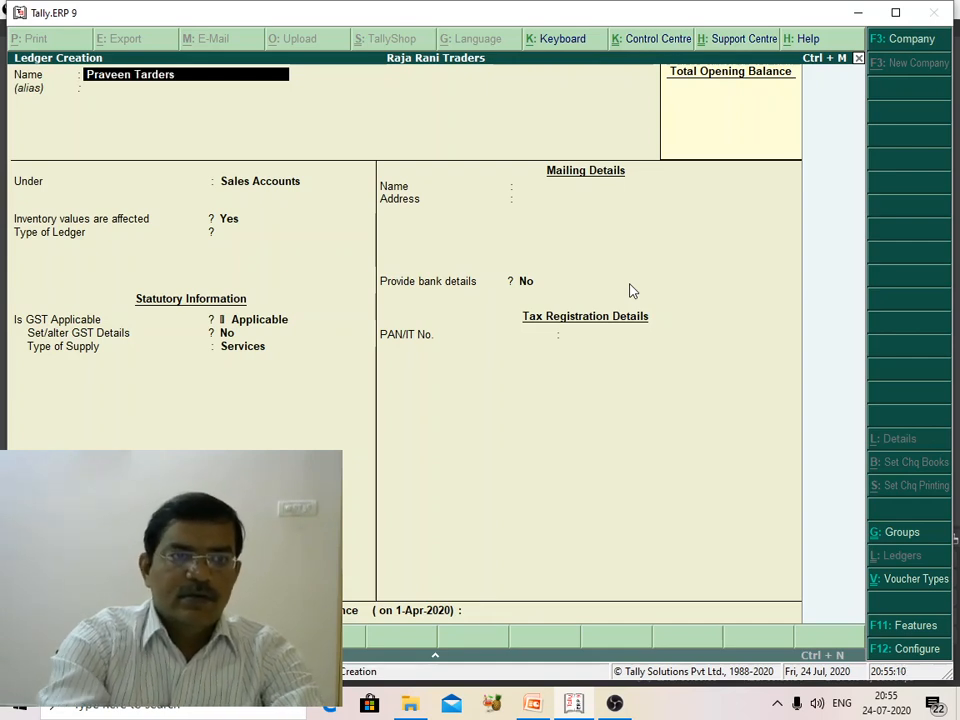
key(Return)
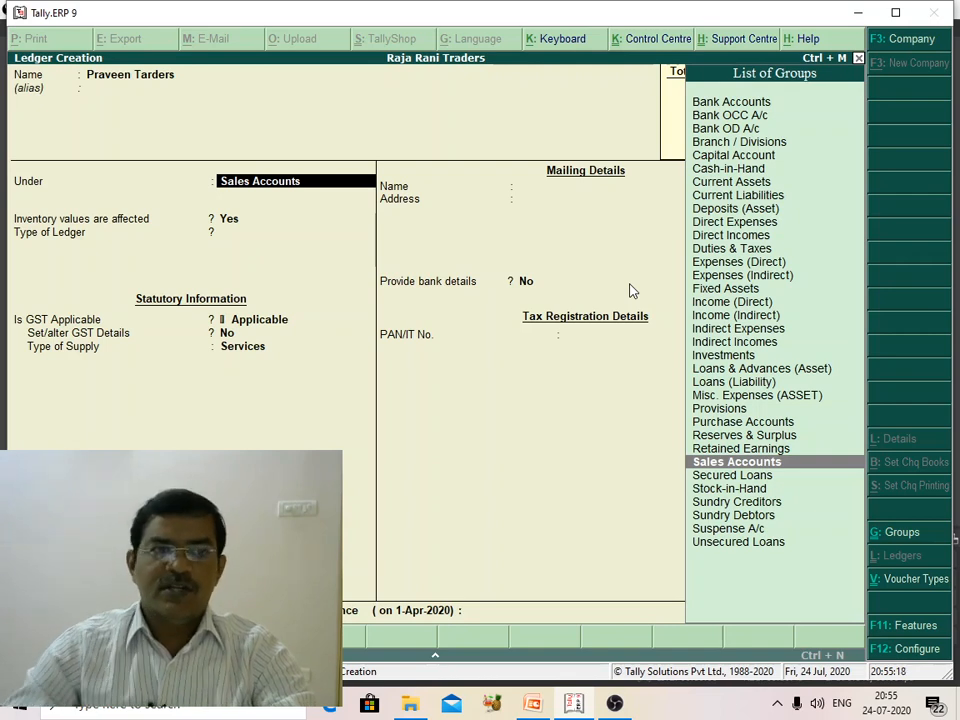
text(S)
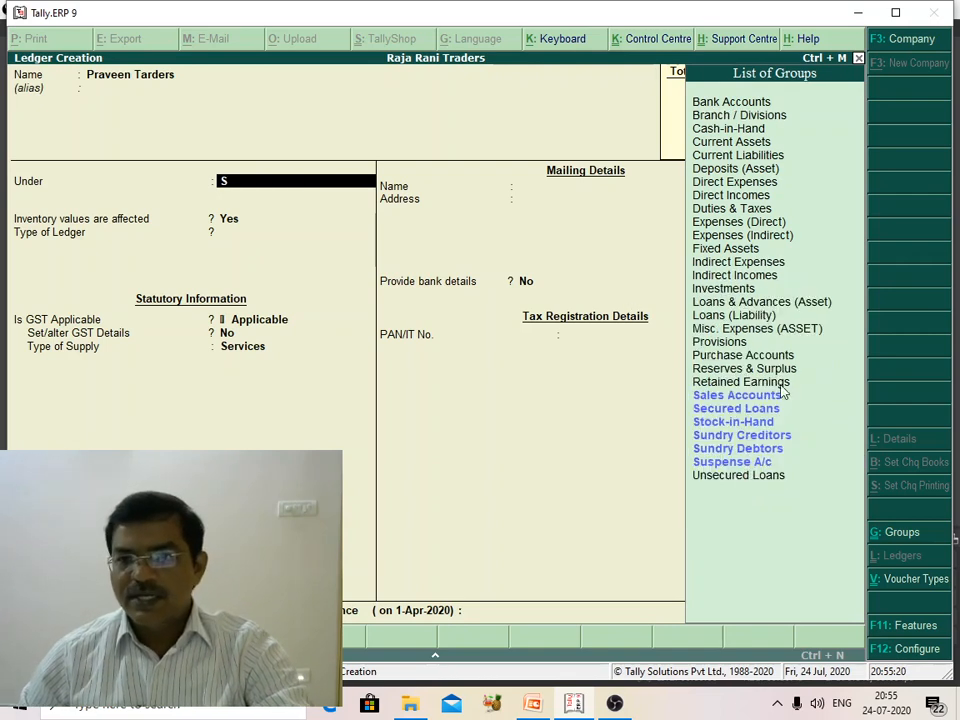
click(738, 436)
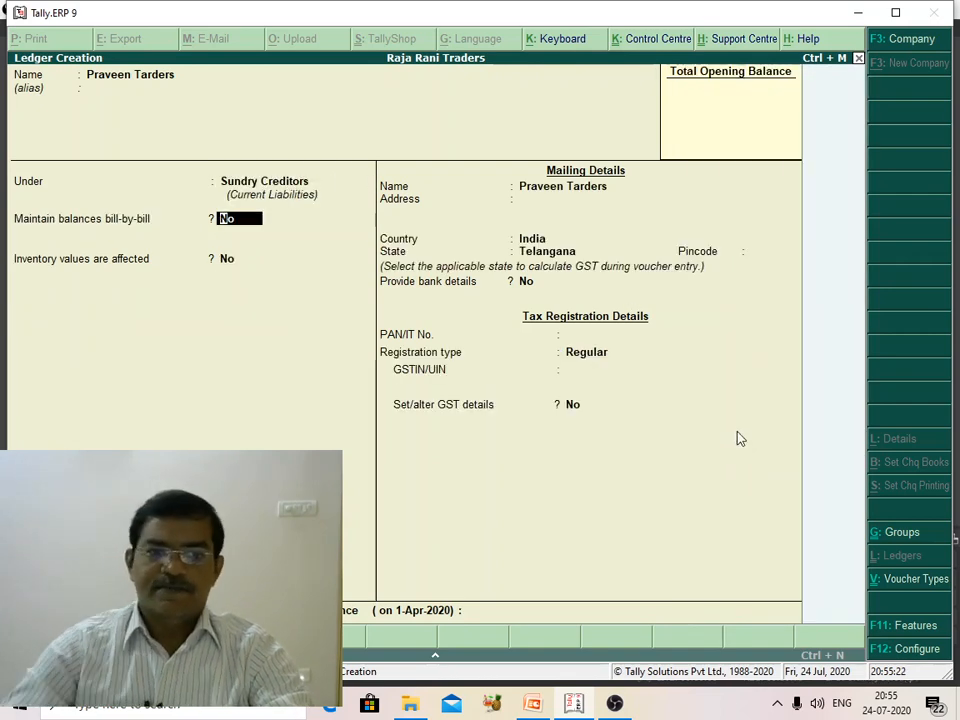
Keep bill-by-bill balances and inventory values at No, leave the address blank, and set the supplier's state to Maharashtra, India
key(Return)
key(Return)
key(Return)
key(Return)
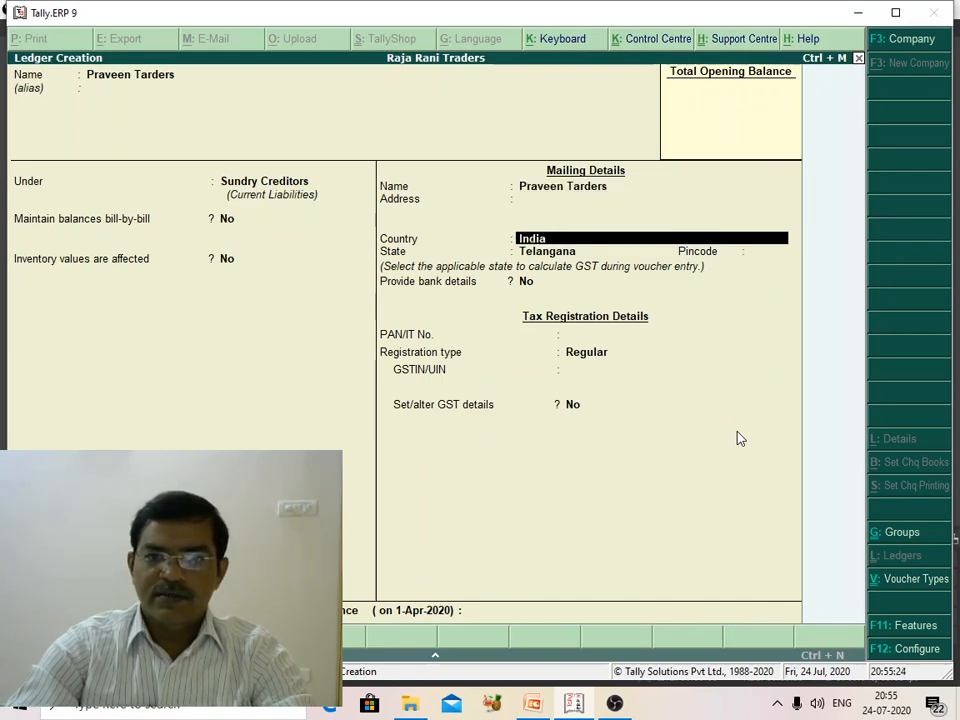
key(Return)
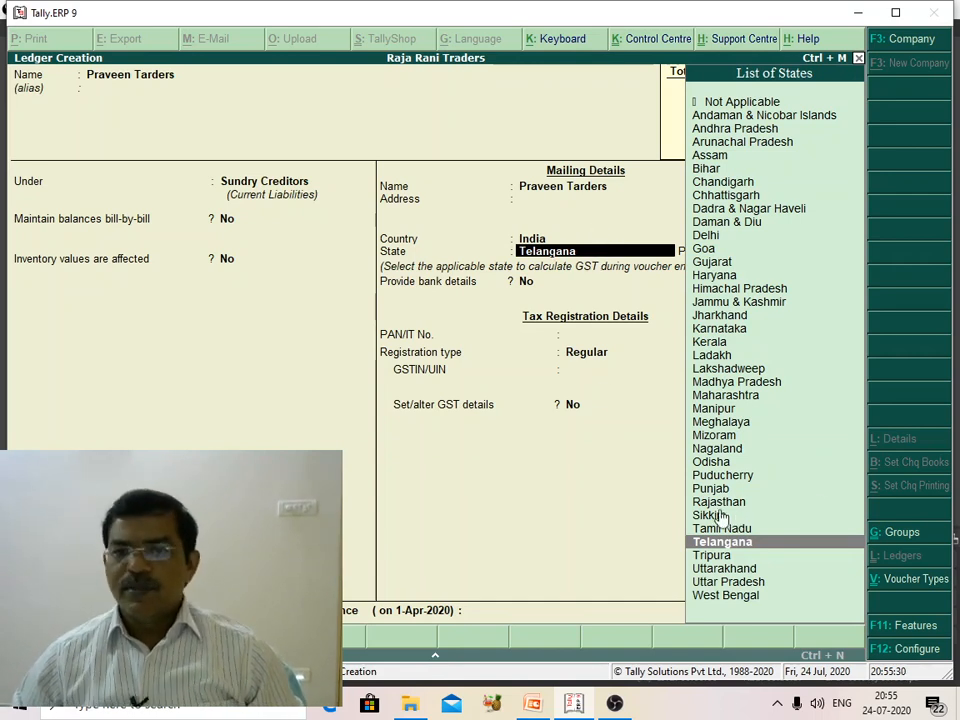
text(M)
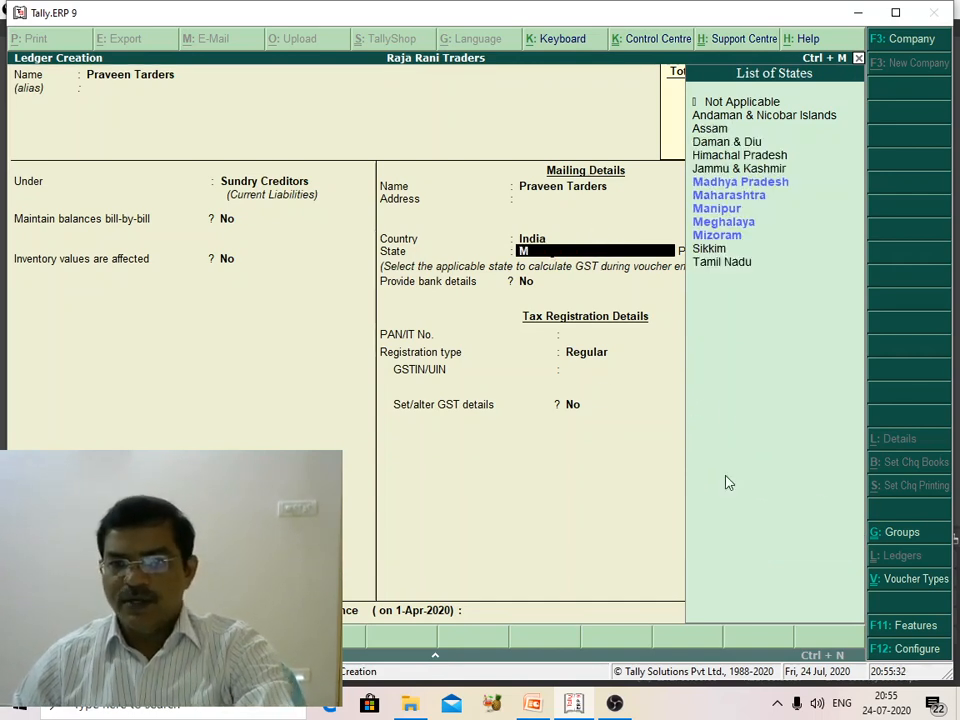
click(727, 197)
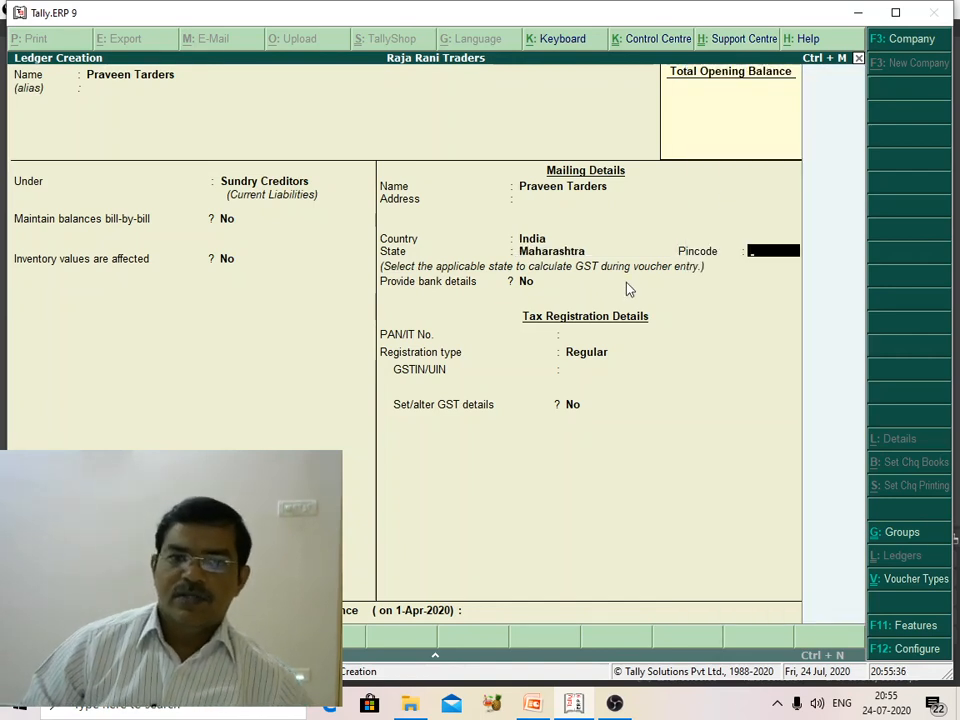
Keep the supplier's registration type as Regular, leaving the pincode, PAN and GSTIN/UIN blank and bank details at No
key(Return)
key(Return)
key(Return)
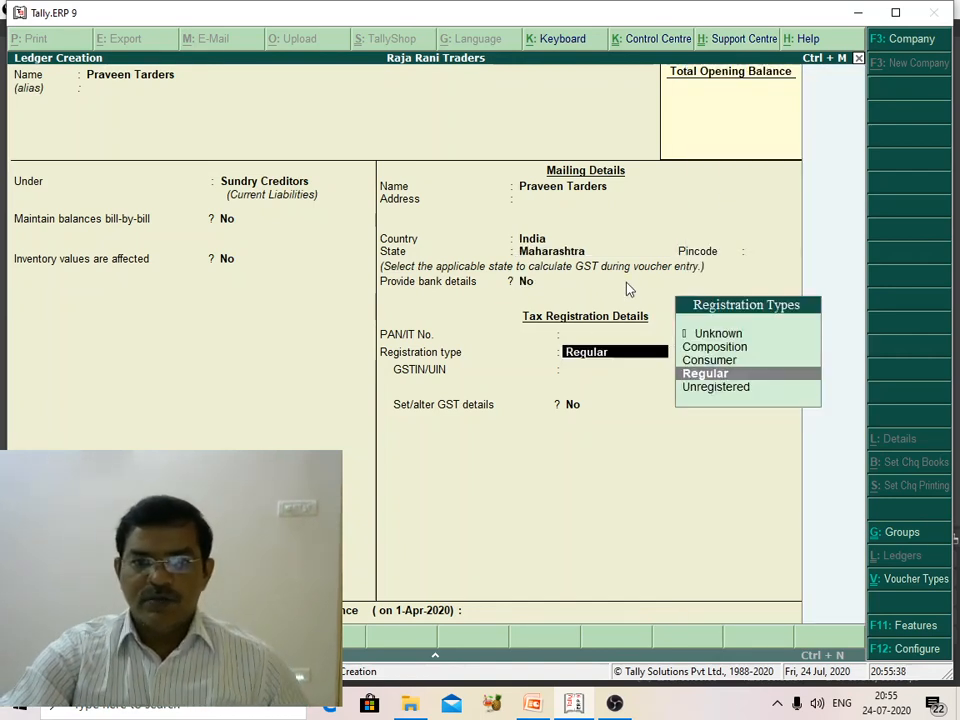
key(Return)
key(Return)
key(Return)
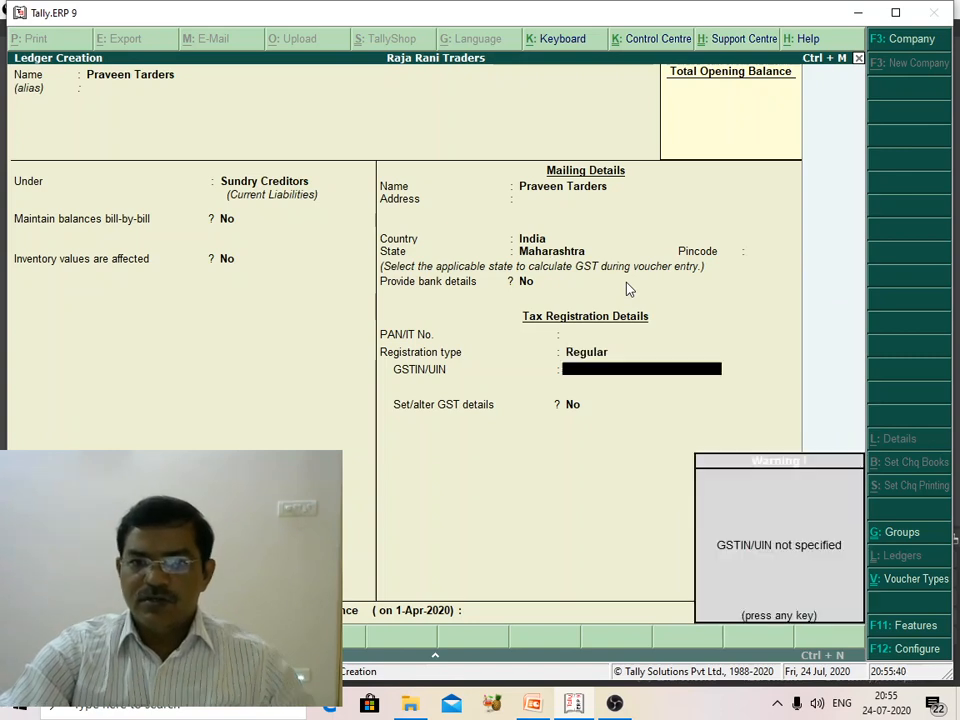
Set the supplier's Set/alter GST details to Yes, accept the default GST details with no GSTIN/UIN, and save the ledger
key(y)
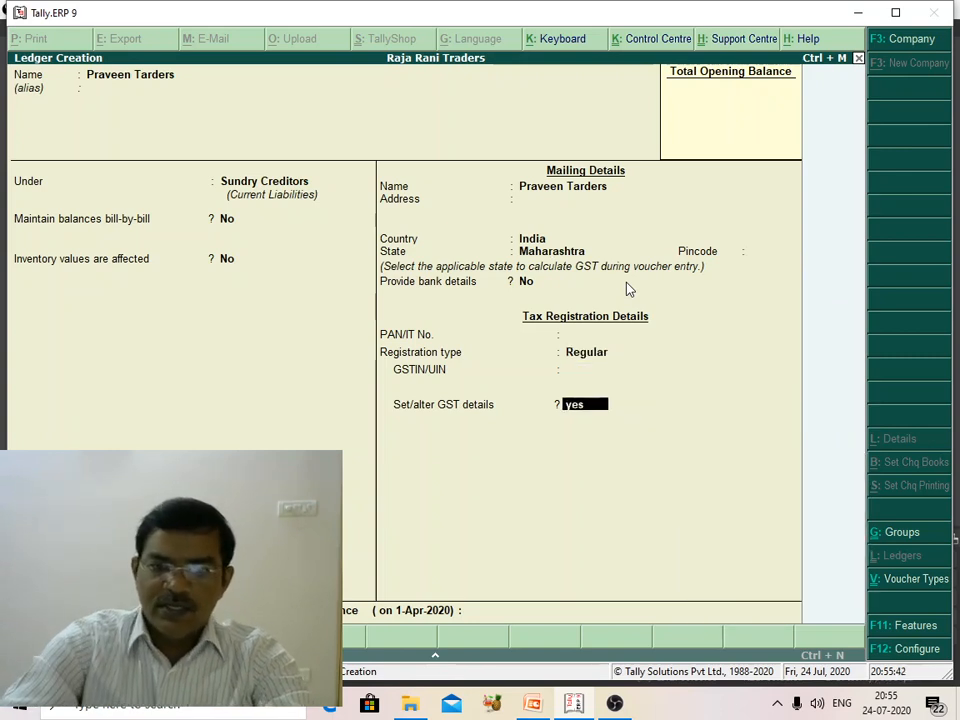
key(Return)
key(Return)
key(Return)
key(Return)
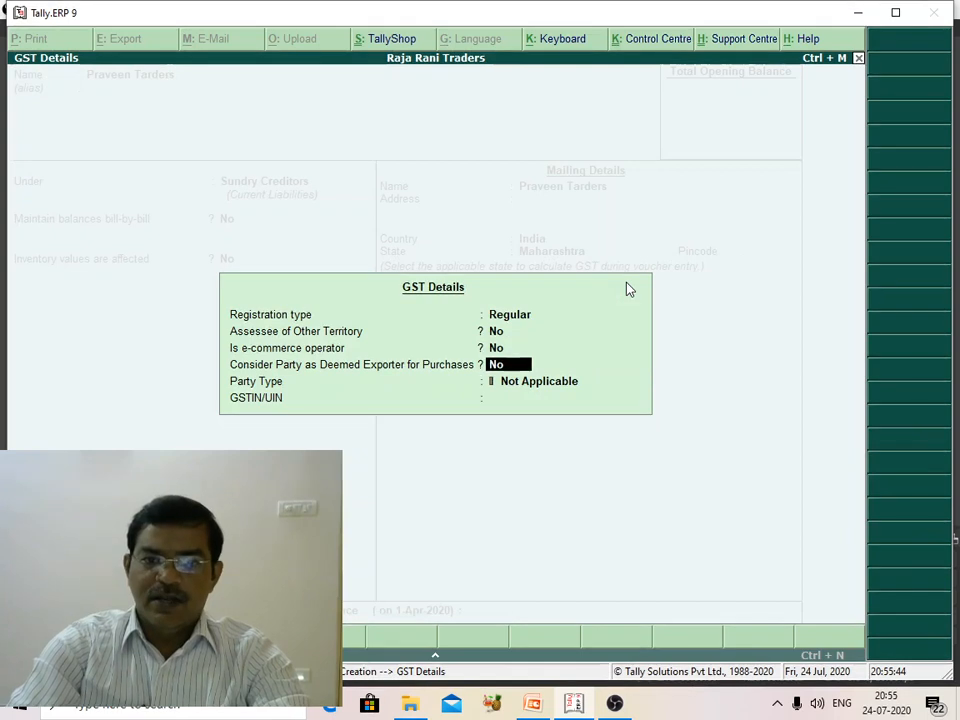
key(Return)
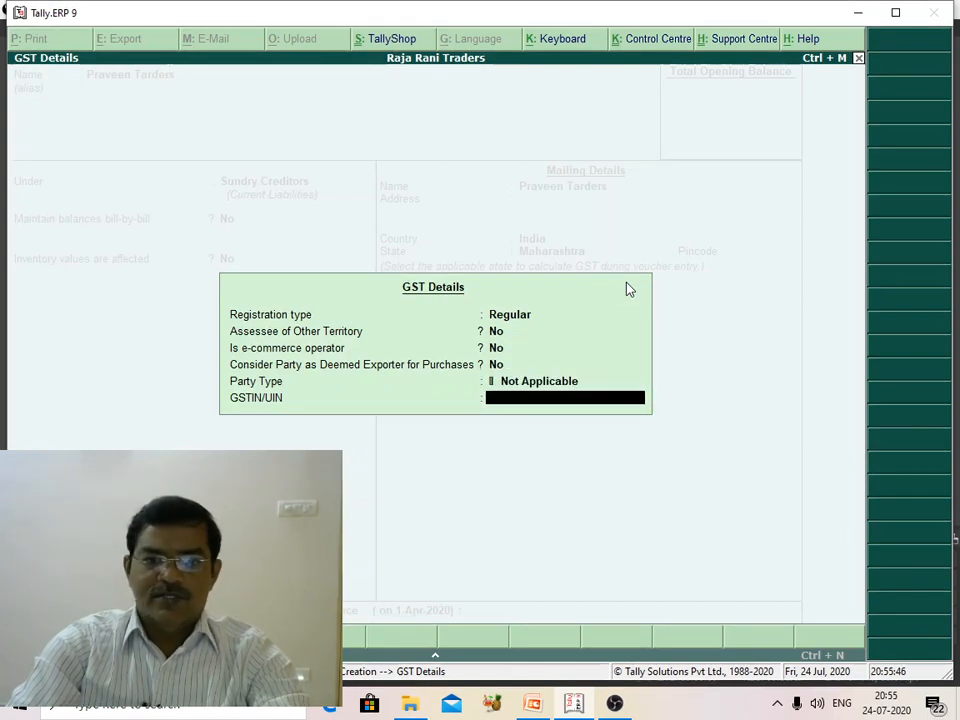
key(Return)
key(Return)
key(Return)
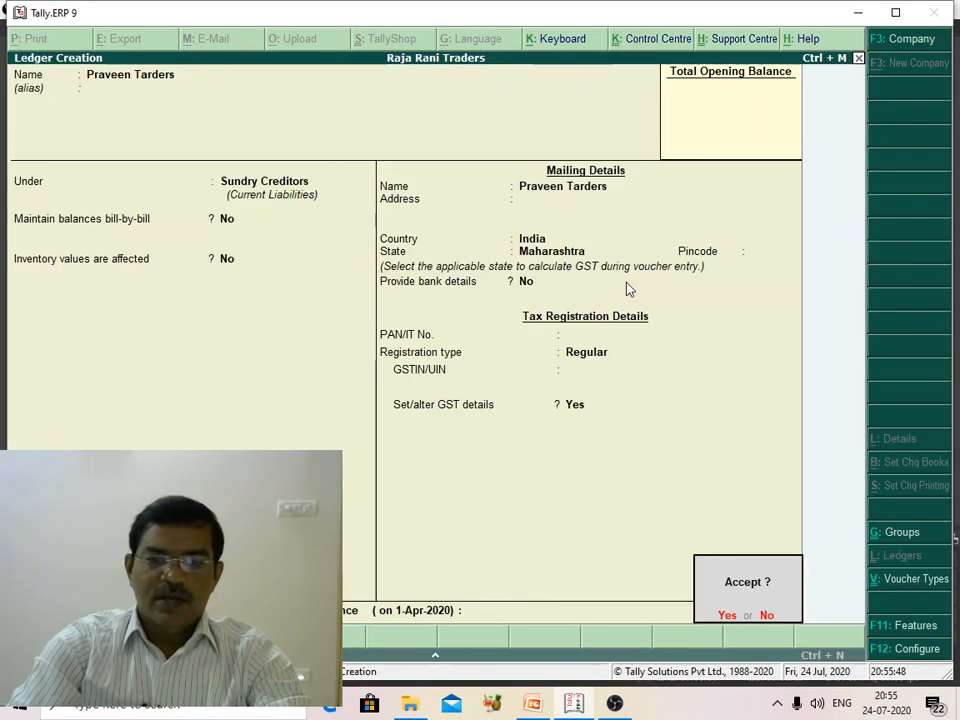
key(Return)
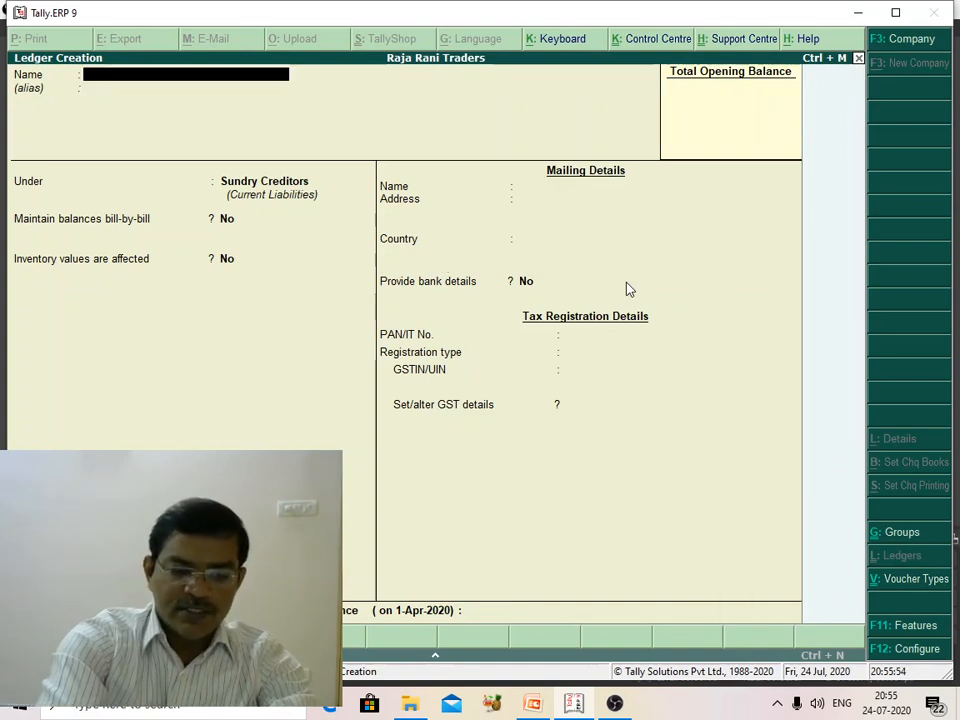
Name the next ledger Non Purchases Account and place it under the Purchase Accounts group
text(Non)
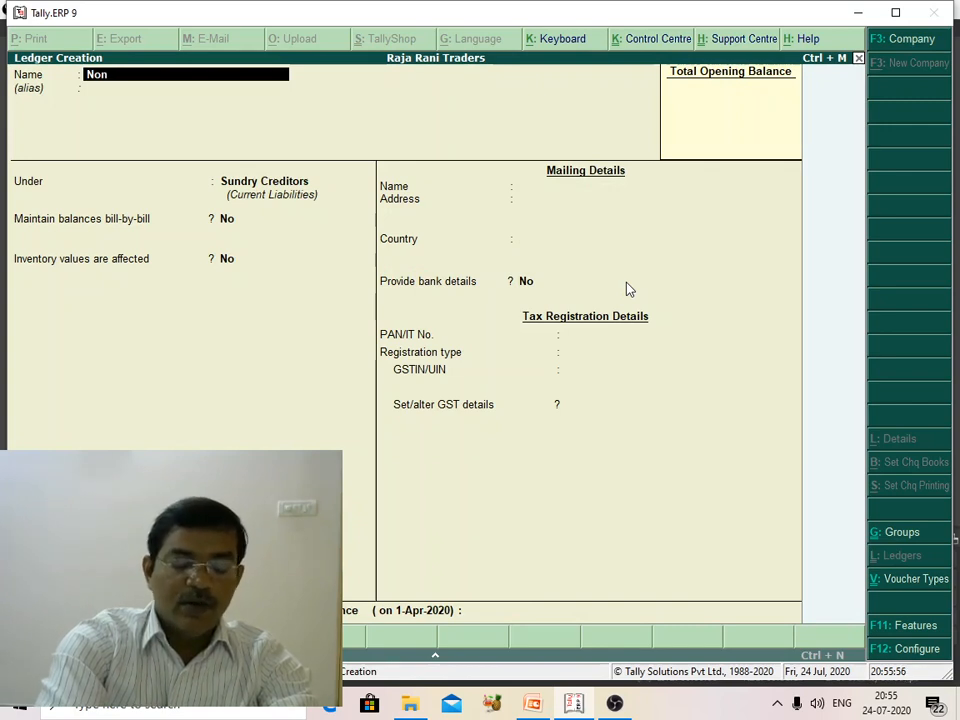
text( Pur)
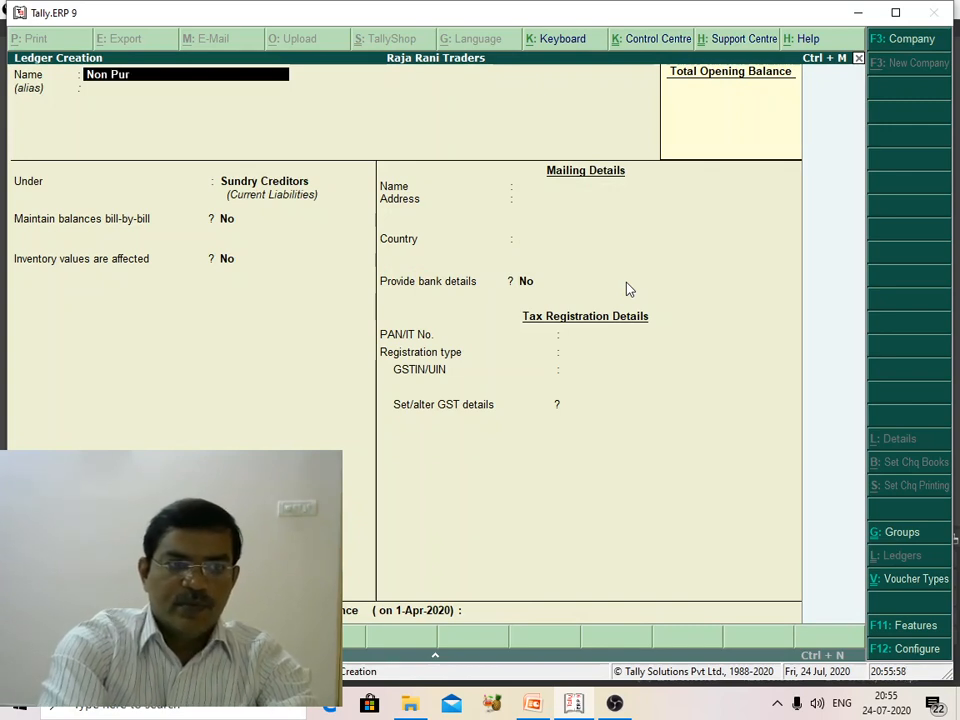
text(chas)
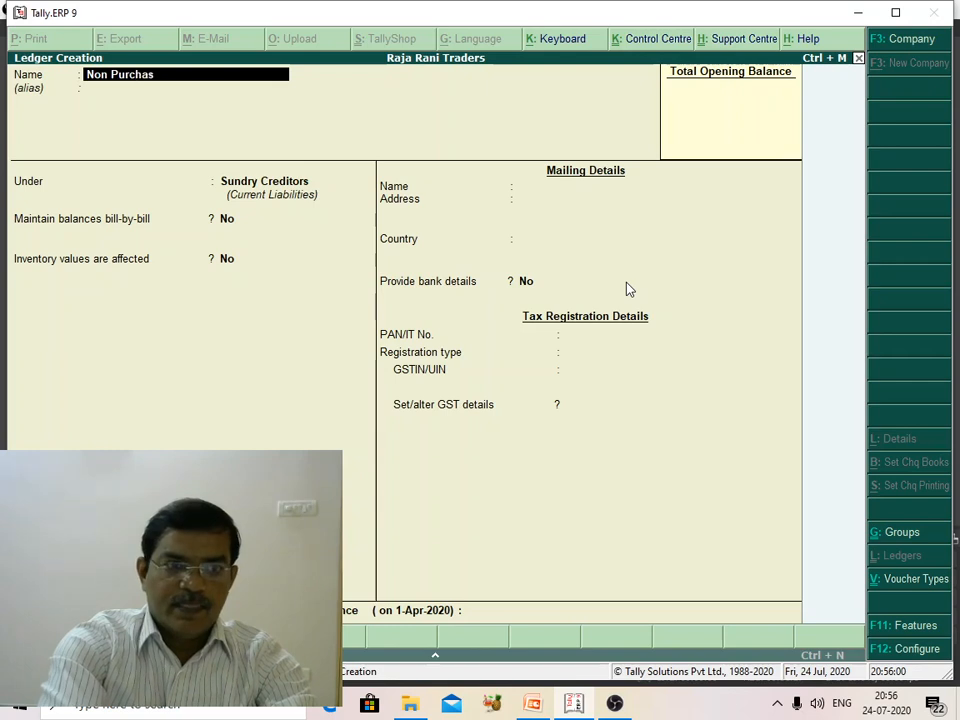
text(es a)
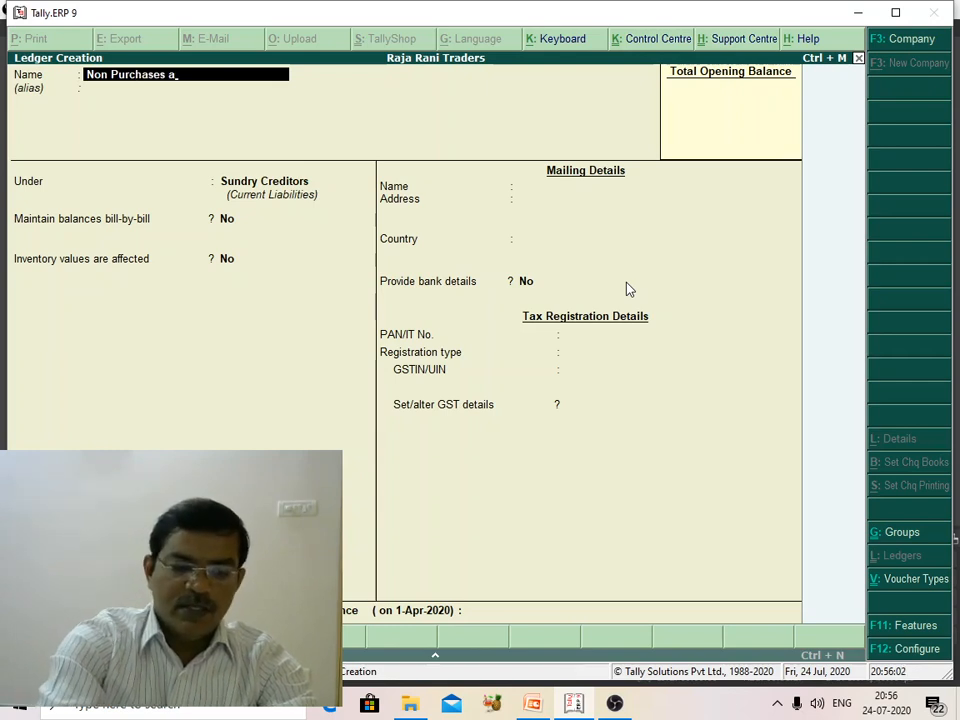
key(BackSpace)
text(Account)
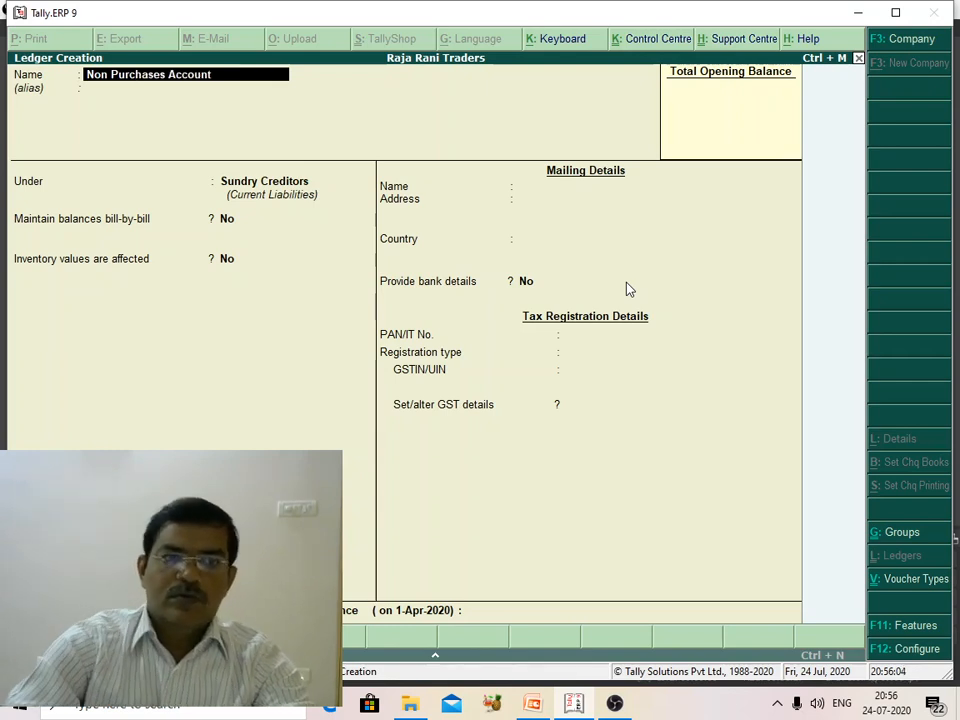
key(Return)
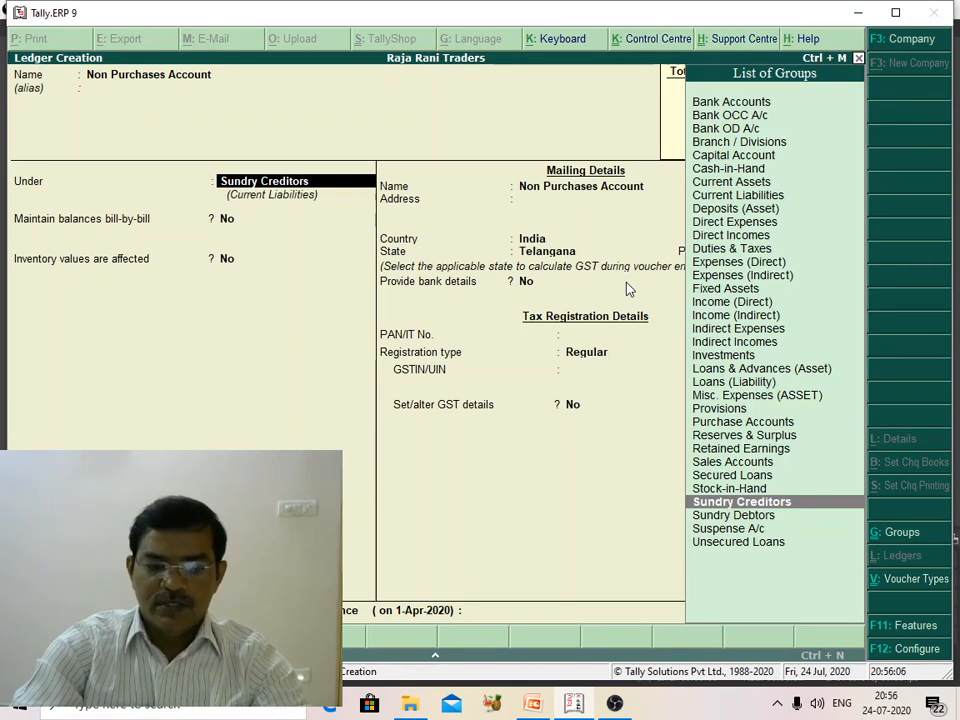
text(P)
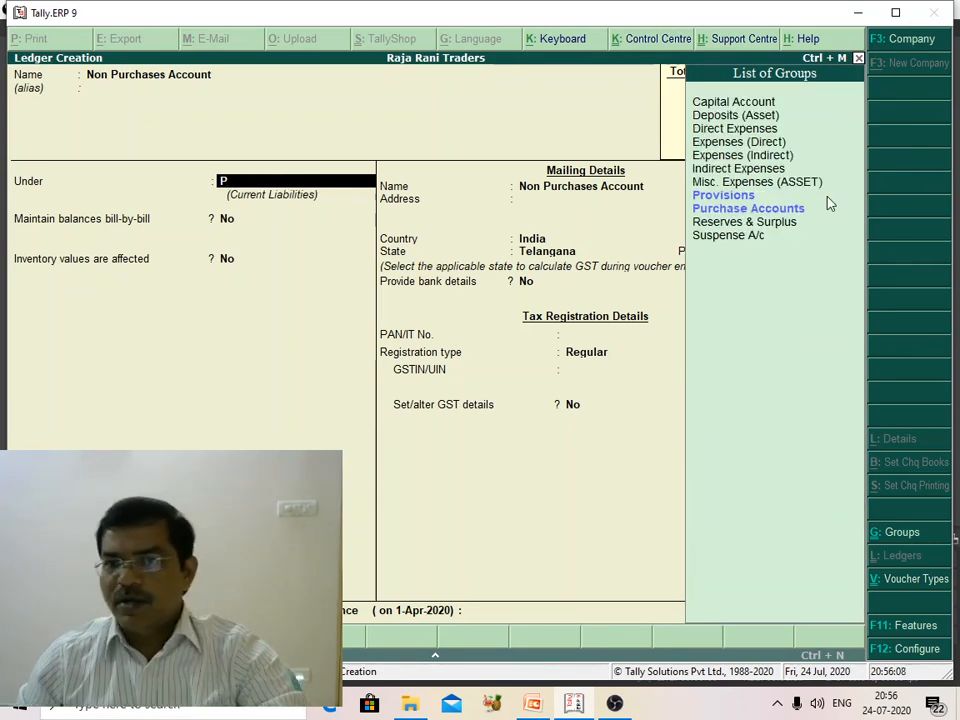
text(u)
key(Return)
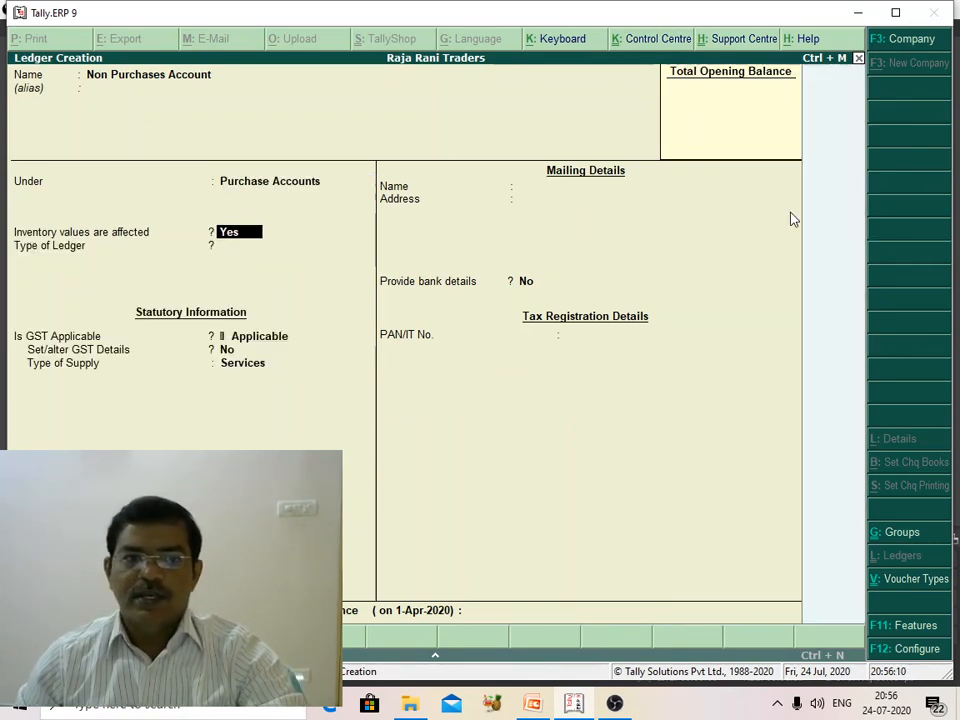
Keep inventory values affected at Yes and ledger type Not Applicable, and set Set/alter GST Details to Yes for the purchase ledger
key(Return)
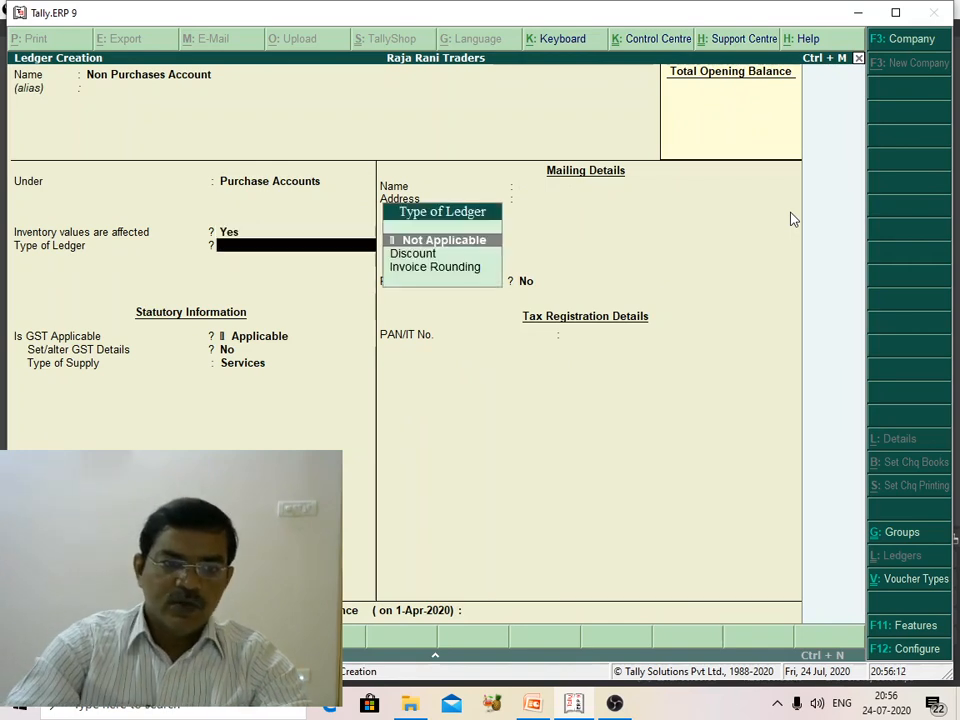
key(Return)
key(Return)
text(yes)
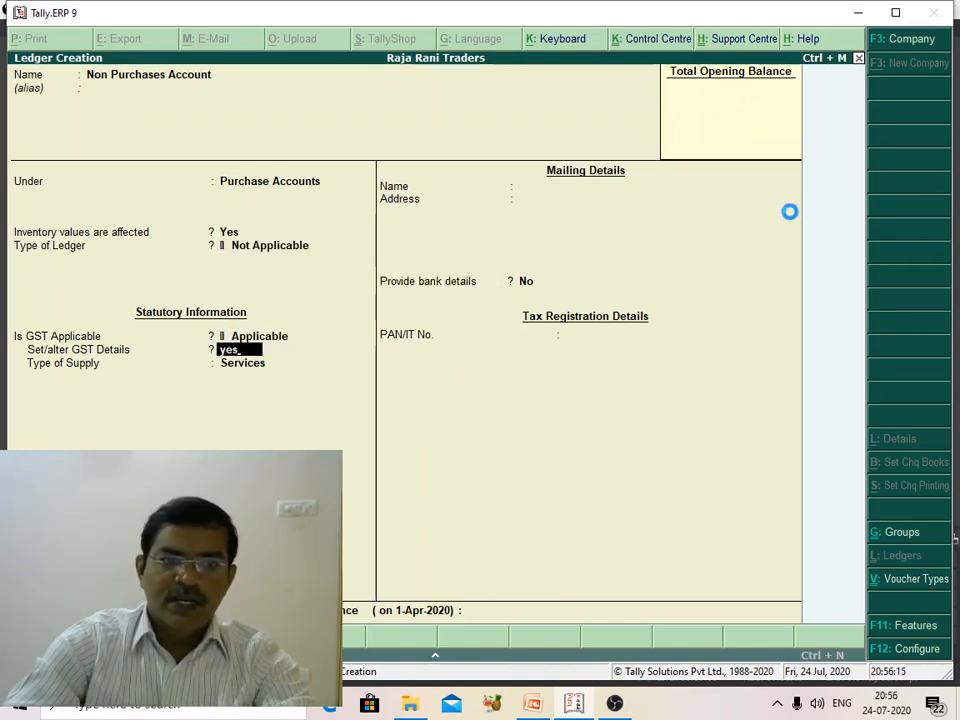
key(Return)
key(Return)
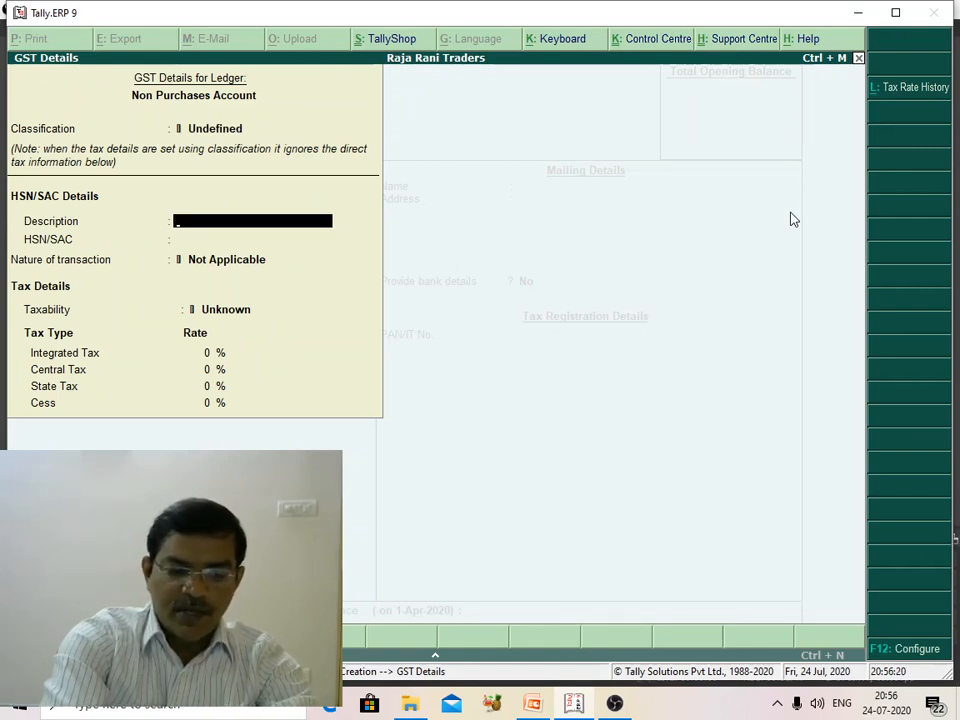
Enter Labtops as the GST description, leave HSN/SAC blank, and choose Purchase Taxable as the nature of transaction
text(Labt)
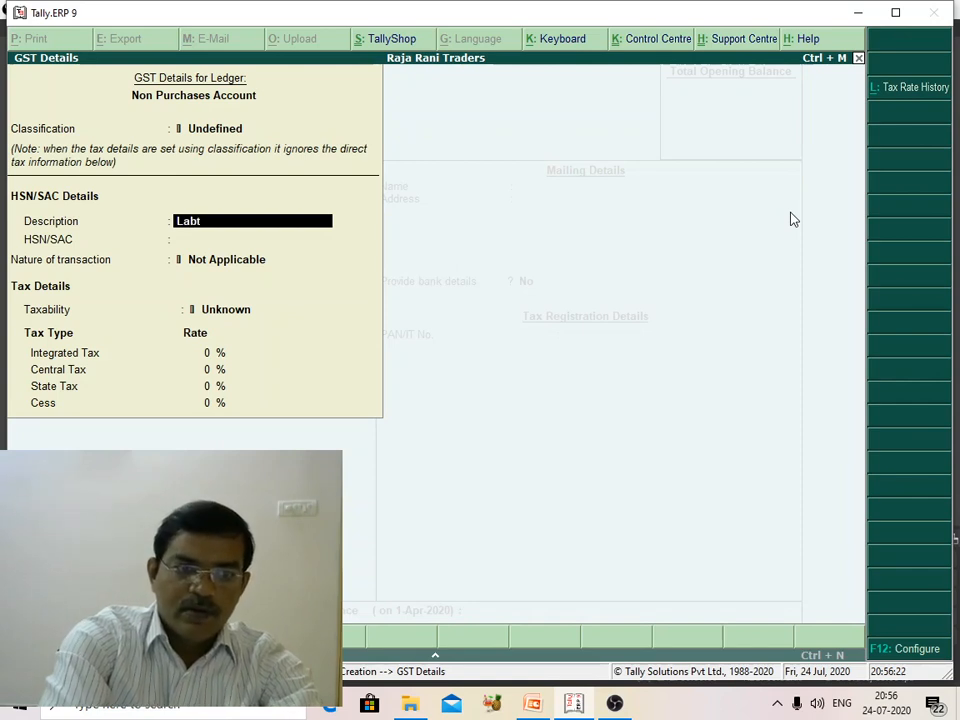
text(ops)
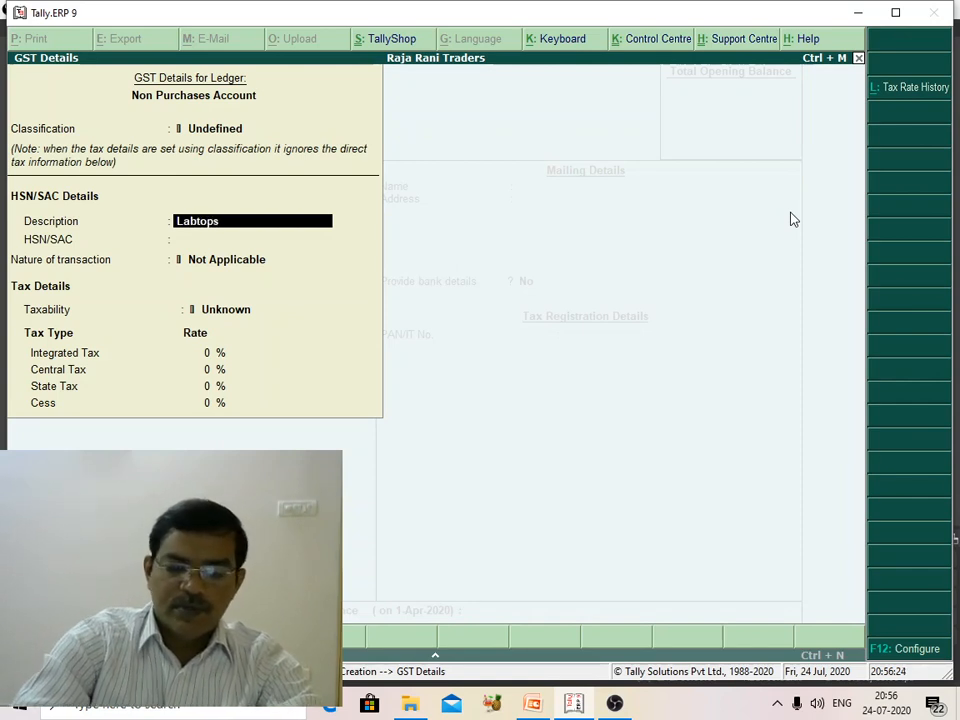
key(Return)
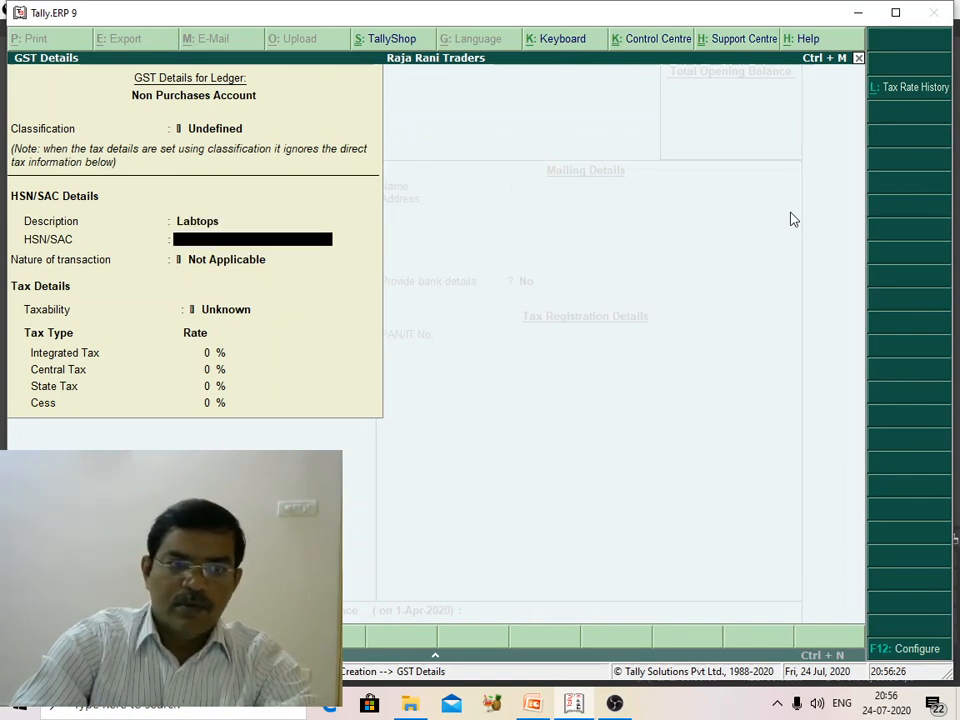
key(Return)
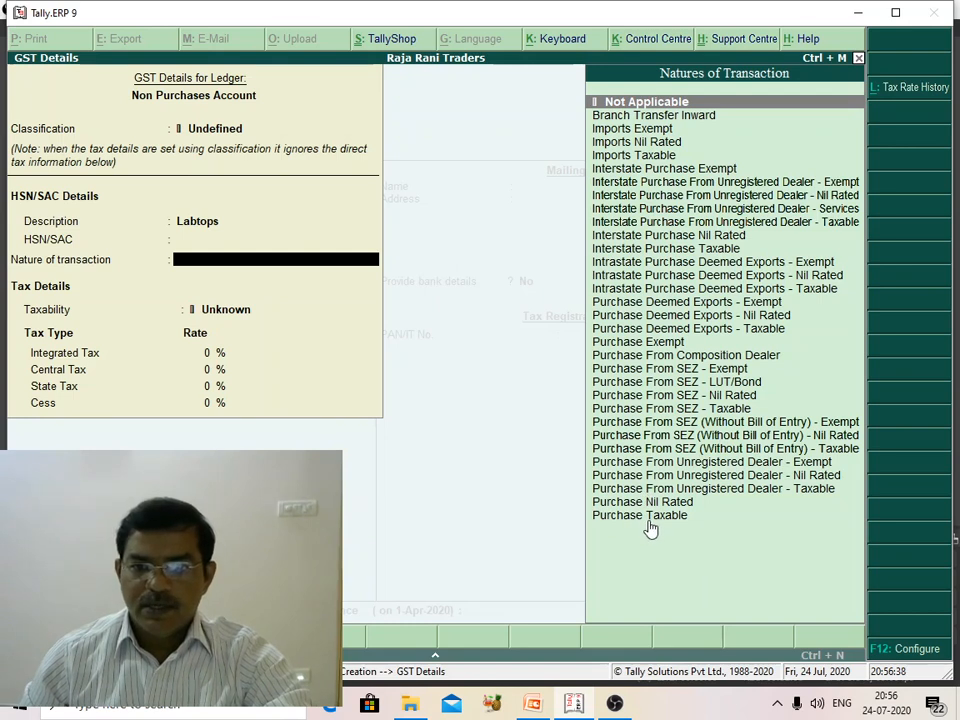
click(648, 516)
Replace the purchase ledger's GST description with Mobile Phones, leaving HSN/SAC blank
click(197, 222)
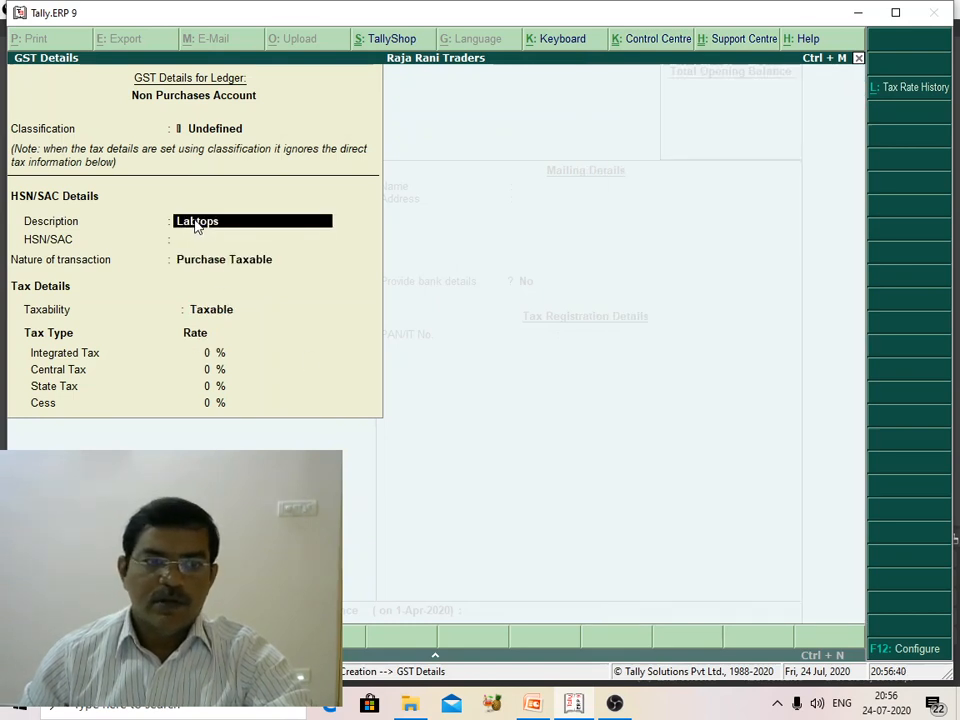
text(Mob)
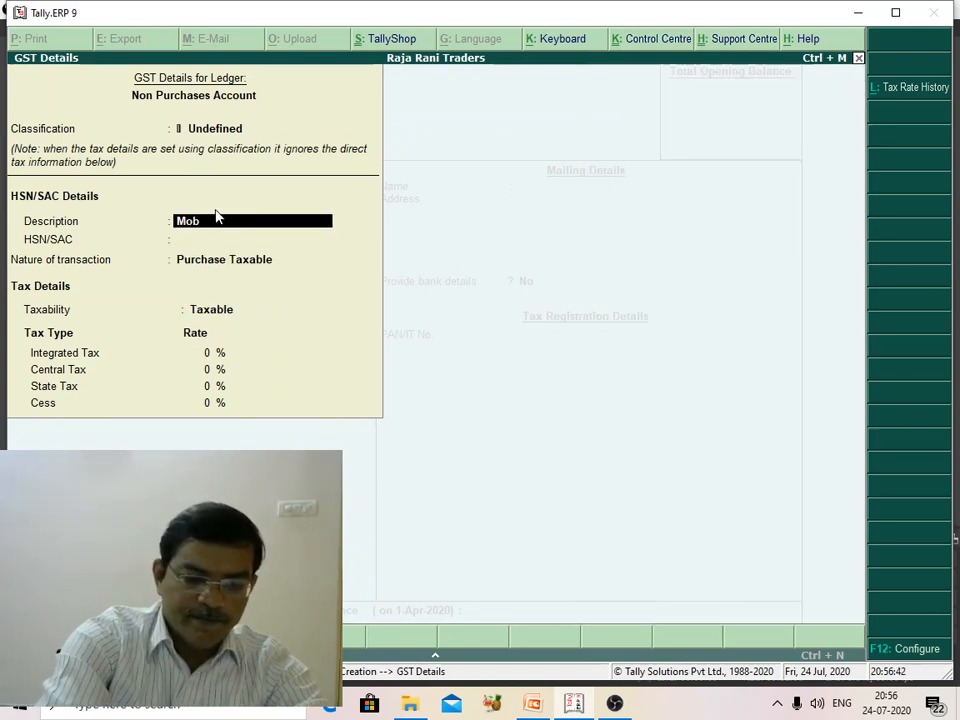
text(ile Phone)
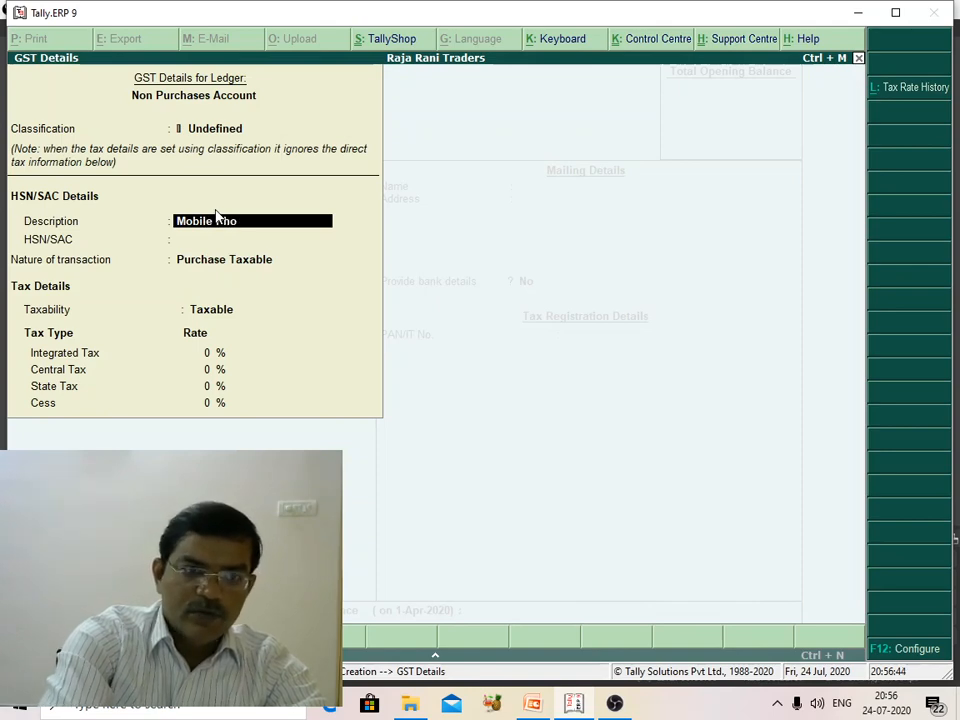
key(Return)
key(Return)
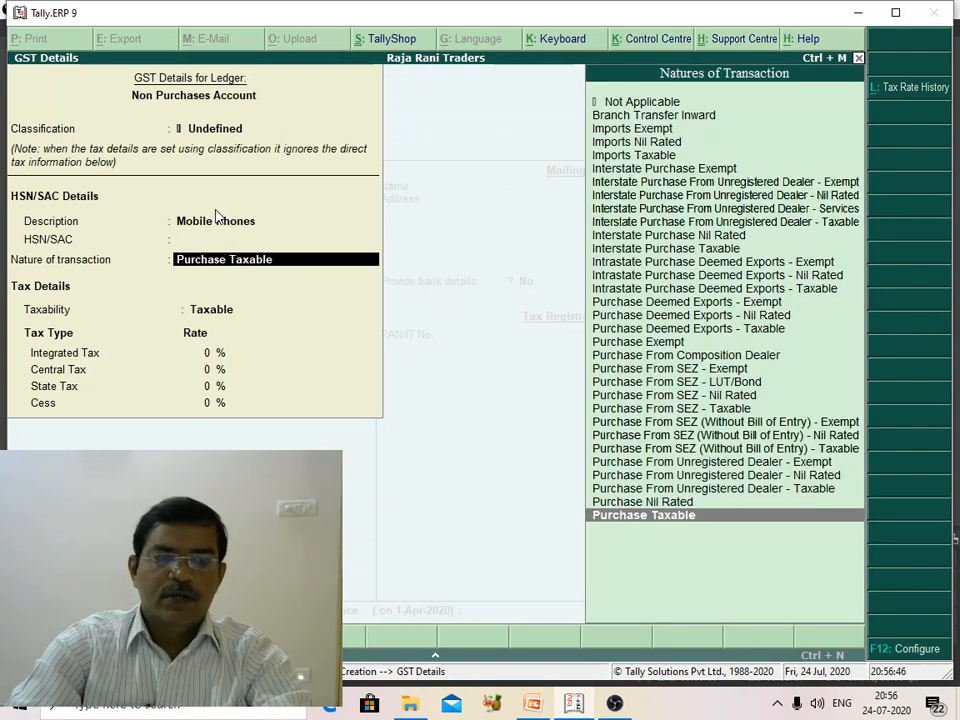
Keep Purchase Taxable as the nature of transaction, set the Integrated Tax rate to 18%, and accept the purchase ledger's GST details
key(Return)
text(1)
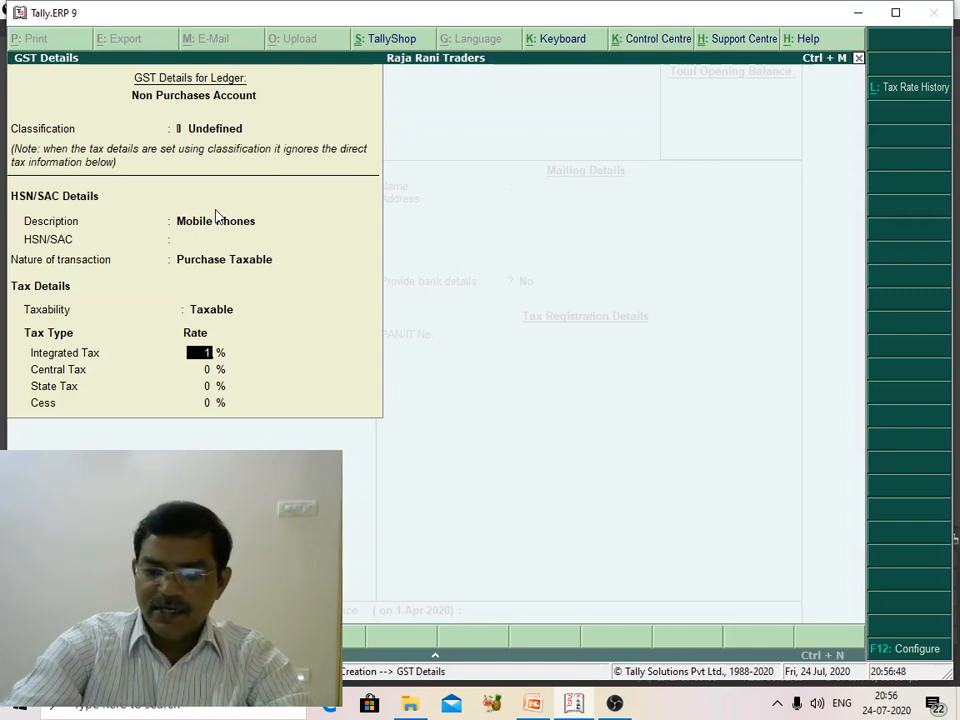
text(8)
key(Return)
key(Return)
key(Return)
key(Return)
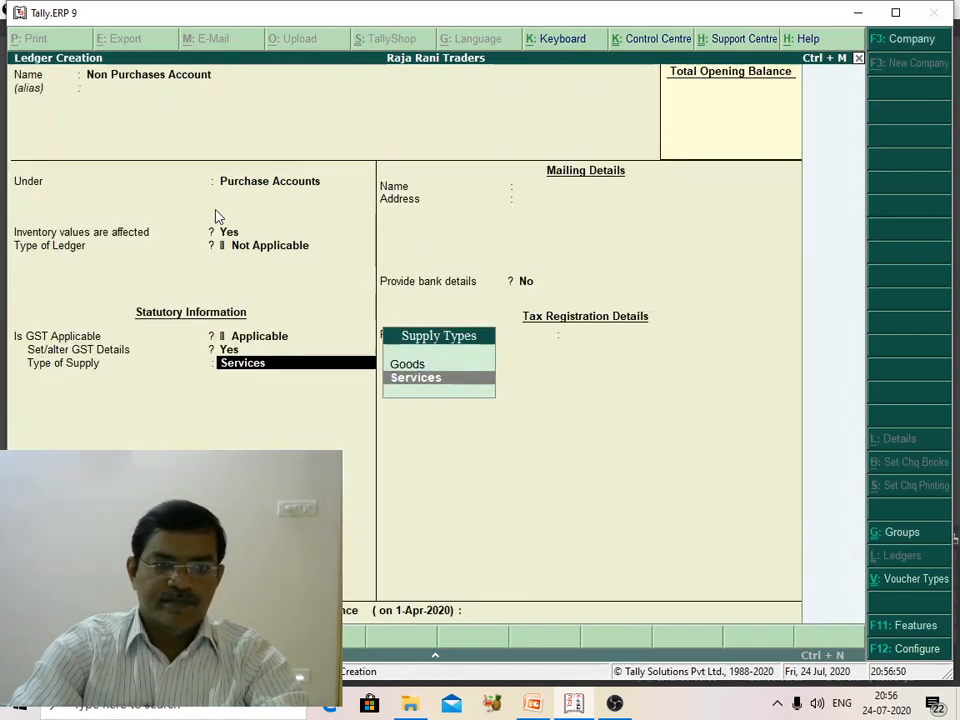
Set the purchase ledger's type of supply to Goods, keep bank details at No, and save the ledger
key(Up)
key(Return)
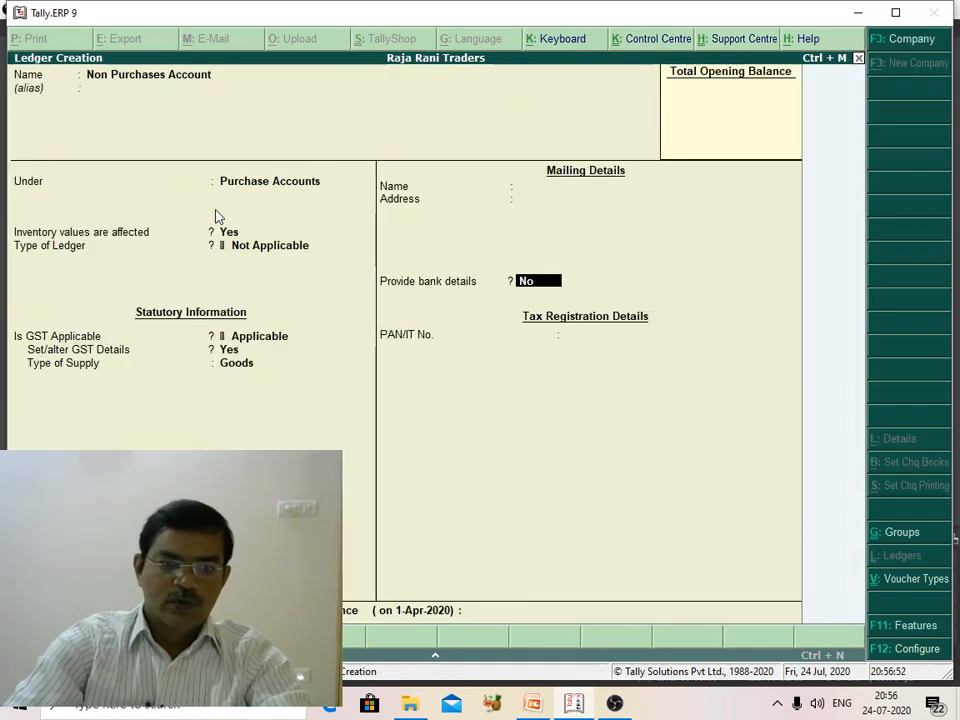
key(Return)
key(Return)
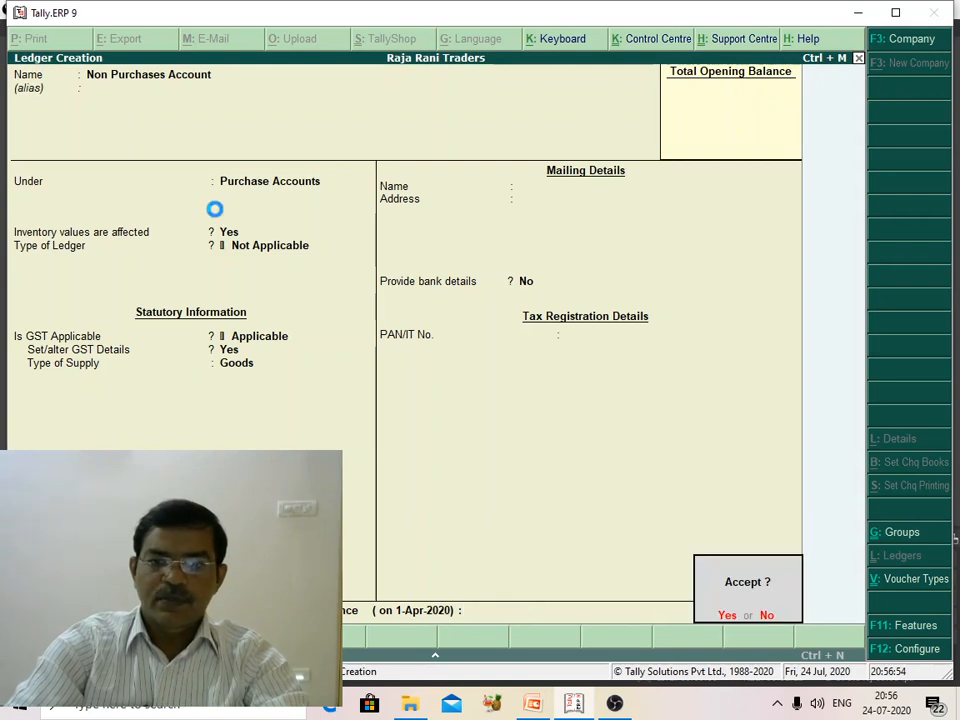
key(Return)
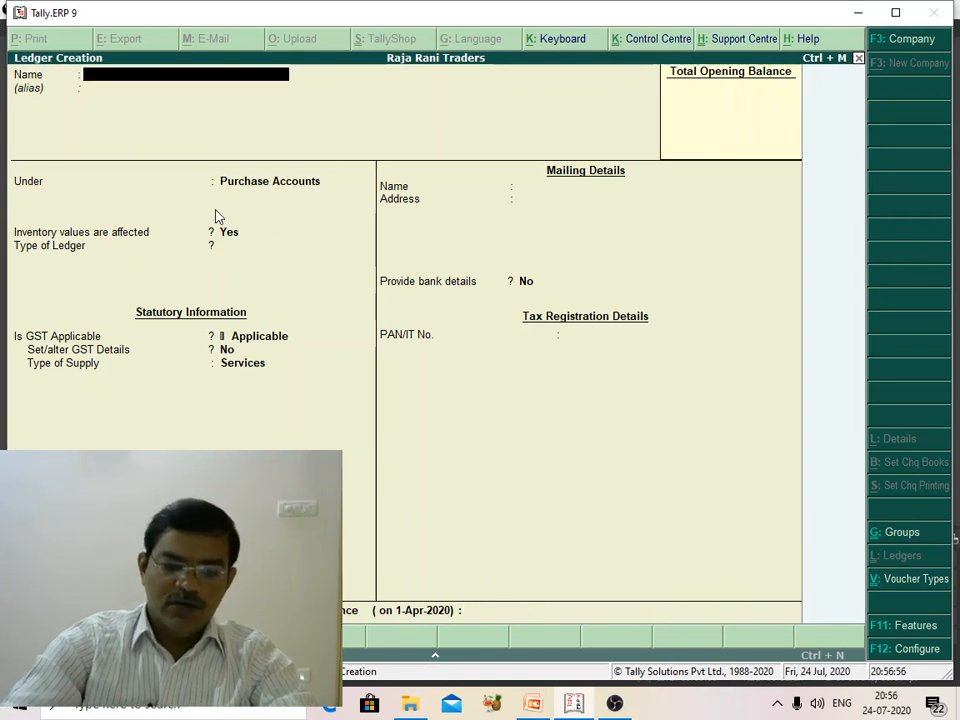
Name the next ledger I GST Account and place it under the Duties & Taxes group
text(I)
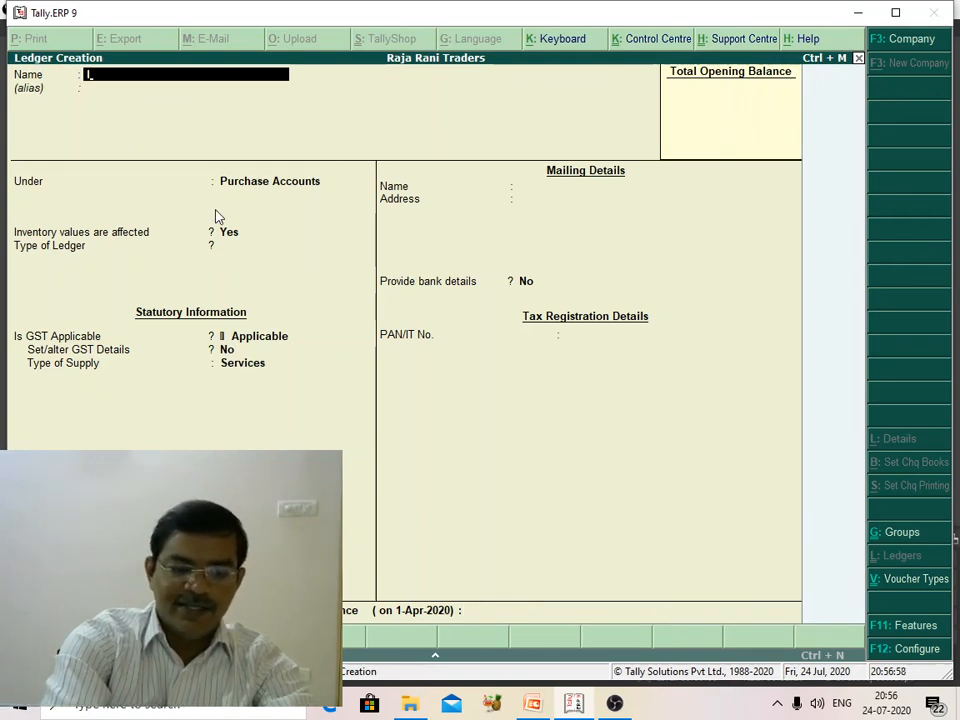
text(gst)
key(BackSpace)
key(BackSpace)
key(BackSpace)
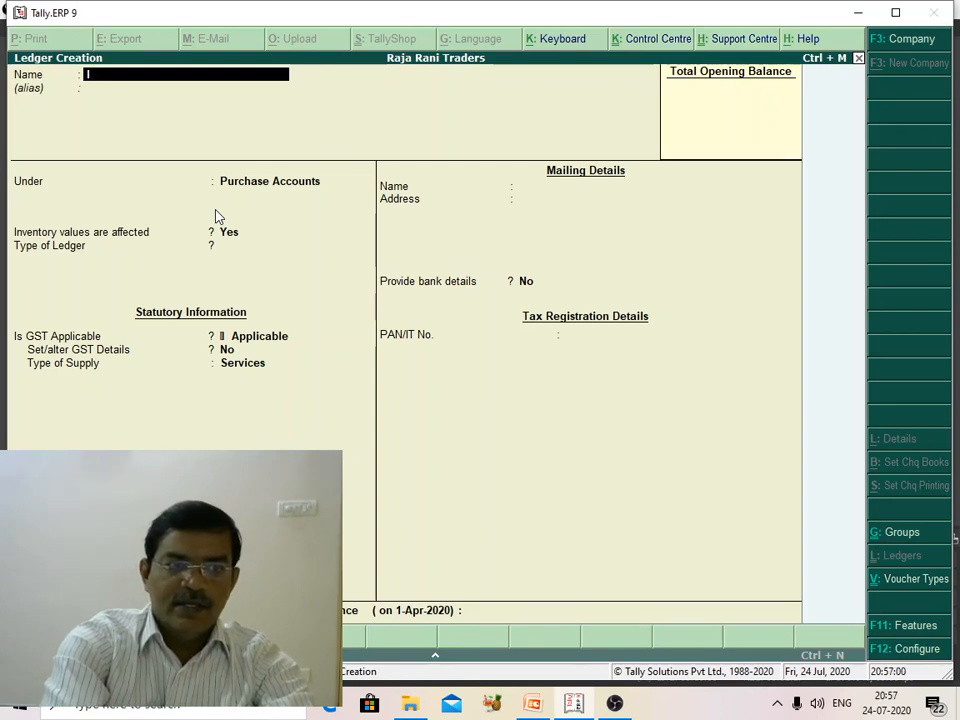
text(H)
key(BackSpace)
text(GS)
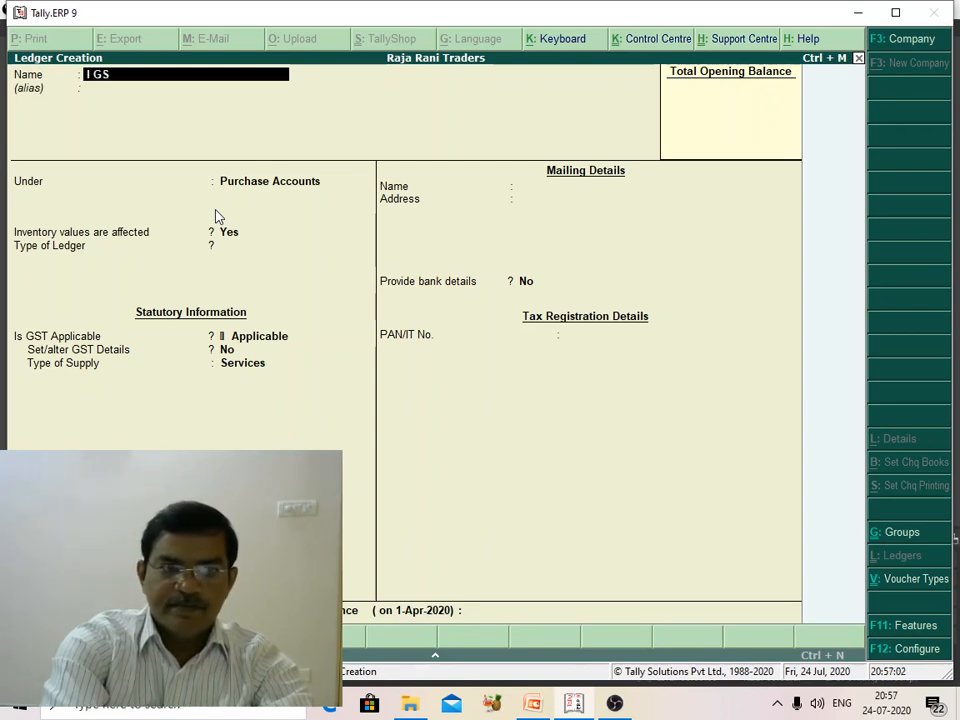
text(T A)
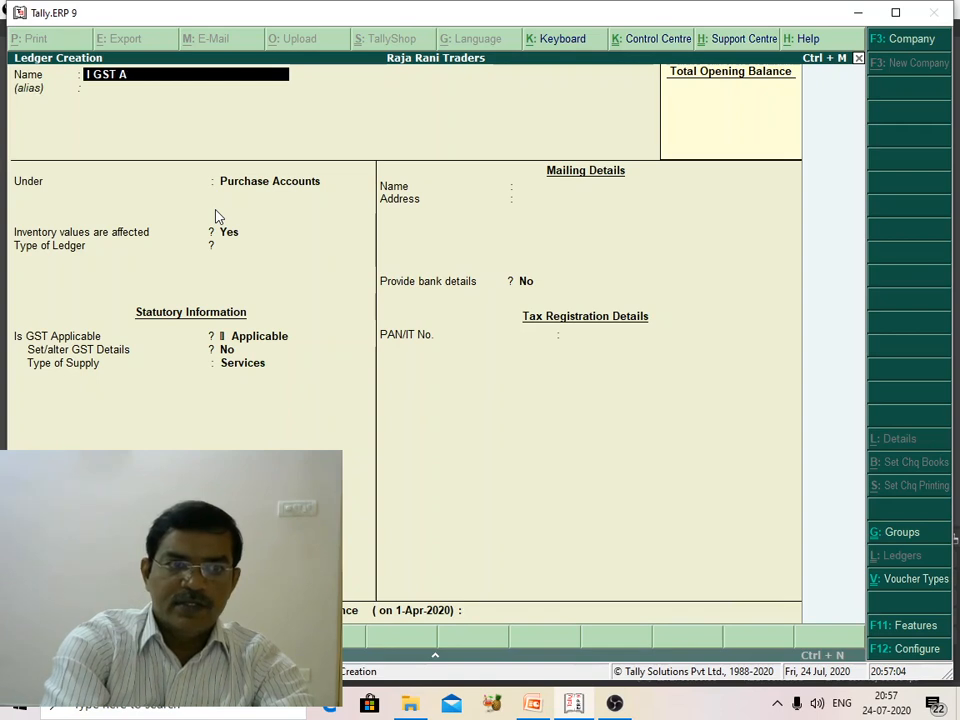
text(Cccount)
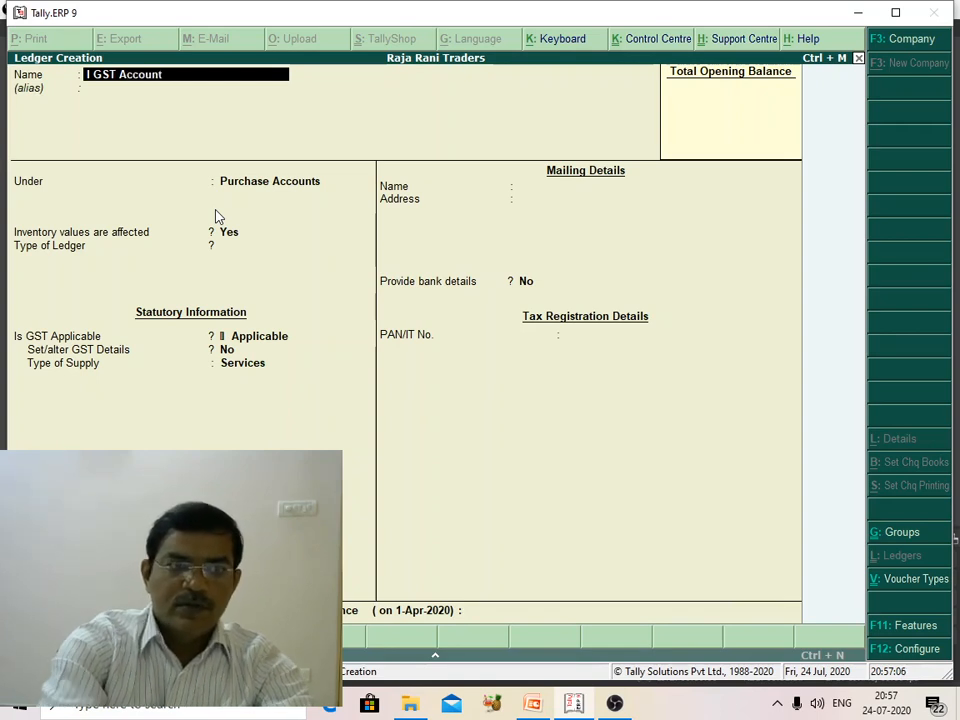
key(Return)
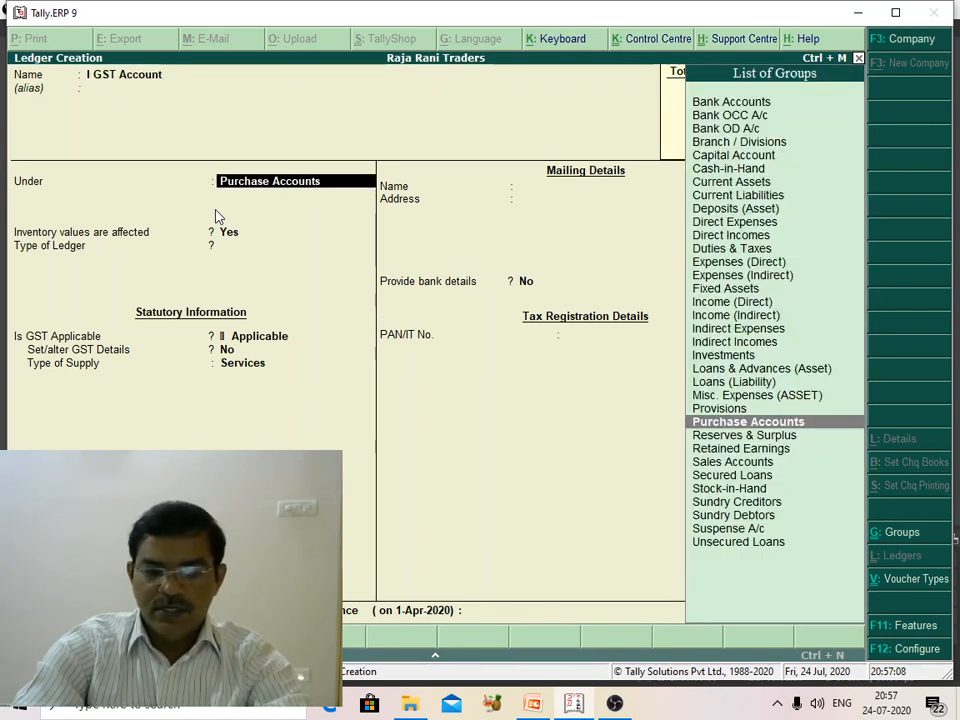
text(D)
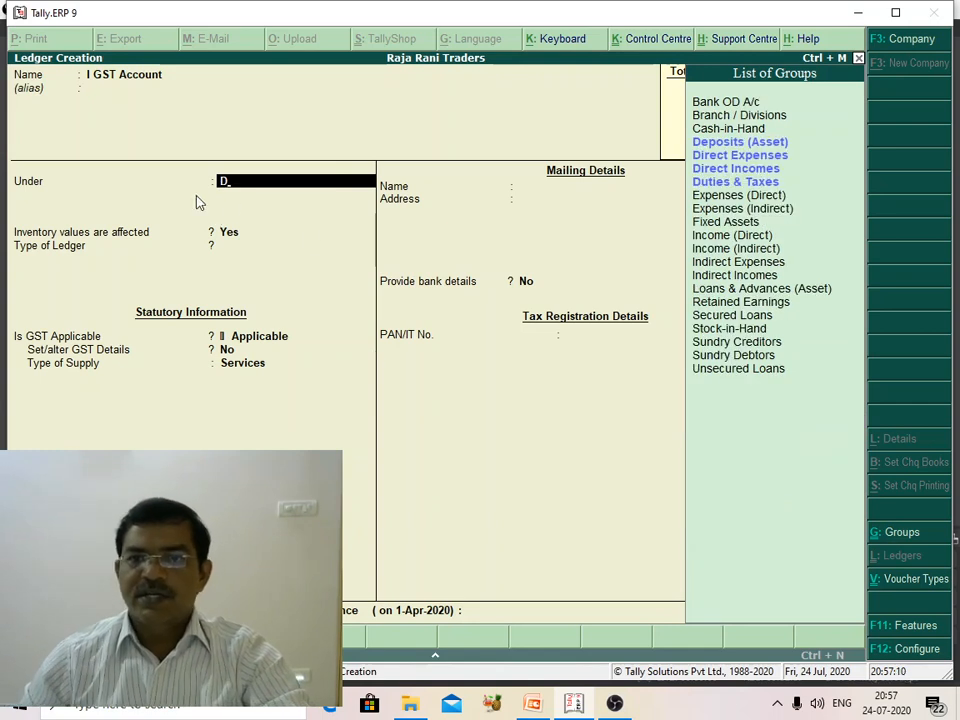
double_click(733, 182)
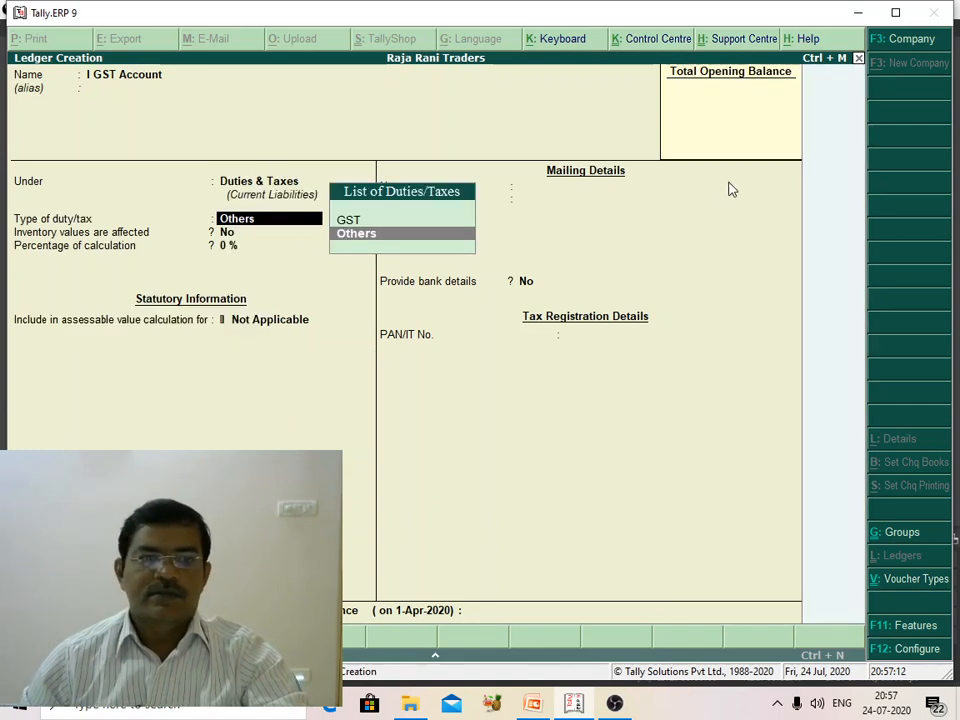
Set the tax ledger's duty type to GST, tax type to Integrated Tax, and percentage of calculation to 18%
key(Up)
key(Return)
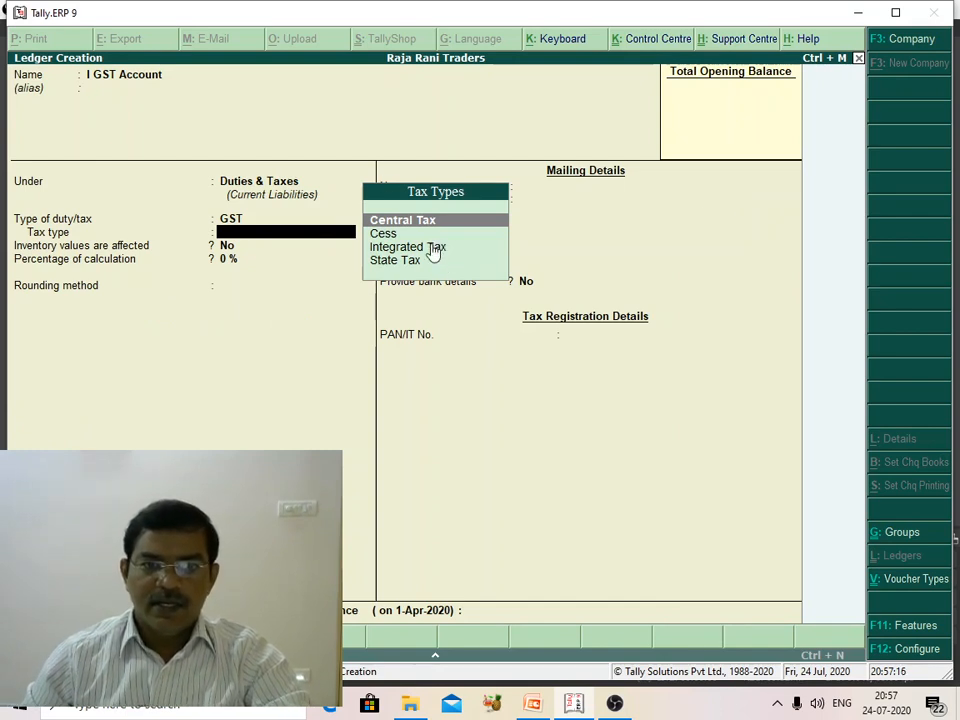
key(Down)
key(Down)
key(Return)
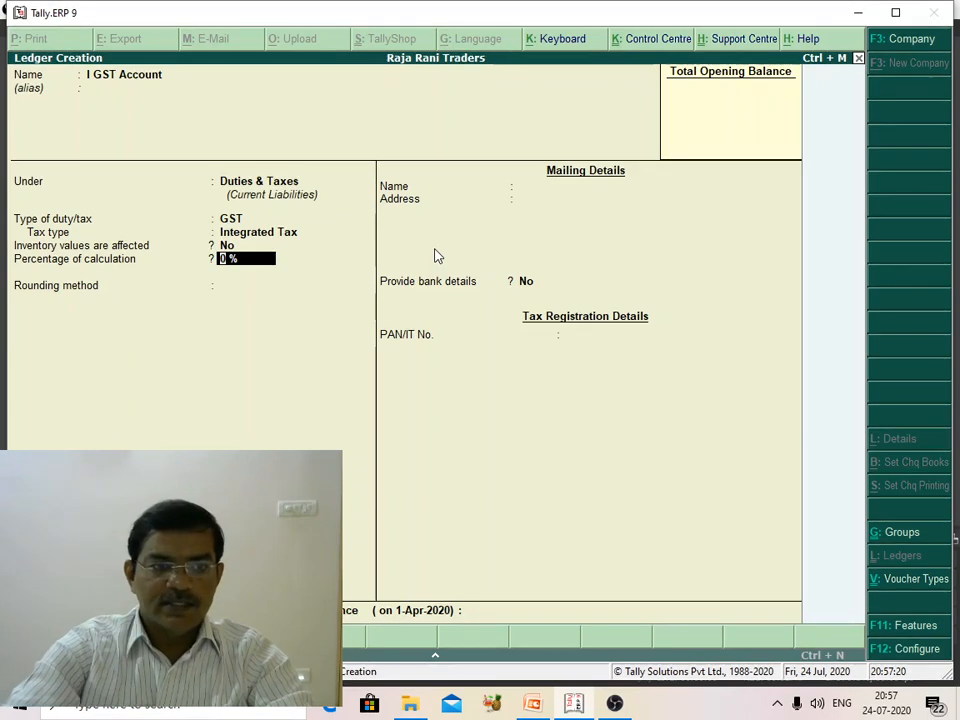
text(18)
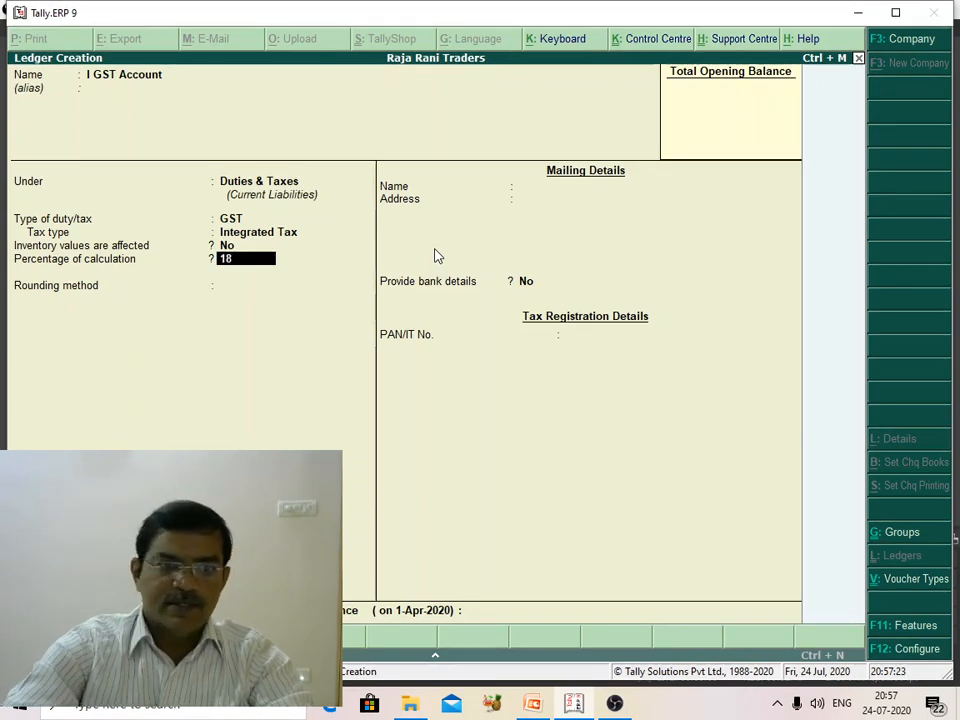
key(Return)
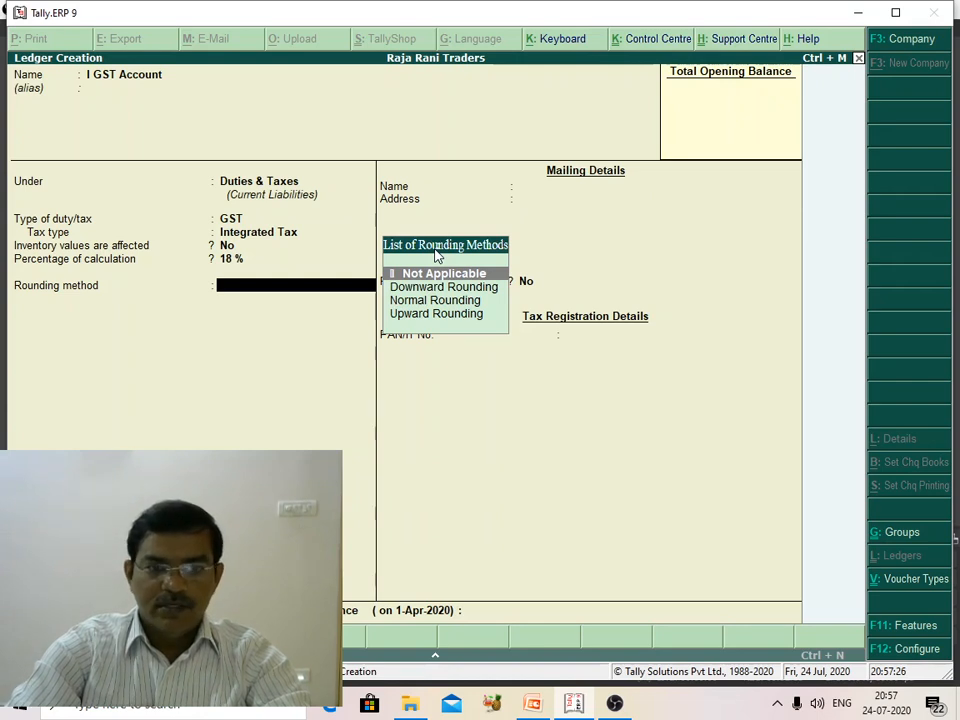
Choose Downward Rounding with a rounding limit of 0, save the tax ledger, and return to the Gateway of Tally
key(Down)
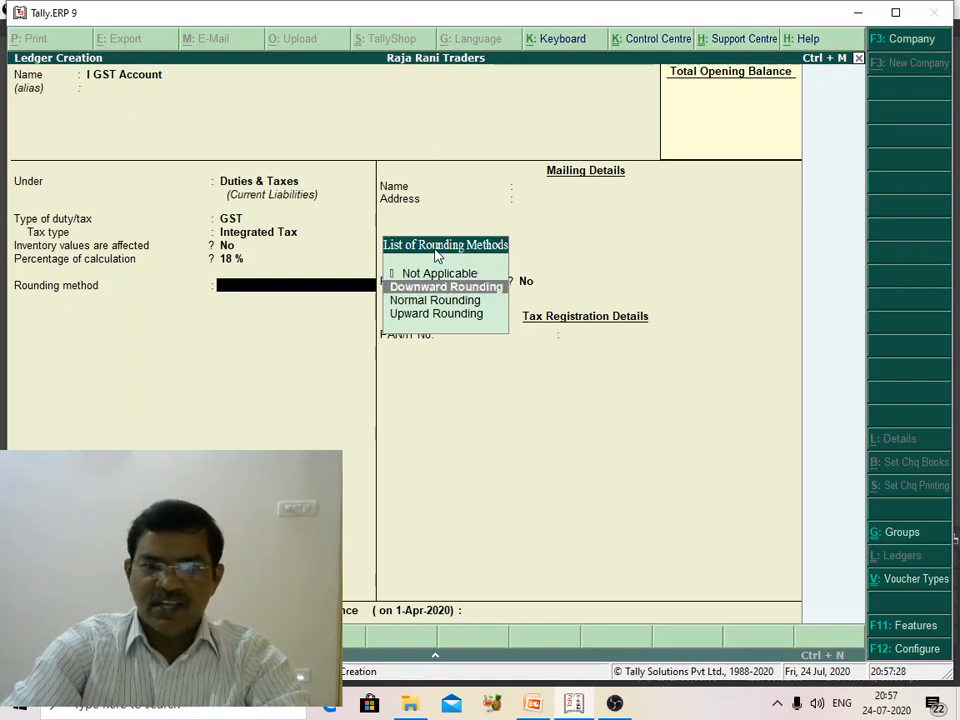
key(Return)
key(Return)
key(Return)
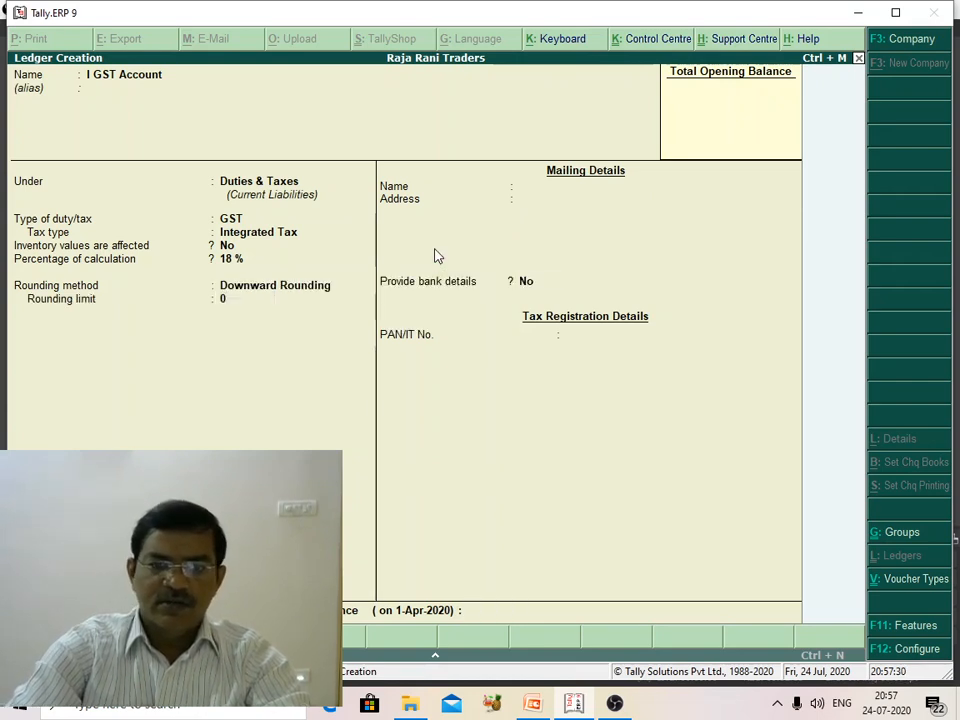
key(Return)
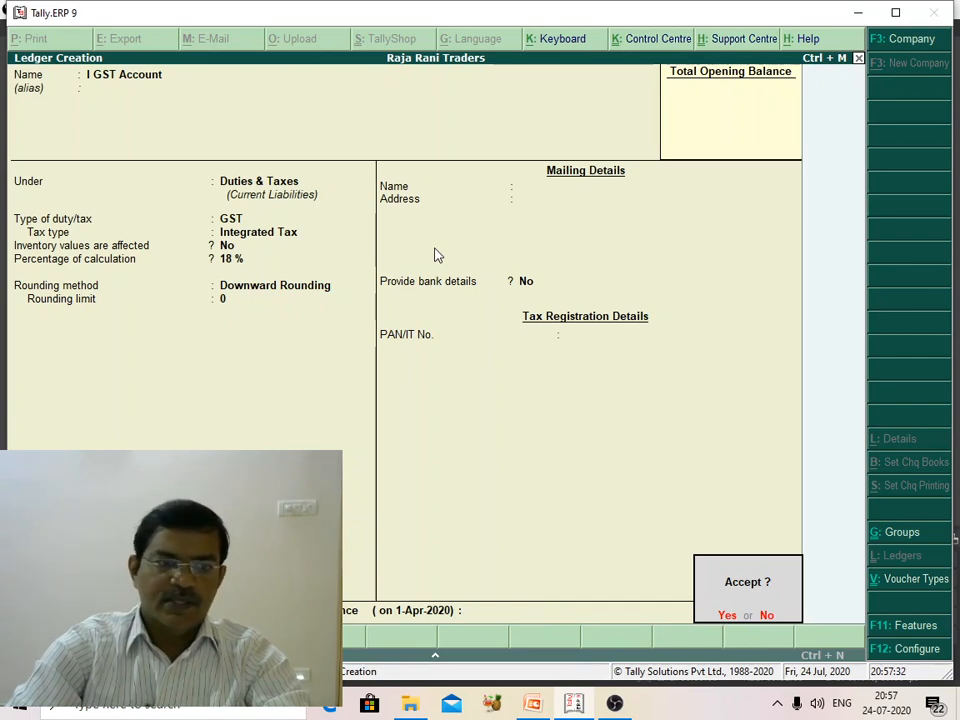
key(Return)
key(Escape)
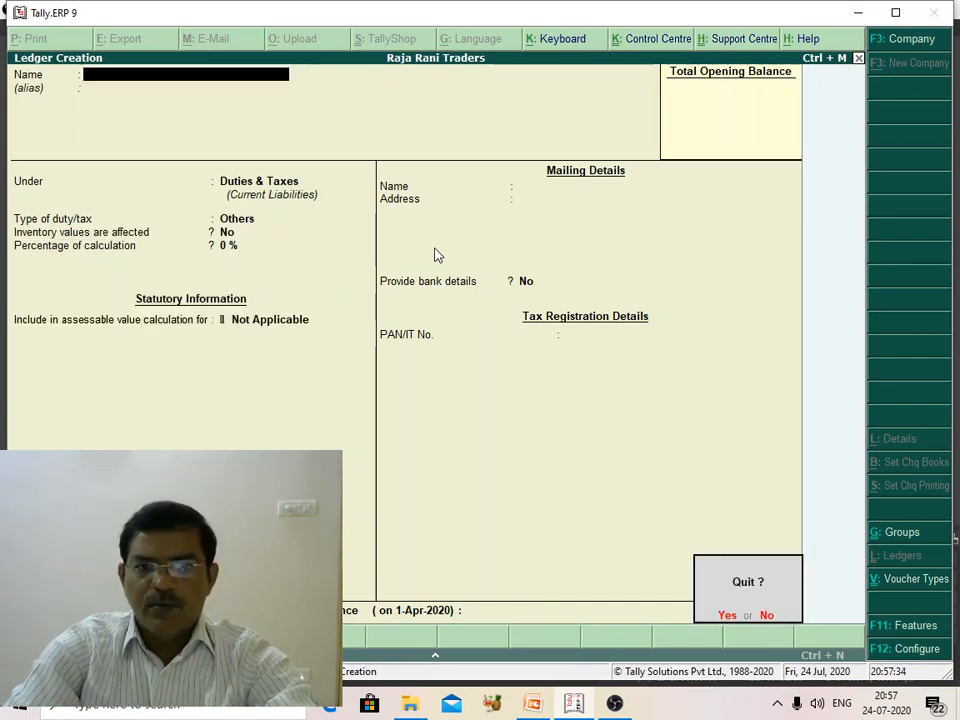
key(Return)
key(Escape)
key(Escape)
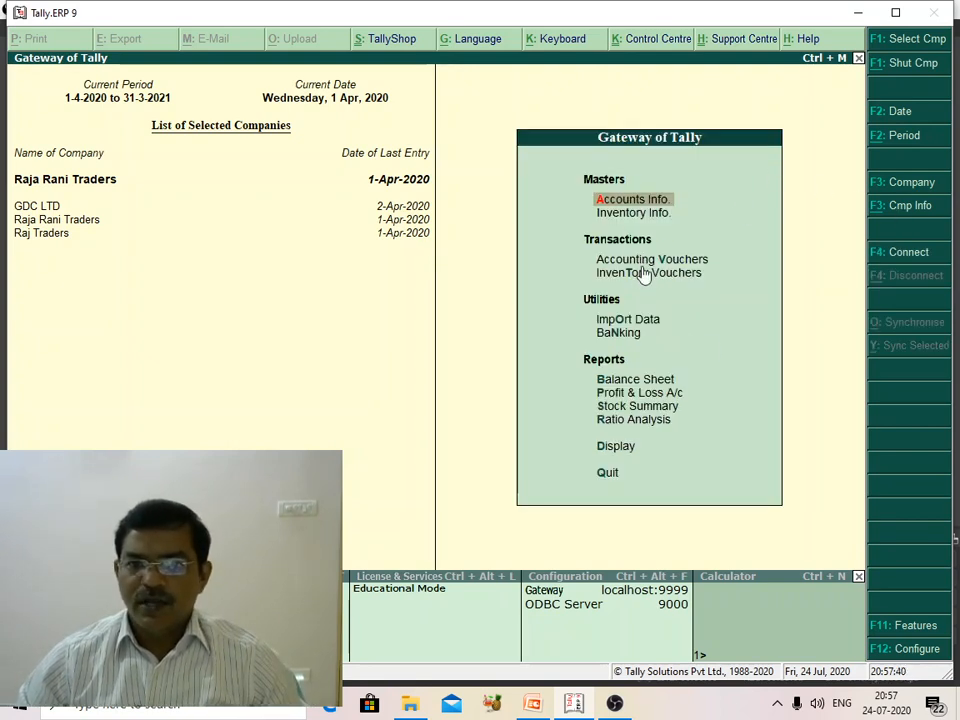
Start a new single stock item and name it Mobile Phones, leaving the alias blank
click(628, 214)
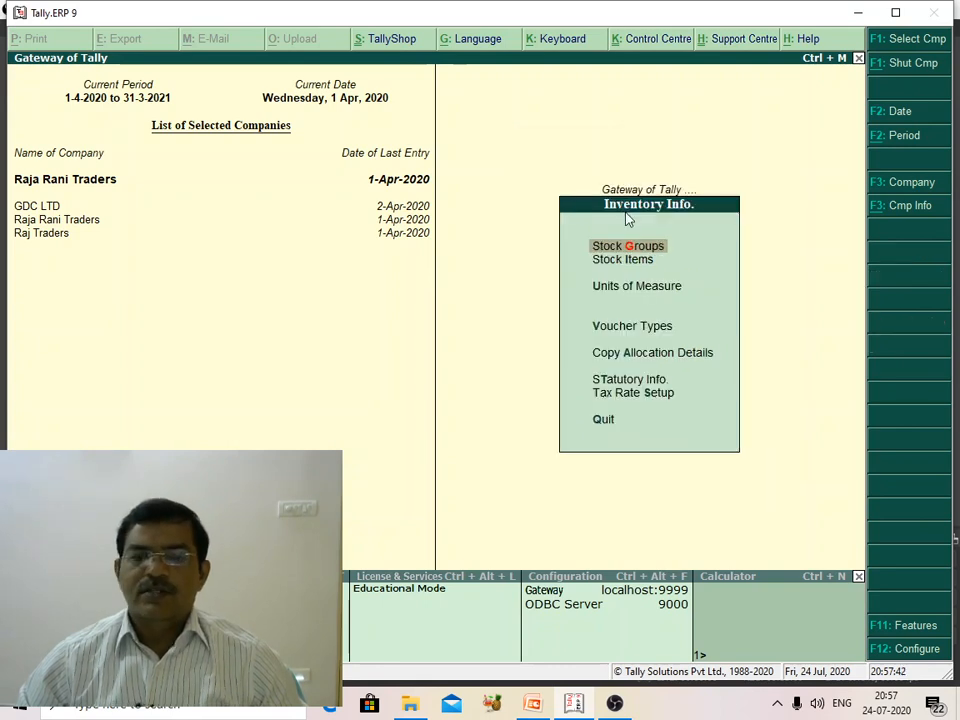
click(610, 262)
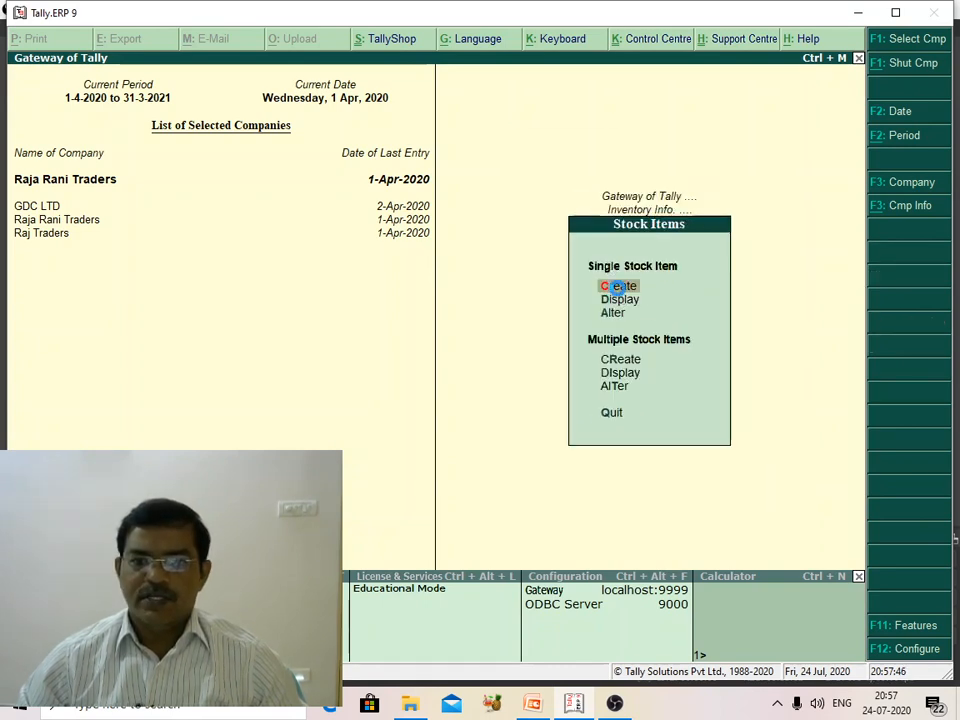
click(618, 287)
text(M)
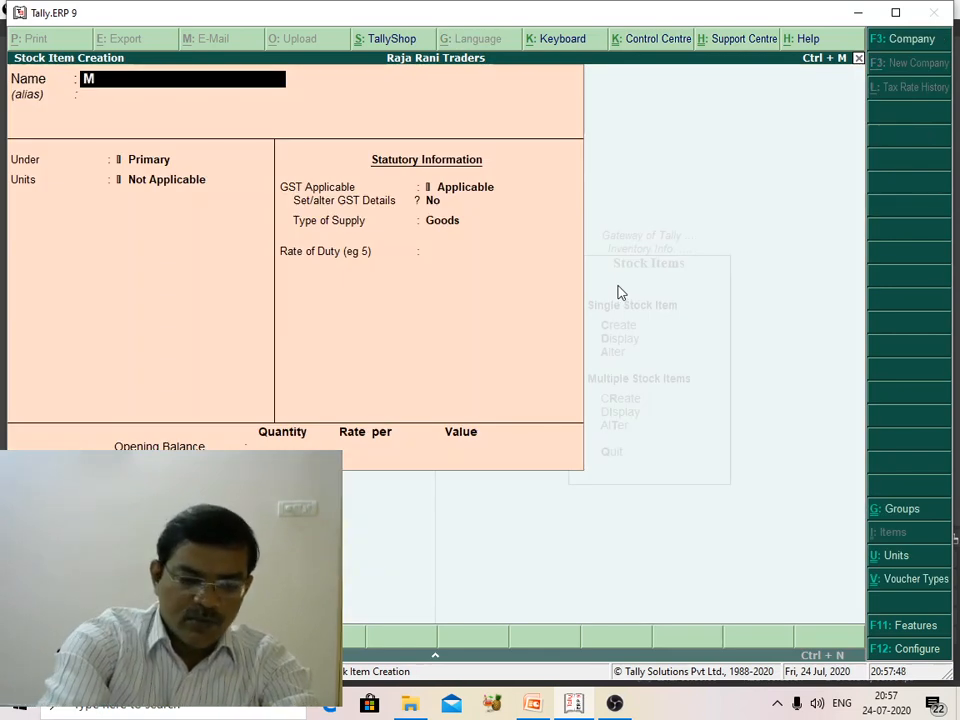
text(obile)
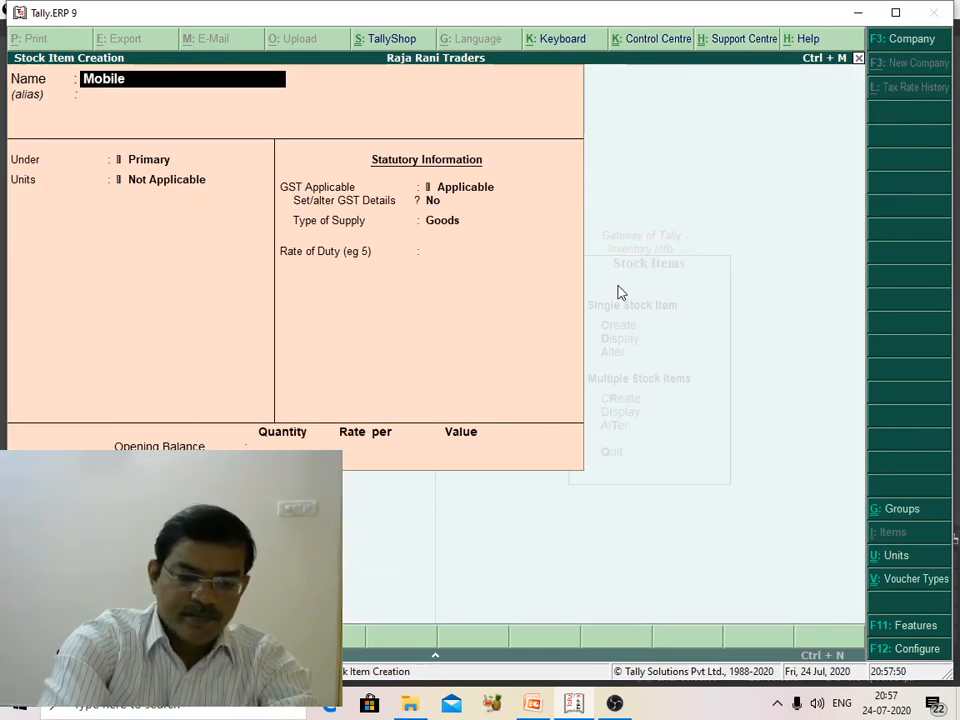
text( Phones)
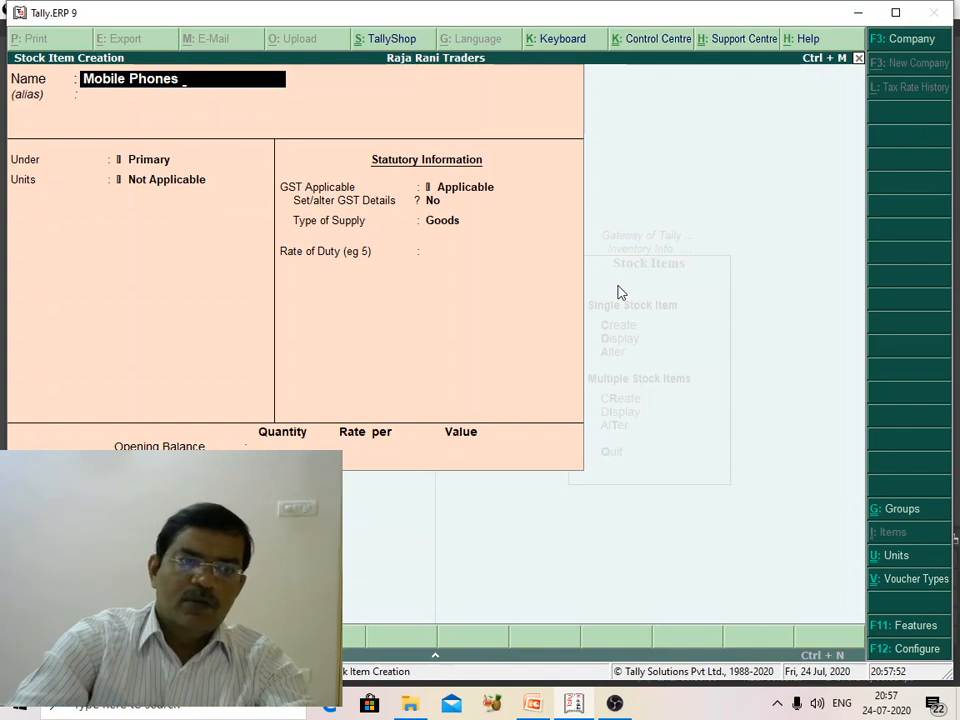
key(Return)
key(Return)
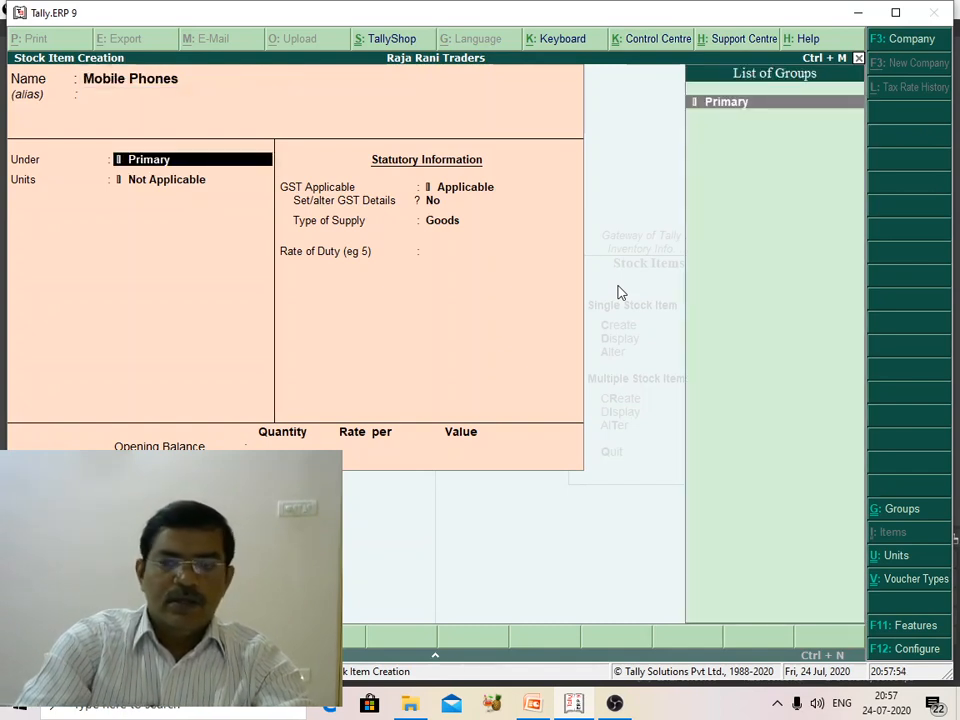
Keep the Mobile Phones stock item under Primary and set its units to Numbers
key(Return)
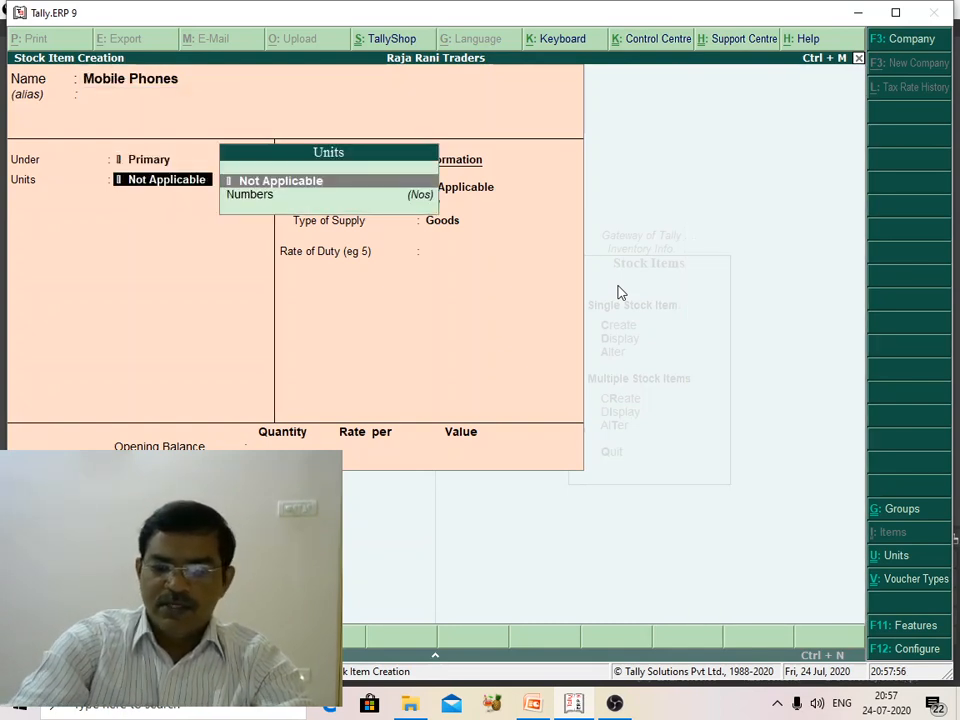
key(Down)
key(Return)
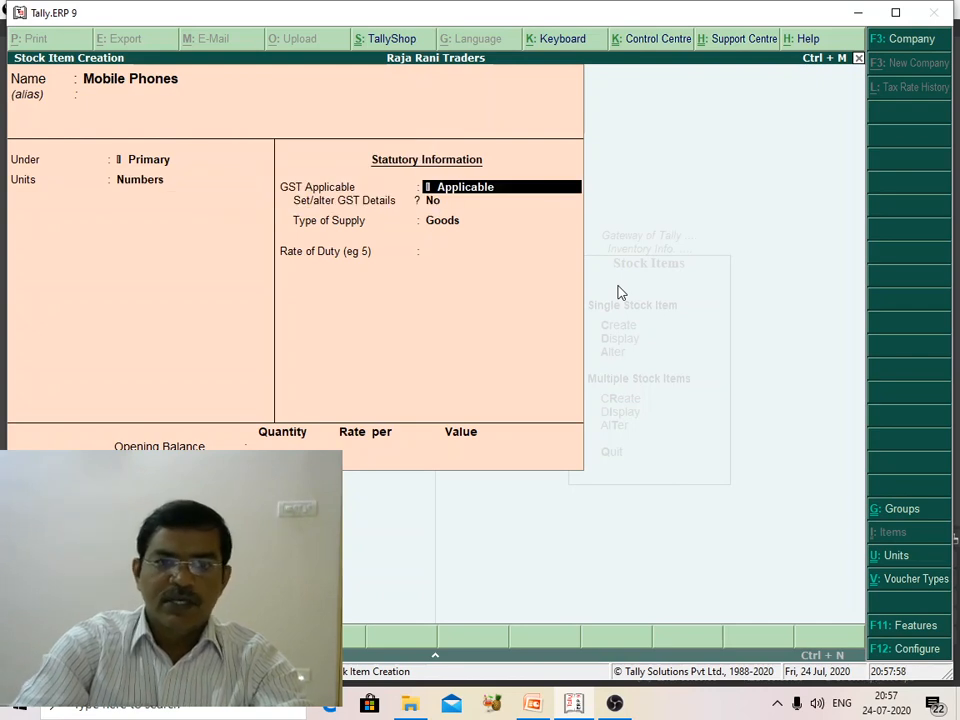
Keep GST applicable, enable GST details for the stock item, and describe it as Mobile Phones with the HSN/SAC left blank
key(Return)
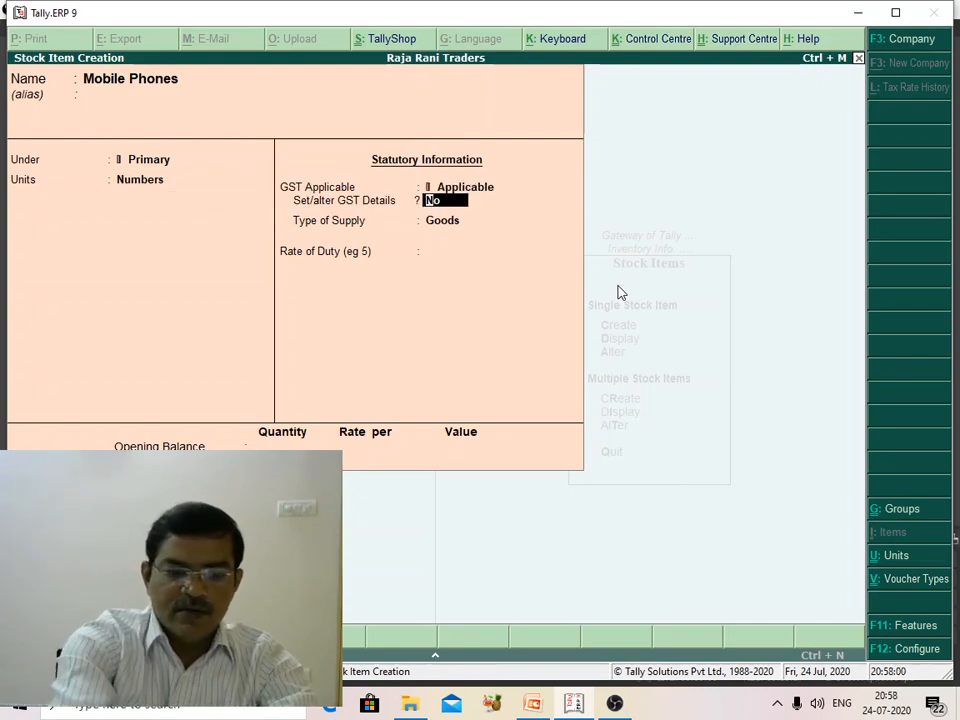
key(y)
key(Return)
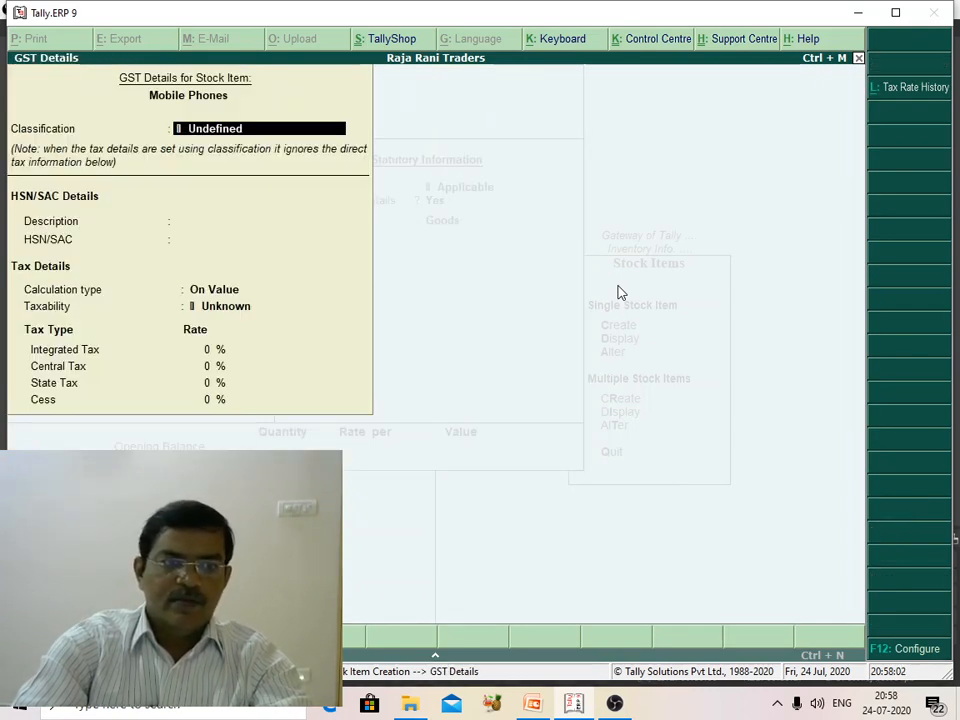
key(Return)
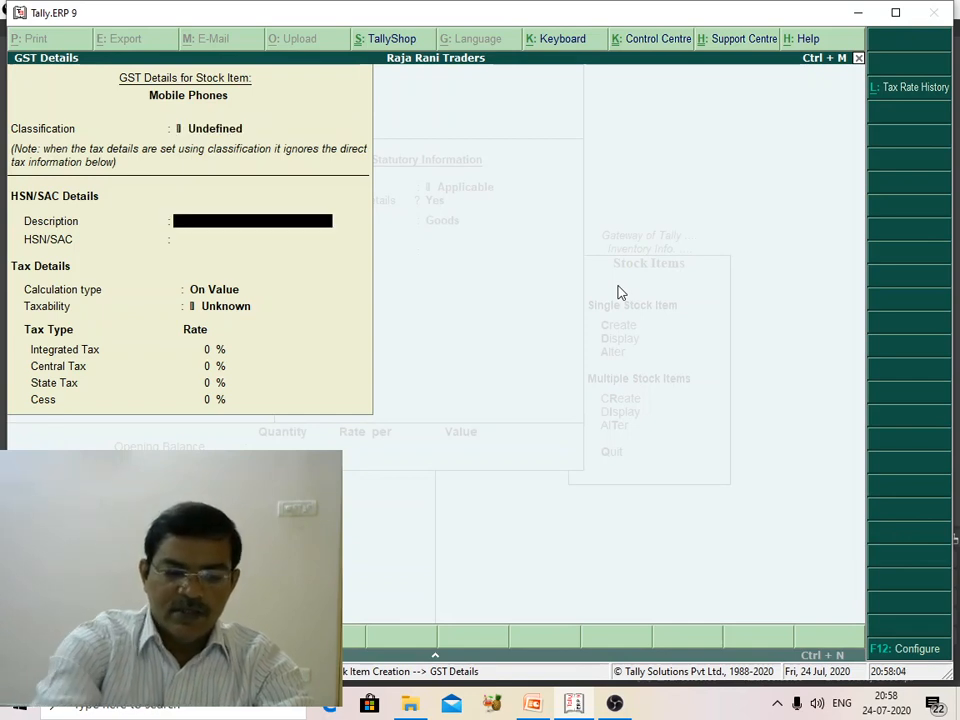
text(M)
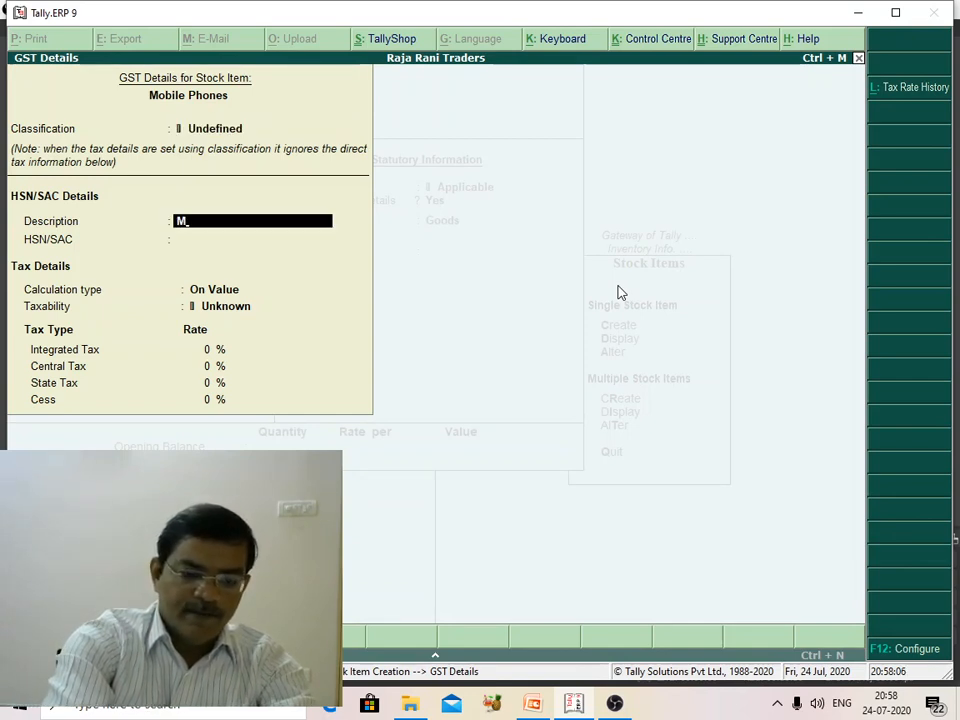
text(obile )
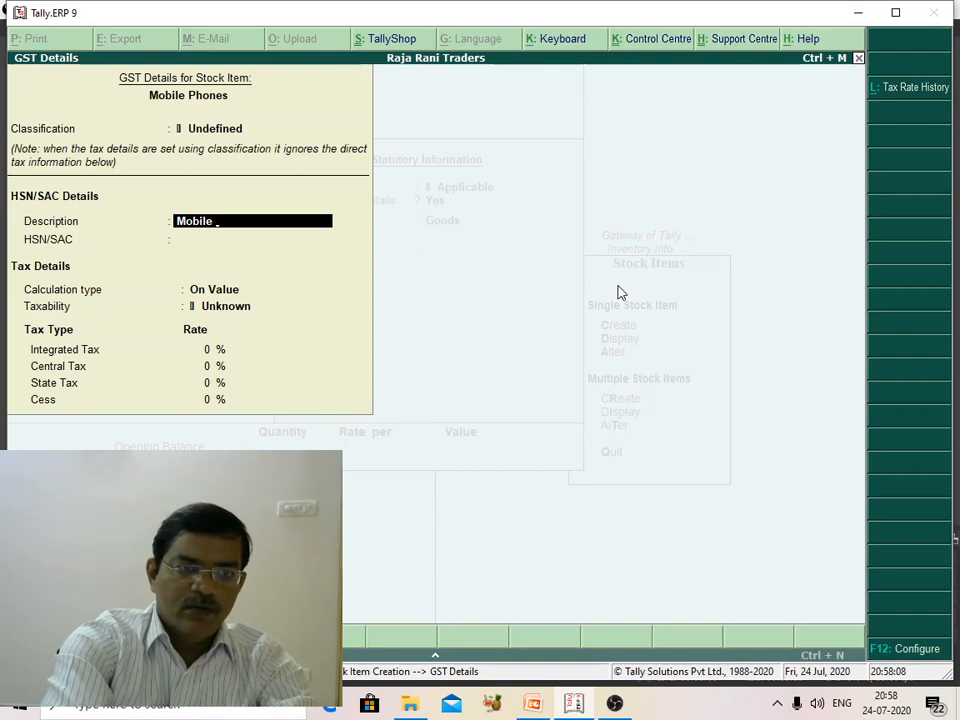
text(P)
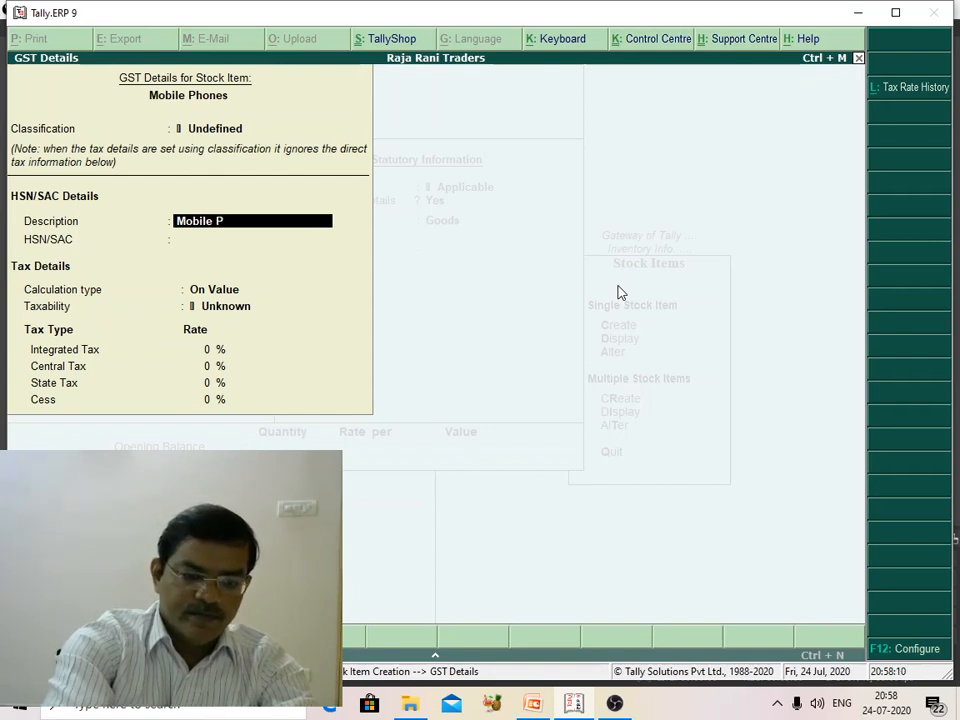
text(hone)
key(Return)
key(Return)
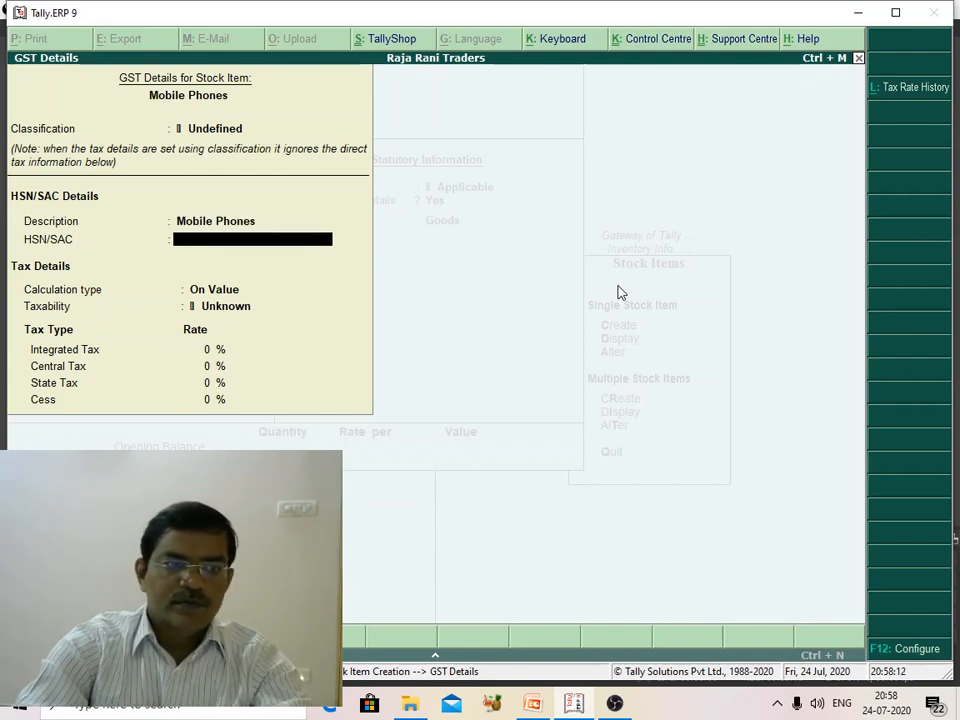
key(Return)
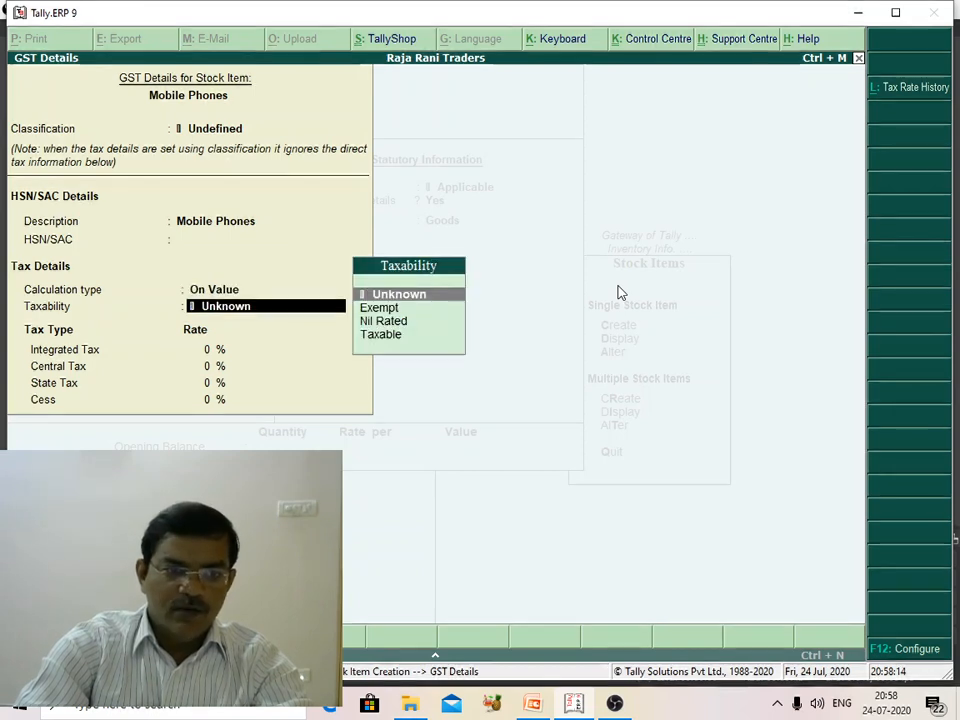
Set the stock item's taxability to Taxable with an integrated tax rate of 18%, and accept the GST details
key(Down)
key(Down)
key(Down)
key(Return)
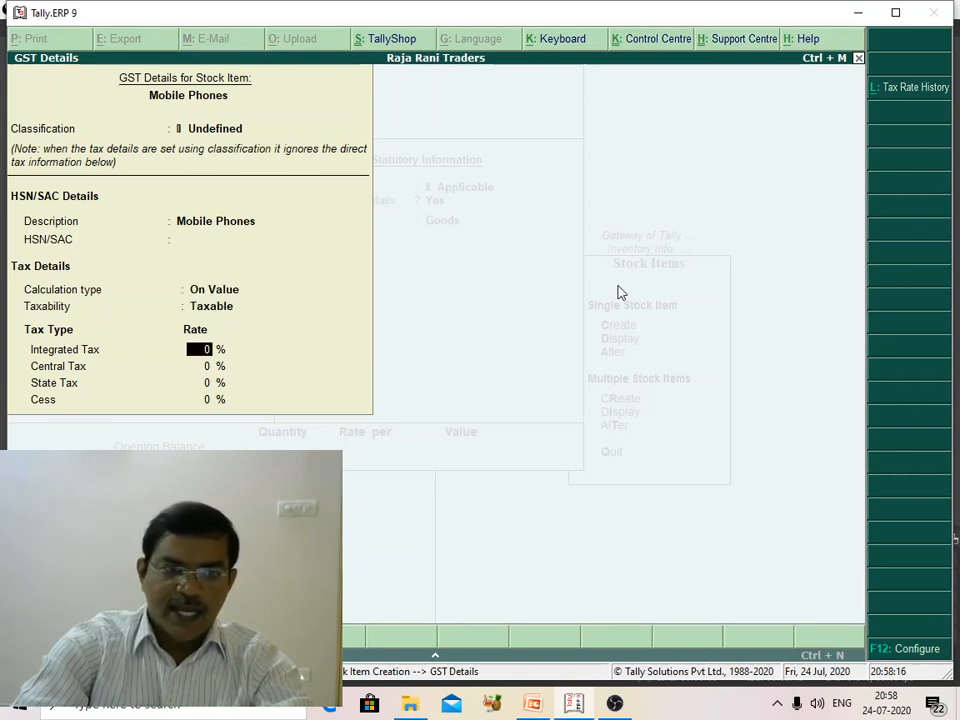
text(18)
key(Return)
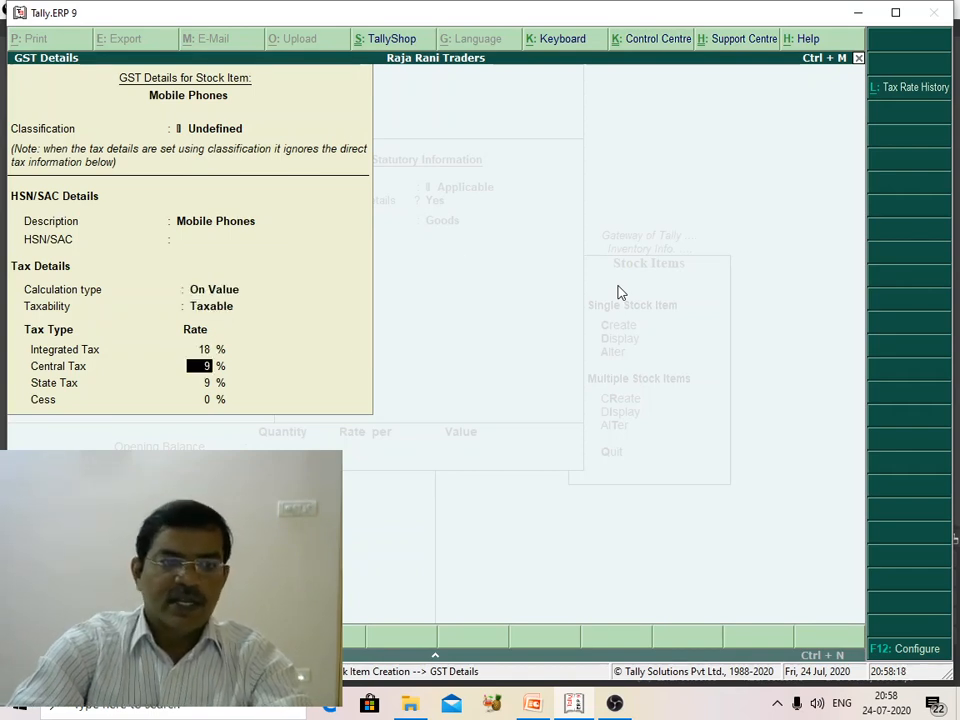
key(Return)
key(Return)
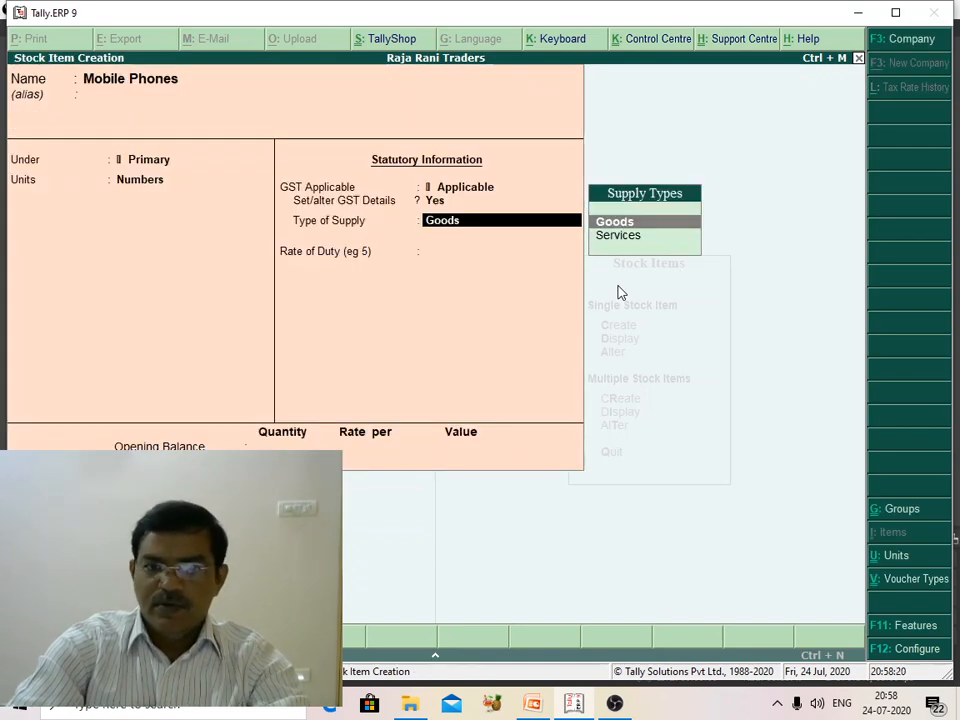
Keep the supply type as Goods with no opening balance, save the stock item, and return to the Gateway of Tally
key(Return)
key(Return)
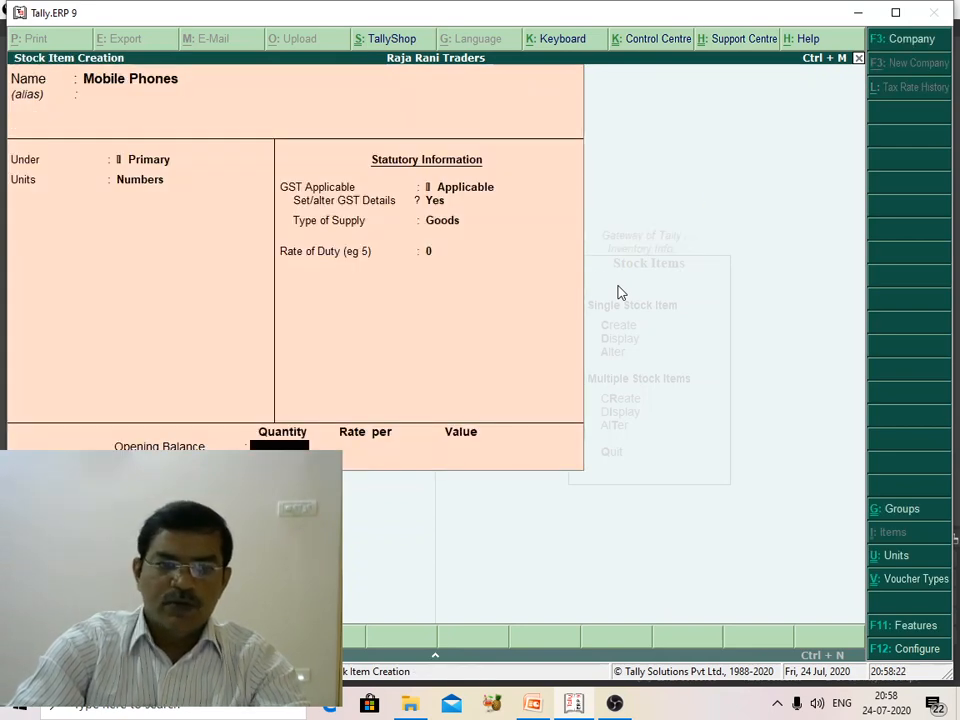
key(Return)
key(Return)
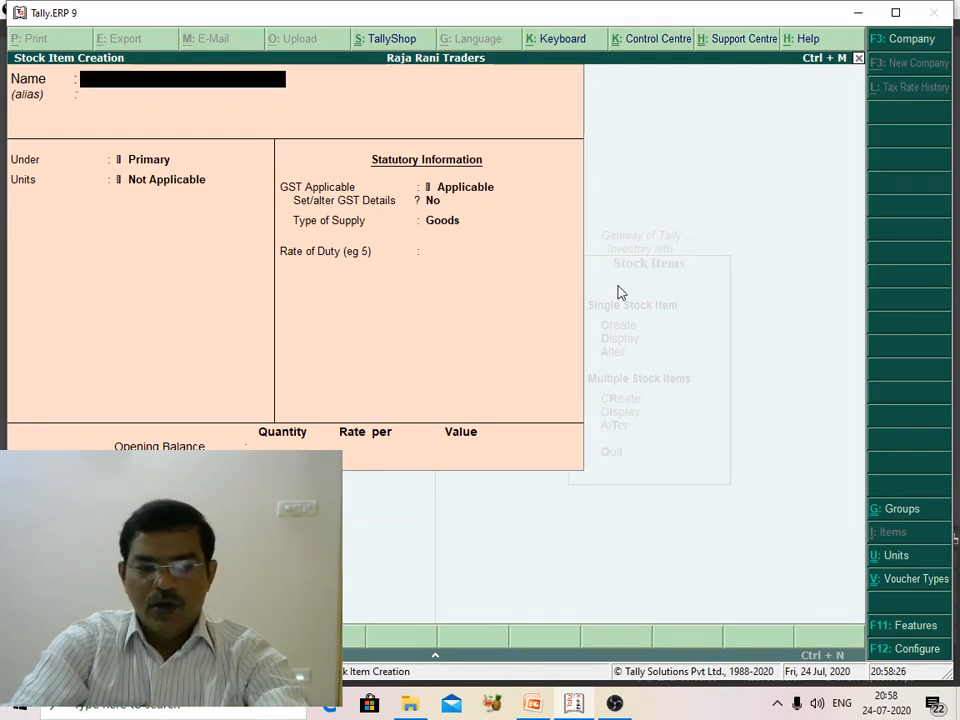
key(Escape)
key(y)
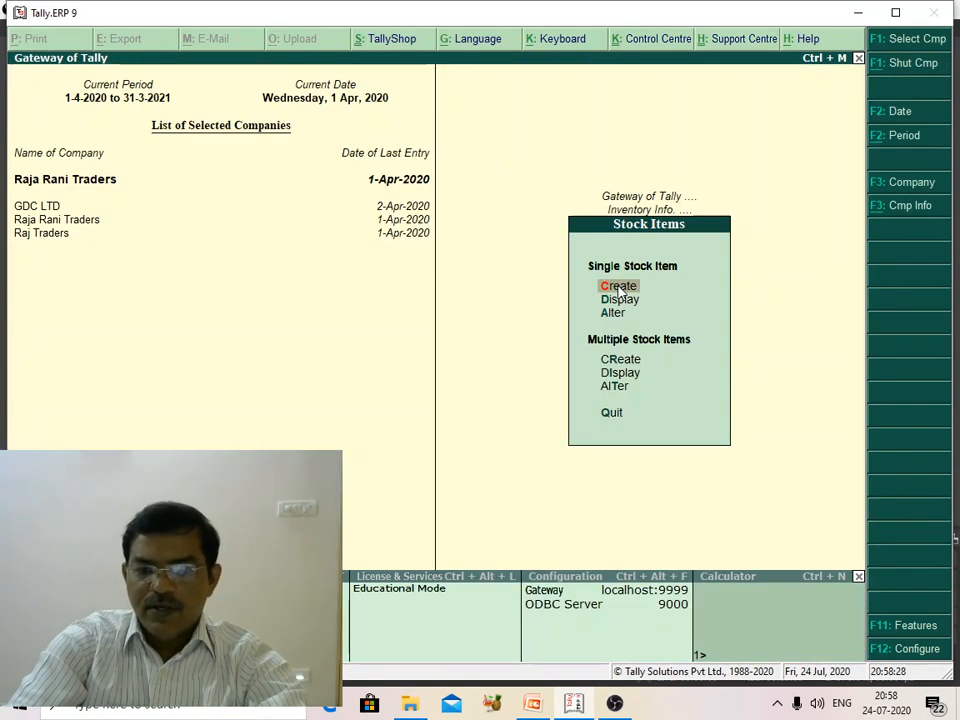
key(Escape)
key(Escape)
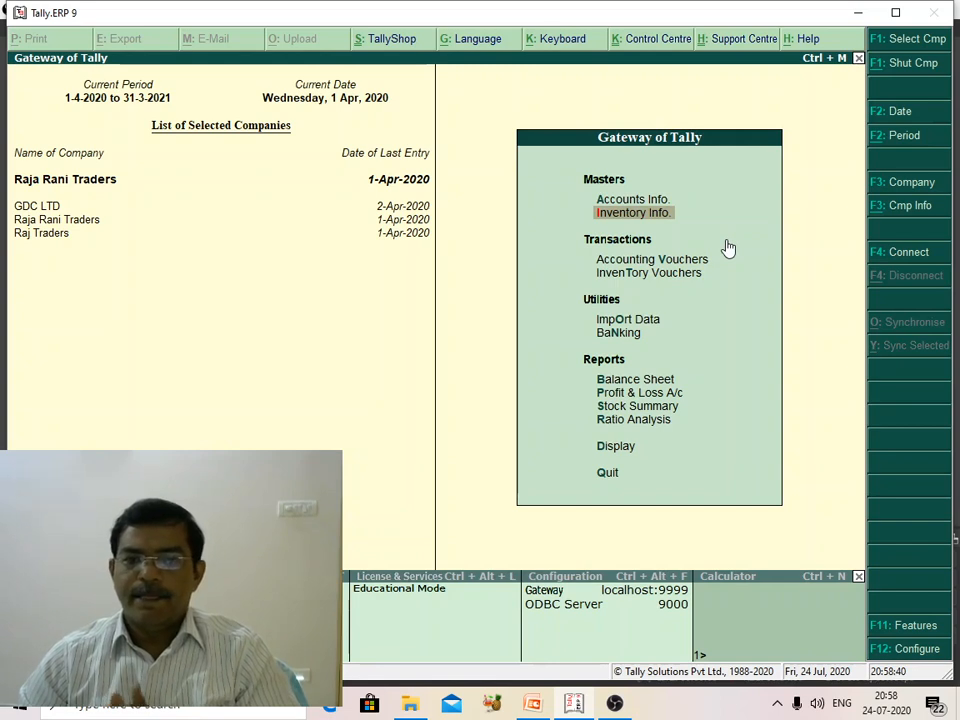
Start a purchase voucher with supplier invoice number 45 dated 1-Apr-2020
click(674, 262)
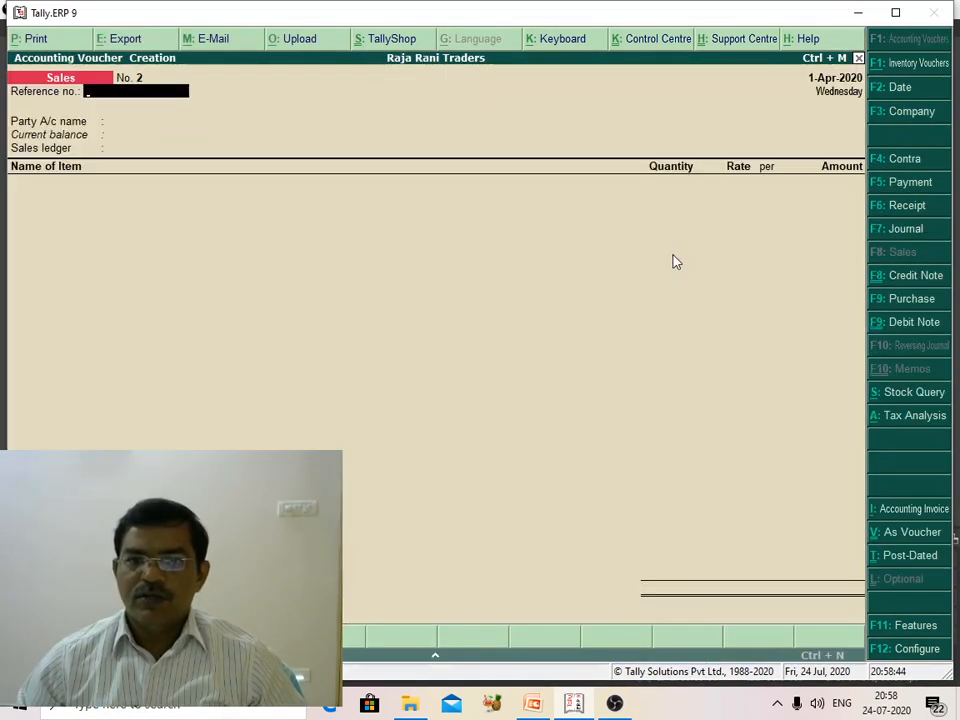
click(909, 299)
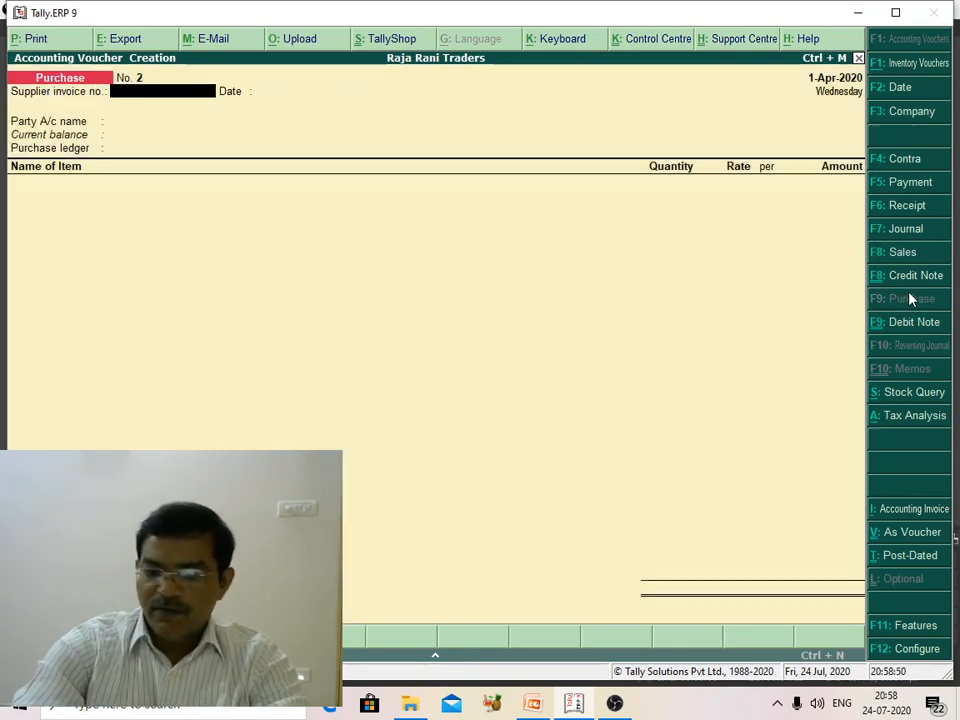
key(Return)
key(Return)
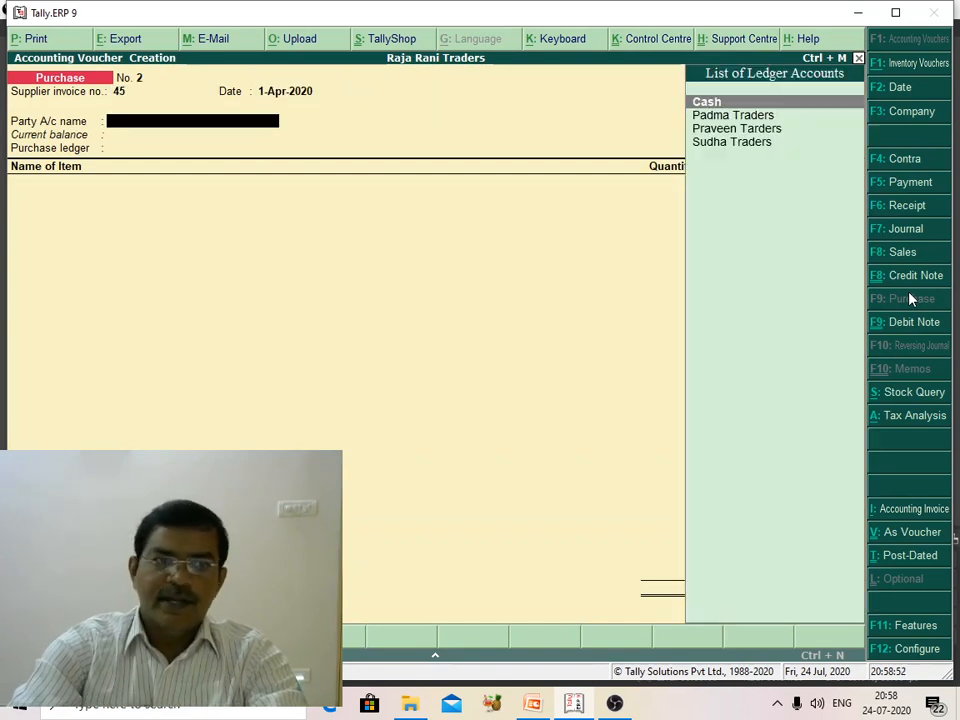
Choose Praveen Tarders as the party account, accept the supplier details, and set the purchase ledger to Non Purchases Account
key(Down)
key(Down)
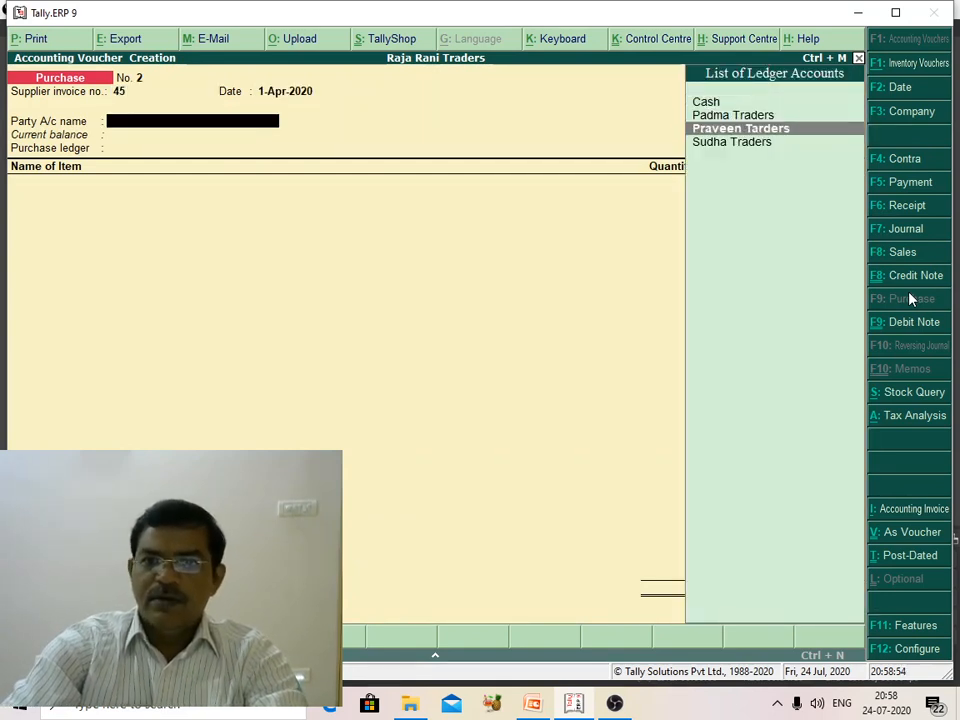
key(Return)
key(Return)
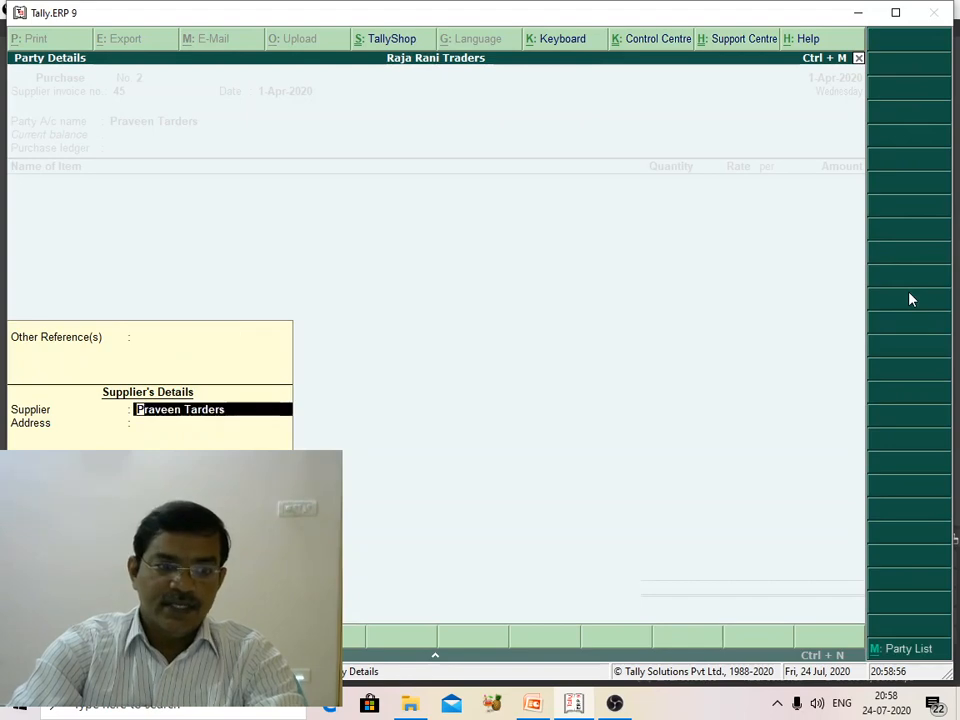
key(Return)
key(Return)
key(Return)
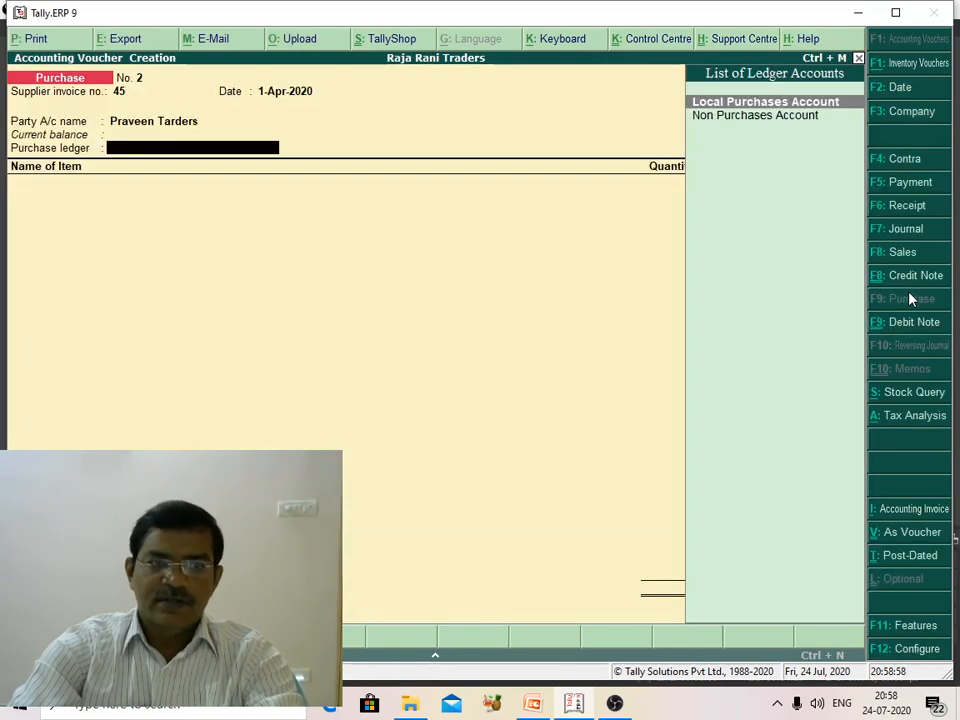
key(Down)
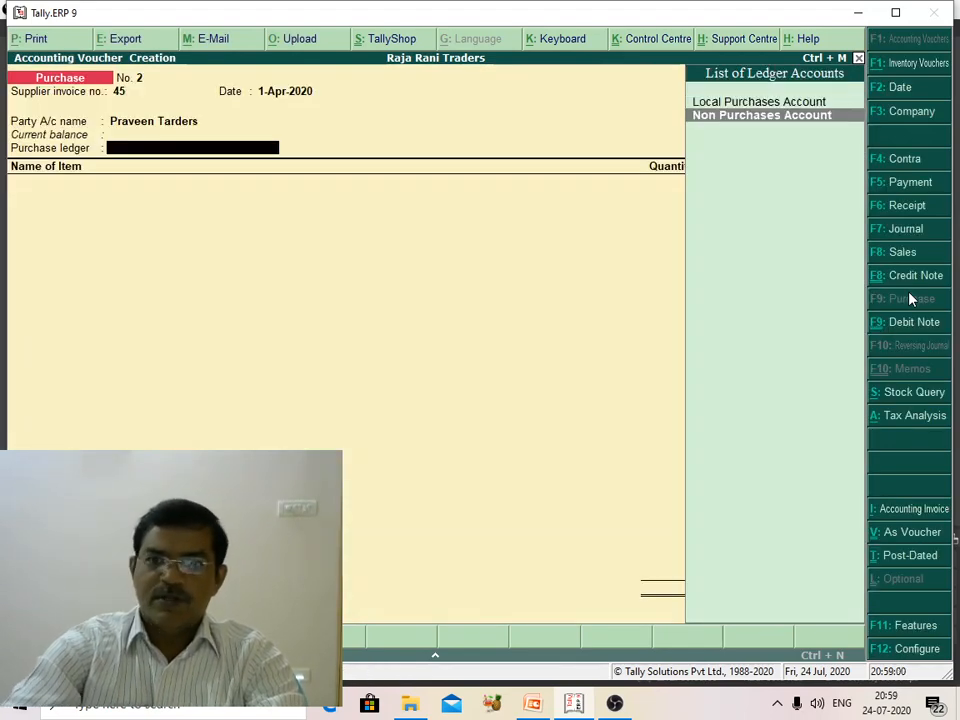
key(Return)
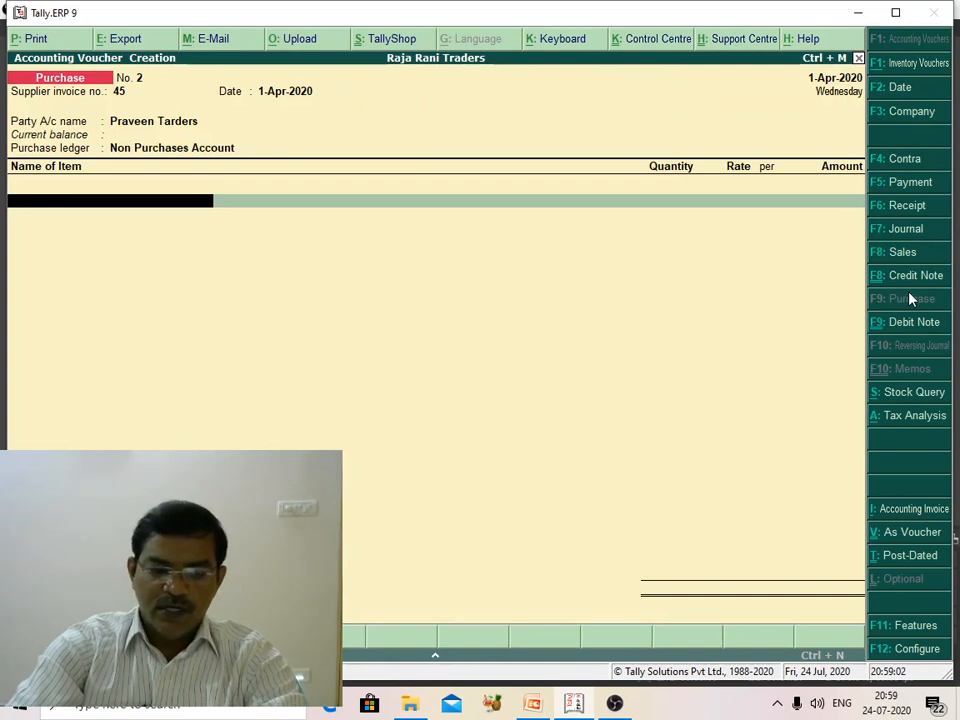
Add 150 Numbers of Mobile Phones at a rate of 10,000 each to the purchase voucher
text(M)
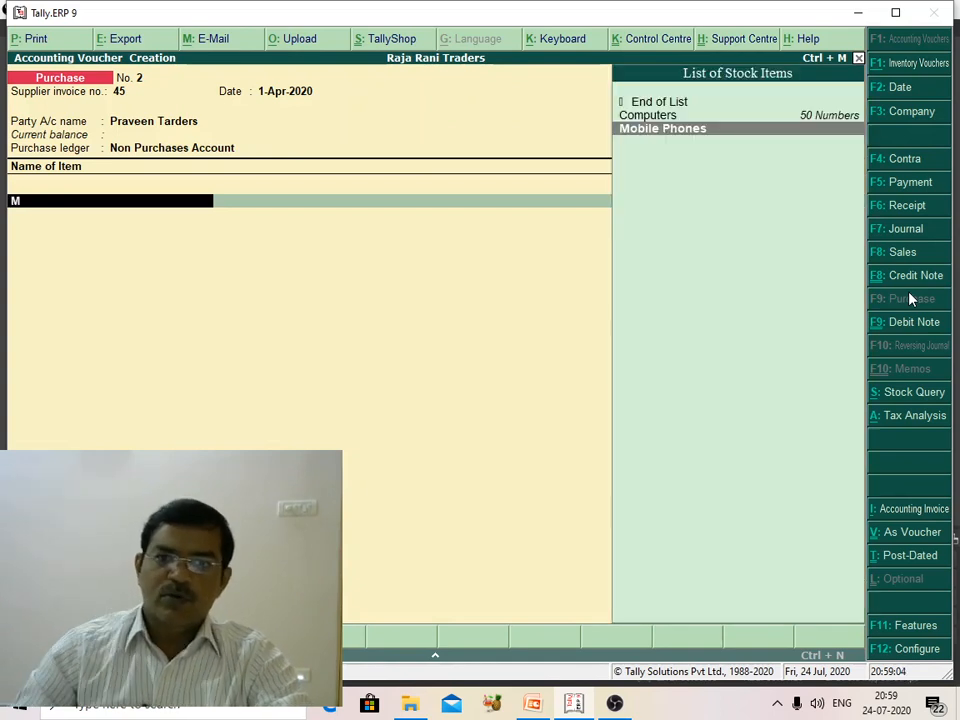
click(703, 133)
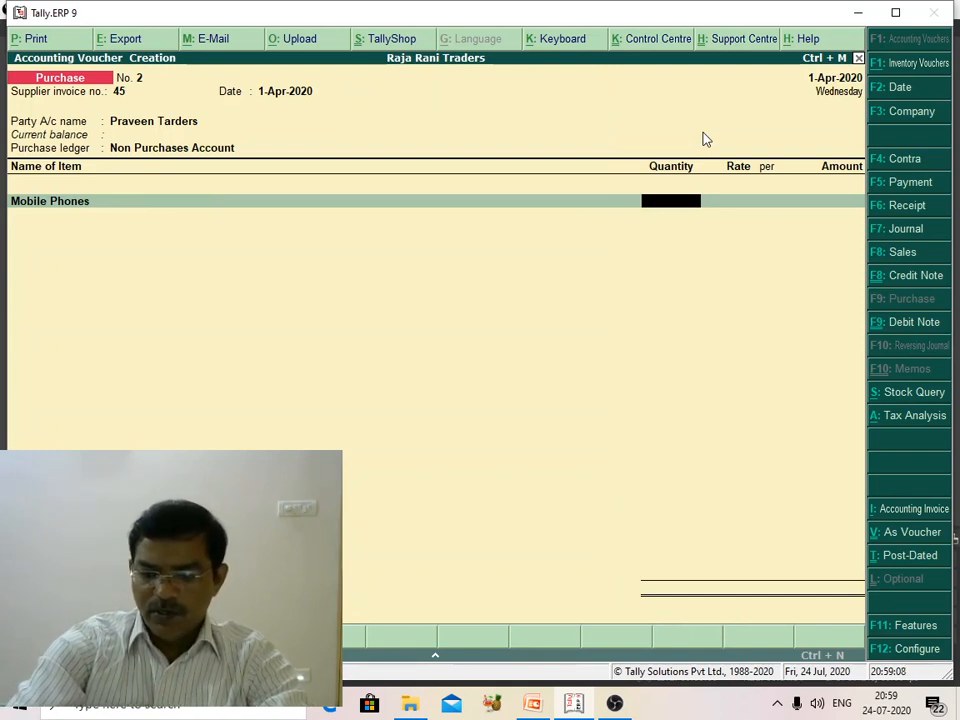
text(150)
key(Return)
text(10000)
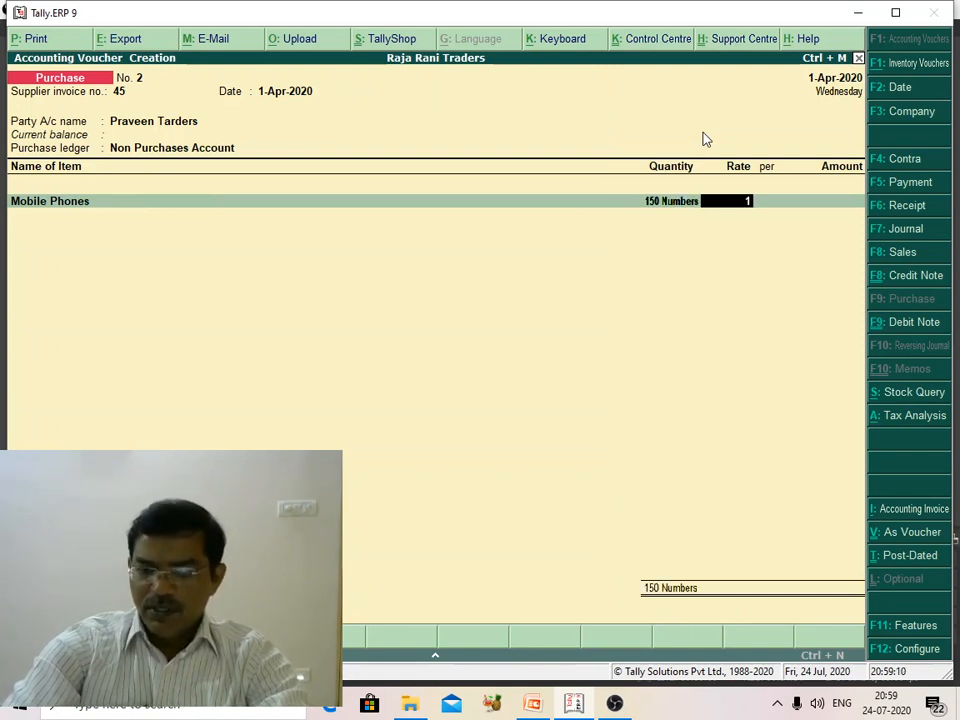
key(Return)
key(Return)
key(Return)
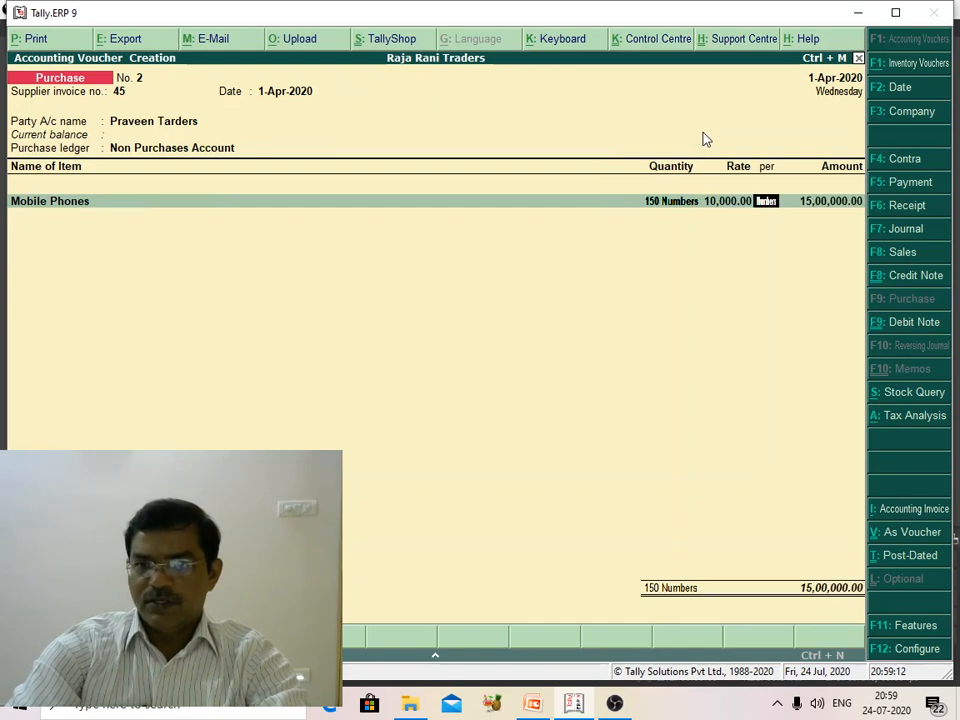
key(Return)
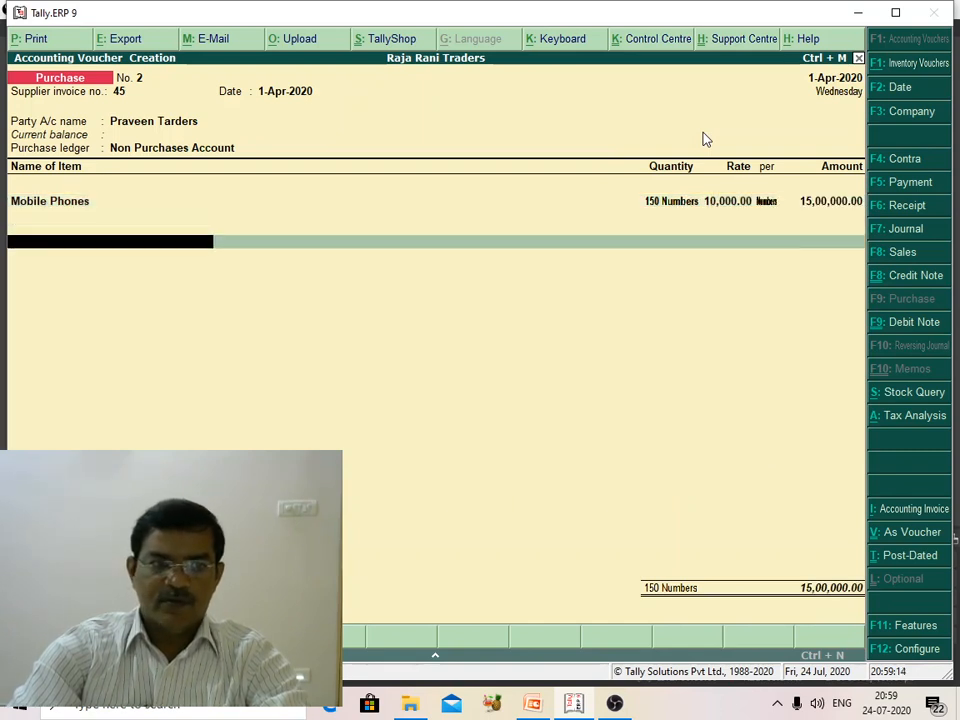
Add the I GST ACCOUNT ledger to the purchase voucher, save it, and return to the Gateway of Tally
text(I)
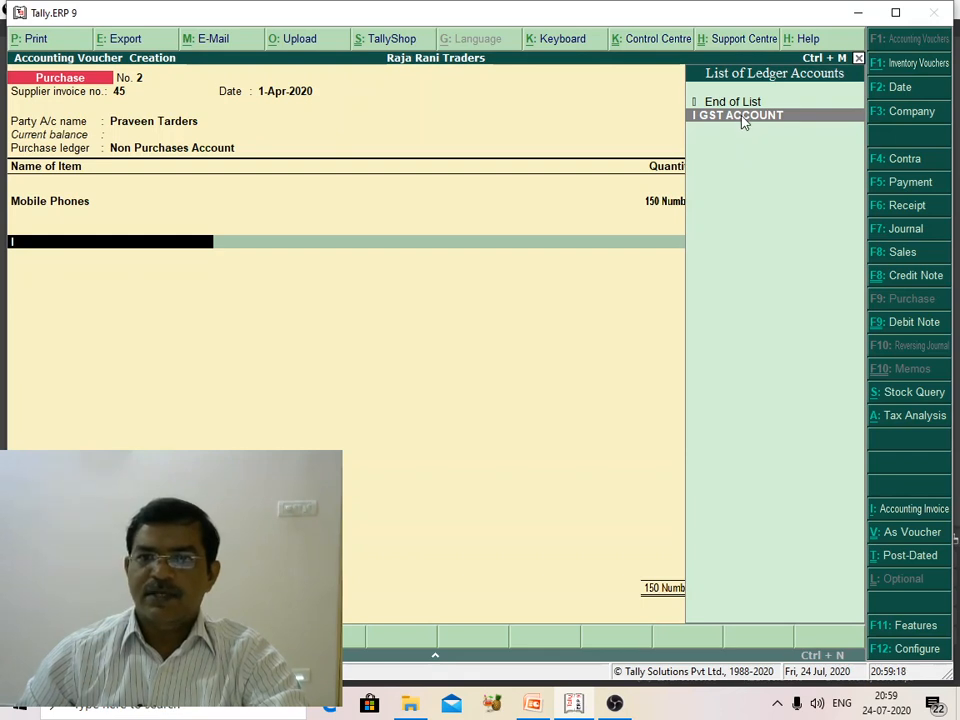
click(742, 117)
key(Return)
key(Return)
key(Return)
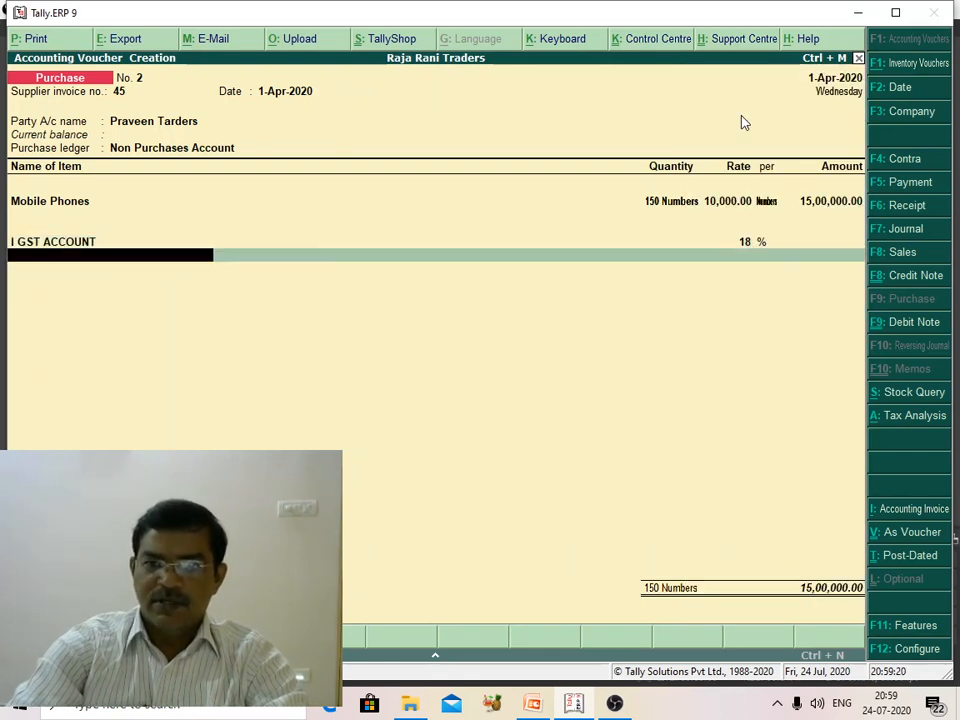
key(Return)
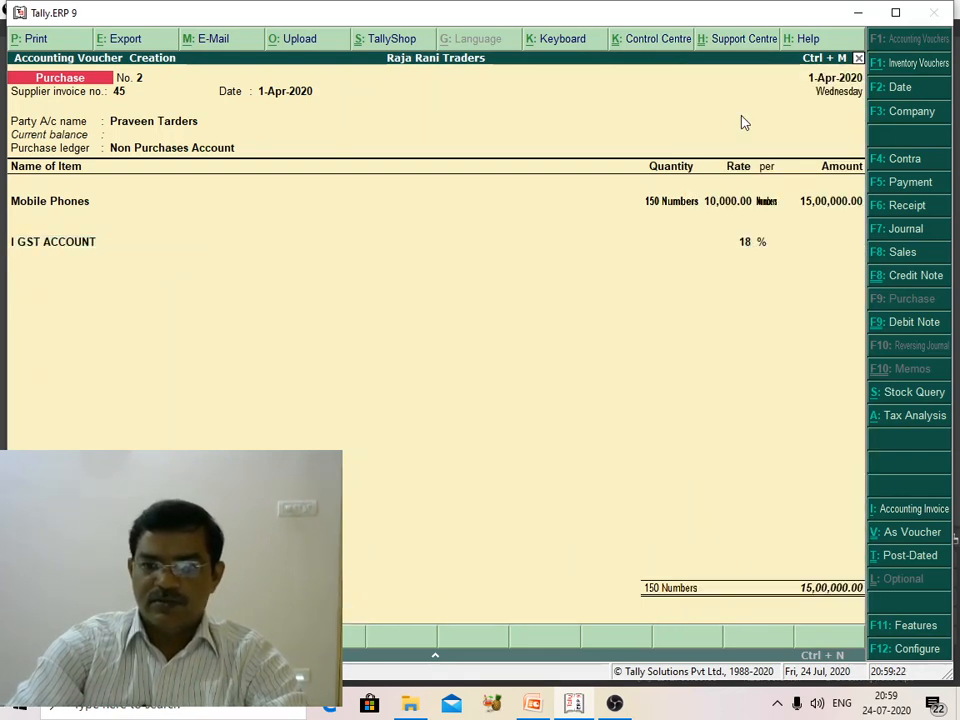
key(Return)
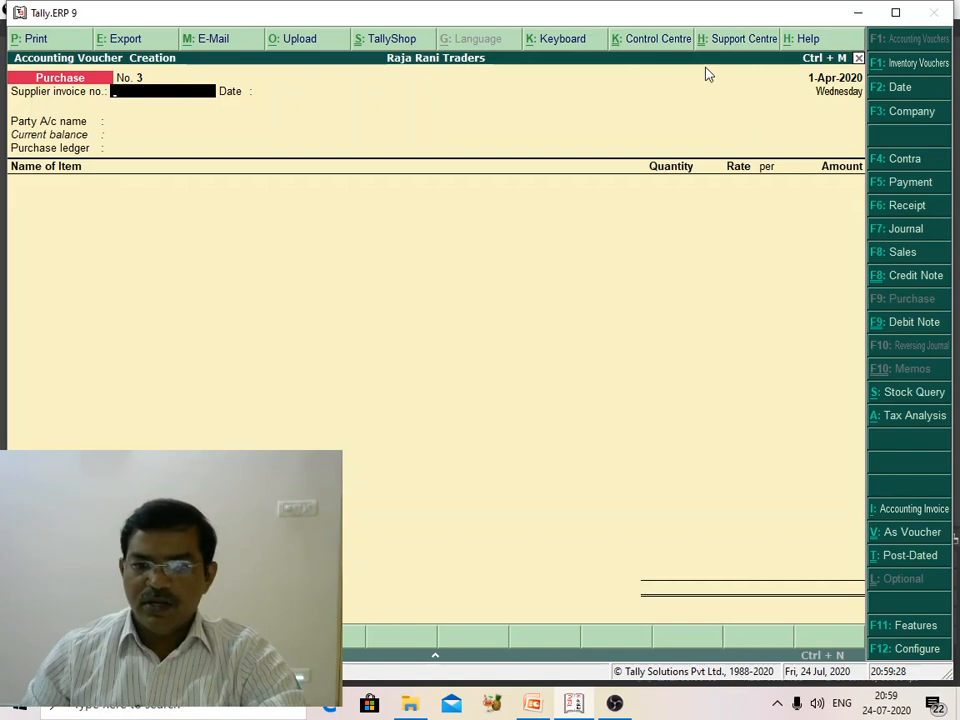
key(Escape)
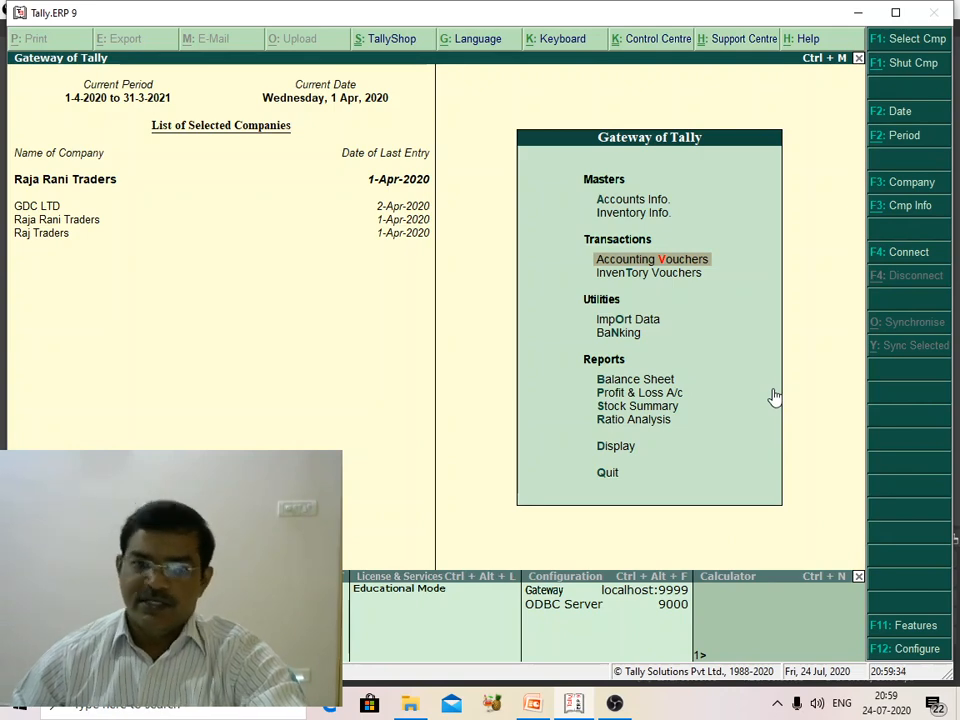
click(615, 704)
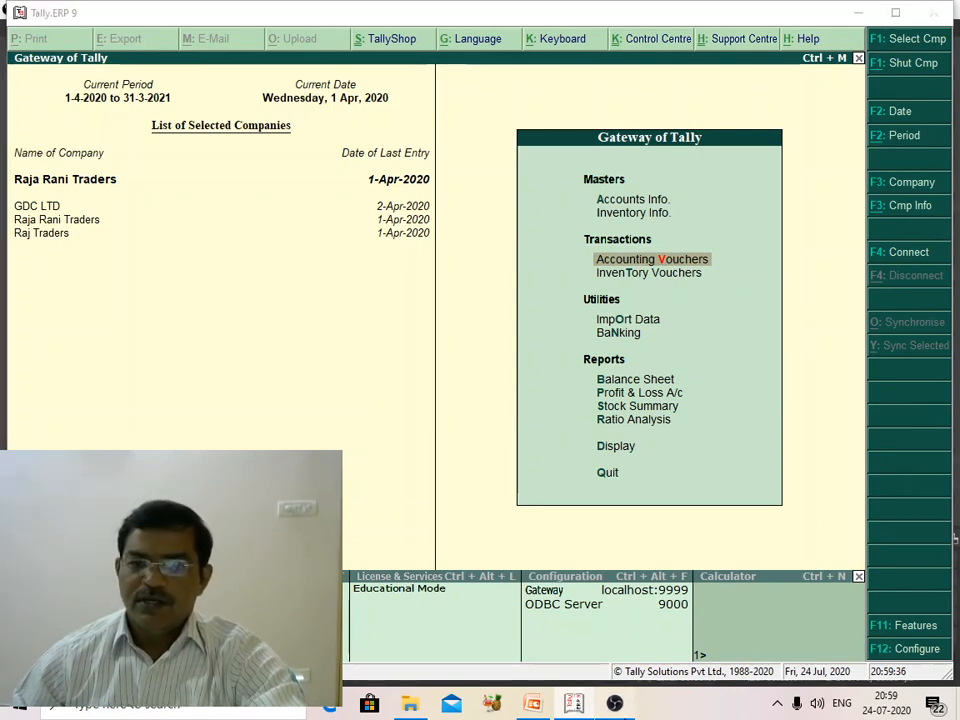
click(615, 704)
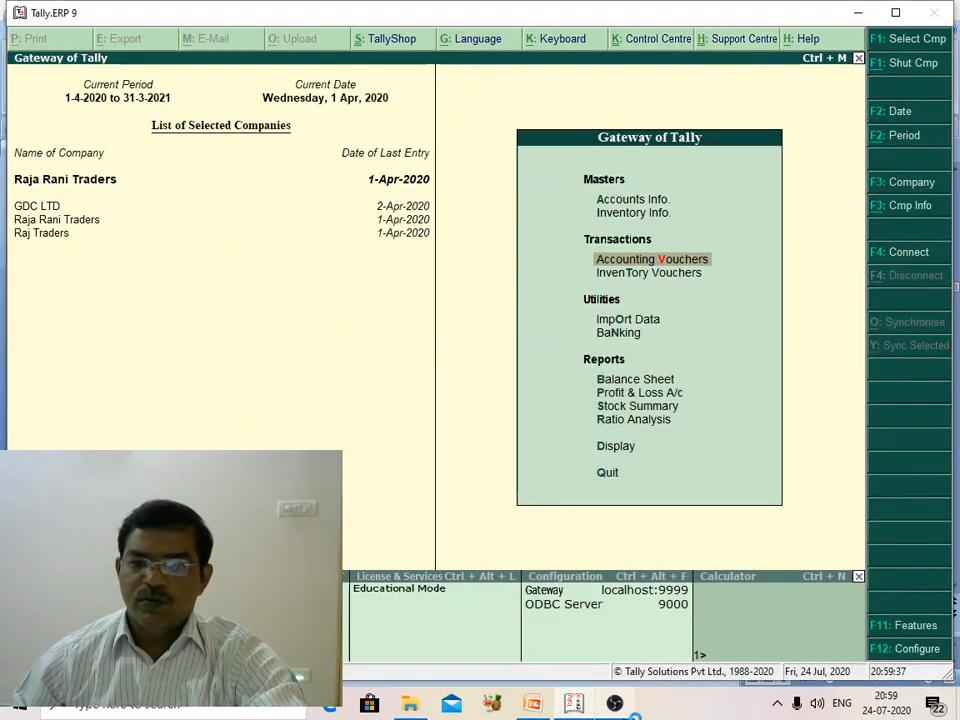
Create a ledger named Sumathi Traders under the Sundry Debtors group
click(645, 203)
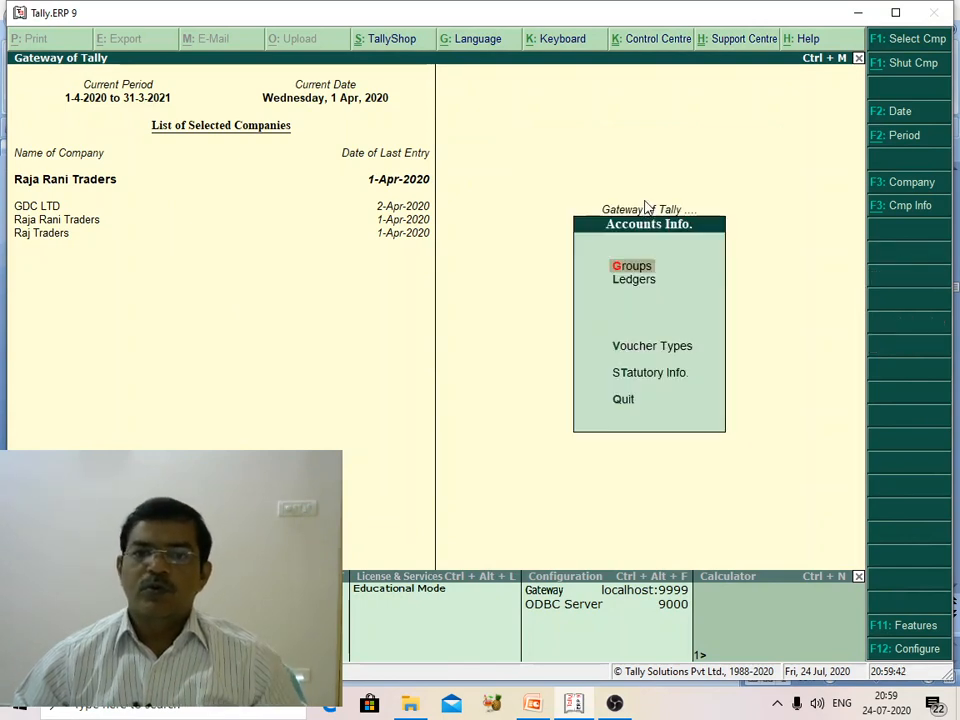
click(635, 282)
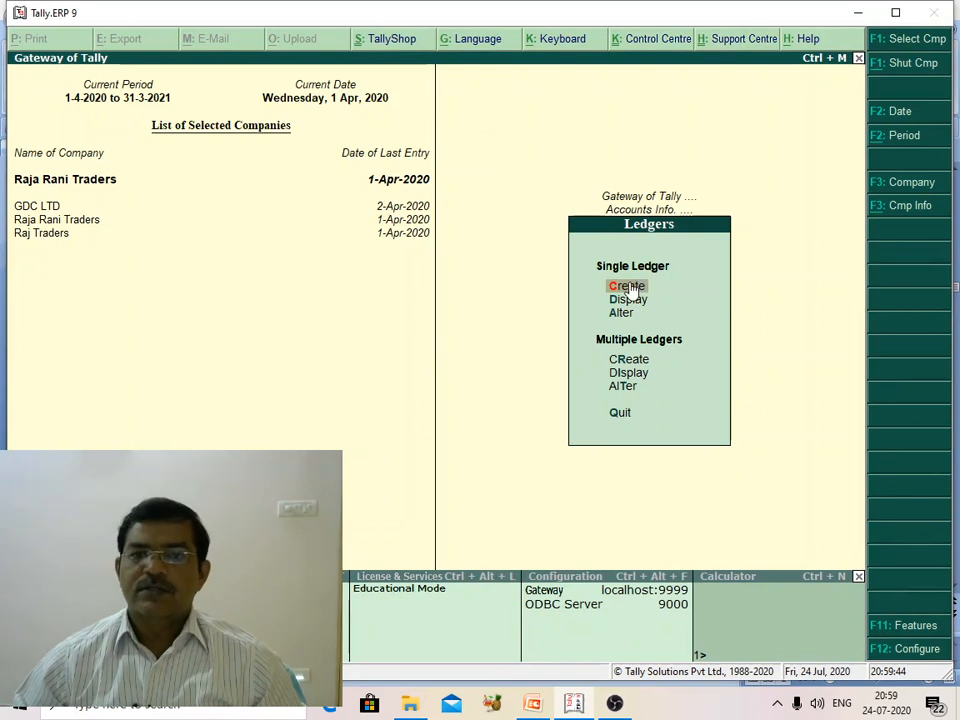
click(634, 287)
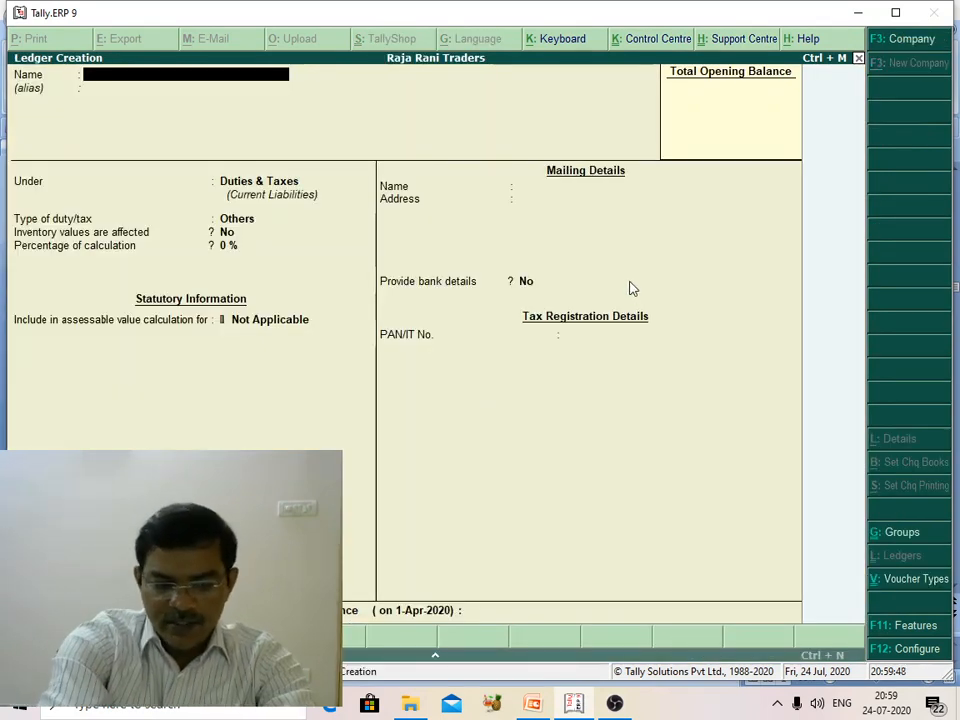
text(Su)
key(BackSpace)
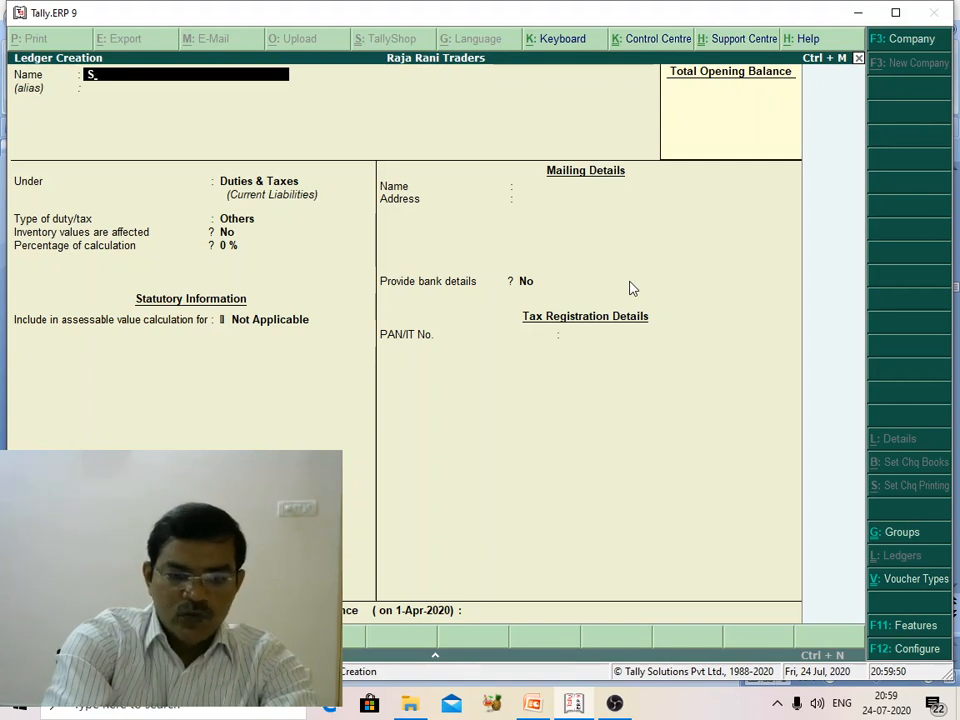
text(umathi)
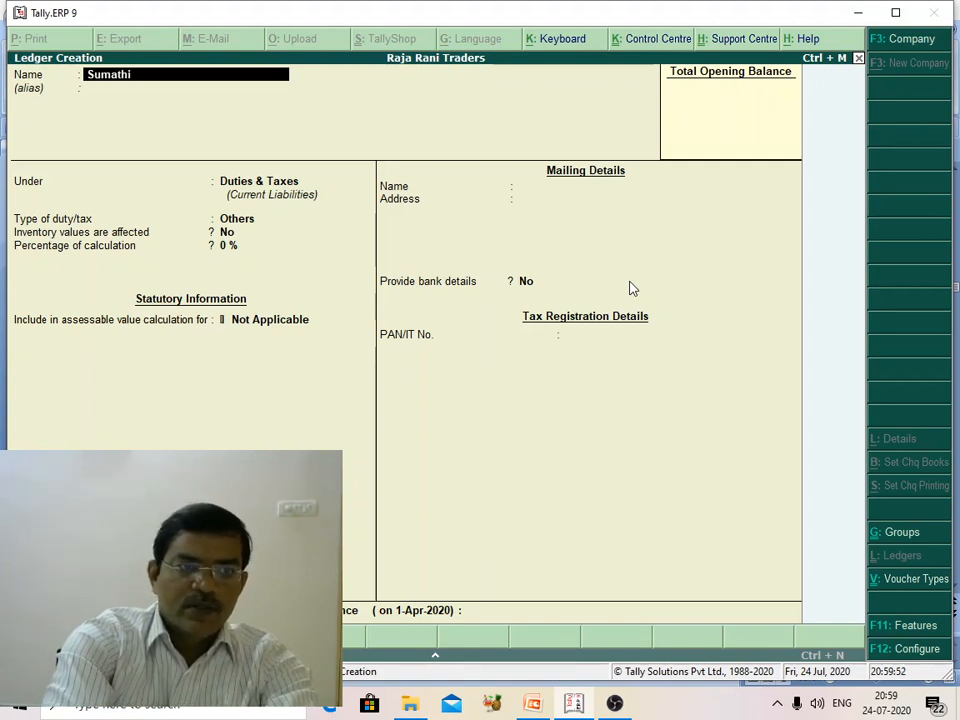
text( Trade)
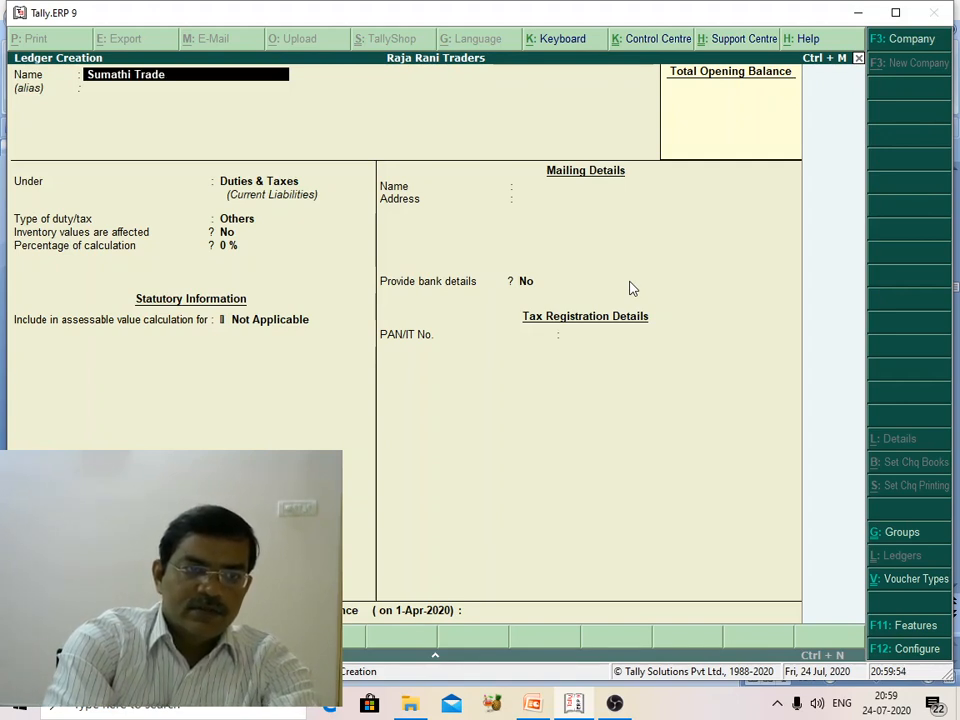
text(rs)
key(Return)
key(Return)
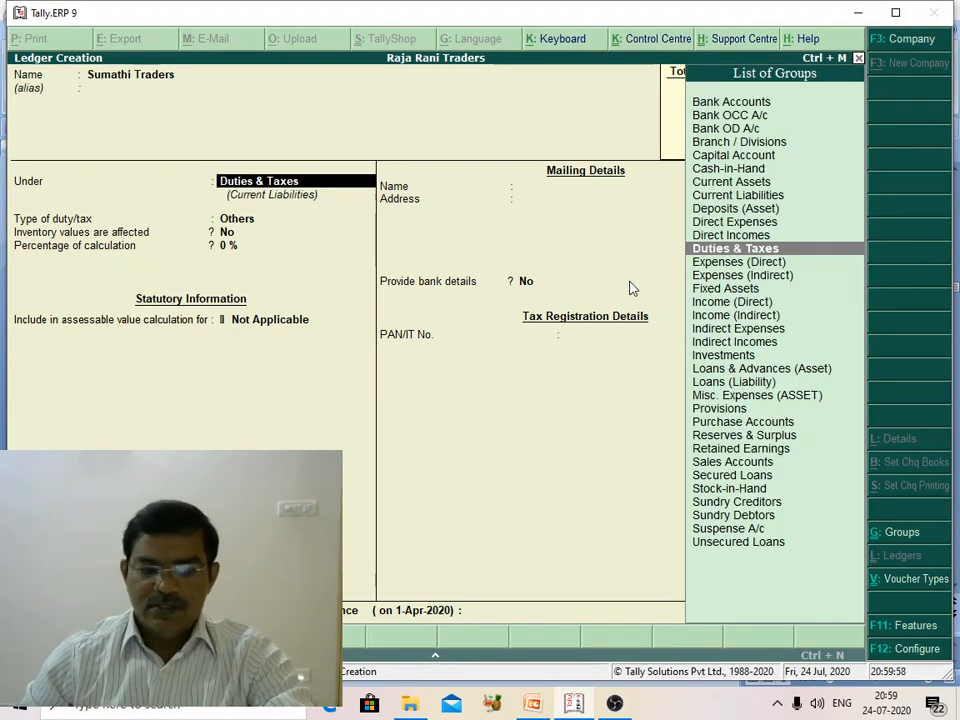
text(S)
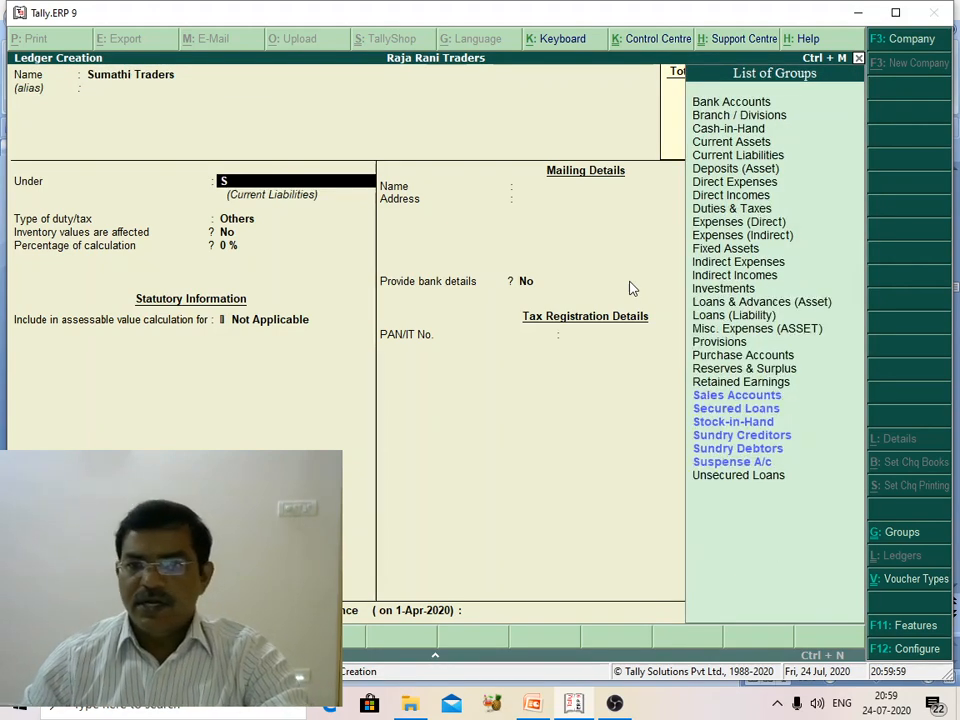
click(757, 450)
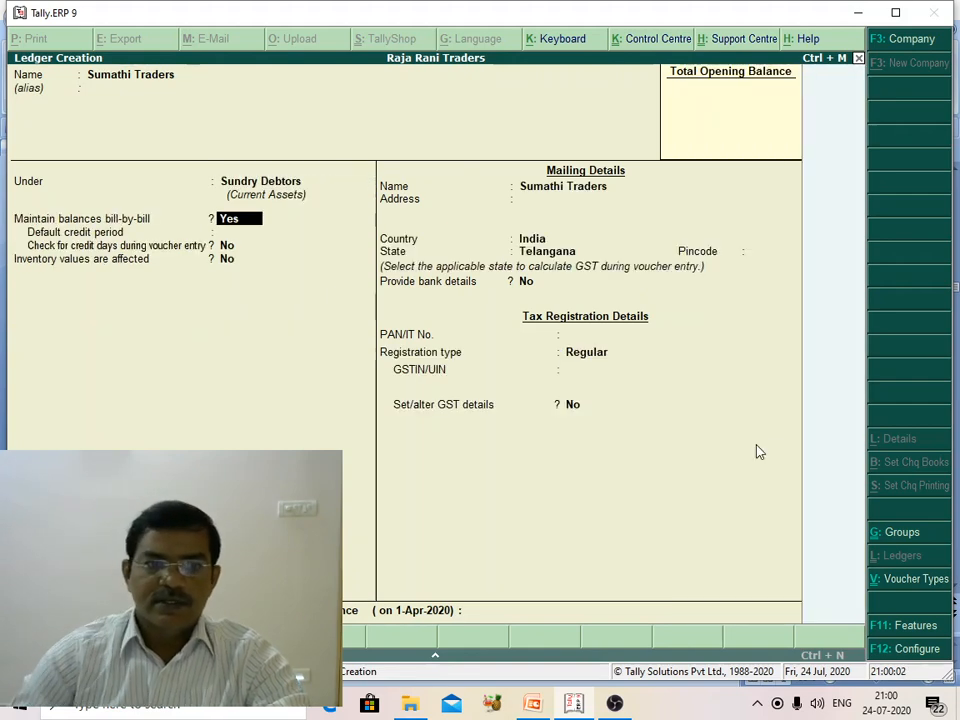
Keep bill-by-bill balances on for Sumathi Traders and set its mailing state to Andhra Pradesh
key(Return)
key(Return)
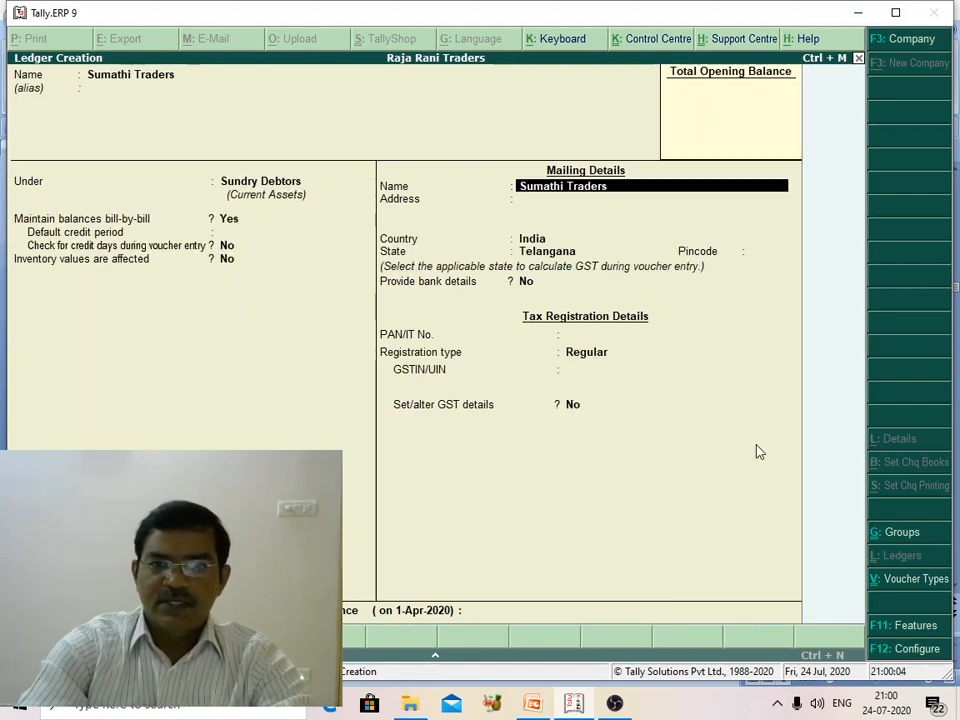
key(Return)
key(Return)
key(Return)
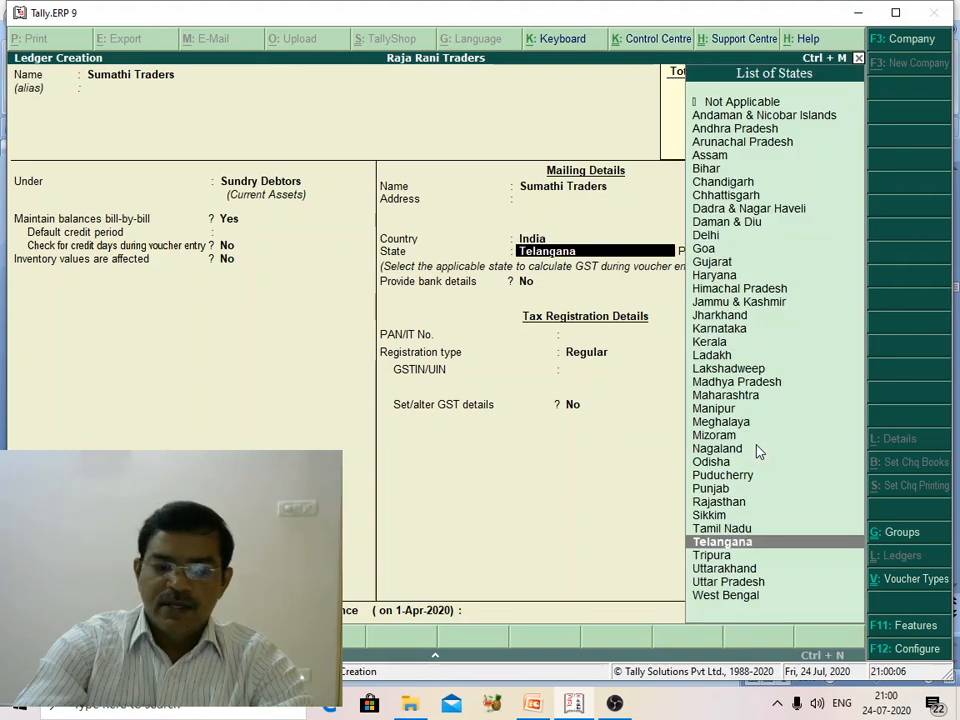
text(A)
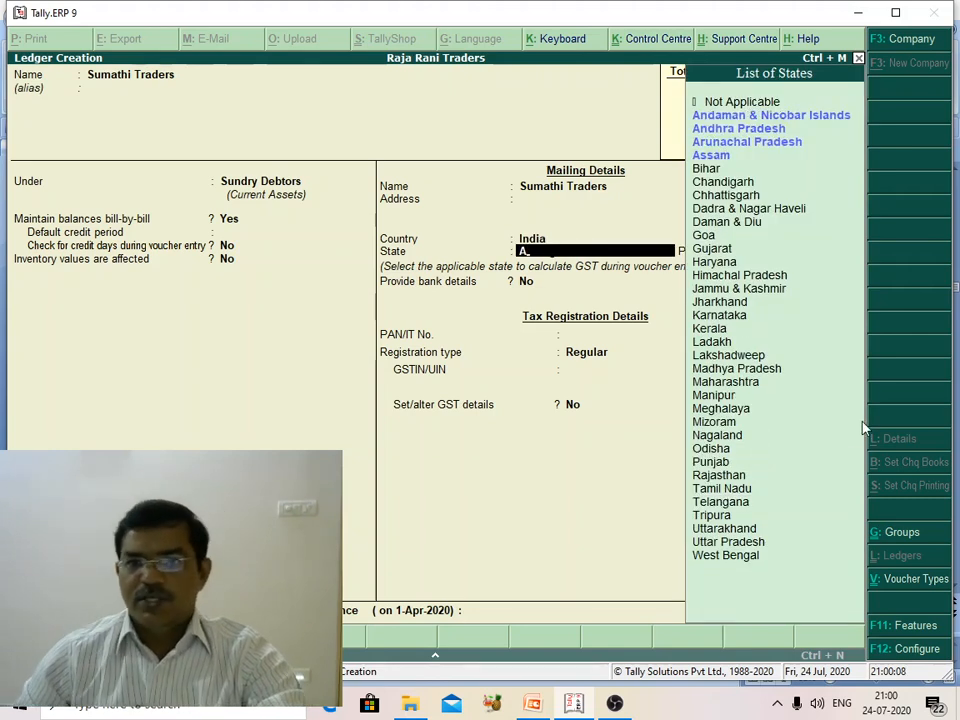
click(716, 129)
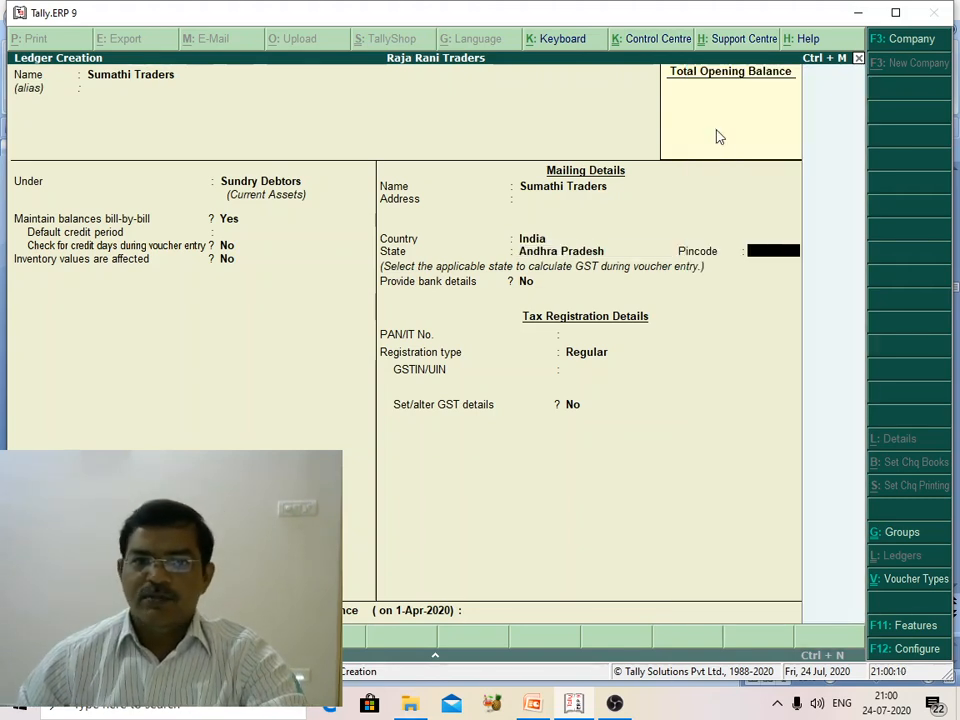
Enable GST details for Sumathi Traders, accepting Regular registration and party type Not Applicable, with the GSTIN left blank
key(Return)
key(Return)
key(Return)
key(Return)
key(Return)
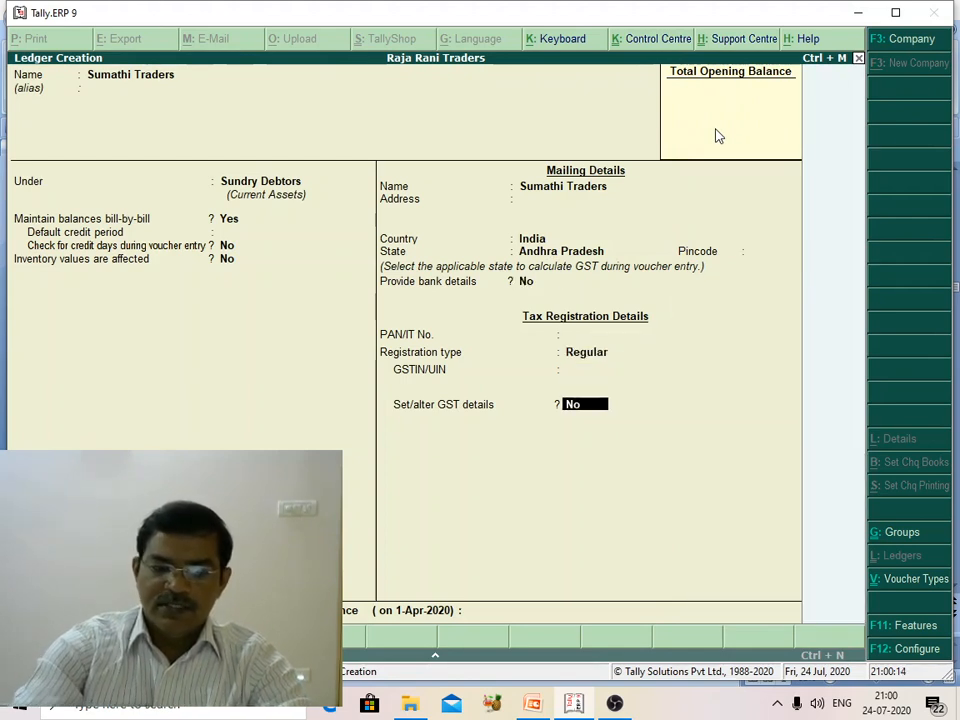
text(yes)
key(Return)
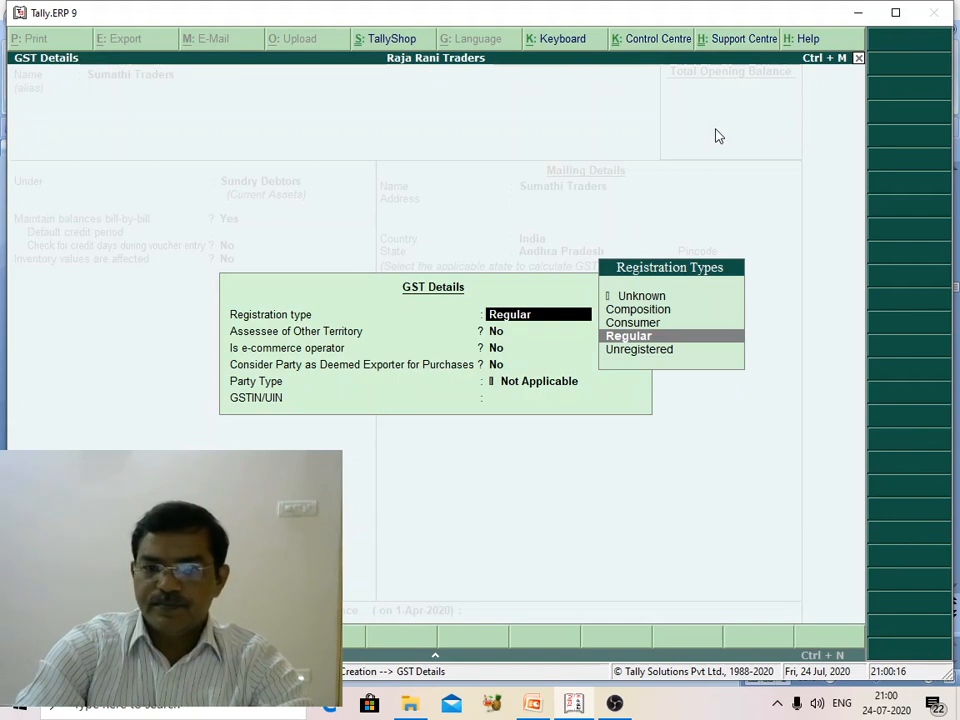
key(Return)
key(Return)
key(Return)
key(Return)
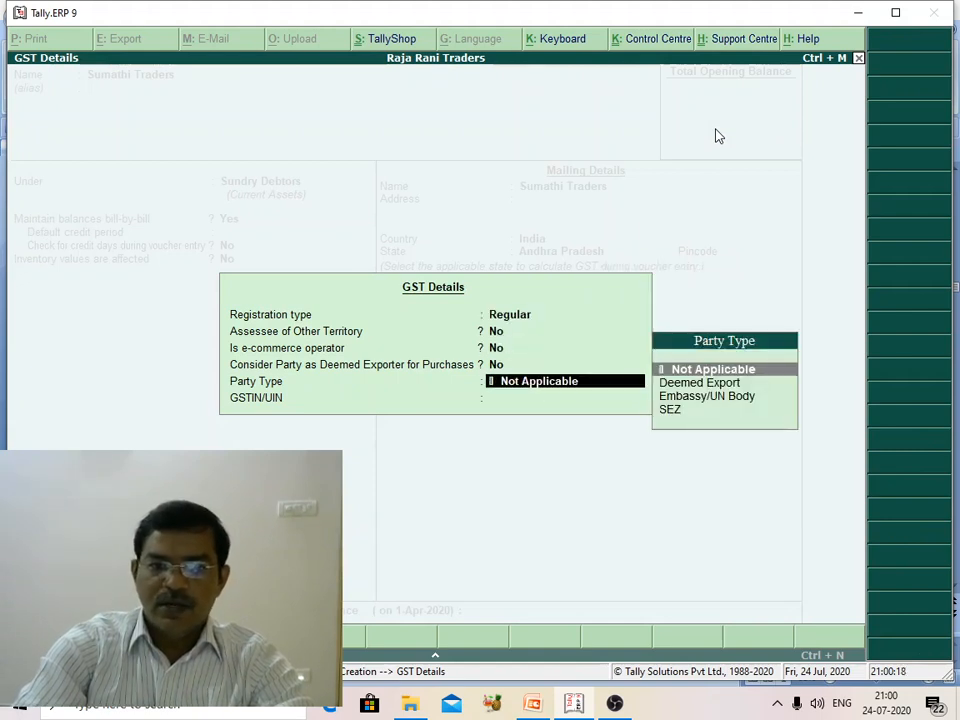
key(Return)
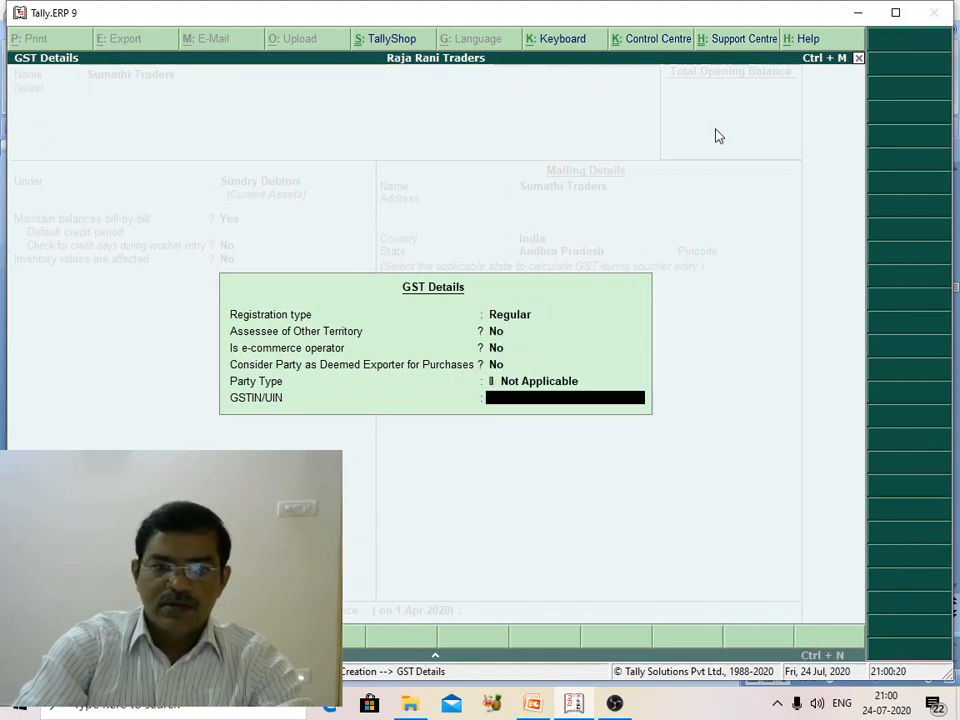
key(Return)
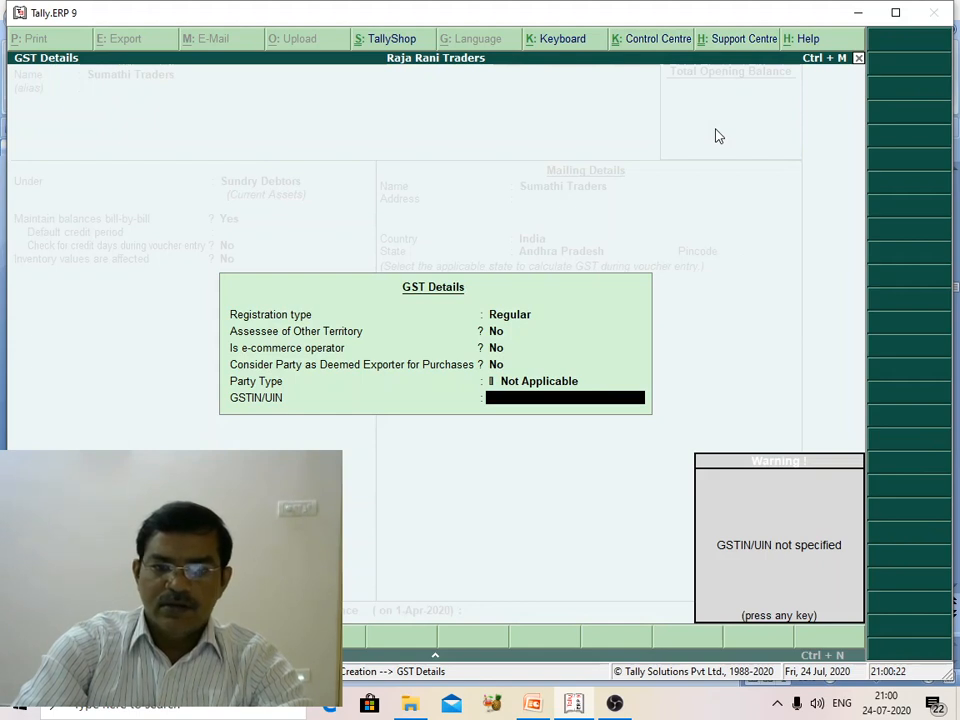
key(Return)
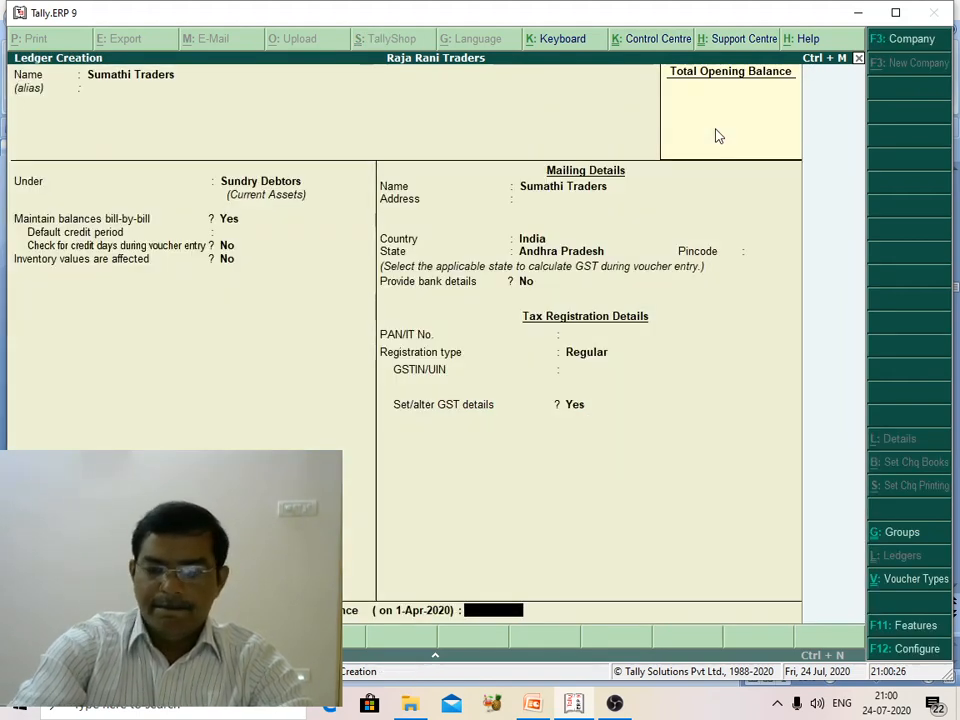
Reopen the GST details of Sumathi Traders, accept them as set, and save the ledger
click(576, 405)
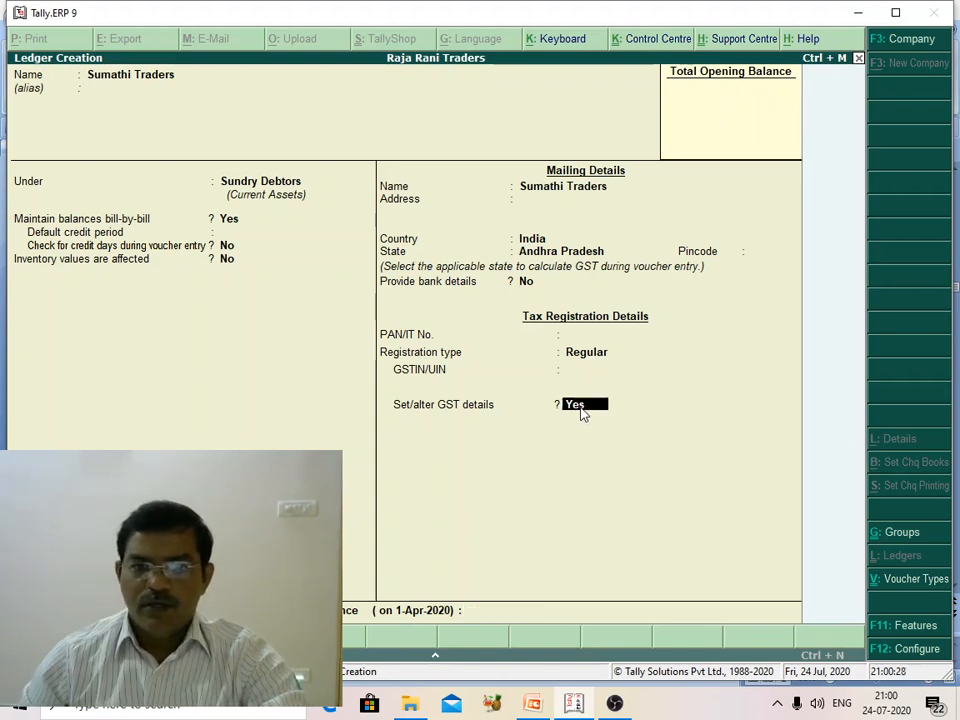
key(Return)
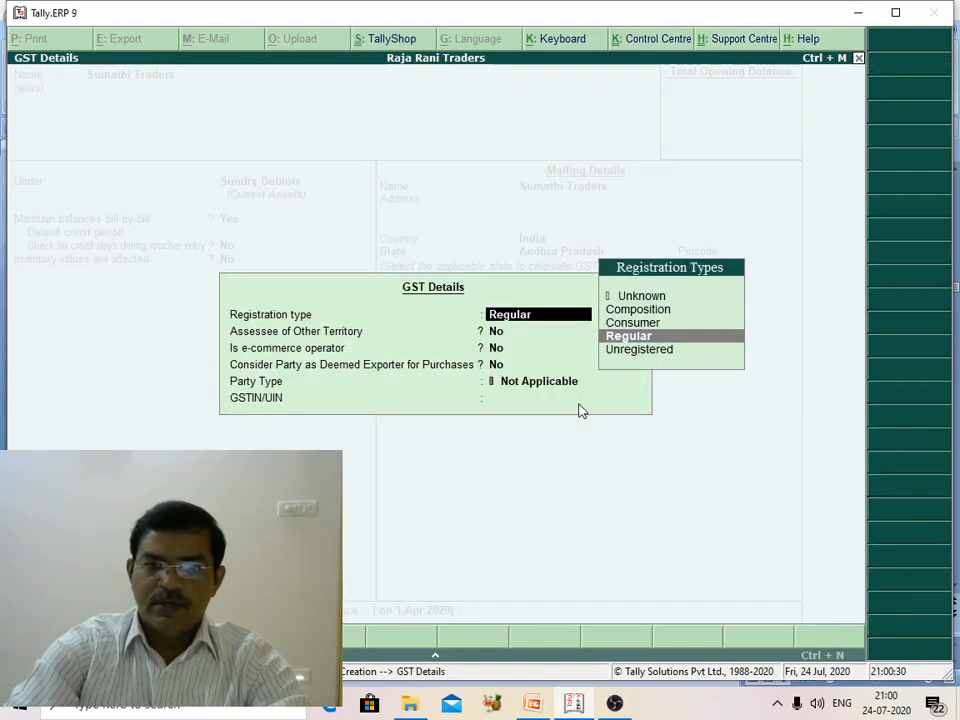
key(Return)
key(Return)
key(Return)
key(Return)
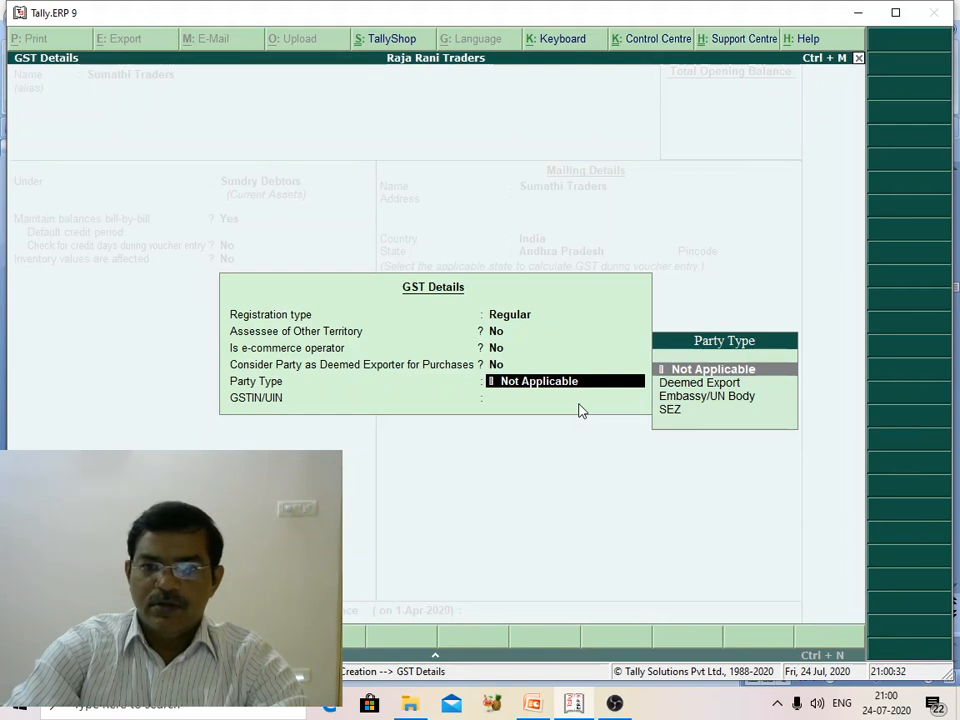
key(Return)
key(Return)
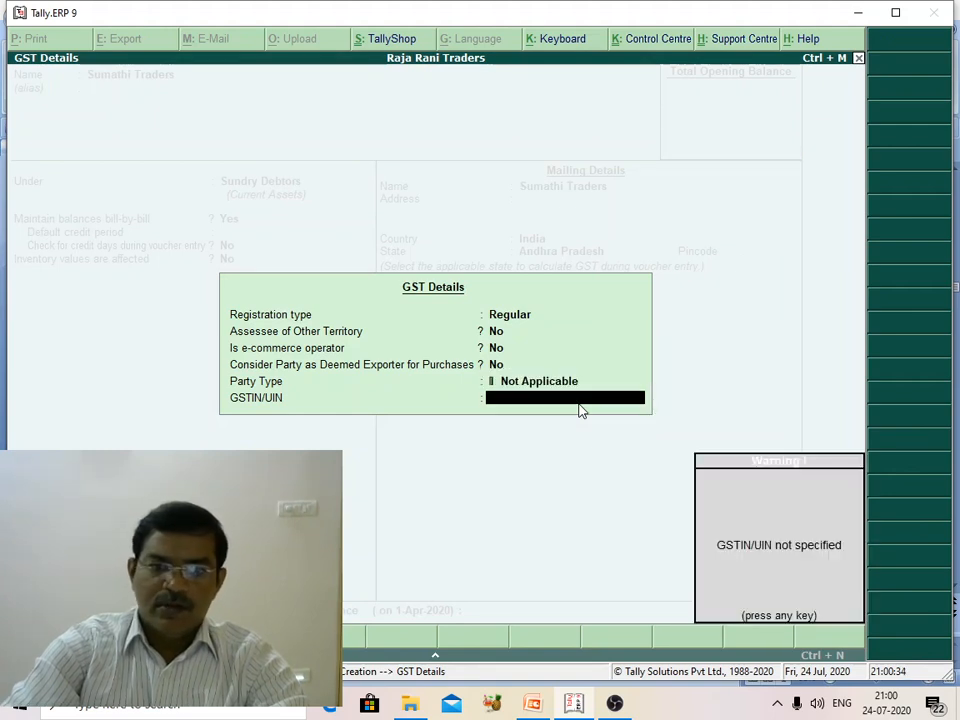
key(Return)
key(Return)
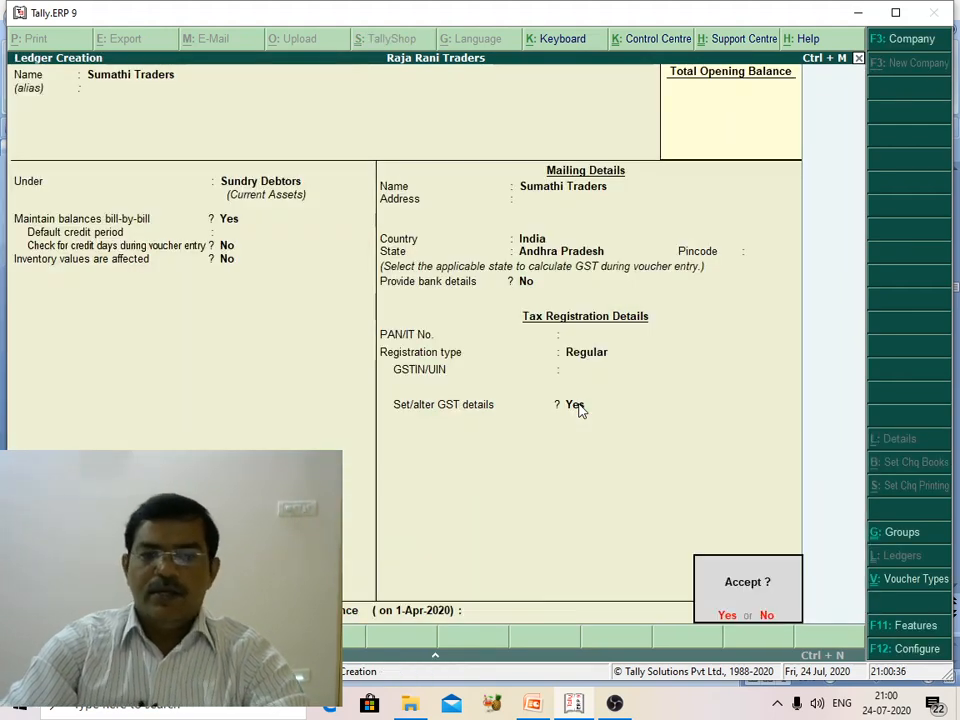
key(Return)
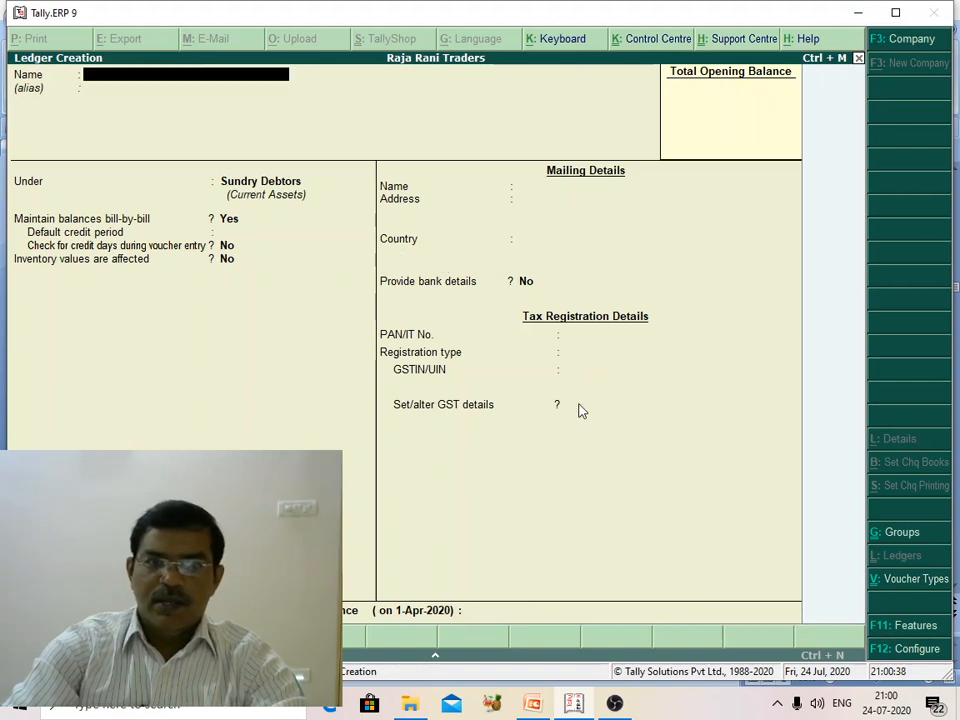
Create a ledger named Non Local Sales Account under the Sales Accounts group
text(Non Local Sale)
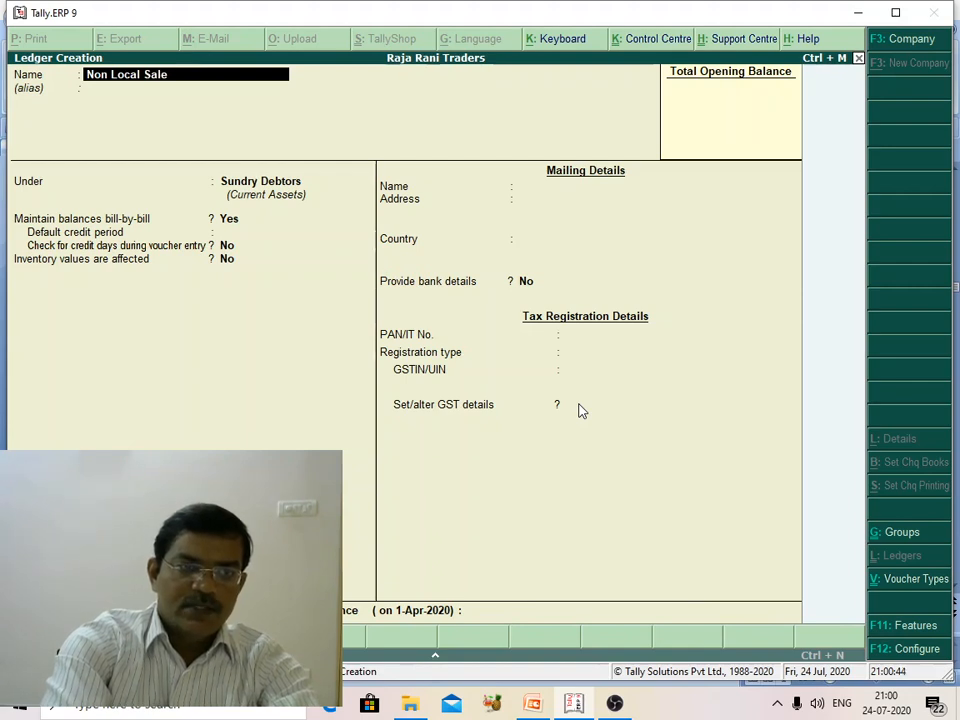
key(BackSpace)
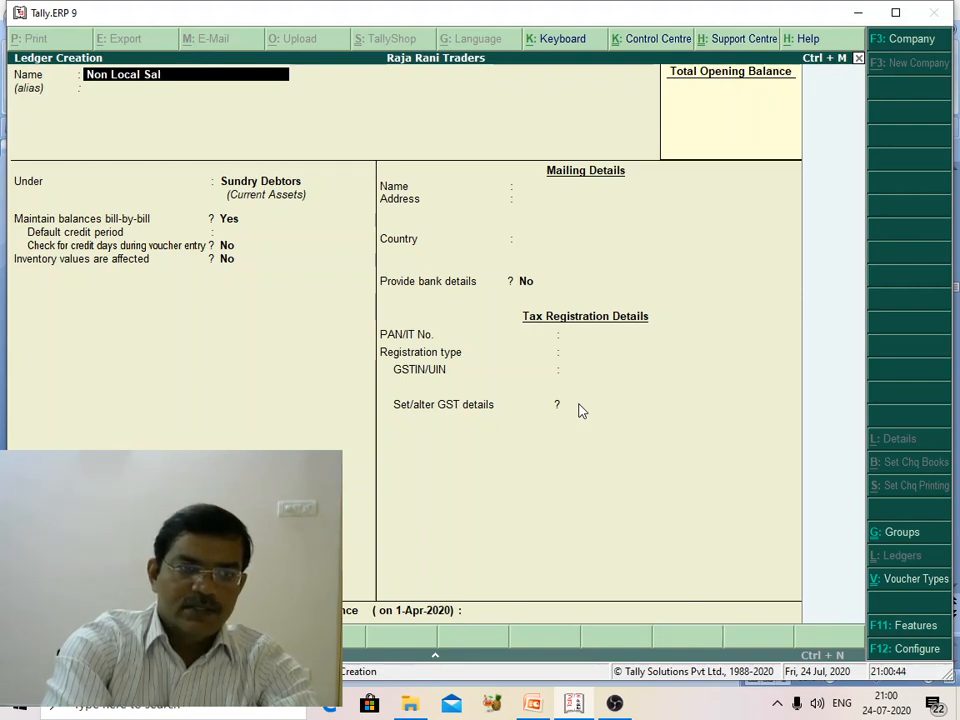
text(es Acco)
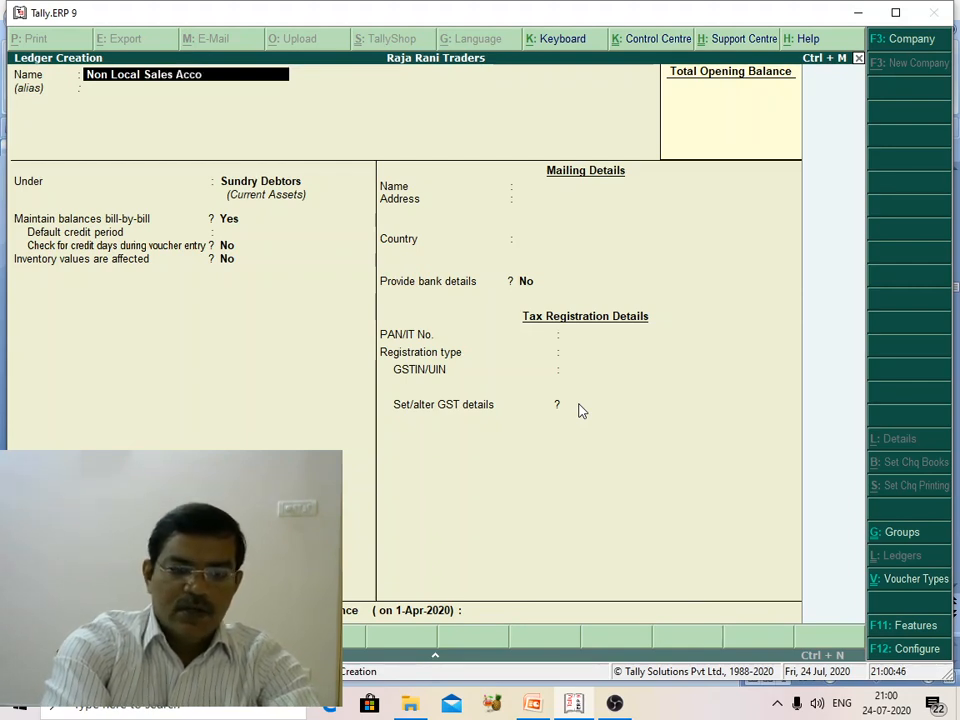
text(unt)
key(Return)
key(Return)
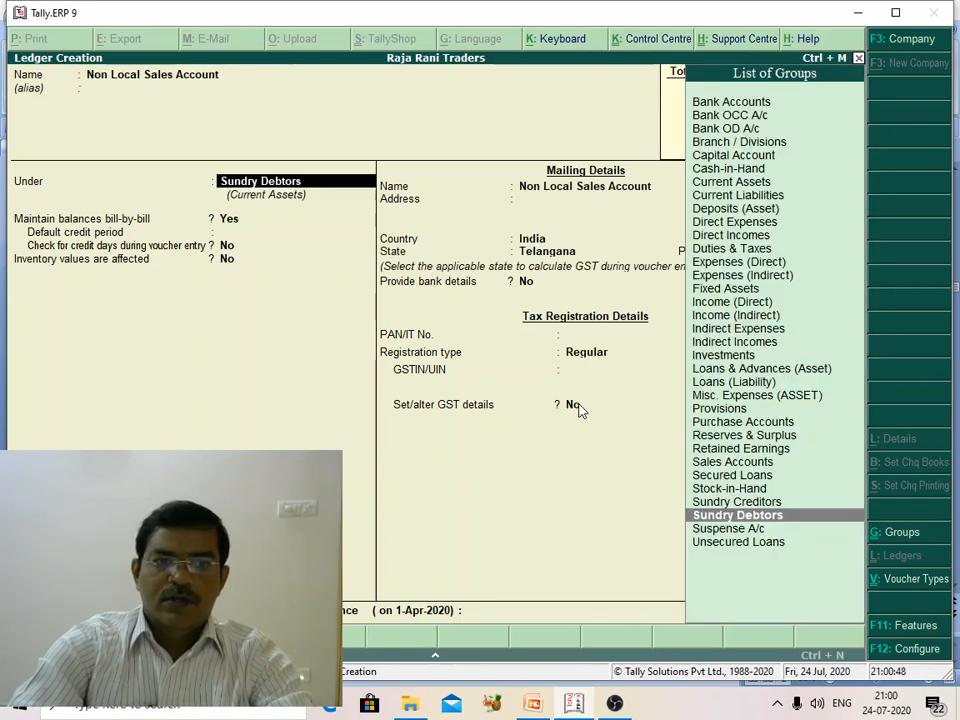
text(S)
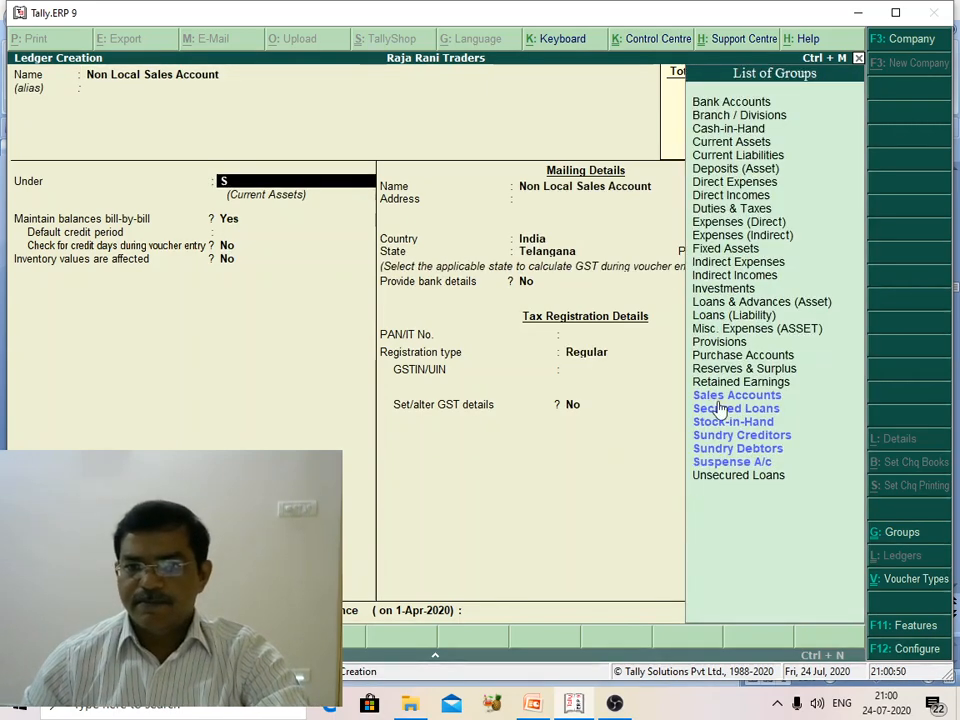
key(Return)
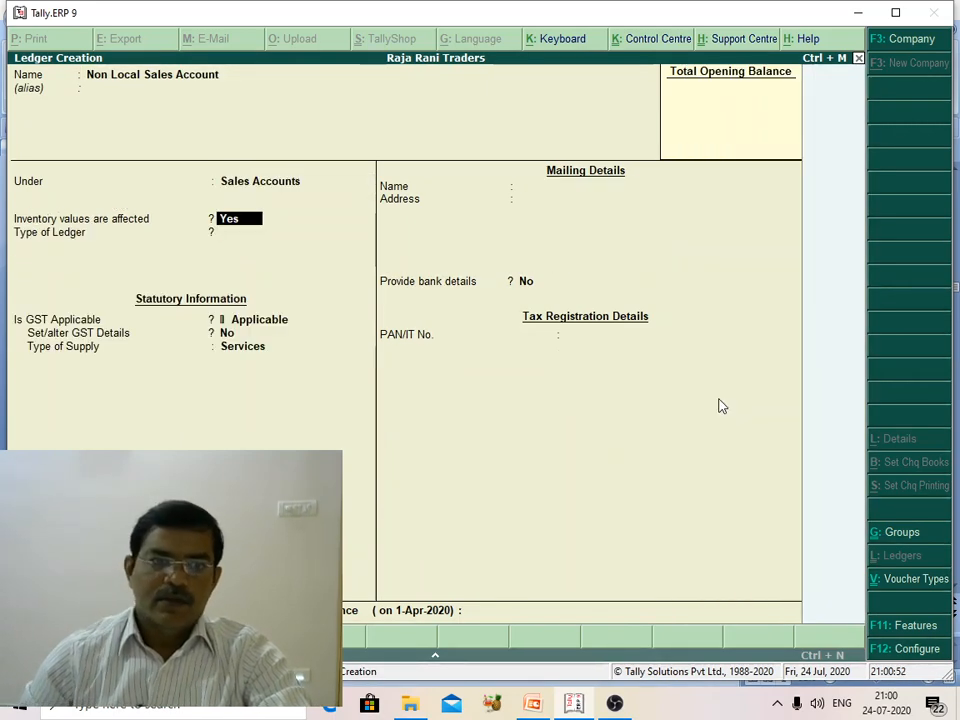
Enable GST details for Non Local Sales Account, with description Mobile Phones and nature of transaction Sales Taxable
key(Return)
key(Return)
key(Return)
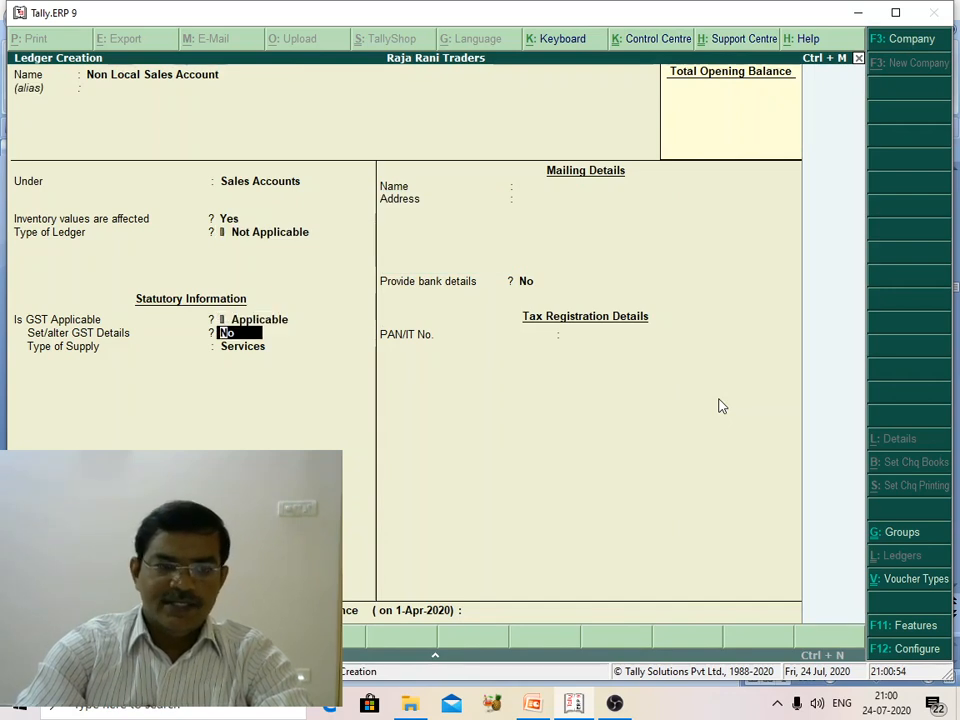
text(yes)
key(Return)
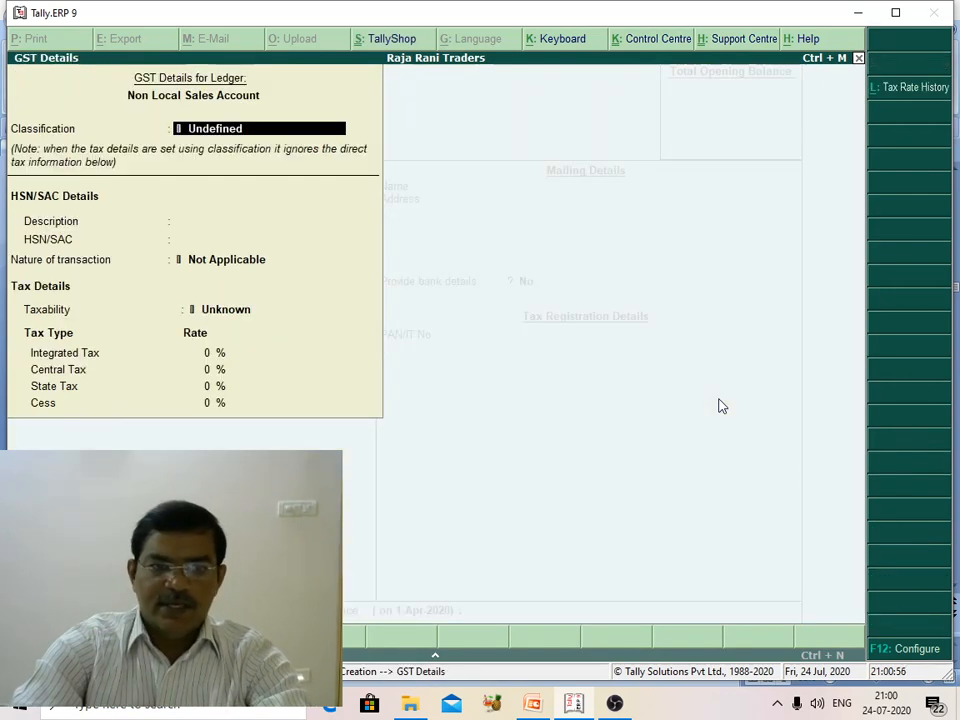
key(Return)
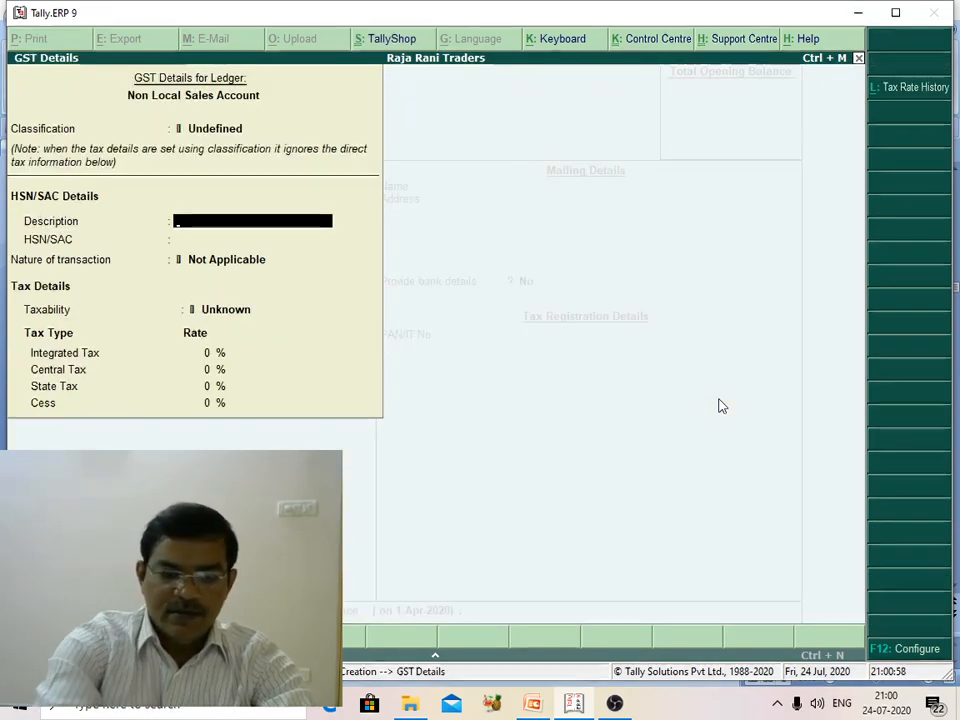
text(Mobile P)
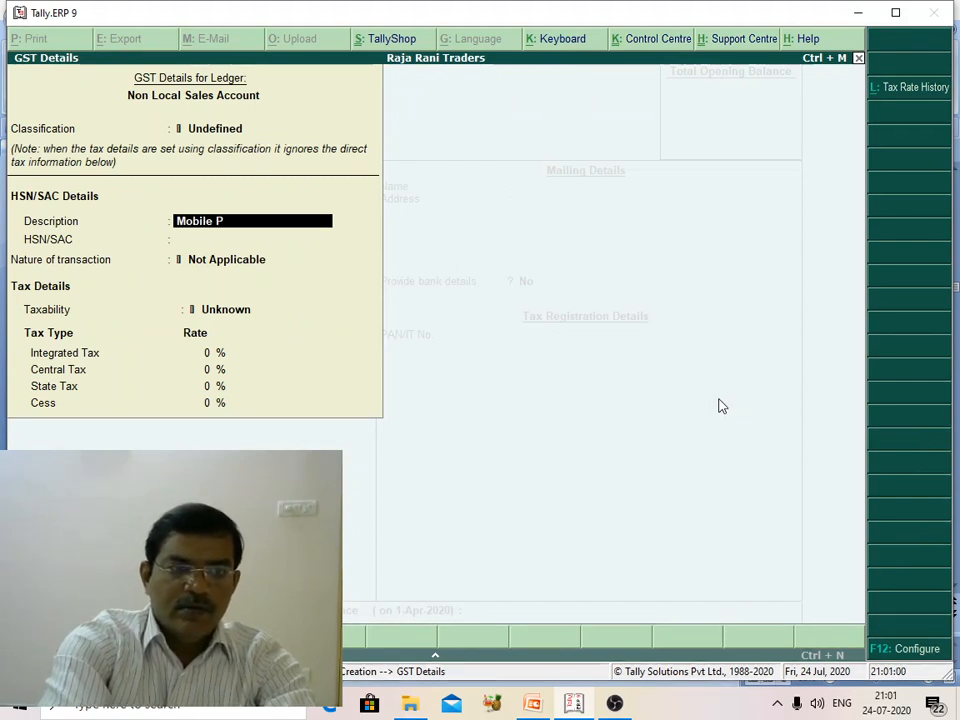
key(Return)
key(Return)
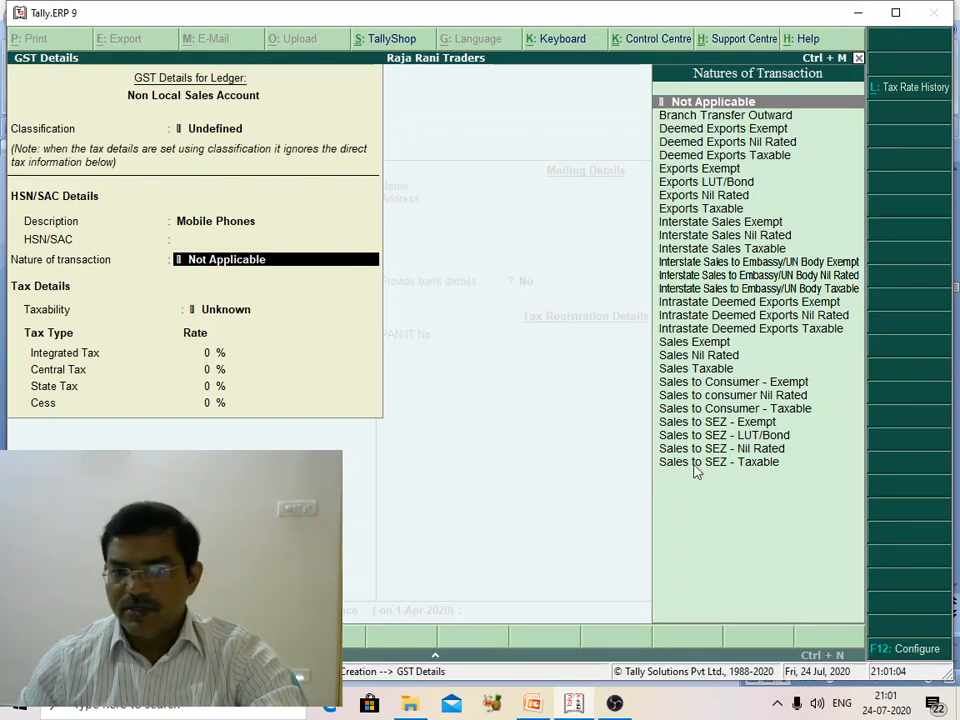
click(702, 370)
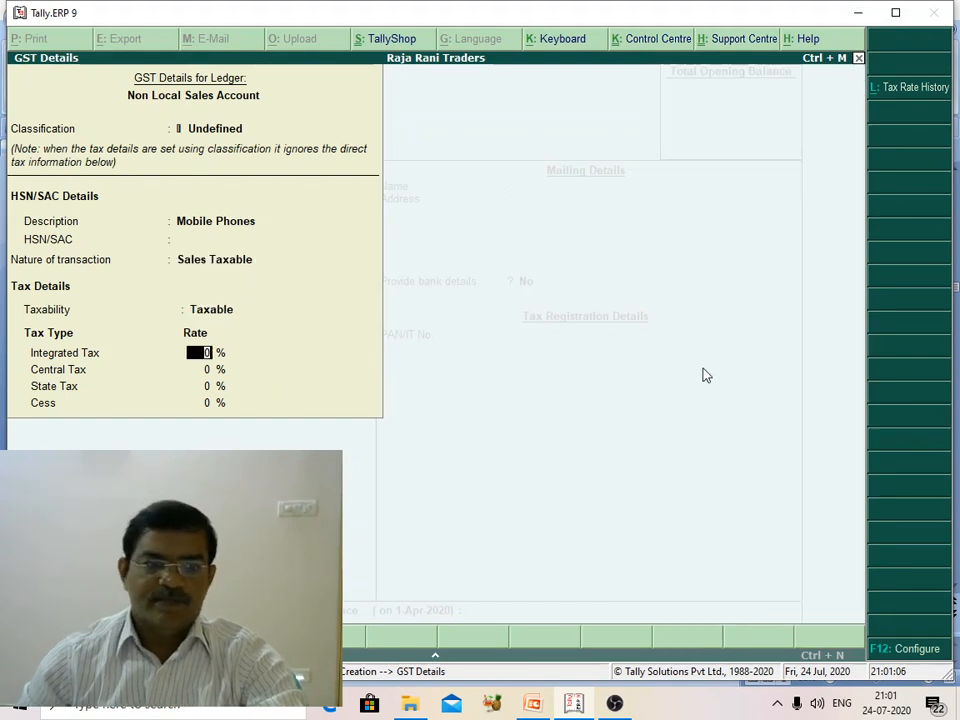
Set the integrated tax rate to 18% and accept the ledger's GST details
text(18)
key(Return)
key(Return)
key(Return)
key(Return)
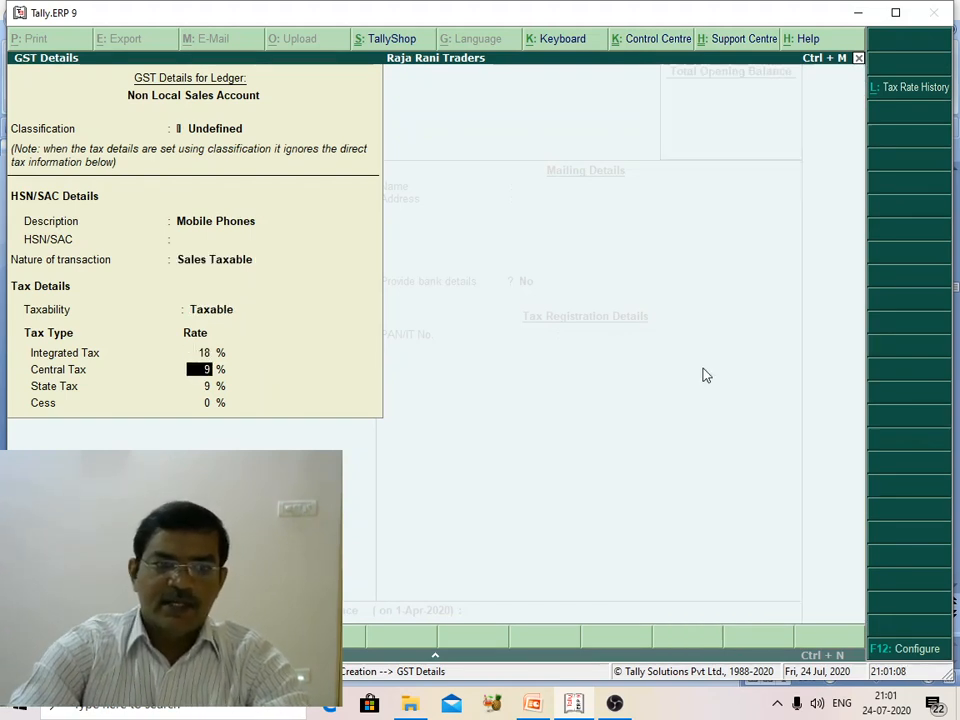
Set the ledger's type of supply to Goods, save the ledger, and return to the Gateway of Tally
key(Up)
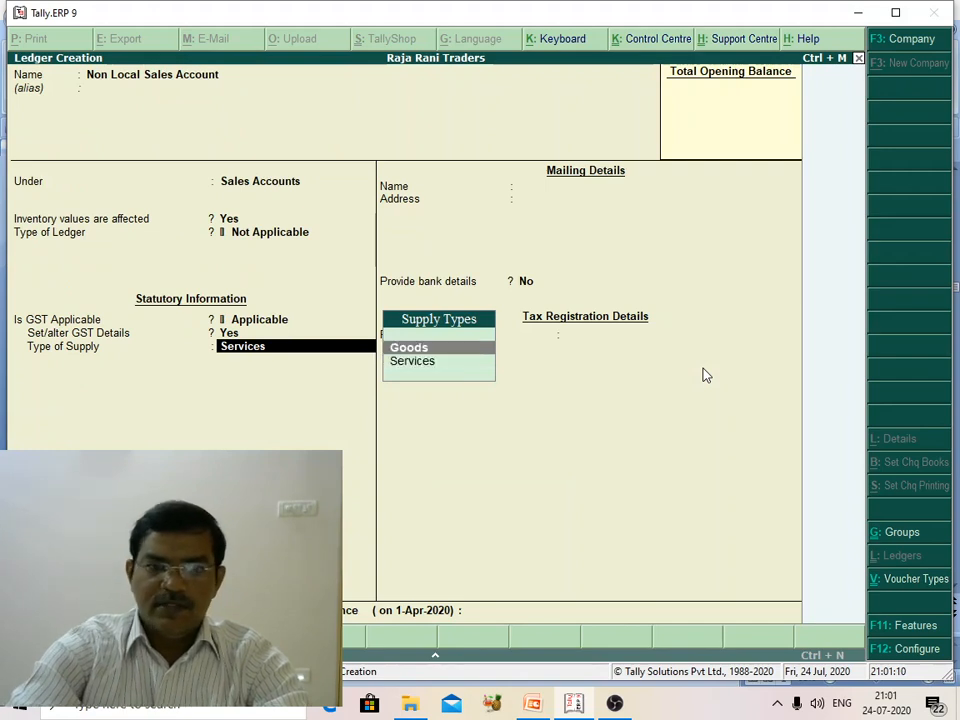
key(Return)
key(Return)
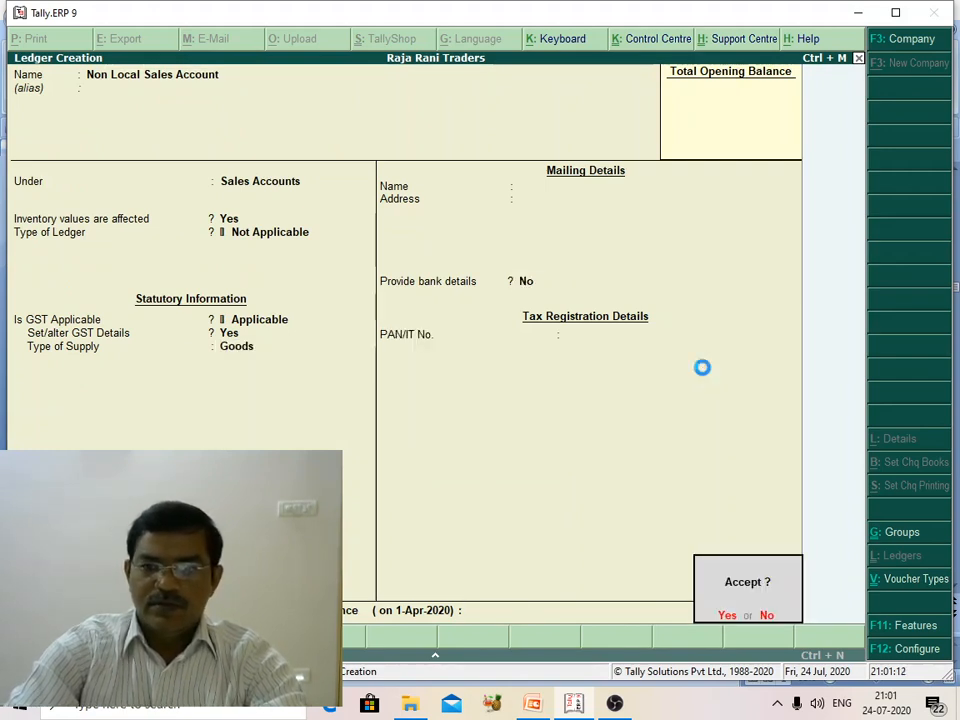
key(Return)
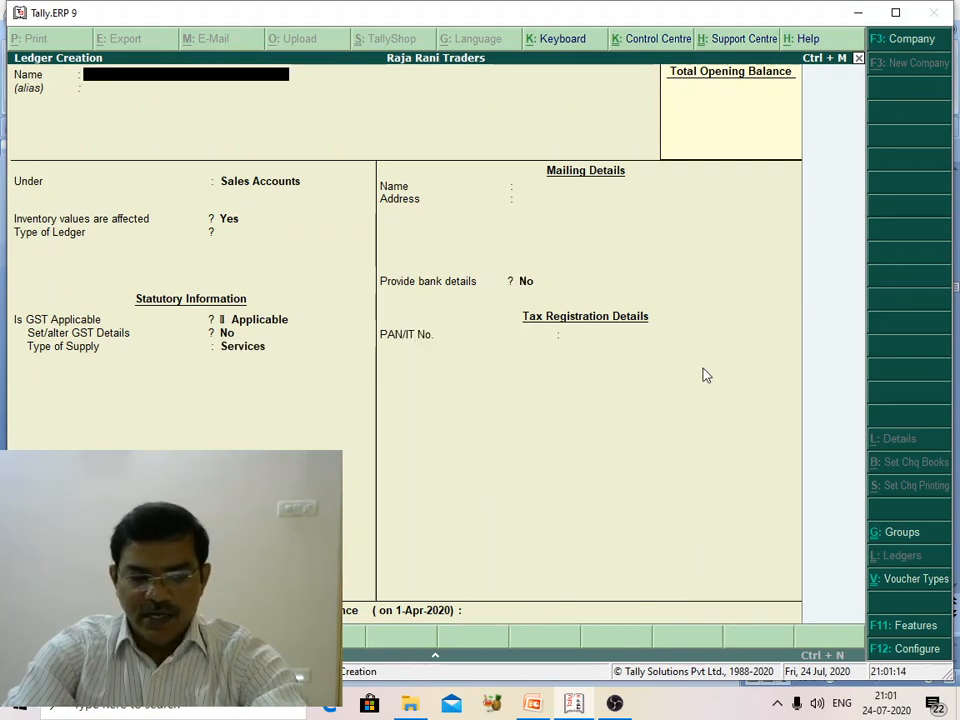
key(Escape)
key(Return)
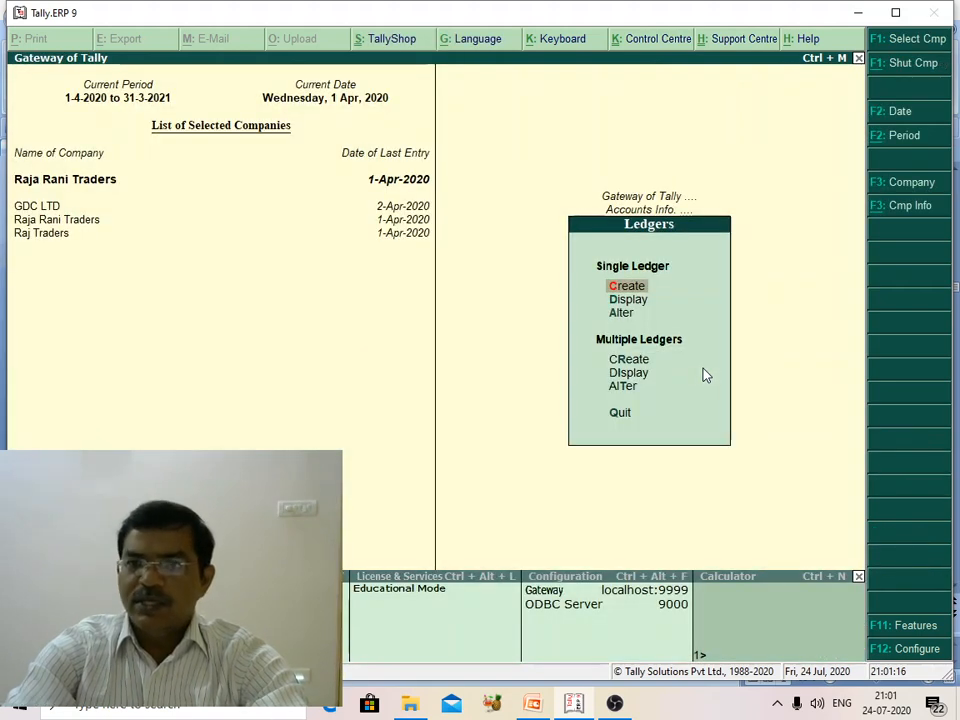
key(Escape)
key(Escape)
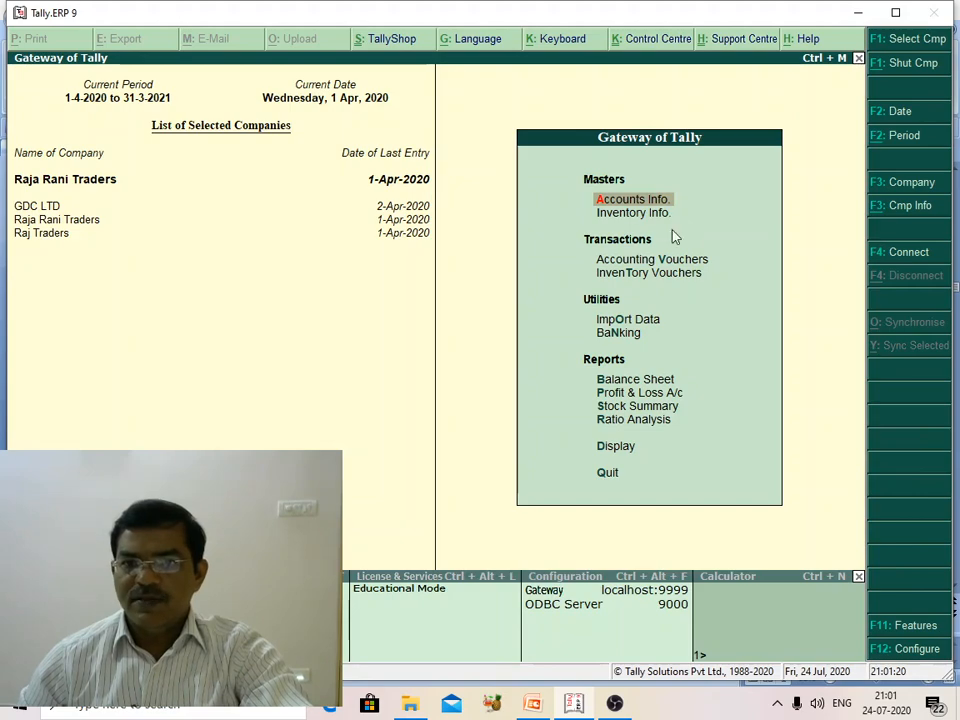
click(615, 703)
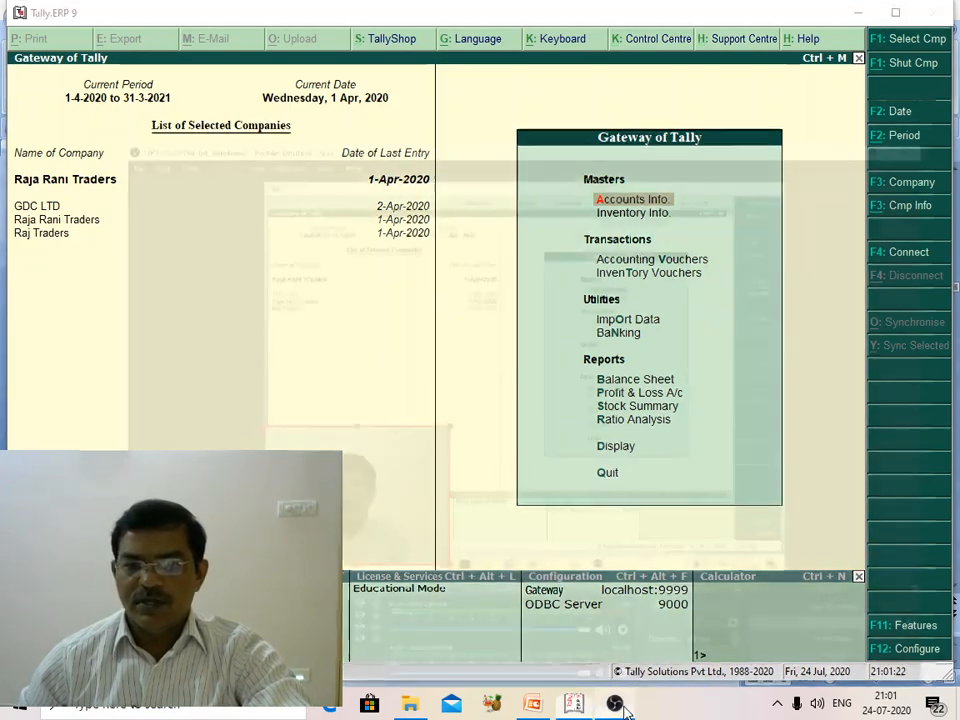
click(618, 705)
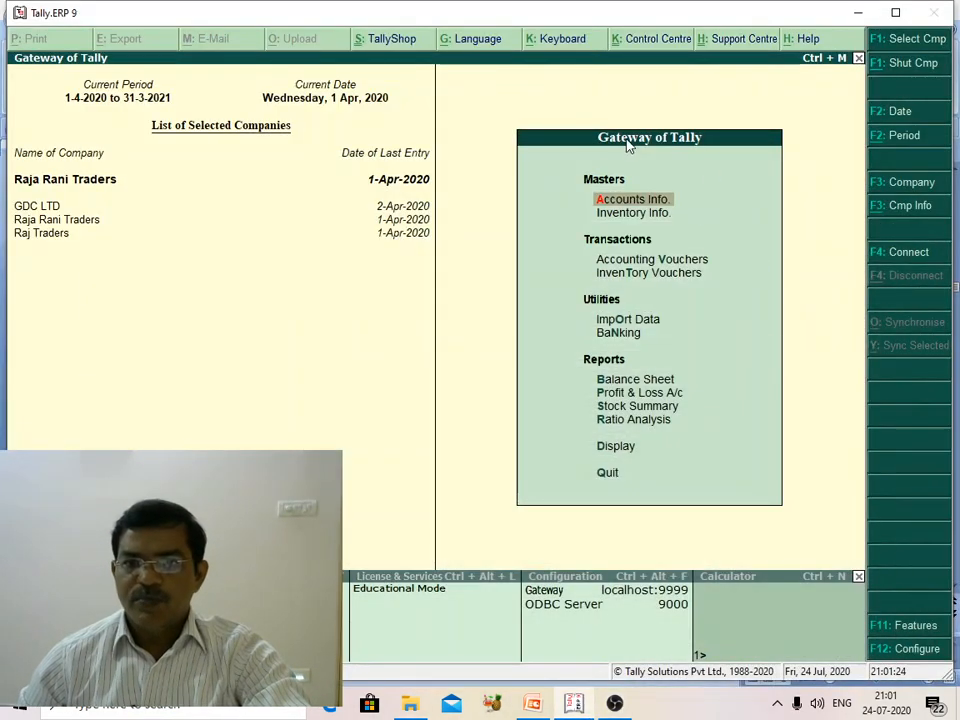
Start a sales voucher with reference number 78 and Sumathi Traders as the party account
click(622, 262)
click(622, 262)
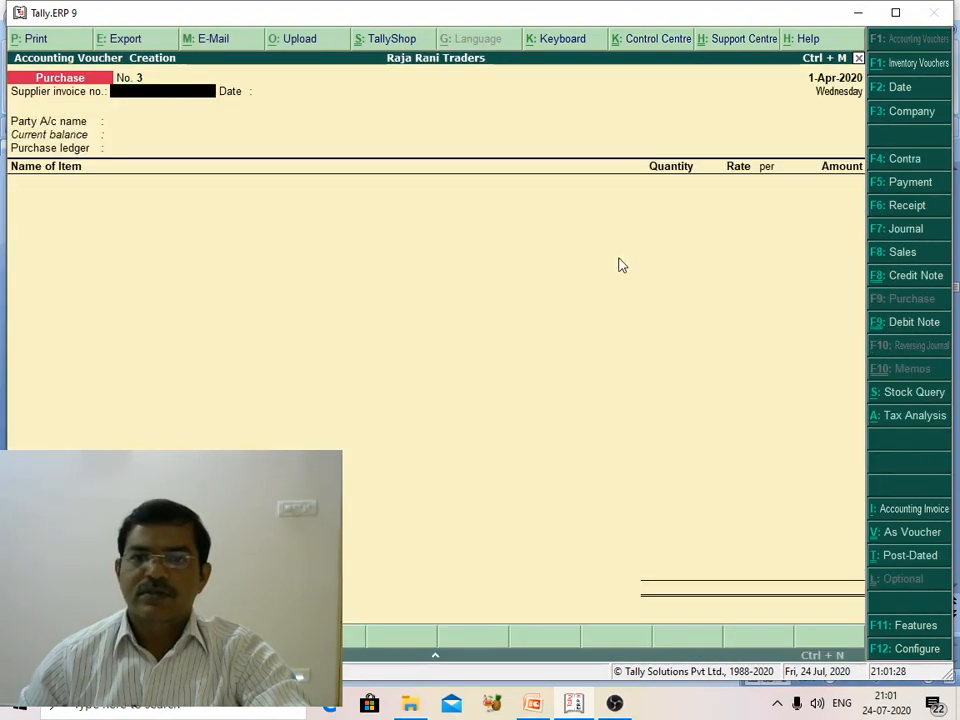
click(900, 258)
text(78)
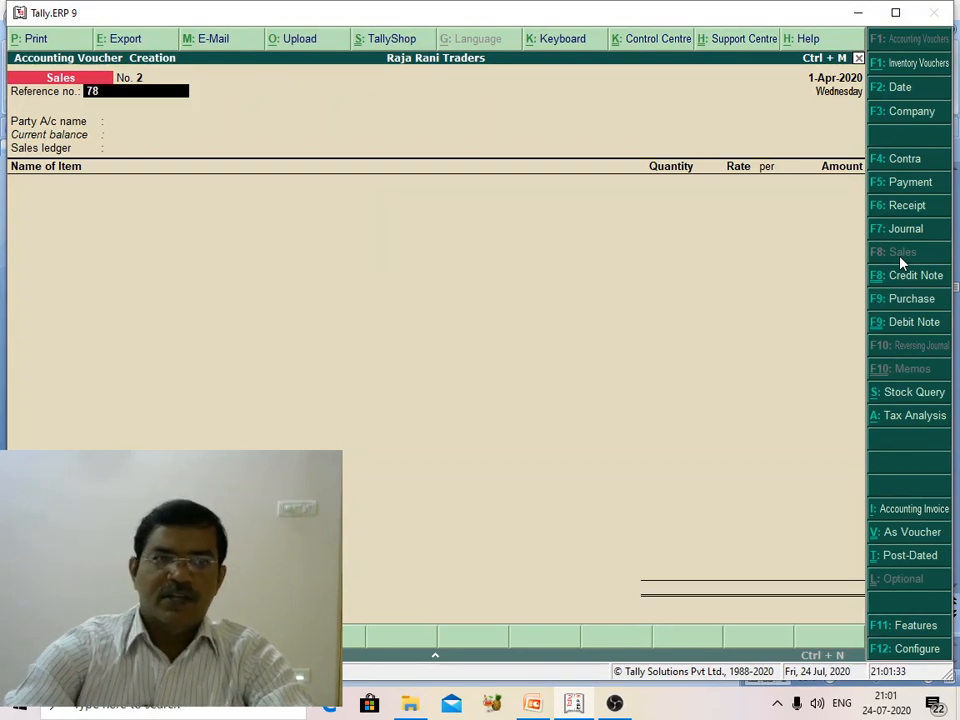
key(Return)
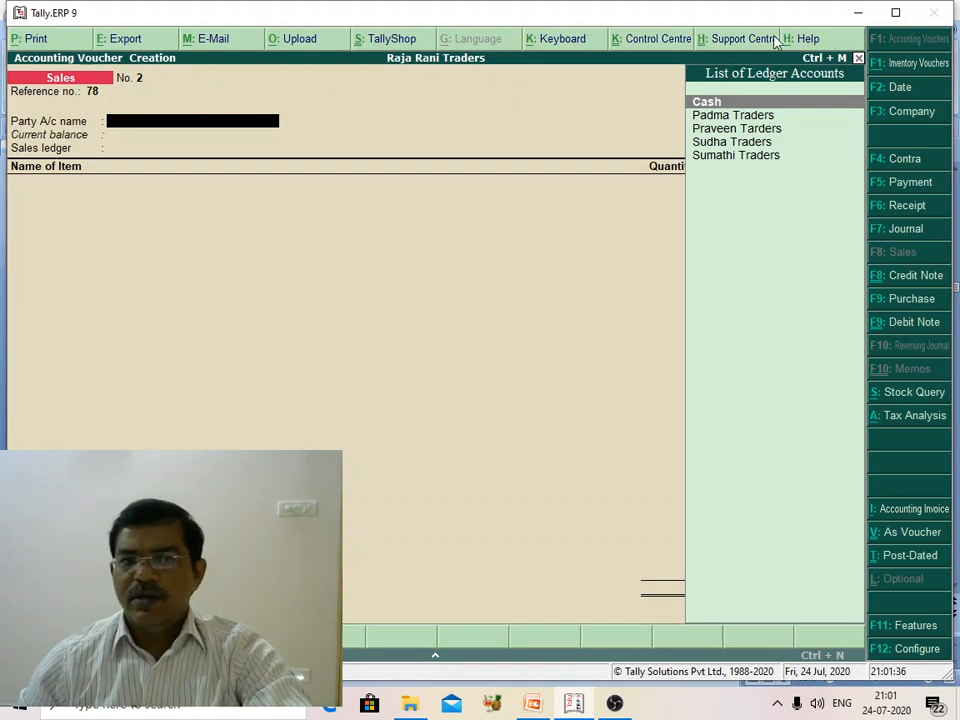
click(735, 155)
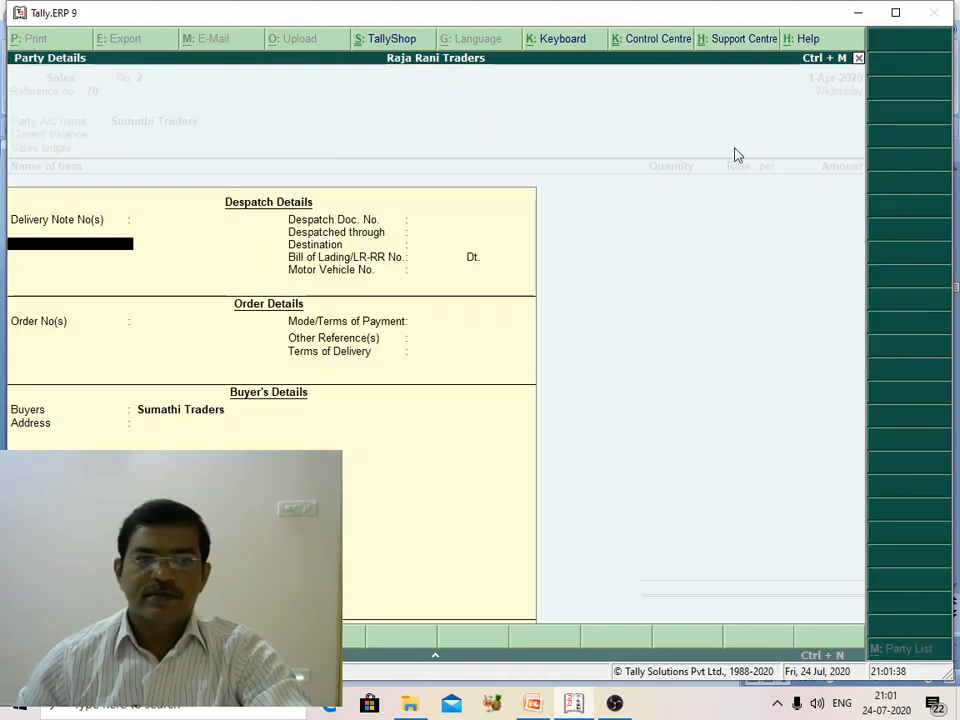
Accept the party details with despatch and order fields blank, and choose Non Local Sales Account as the sales ledger
key(Return)
key(Return)
key(Return)
key(Return)
key(Return)
key(Return)
key(Return)
key(Return)
key(Return)
key(Return)
key(Return)
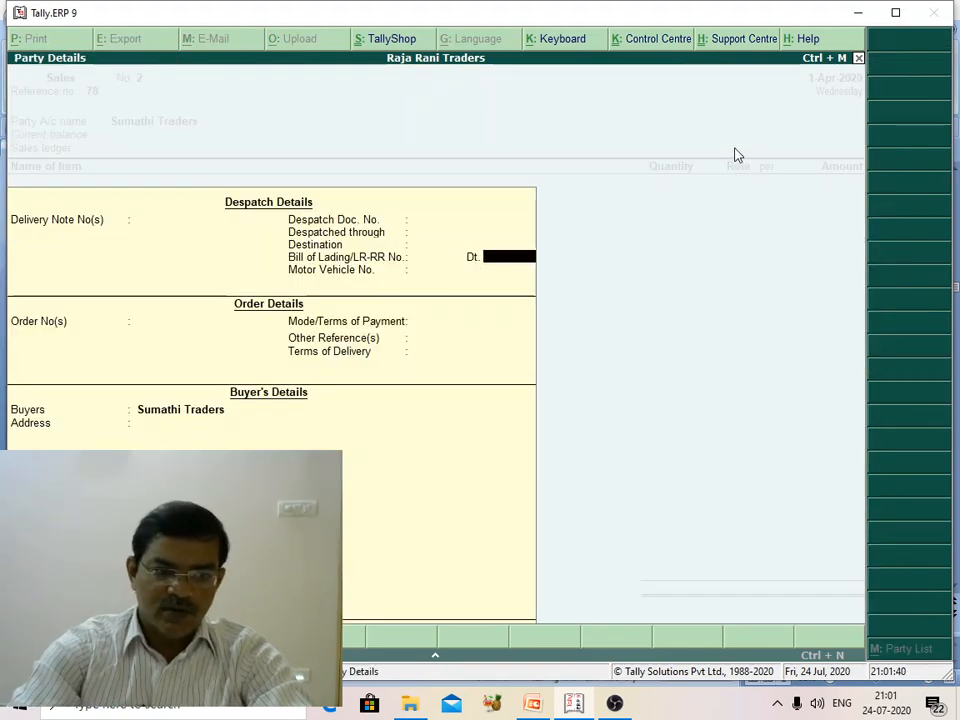
key(Return)
key(Return)
key(Return)
key(Return)
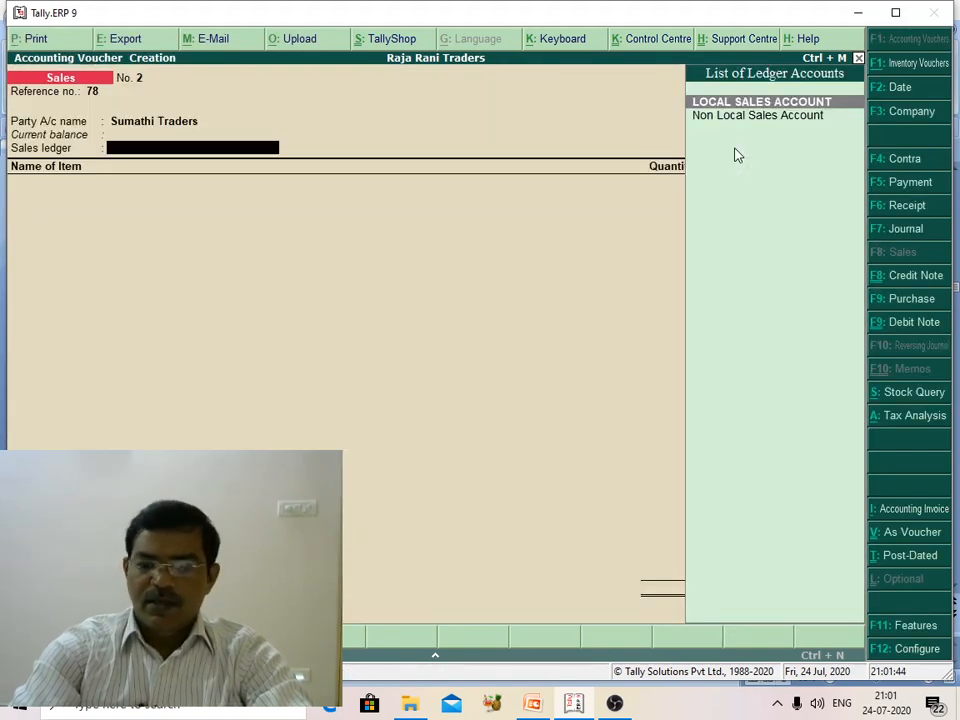
key(Down)
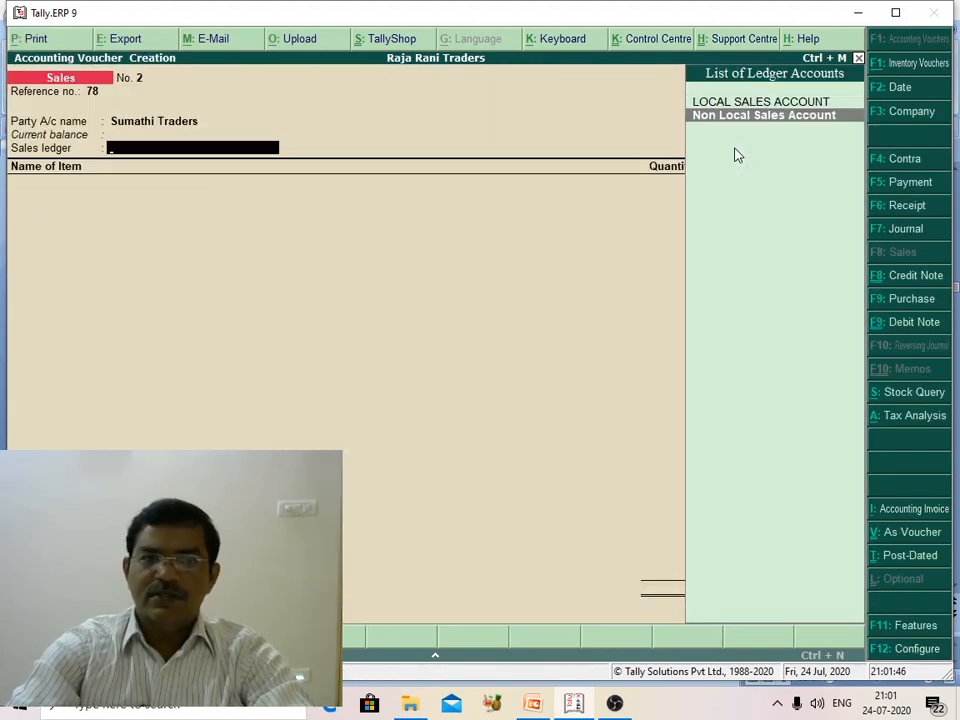
key(Return)
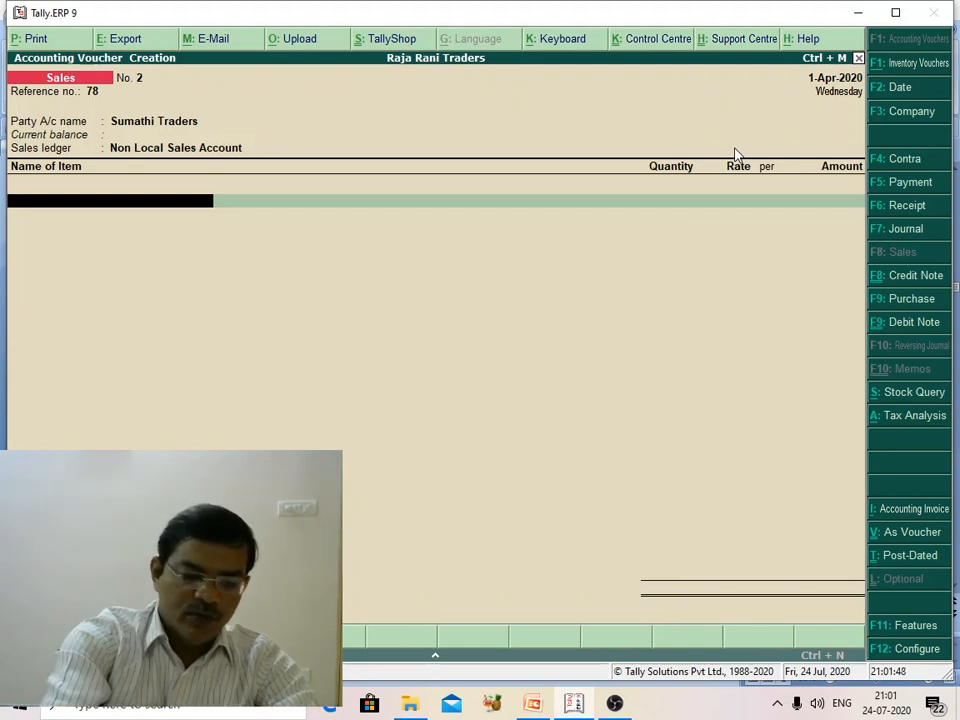
Add 50 Numbers of Mobile Phones at a rate of 11,000 to the sales voucher
text(M)
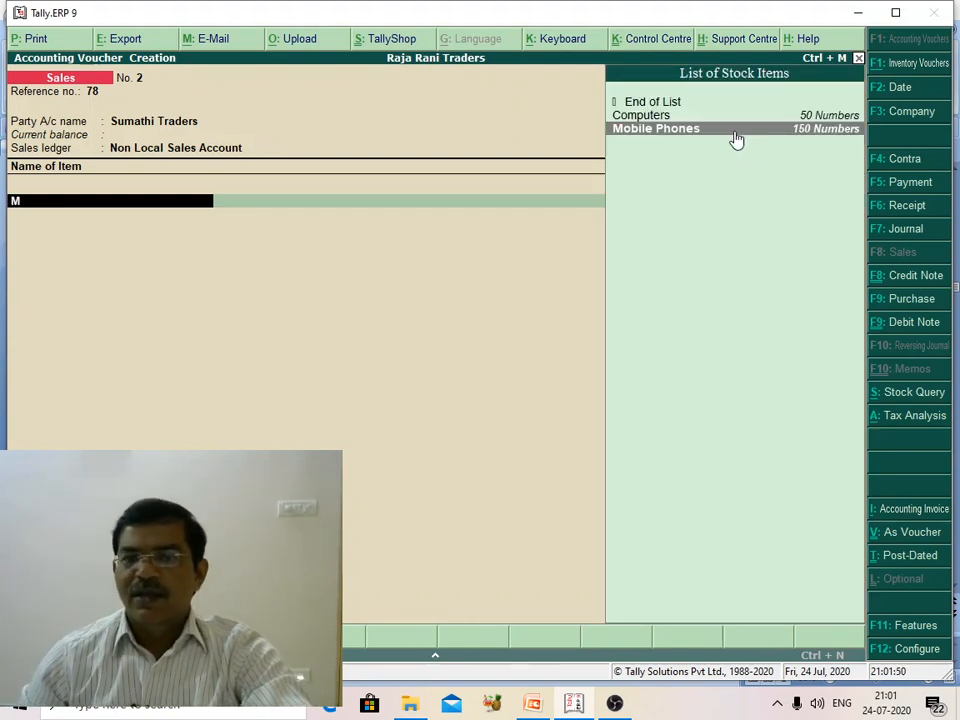
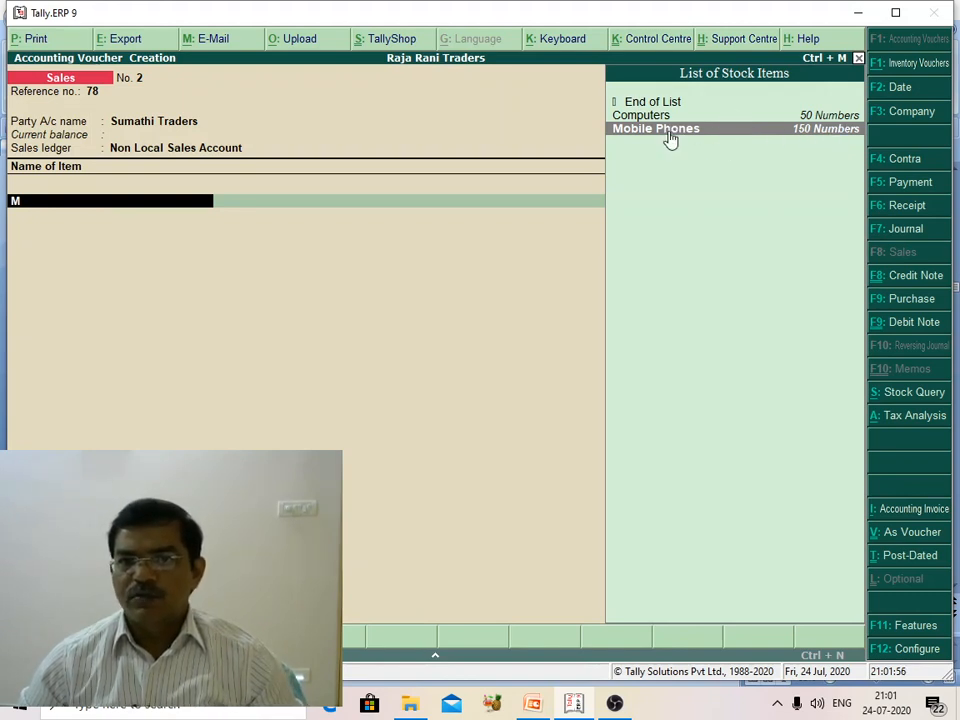
click(804, 133)
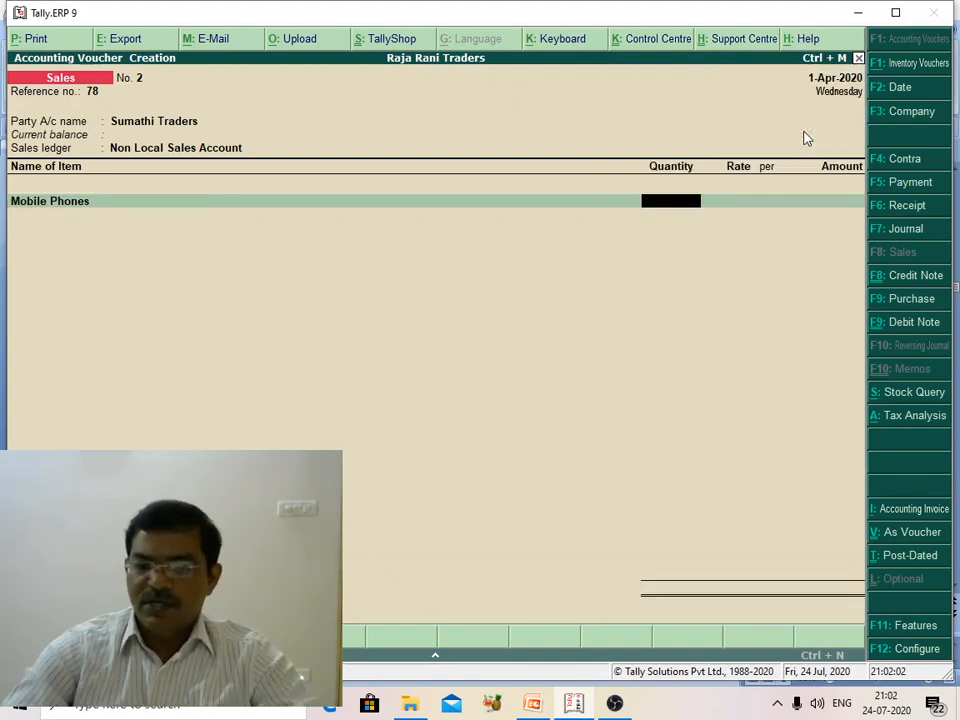
key(Return)
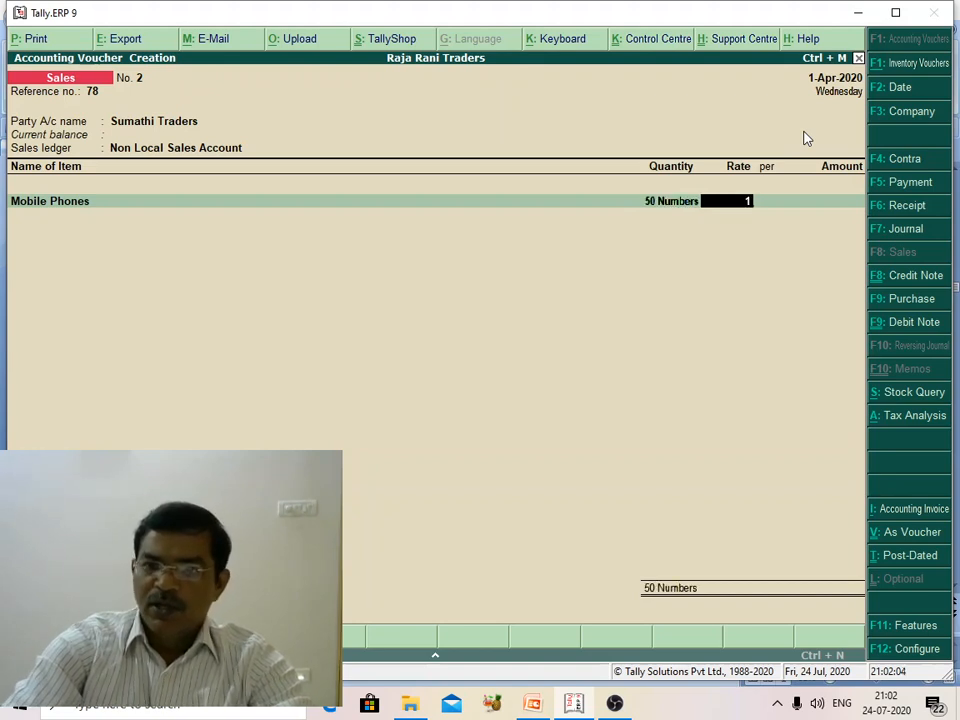
key(Return)
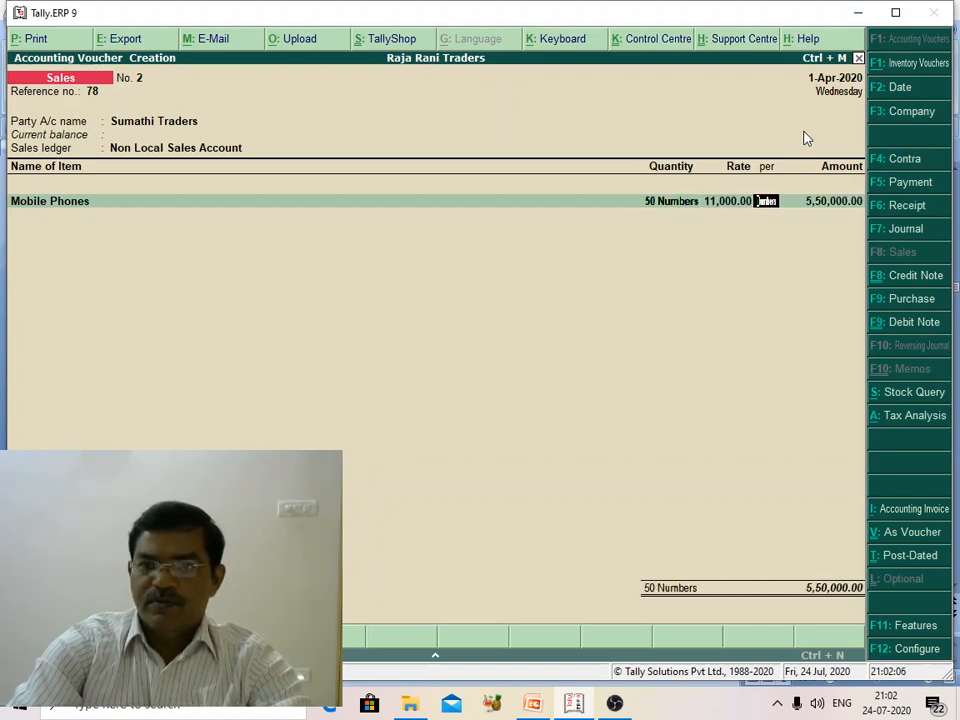
key(Return)
key(Return)
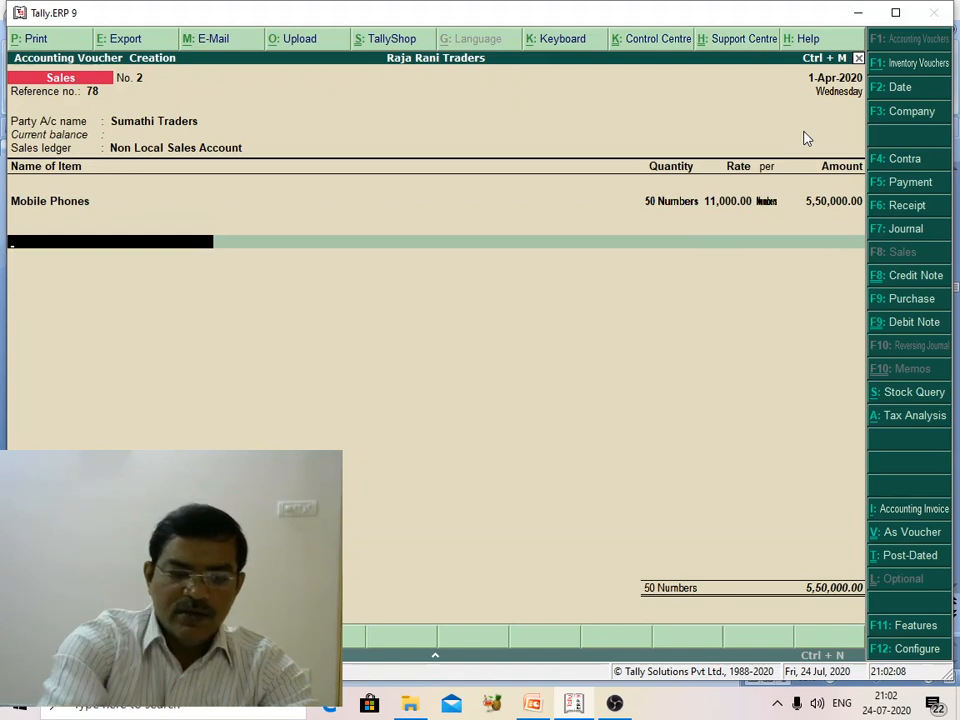
Add the I GST ACCOUNT ledger with its amount left blank, save the sales voucher, and leave voucher entry
text(I)
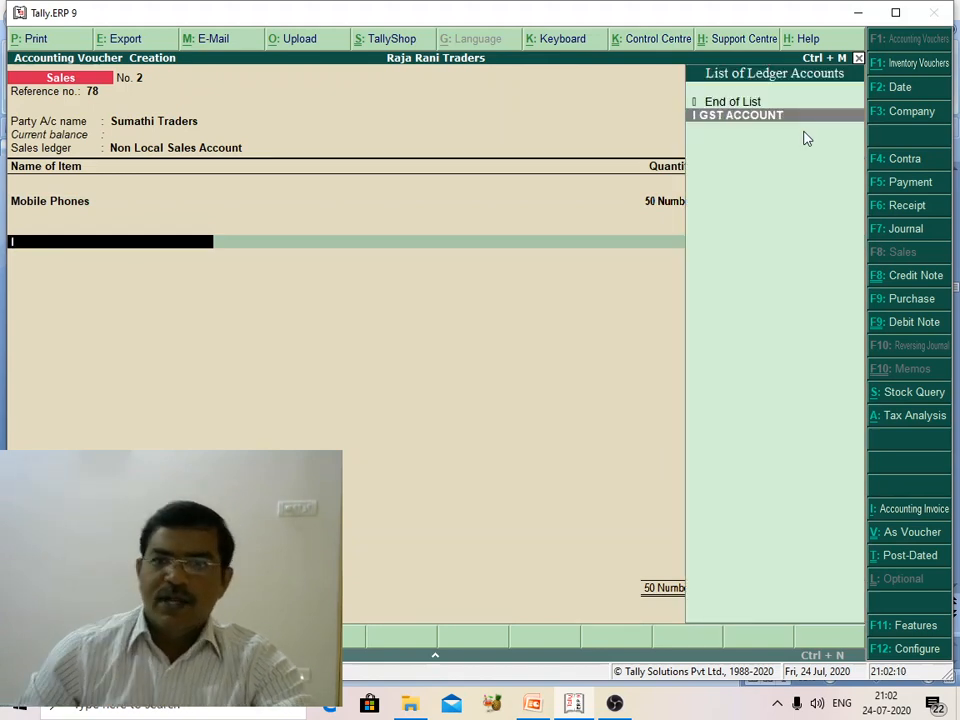
click(785, 114)
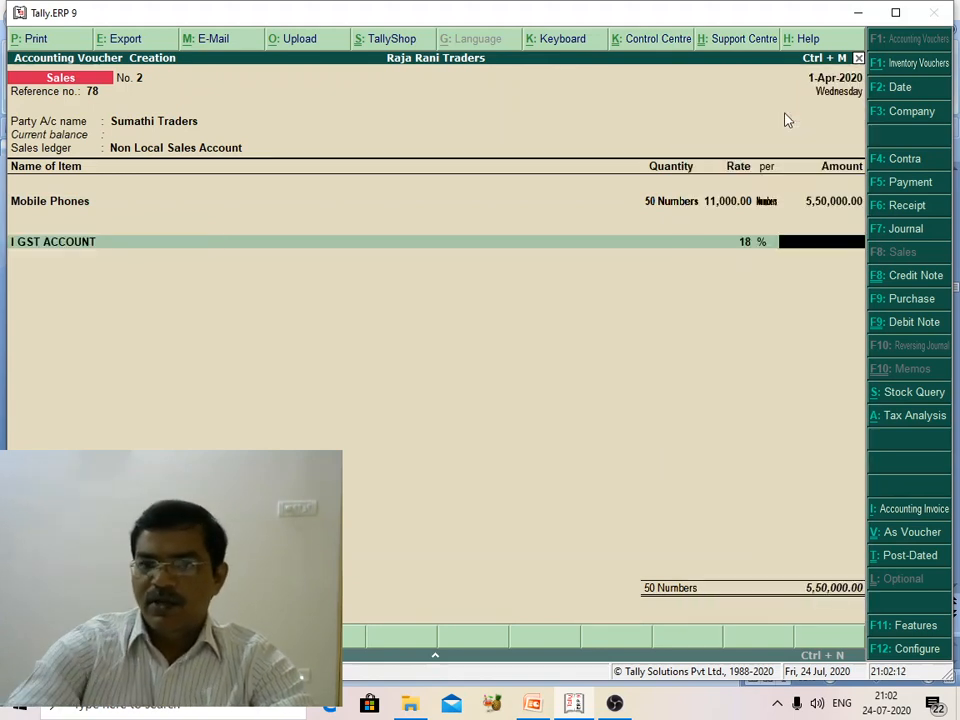
key(Return)
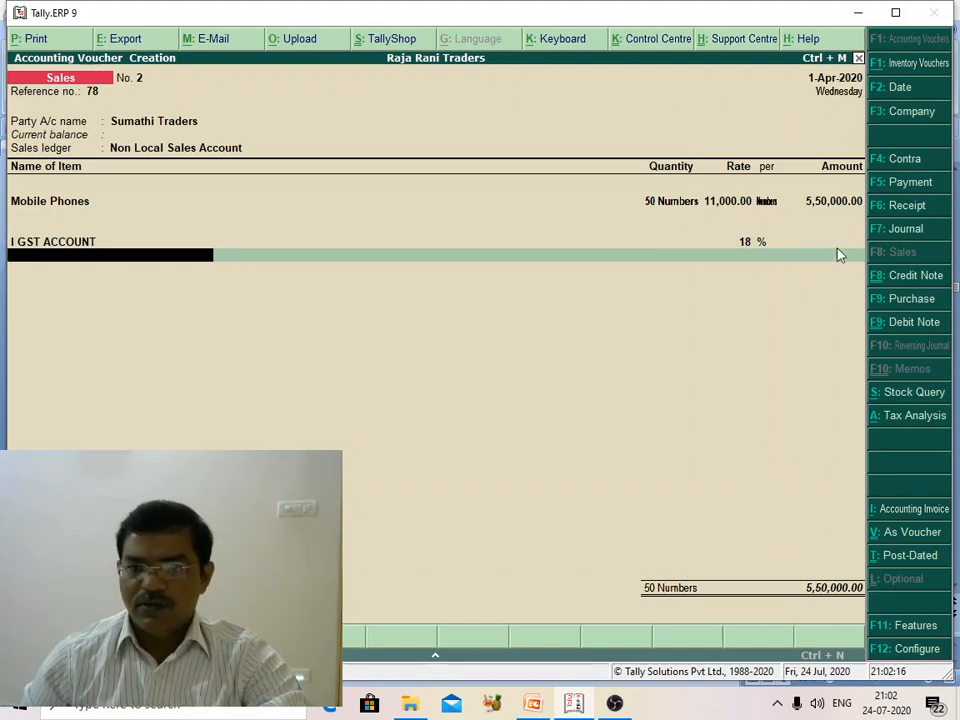
key(Return)
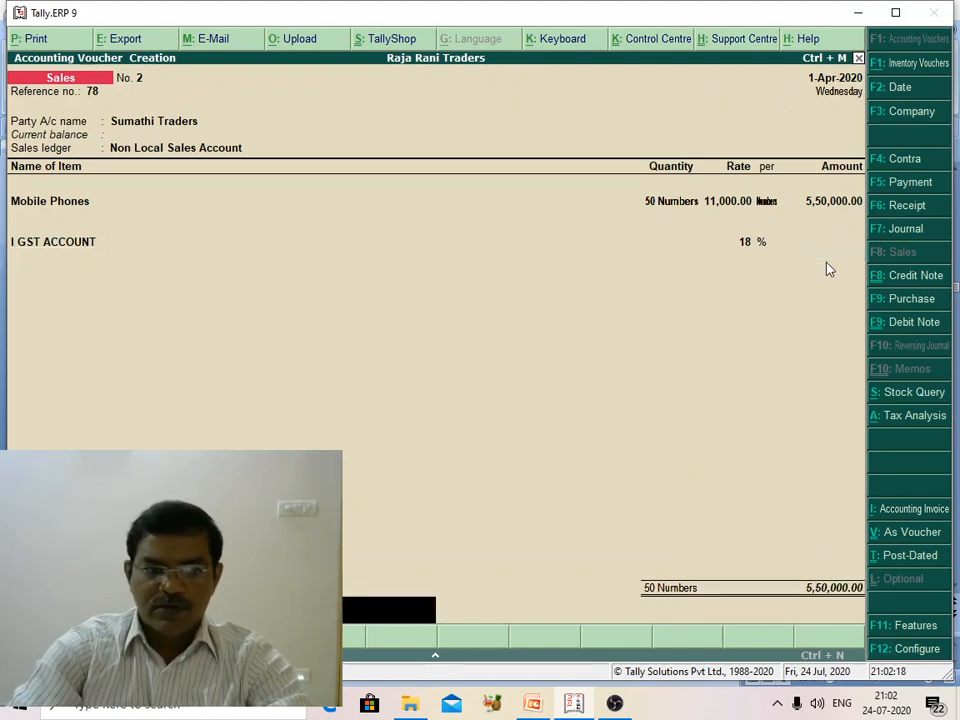
key(Return)
key(Return)
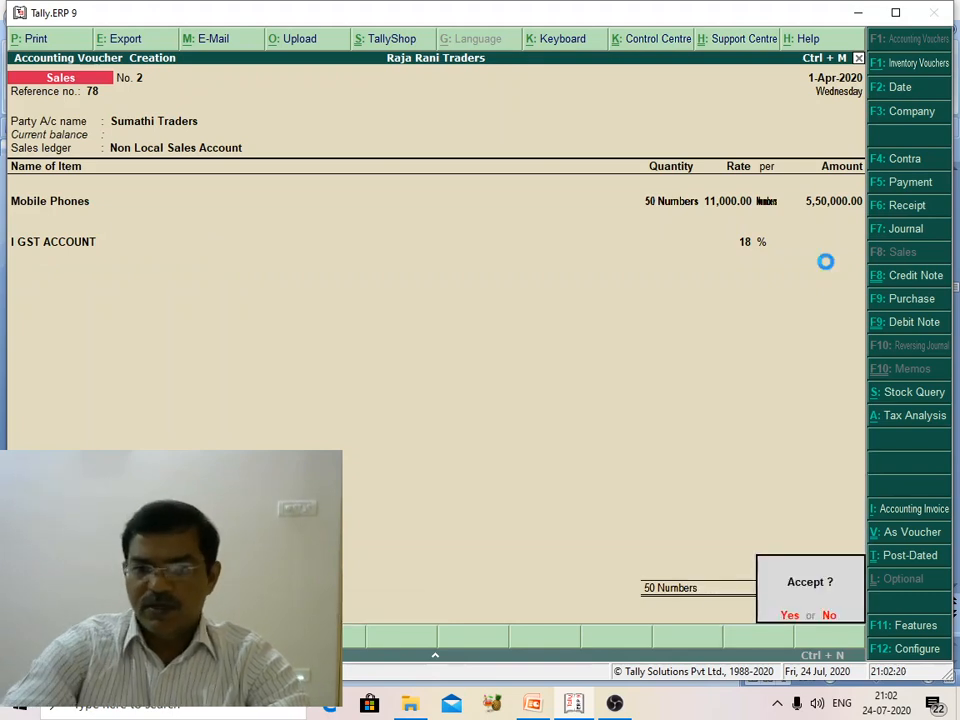
key(Return)
key(Escape)
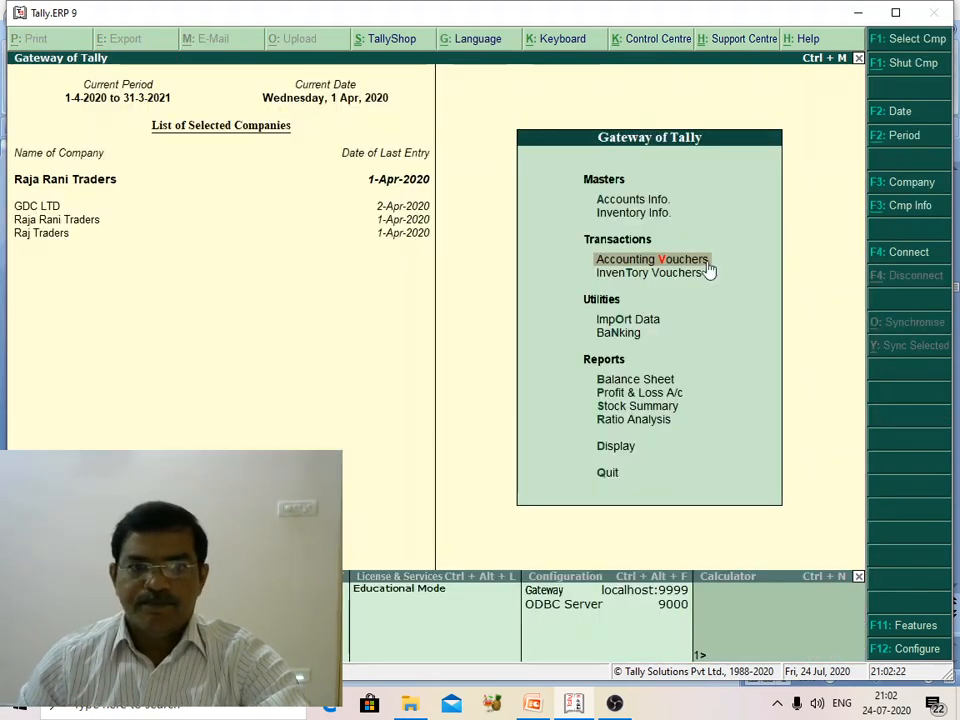
Open the I GST ACCOUNT ledger for alteration
click(625, 202)
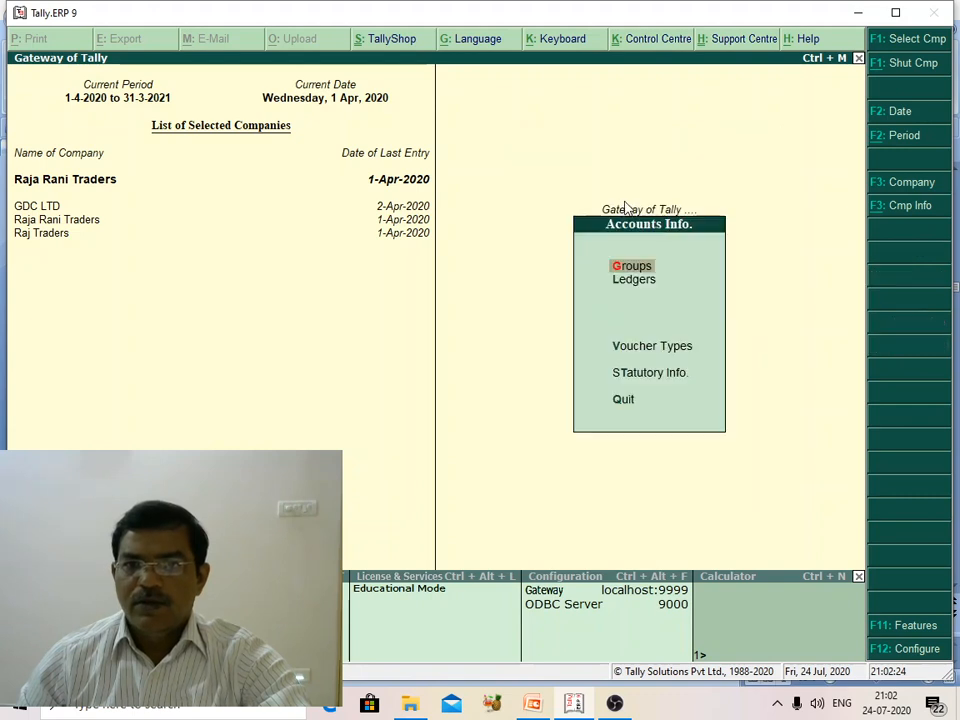
click(640, 283)
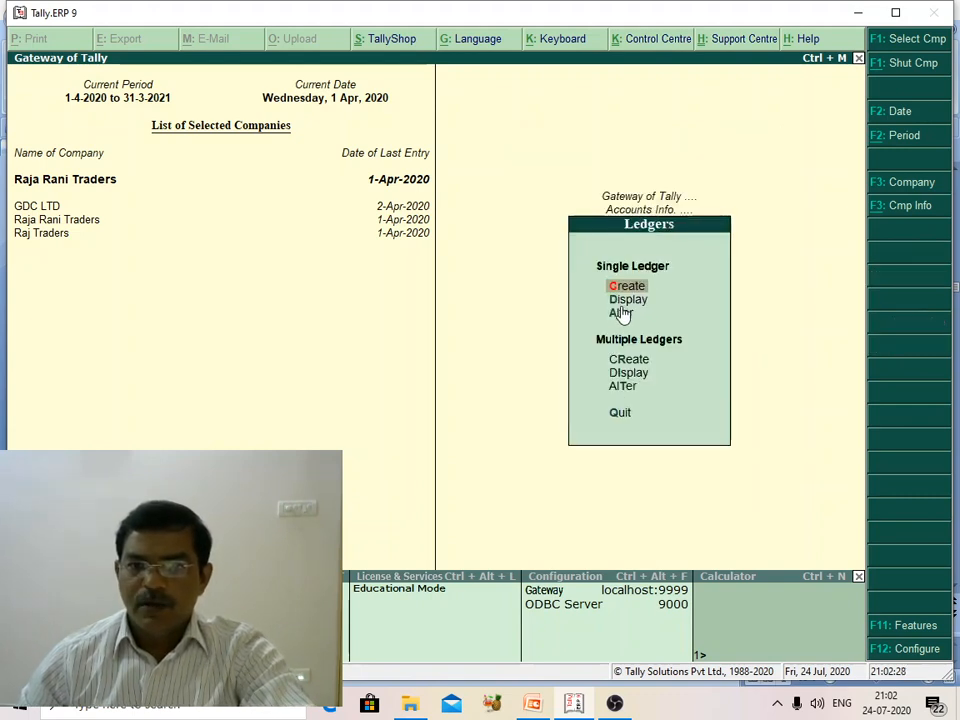
click(620, 313)
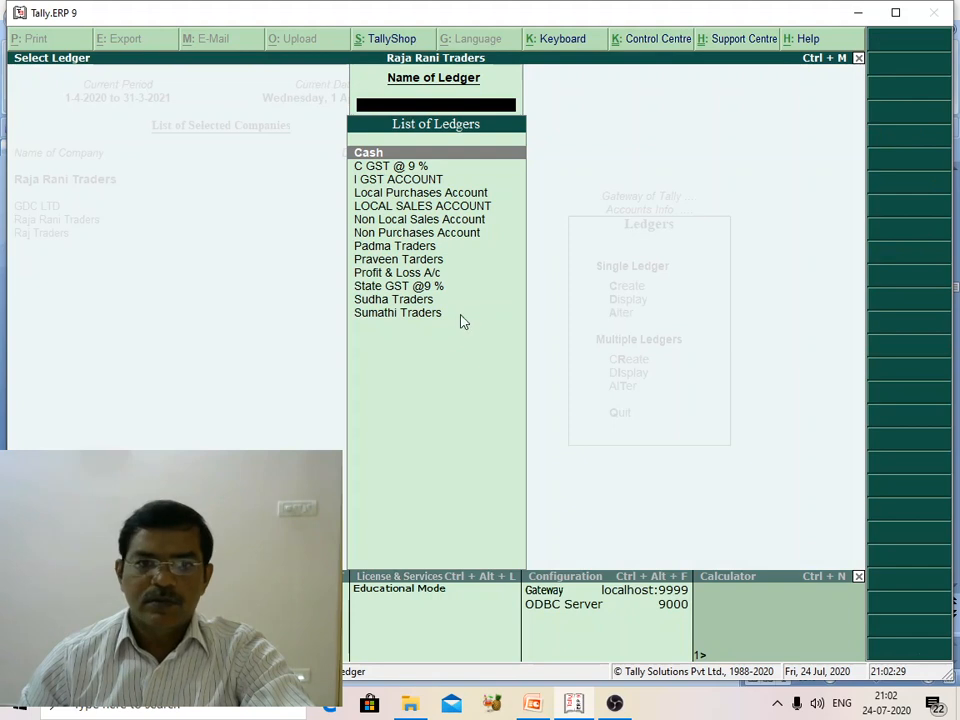
click(387, 182)
click(387, 182)
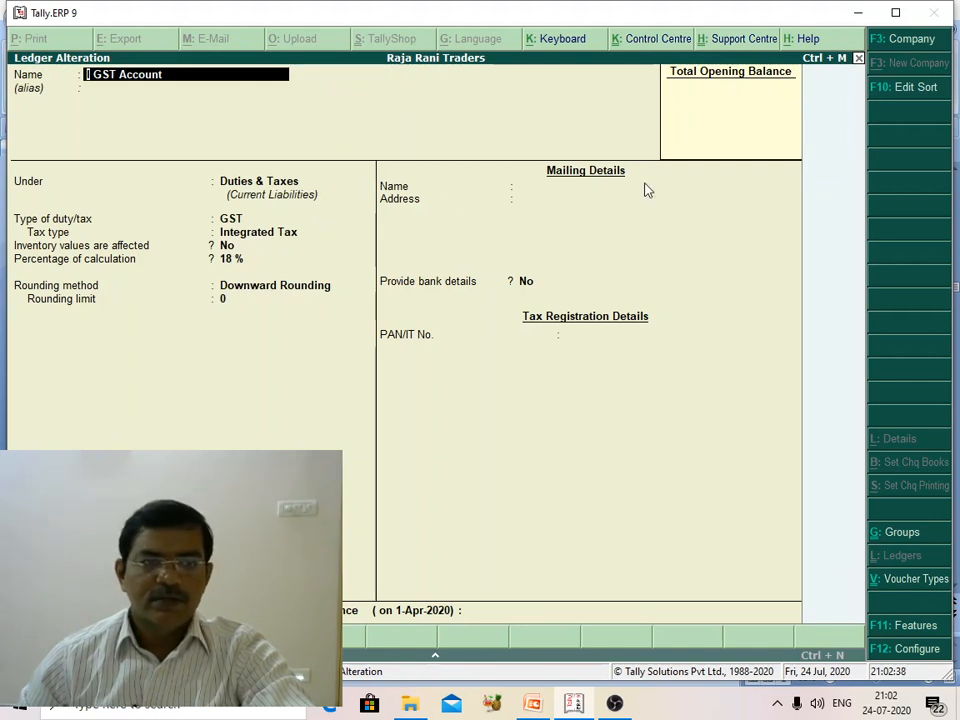
Review the I GST ledger's duty and tax settings, accept it with its existing values, and return to the Gateway of Tally
key(Return)
key(Return)
key(Return)
key(Return)
key(Return)
key(Return)
key(Return)
key(Return)
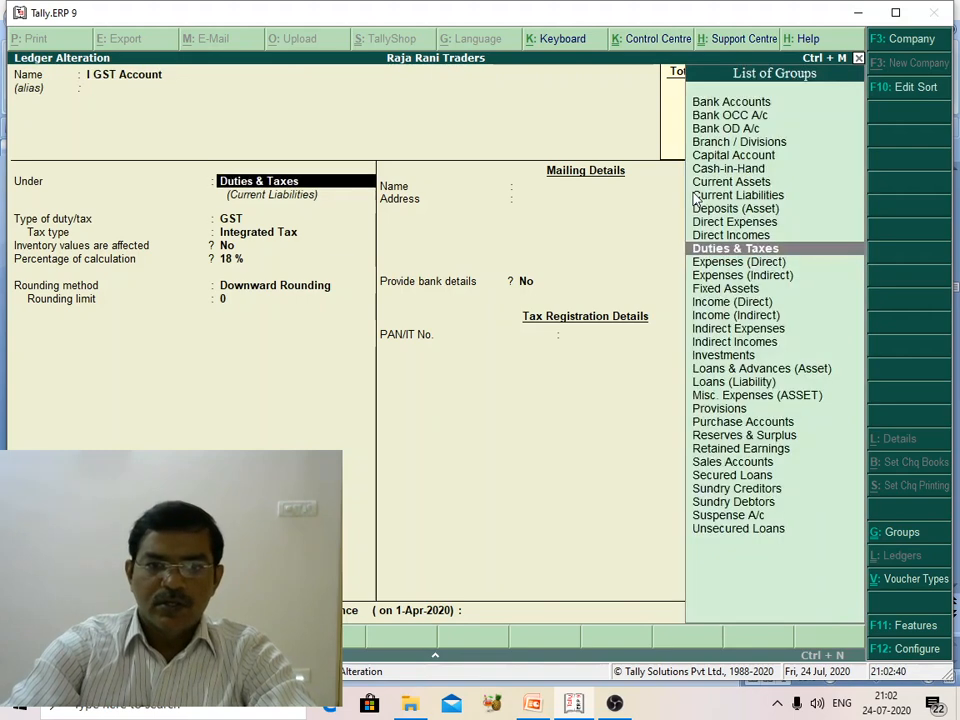
key(Return)
key(Return)
key(Return)
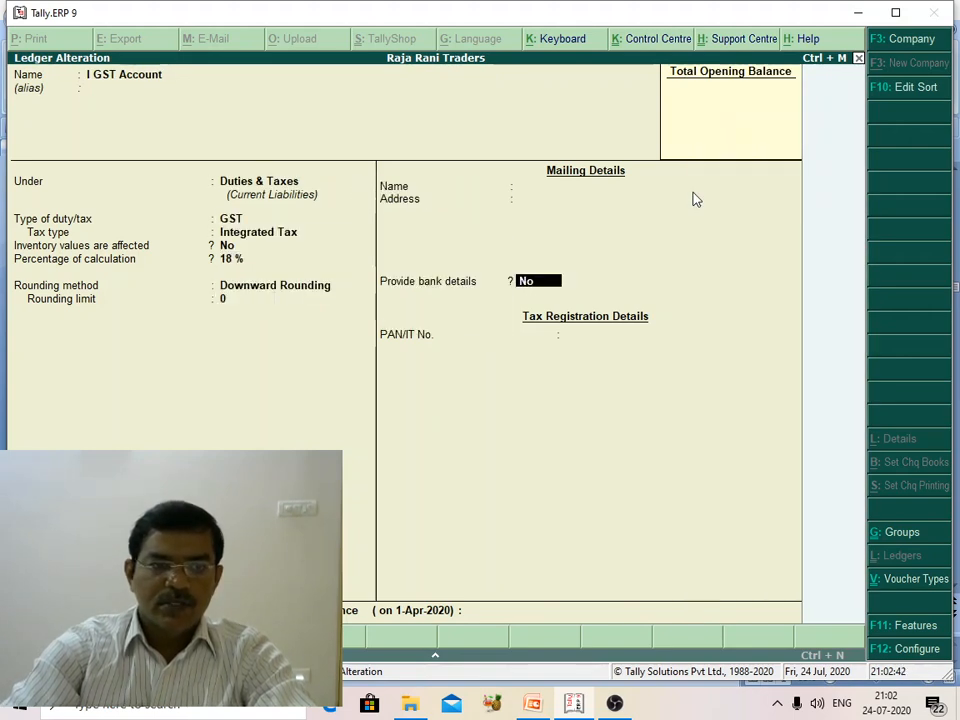
key(Return)
key(Return)
key(Return)
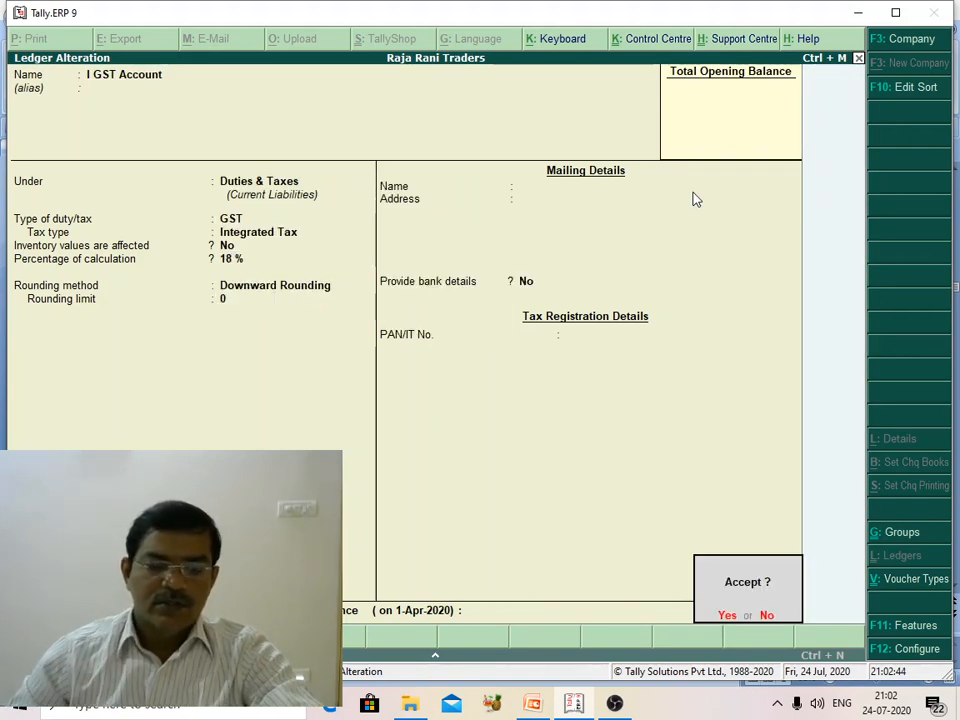
key(Return)
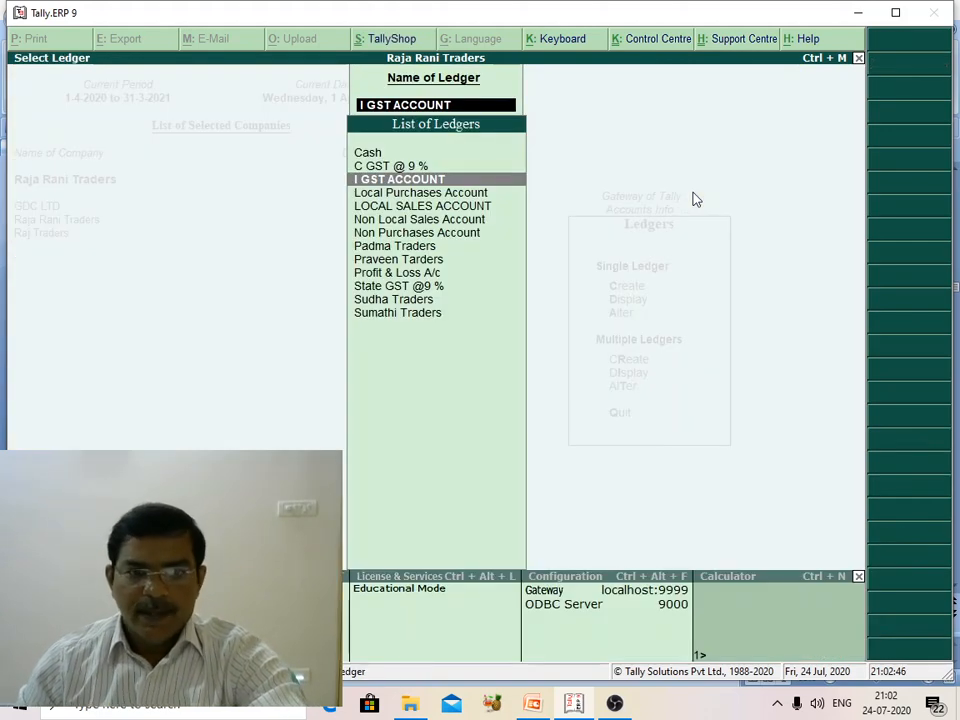
key(Escape)
key(Escape)
key(Escape)
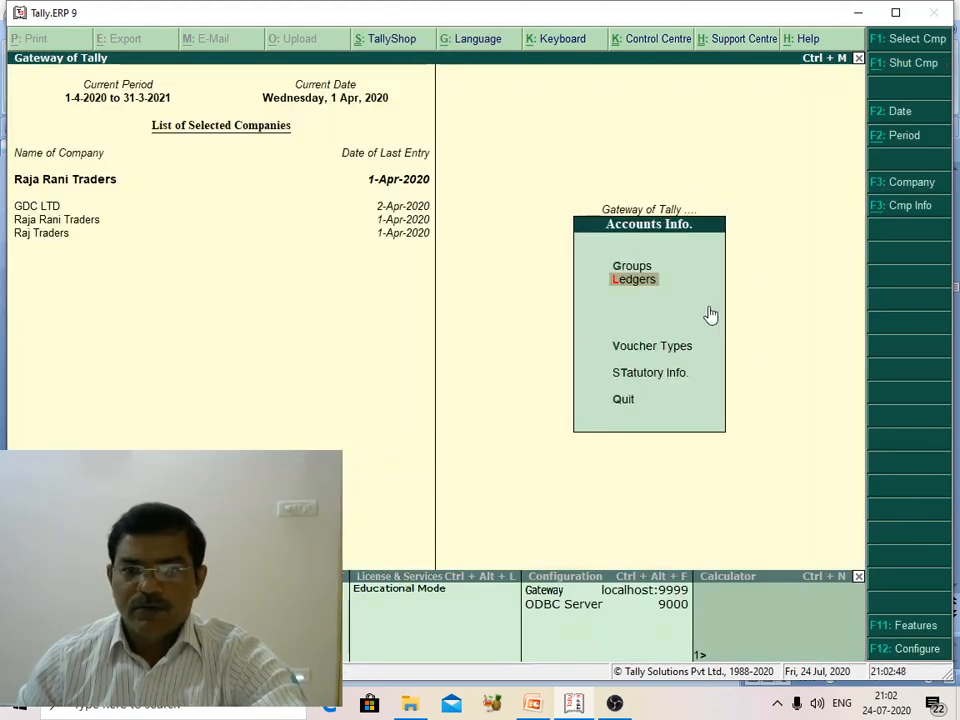
key(Escape)
Open the Mobile Phones stock item for alteration and enable setting its GST details
click(628, 214)
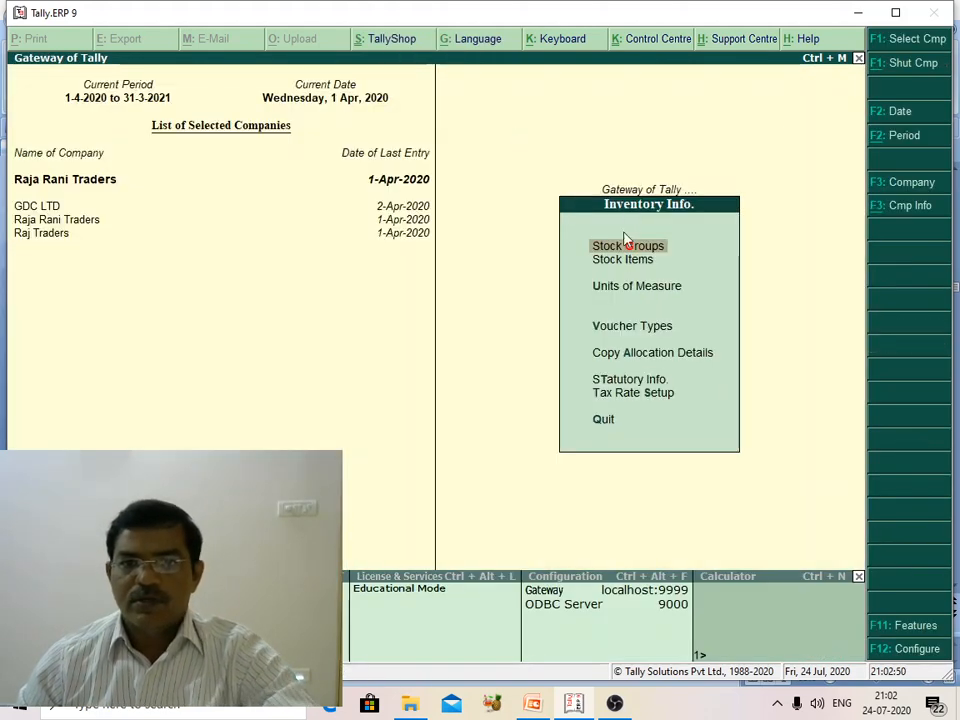
click(617, 262)
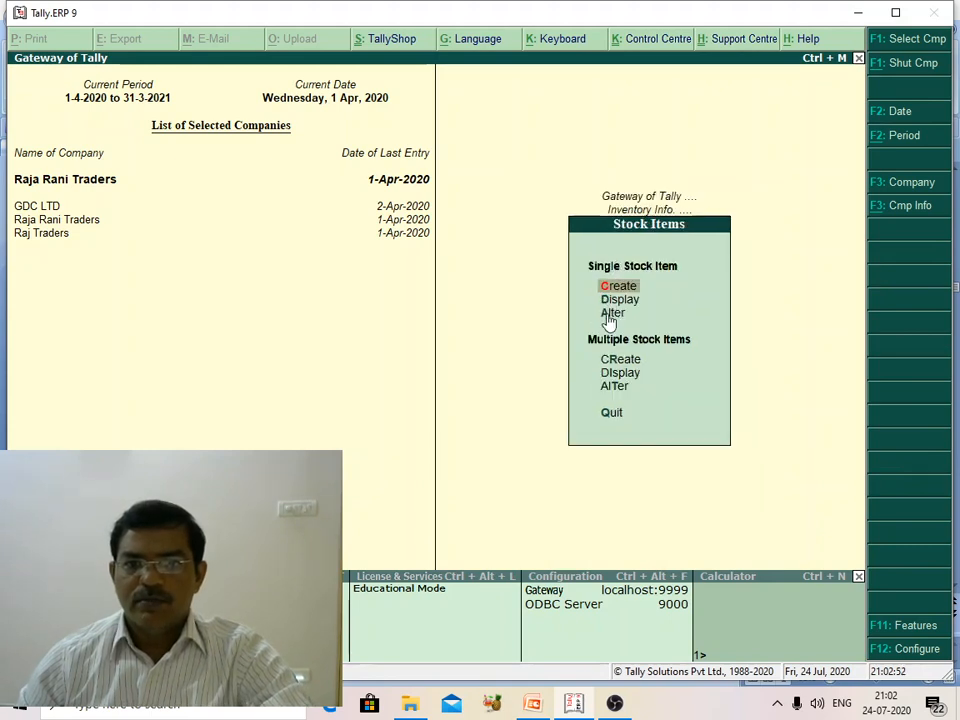
click(607, 314)
click(607, 315)
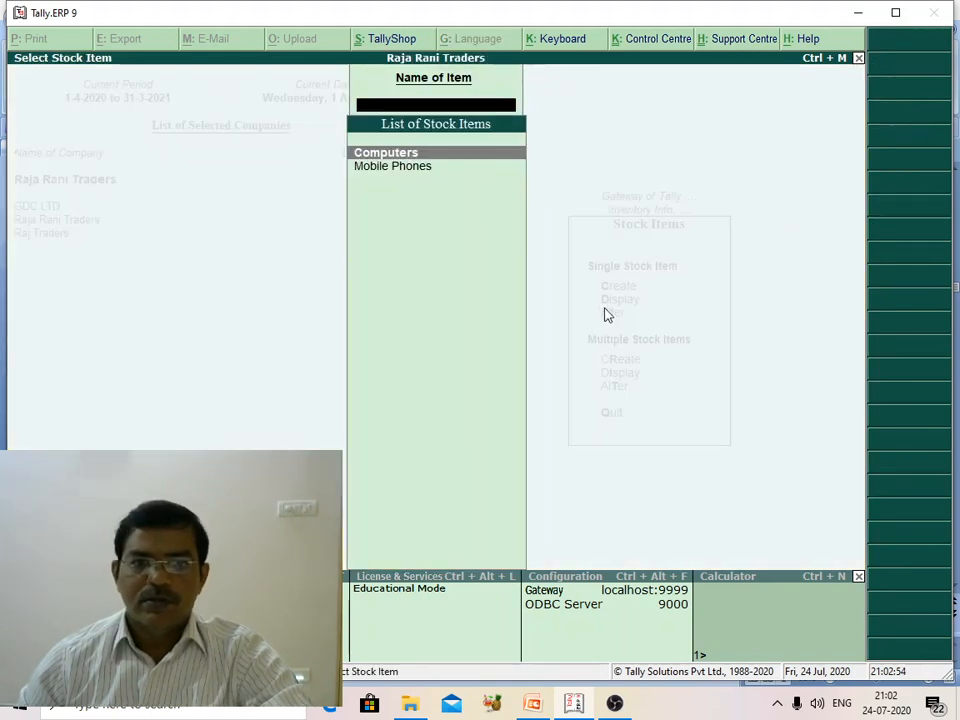
click(403, 167)
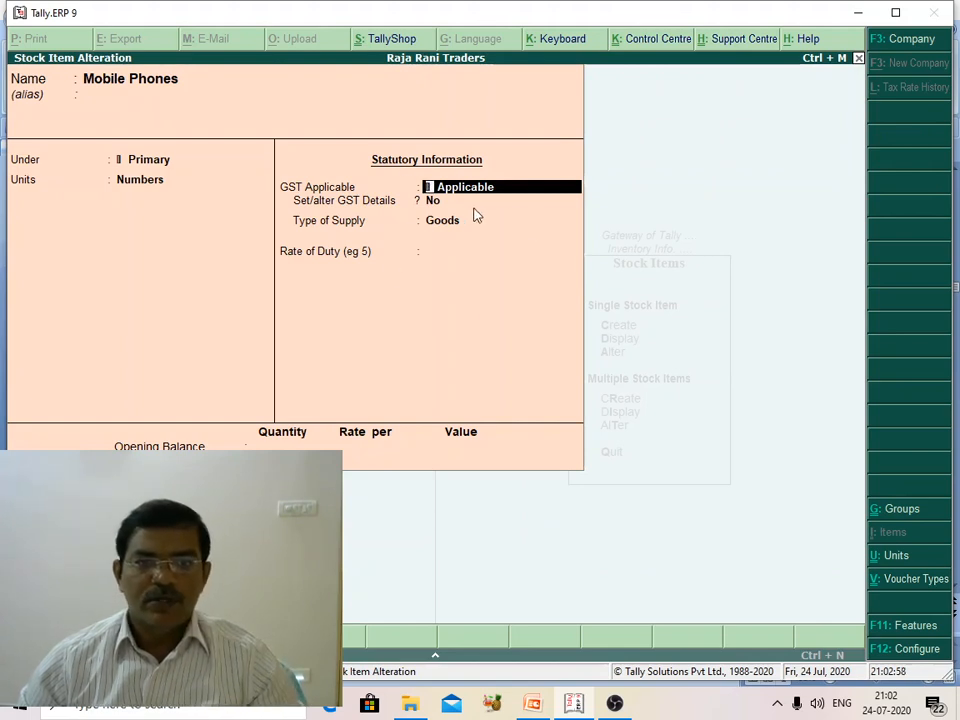
key(Return)
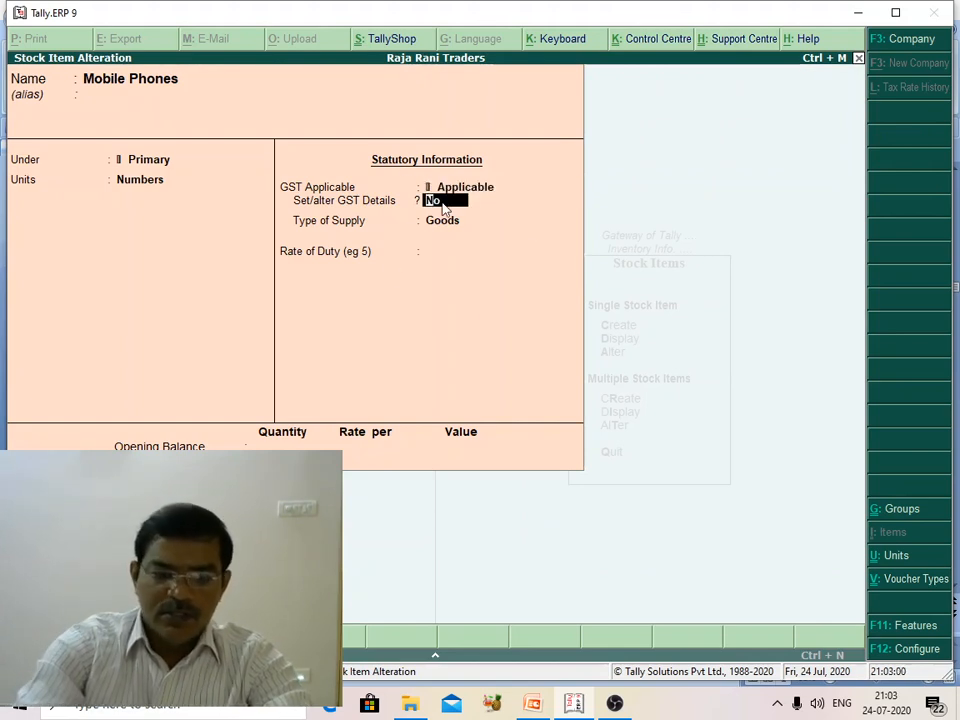
key(y)
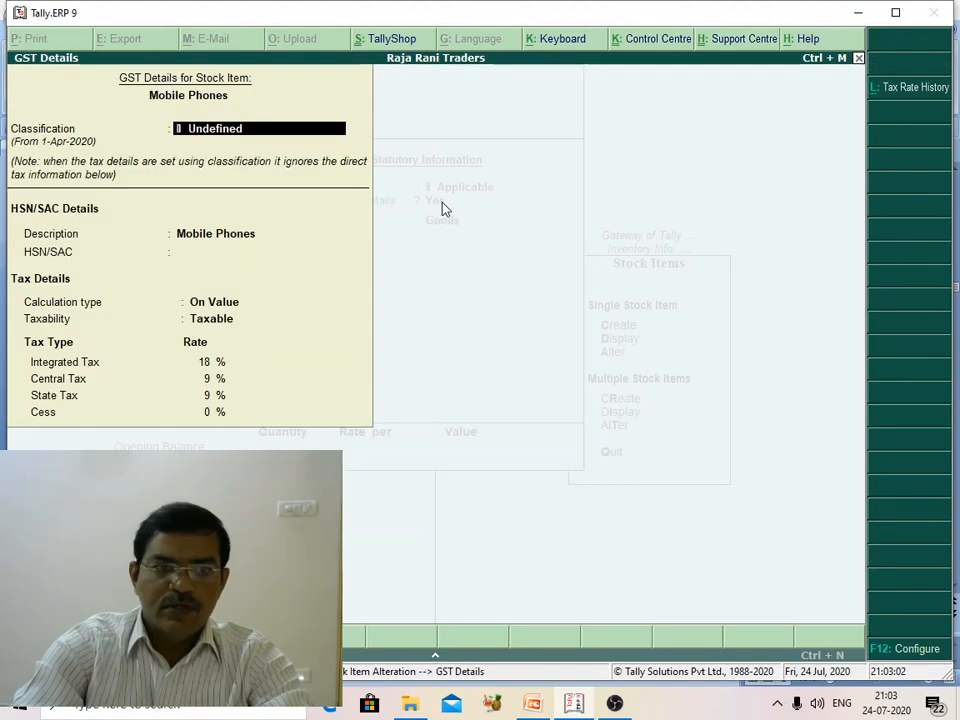
Set the HSN/SAC code of Mobile Phones to 123, keep the existing tax details, and make the change applicable from 1-Apr-2020
key(Return)
key(Return)
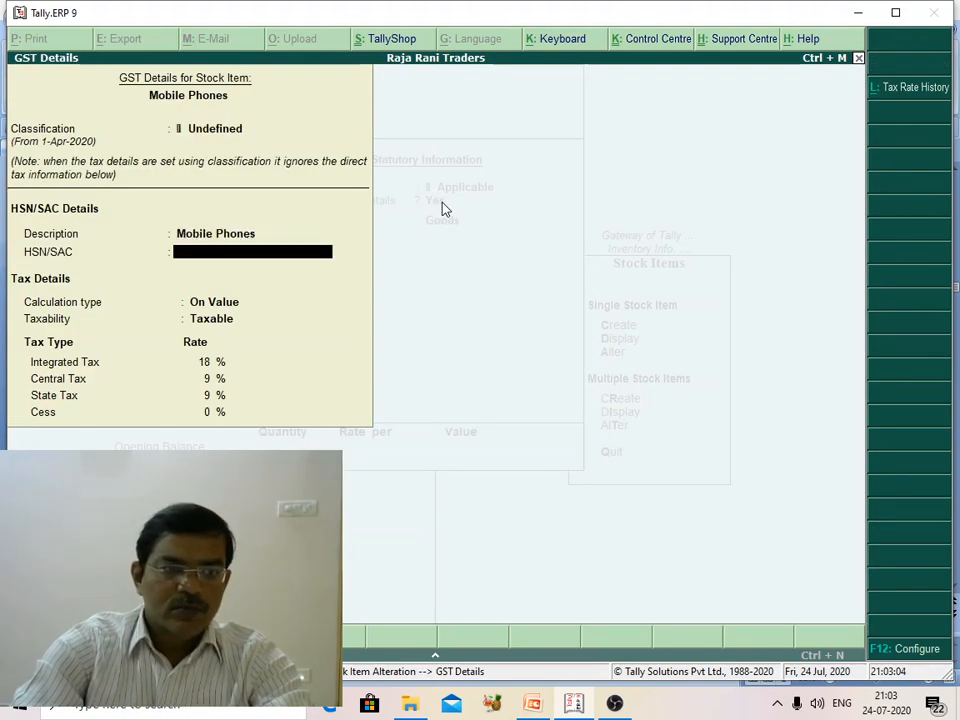
text(123)
key(Return)
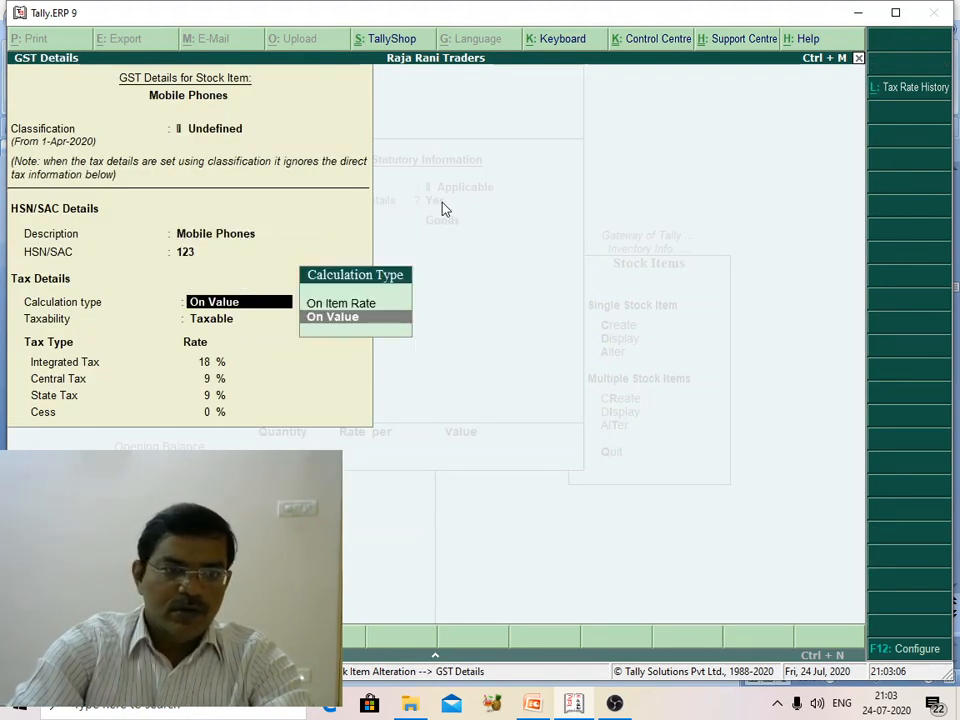
key(Return)
key(Return)
key(Return)
key(Return)
key(Return)
key(Return)
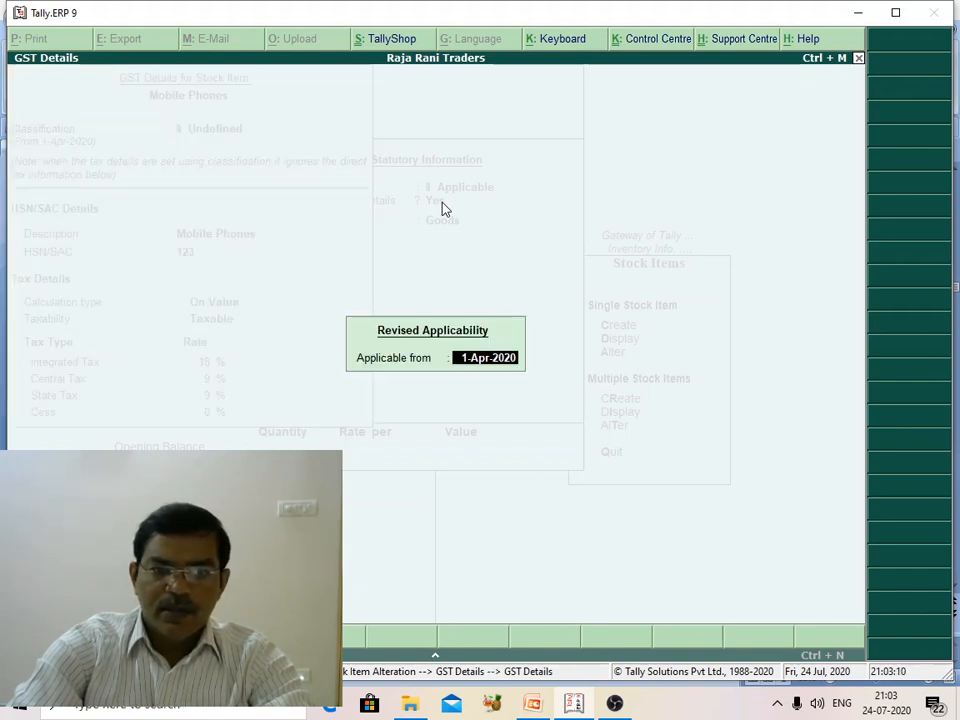
key(Return)
key(Return)
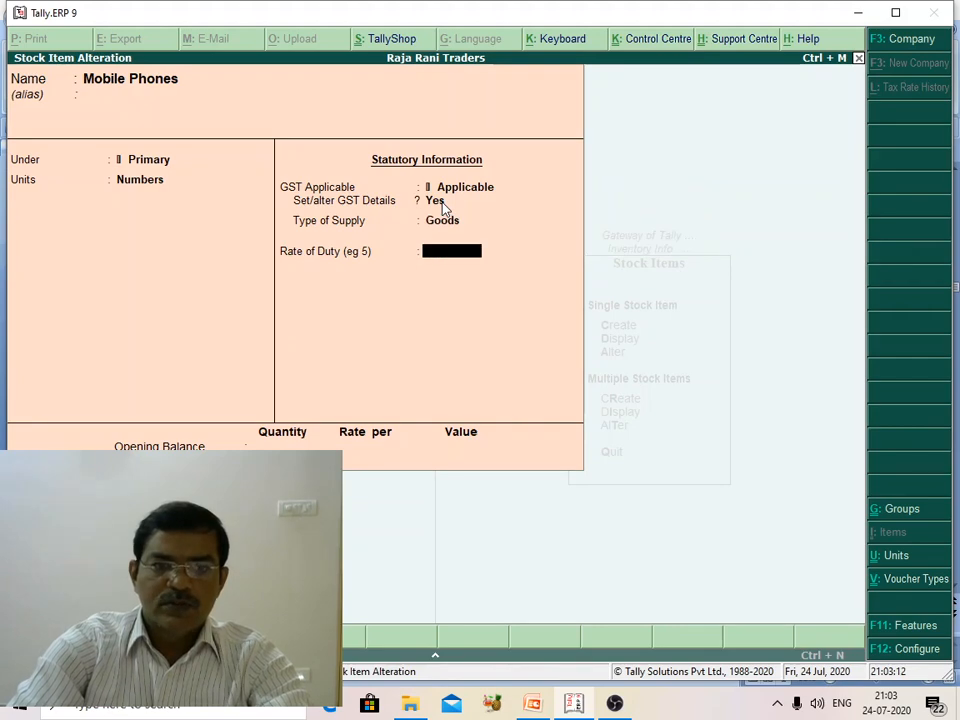
Save the Mobile Phones stock item without entering a rate of duty or opening balance, and return to the Gateway of Tally
key(Return)
key(Return)
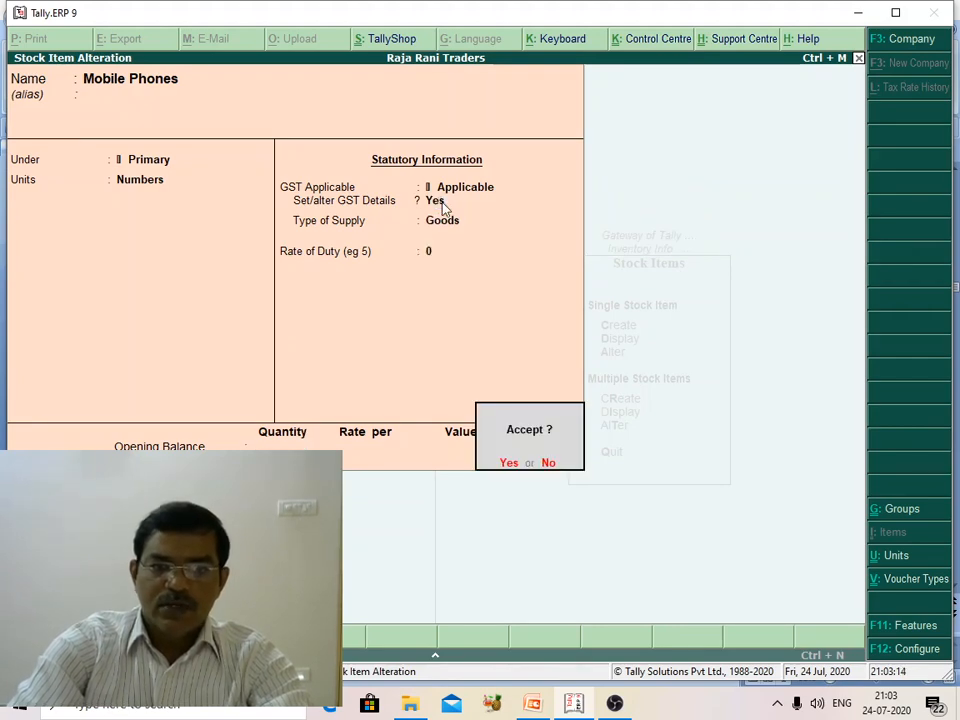
key(Return)
key(Escape)
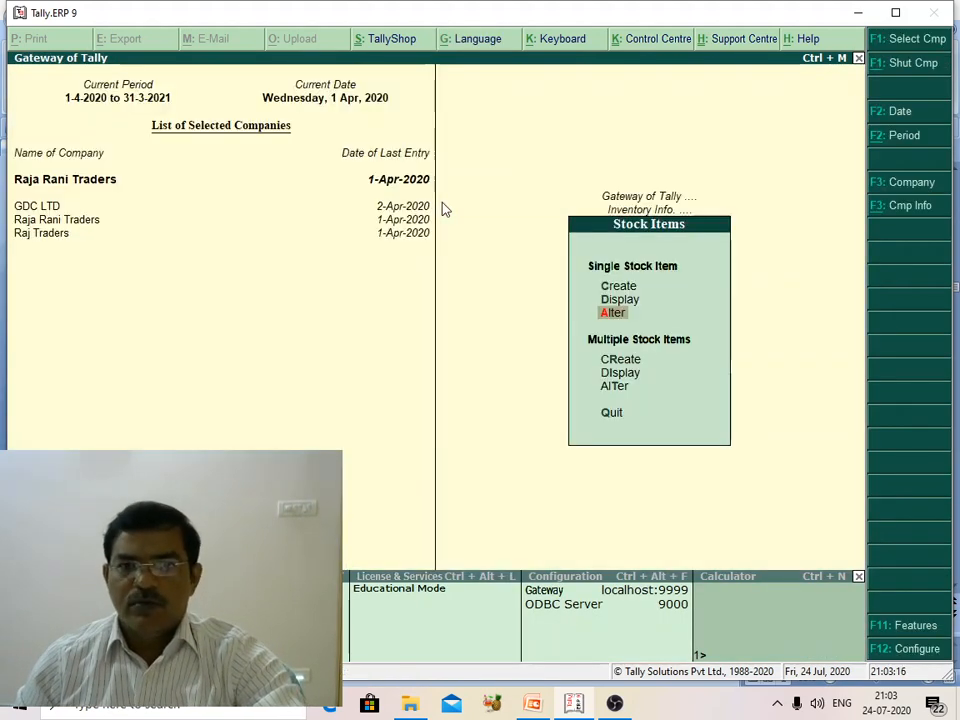
key(Escape)
key(Escape)
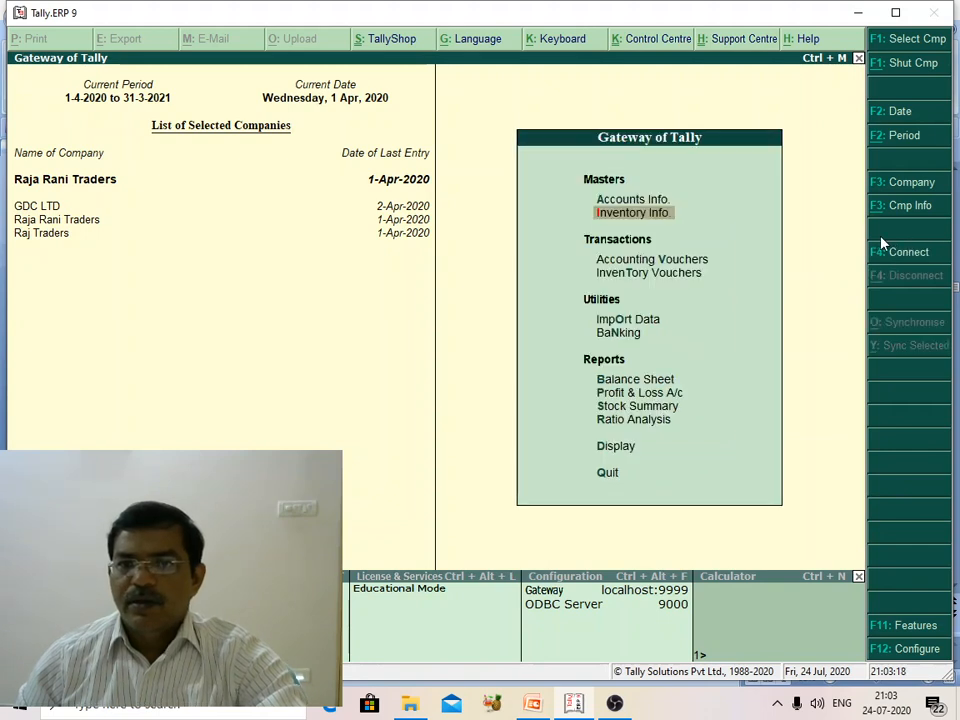
Start a sales voucher with reference number 89 and Sumathi Traders as the party account
click(701, 256)
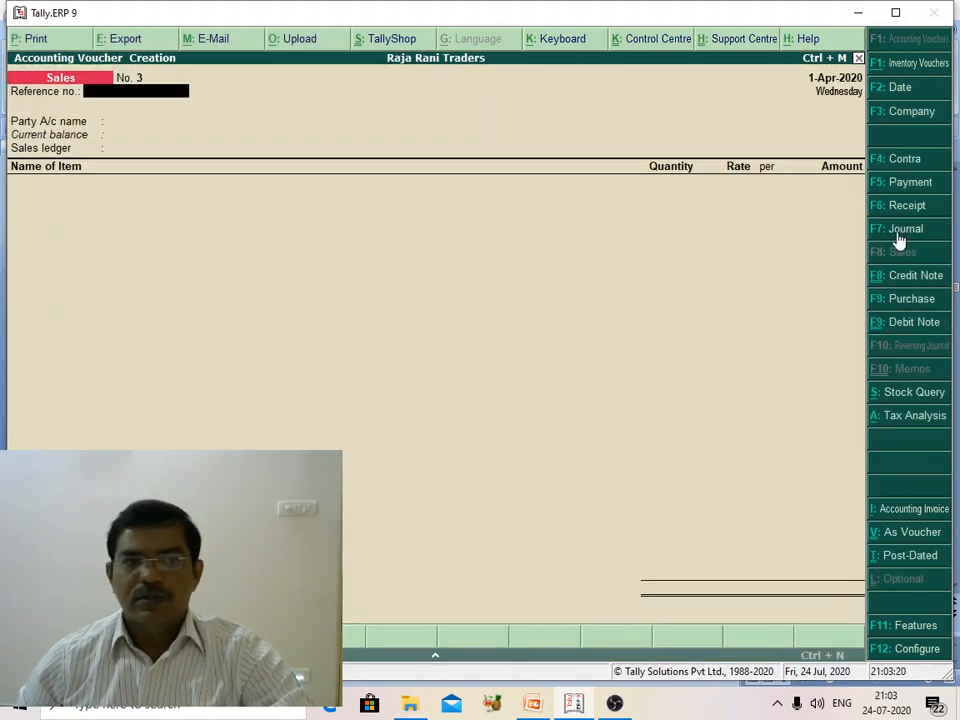
text(89)
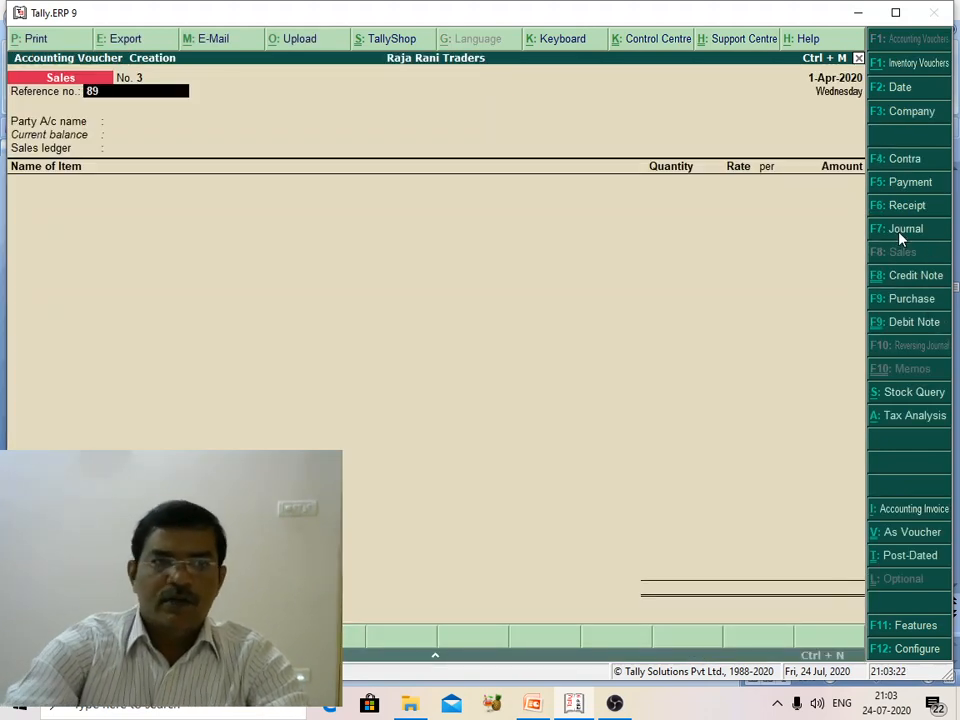
key(Return)
key(Down)
key(Down)
key(Down)
key(Down)
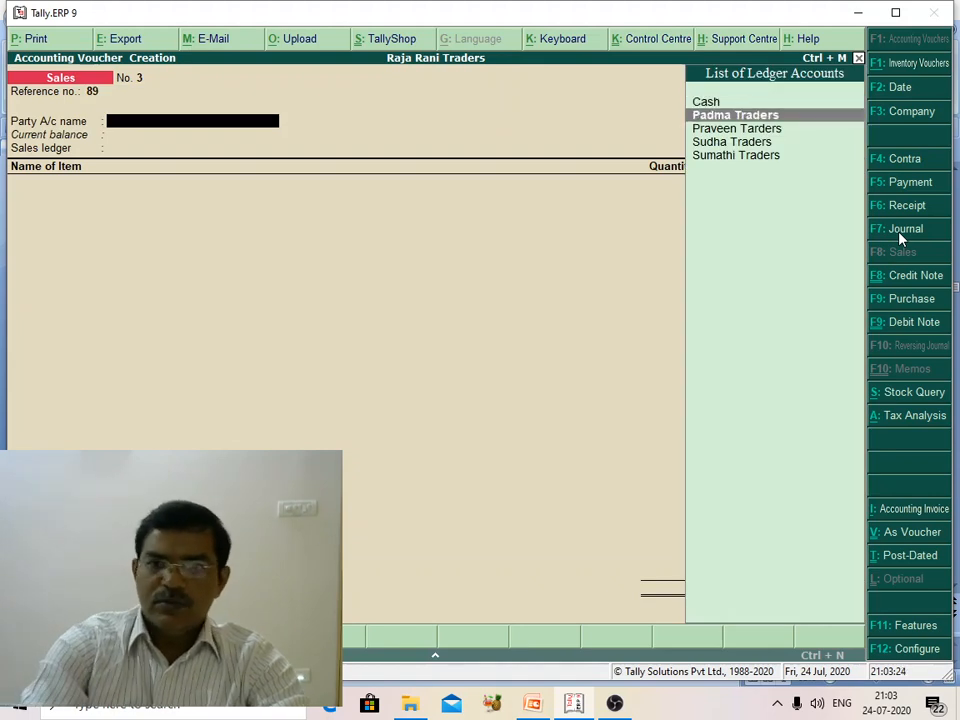
key(Return)
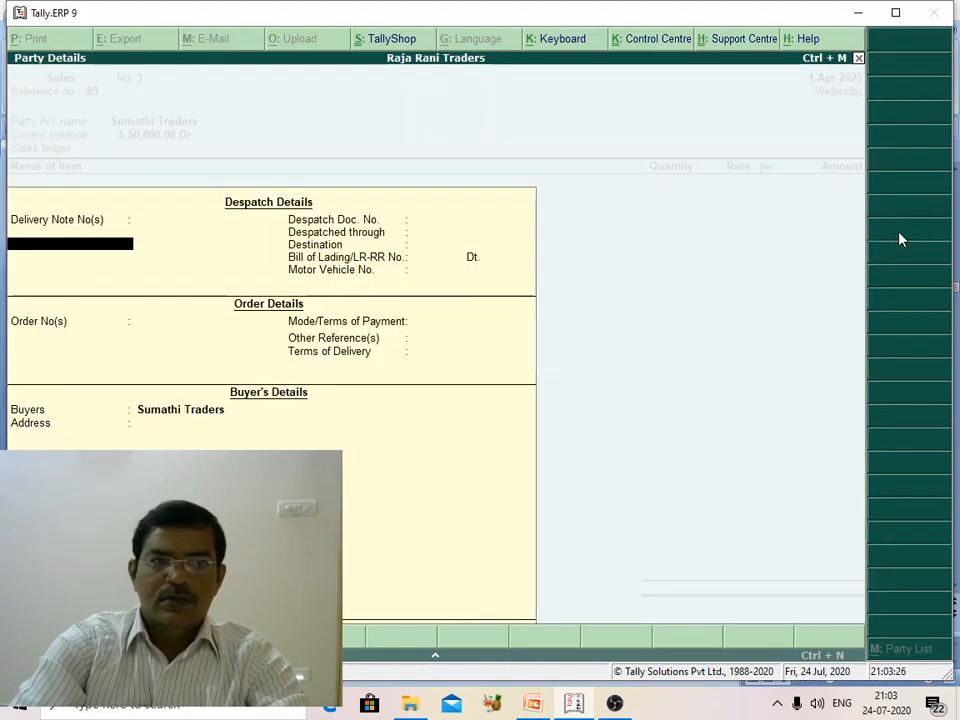
Accept the buyer's details with despatch and order fields blank, and select Non Local Sales Account as the sales ledger
key(Return)
key(Return)
key(Return)
key(Return)
key(Return)
key(Return)
key(Return)
key(Return)
key(Return)
key(Return)
key(Return)
key(Return)
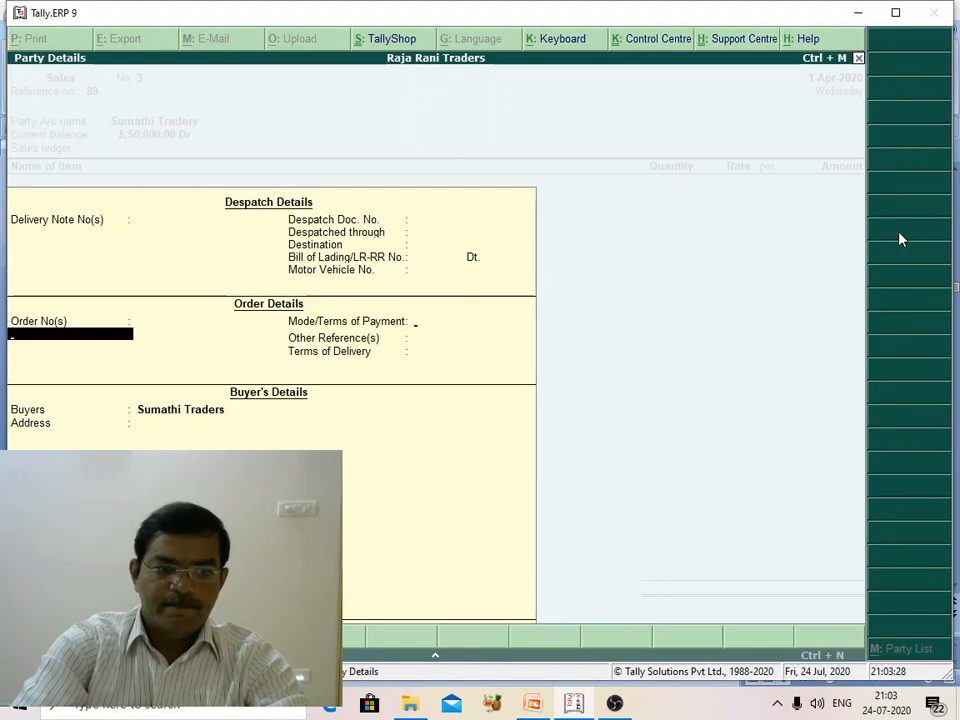
key(Return)
key(Return)
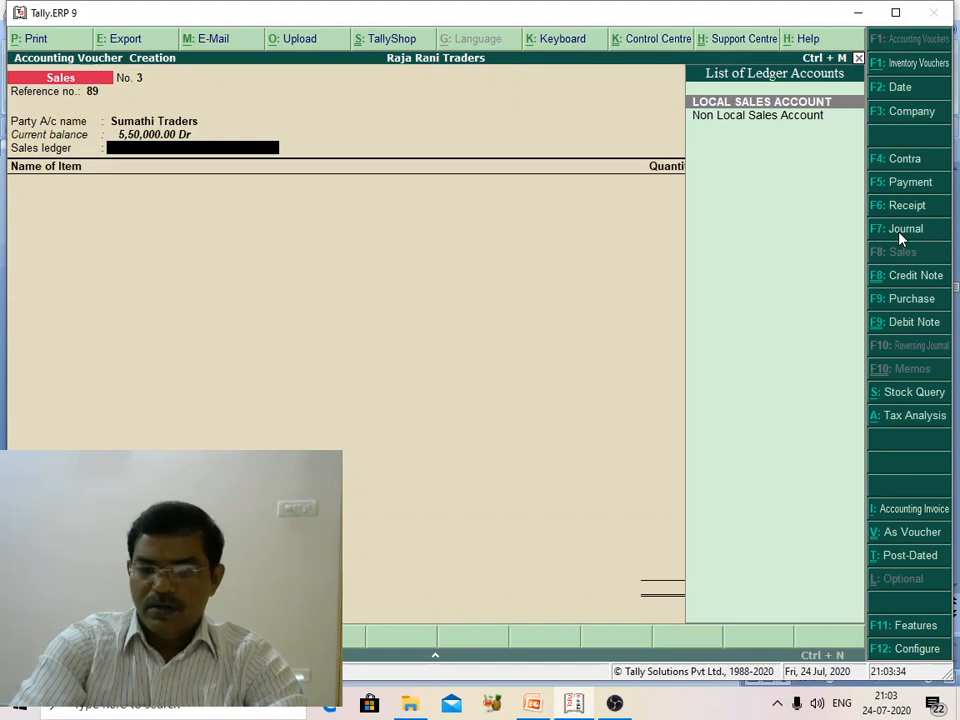
key(Down)
key(Return)
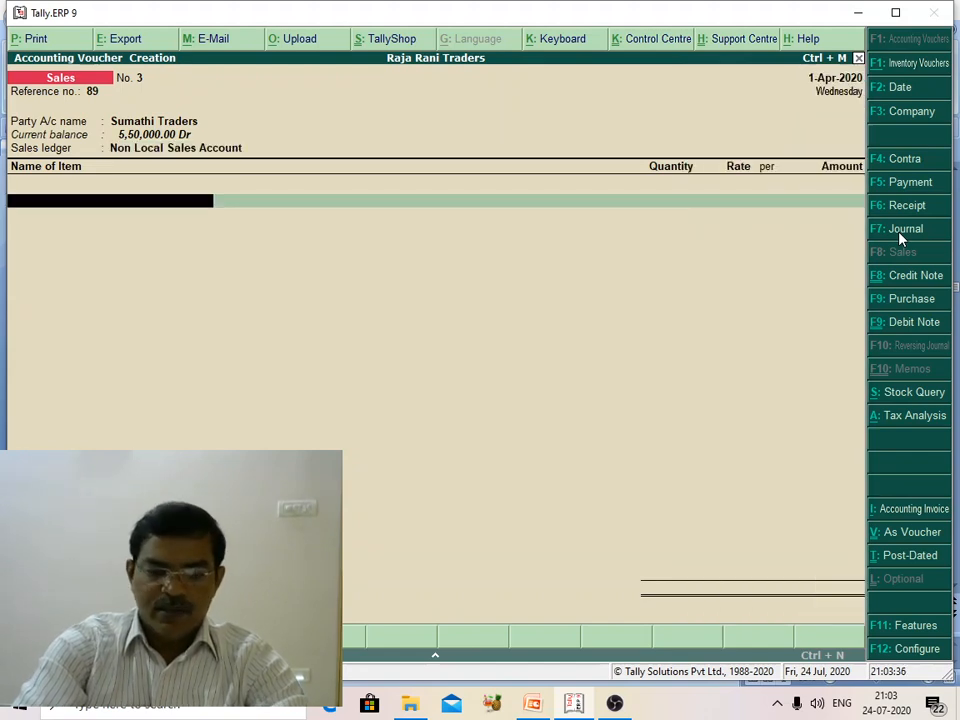
Add 10 Numbers of Mobile Phones at a rate of 12,500 to the sales voucher
text(M)
key(Return)
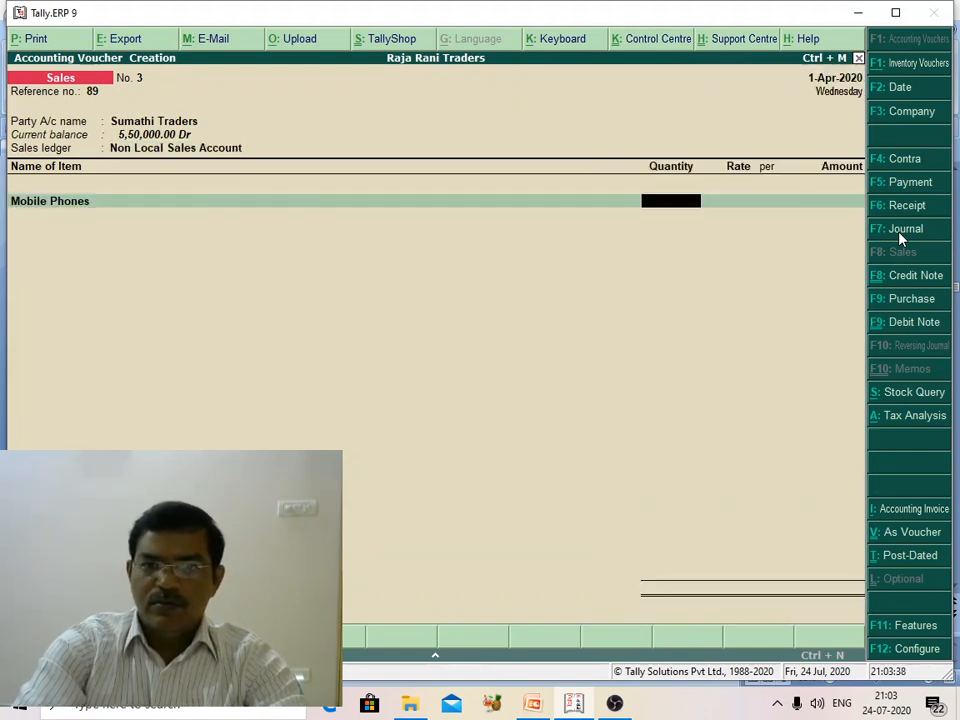
text(1)
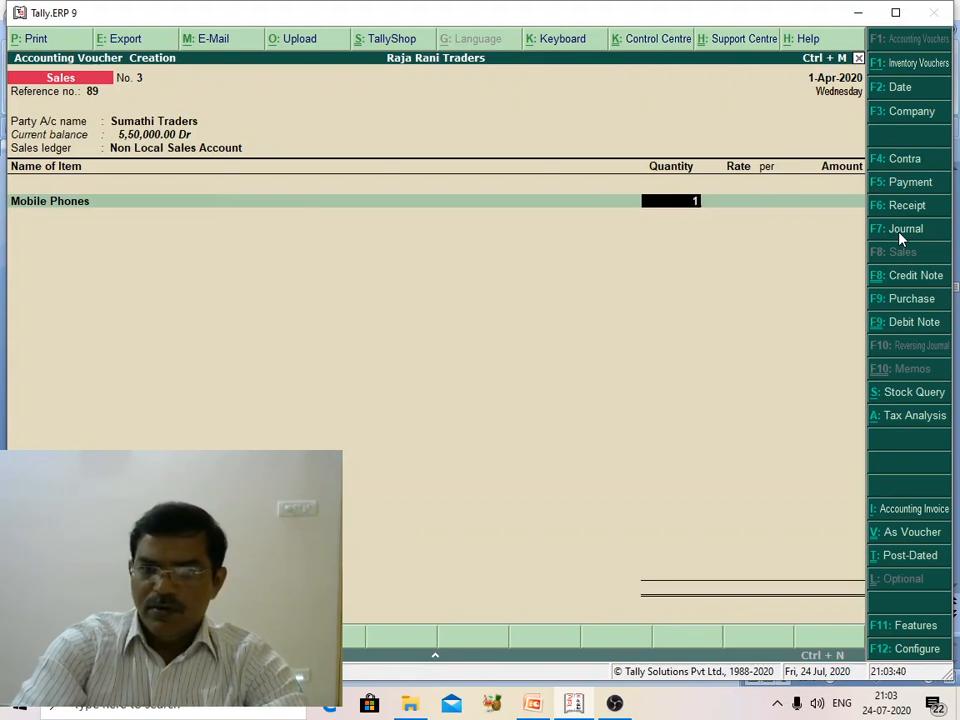
text(0)
key(Return)
text(12500)
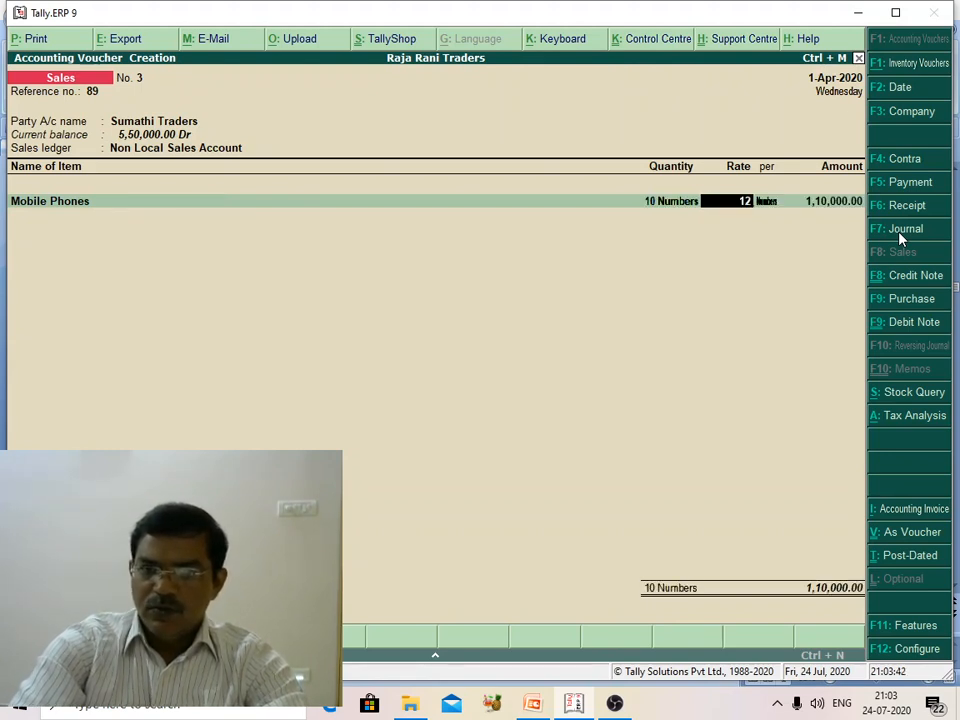
key(Return)
key(Return)
Add the I GST ACCOUNT ledger below the Mobile Phones line, leaving its amount blank
key(Return)
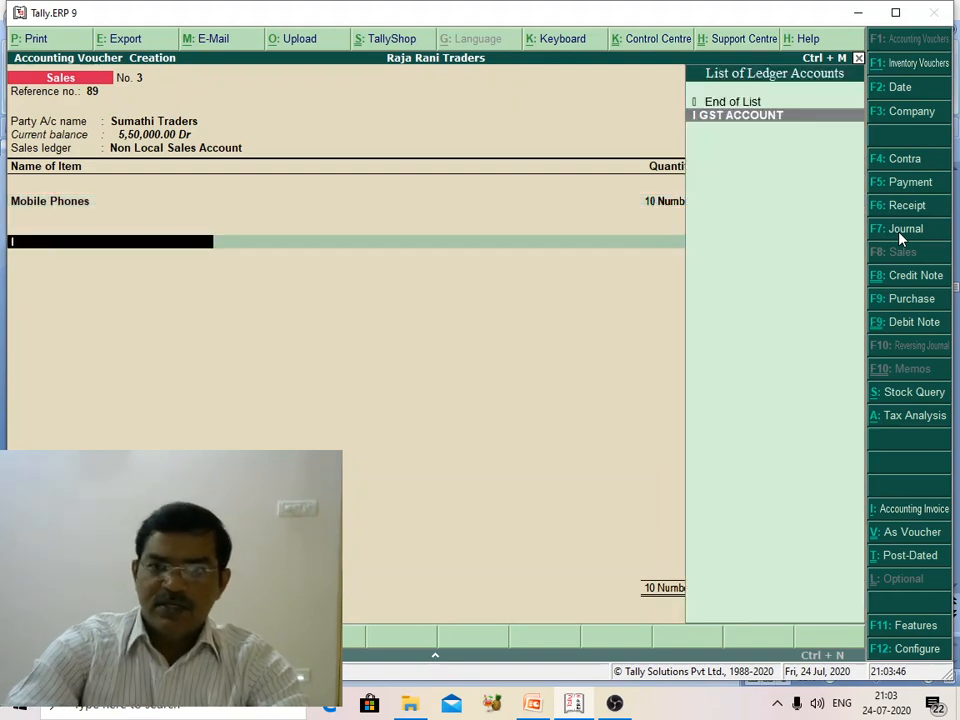
key(Return)
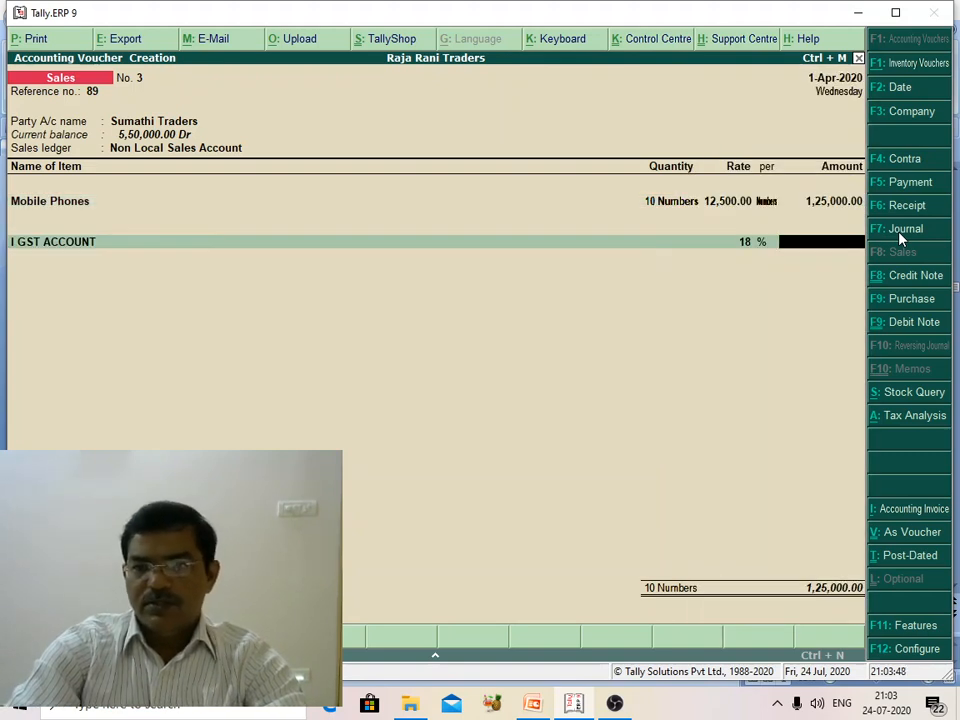
key(Return)
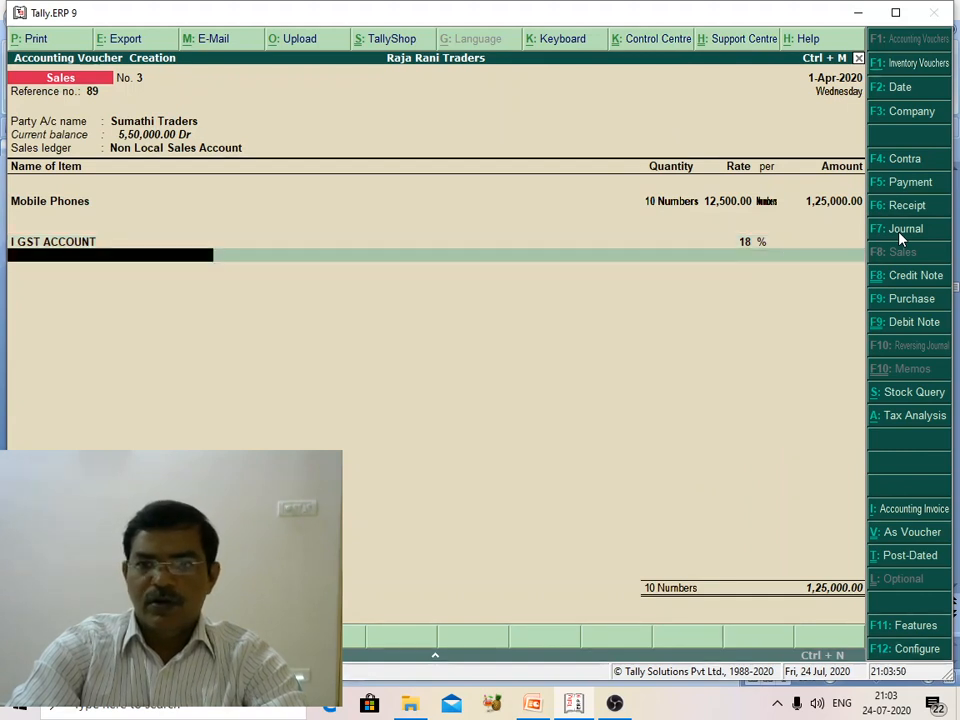
Close the ledger list below I GST ACCOUNT, leave the narration blank, and save the sales voucher for Sumathi Traders
key(Return)
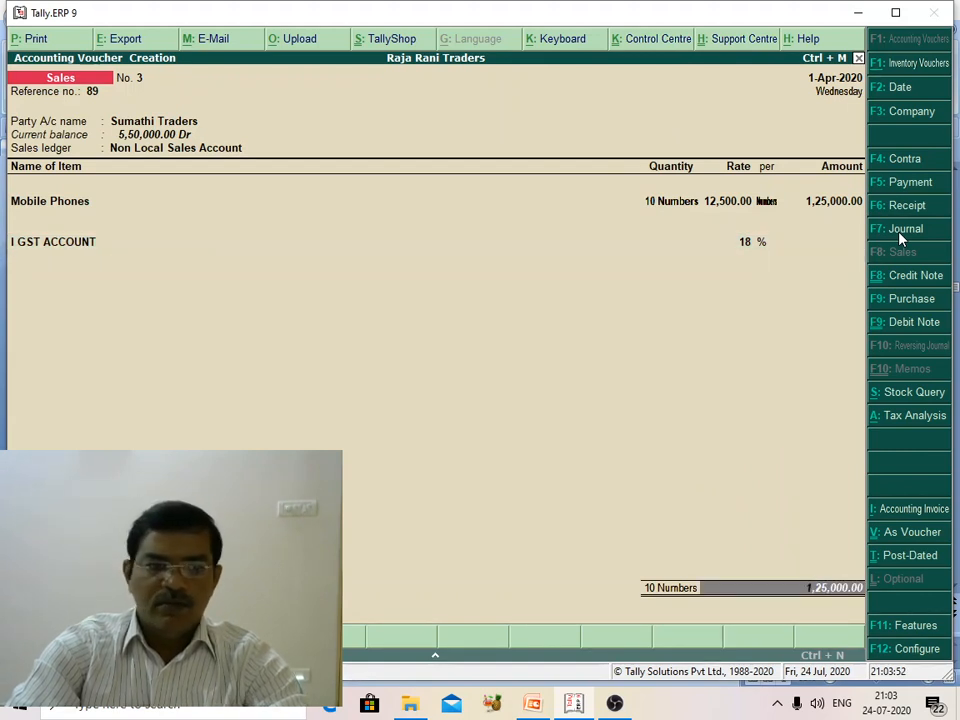
key(Return)
key(Return)
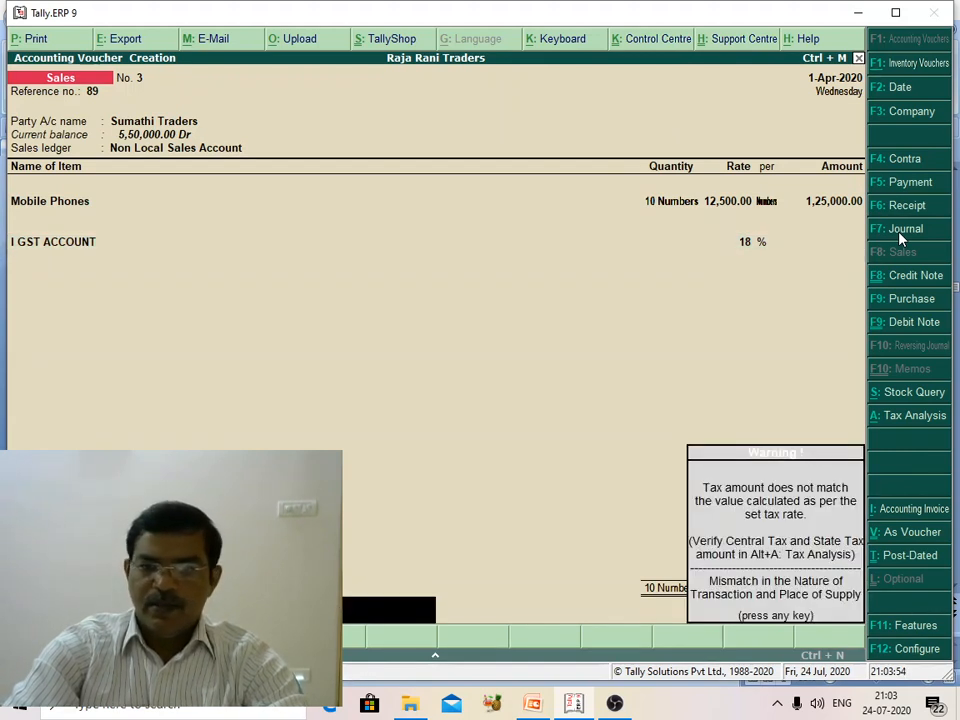
key(Return)
key(Return)
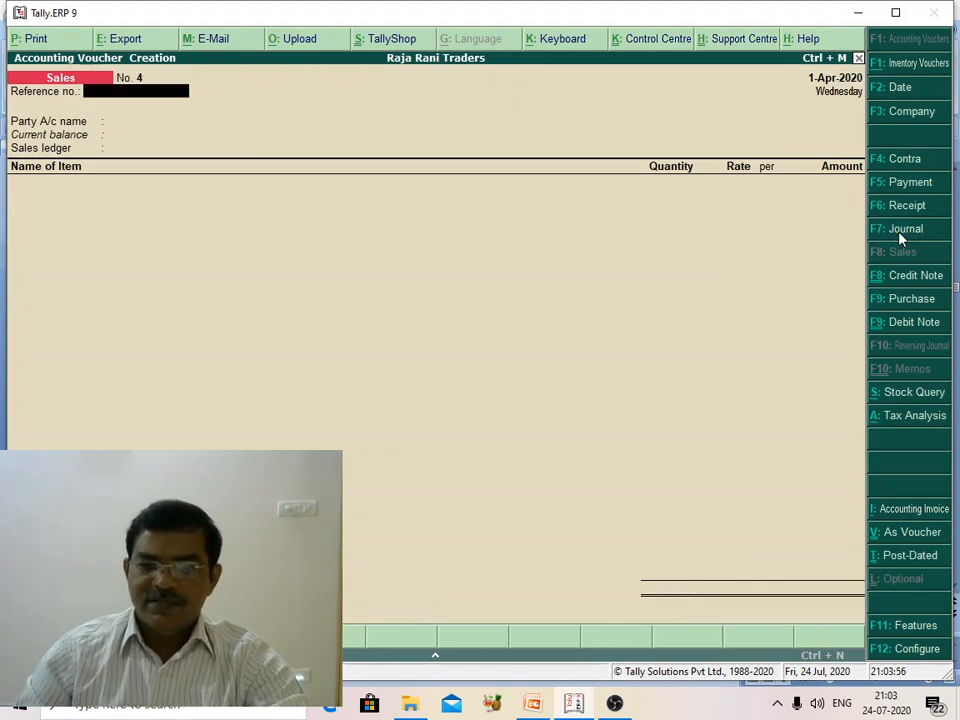
click(628, 710)
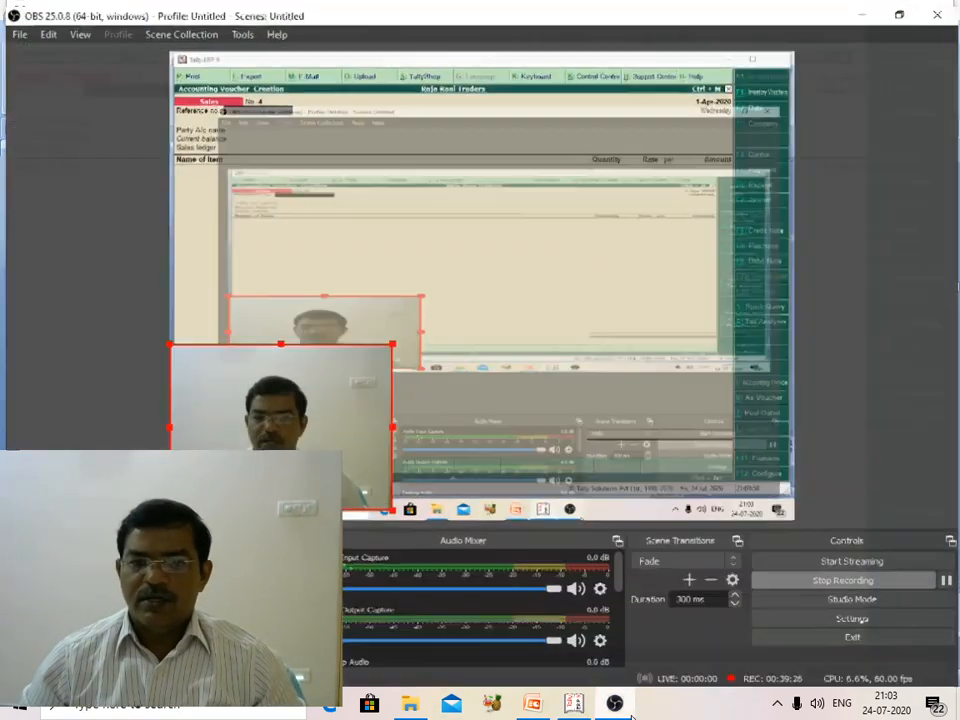
click(622, 708)
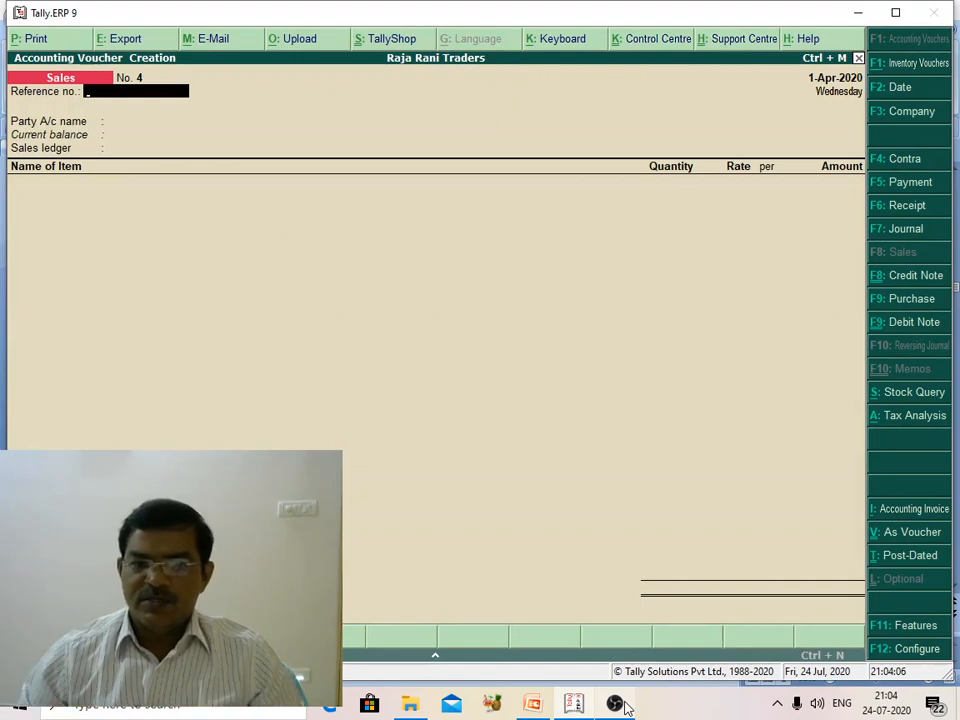
click(614, 708)
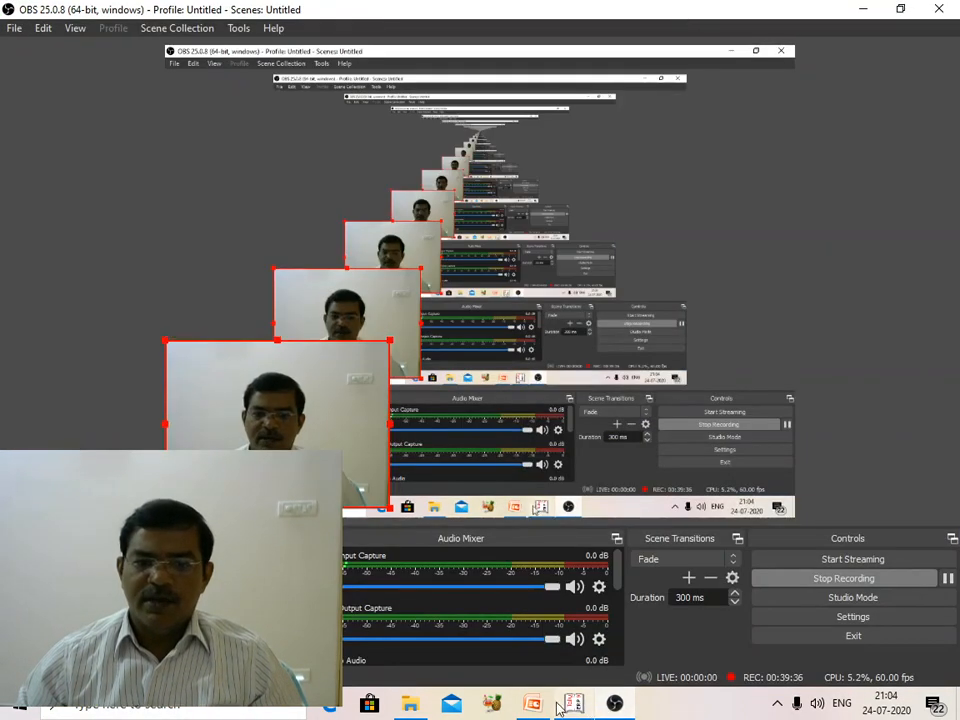
Switch to the PowerPoint presentation and display its first slide, Getting Started with GST
click(532, 706)
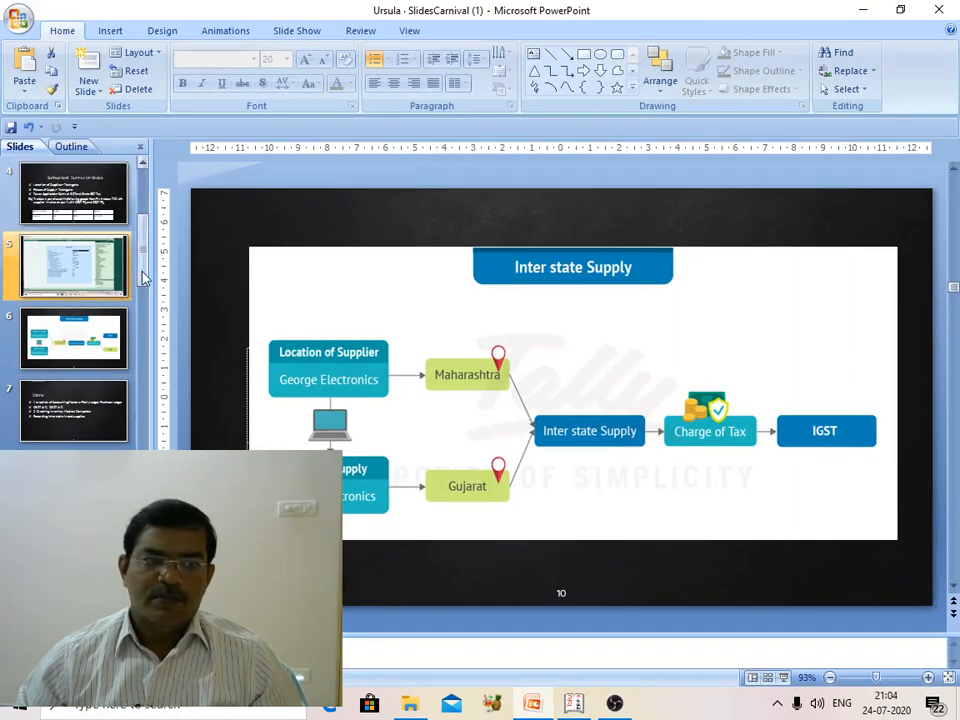
scroll(106, 205, up, 4)
click(110, 211)
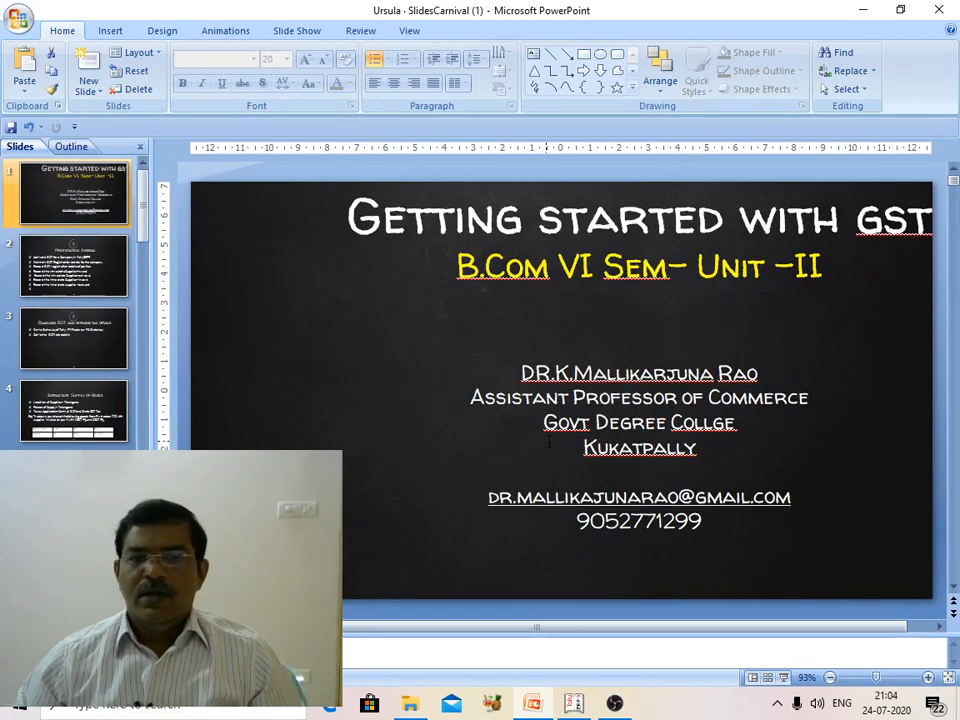